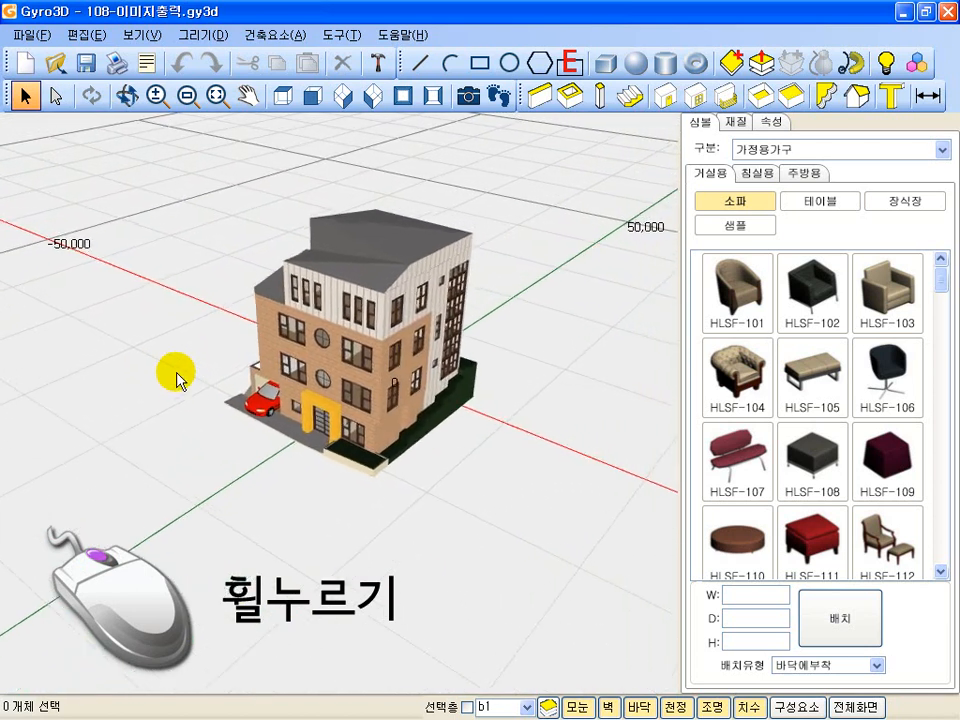
# - Pan, zoom and orbit the view around the brick building model, and switch to a preset view
pyautogui.moveTo(268, 513); pyautogui.dragTo(268, 513, button='middle')
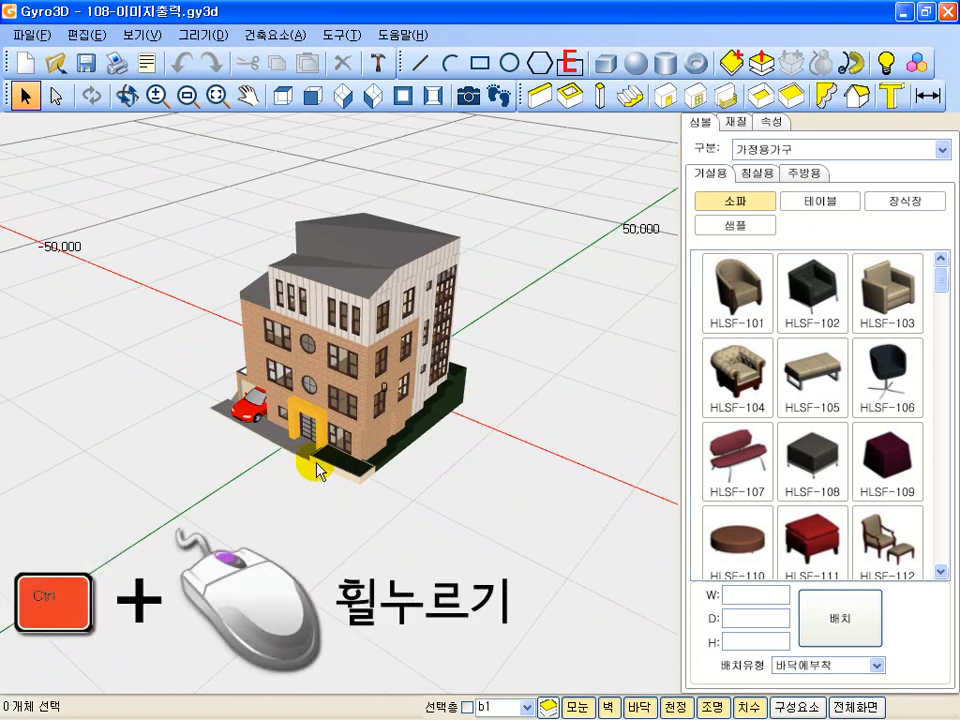
pyautogui.keyDown('ctrl'); pyautogui.moveTo(337, 472); pyautogui.dragTo(352, 534, button='middle'); pyautogui.keyUp('ctrl')
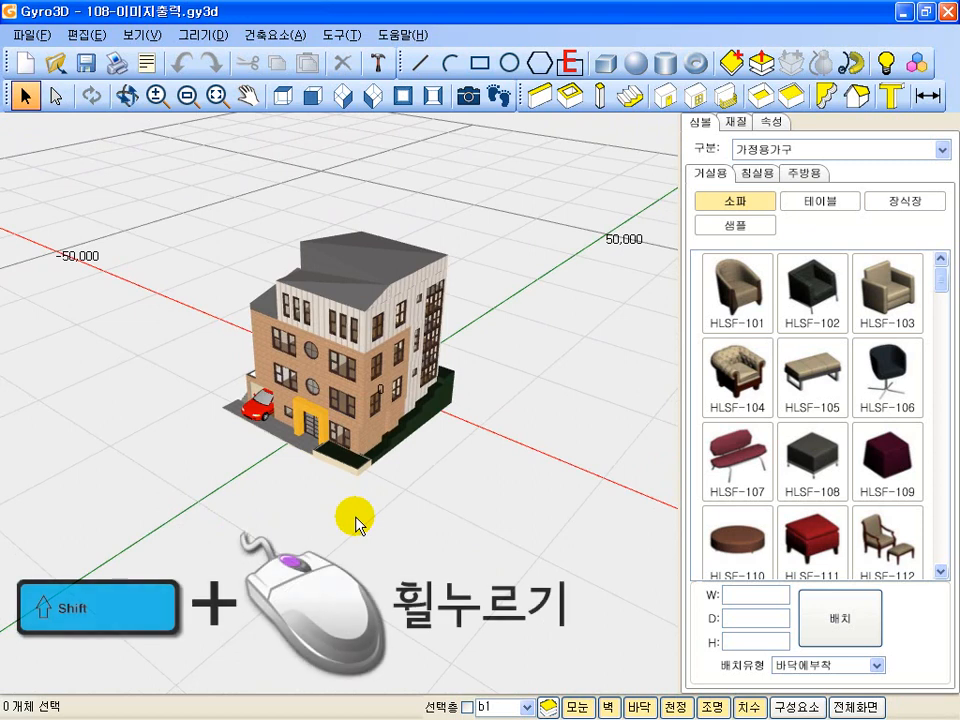
pyautogui.keyDown('shift'); pyautogui.moveTo(443, 345); pyautogui.dragTo(350, 372, button='middle'); pyautogui.keyUp('shift')
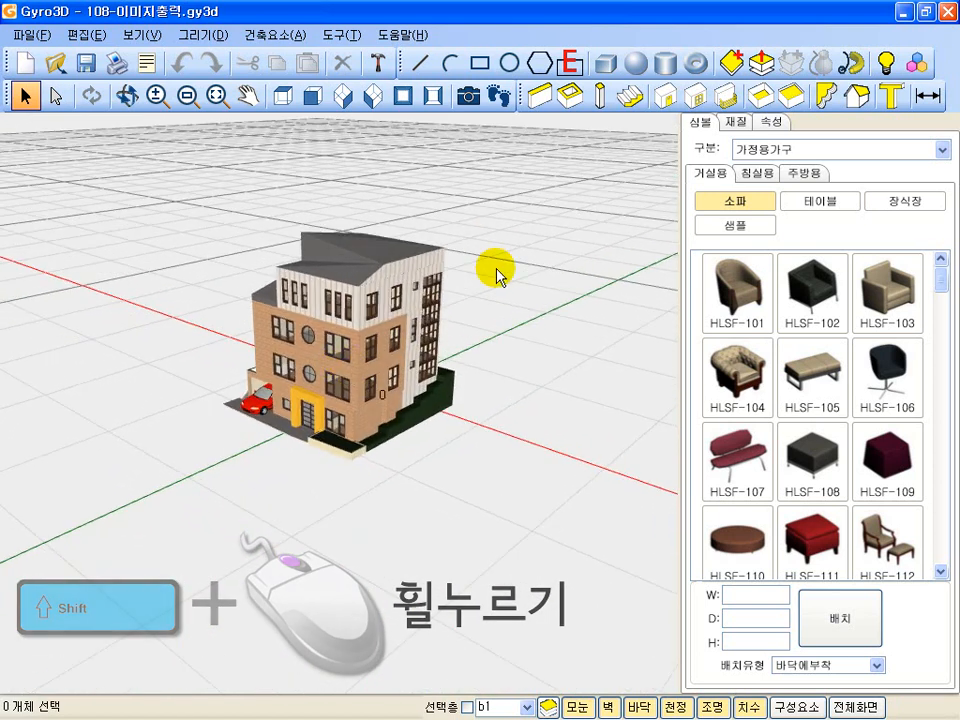
pyautogui.click(344, 98)
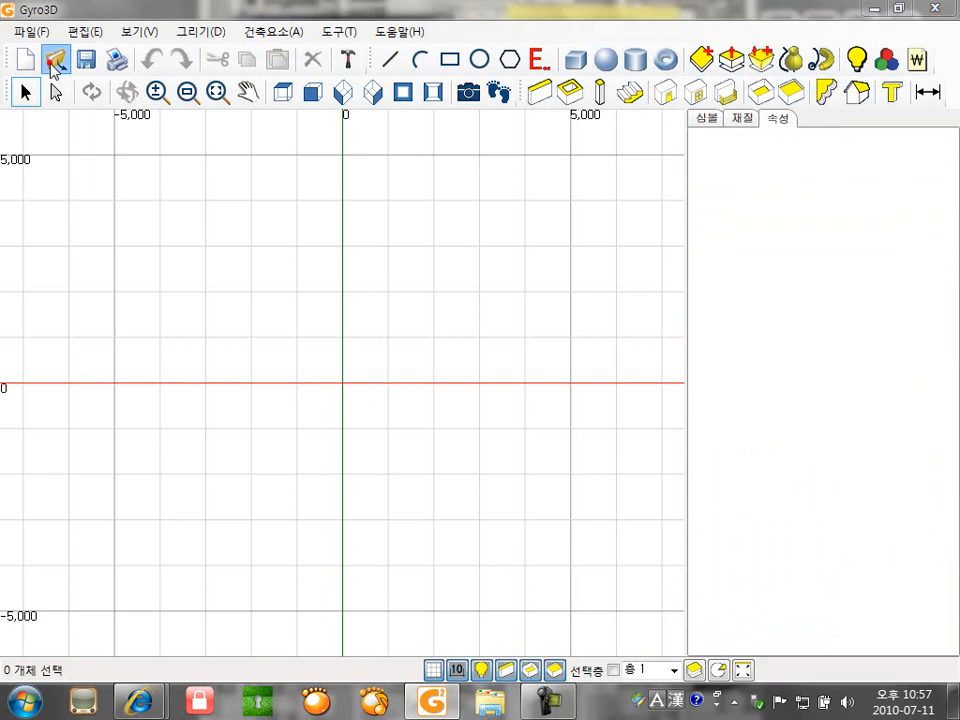
# - Open the file 000-기본사항-01 from the 01-파일 folder
pyautogui.click(53, 62)
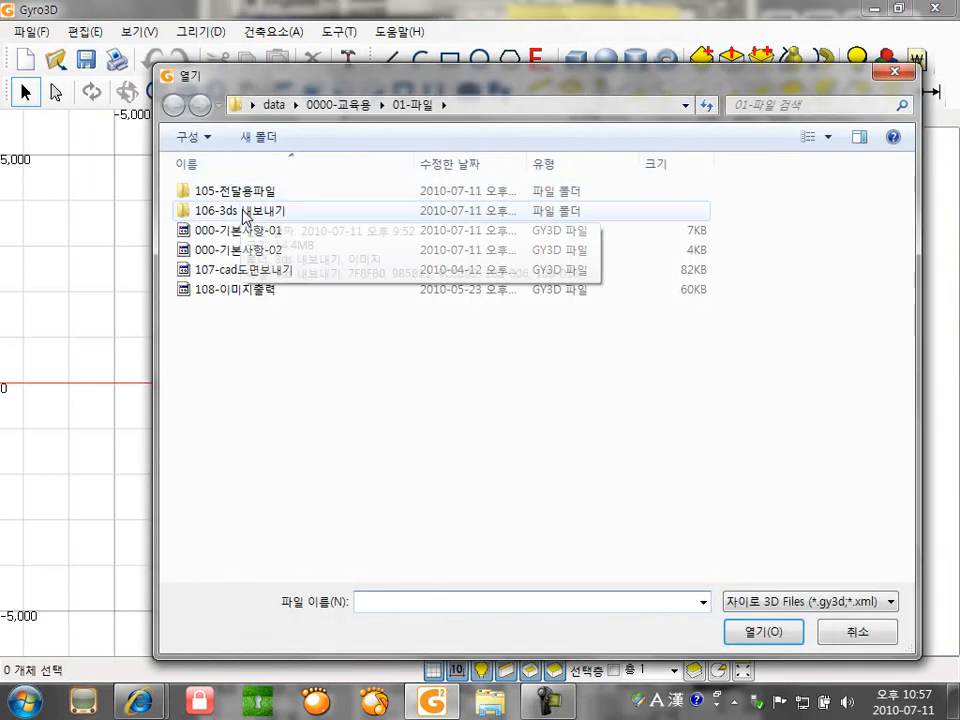
pyautogui.doubleClick(248, 232)
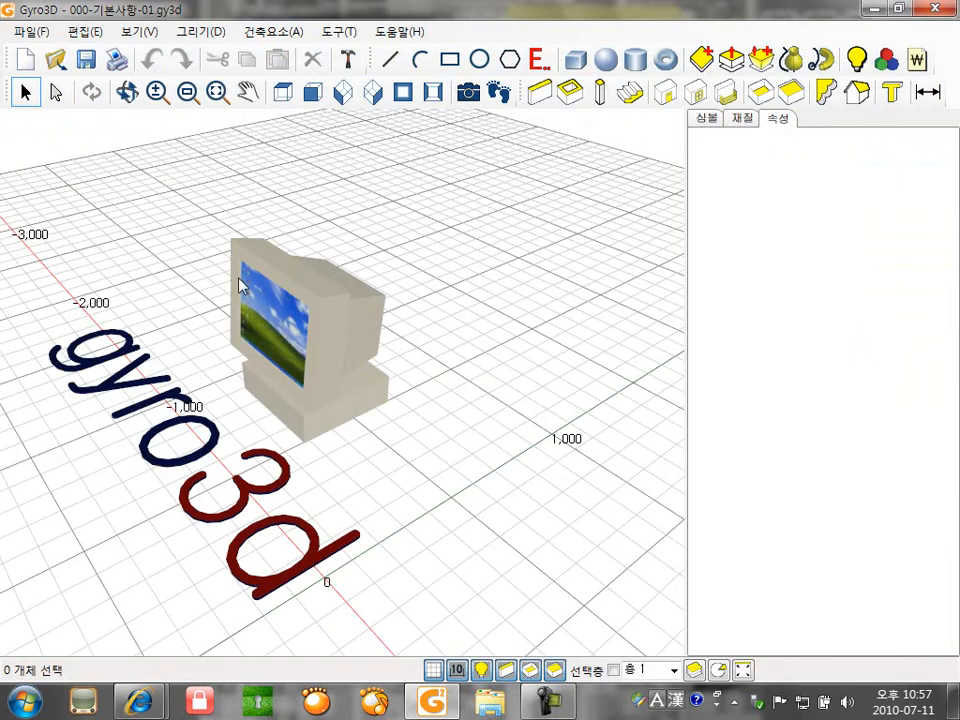
# - Box-select the computer and the gyro3d text in both directions, clearing the selection each time
pyautogui.moveTo(437, 248); pyautogui.dragTo(115, 551)
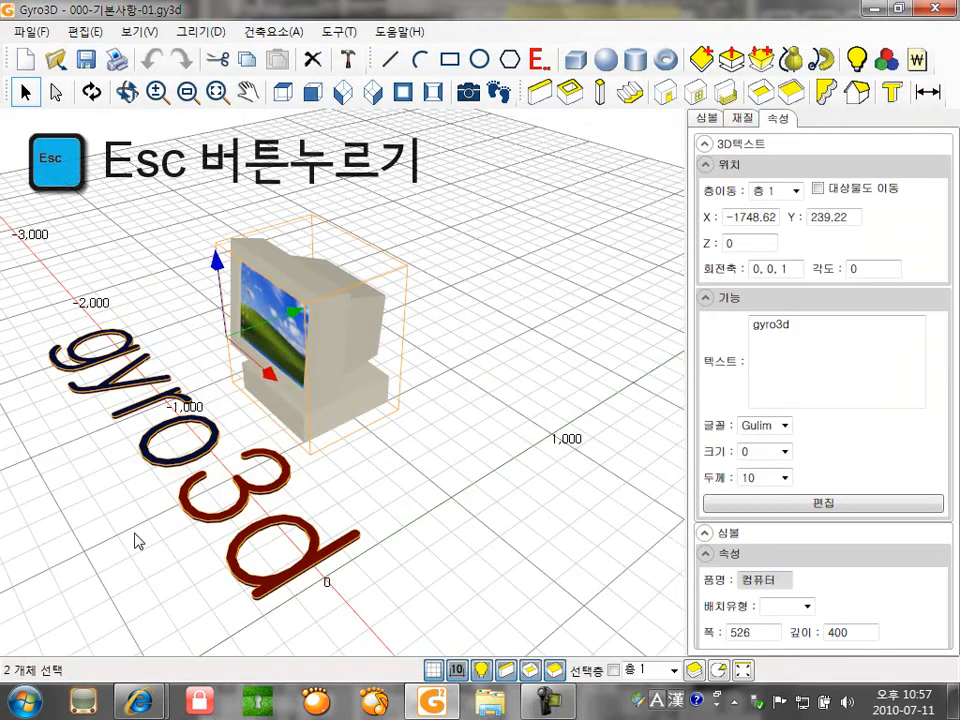
pyautogui.press('Escape')
pyautogui.moveTo(407, 597); pyautogui.dragTo(141, 289)
pyautogui.press('Escape')
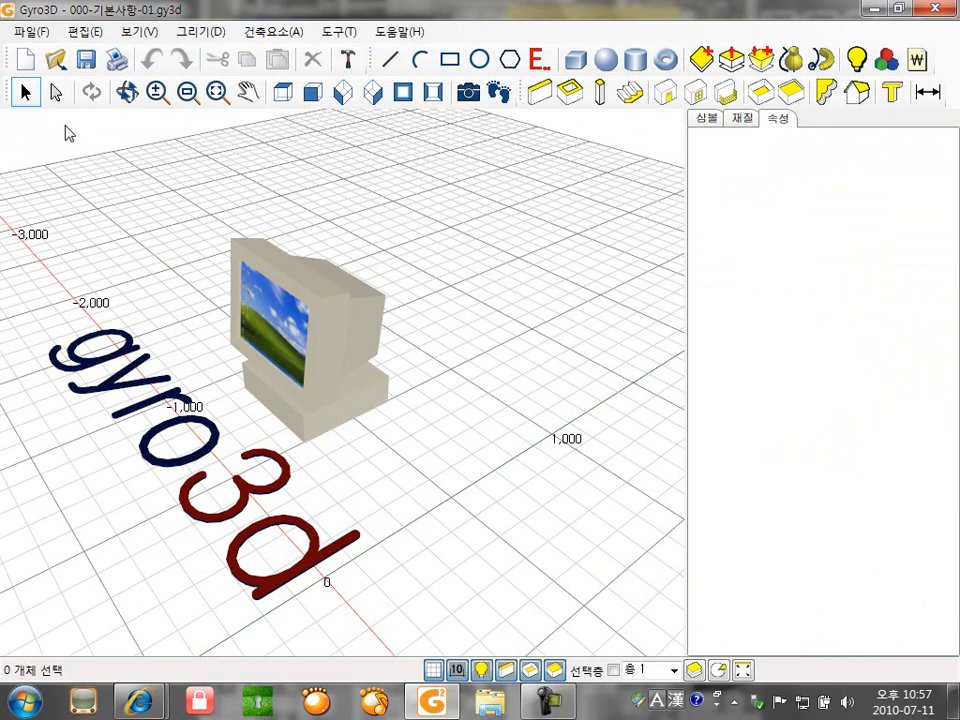
# - Select the computer and try moving it along its green and red axes, cancelling each move
pyautogui.click(290, 300)
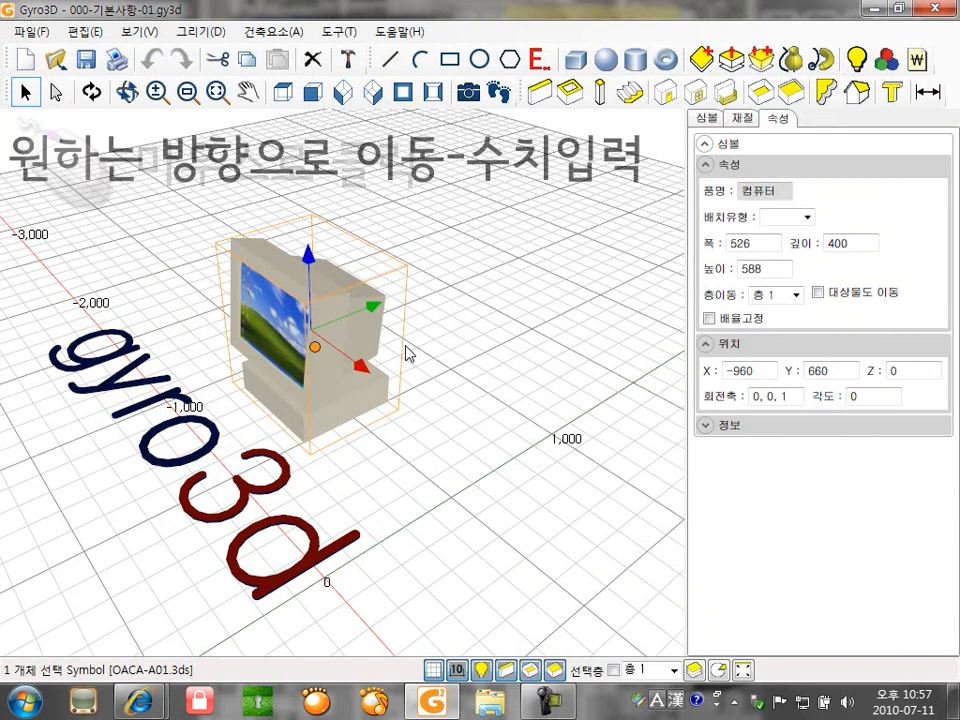
pyautogui.moveTo(373, 306); pyautogui.dragTo(515, 243)
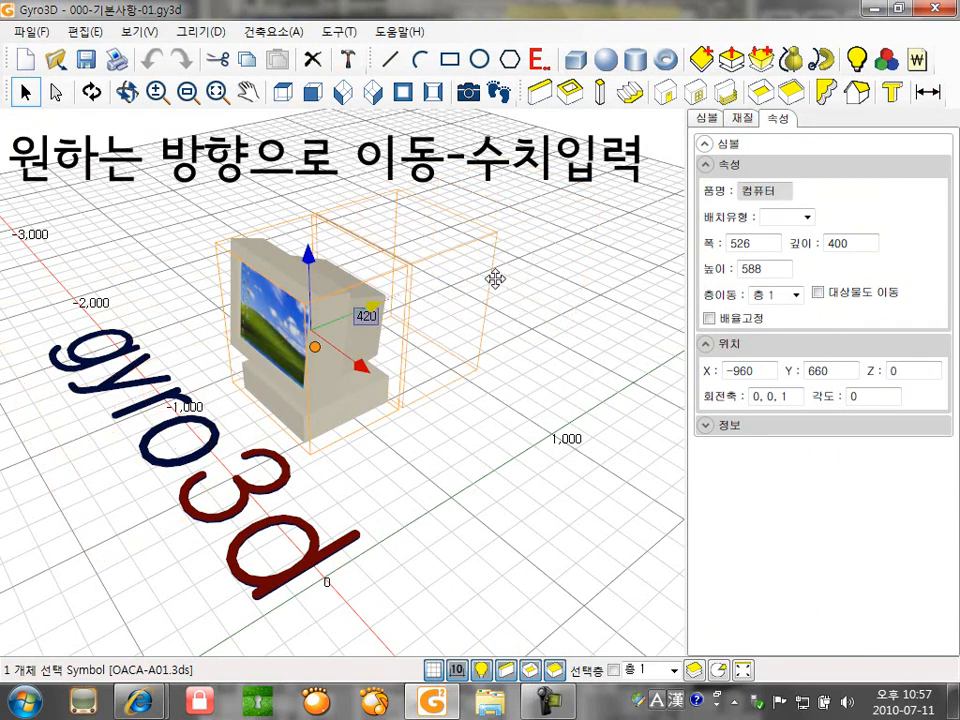
pyautogui.press('Escape')
pyautogui.moveTo(376, 376); pyautogui.dragTo(354, 446)
pyautogui.press('Escape')
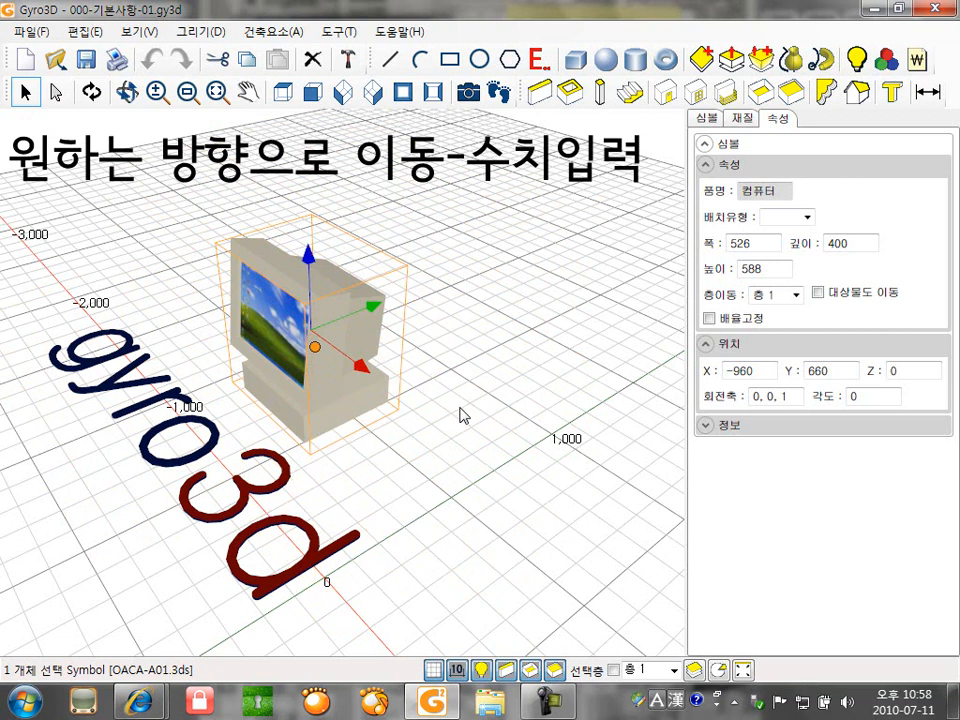
# - Move the computer along its green axis to Y 1160 using an exact distance
pyautogui.click(459, 407)
pyautogui.click(364, 362)
pyautogui.moveTo(368, 307); pyautogui.dragTo(441, 288)
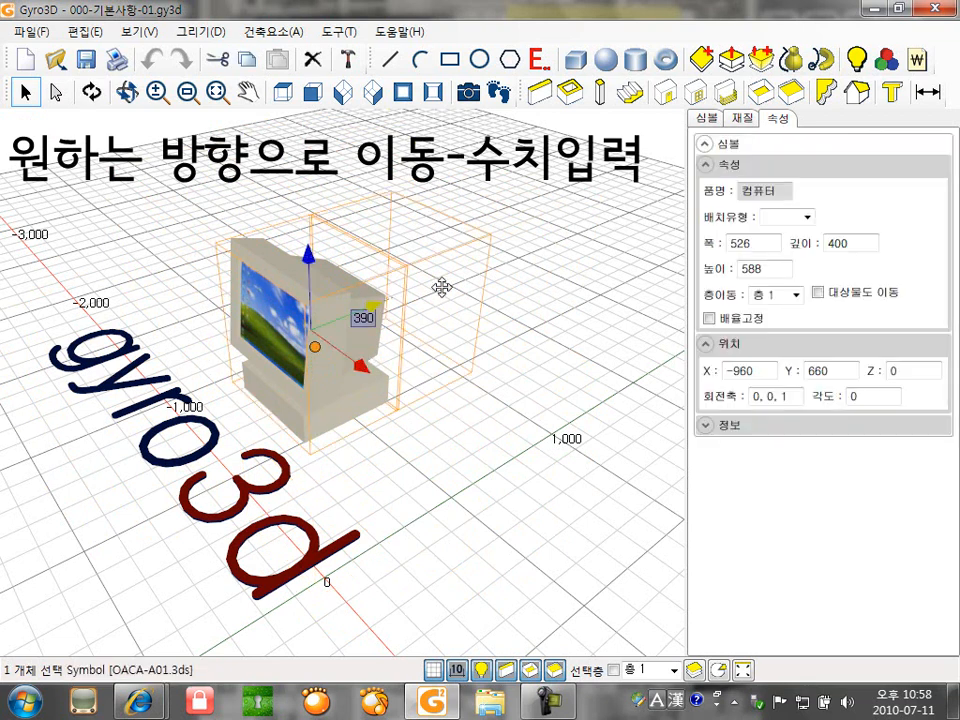
pyautogui.press('Return')
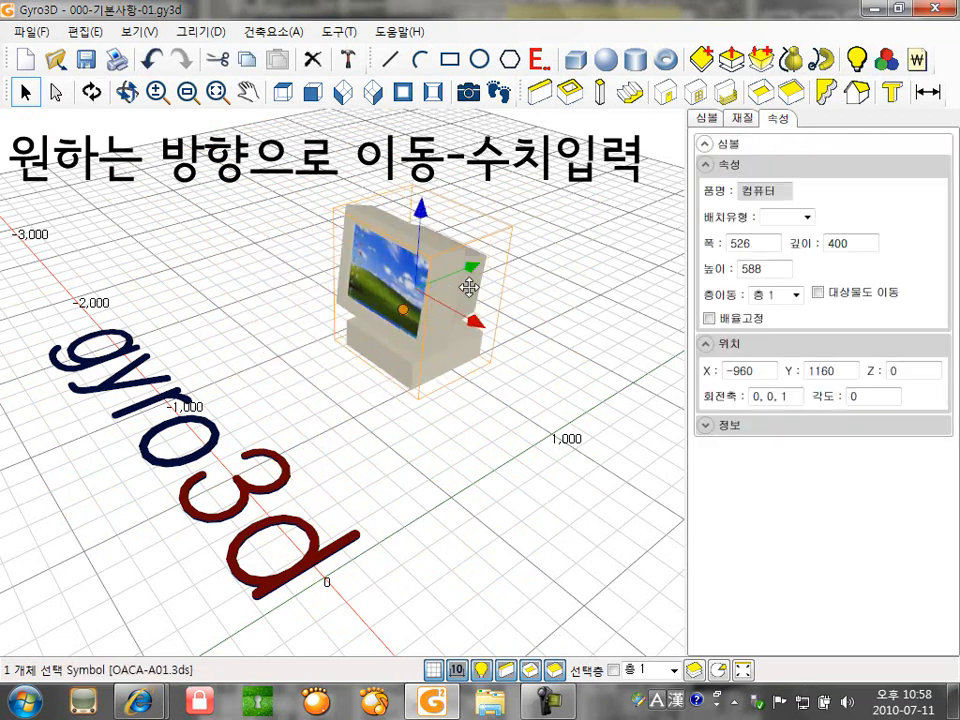
# - Move the computer along its red axis, and reposition it close to the gyro3d text
pyautogui.moveTo(455, 314); pyautogui.dragTo(384, 276)
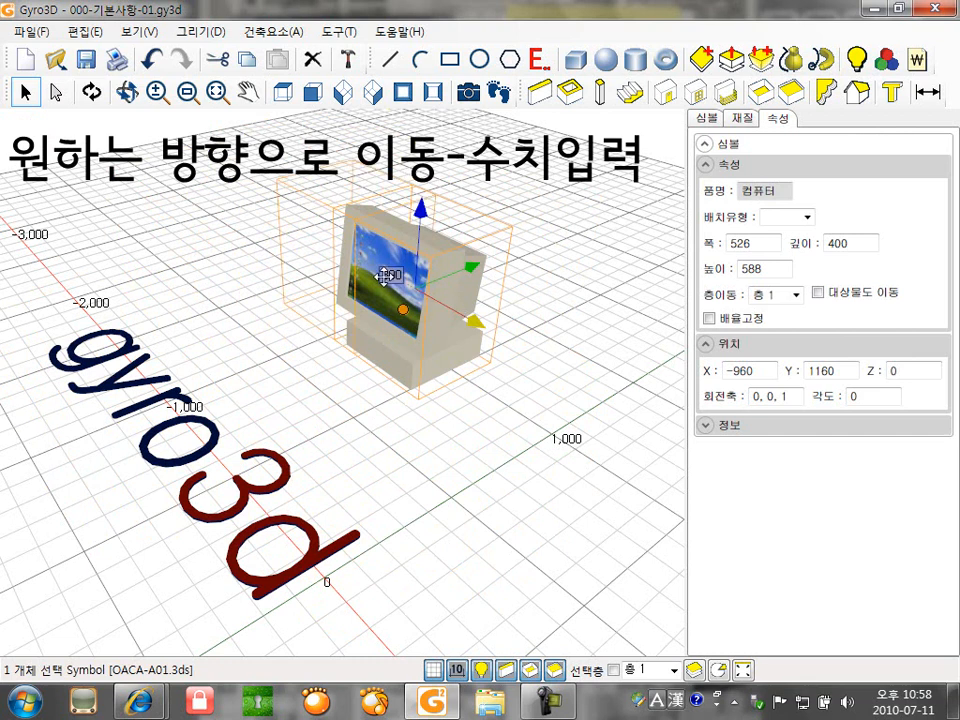
pyautogui.press('Return')
pyautogui.click(451, 392)
pyautogui.click(379, 331)
pyautogui.moveTo(450, 204); pyautogui.dragTo(448, 264)
pyautogui.click(535, 328)
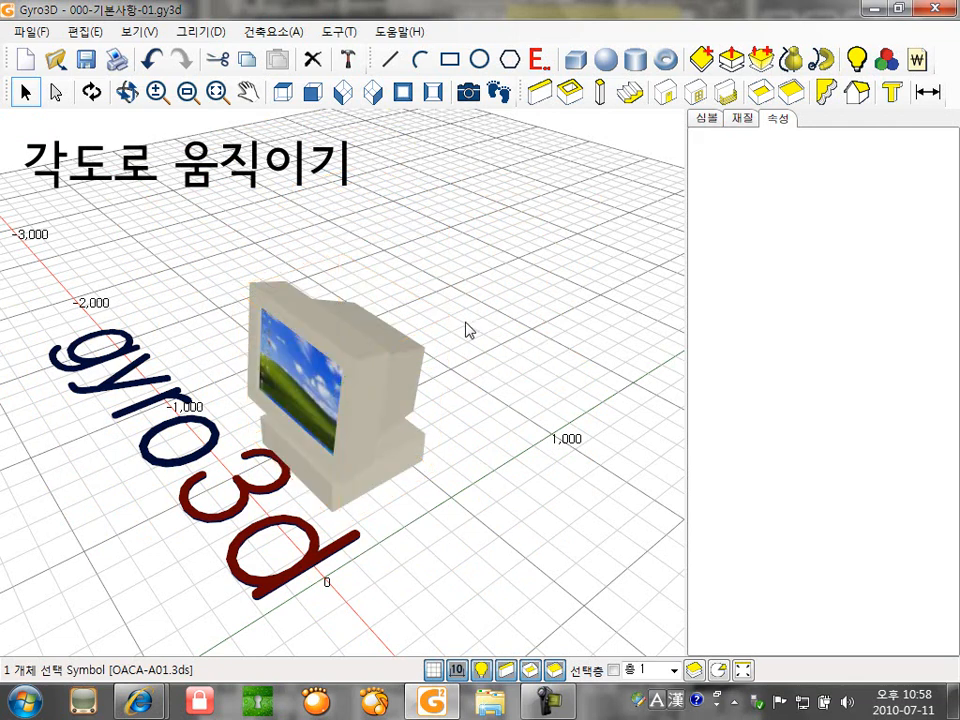
# - Move the computer freely across the ground to about X -291, Y 898, and deselect it
pyautogui.click(405, 352)
pyautogui.moveTo(440, 312); pyautogui.dragTo(618, 330)
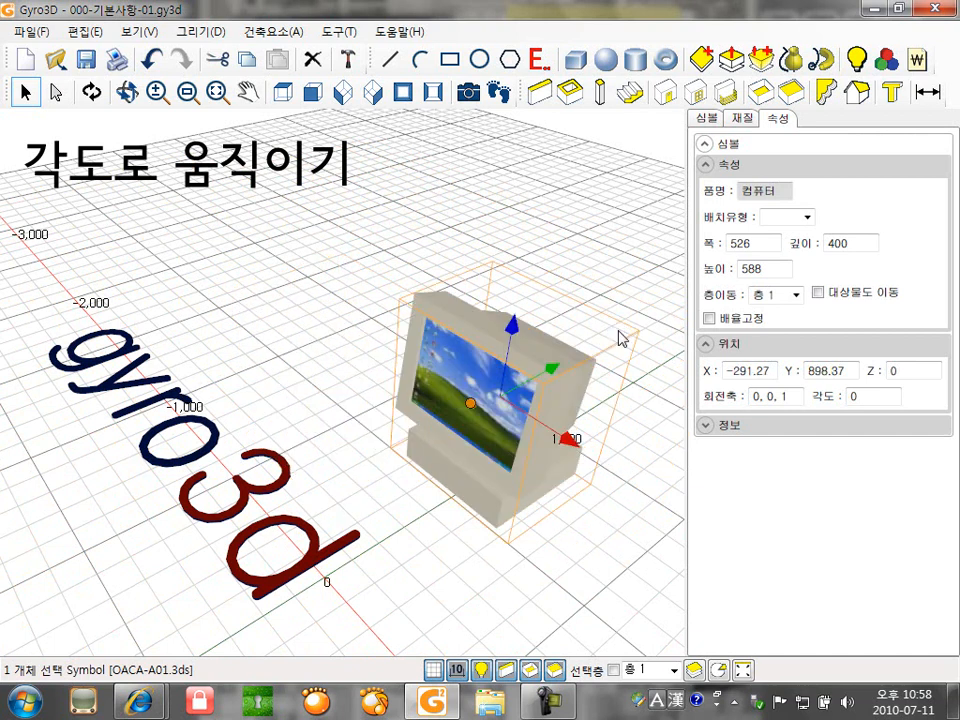
pyautogui.click(353, 303)
# - Box-select the gyro3d text and delete it
pyautogui.scroll(-5, 343, 450)
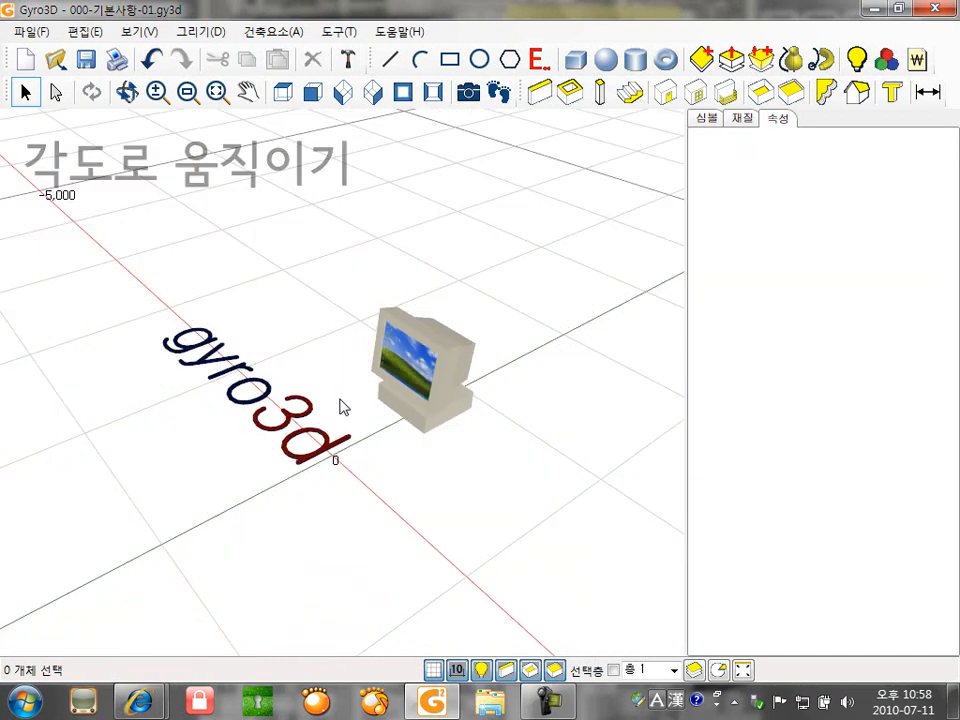
pyautogui.moveTo(333, 503); pyautogui.dragTo(172, 391)
pyautogui.click(311, 60)
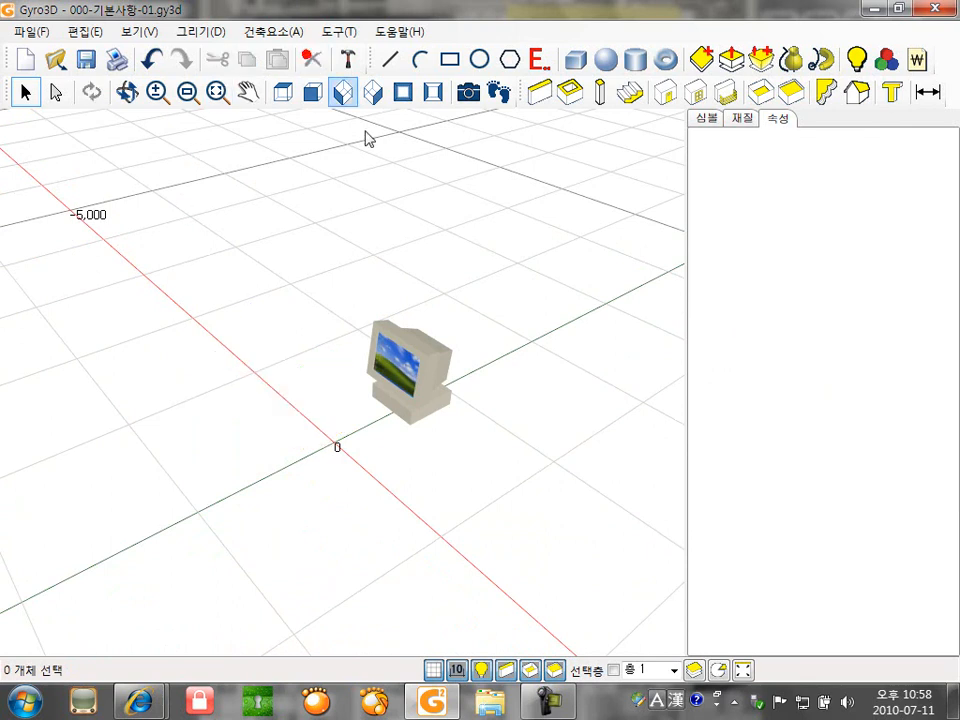
# - Try a left-to-right window and right-to-left crossing boxes on the computer, and clear the selection
pyautogui.moveTo(386, 321); pyautogui.dragTo(350, 343, button='middle')
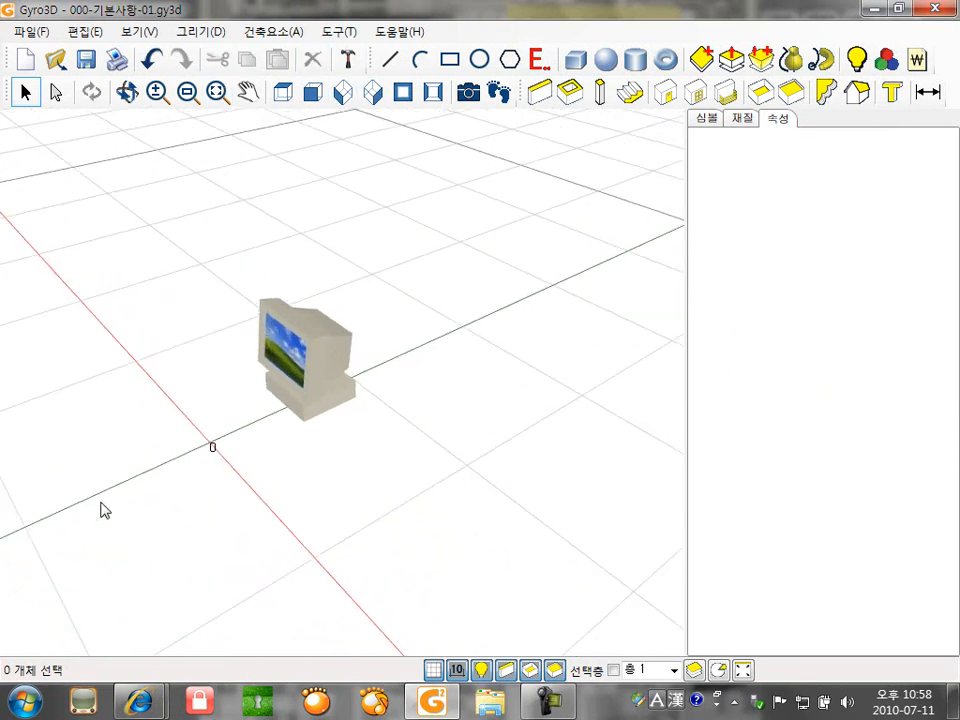
pyautogui.scroll(3, 100, 510)
pyautogui.moveTo(64, 530); pyautogui.dragTo(617, 268)
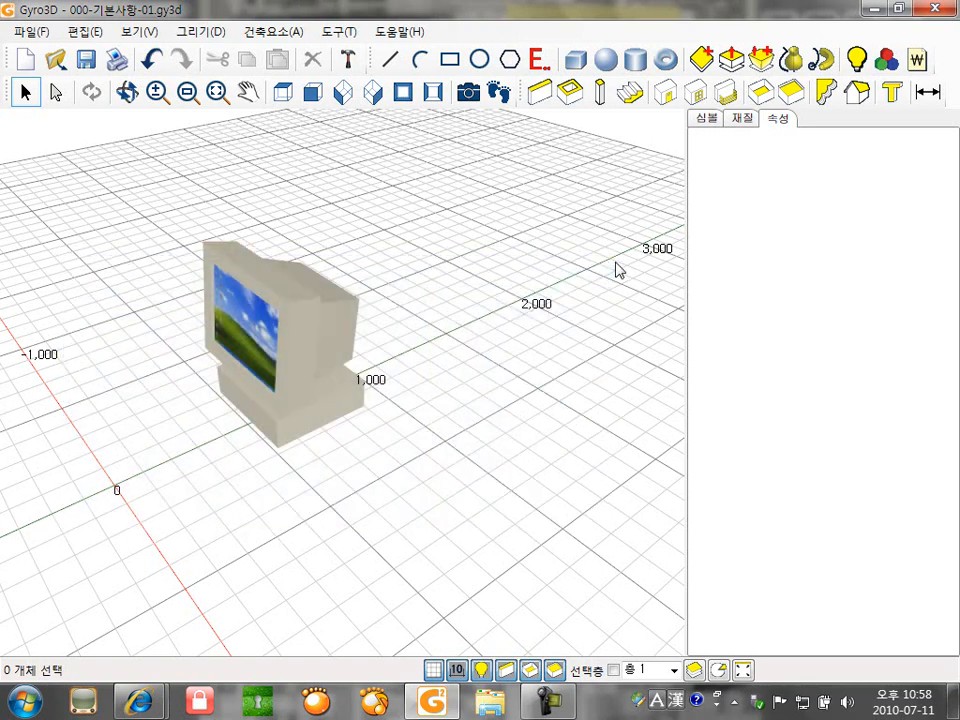
pyautogui.moveTo(620, 475); pyautogui.dragTo(213, 404)
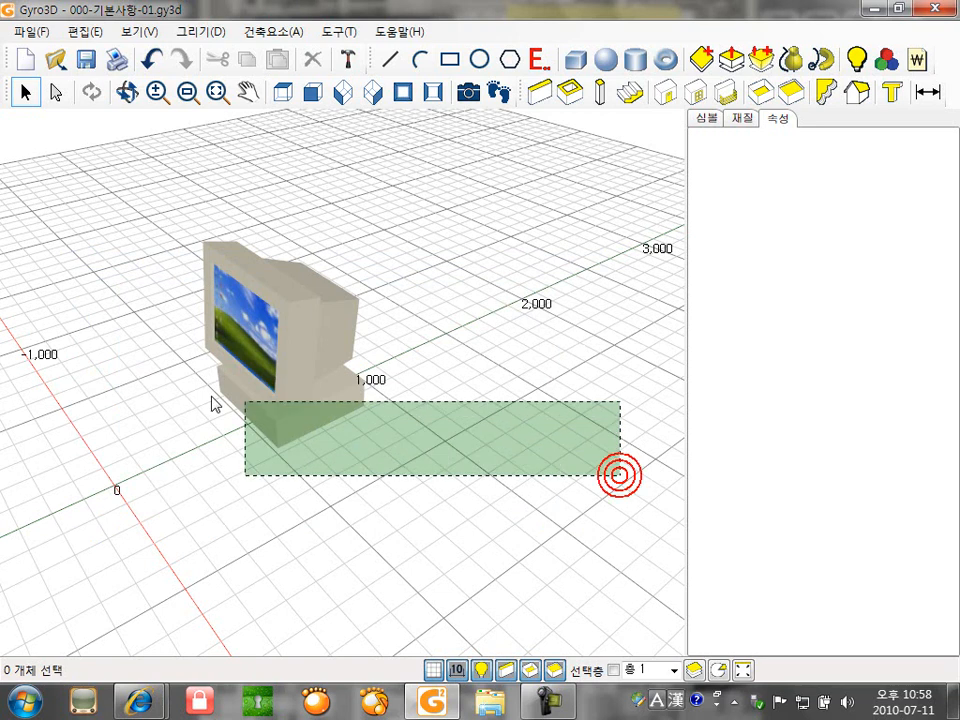
pyautogui.moveTo(211, 395); pyautogui.dragTo(151, 378)
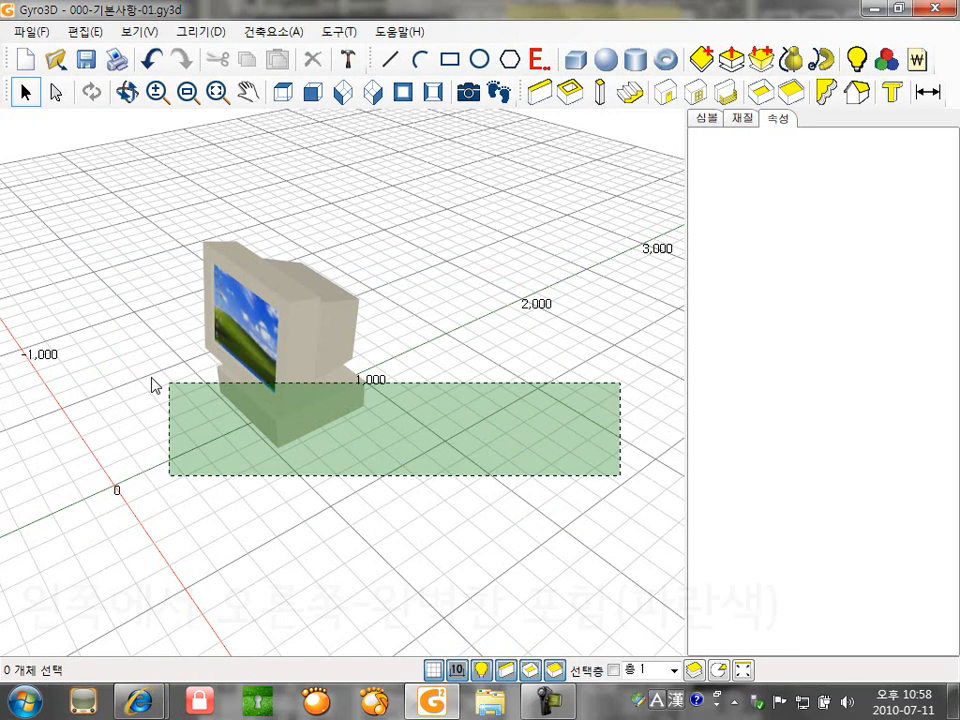
pyautogui.moveTo(151, 385); pyautogui.dragTo(151, 385)
pyautogui.click(137, 428)
# - Try left-to-right selection windows that fully enclose and only partly cover the computer, and deselect it
pyautogui.moveTo(87, 512); pyautogui.dragTo(383, 232)
pyautogui.click(85, 517)
pyautogui.moveTo(68, 525); pyautogui.dragTo(409, 371)
pyautogui.moveTo(61, 547); pyautogui.dragTo(445, 285)
pyautogui.moveTo(115, 510); pyautogui.dragTo(476, 237)
pyautogui.click(484, 285)
# - Try right-to-left crossing selections that partly cover and fully enclose the computer, and deselect it
pyautogui.moveTo(523, 480); pyautogui.dragTo(249, 440)
pyautogui.moveTo(476, 476); pyautogui.dragTo(332, 403)
pyautogui.moveTo(508, 501); pyautogui.dragTo(205, 258)
pyautogui.click(426, 473)
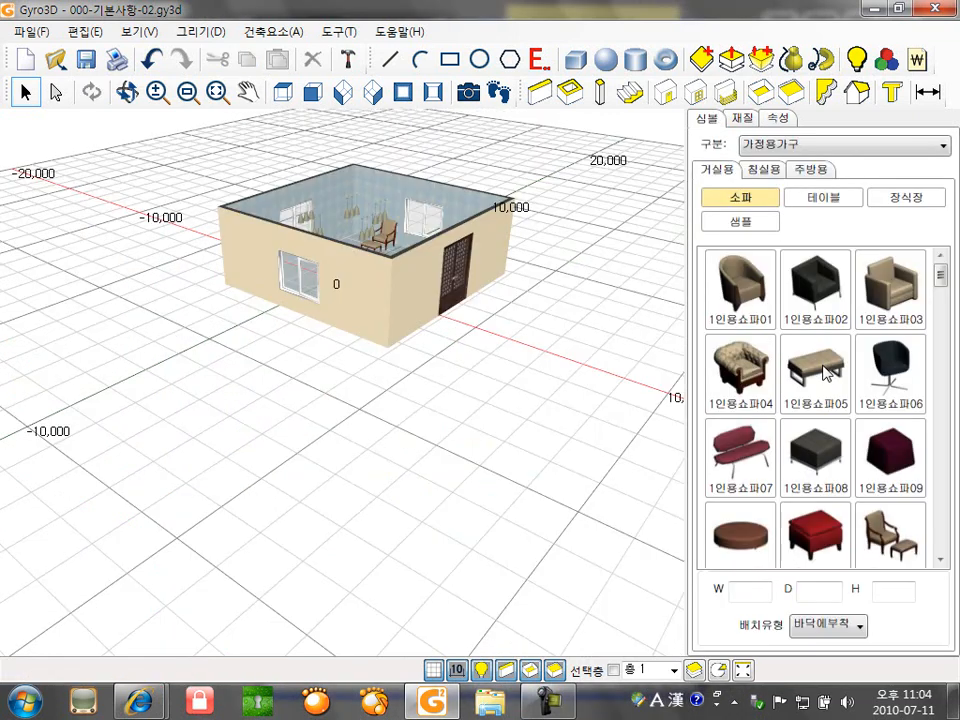
# - Place a 1인용쇼파05 bench outside the room and copy it along the X axis with spacing 1200 and count 5
pyautogui.click(826, 373)
pyautogui.click(265, 437)
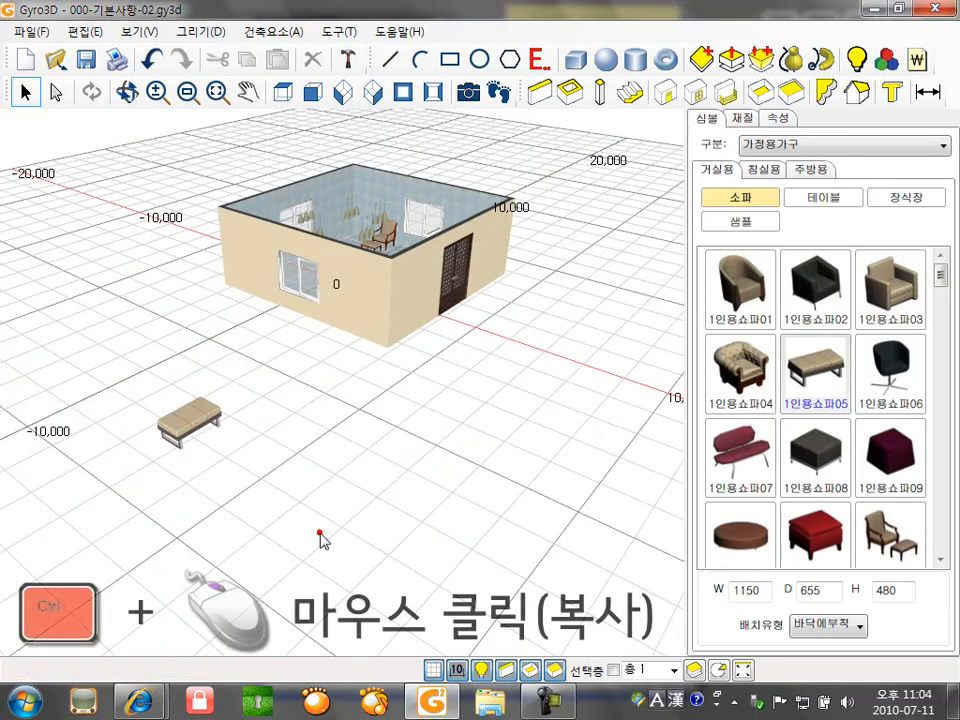
pyautogui.click(184, 432)
pyautogui.keyDown('ctrl'); pyautogui.click(270, 478); pyautogui.keyUp('ctrl')
pyautogui.moveTo(460, 337); pyautogui.dragTo(390, 339)
pyautogui.write('1200')
pyautogui.doubleClick(441, 366)
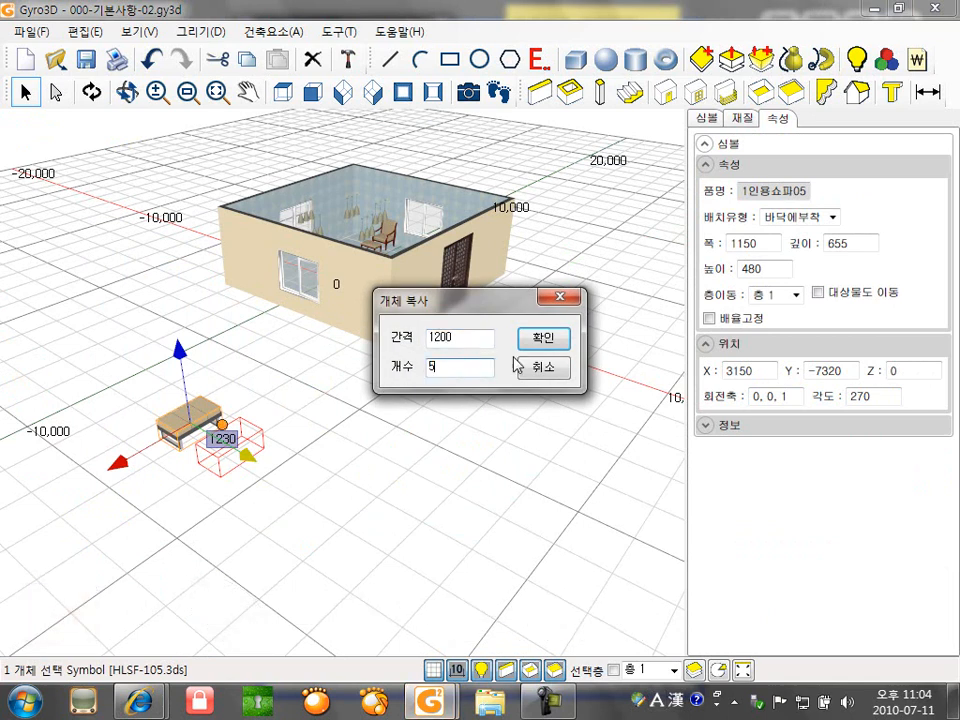
pyautogui.write('5')
pyautogui.click(536, 342)
pyautogui.click(471, 569)
# - Add and remove benches from the selection so that only the second, fourth and sixth in the row are selected
pyautogui.click(436, 565)
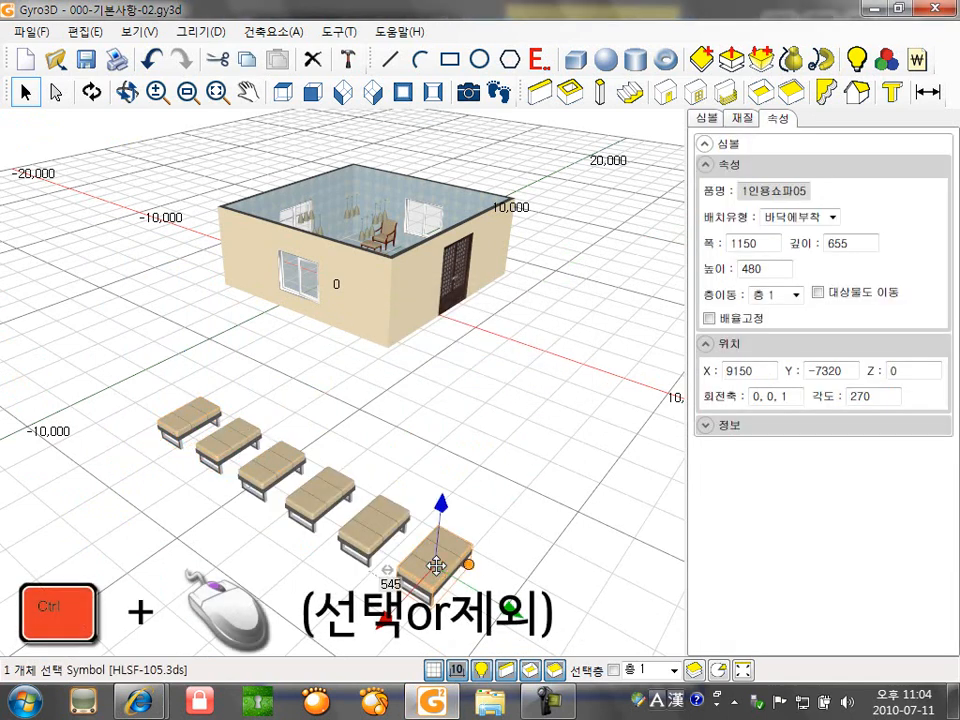
pyautogui.keyDown('ctrl'); pyautogui.click(369, 532); pyautogui.keyUp('ctrl')
pyautogui.keyDown('ctrl'); pyautogui.click(320, 492); pyautogui.keyUp('ctrl')
pyautogui.keyDown('ctrl'); pyautogui.click(268, 460); pyautogui.keyUp('ctrl')
pyautogui.keyDown('ctrl'); pyautogui.click(228, 437); pyautogui.keyUp('ctrl')
pyautogui.keyDown('ctrl'); pyautogui.click(175, 420); pyautogui.keyUp('ctrl')
pyautogui.keyDown('ctrl'); pyautogui.click(175, 420); pyautogui.keyUp('ctrl')
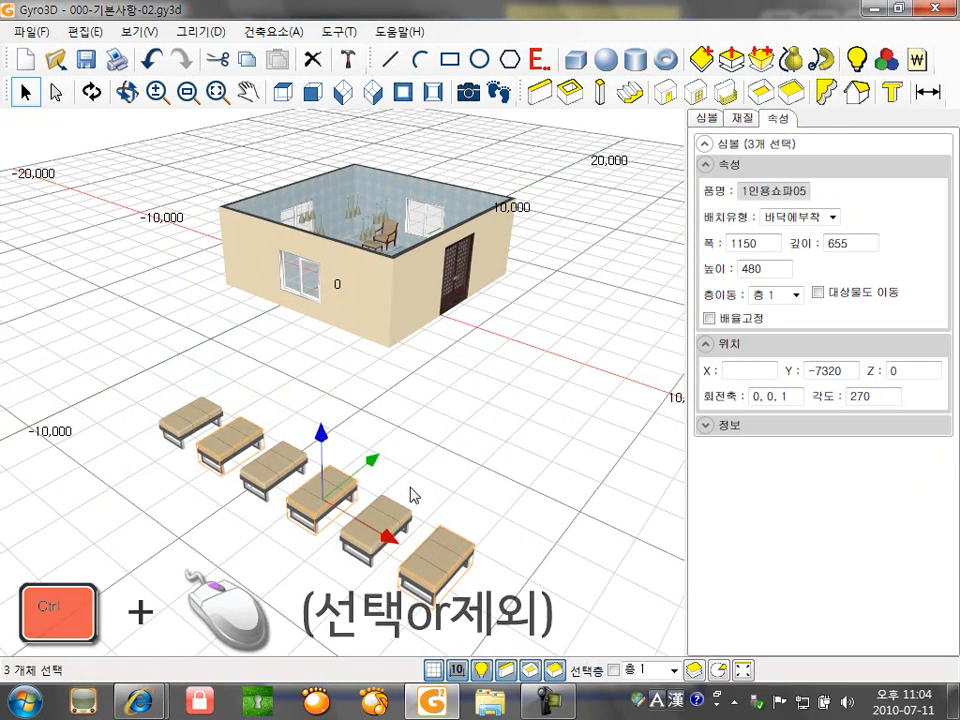
# - Copy the three selected benches along the green axis away from the room with a count of 3, and deselect them
pyautogui.moveTo(405, 497); pyautogui.dragTo(436, 379, button='middle')
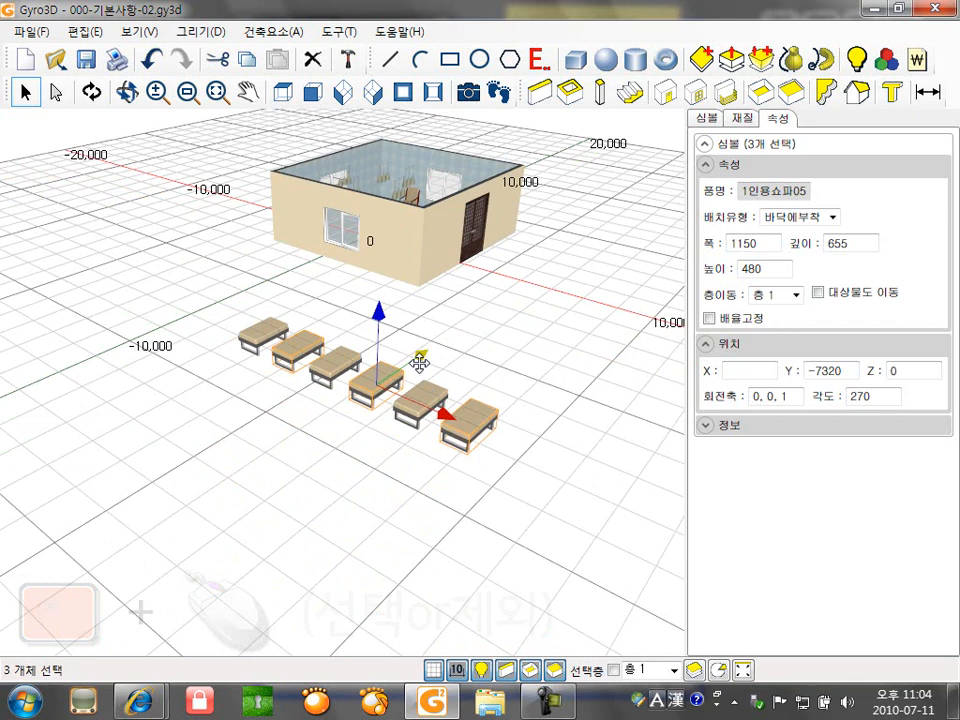
pyautogui.keyDown('ctrl'); pyautogui.moveTo(419, 363); pyautogui.dragTo(361, 426); pyautogui.keyUp('ctrl')
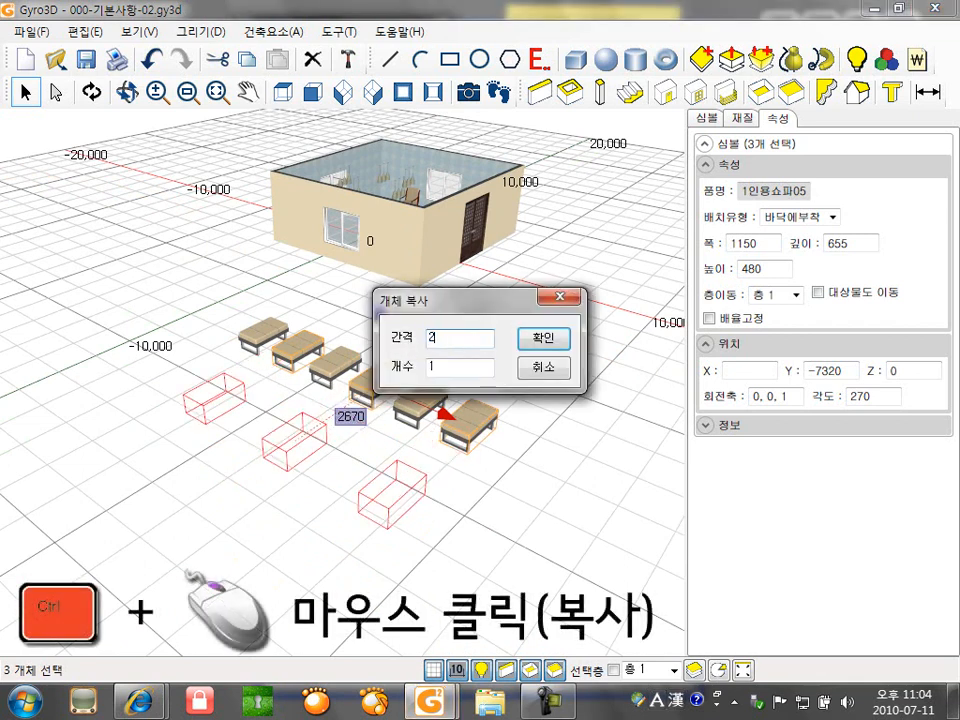
pyautogui.write('3')
pyautogui.click(537, 337)
pyautogui.click(532, 517)
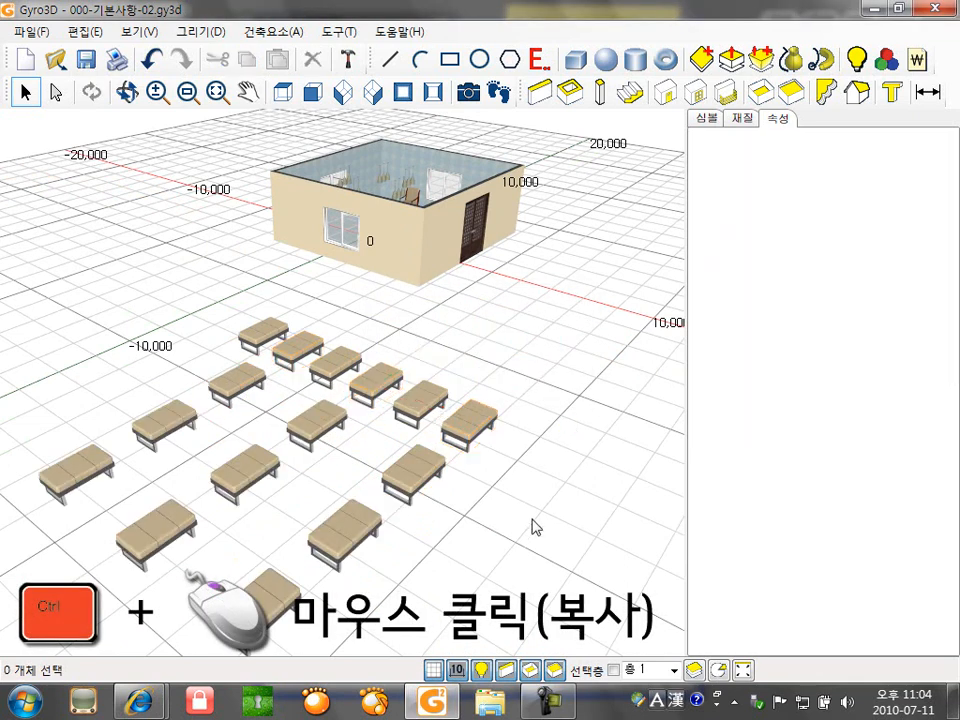
# - Select all the benches with a crossing box and copy them along the red axis
pyautogui.moveTo(532, 517); pyautogui.dragTo(495, 376, button='middle')
pyautogui.moveTo(560, 497); pyautogui.dragTo(124, 253)
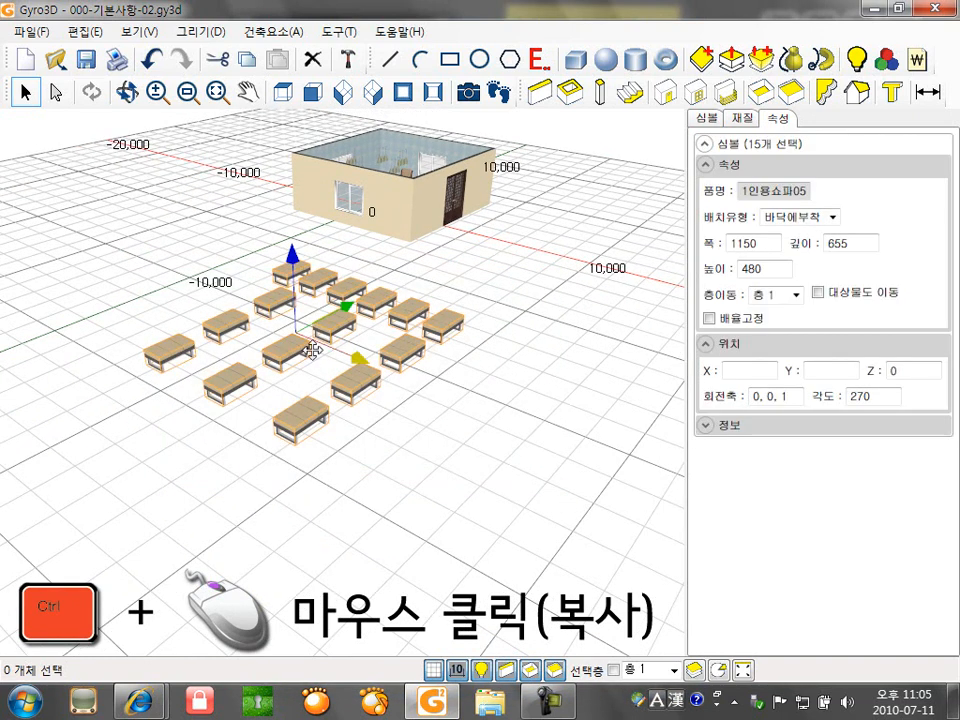
pyautogui.keyDown('ctrl'); pyautogui.moveTo(348, 359); pyautogui.dragTo(589, 478); pyautogui.keyUp('ctrl')
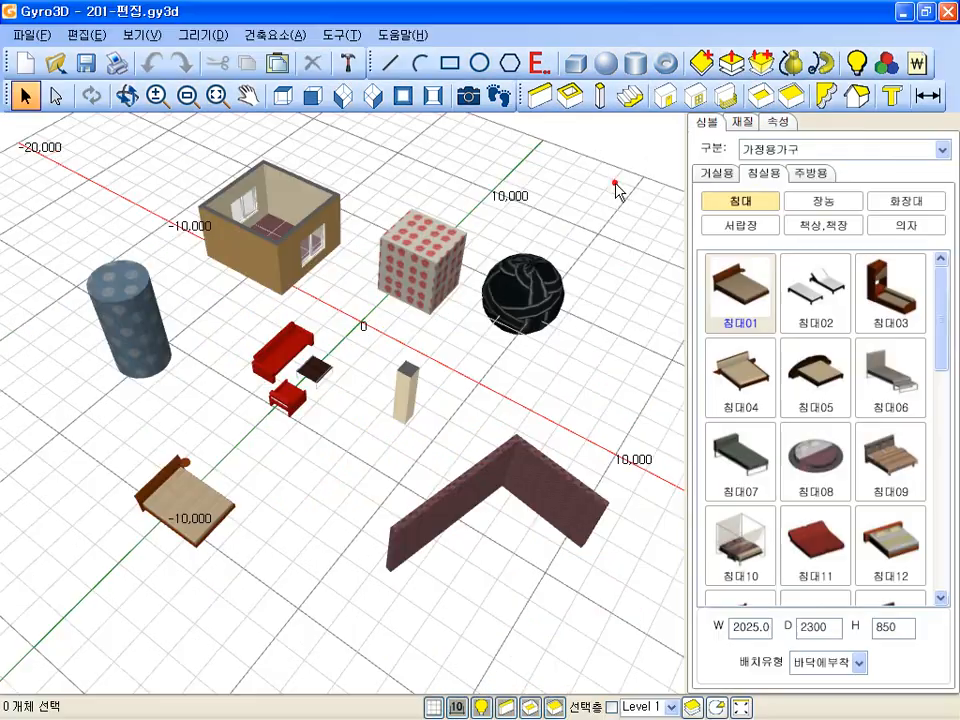
# - Select the black sphere and delete it with the edit command
pyautogui.click(85, 34)
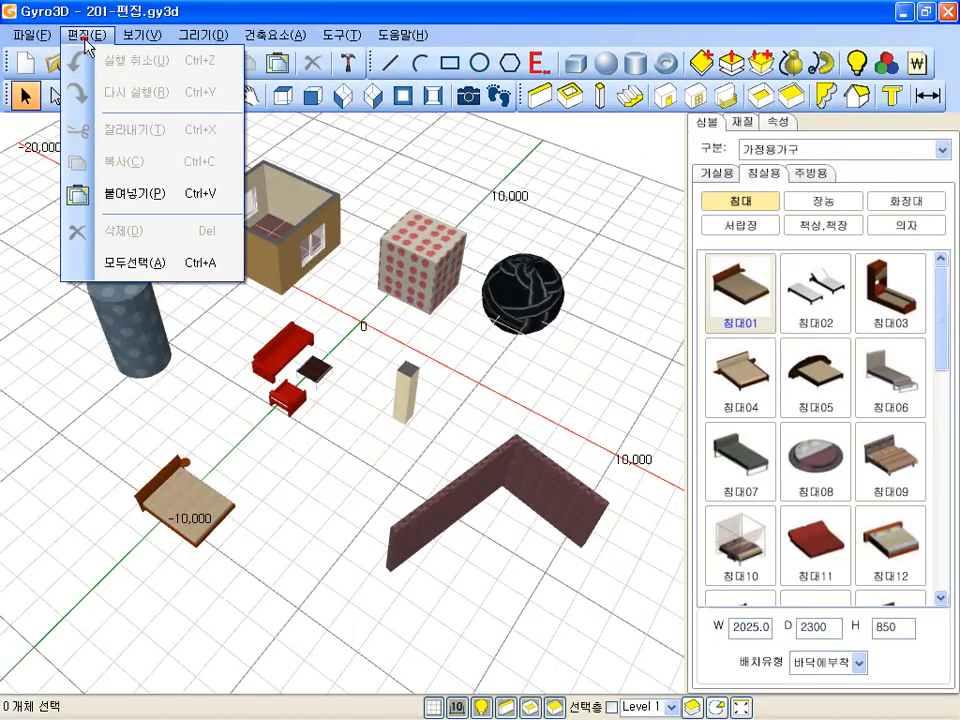
pyautogui.click(574, 228)
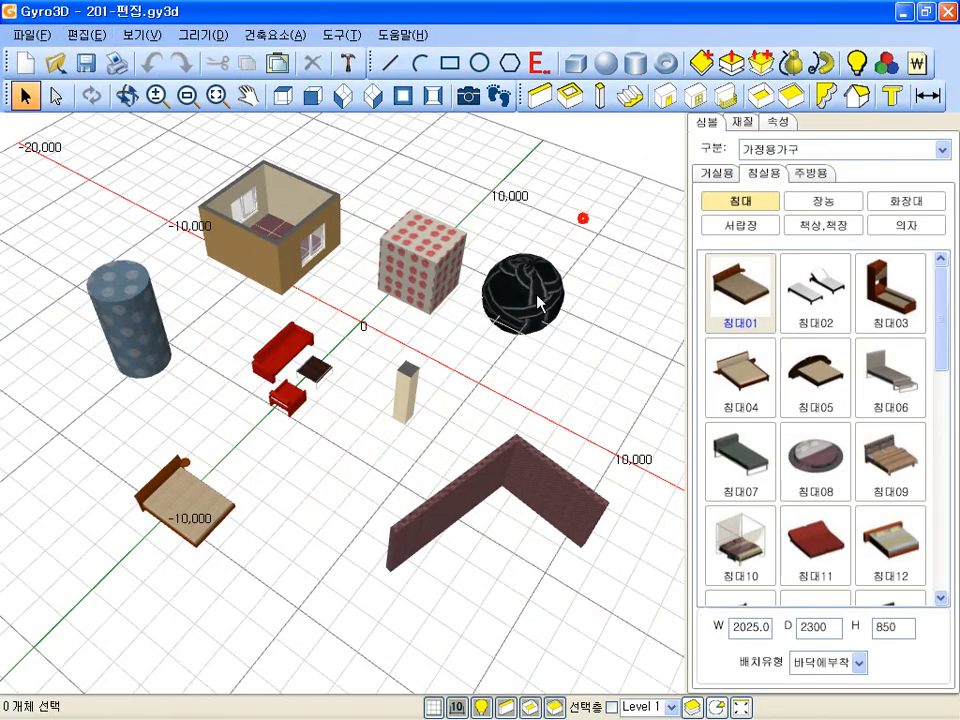
pyautogui.click(522, 294)
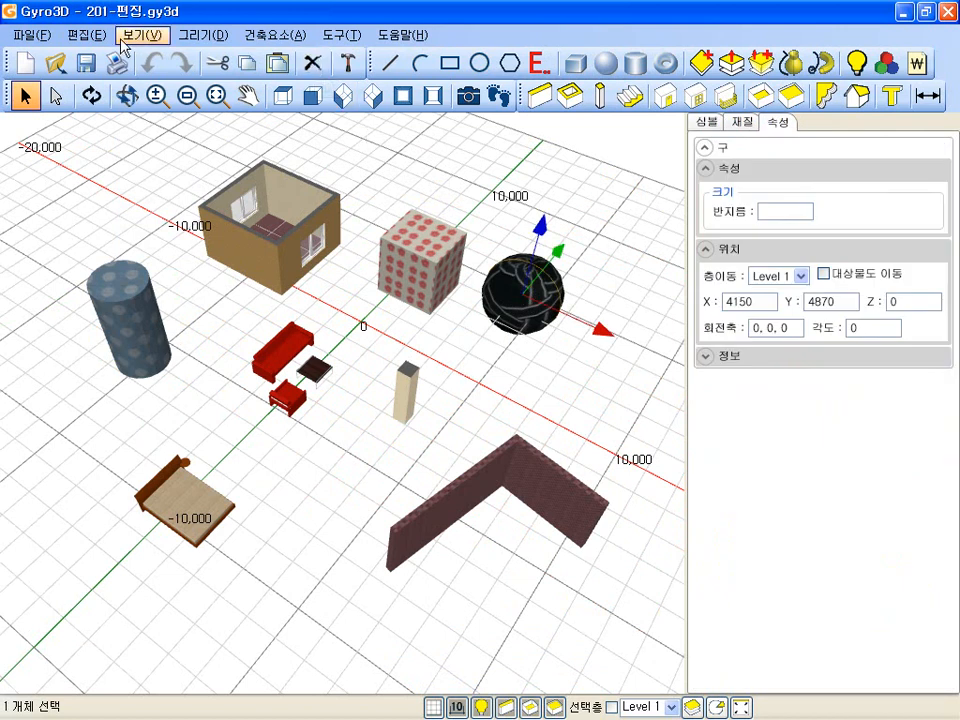
pyautogui.click(88, 34)
pyautogui.click(123, 234)
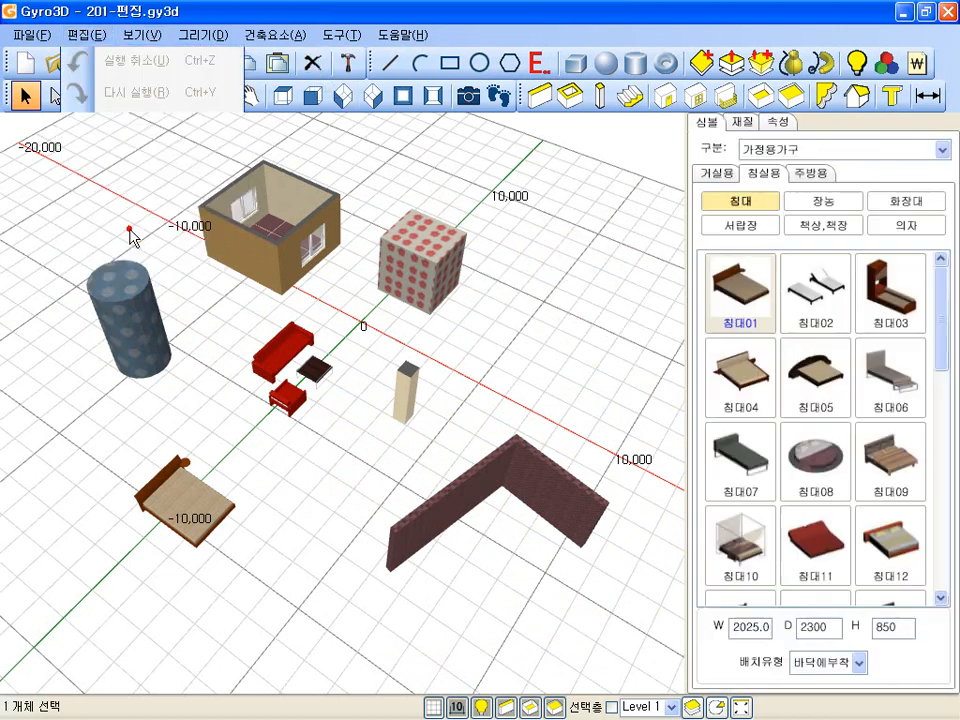
# - Delete the red-dotted box, then select the whole room and delete it
pyautogui.click(414, 248)
pyautogui.click(88, 34)
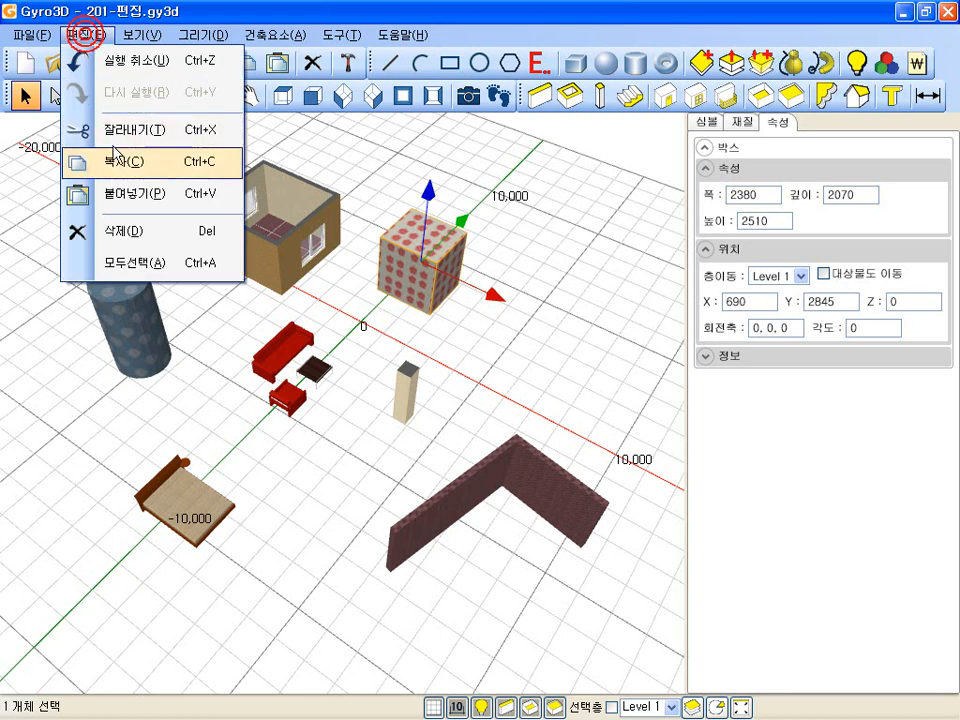
pyautogui.click(126, 225)
pyautogui.moveTo(380, 190); pyautogui.dragTo(95, 350)
pyautogui.click(311, 64)
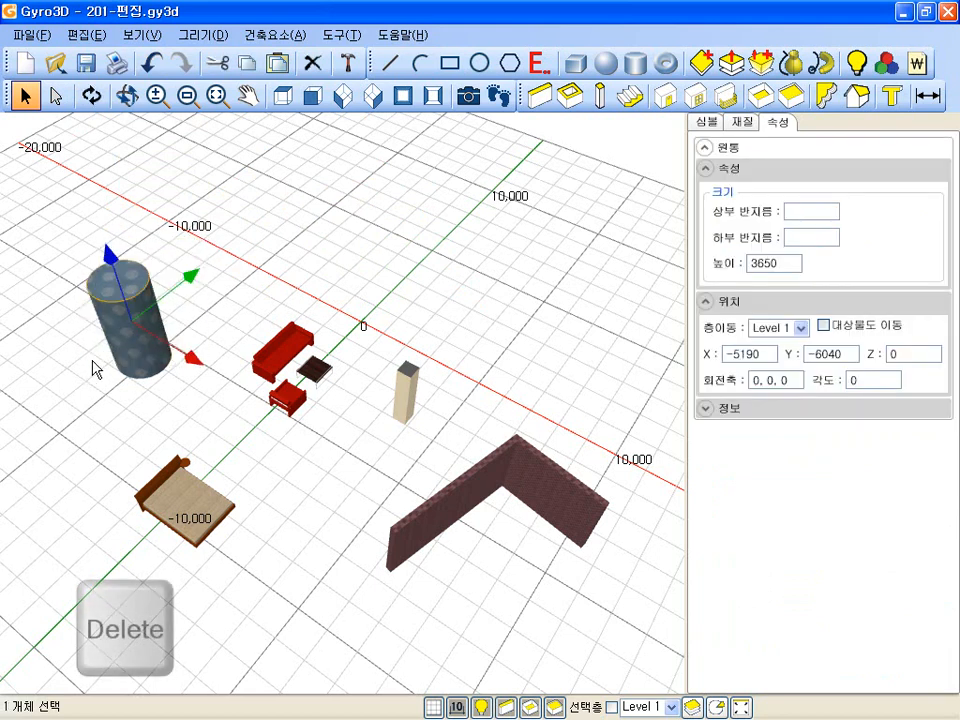
# - Delete the blue cylinder and the bed
pyautogui.press('Delete')
pyautogui.moveTo(218, 440)
pyautogui.mouseDown()
pyautogui.moveTo(124, 552)
pyautogui.moveTo(146, 512)
pyautogui.mouseUp()
pyautogui.press('Delete')
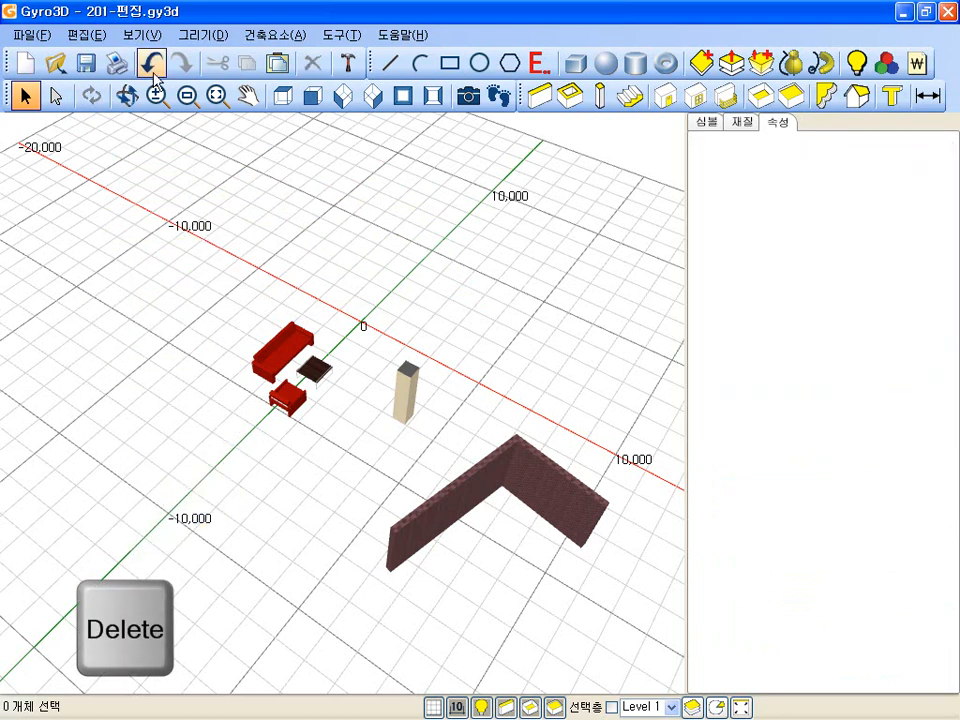
# - Undo the last two deletions to restore the bed and the cylinder
pyautogui.click(86, 36)
pyautogui.click(125, 64)
pyautogui.click(98, 35)
pyautogui.click(110, 68)
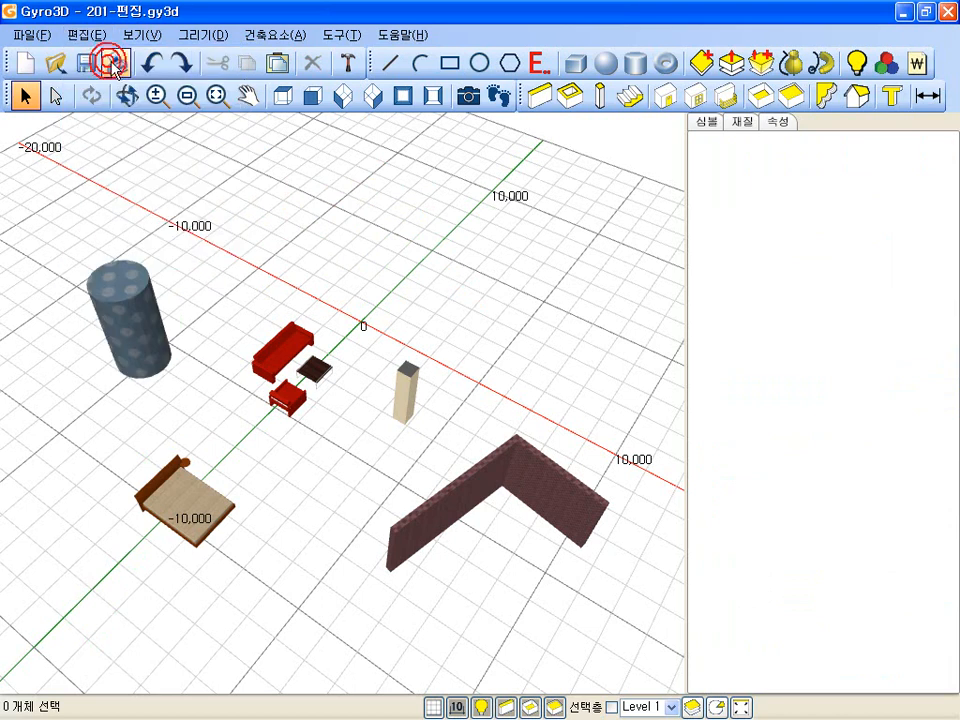
# - Redo the deletions of the cylinder and the bed
pyautogui.click(86, 36)
pyautogui.click(112, 95)
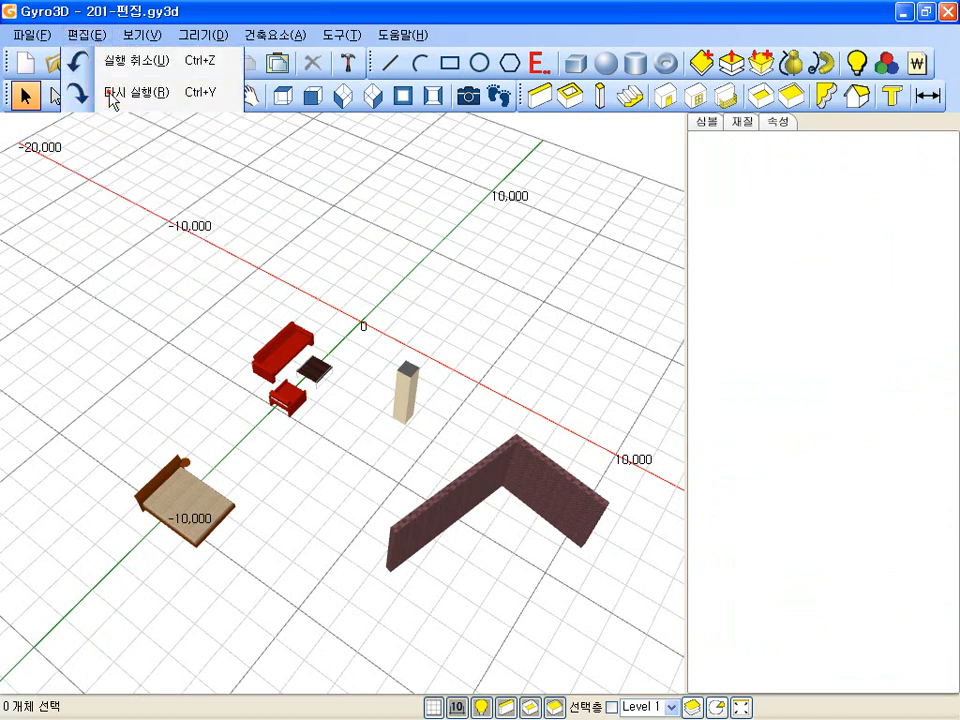
pyautogui.click(86, 36)
pyautogui.click(110, 92)
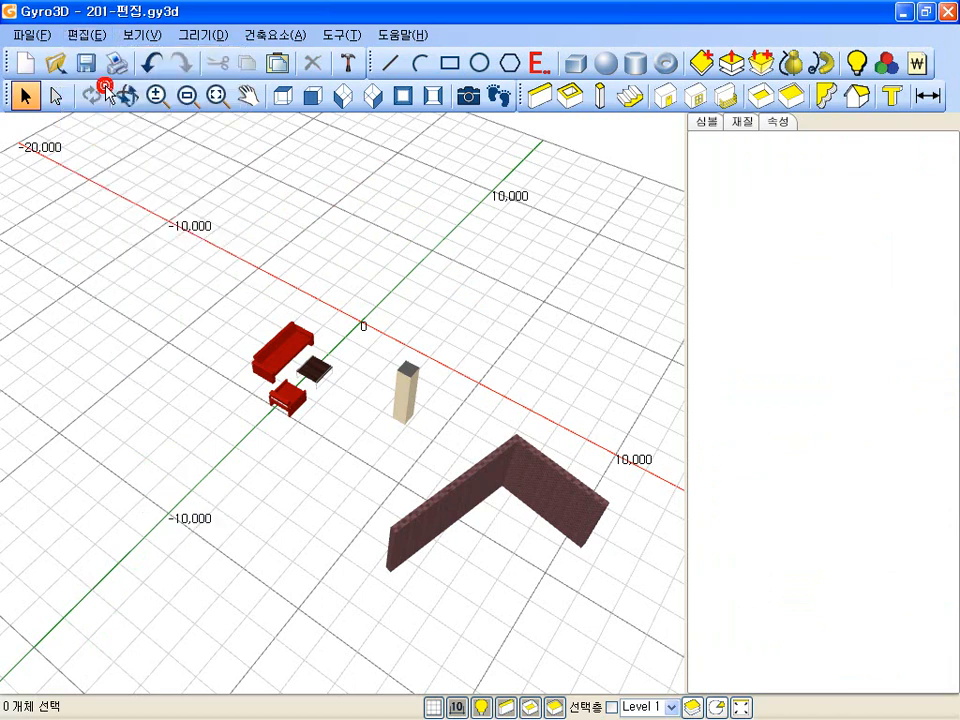
# - Undo the bed and cylinder deletions once more and redo both of them
pyautogui.click(150, 66)
pyautogui.click(150, 66)
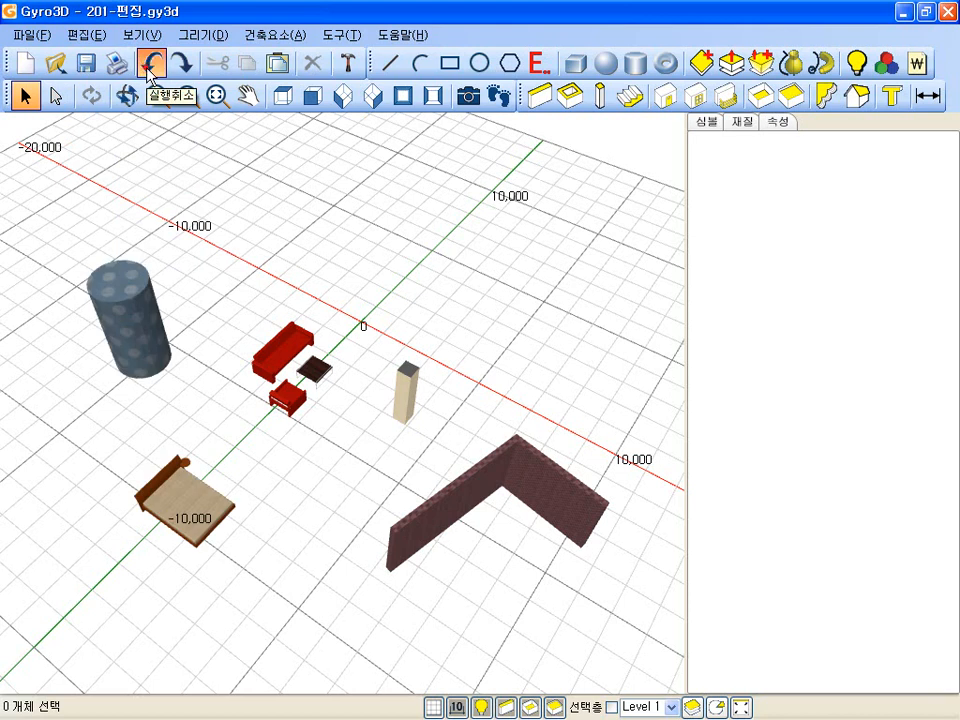
pyautogui.click(150, 66)
pyautogui.click(181, 67)
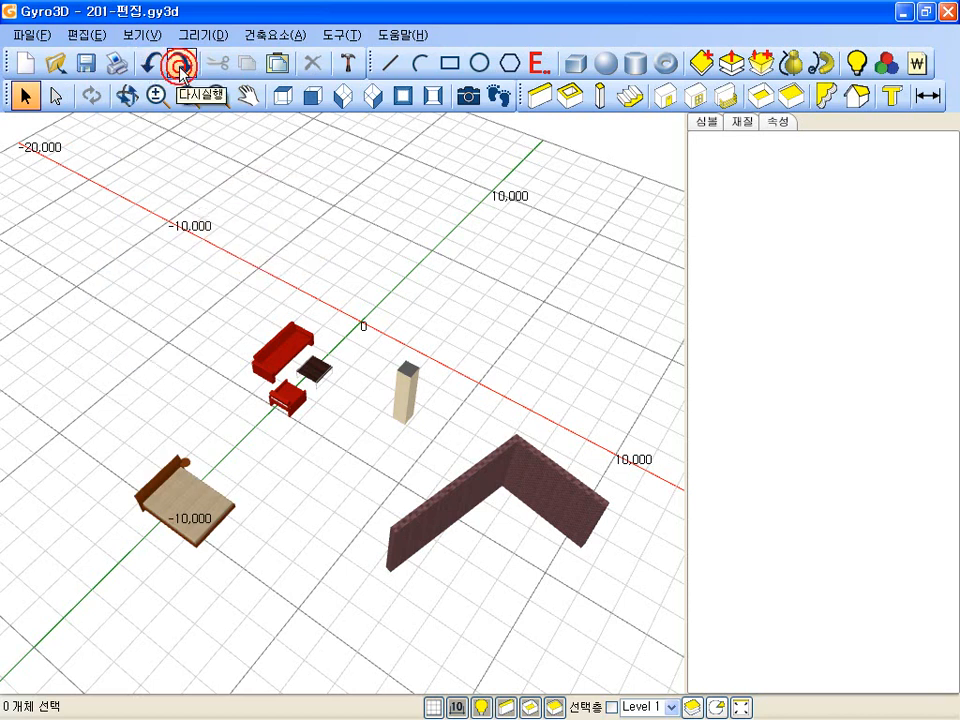
pyautogui.click(181, 67)
# - Undo the last five deletions one after another
pyautogui.click(153, 66)
pyautogui.click(156, 67)
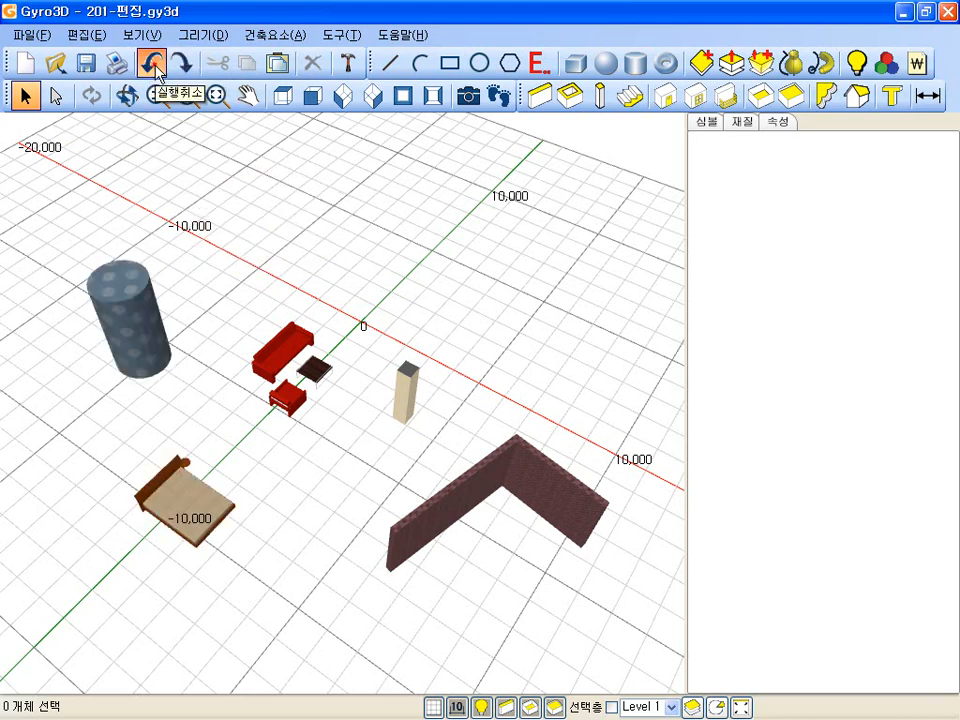
pyautogui.click(156, 67)
pyautogui.click(156, 67)
pyautogui.click(156, 67)
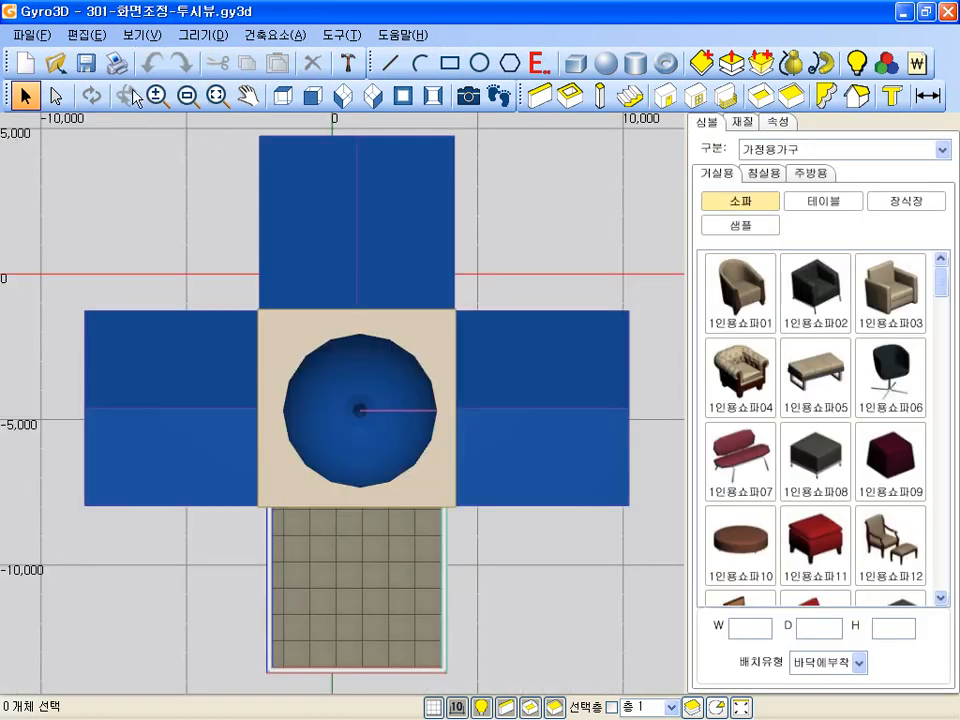
# - Zoom the building's plan view out with the zoom in/out (확대/축소) tool
pyautogui.click(138, 34)
pyautogui.moveTo(193, 75)
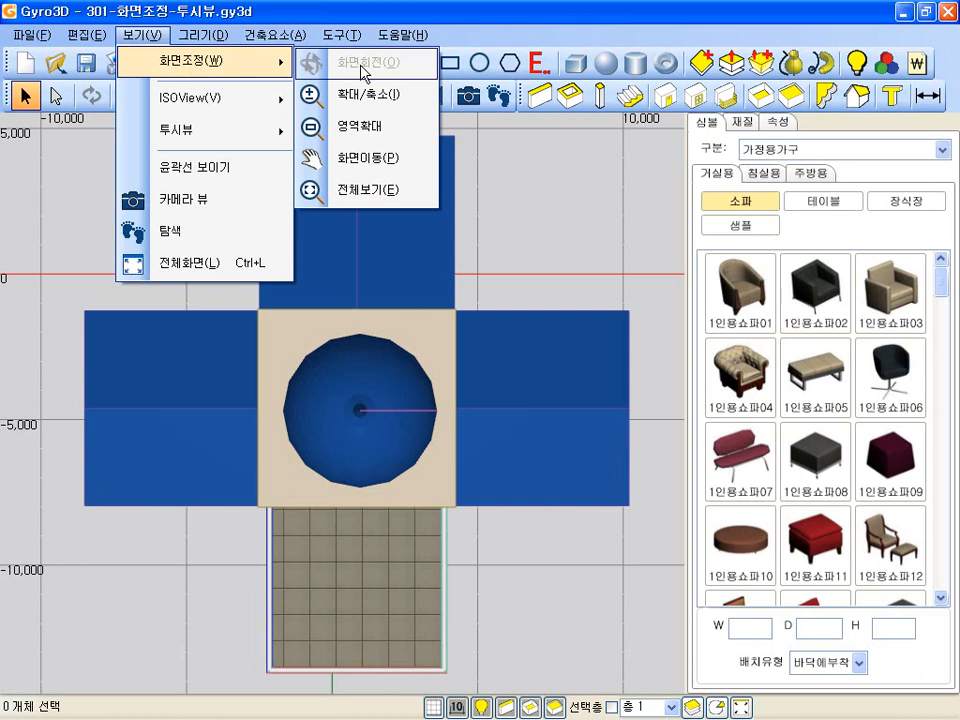
pyautogui.click(365, 100)
pyautogui.moveTo(324, 336); pyautogui.dragTo(356, 404)
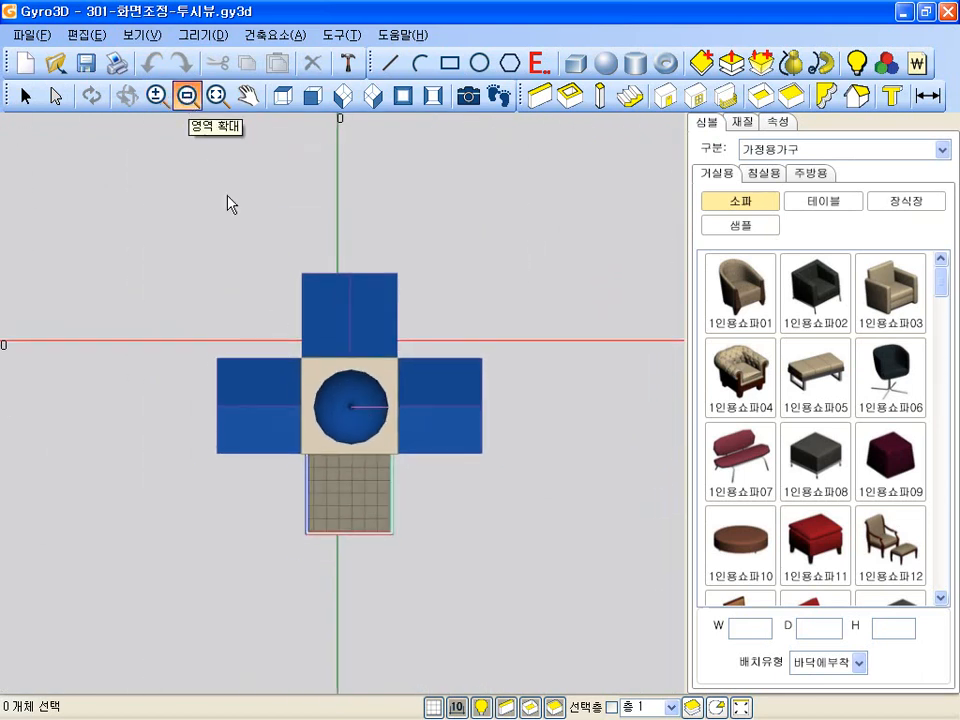
# - Zoom into the area around the building's back wing with 영역확대, and fit the whole model with 전체보기
pyautogui.click(187, 96)
pyautogui.moveTo(260, 246); pyautogui.dragTo(413, 328)
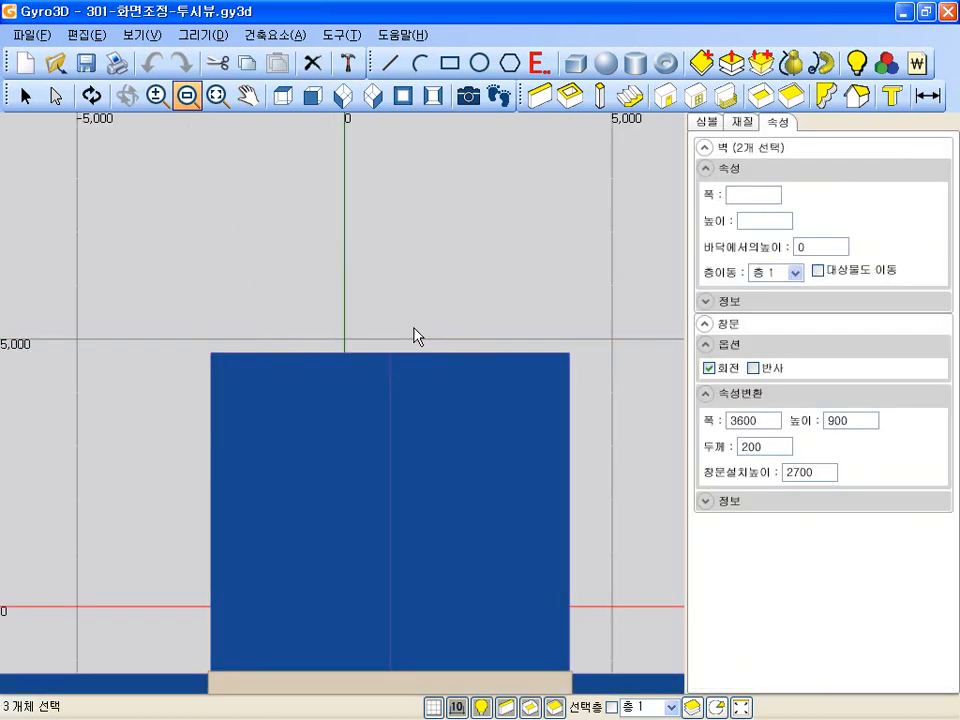
pyautogui.click(217, 96)
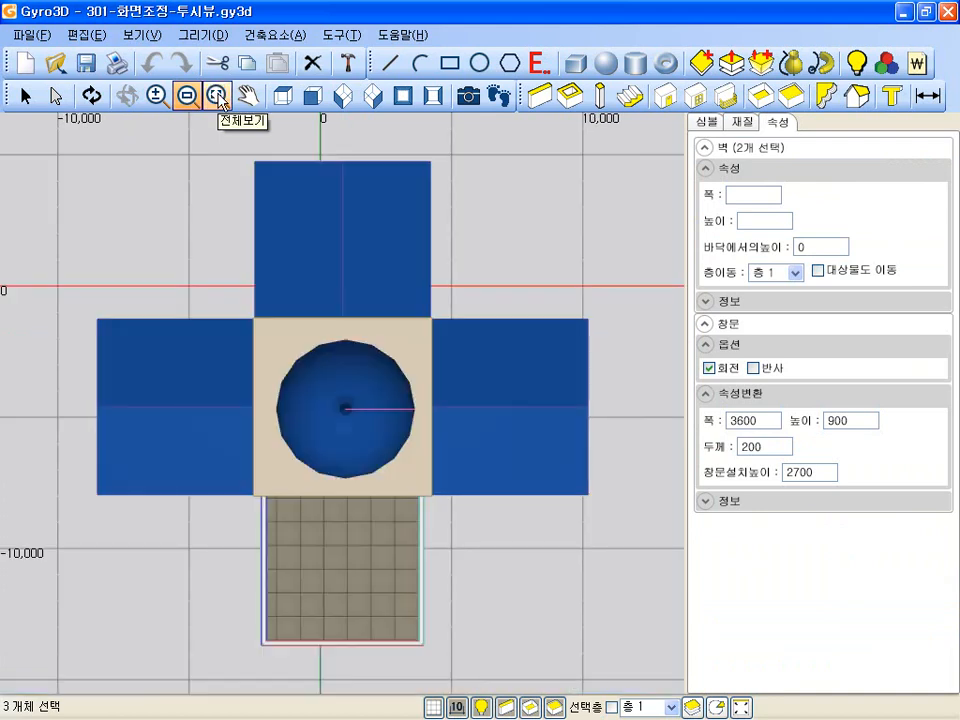
# - Pan the plan view slightly sideways and leave the pan tool
pyautogui.click(248, 96)
pyautogui.moveTo(424, 385); pyautogui.dragTo(388, 399)
pyautogui.rightClick(180, 199)
# - Show the building in front view (정면도), and in left side view (좌측면도) with the whole facade in frame
pyautogui.click(143, 38)
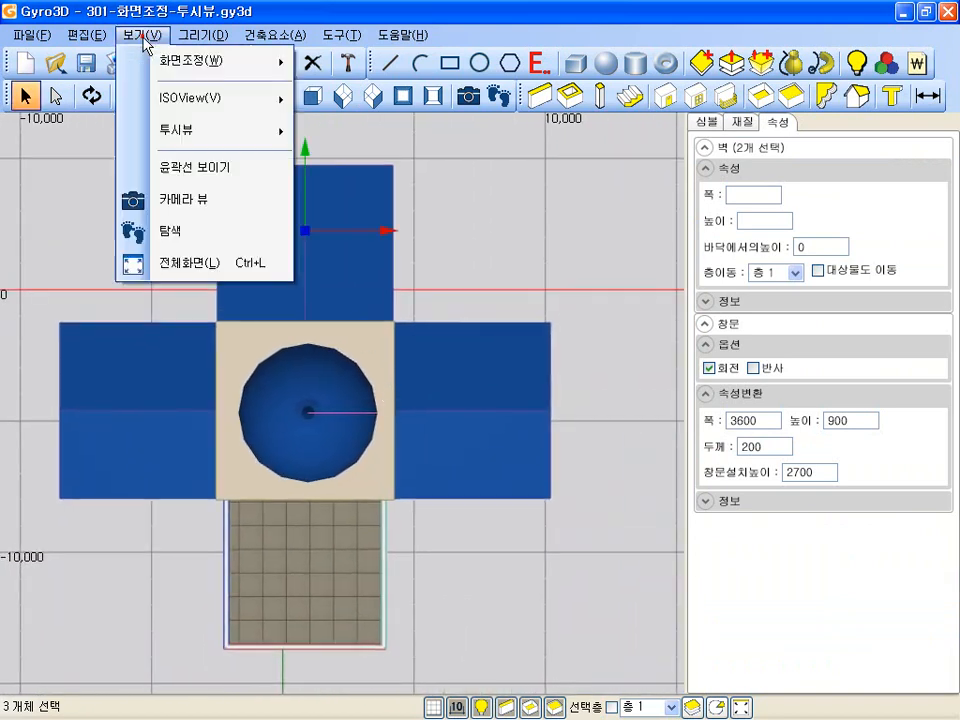
pyautogui.moveTo(137, 98)
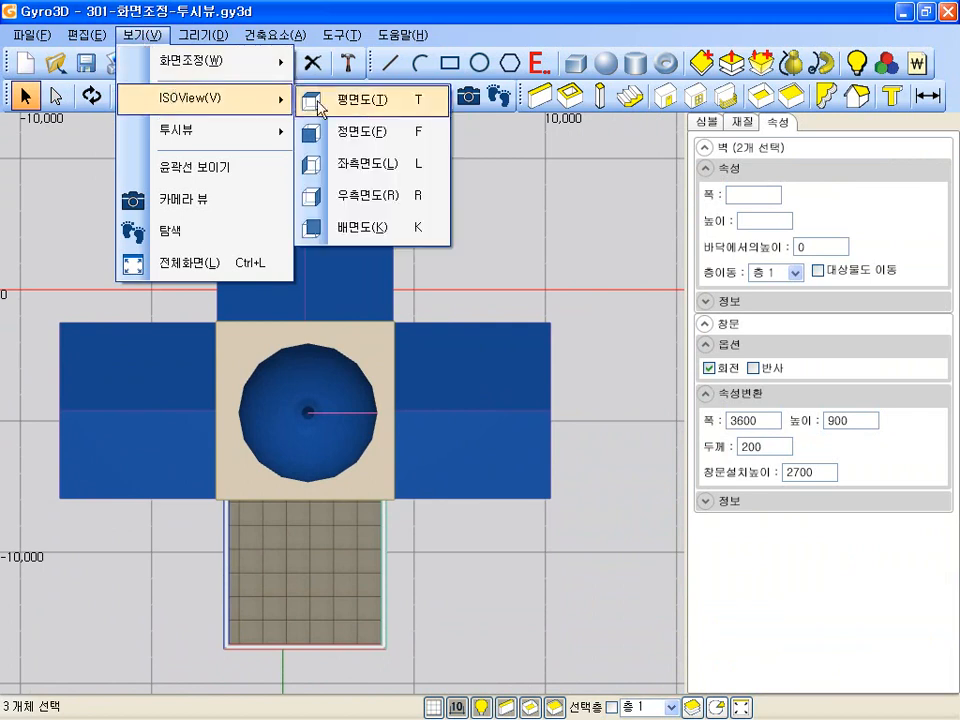
pyautogui.click(372, 137)
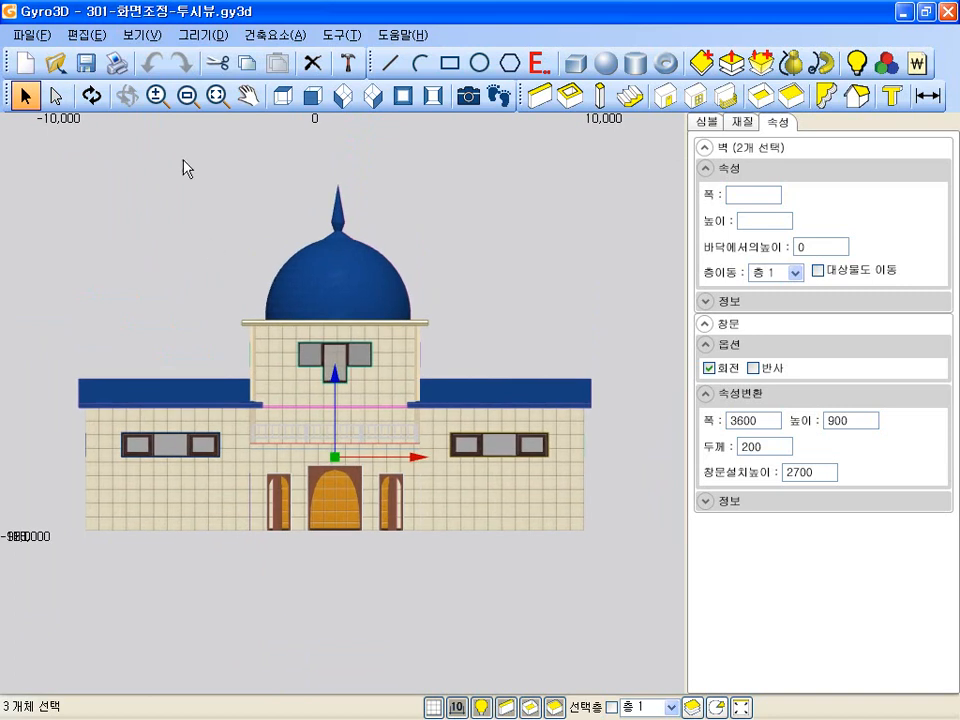
pyautogui.click(152, 36)
pyautogui.moveTo(231, 106)
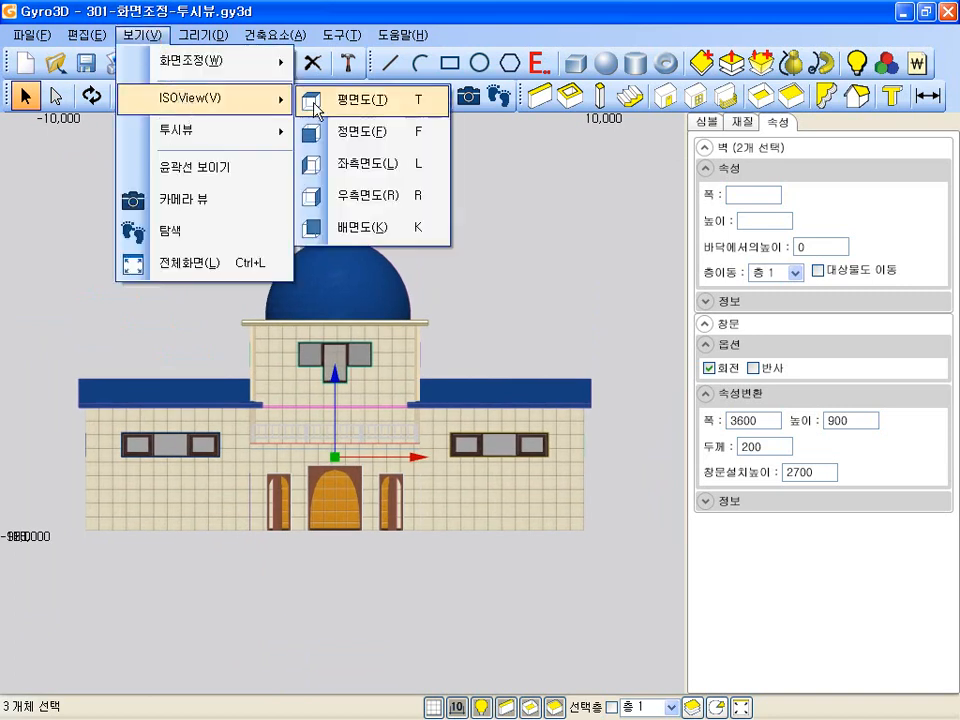
pyautogui.click(384, 165)
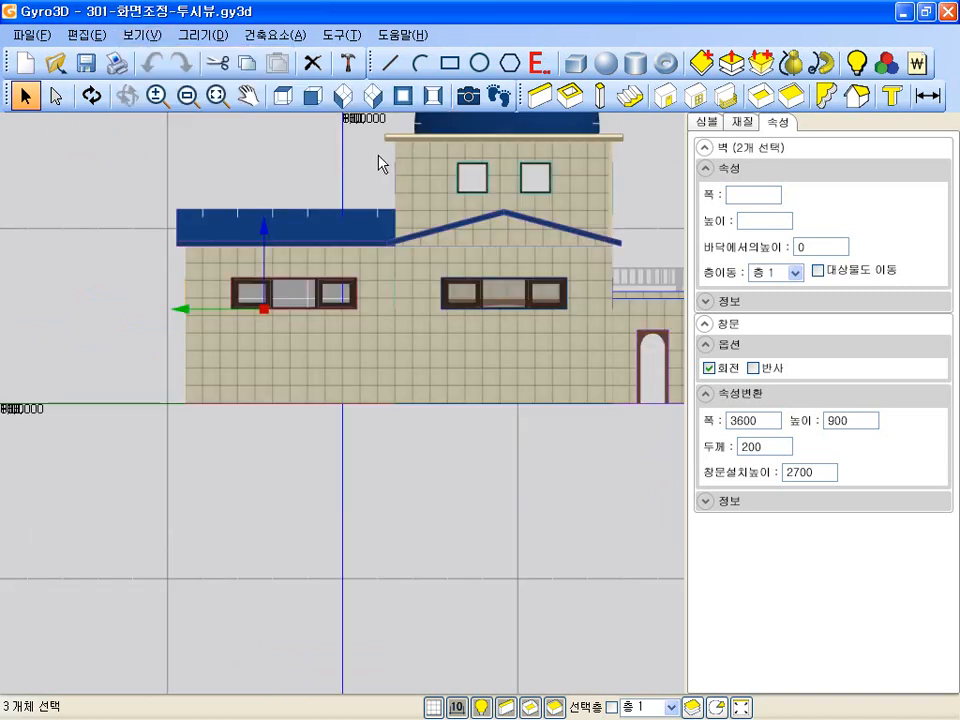
pyautogui.moveTo(252, 385); pyautogui.dragTo(264, 386, button='middle')
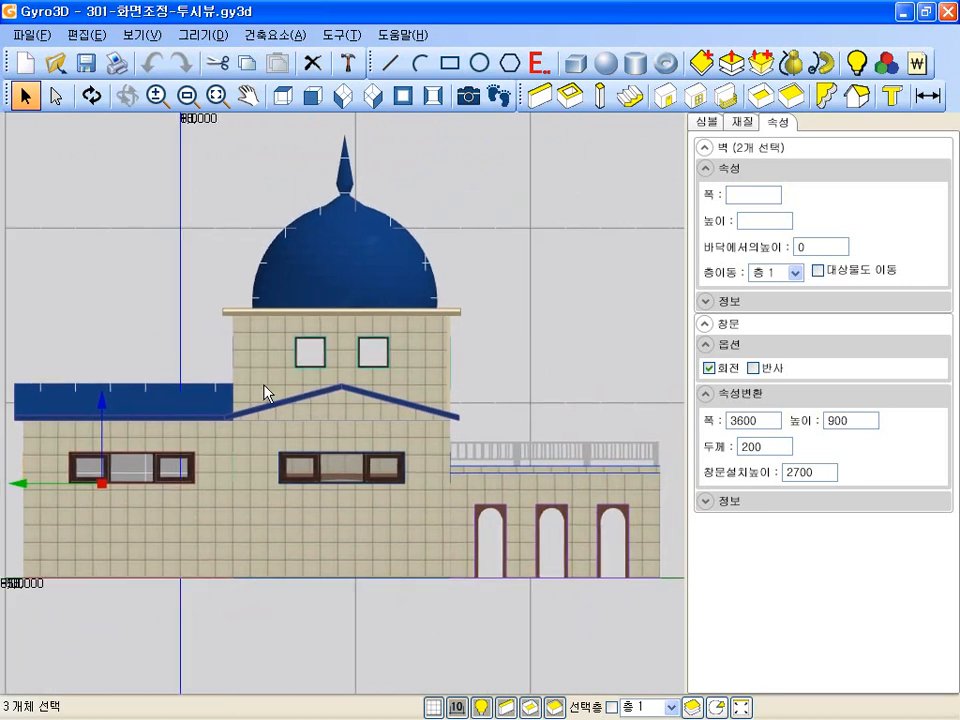
# - Show the building in right side view (우측면도) and in rear view (배면도)
pyautogui.click(140, 35)
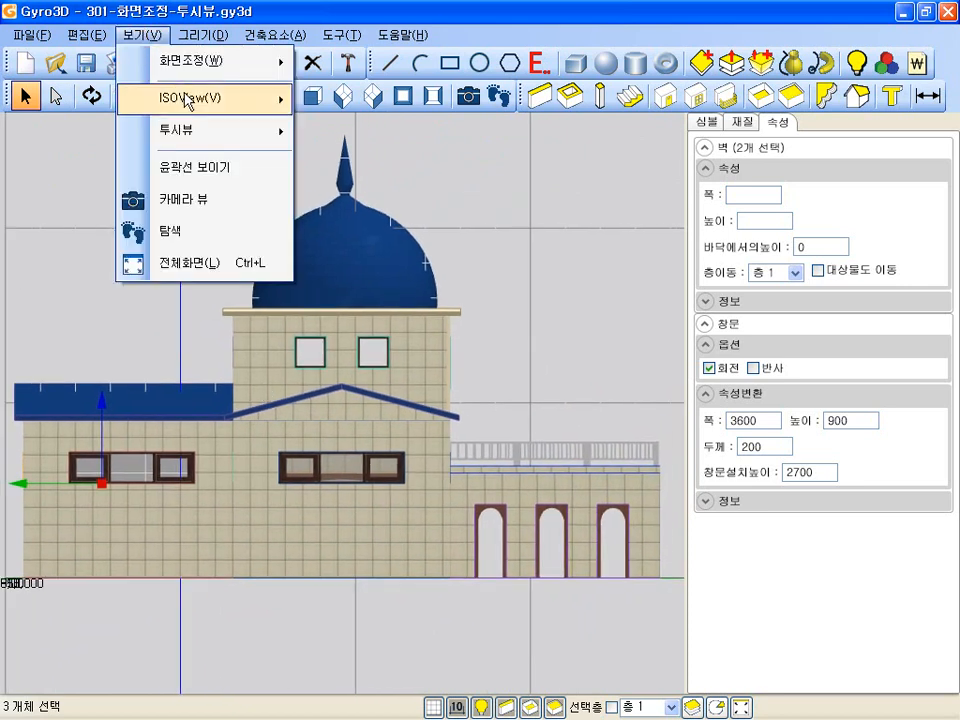
pyautogui.moveTo(193, 99)
pyautogui.click(399, 200)
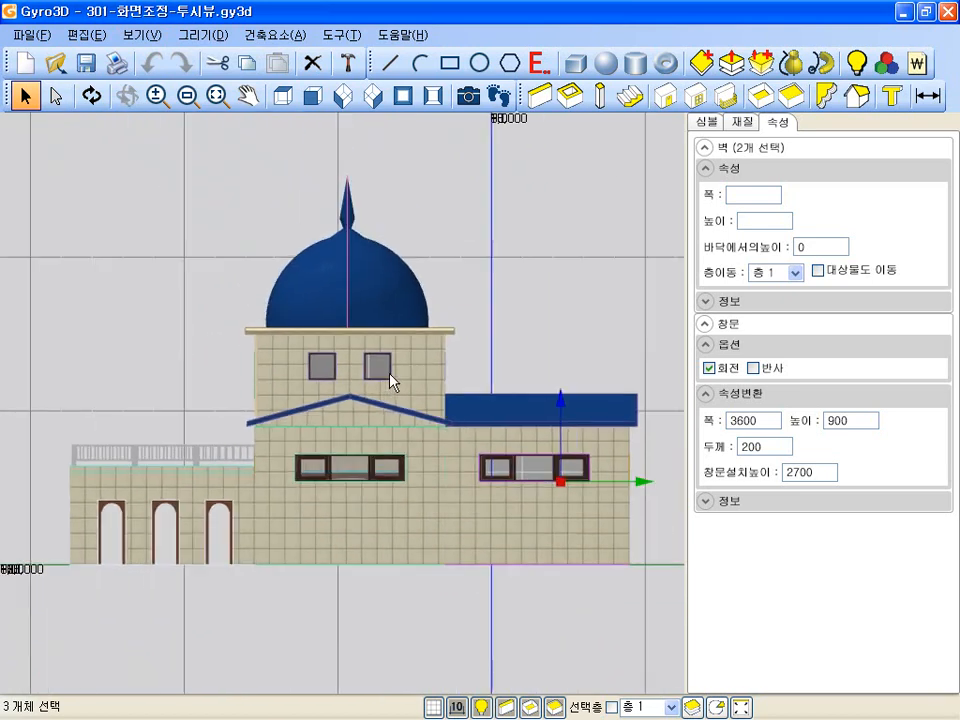
pyautogui.click(140, 35)
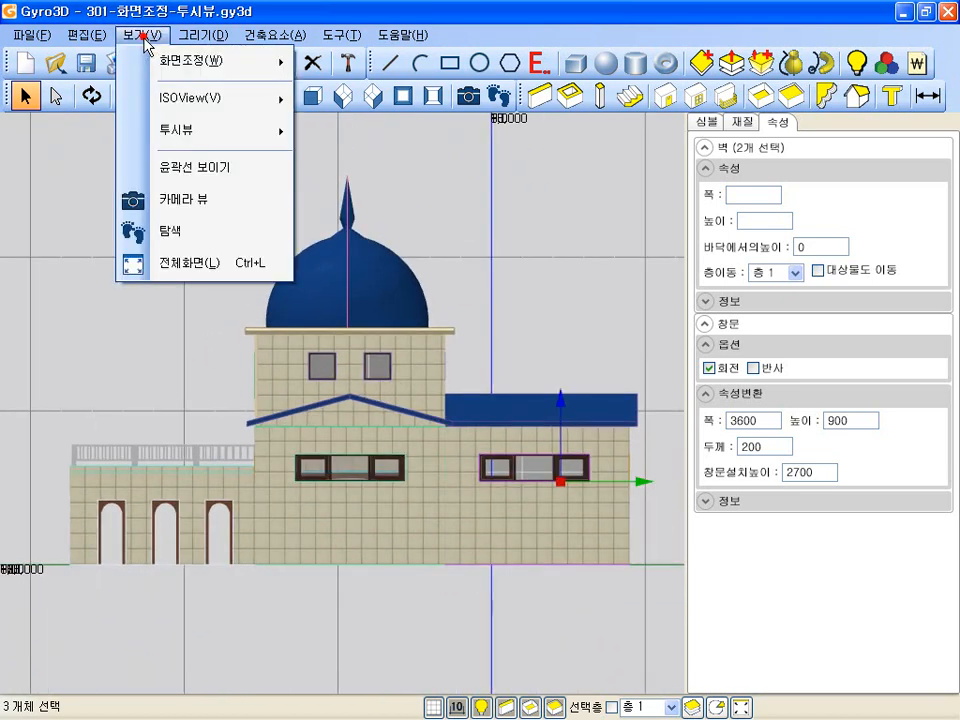
pyautogui.moveTo(180, 98)
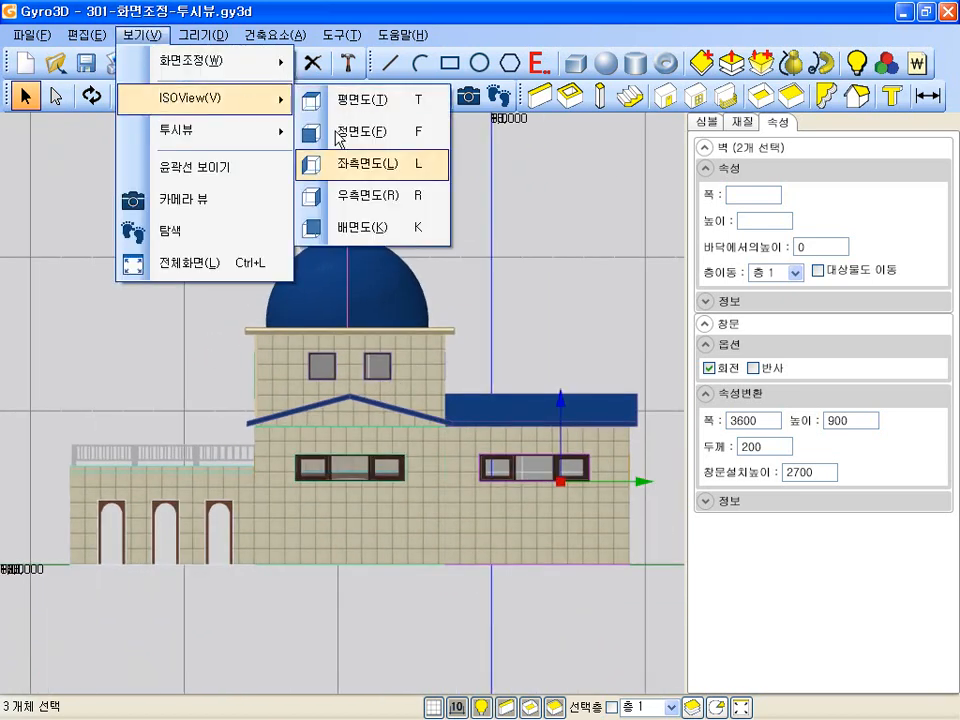
pyautogui.click(380, 226)
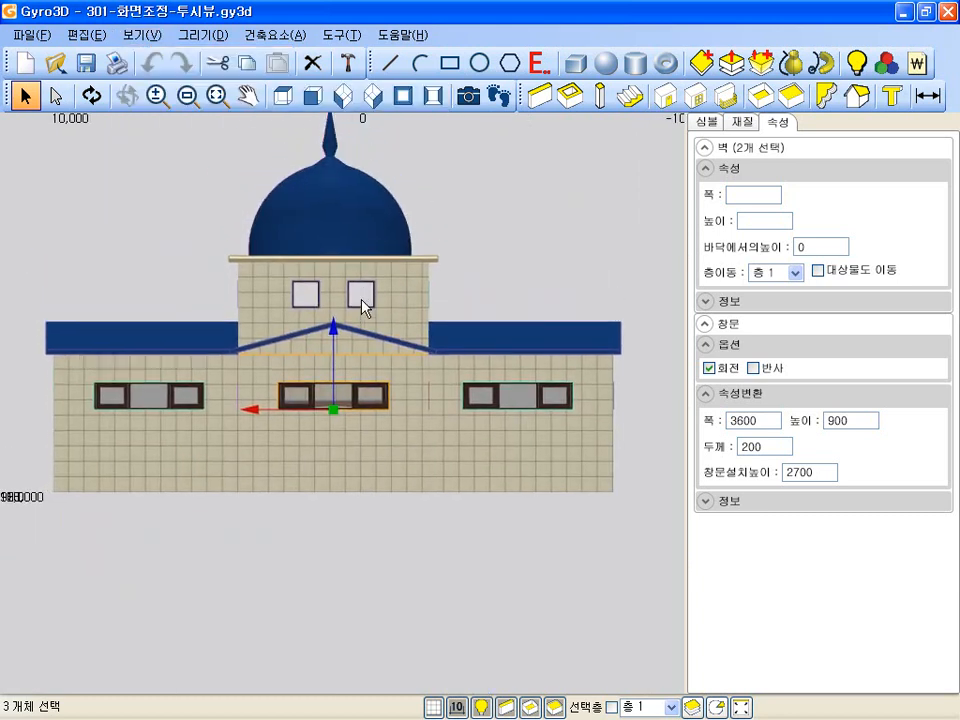
# - Return to the top view (평면도) and centre the building in it
pyautogui.click(148, 34)
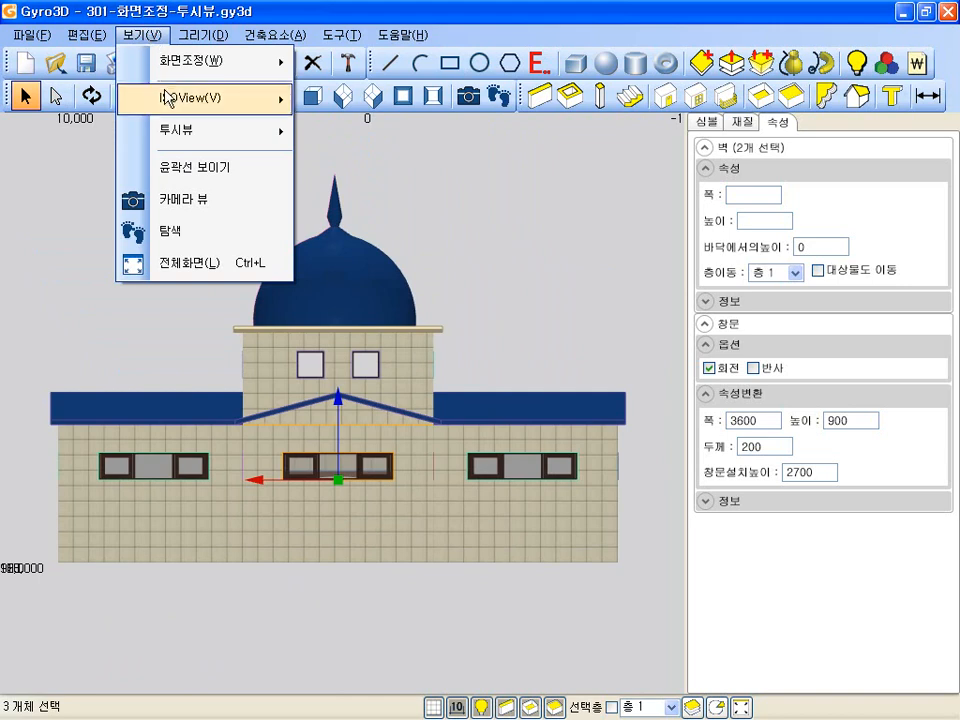
pyautogui.moveTo(177, 97)
pyautogui.click(340, 99)
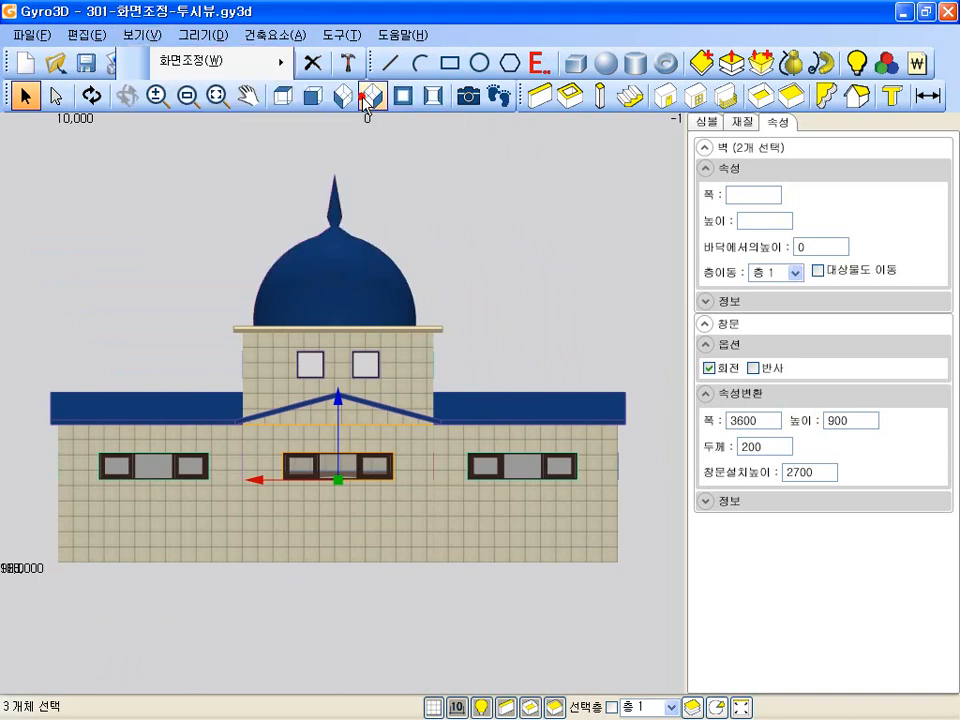
pyautogui.moveTo(444, 233); pyautogui.dragTo(478, 230, button='middle')
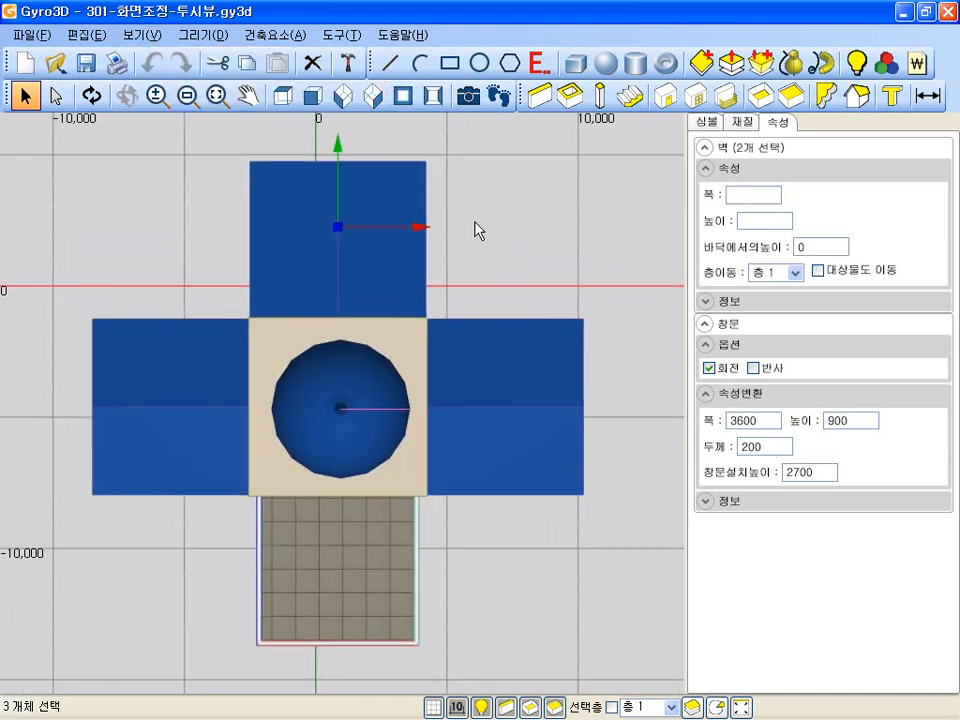
# - Show the building in the southwest perspective view (남서투시)
pyautogui.click(137, 36)
pyautogui.moveTo(178, 124)
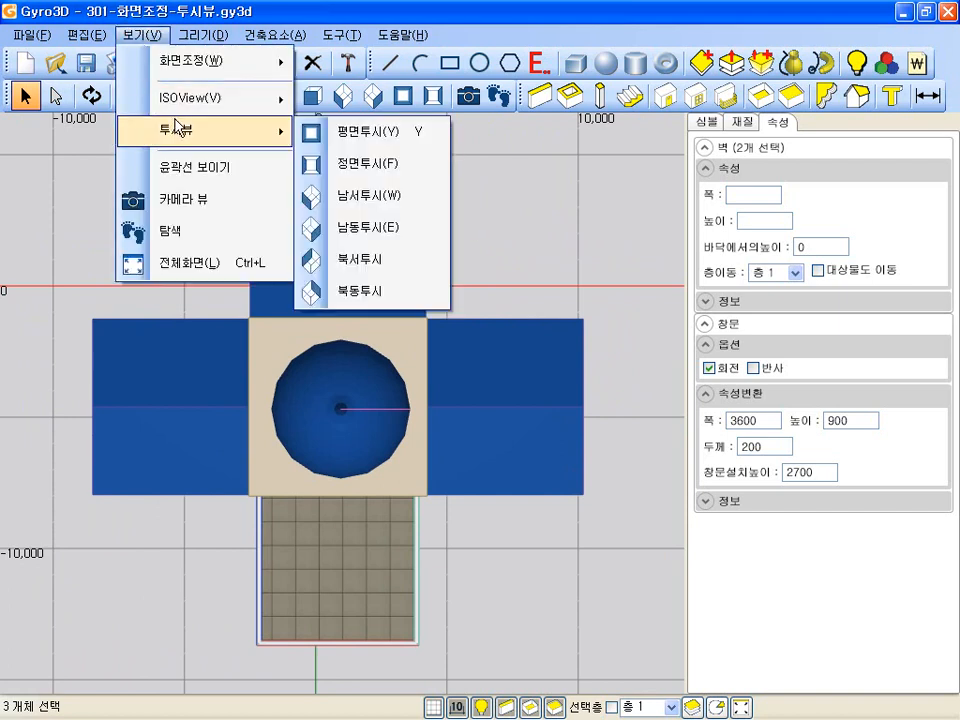
pyautogui.click(366, 196)
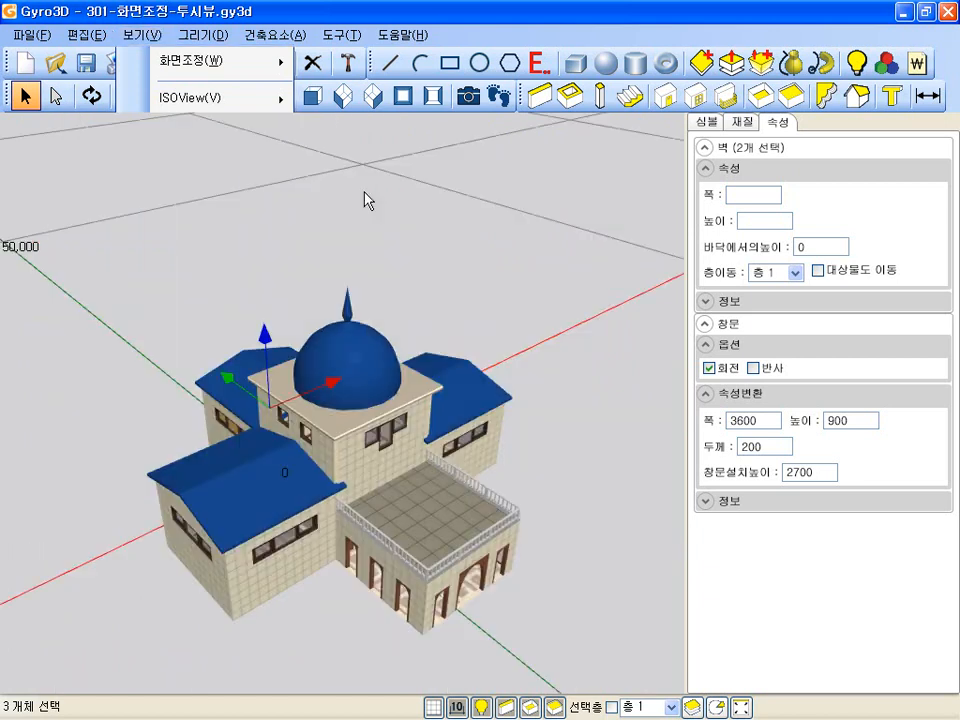
# - Show the building in the southeast perspective view (남동투시) and in the northwest perspective view (북서투시)
pyautogui.click(137, 36)
pyautogui.moveTo(142, 128)
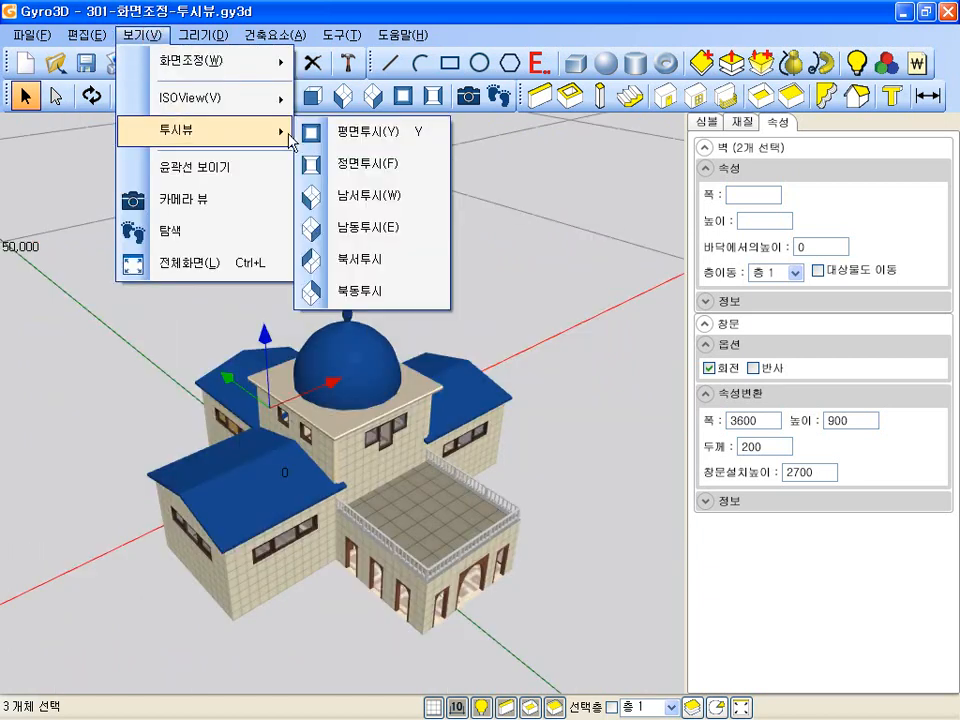
pyautogui.click(366, 227)
pyautogui.click(145, 36)
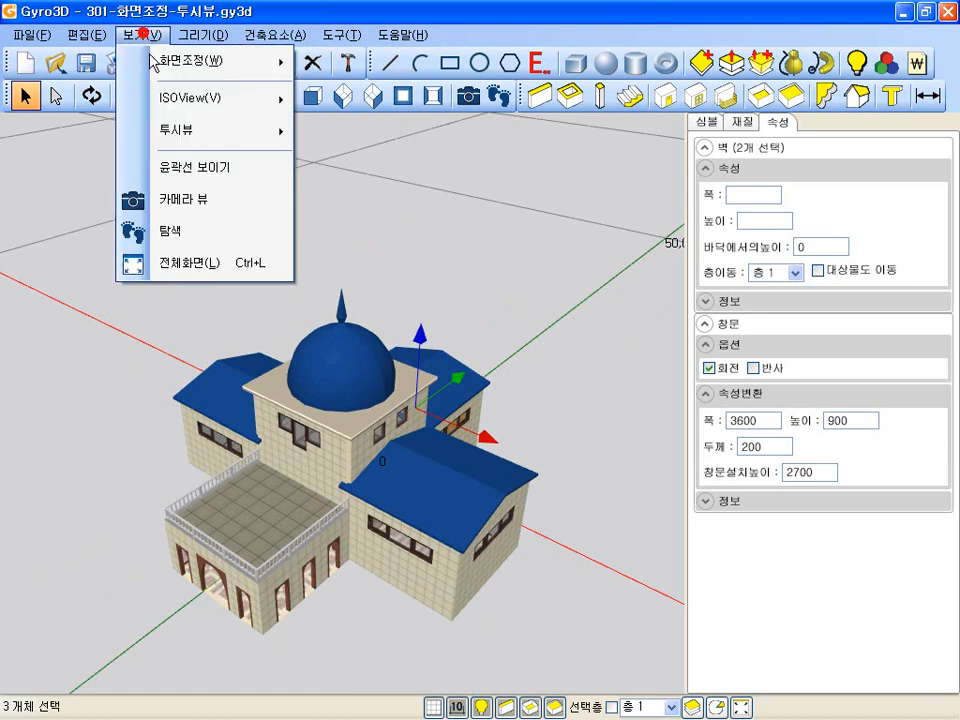
pyautogui.moveTo(148, 129)
pyautogui.click(370, 262)
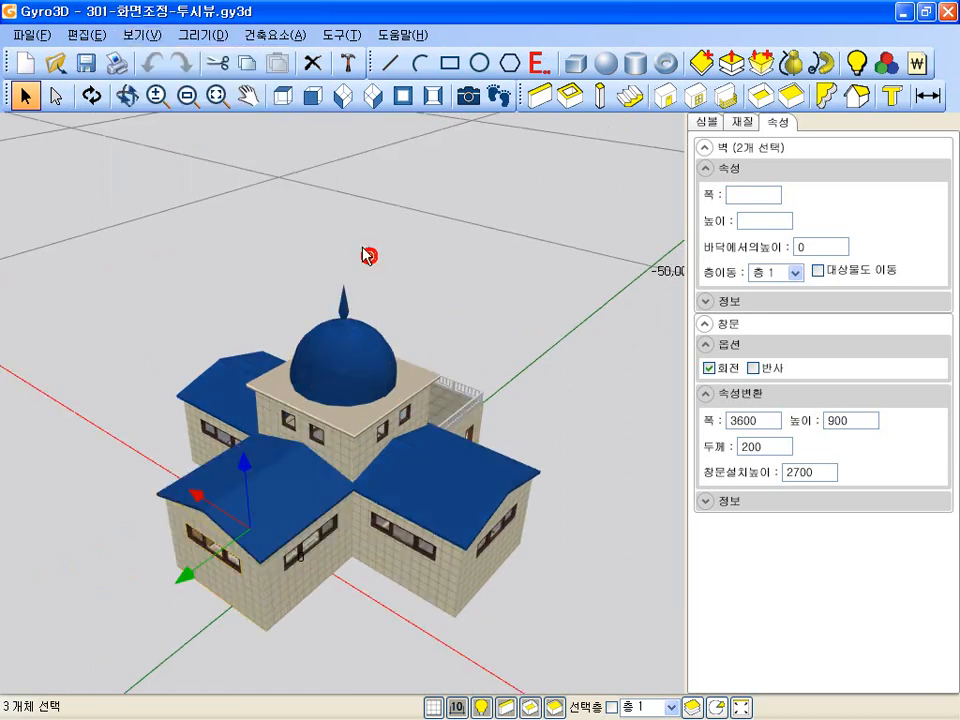
# - Show the building in the northeast perspective view (북동투시)
pyautogui.click(150, 37)
pyautogui.moveTo(183, 147)
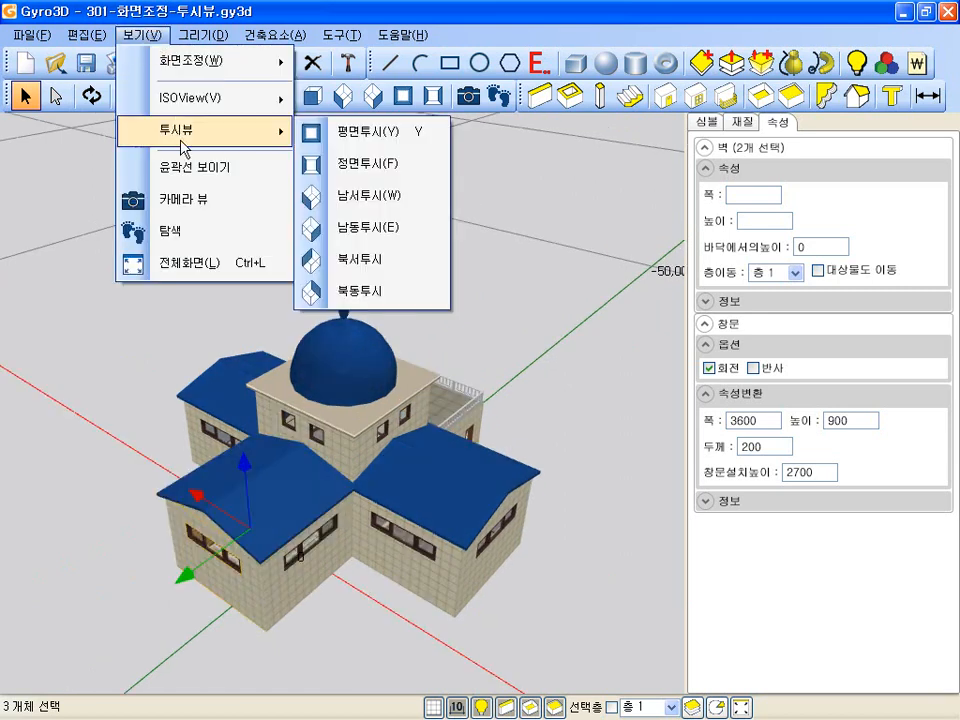
pyautogui.click(372, 292)
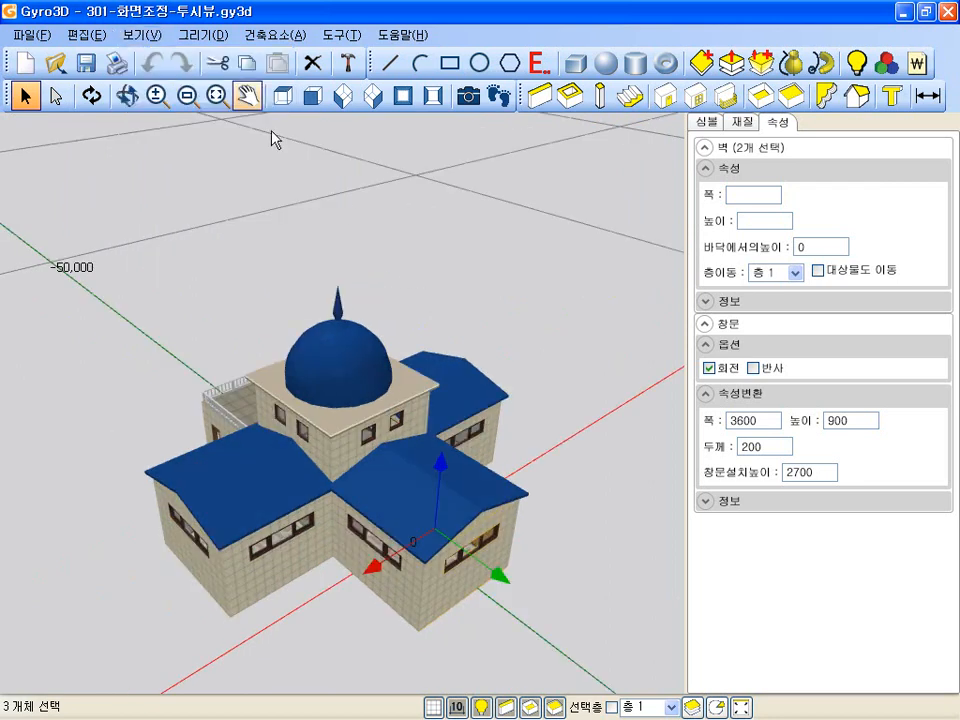
# - Limit the display to the selected floor 층 1 and show it in the top perspective view (평면투시)
pyautogui.click(612, 707)
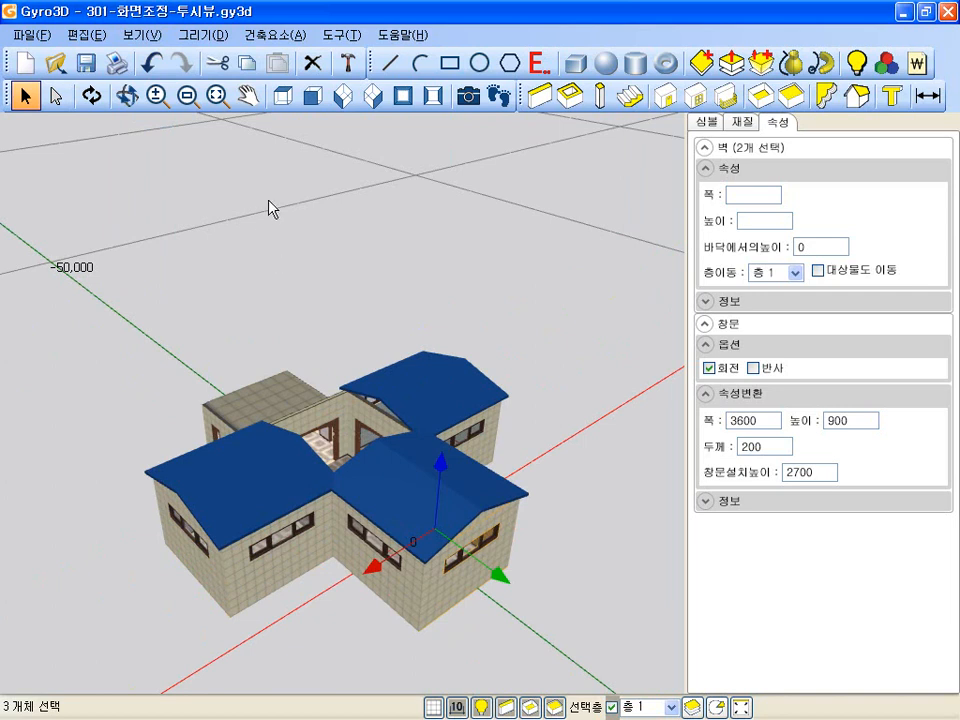
pyautogui.click(141, 33)
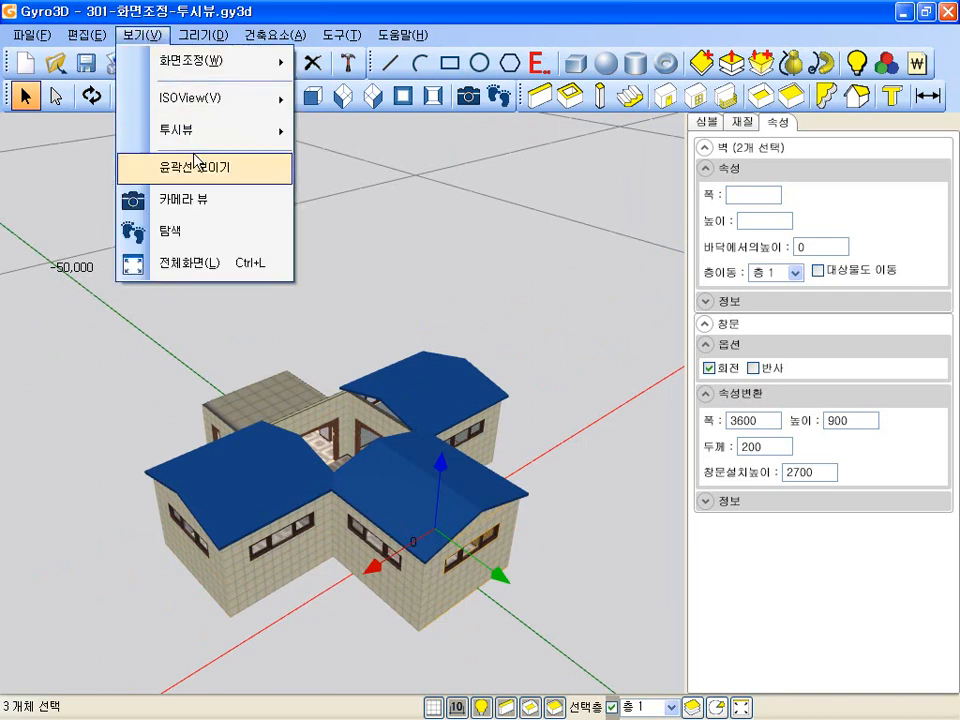
pyautogui.moveTo(258, 133)
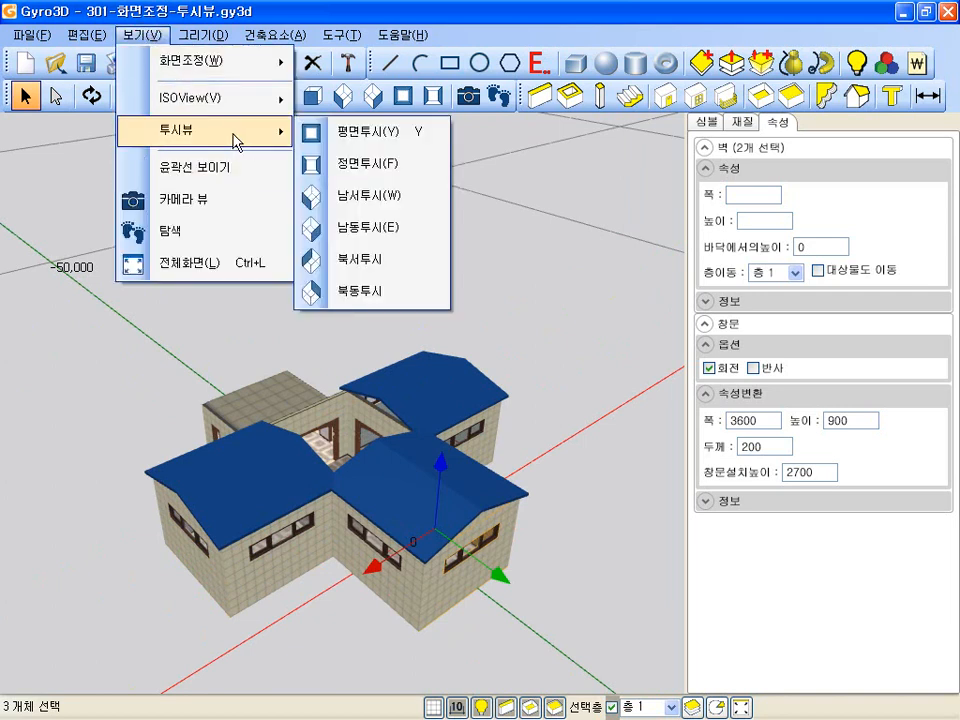
pyautogui.click(364, 143)
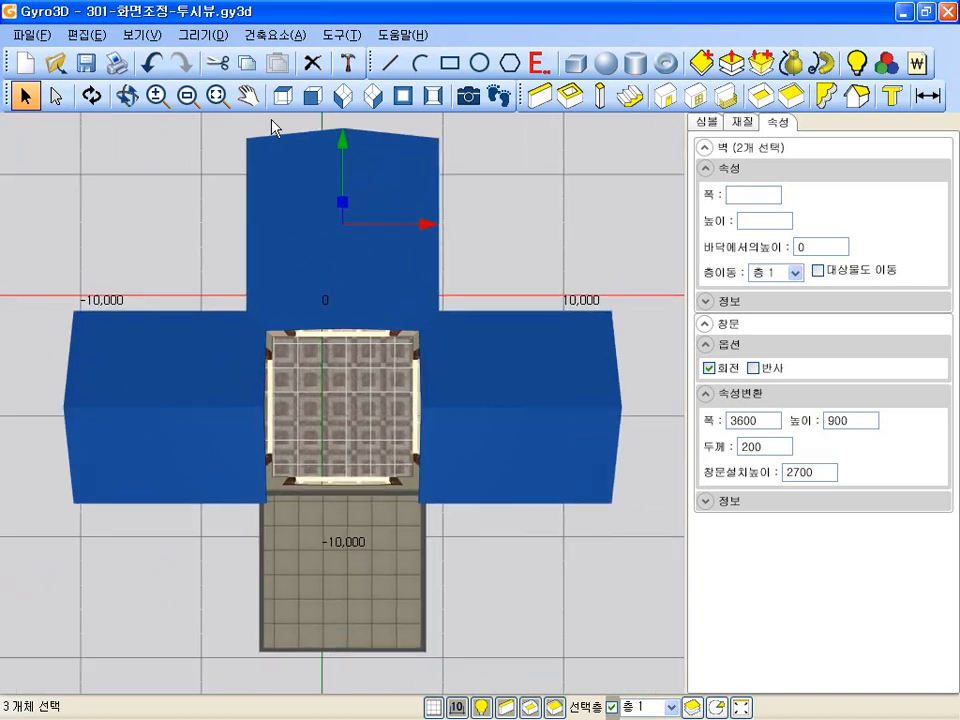
# - Show floor 층 1 in the front perspective view (정면투시)
pyautogui.click(148, 34)
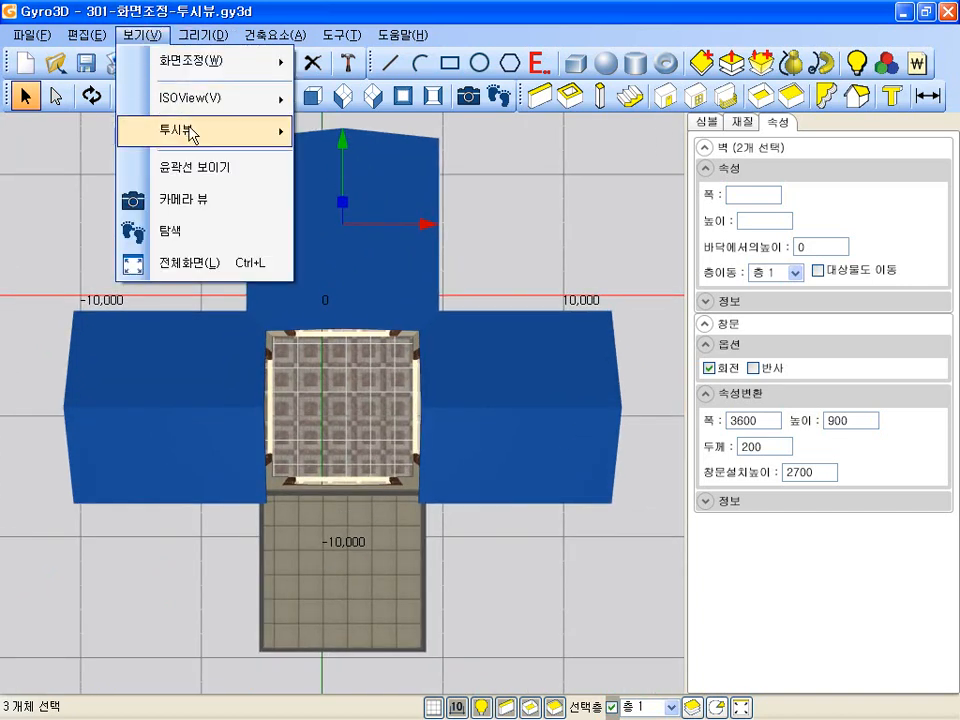
pyautogui.moveTo(190, 135)
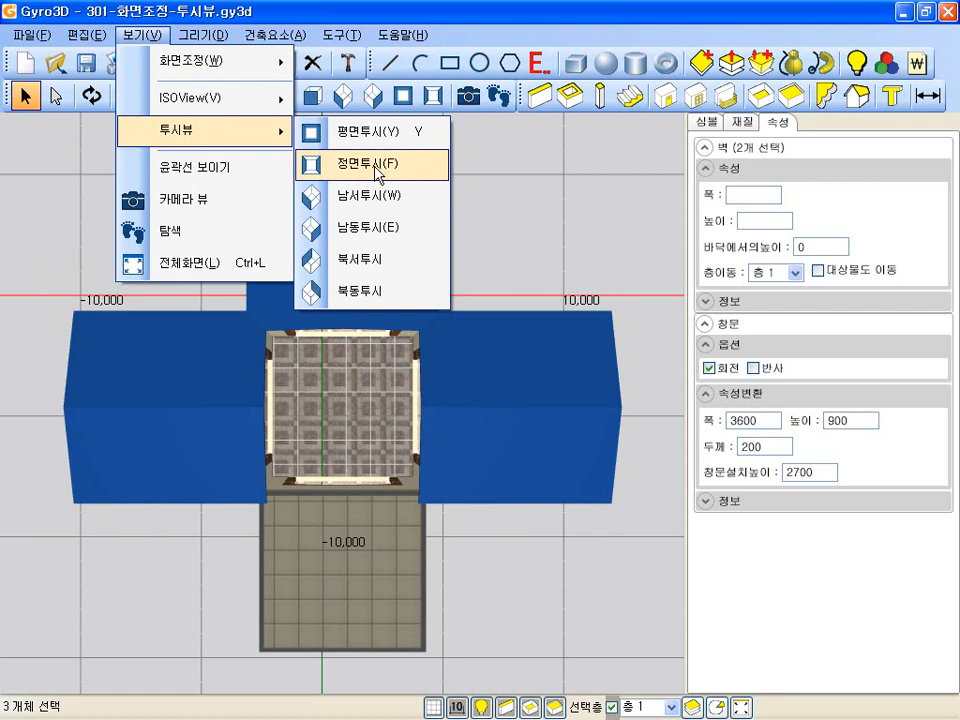
pyautogui.click(378, 166)
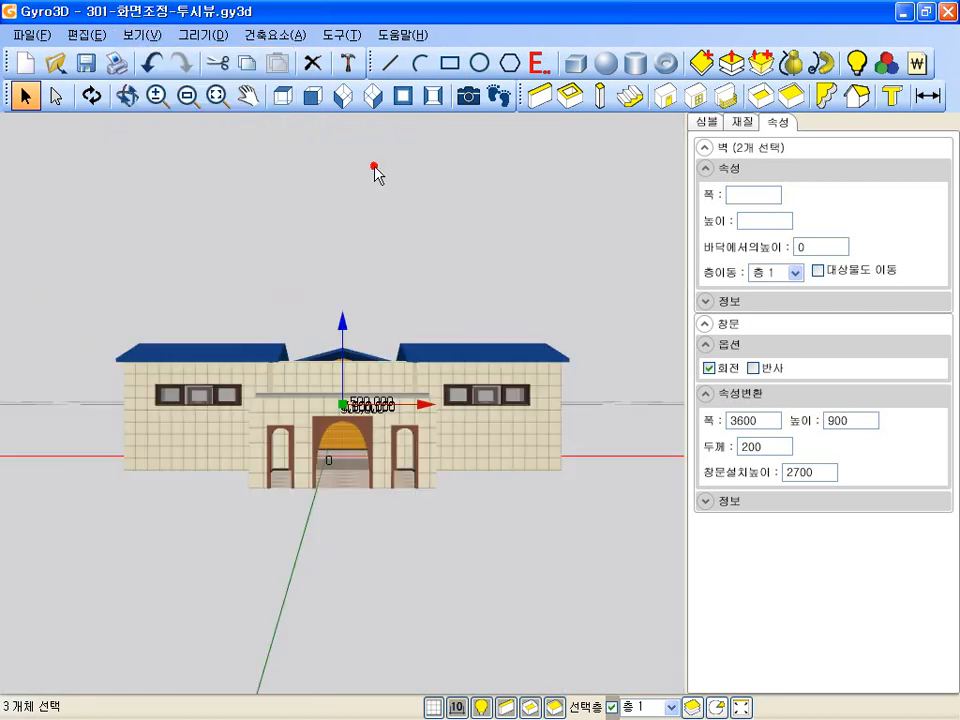
# - Turn off the selected-floor display limit (선택층), clear the selection and enlarge the building in the view
pyautogui.click(611, 706)
pyautogui.click(466, 570)
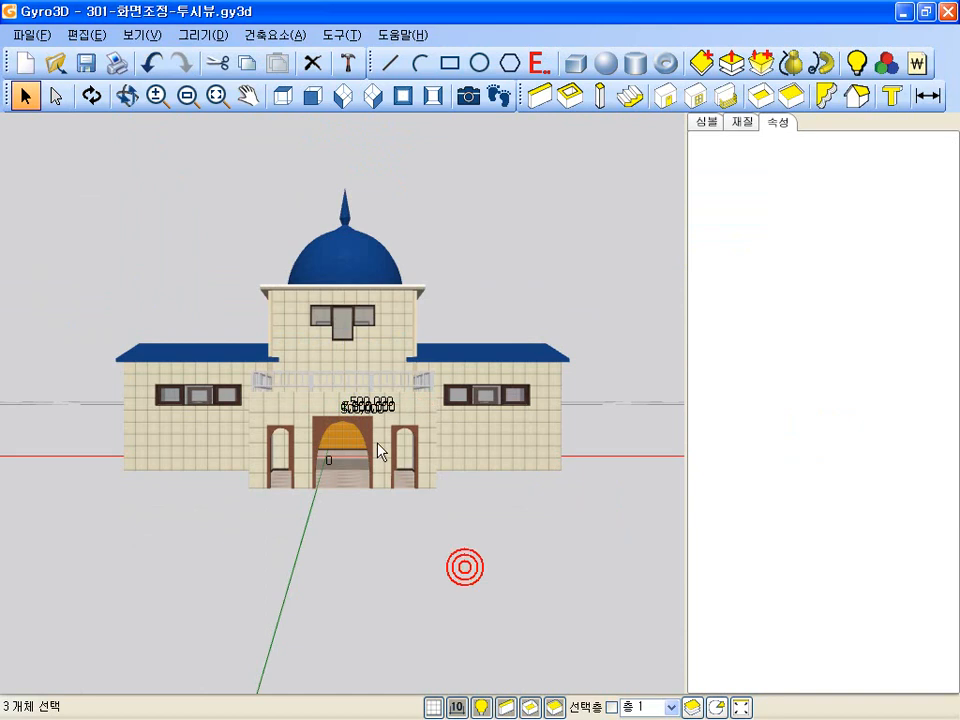
pyautogui.scroll(4, 380, 452)
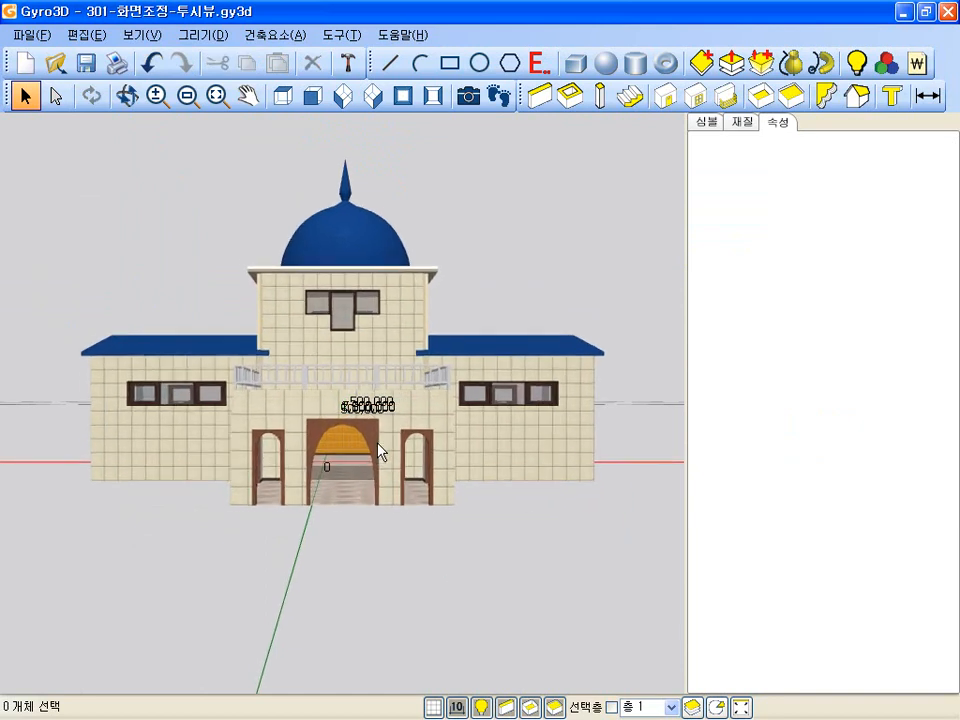
pyautogui.scroll(1, 380, 452)
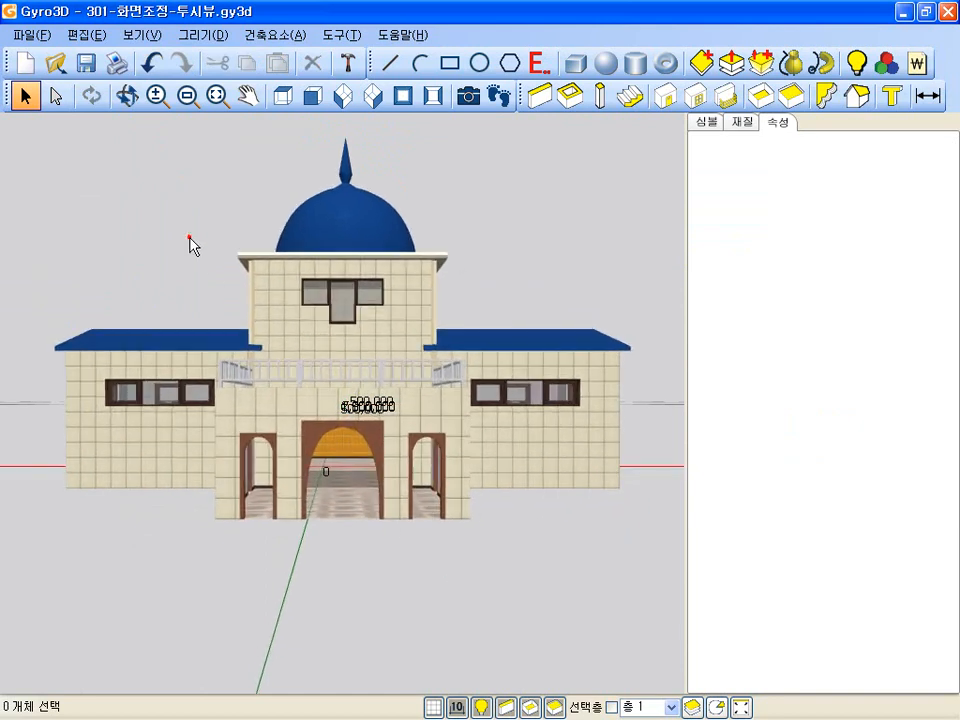
# - Show the building in the orthographic top view (평면도) and front view (정면도)
pyautogui.click(285, 96)
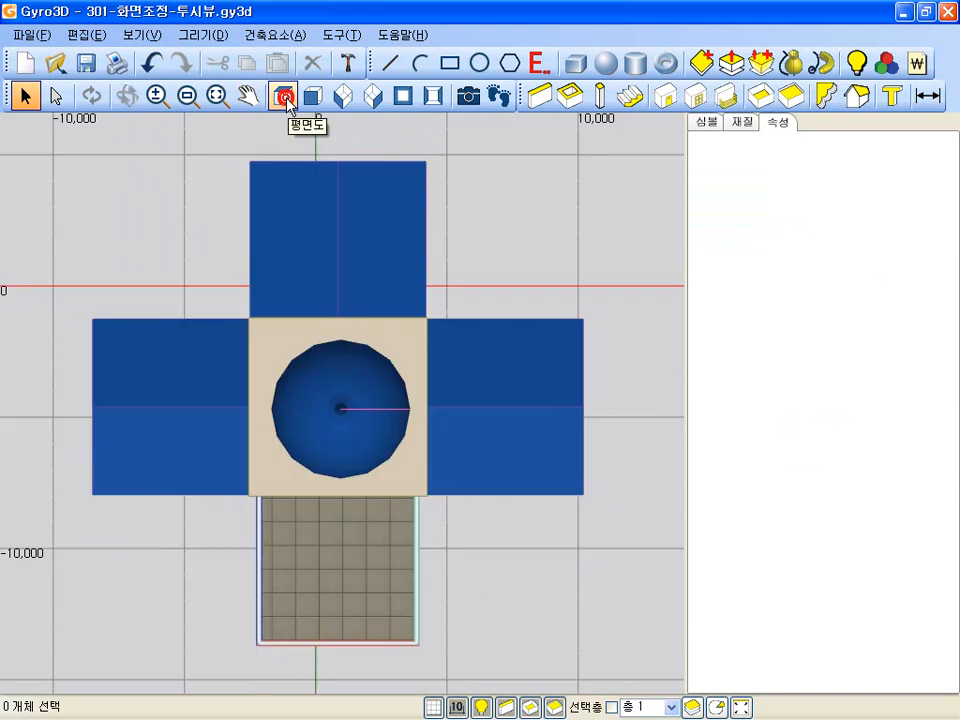
pyautogui.click(313, 96)
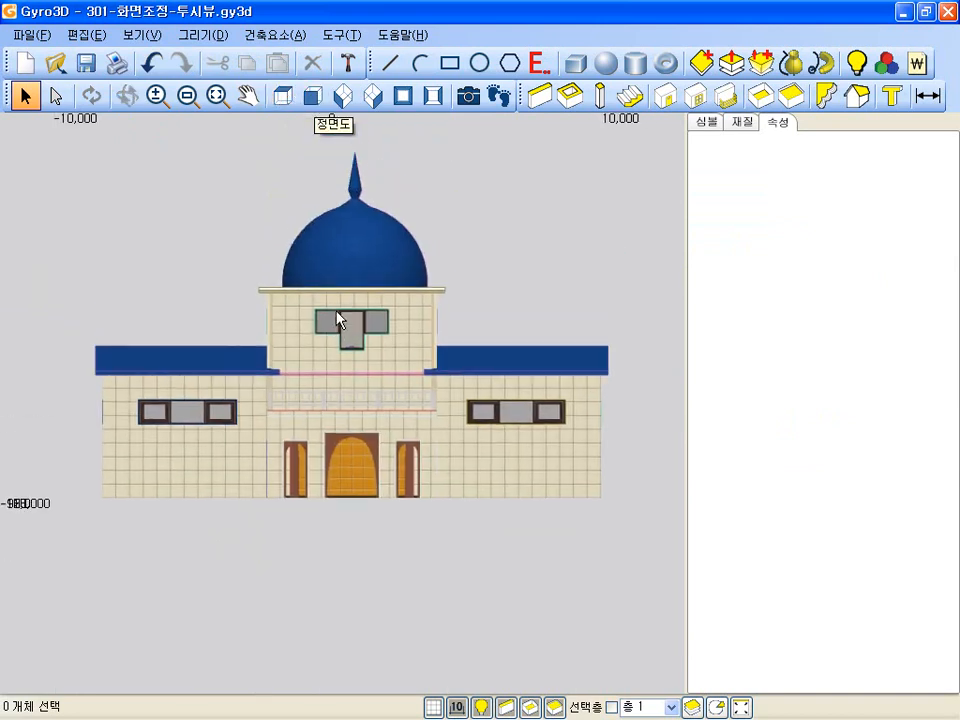
# - Show the building in the southwest perspective (남서투시) and in the top perspective (평면투시)
pyautogui.click(343, 96)
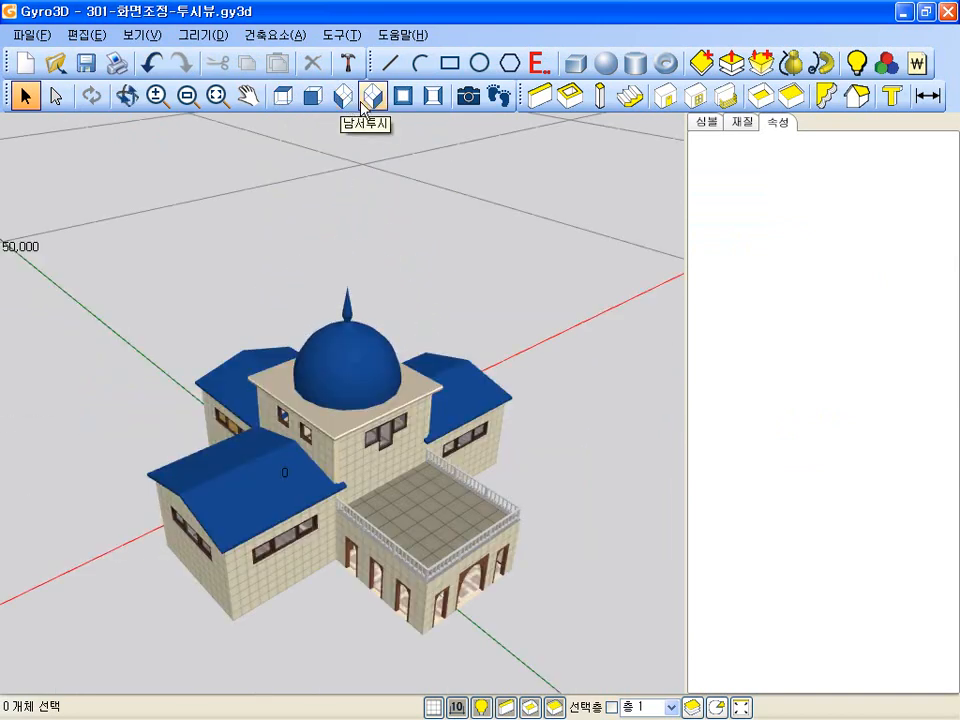
pyautogui.click(402, 96)
pyautogui.click(403, 97)
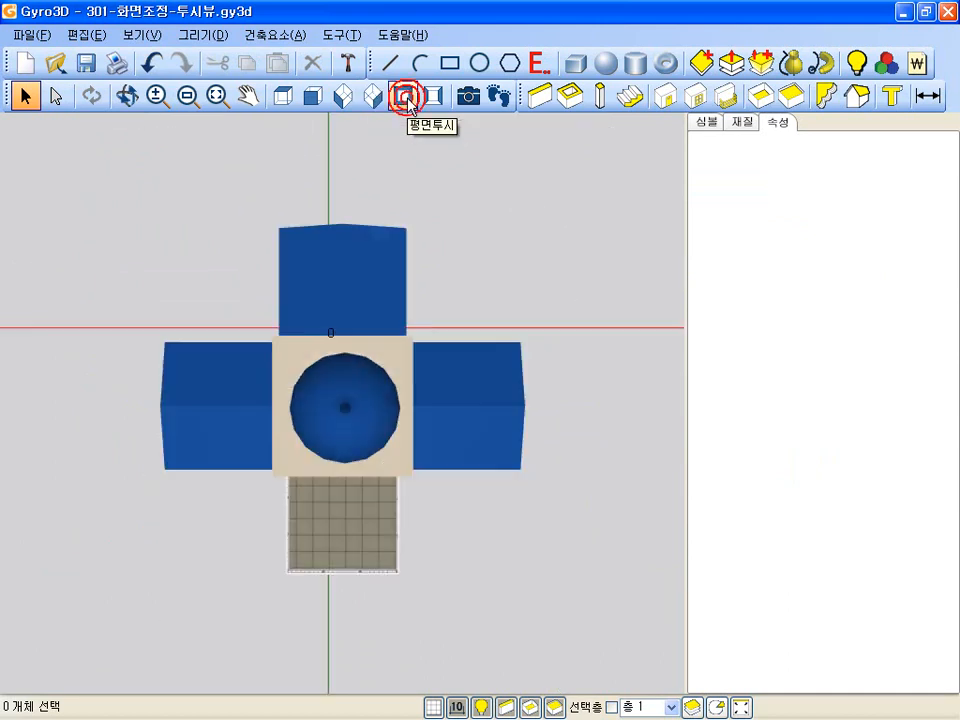
# - Show the building in the front perspective (정면투시) and in the southeast perspective (남동투시)
pyautogui.click(433, 96)
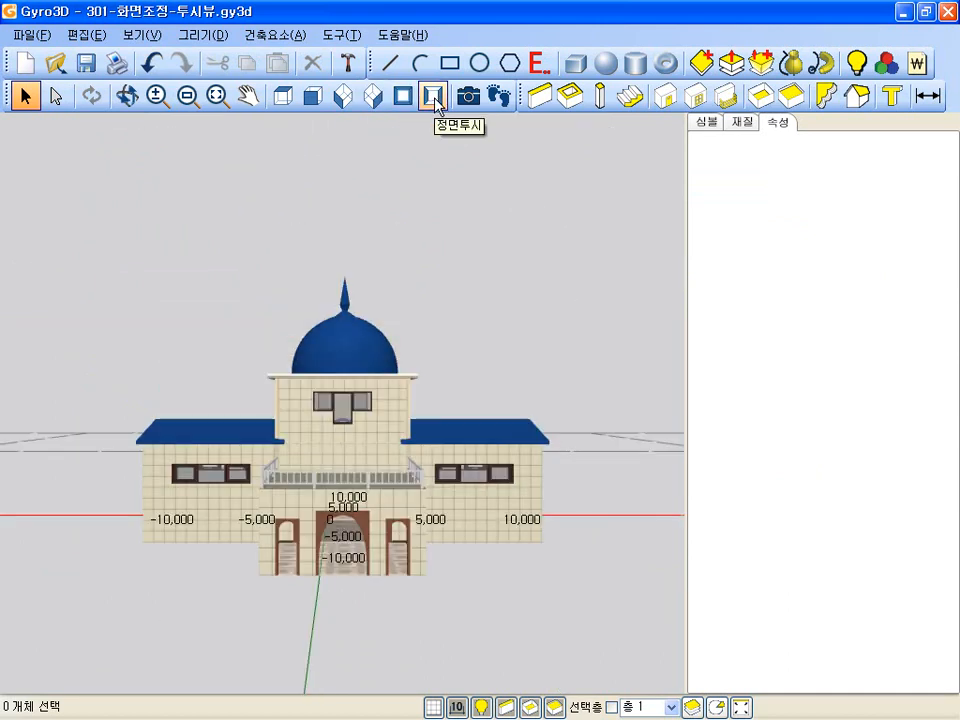
pyautogui.click(375, 98)
# - Centre the building in the southeast perspective and orbit slightly around it to see more of it from above
pyautogui.moveTo(313, 407); pyautogui.dragTo(316, 350, button='middle')
pyautogui.scroll(-2, 316, 350)
pyautogui.scroll(1, 316, 350)
pyautogui.click(127, 96)
pyautogui.moveTo(322, 370)
pyautogui.mouseDown()
pyautogui.moveTo(259, 339)
pyautogui.moveTo(332, 429)
pyautogui.moveTo(514, 386)
pyautogui.moveTo(484, 302)
pyautogui.moveTo(360, 287)
pyautogui.moveTo(81, 289)
pyautogui.moveTo(146, 354)
pyautogui.moveTo(315, 358)
pyautogui.mouseUp()
pyautogui.rightClick(489, 253)
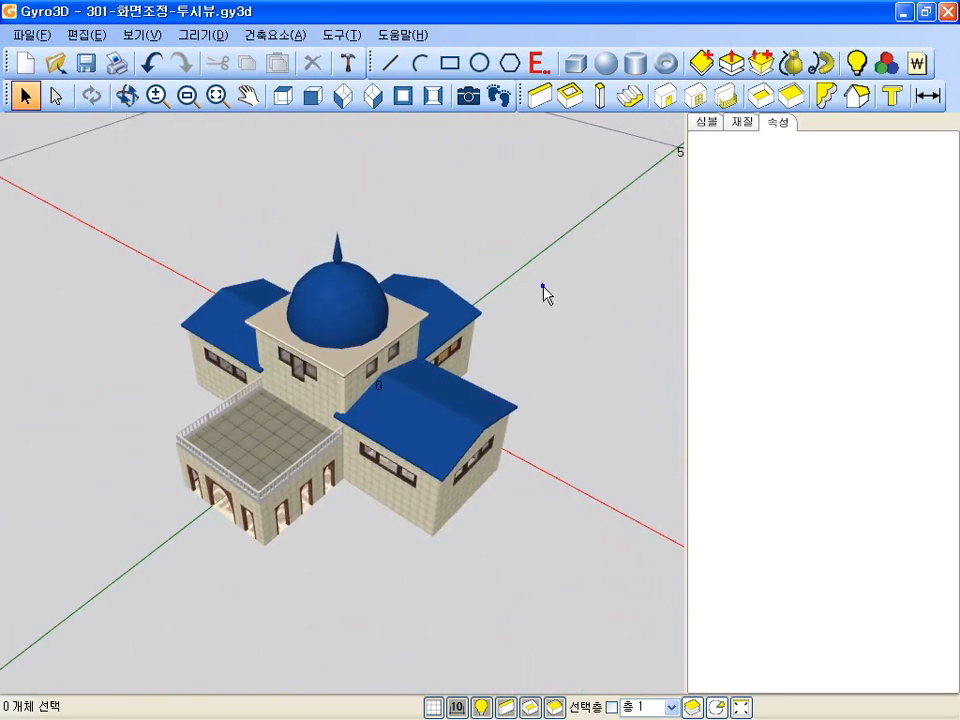
pyautogui.rightClick(542, 289)
# - Open the memo (메모장) listing the view shortcuts, place it beside the building and return to the model view
pyautogui.click(580, 675)
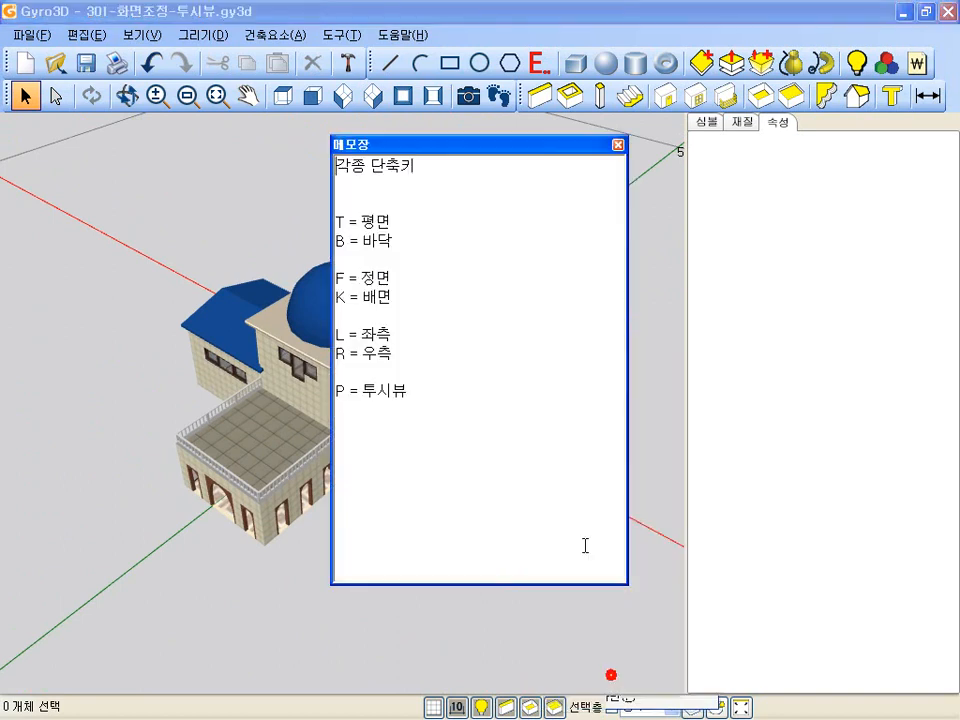
pyautogui.moveTo(426, 152); pyautogui.dragTo(710, 164)
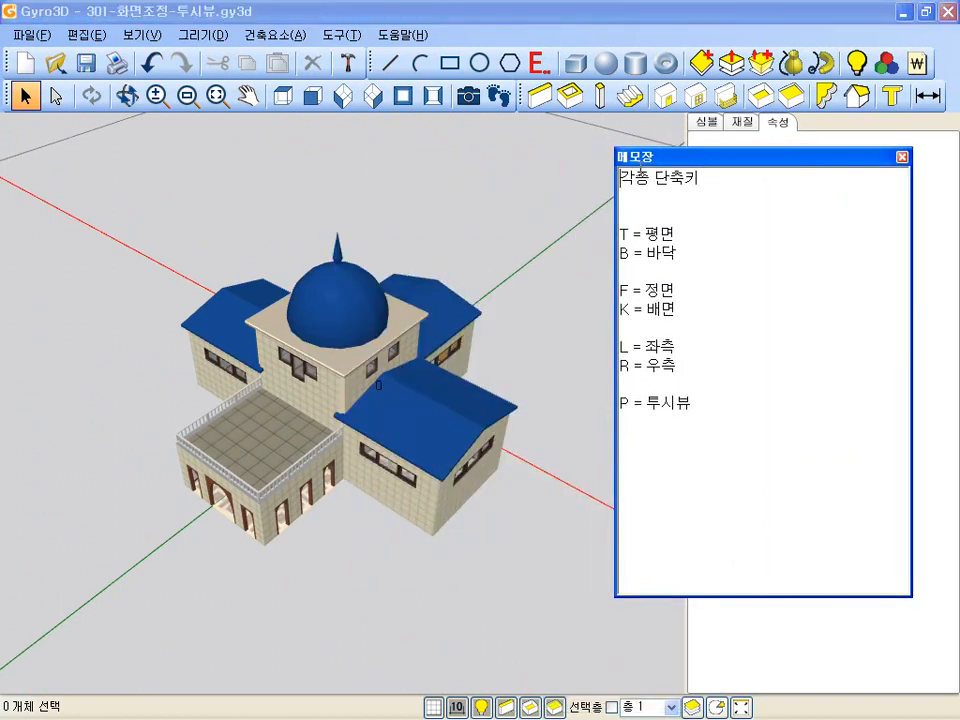
pyautogui.click(424, 190)
# - Show the building in top view (평면) and in bottom view (바닥), with the floor plan reduced in size
pyautogui.press('t')
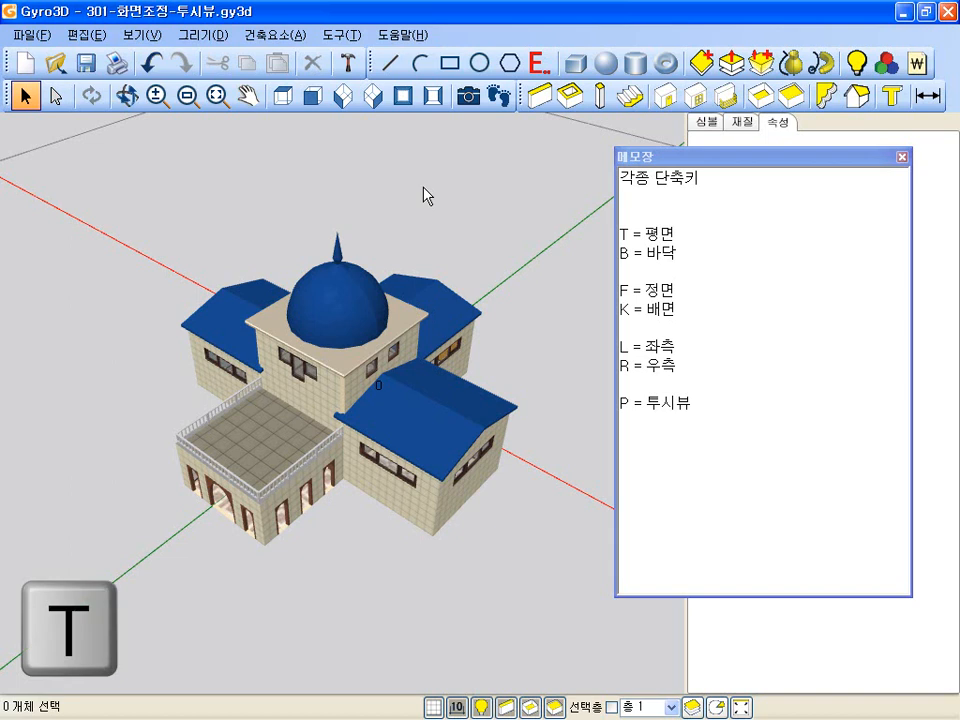
pyautogui.press('b')
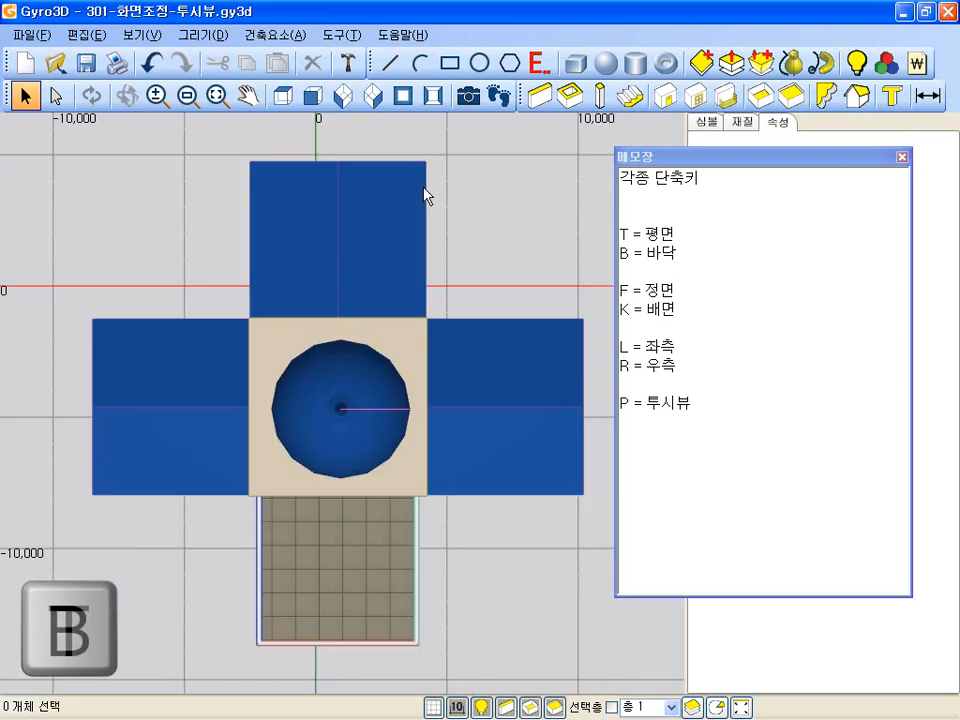
pyautogui.scroll(-3, 399, 268)
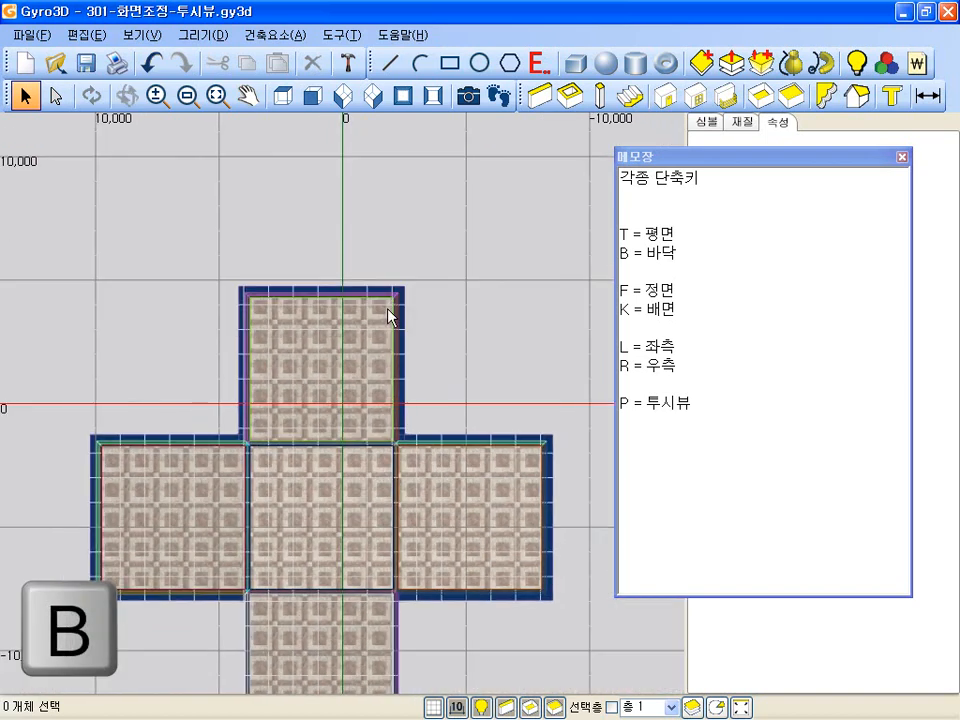
# - Show the building in front view (정면) with the whole facade in frame, and in rear view (배면)
pyautogui.press('f')
pyautogui.moveTo(397, 256); pyautogui.dragTo(370, 373, button='middle')
pyautogui.press('k')
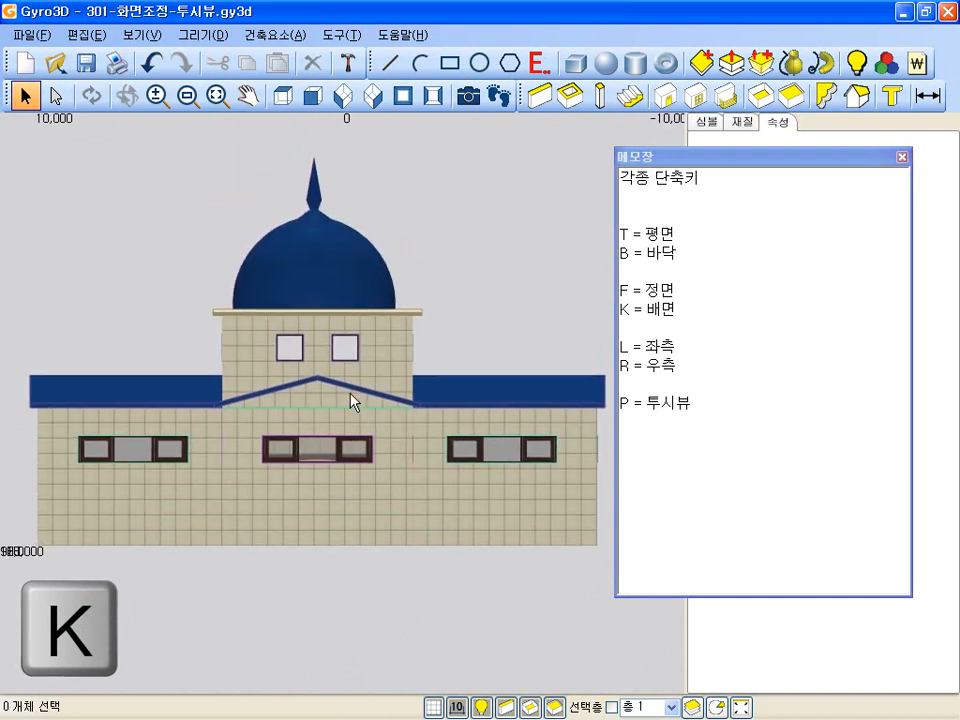
# - Show the building in left side view (좌측) and in right side view (우측), centring the whole facade in each
pyautogui.press('l')
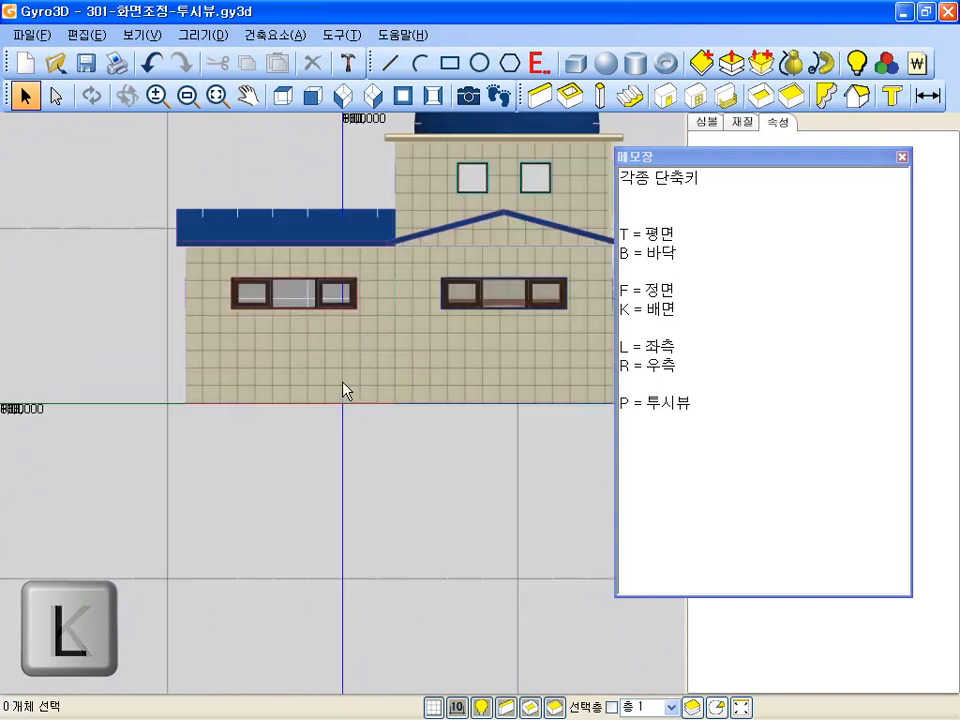
pyautogui.moveTo(343, 298); pyautogui.dragTo(236, 367, button='middle')
pyautogui.scroll(-1, 258, 372)
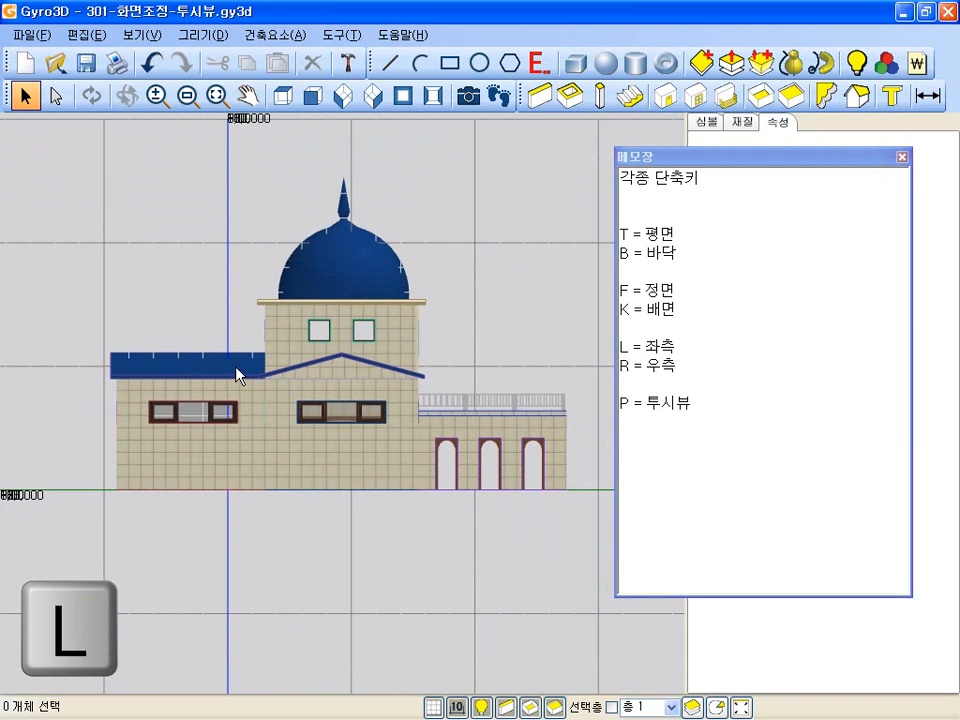
pyautogui.press('r')
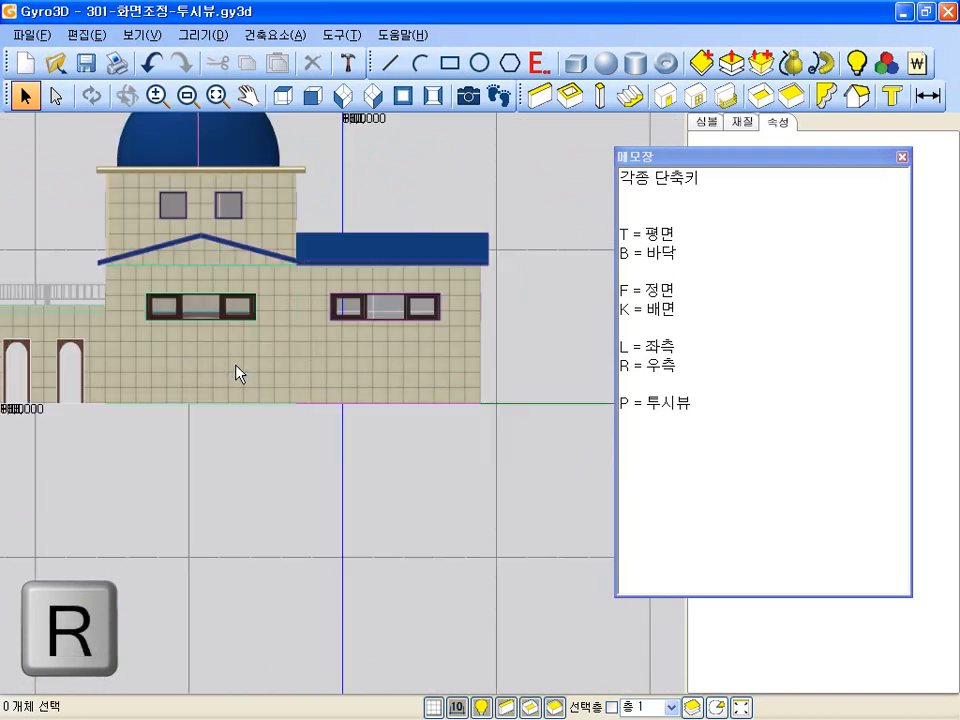
pyautogui.moveTo(246, 189); pyautogui.dragTo(318, 323, button='middle')
pyautogui.scroll(-3, 318, 323)
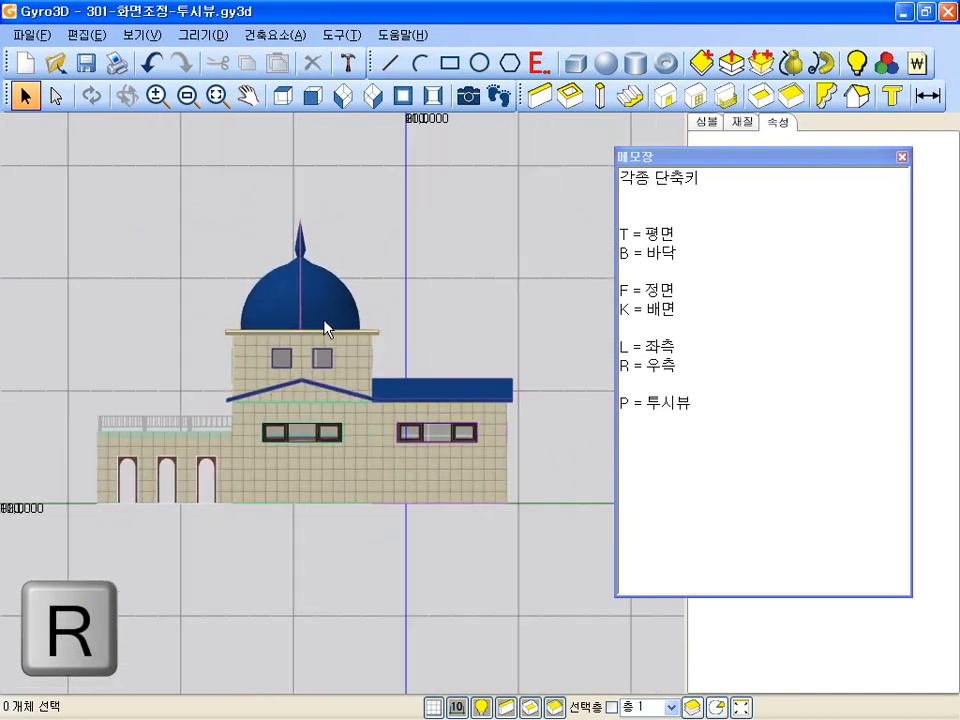
# - Return to the top view (평면도), and show the building in the perspective view (투시뷰)
pyautogui.click(284, 97)
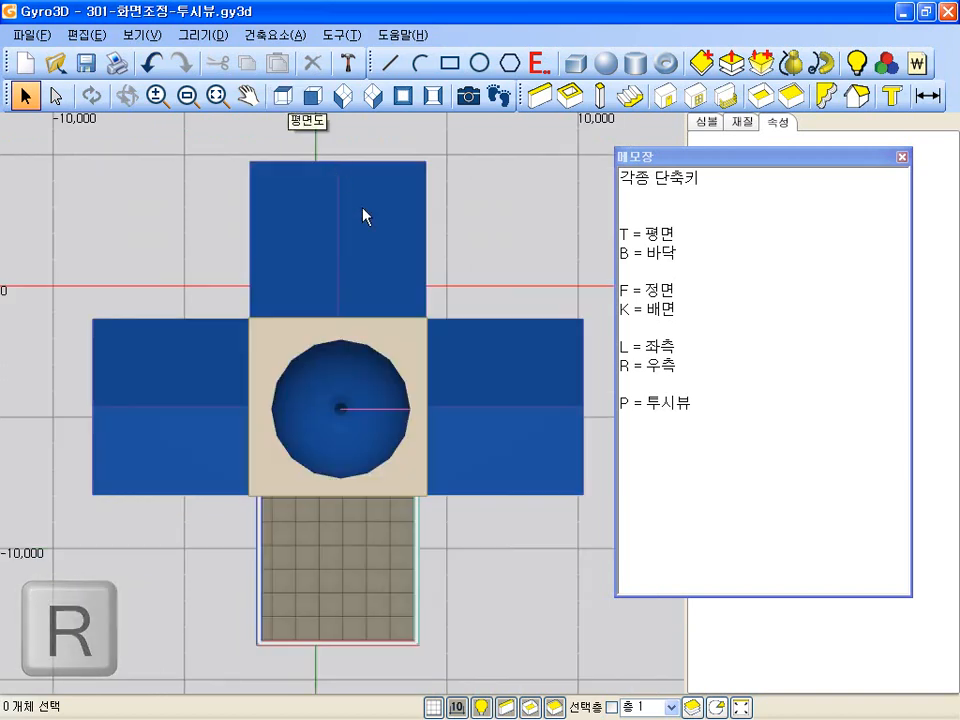
pyautogui.press('p')
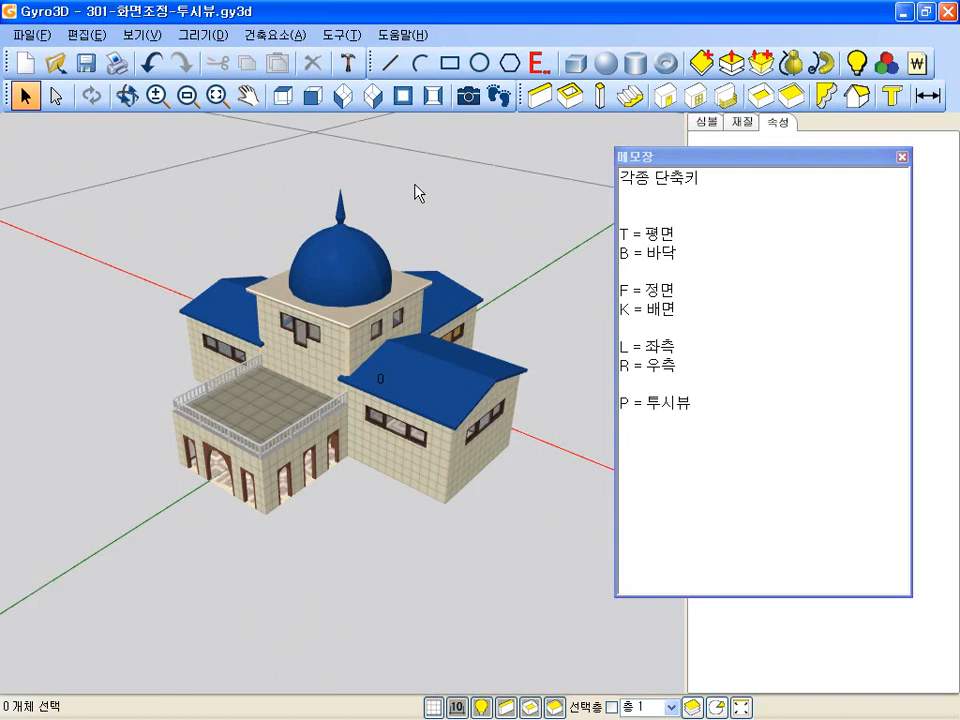
# - Display the building as outlines only with the outline display option (윤곽선 보이기)
pyautogui.click(140, 34)
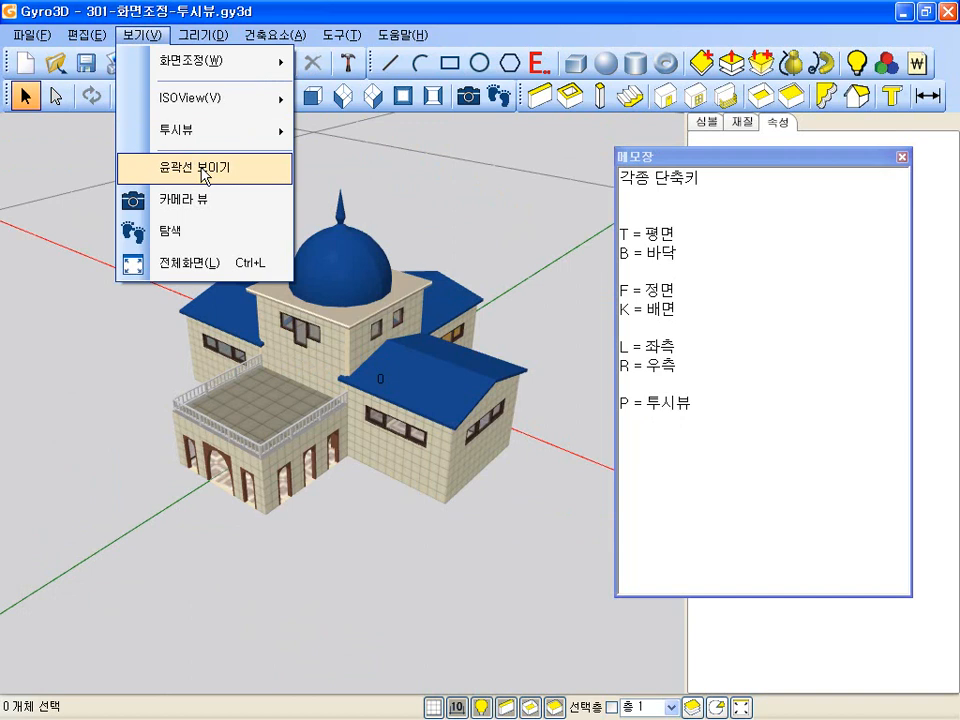
pyautogui.press('w')
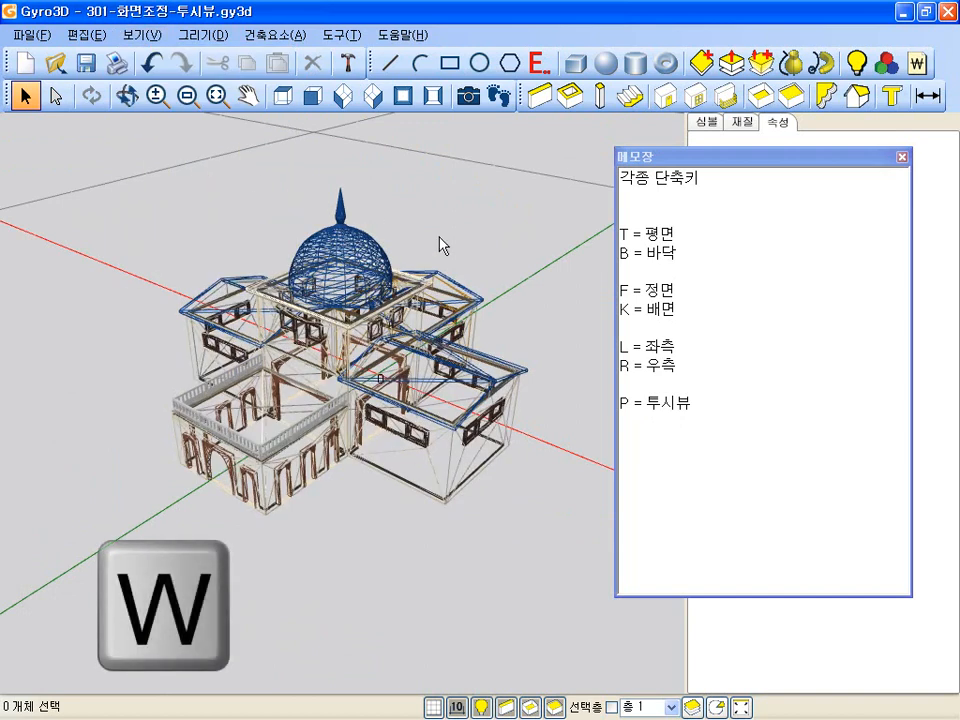
# - Show the outlined building in top view (평면도) and front view (정면도), and switch the outline display (윤곽선 보이기) off
pyautogui.click(283, 96)
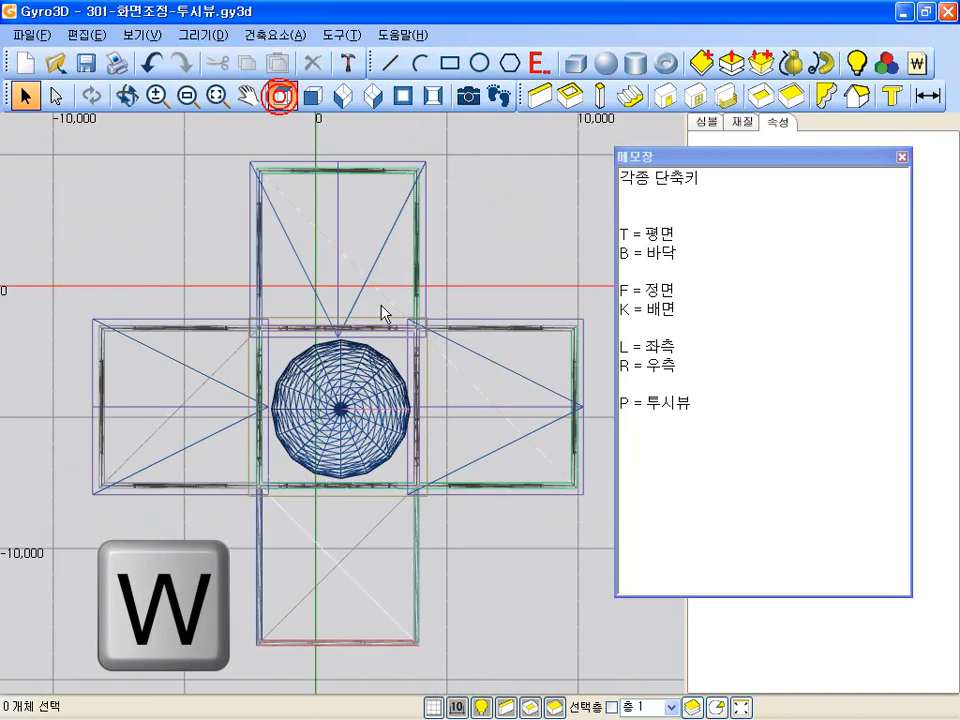
pyautogui.click(313, 97)
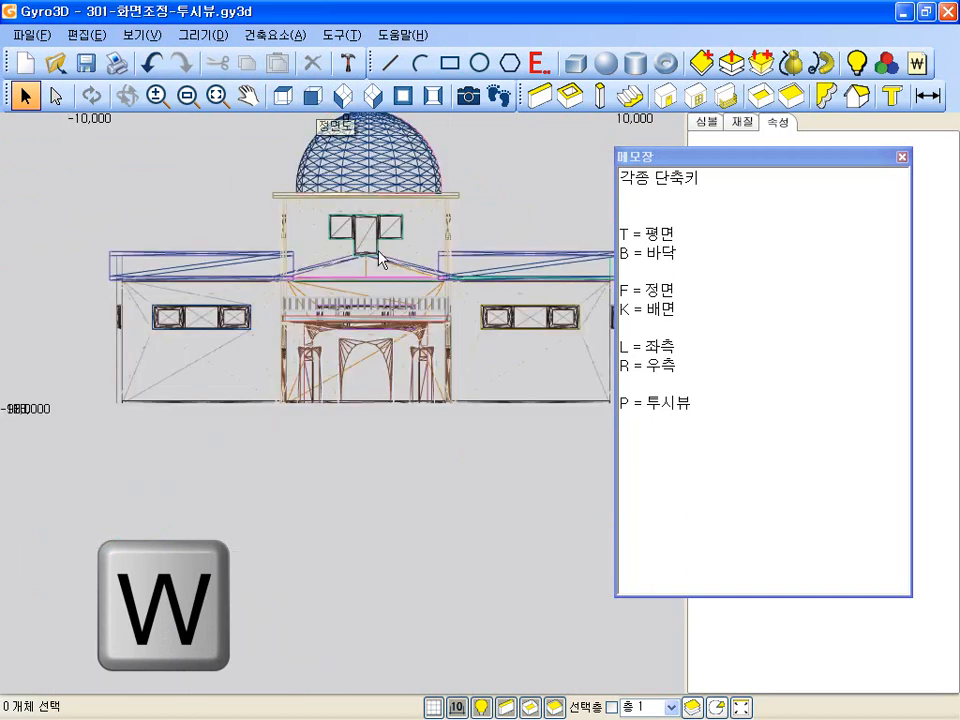
pyautogui.click(148, 34)
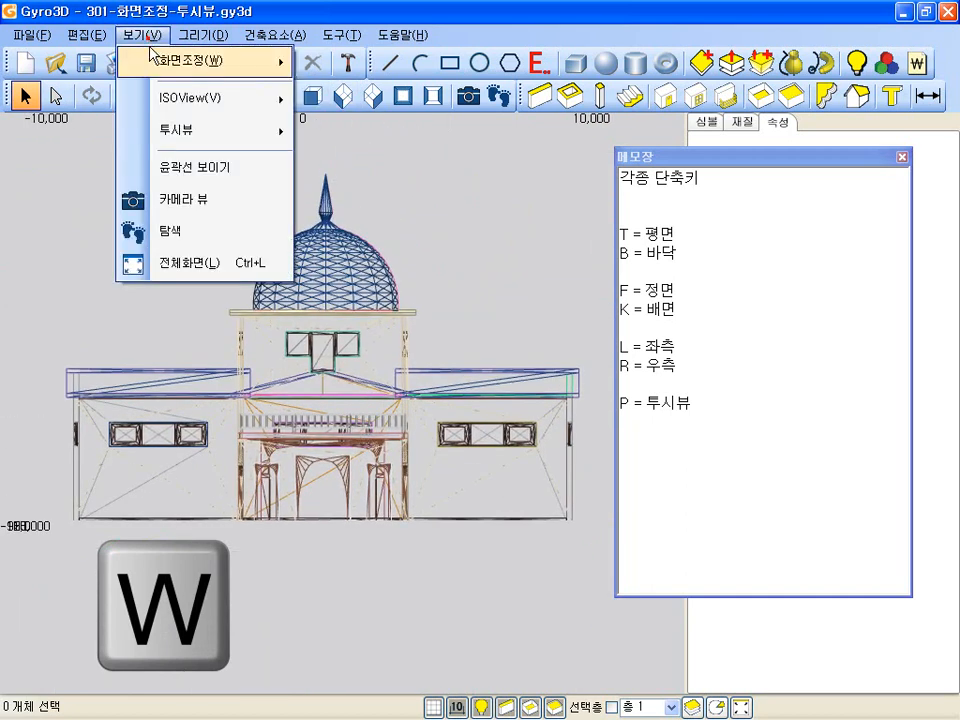
pyautogui.click(176, 165)
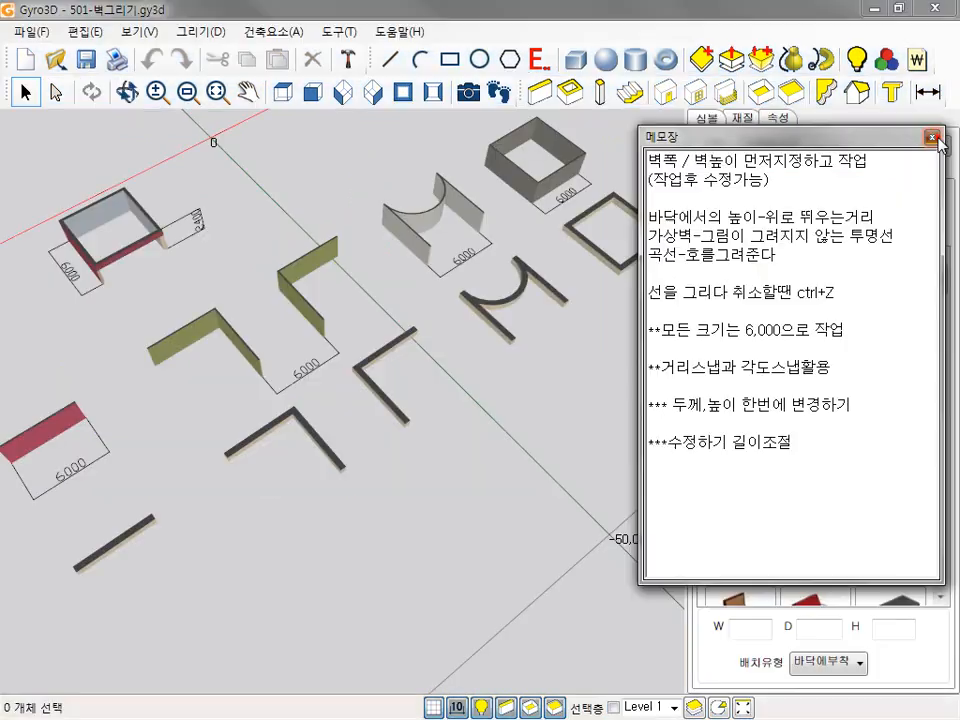
# - Close the memo window and, in top view (평면도), draw a horizontal wall 200 wide, 2400 high and 6000 long below the single-wall samples
pyautogui.click(933, 137)
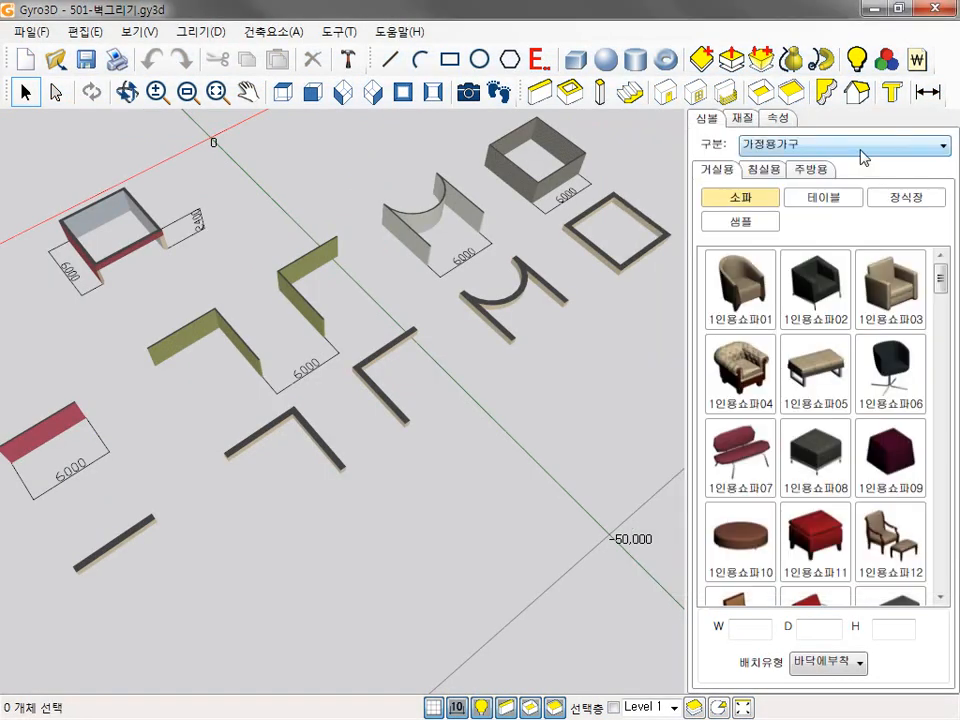
pyautogui.click(538, 93)
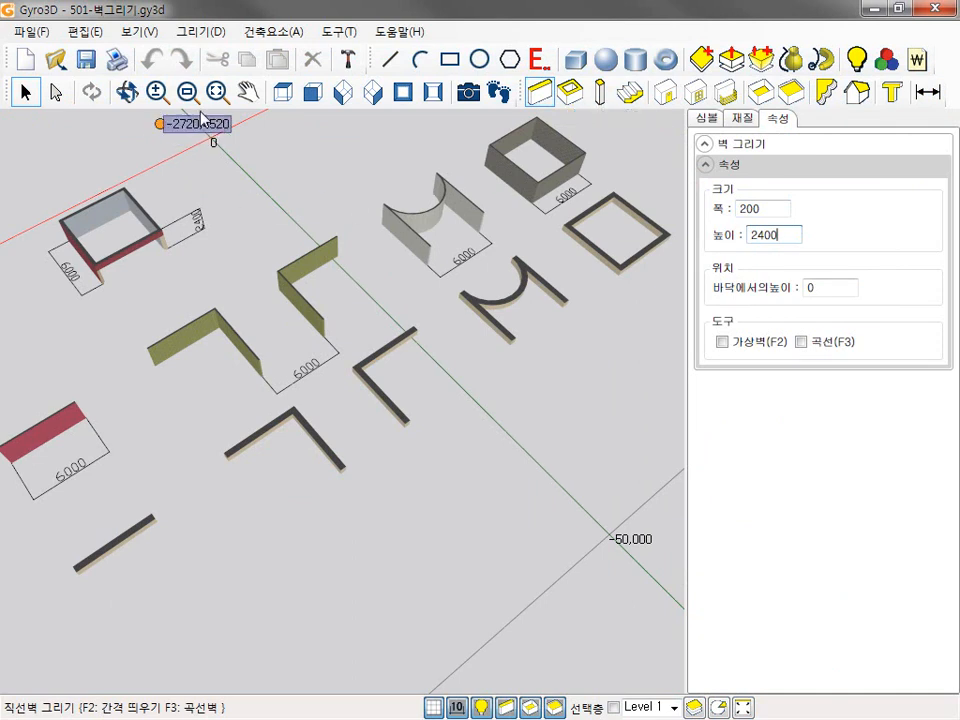
pyautogui.click(284, 94)
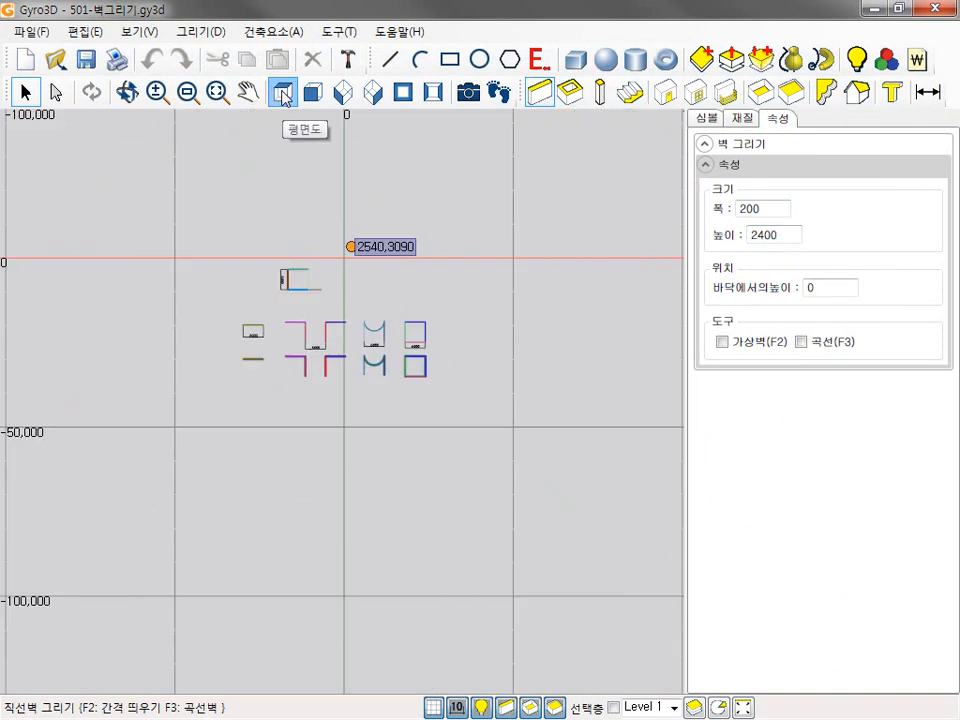
pyautogui.scroll(2, 298, 368)
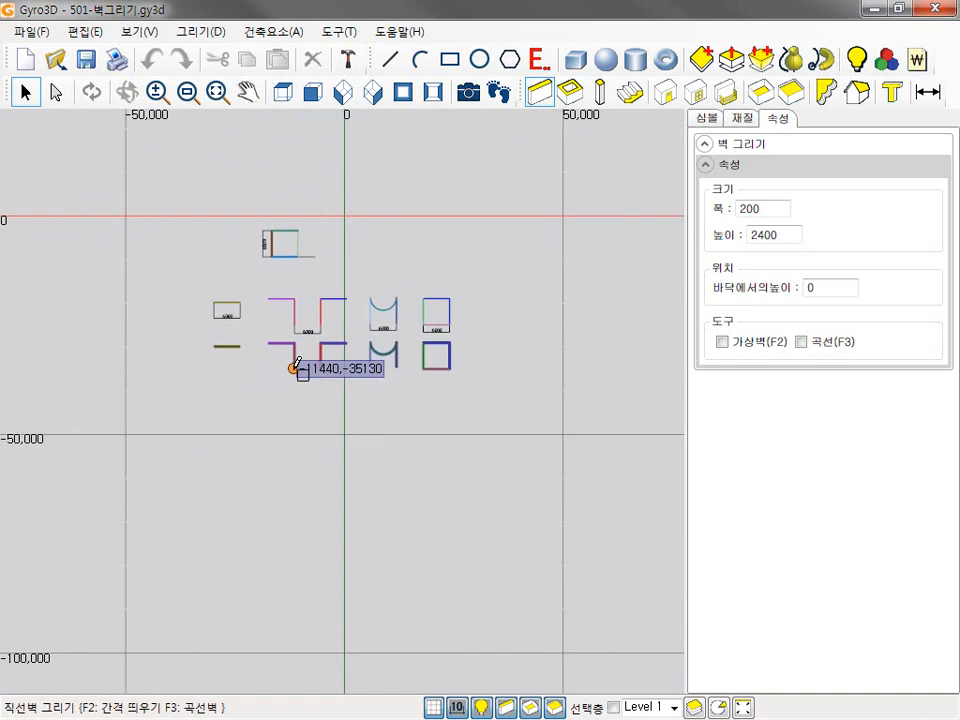
pyautogui.scroll(3, 277, 363)
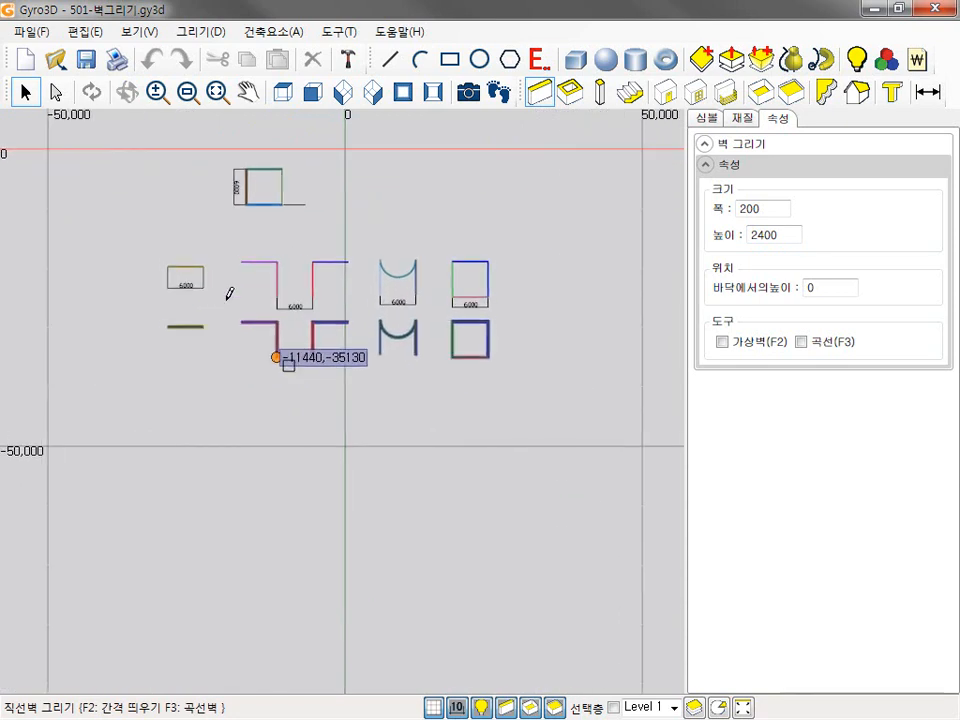
pyautogui.scroll(2, 289, 366)
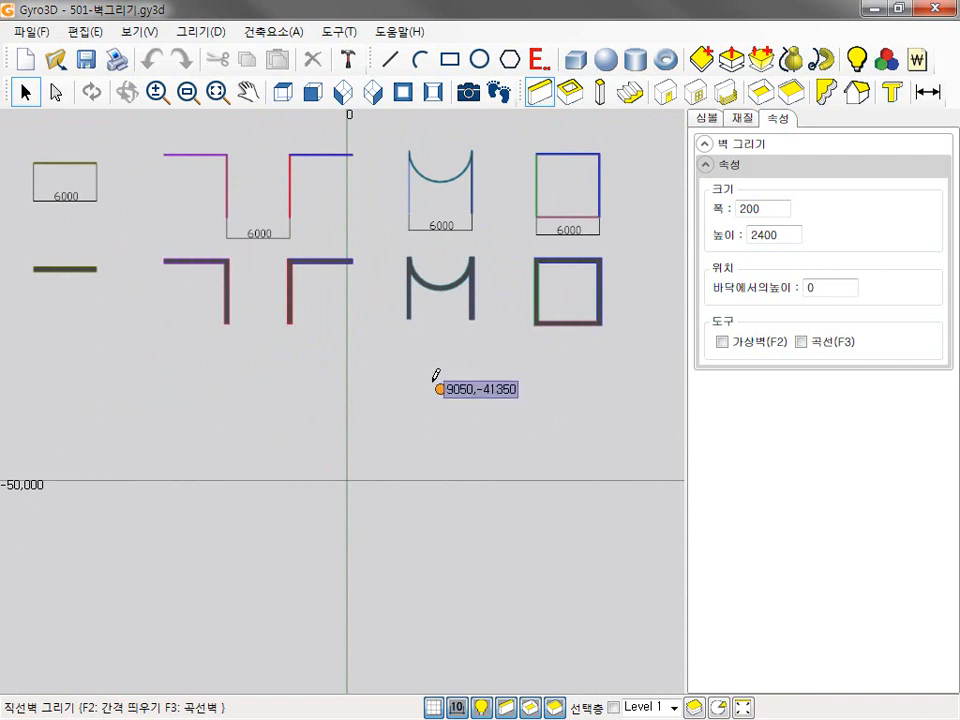
pyautogui.click(38, 429)
pyautogui.write('6000')
pyautogui.press('Return')
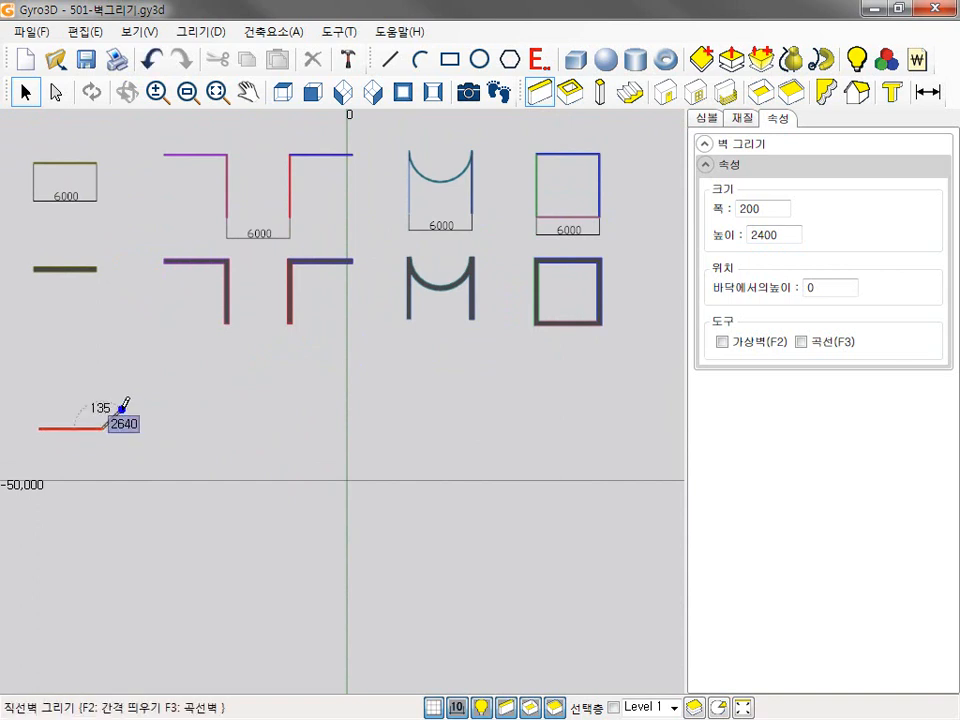
pyautogui.press('Escape')
pyautogui.press('Escape')
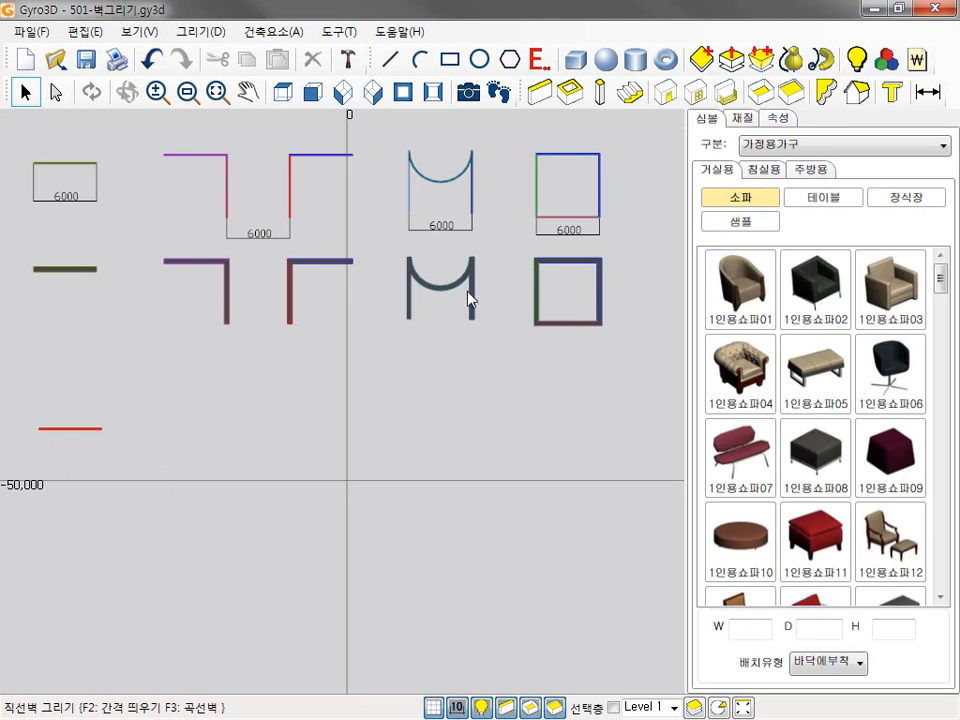
# - Set the wall width to 300 and draw a 6000 wall rightward with a 6000 wall going down from its end, below the two-corner samples
pyautogui.click(540, 92)
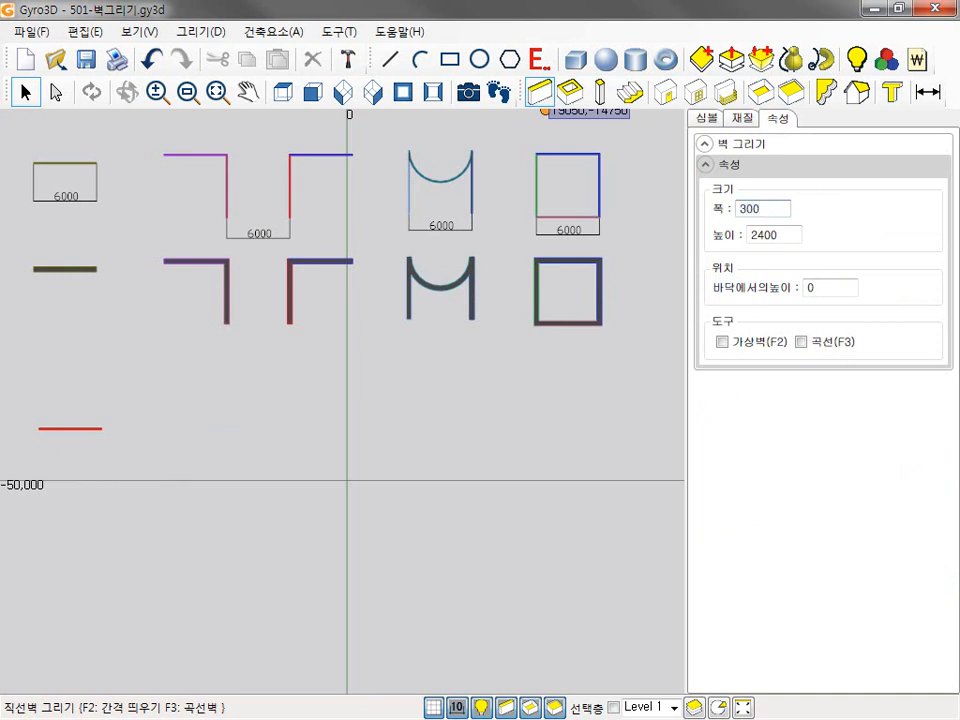
pyautogui.click(153, 405)
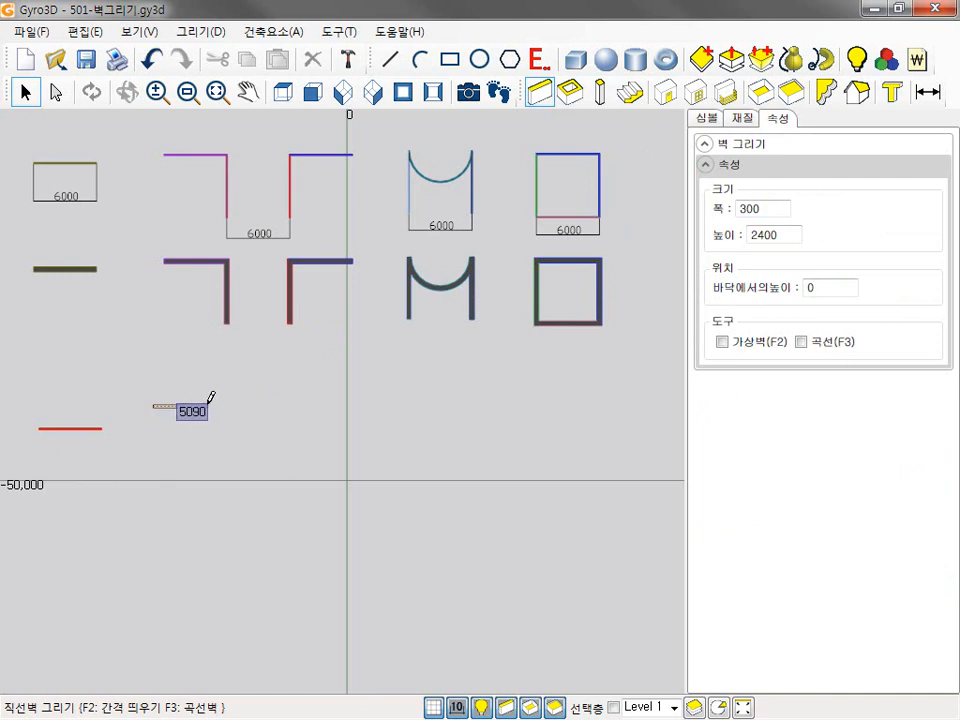
pyautogui.write('60')
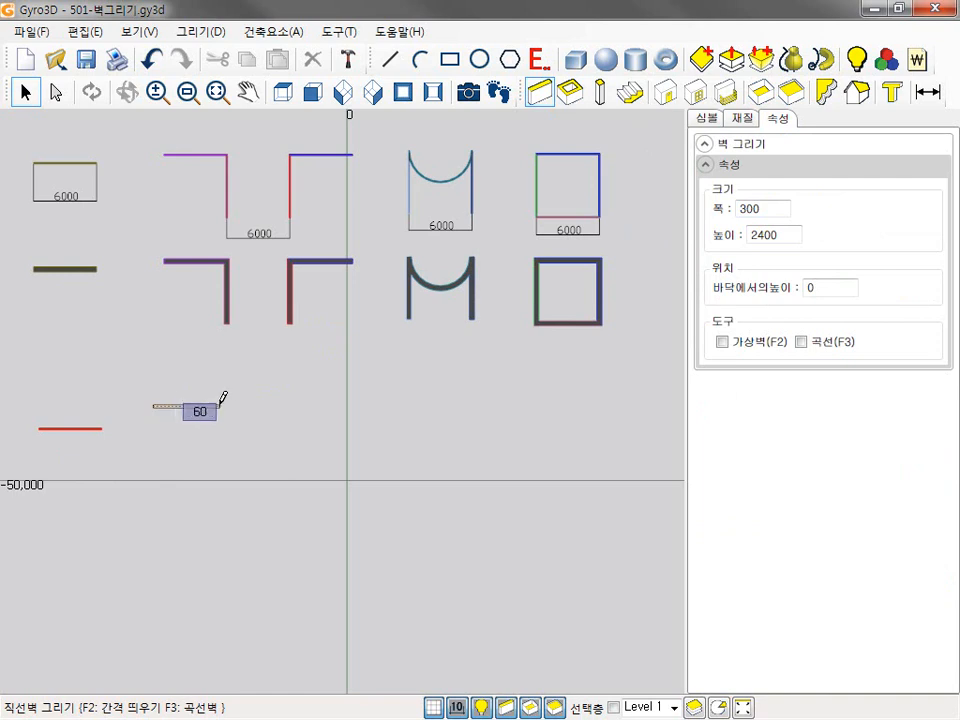
pyautogui.write('00')
pyautogui.press('Return')
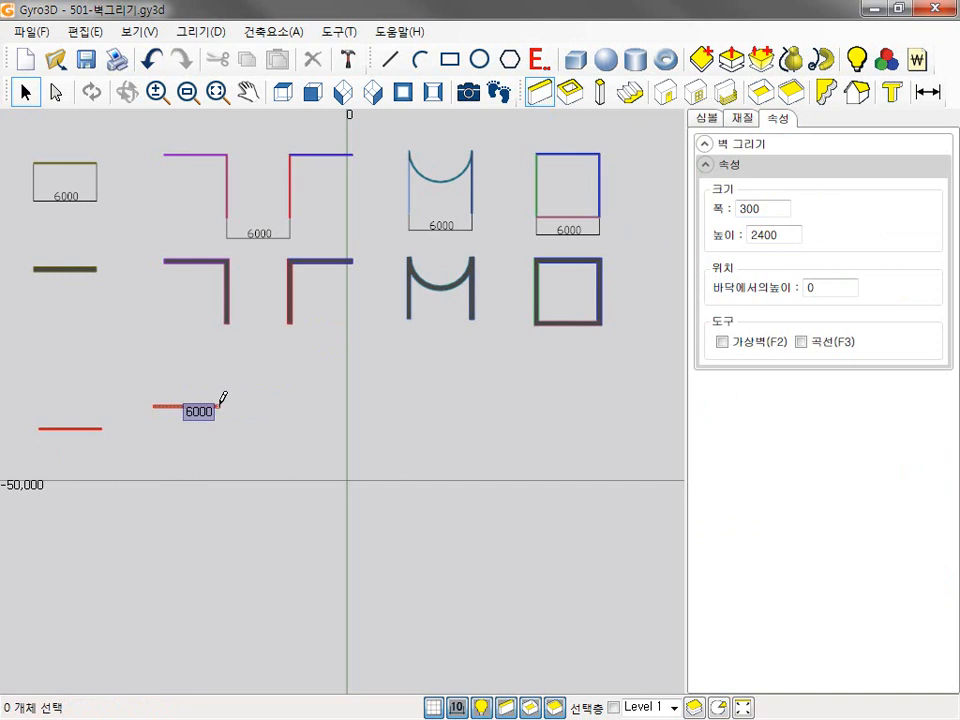
pyautogui.write('6000')
pyautogui.press('Return')
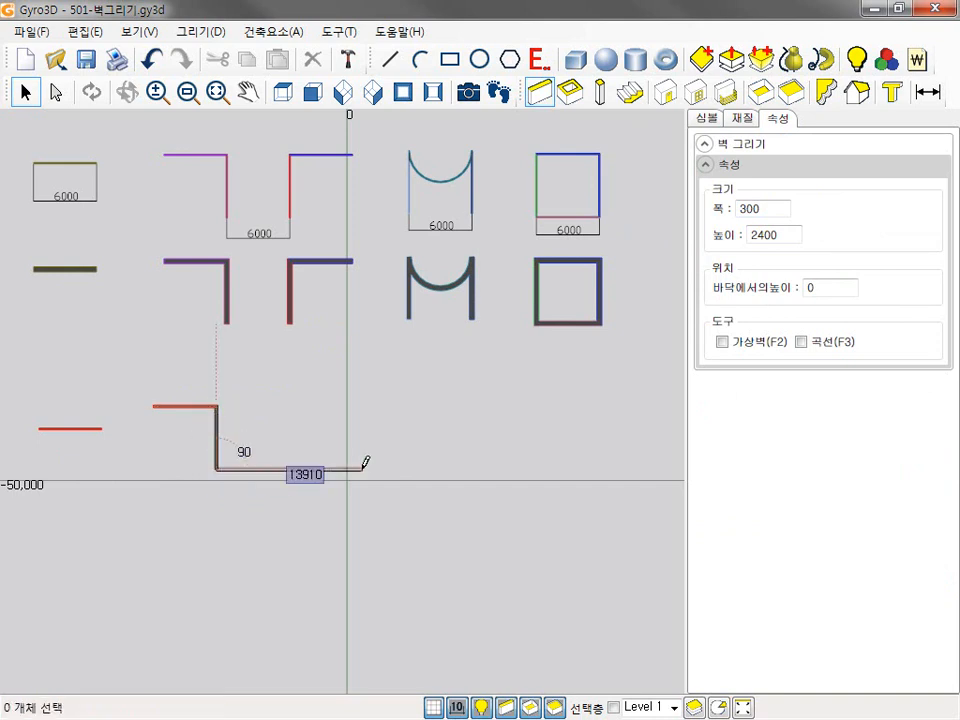
# - Continue from the lower end of the corner with a 6000 virtual wall (가상벽) gap to the right
pyautogui.click(721, 342)
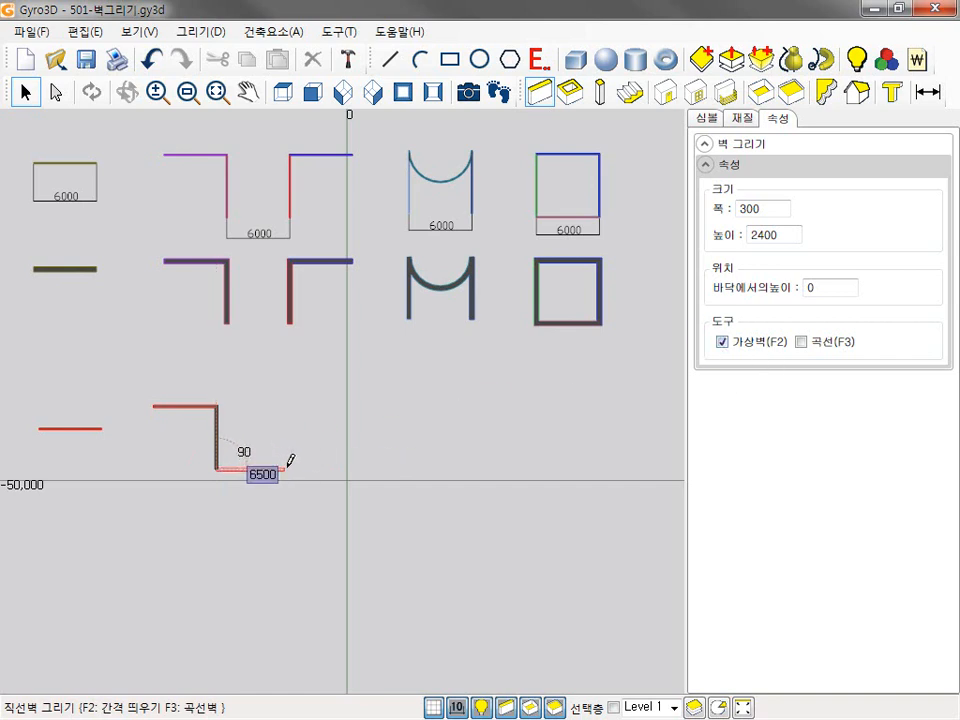
pyautogui.write('6000')
pyautogui.press('Return')
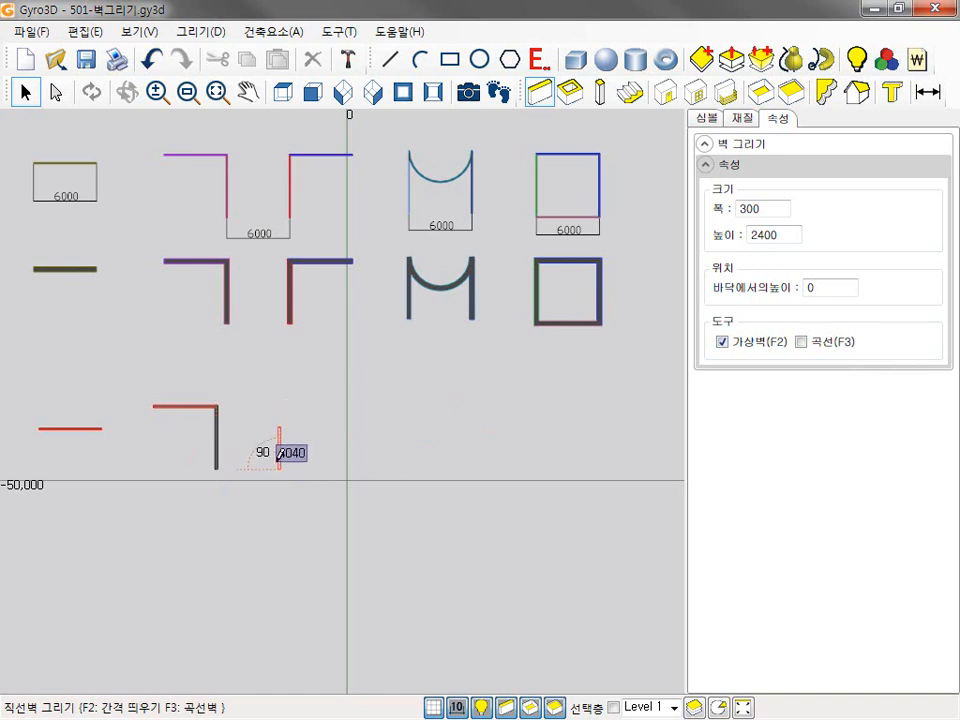
# - Turn the virtual wall option off and finish the chain with a 6000 wall going up and a 6000 wall to the right
pyautogui.click(722, 341)
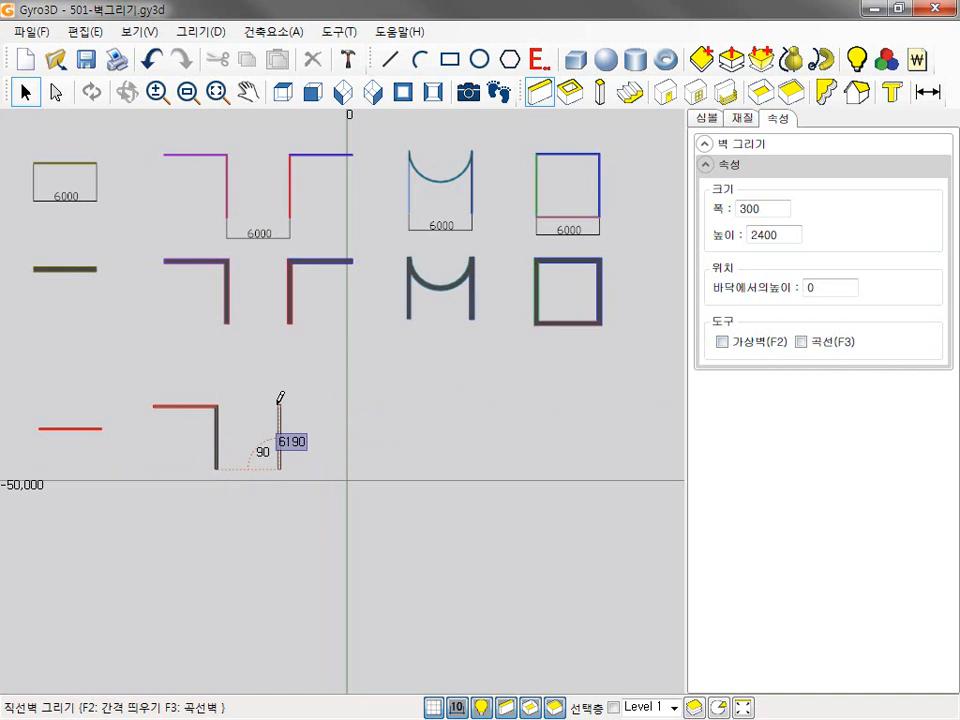
pyautogui.write('600')
pyautogui.press('Return')
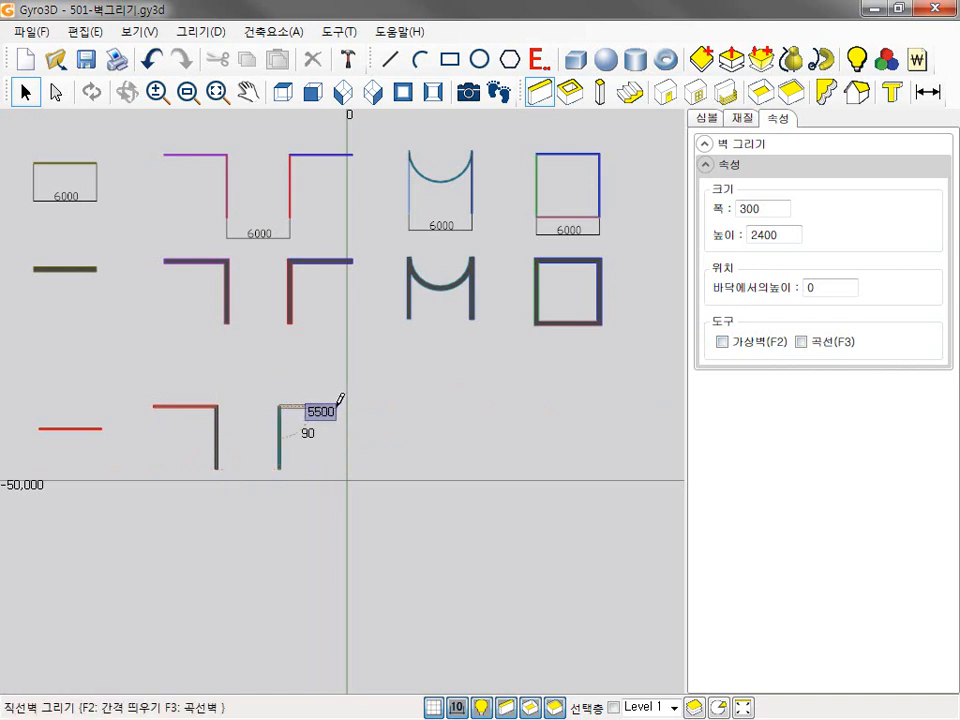
pyautogui.write('6000')
pyautogui.press('Return')
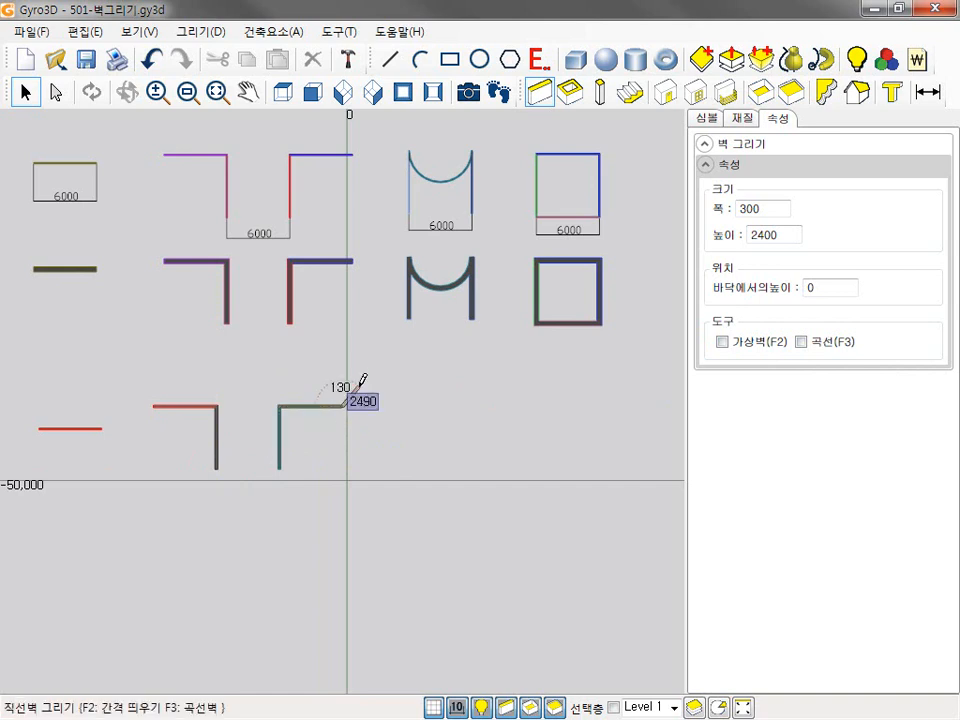
pyautogui.rightClick(411, 413)
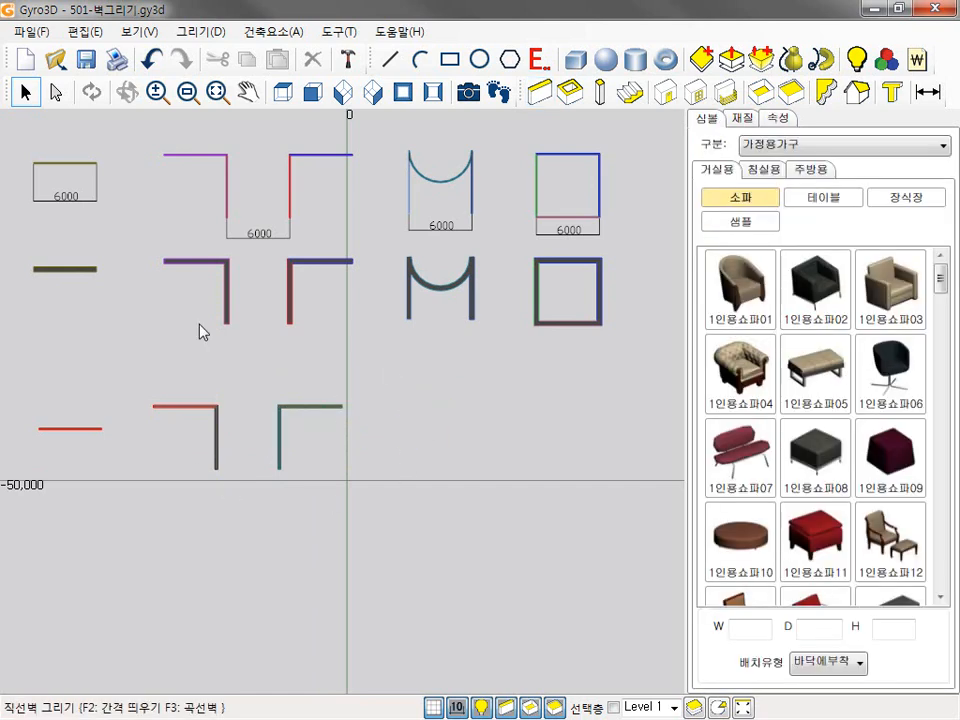
# - Start a new wall below the curved samples with a 6000 segment running straight up
pyautogui.click(541, 91)
pyautogui.click(409, 465)
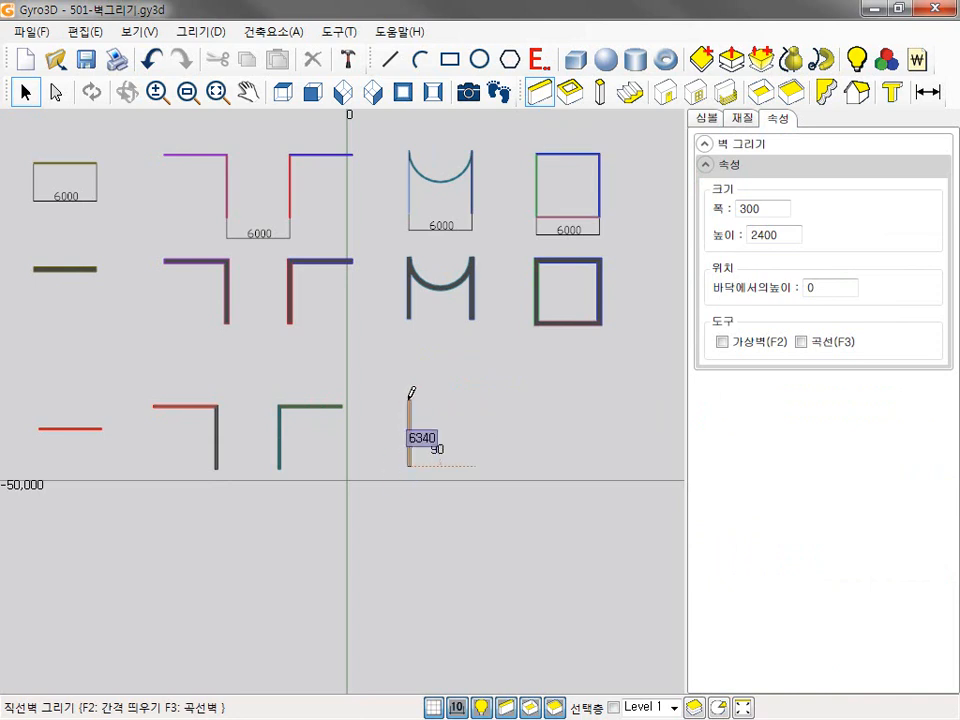
pyautogui.write('60')
pyautogui.press('Return')
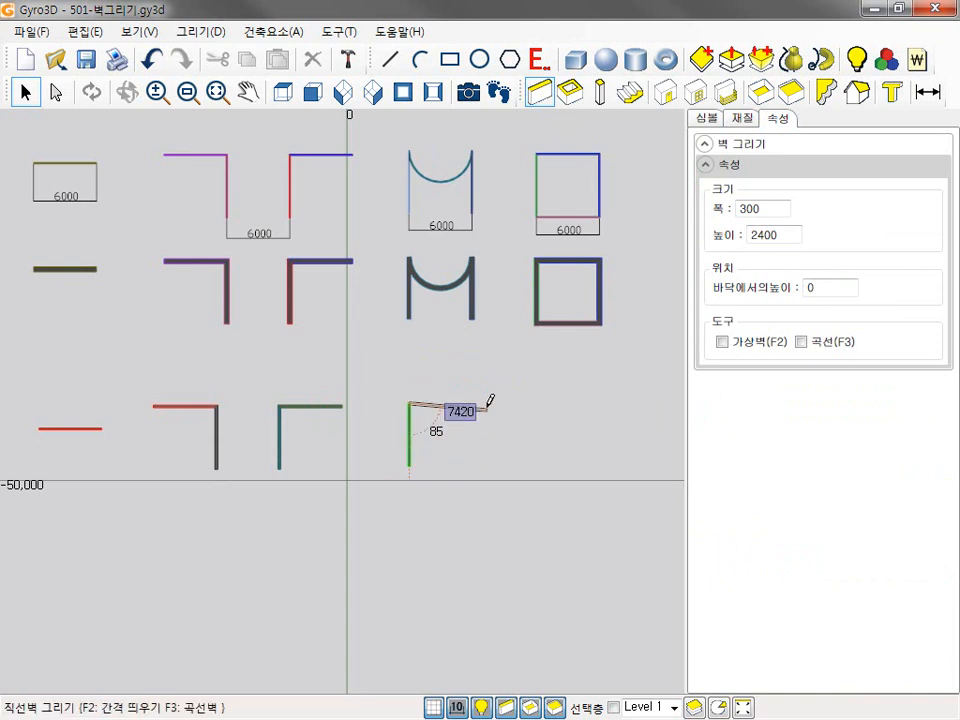
# - Add a curved wall (곡선) spanning 6000 to the right from the upper end, bulging downward by 3000
pyautogui.click(801, 342)
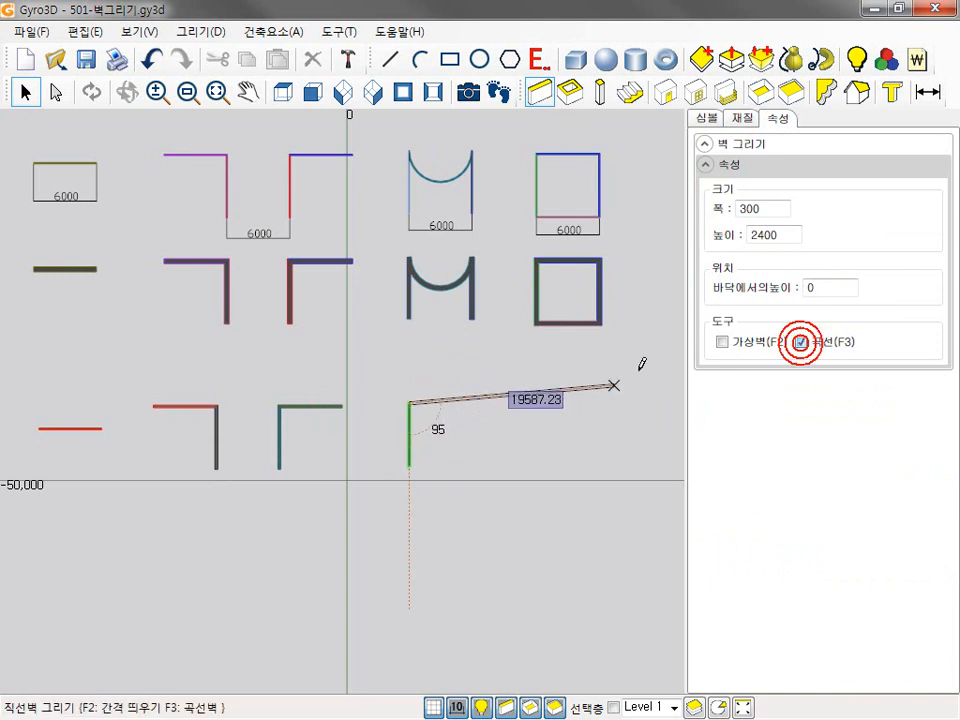
pyautogui.write('6000')
pyautogui.press('Return')
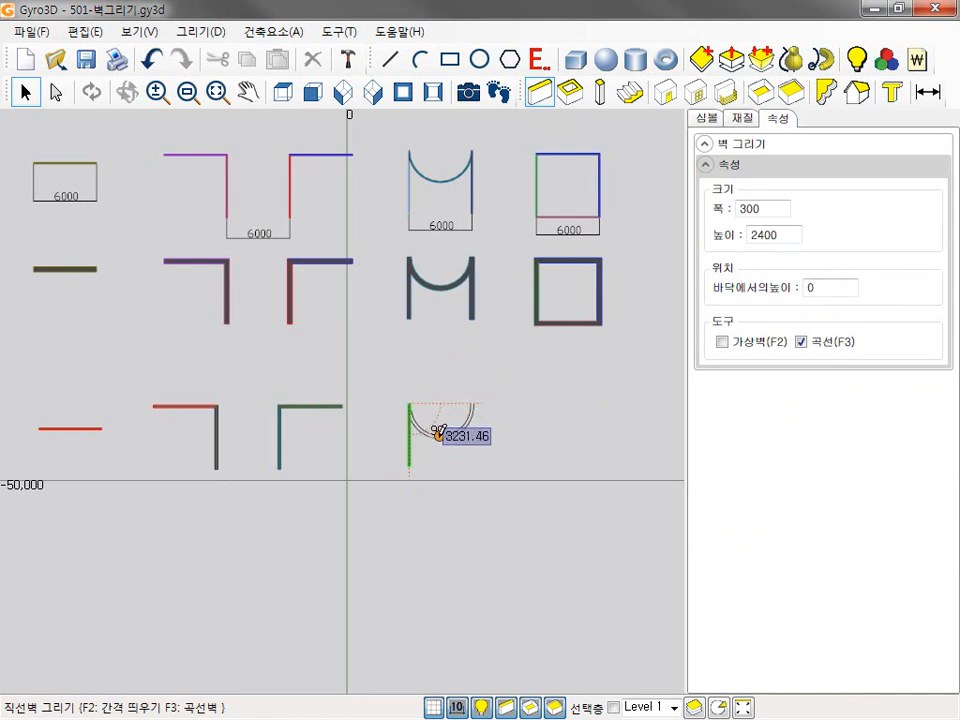
pyautogui.write('3000')
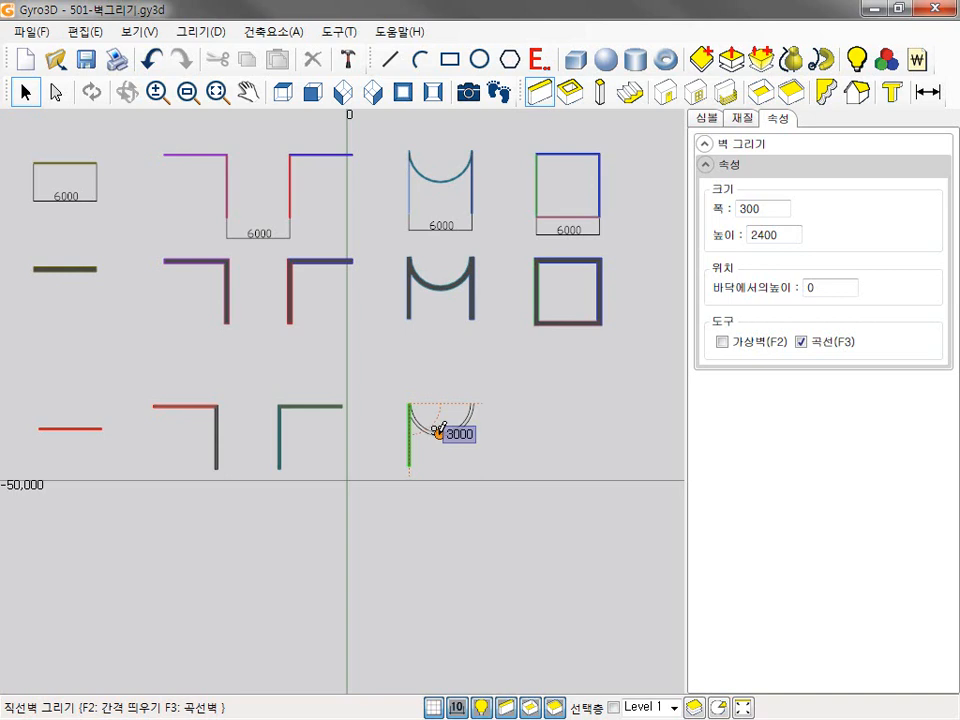
pyautogui.press('Return')
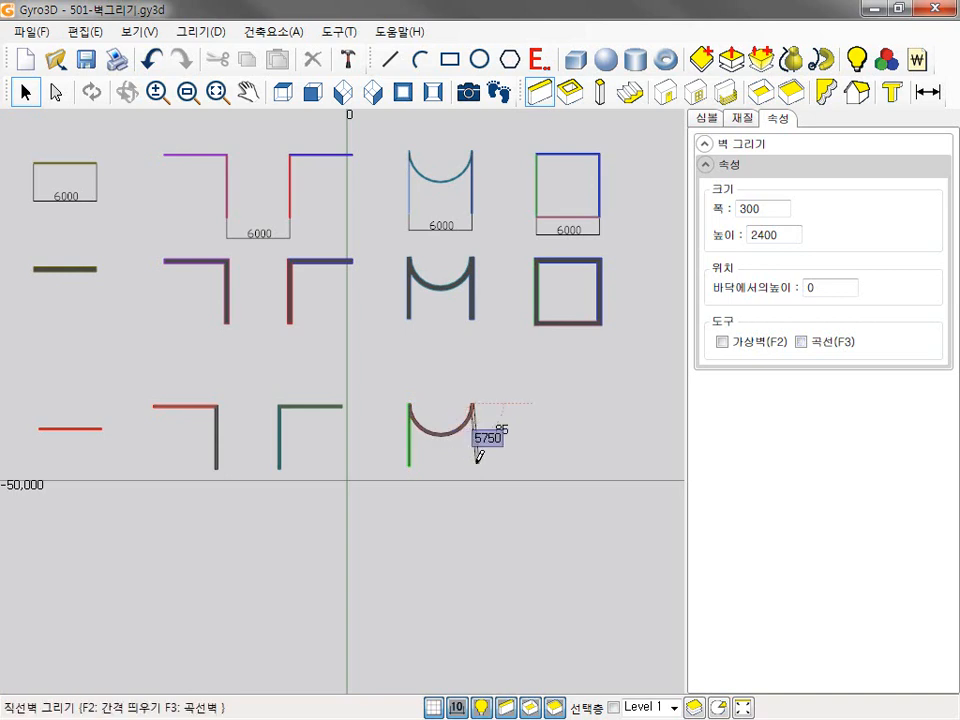
# - Draw a 6000 straight wall down from the right end of the curve and end the wall chain
pyautogui.write('6000')
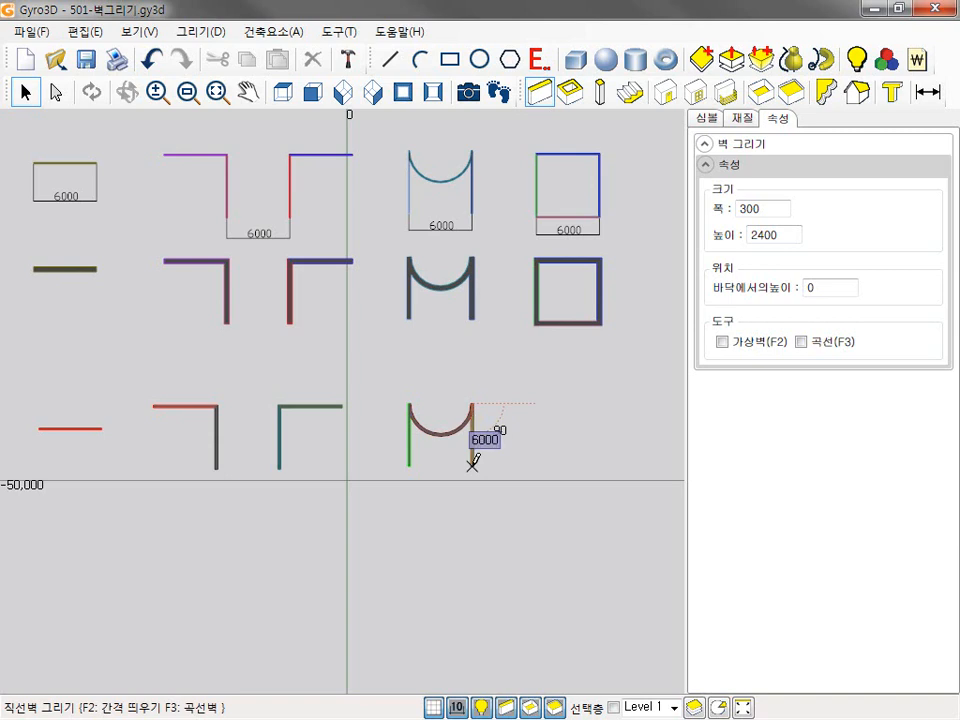
pyautogui.press('Return')
pyautogui.press('Escape')
pyautogui.rightClick(557, 448)
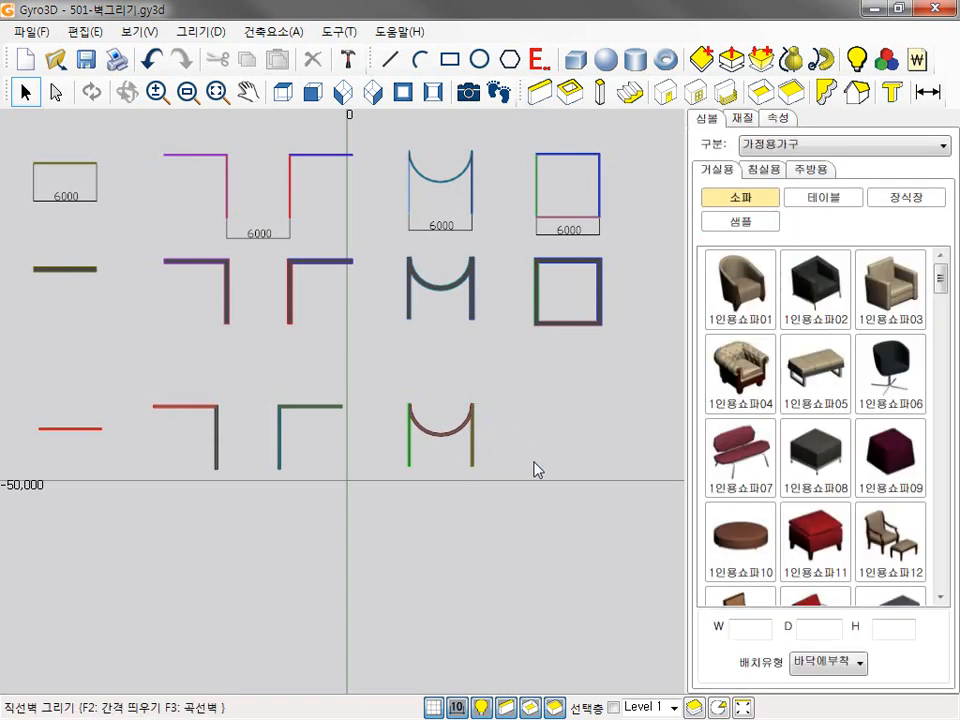
# - Start a new wall below the square samples with a 6000 segment running straight down and a 6000 segment to the right
pyautogui.click(534, 461)
pyautogui.click(540, 93)
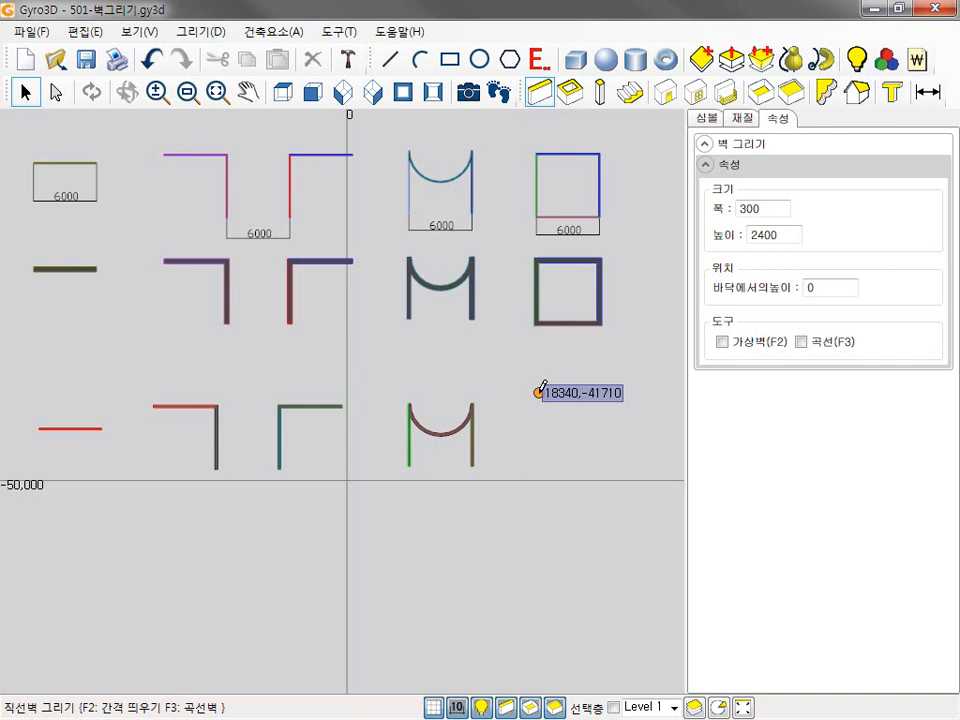
pyautogui.click(539, 392)
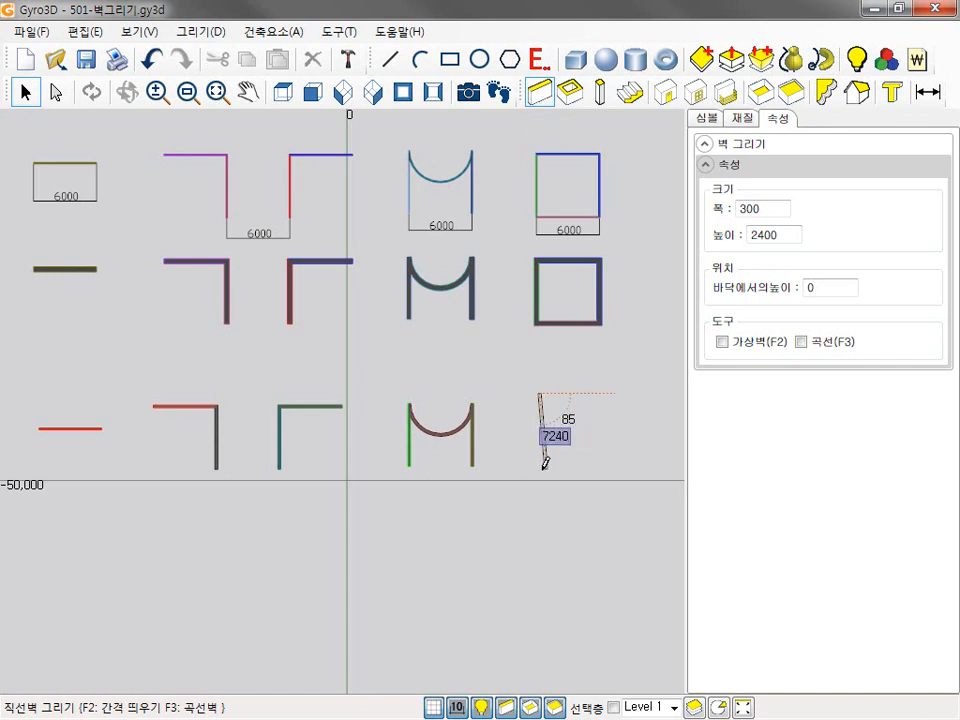
pyautogui.write('600')
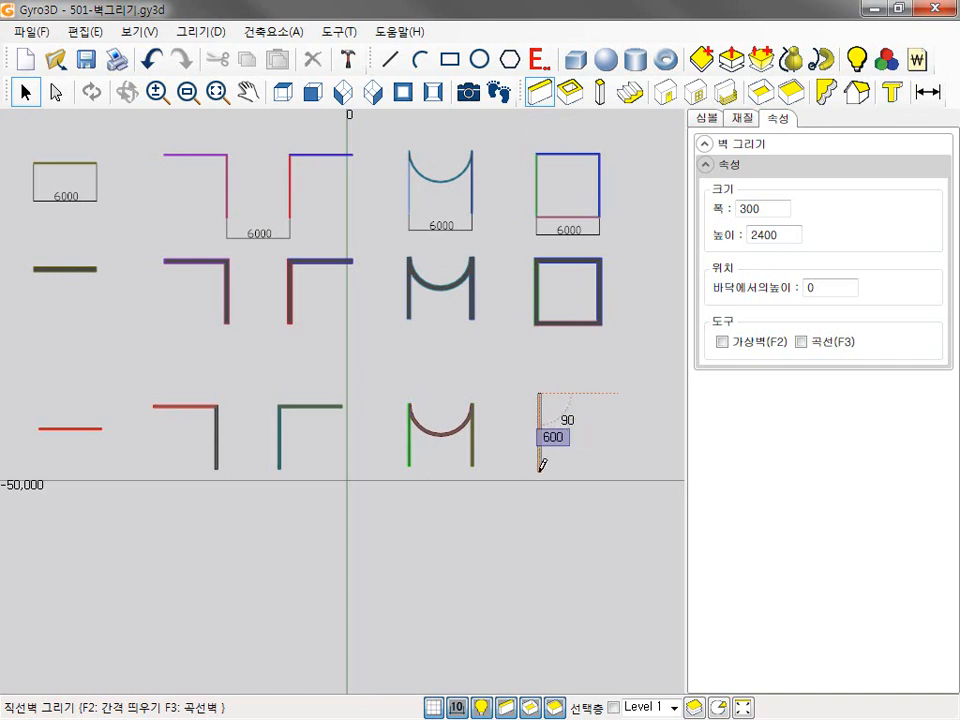
pyautogui.write('0')
pyautogui.press('Return')
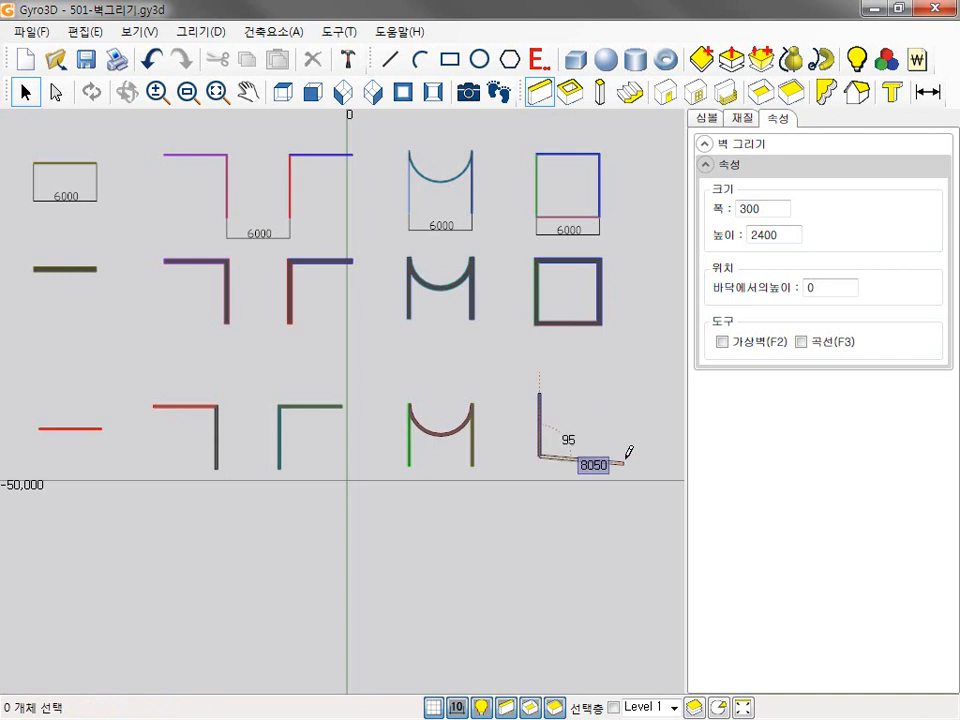
pyautogui.write('600')
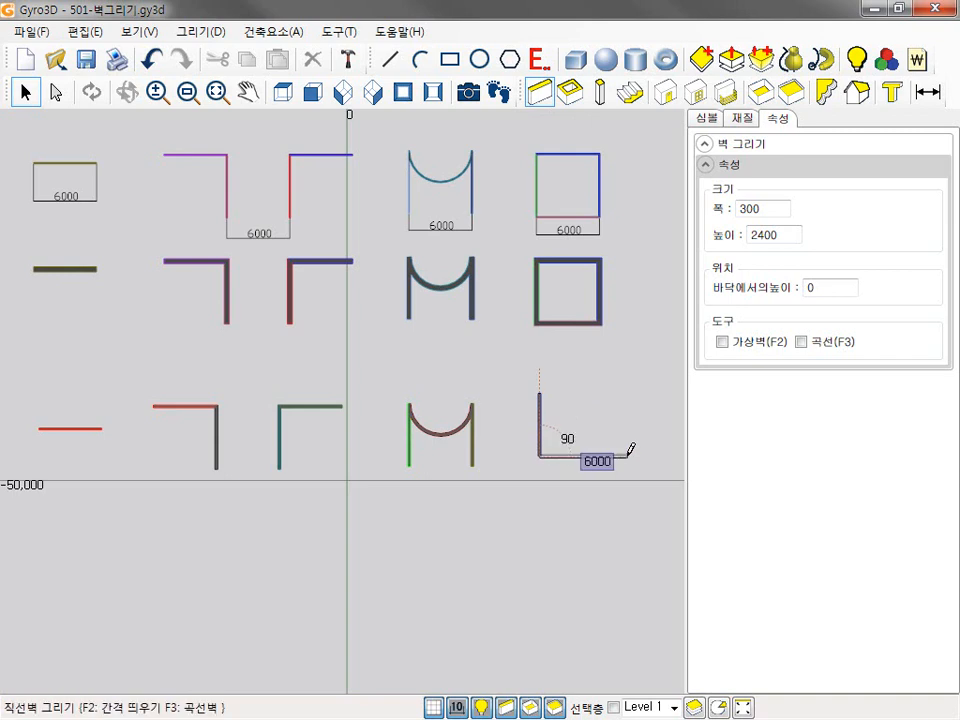
pyautogui.write('0')
pyautogui.press('Return')
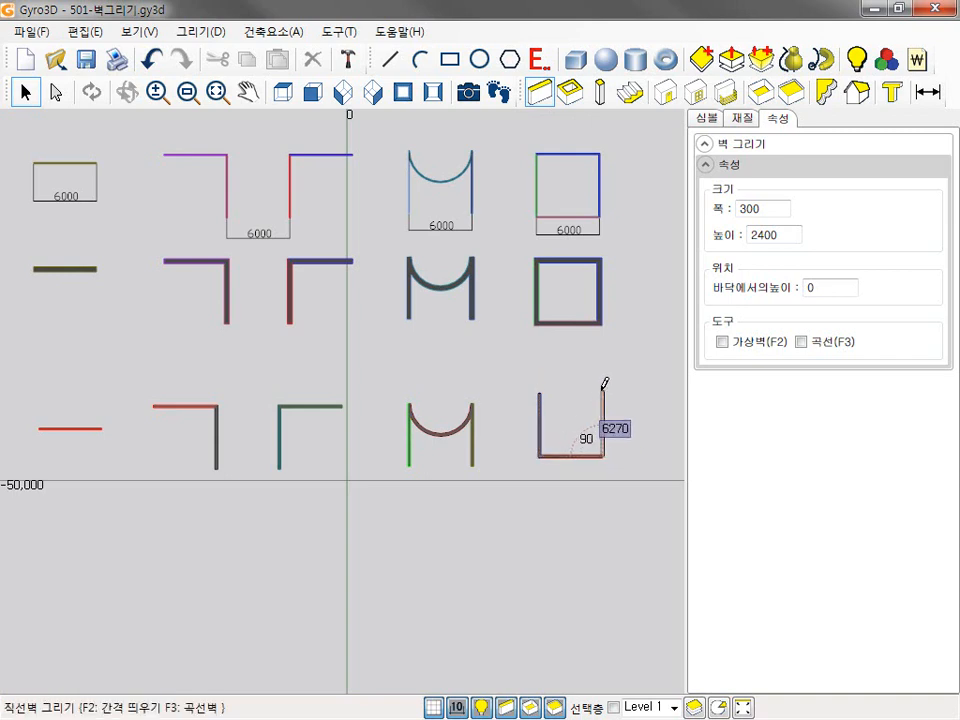
# - Complete the square by running a wall up level with the start corner and a closing wall back to it, ending the chain
pyautogui.write('6000')
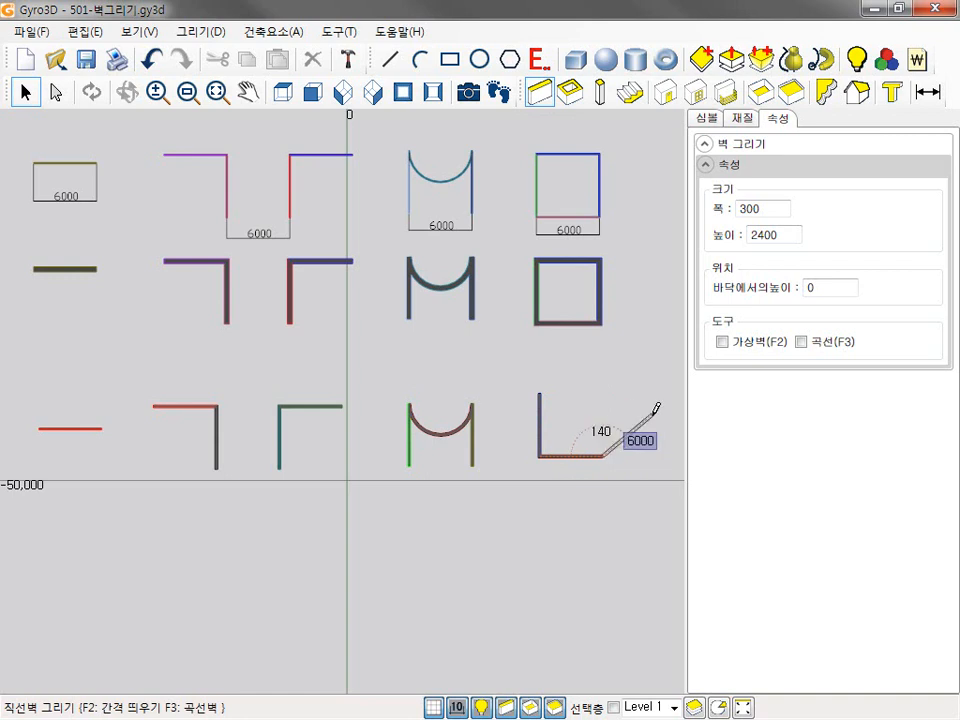
pyautogui.press('BackSpace')
pyautogui.press('BackSpace')
pyautogui.press('BackSpace')
pyautogui.press('BackSpace')
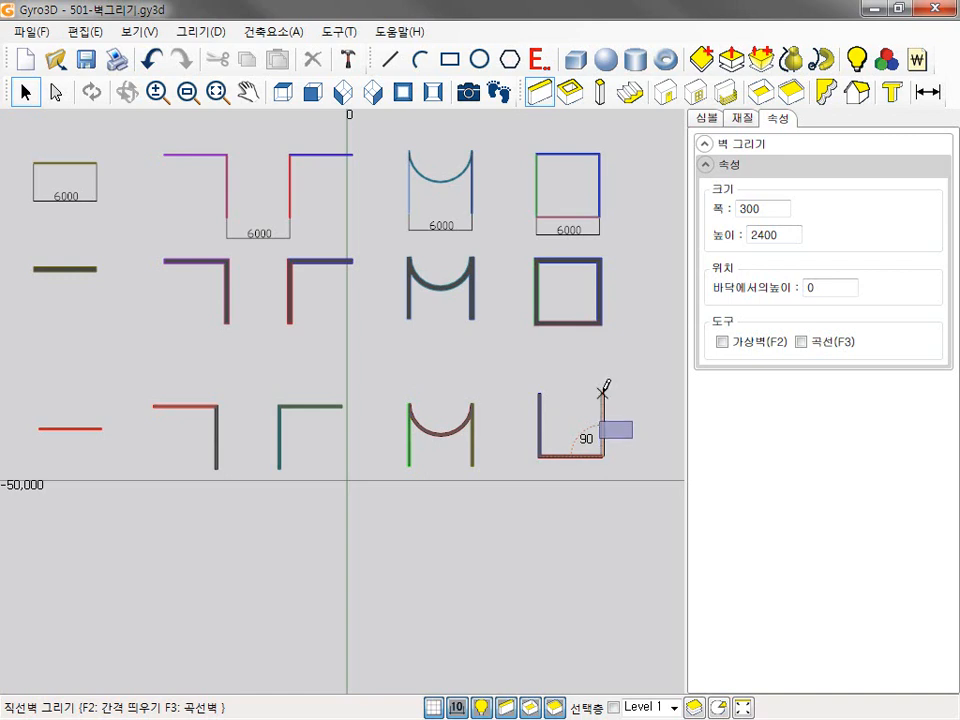
pyautogui.click(603, 392)
pyautogui.click(540, 393)
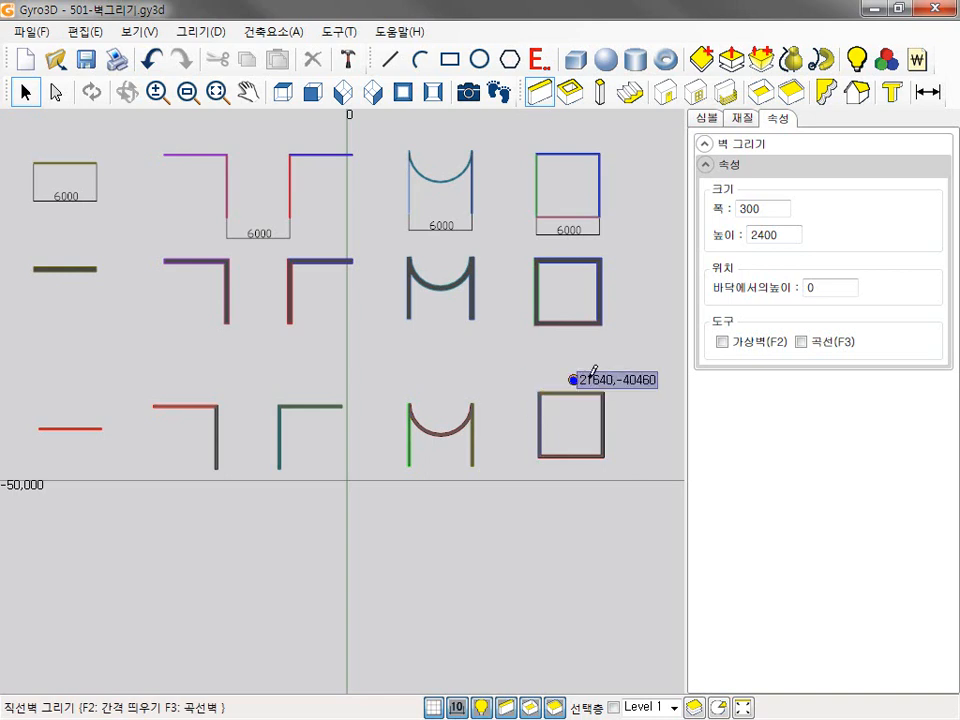
pyautogui.press('Escape')
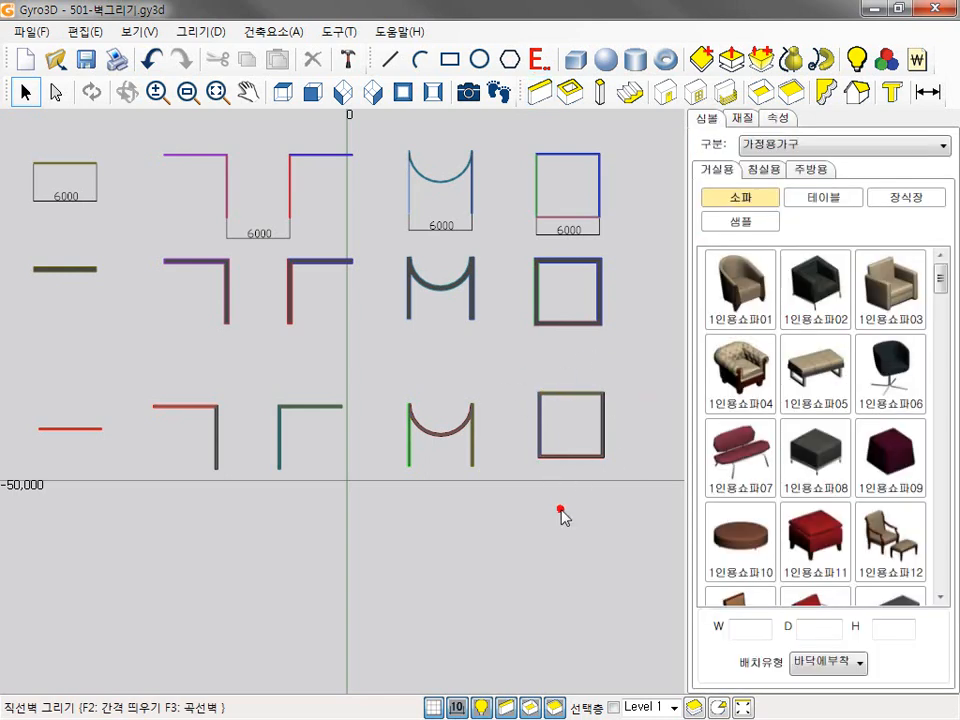
# - Set the rectangular wall (사각벽) height to 3000 and draw one about 7770 wide in plan view, below the cornered walls
pyautogui.click(283, 90)
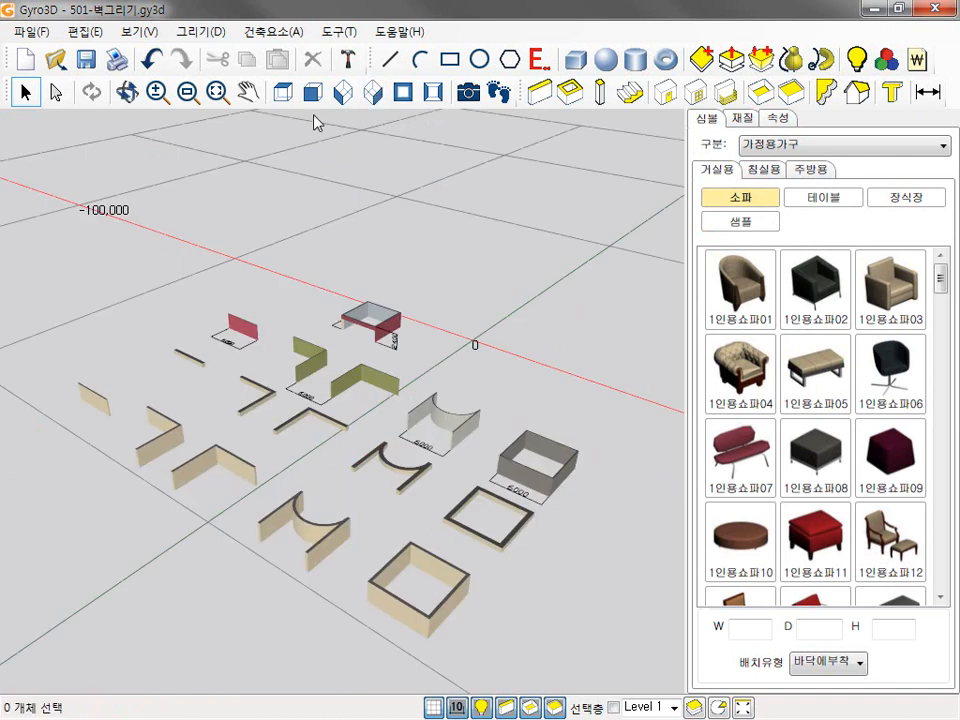
pyautogui.click(281, 93)
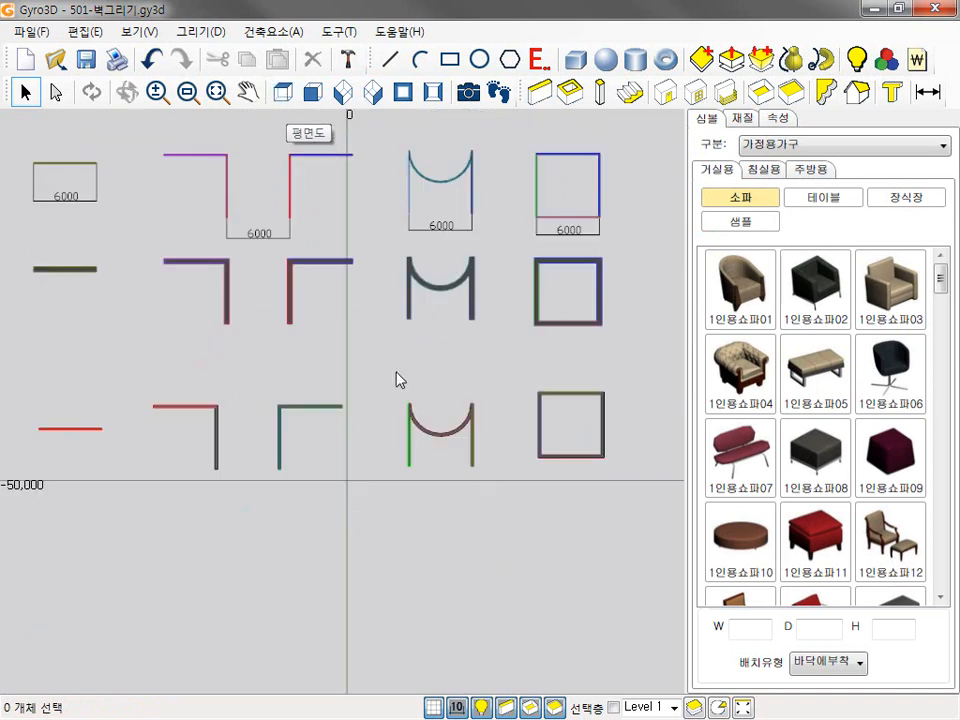
pyautogui.click(570, 92)
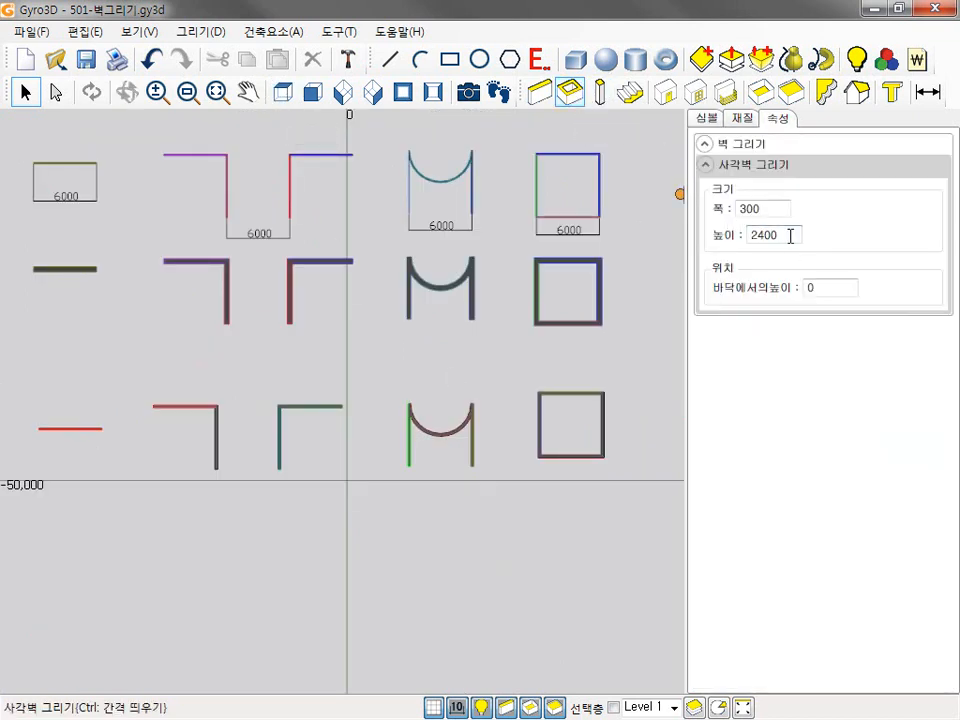
pyautogui.moveTo(790, 236); pyautogui.dragTo(750, 236)
pyautogui.write('3000')
pyautogui.click(205, 513)
pyautogui.click(285, 597)
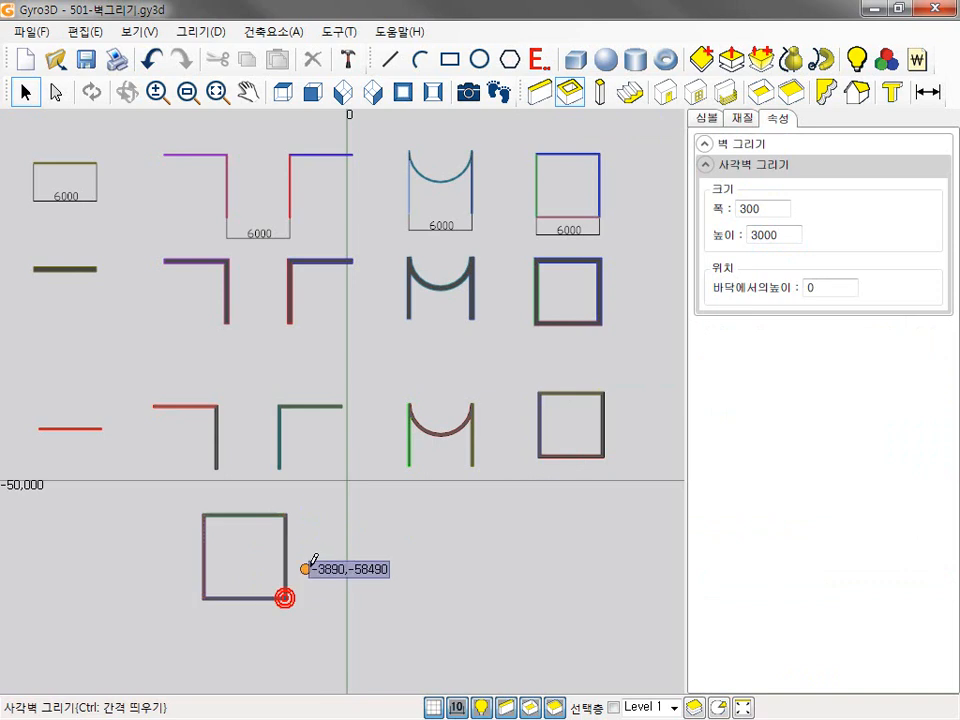
# - Draw two smaller rectangular walls in a row to the right of the first one
pyautogui.click(388, 506)
pyautogui.click(481, 516)
pyautogui.click(436, 552)
# - Add a rectangular wall measuring exactly 9000 by 3000 at the right end of the row and leave the drawing command
pyautogui.click(521, 515)
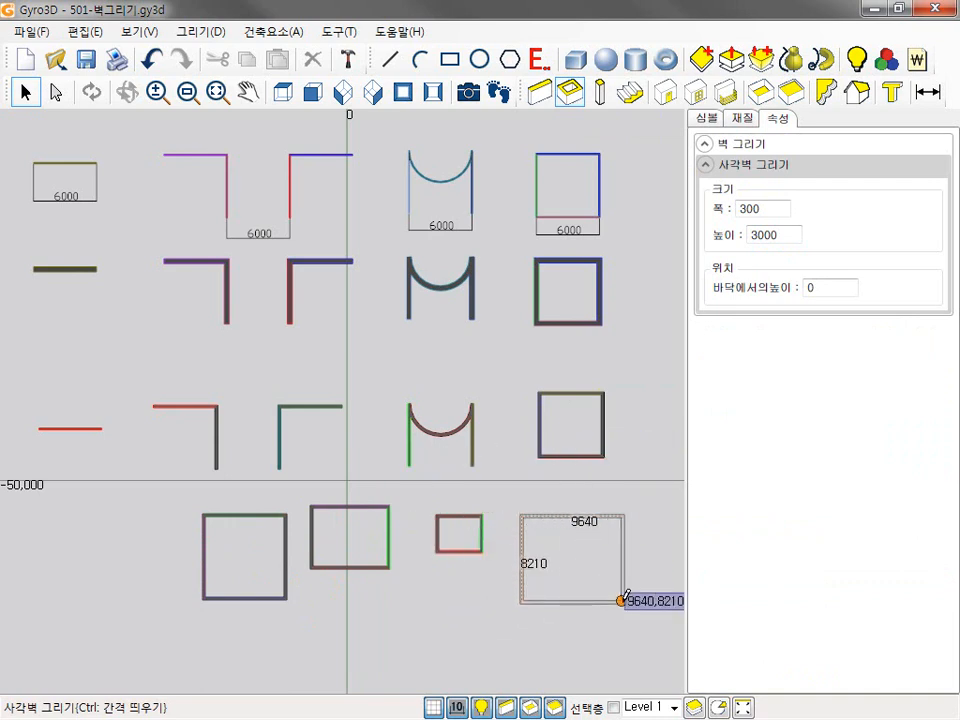
pyautogui.write('90')
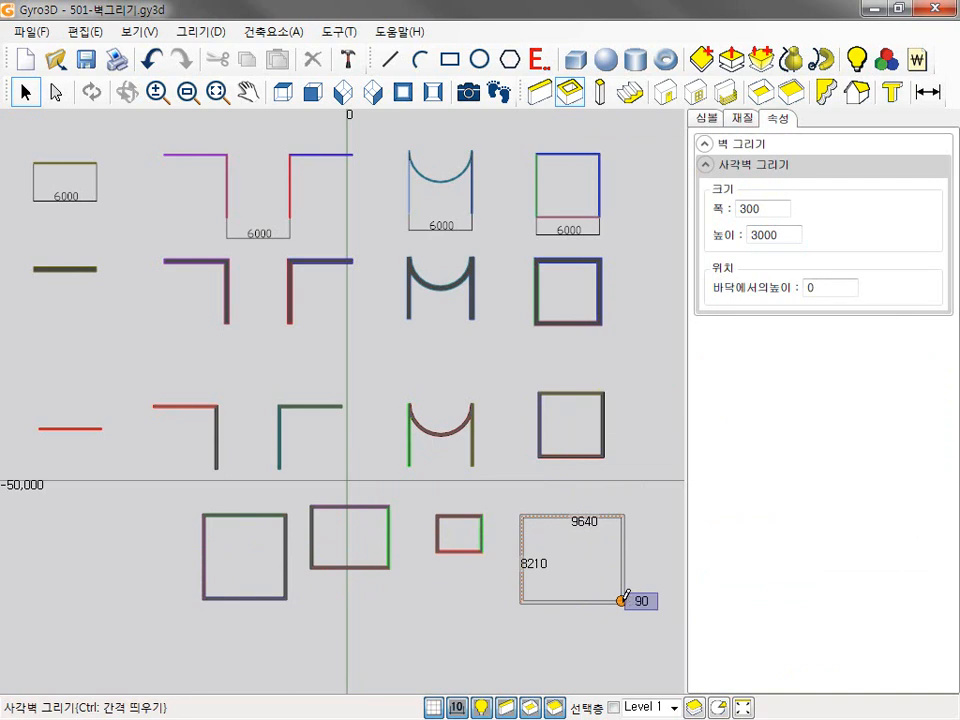
pyautogui.write('00,3000')
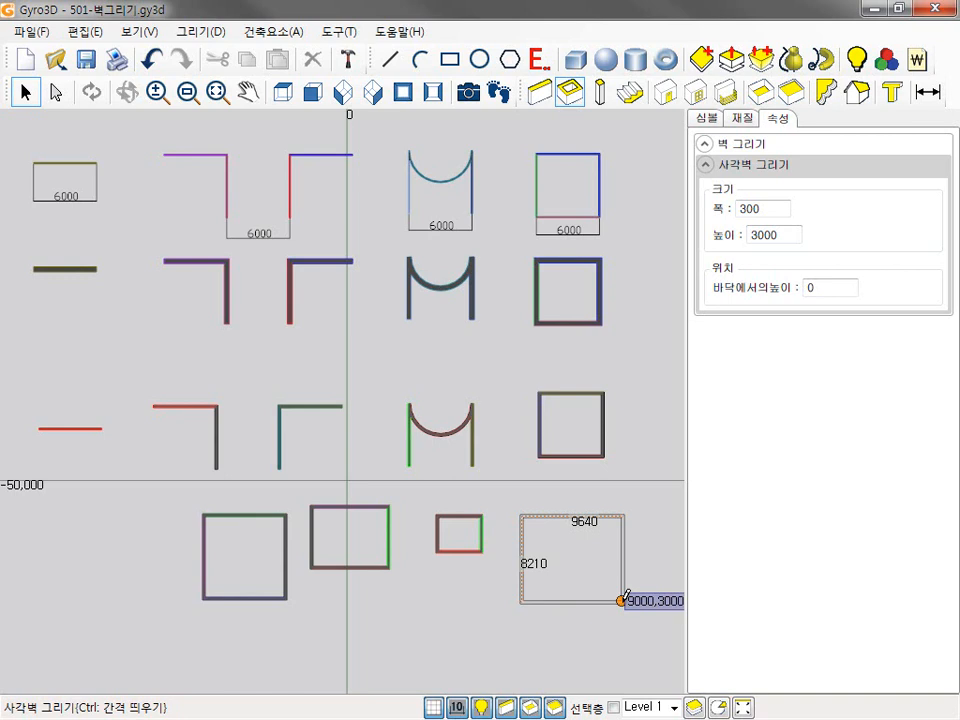
pyautogui.press('Return')
pyautogui.press('Escape')
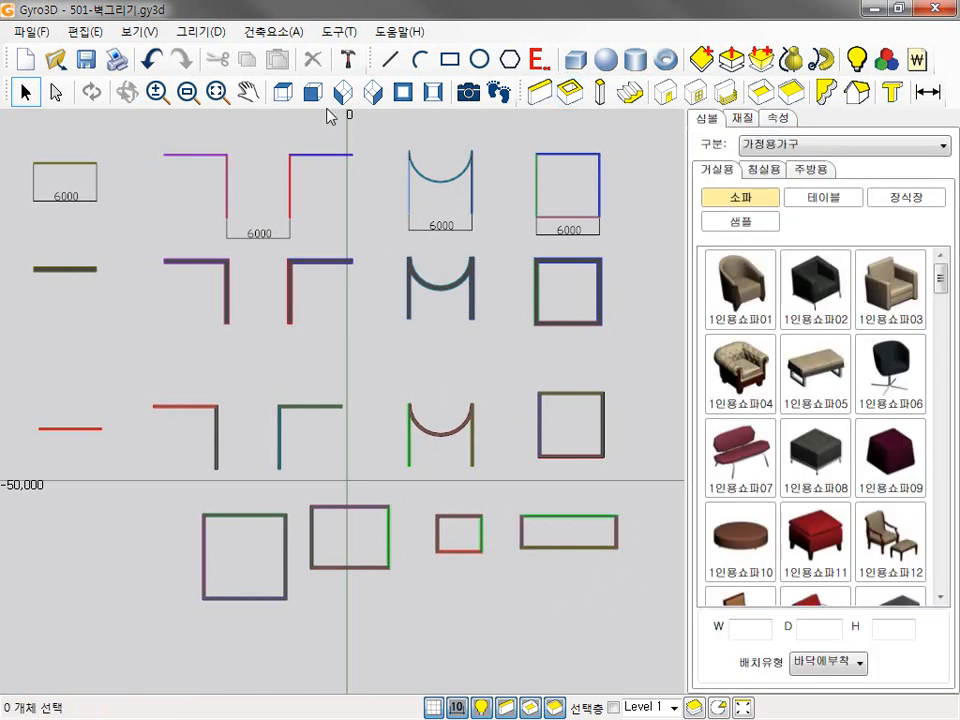
# - In a 3D view, set the front wall of the leftmost rectangle to width 600 and height 500
pyautogui.click(373, 92)
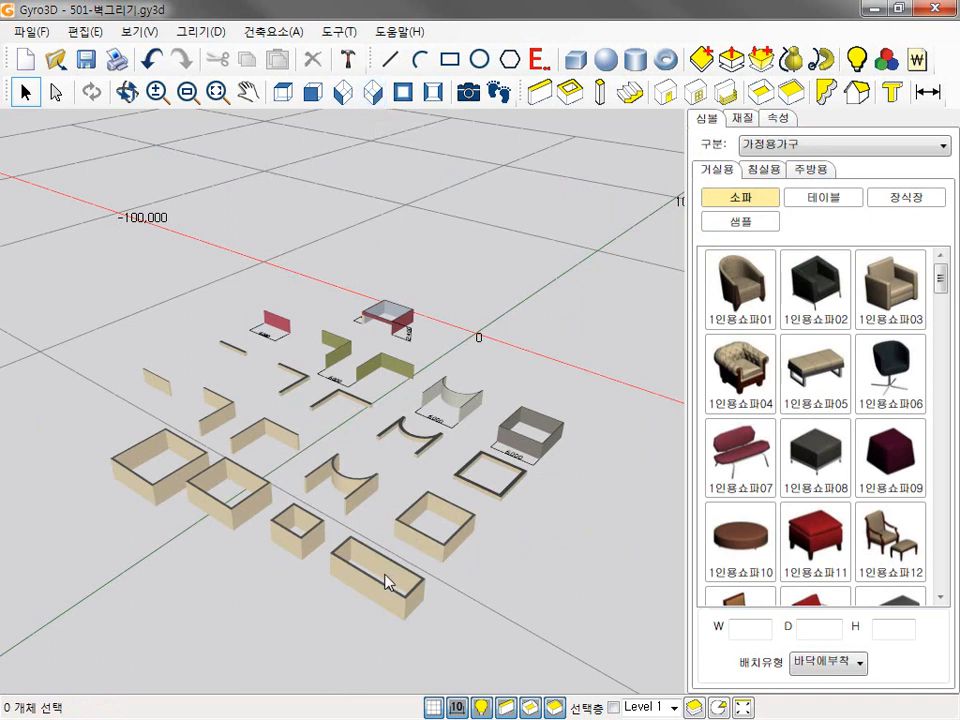
pyautogui.moveTo(401, 510); pyautogui.dragTo(330, 452, button='middle')
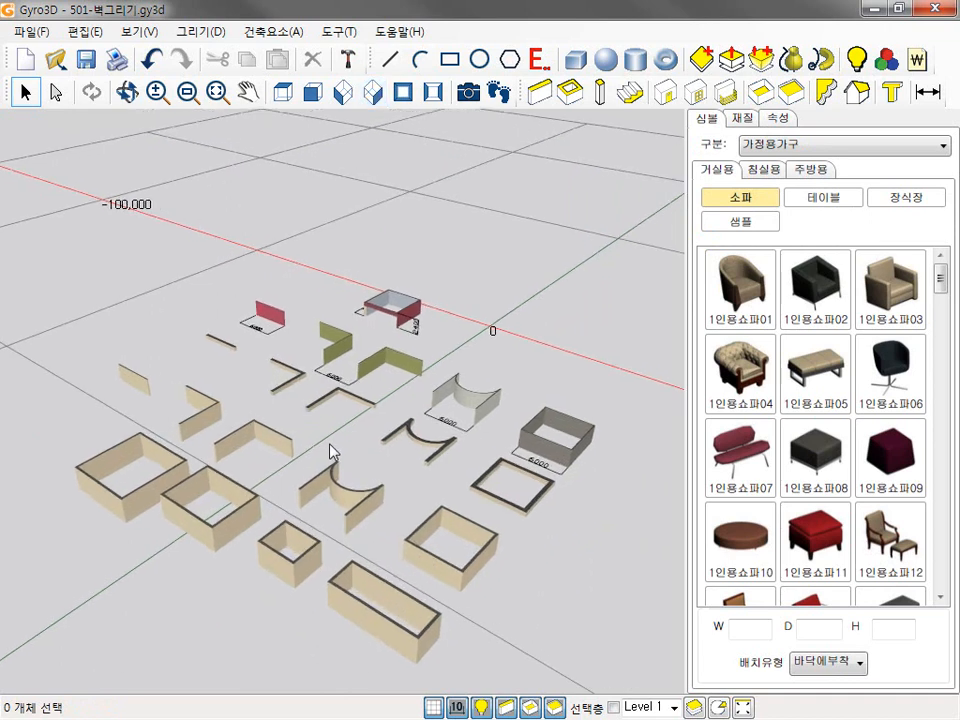
pyautogui.scroll(-5, 349, 317)
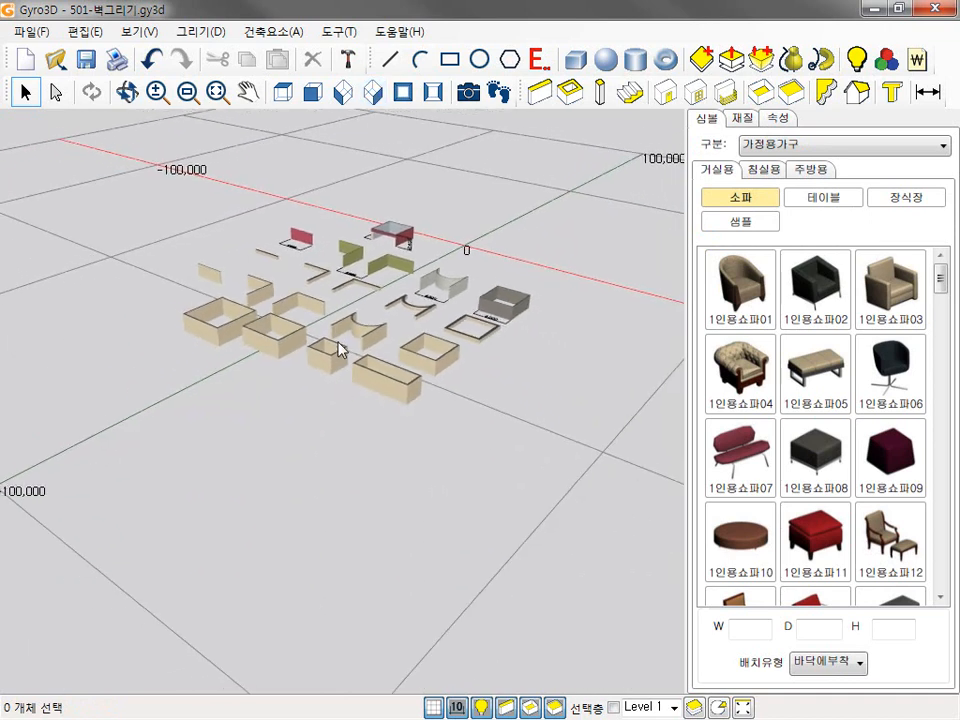
pyautogui.scroll(5, 340, 352)
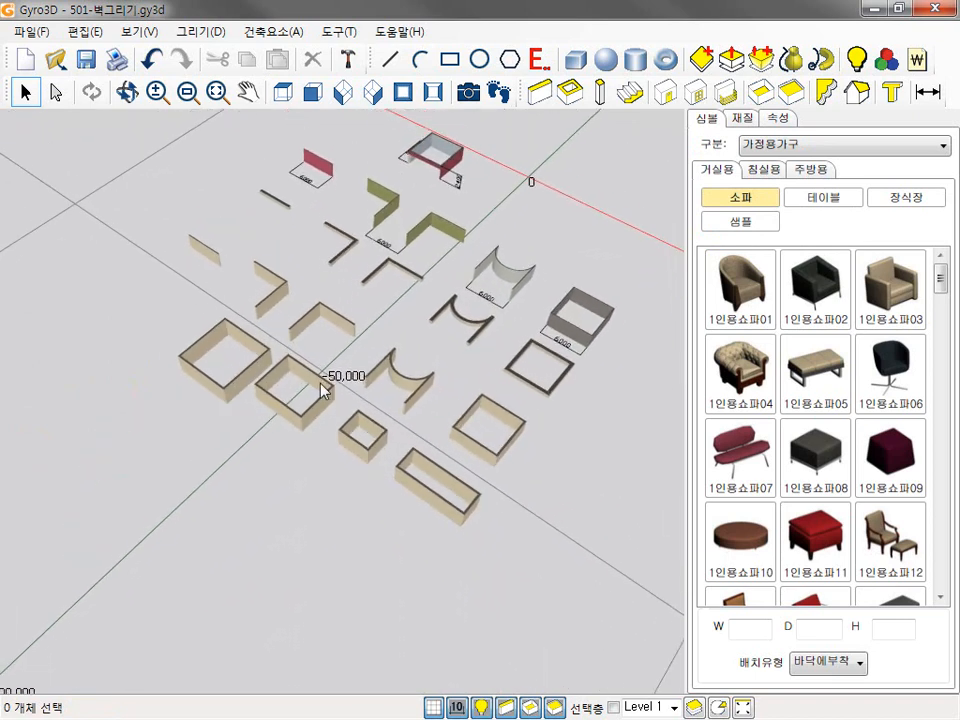
pyautogui.scroll(5, 360, 430)
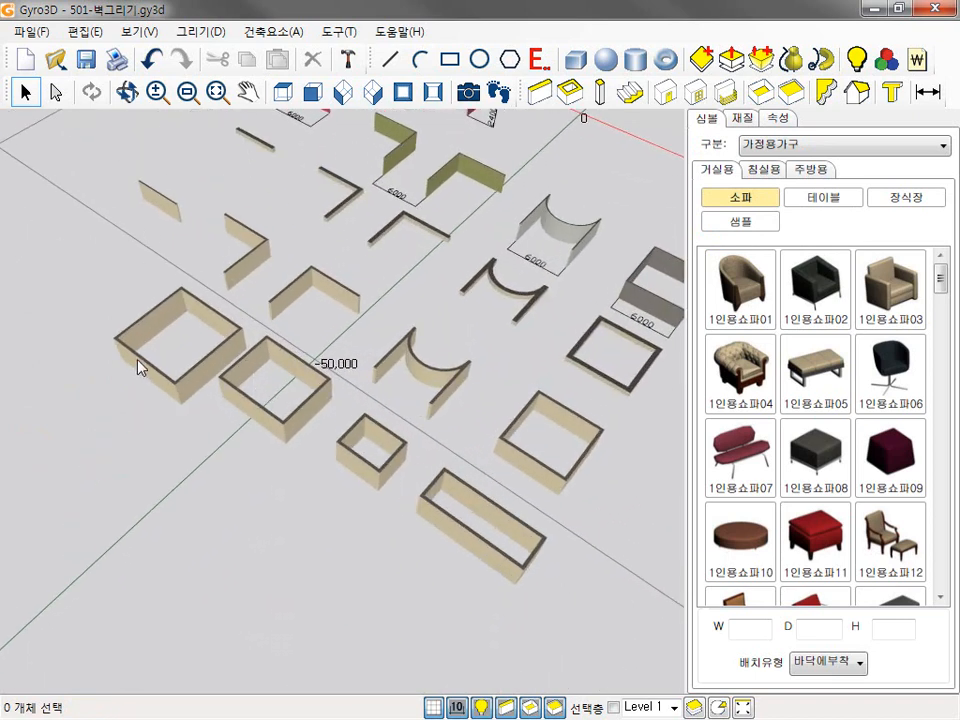
pyautogui.click(137, 362)
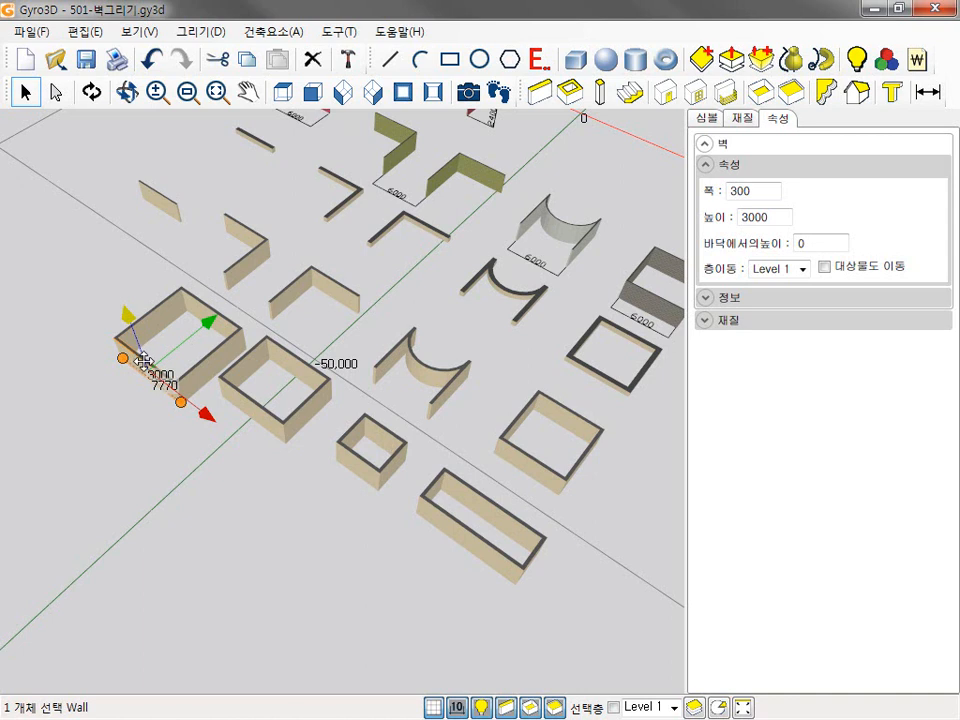
pyautogui.moveTo(756, 191); pyautogui.dragTo(722, 194)
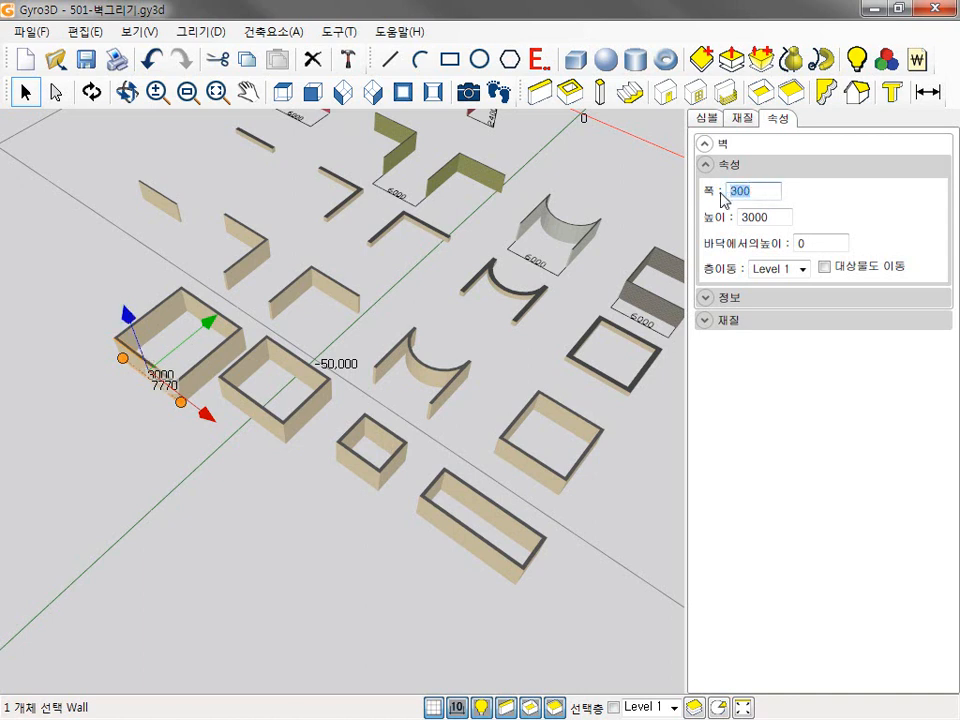
pyautogui.press('Return')
pyautogui.doubleClick(768, 217)
pyautogui.write('5')
pyautogui.press('Return')
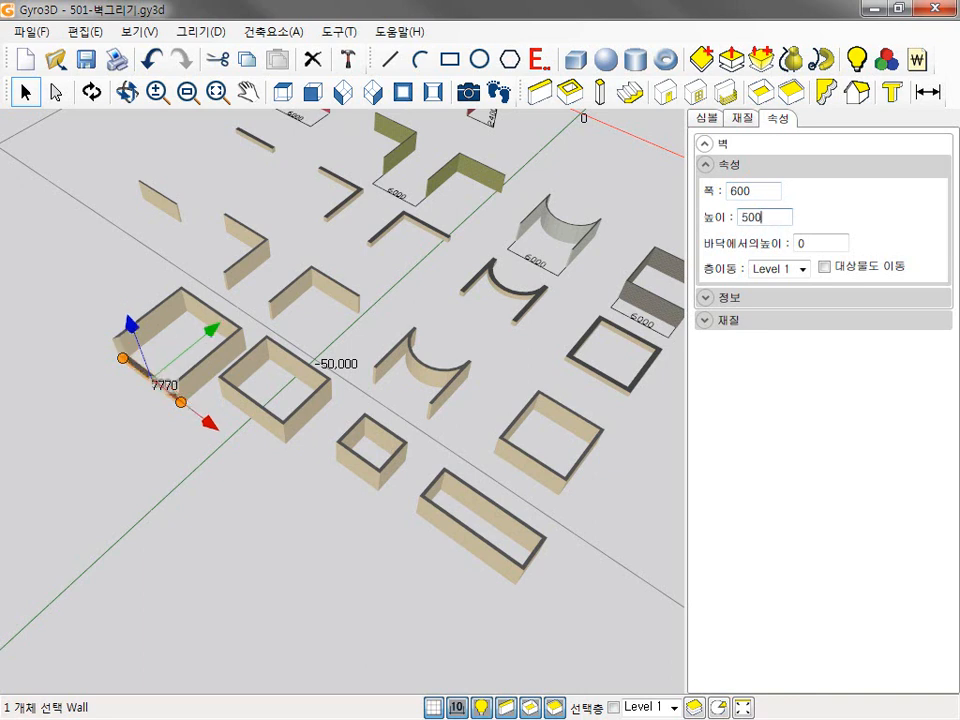
pyautogui.click(241, 503)
pyautogui.click(231, 430)
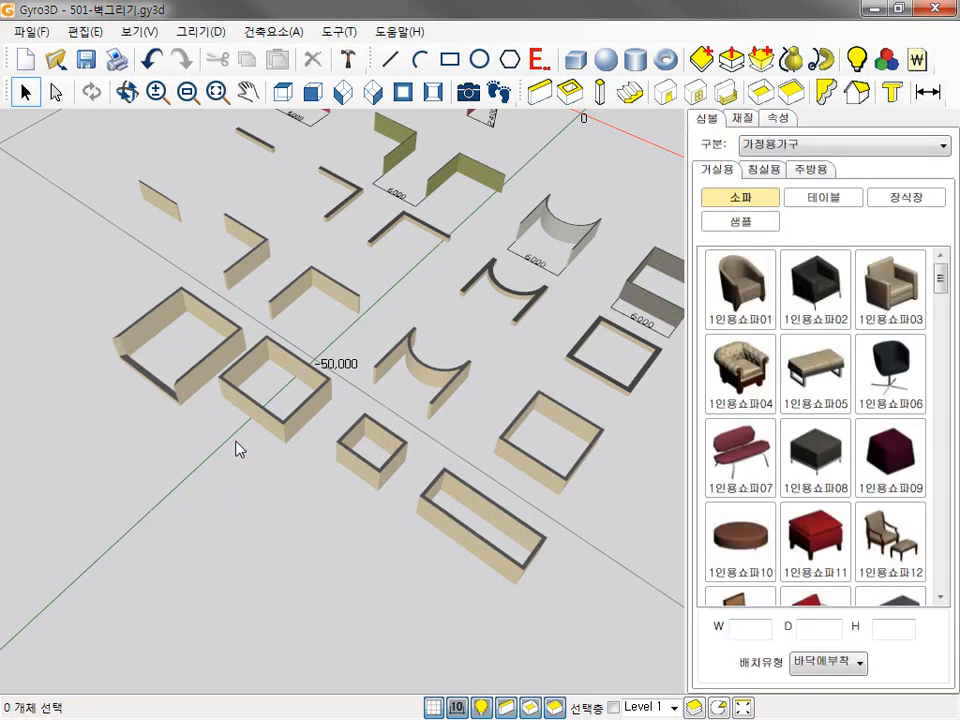
# - Select all eight walls of the two leftmost rectangles together and set their width to 500 and height to 1200
pyautogui.moveTo(287, 462); pyautogui.dragTo(90, 344)
pyautogui.click(756, 191)
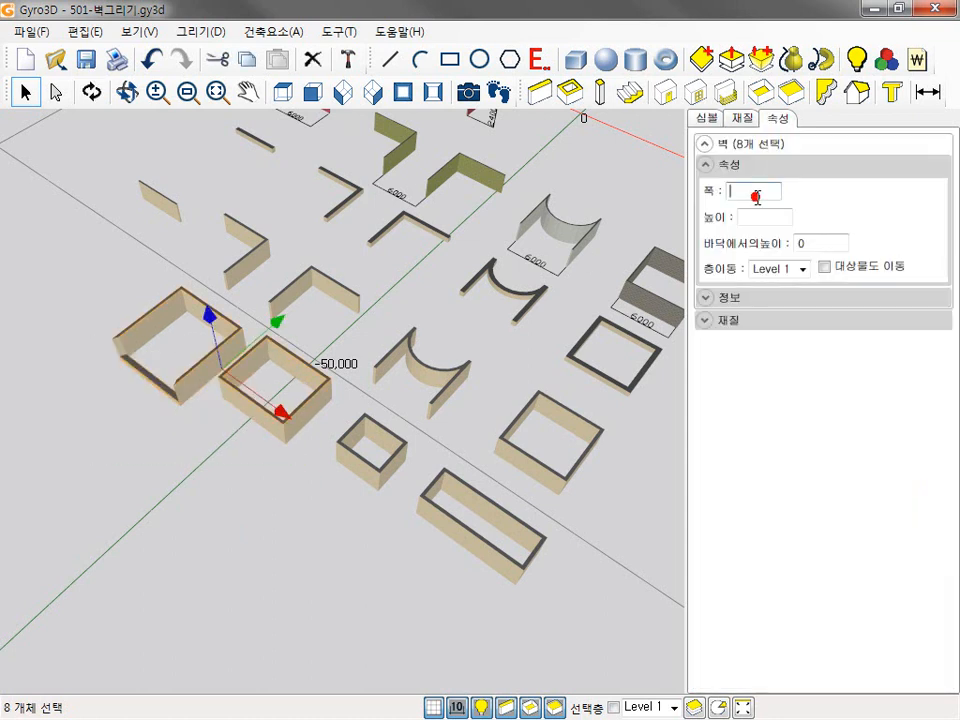
pyautogui.write('500')
pyautogui.click(759, 216)
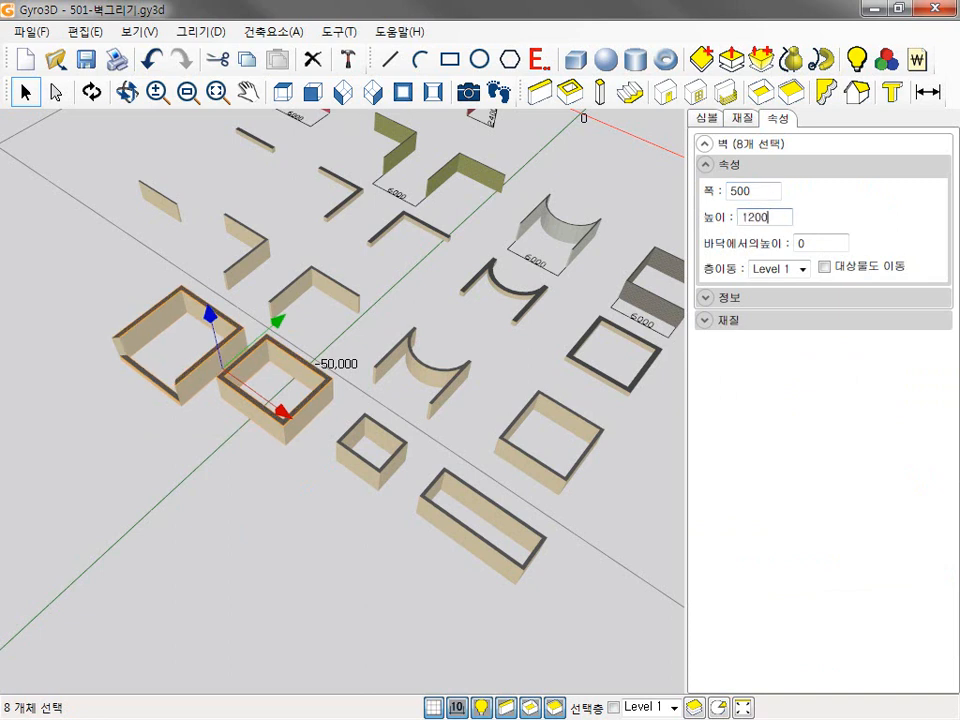
pyautogui.press('Return')
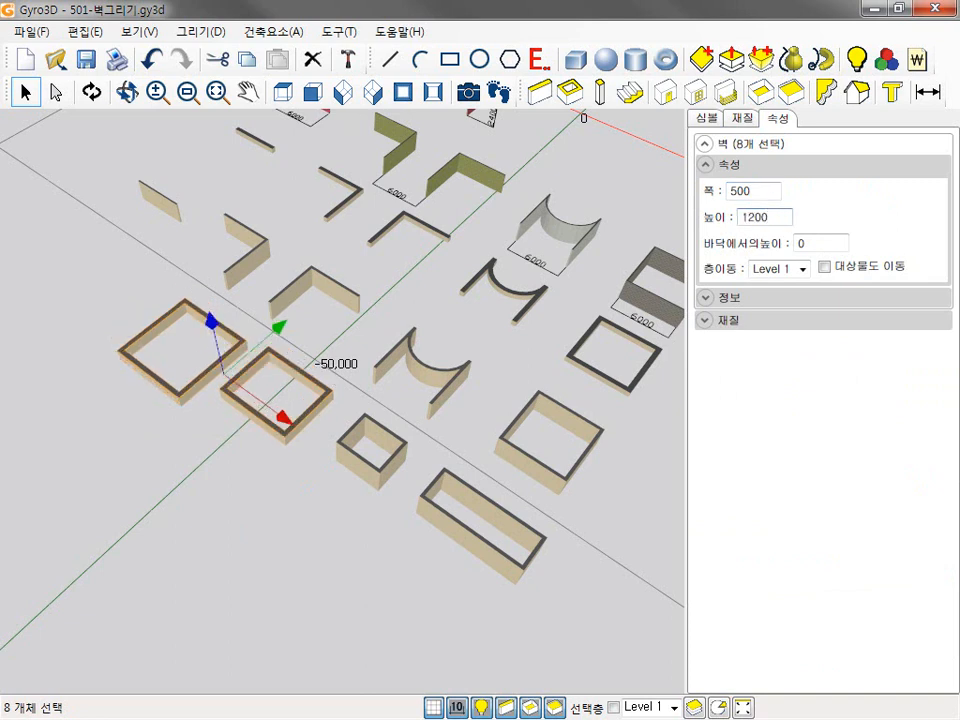
pyautogui.click(272, 537)
# - Set the front wall of the 9000 by 3000 rectangle to width 800, height 1000 and height from the floor 2000
pyautogui.click(459, 546)
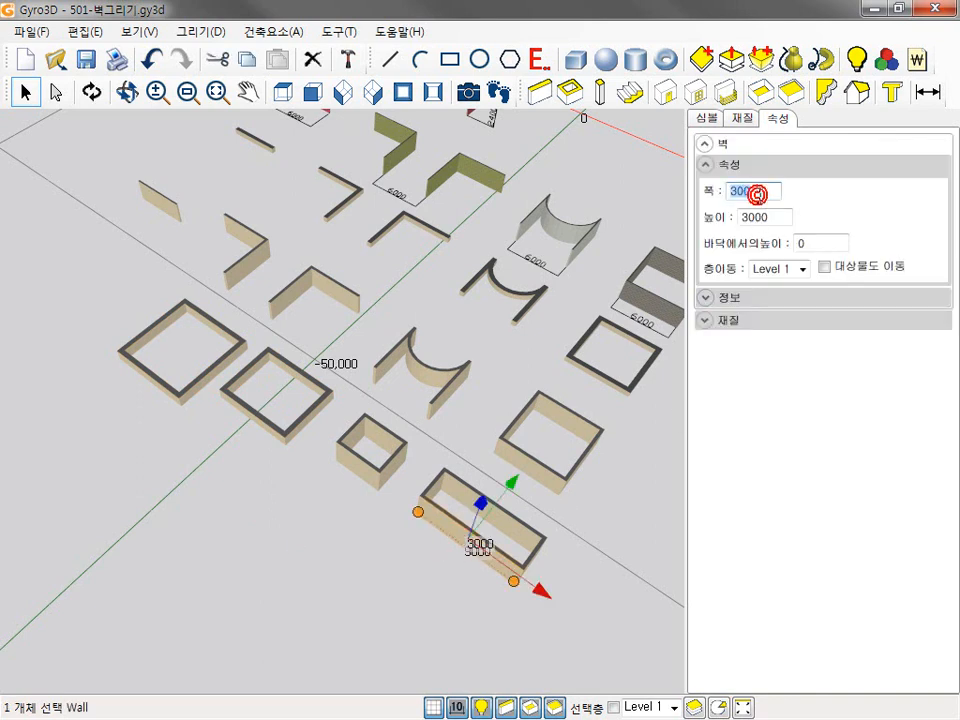
pyautogui.write('0')
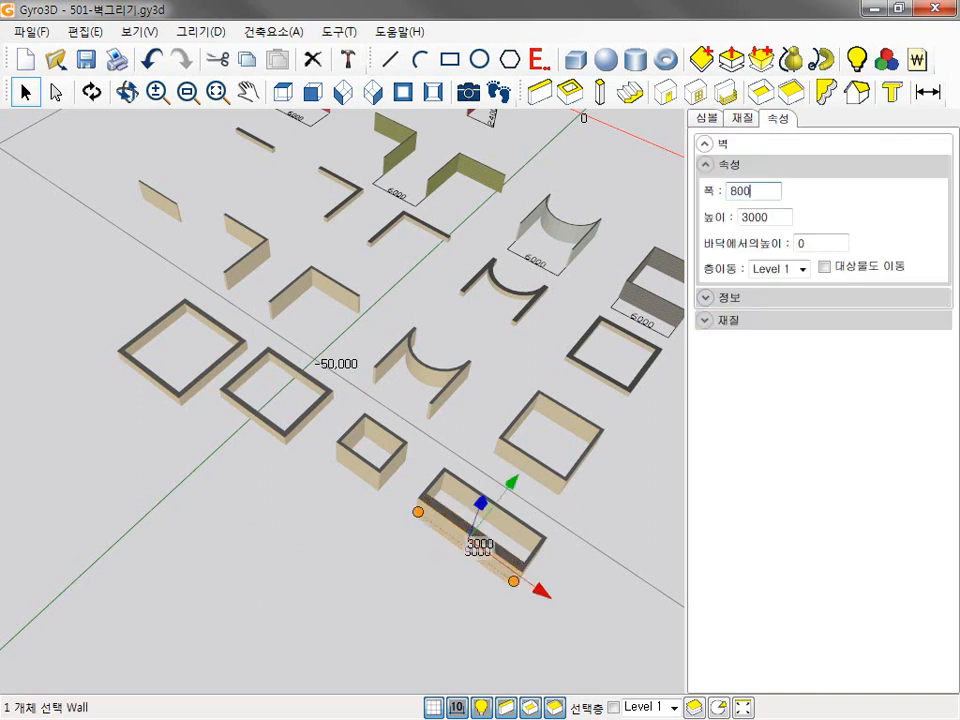
pyautogui.doubleClick(762, 217)
pyautogui.write('1000')
pyautogui.doubleClick(815, 245)
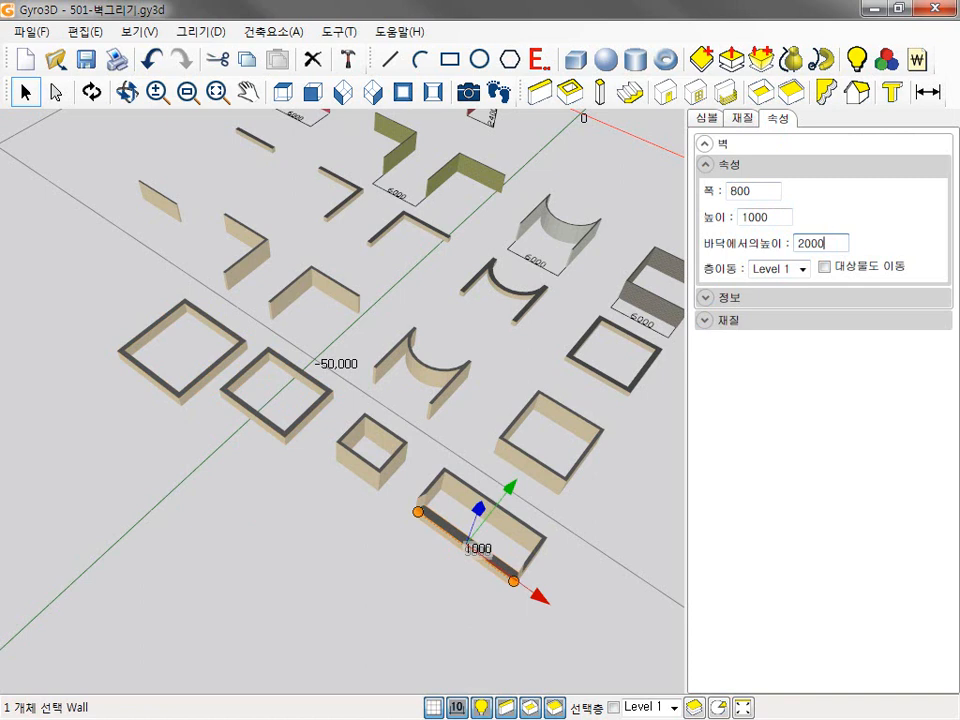
pyautogui.press('Return')
pyautogui.click(593, 558)
pyautogui.moveTo(591, 561); pyautogui.dragTo(470, 566, button='middle')
pyautogui.scroll(5, 369, 450)
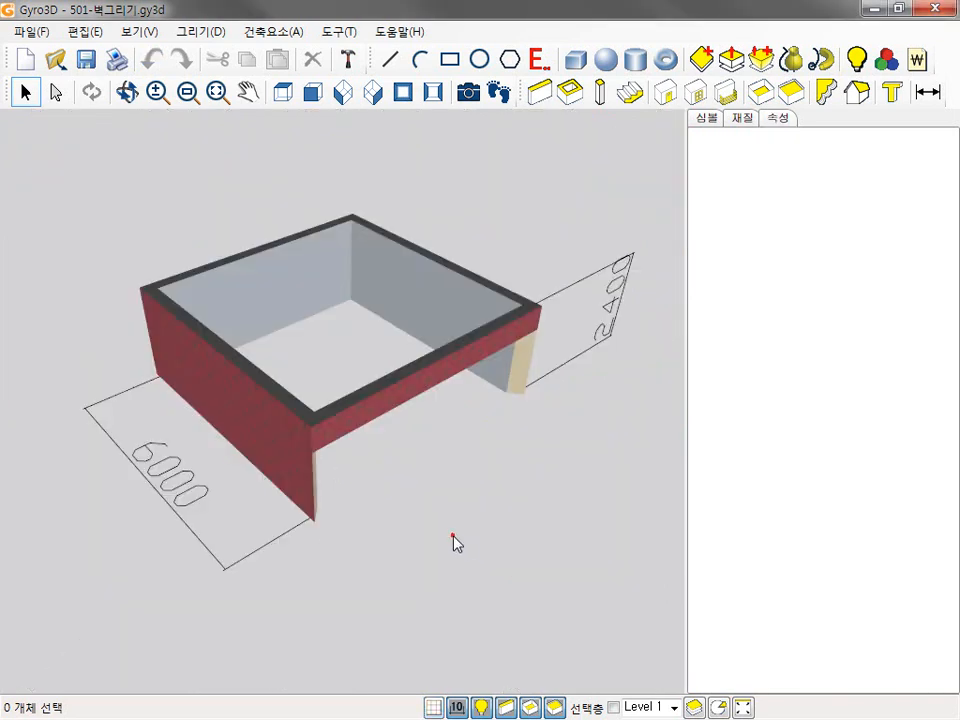
# - Move the back-left wall of the red sample box outward so the box lengthens, and deselect it
pyautogui.click(453, 536)
pyautogui.click(249, 300)
pyautogui.moveTo(249, 299); pyautogui.dragTo(171, 242)
pyautogui.click(433, 524)
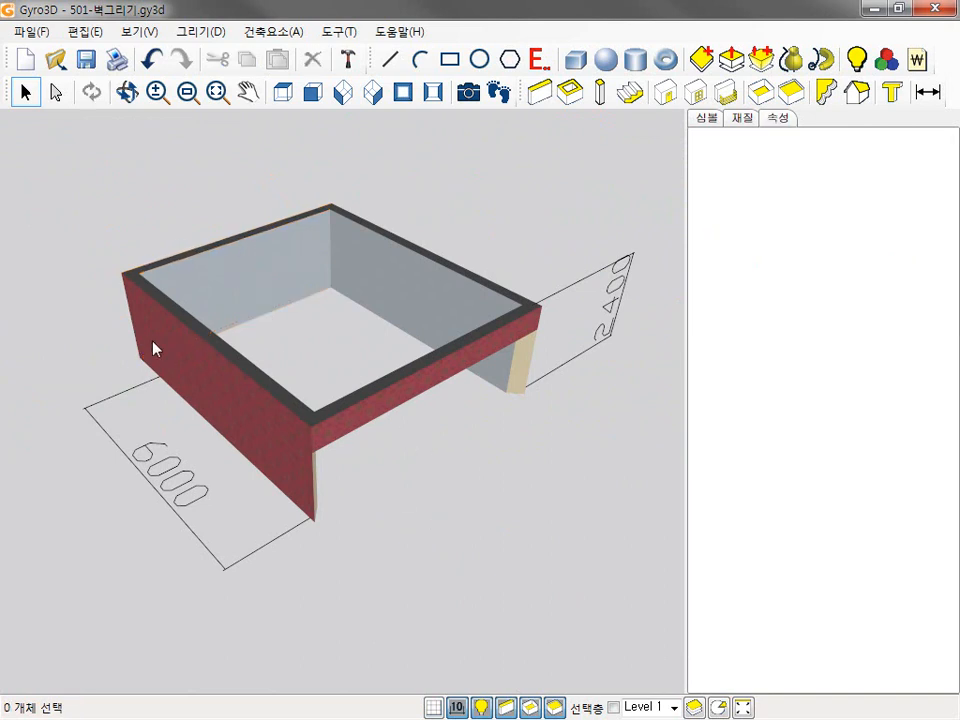
# - Move the back-left wall of the red sample box inward so the box becomes shorter, and deselect it
pyautogui.click(210, 255)
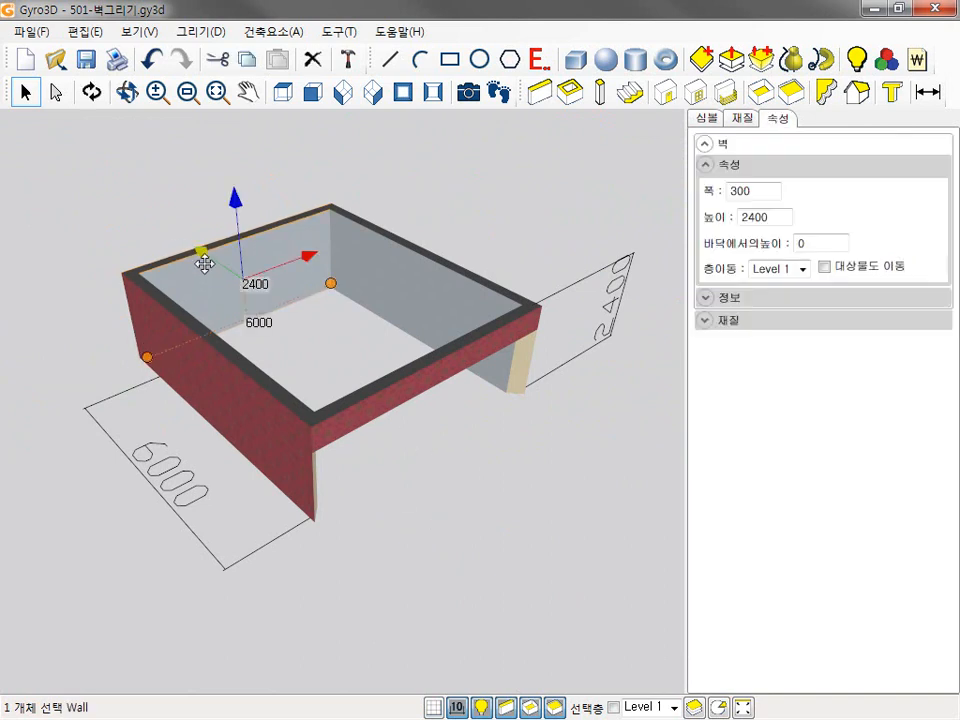
pyautogui.moveTo(208, 252); pyautogui.dragTo(258, 305)
pyautogui.write('2400')
pyautogui.press('Return')
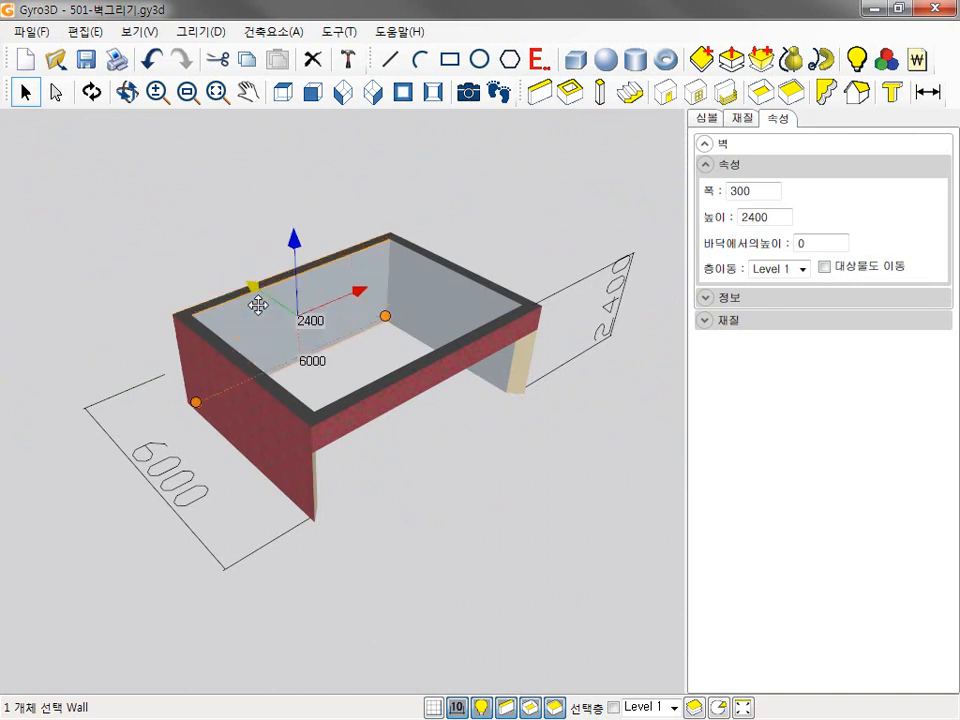
pyautogui.click(447, 512)
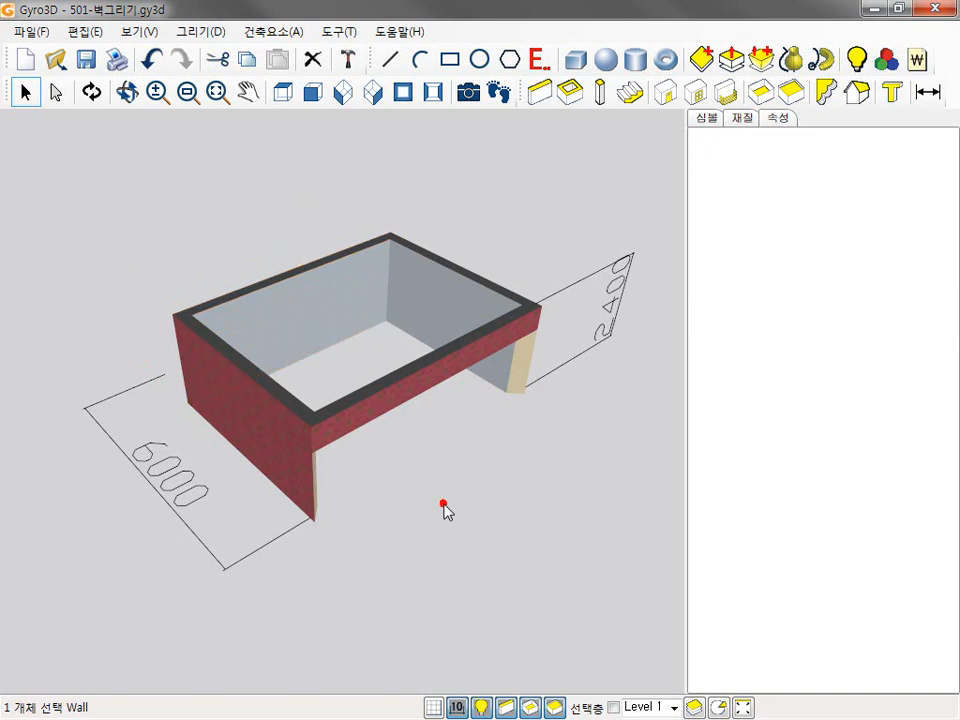
# - Shorten the left red wall of the sample box to 1500 by its far end, and deselect it
pyautogui.click(208, 399)
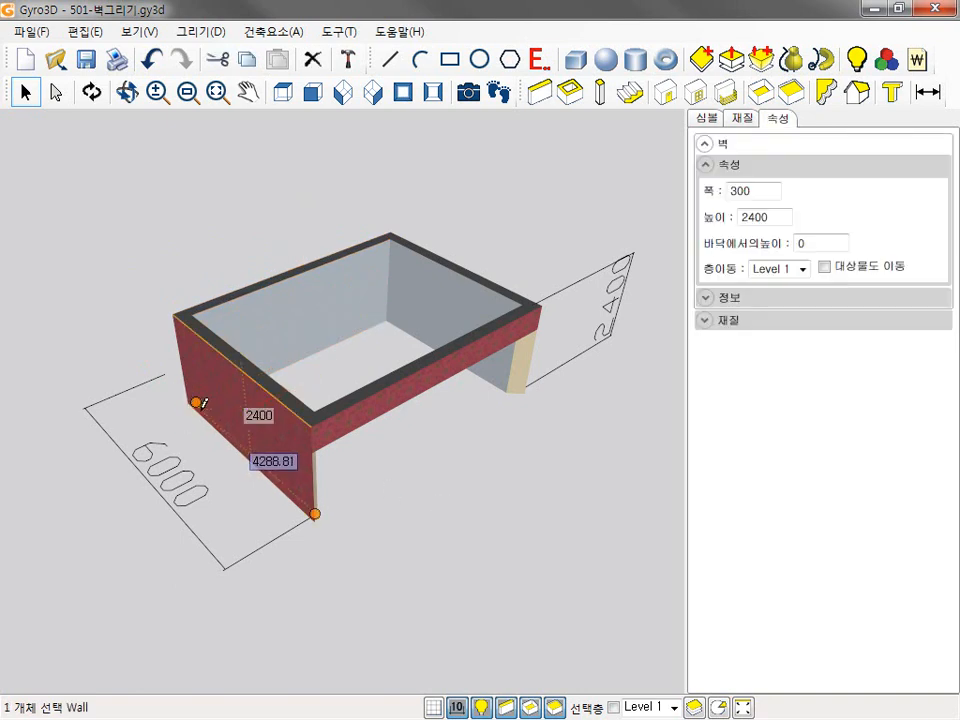
pyautogui.click(267, 466)
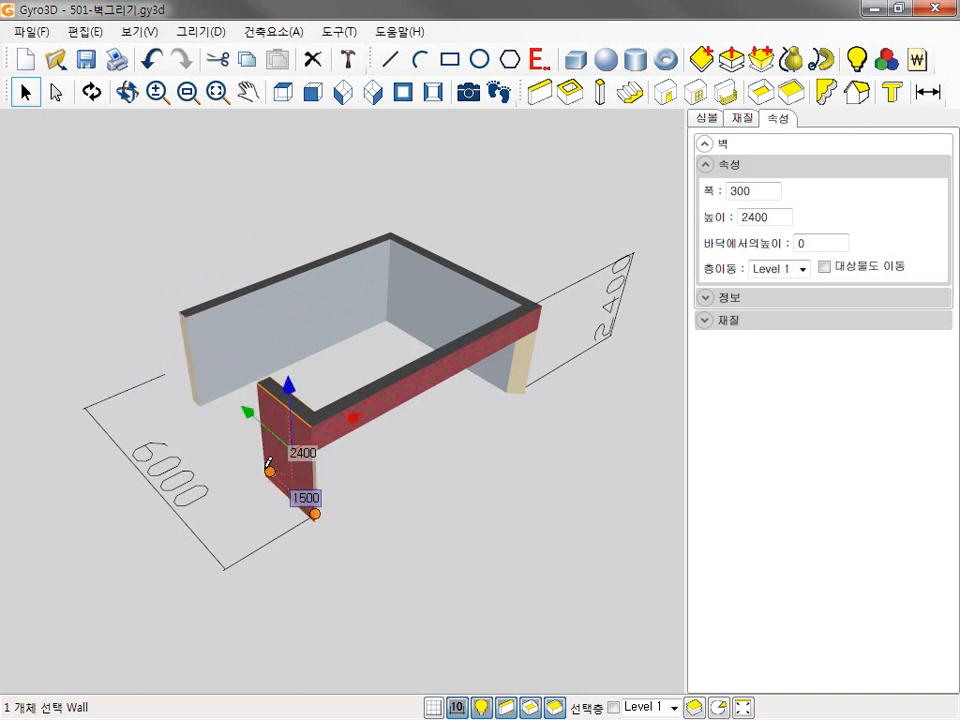
pyautogui.click(388, 525)
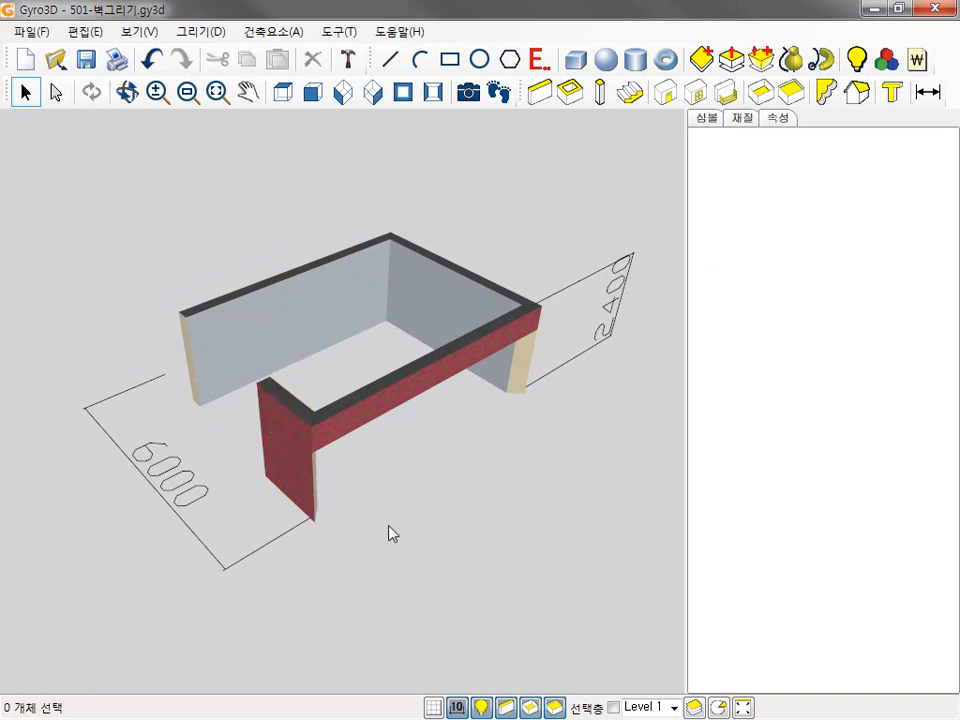
# - Lengthen the shortened red wall to 2400 by its free end, and deselect it
pyautogui.click(272, 480)
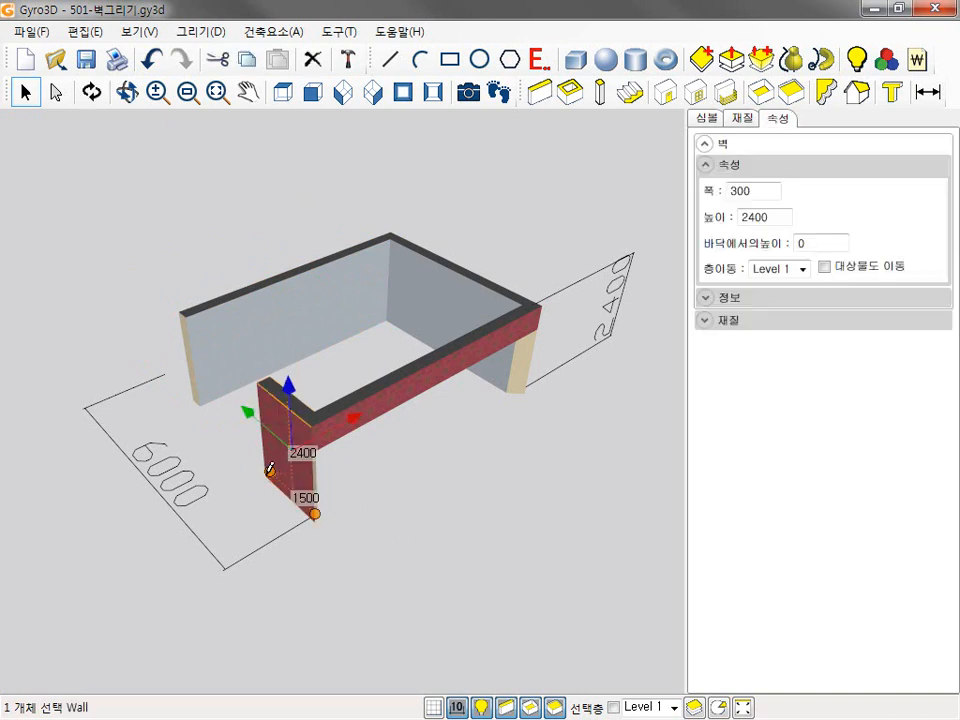
pyautogui.moveTo(254, 461); pyautogui.dragTo(238, 437)
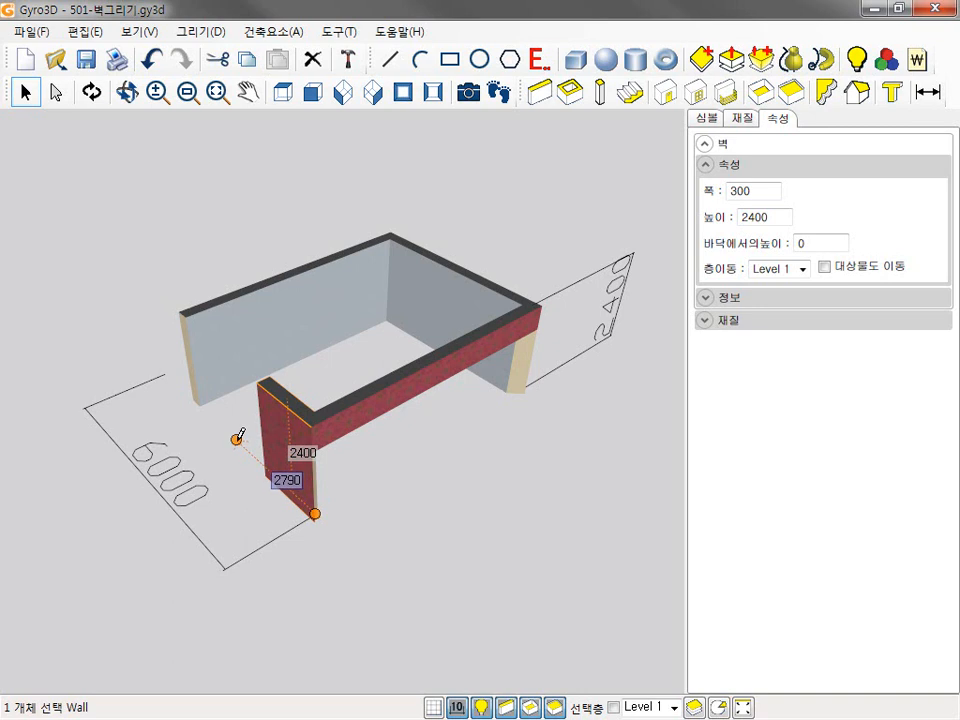
pyautogui.write('2400')
pyautogui.press('Return')
pyautogui.click(386, 536)
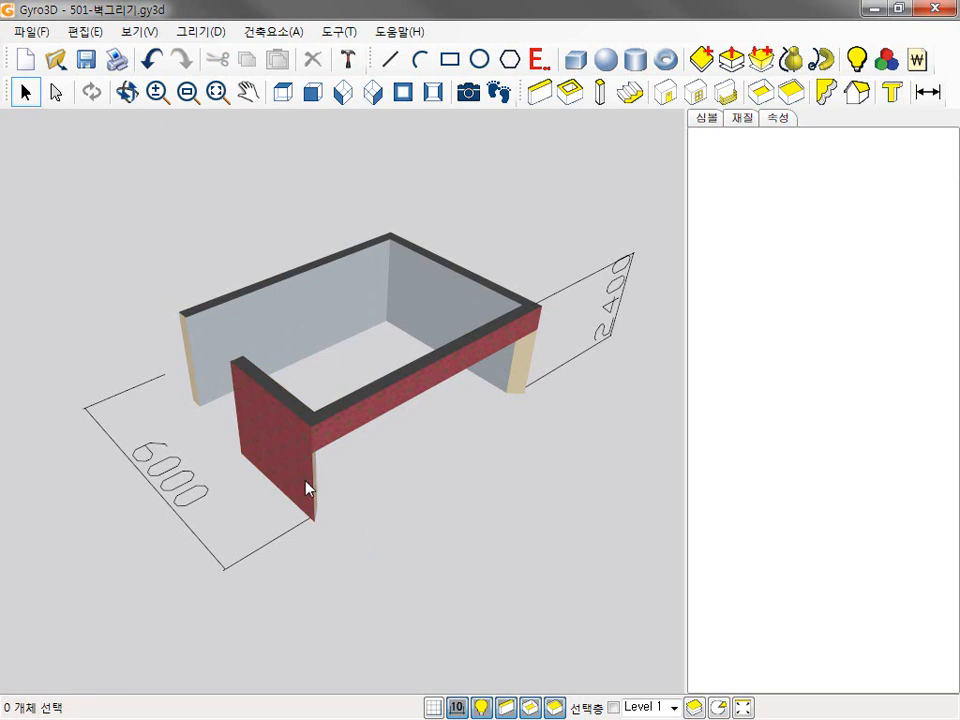
# - Extend the red wall's free end to the open end of the back wall to close the box, and deselect it
pyautogui.click(268, 452)
pyautogui.moveTo(245, 450); pyautogui.dragTo(198, 400)
pyautogui.click(422, 554)
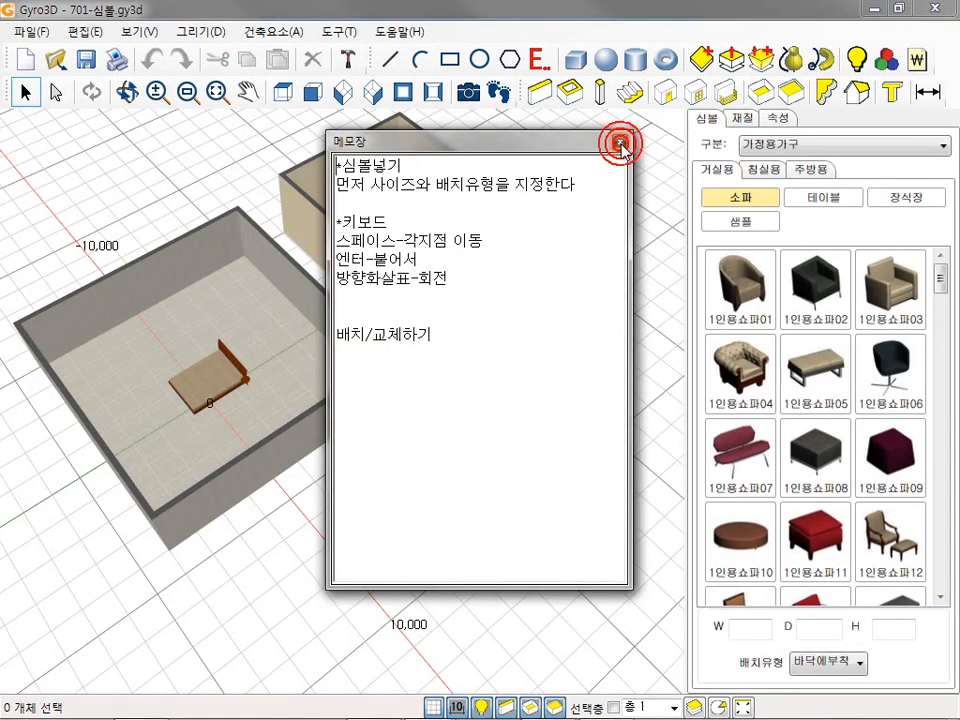
# - Close the memo in 701-심볼.gy3d and look through every symbol category from 기기_소품 to 사용자, finishing on 가정용가구
pyautogui.click(619, 144)
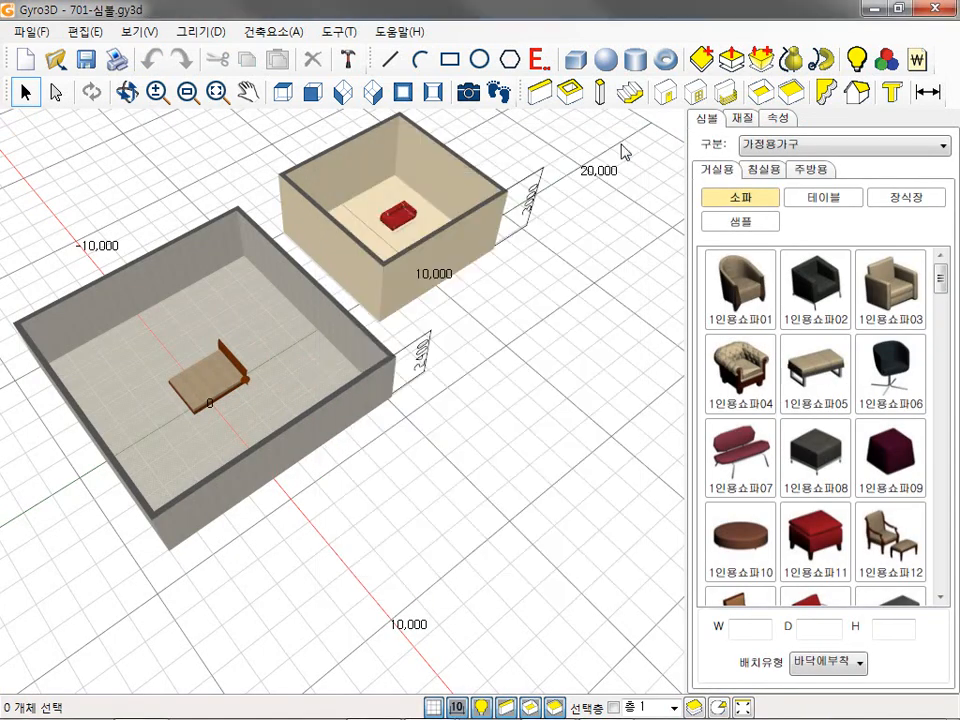
pyautogui.click(833, 148)
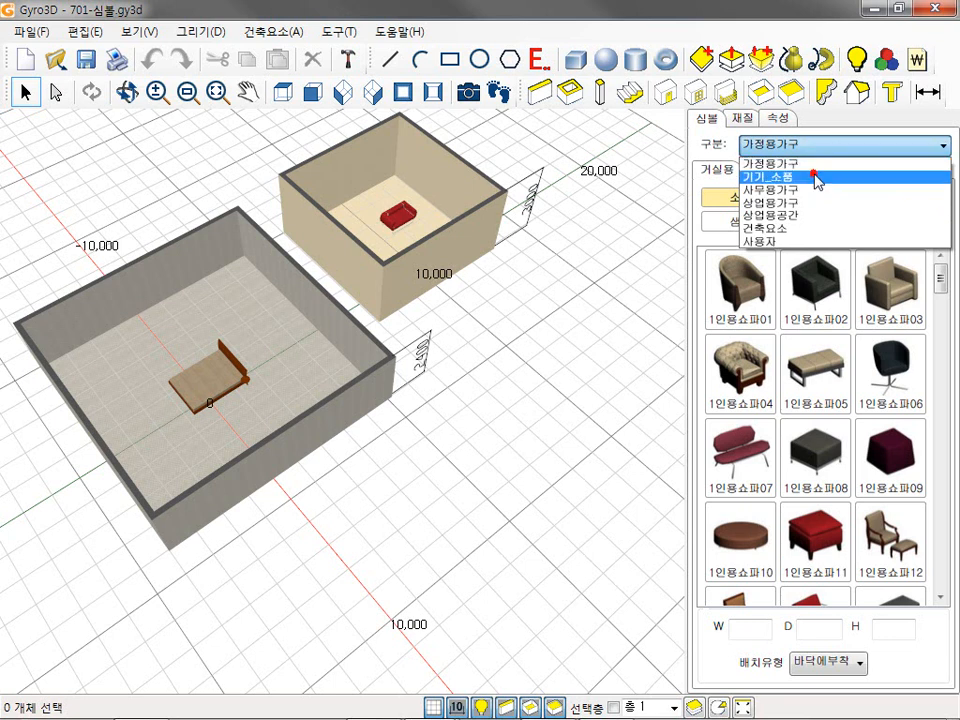
pyautogui.click(820, 177)
pyautogui.click(851, 150)
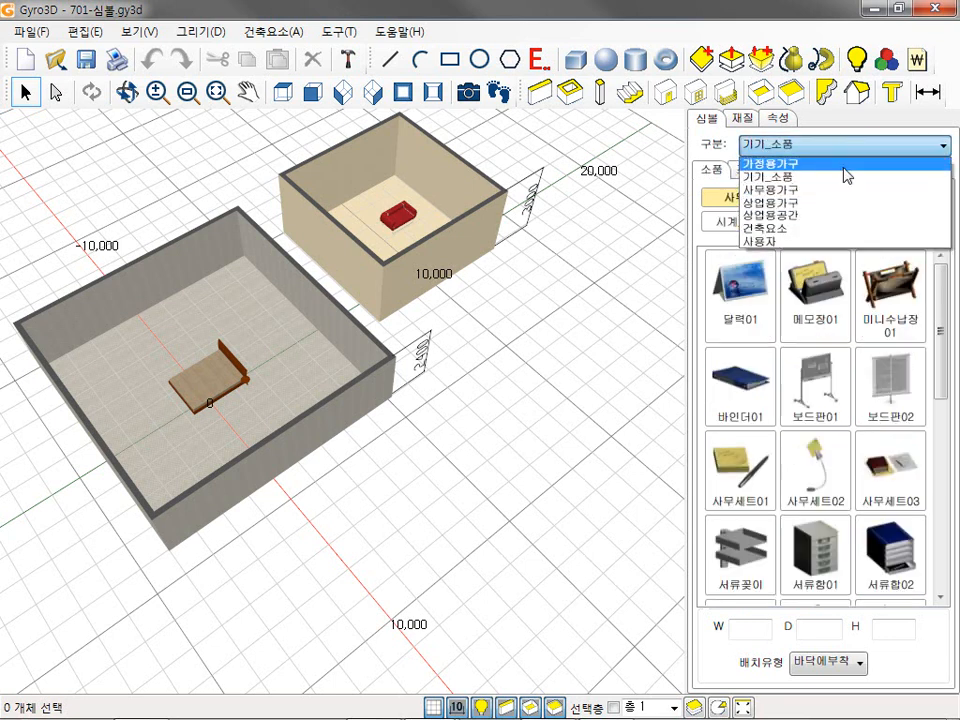
pyautogui.click(834, 187)
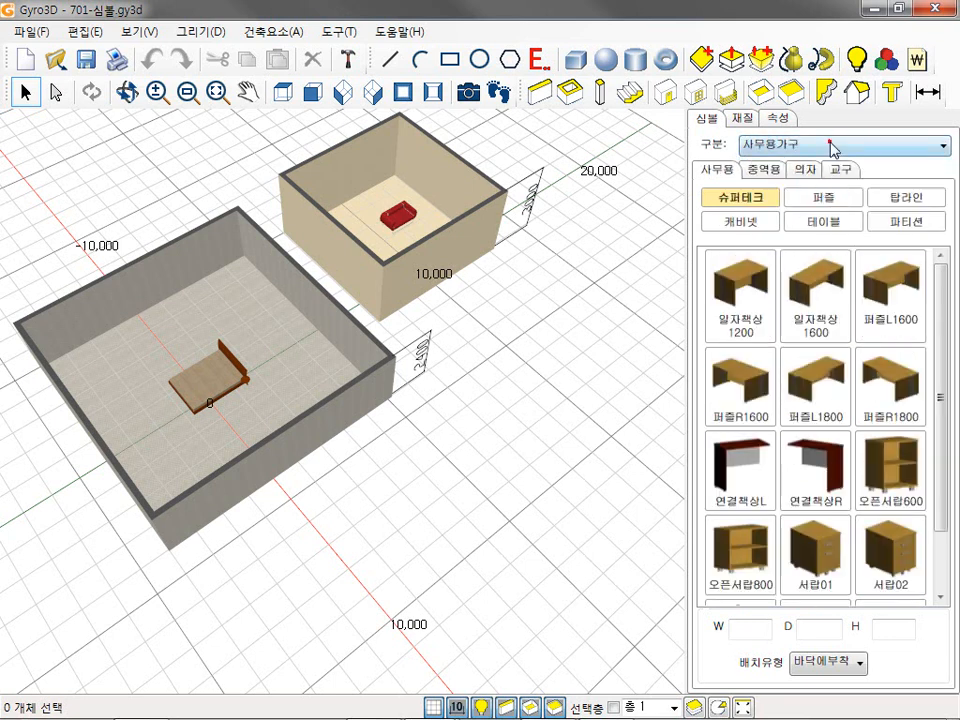
pyautogui.click(833, 148)
pyautogui.click(848, 204)
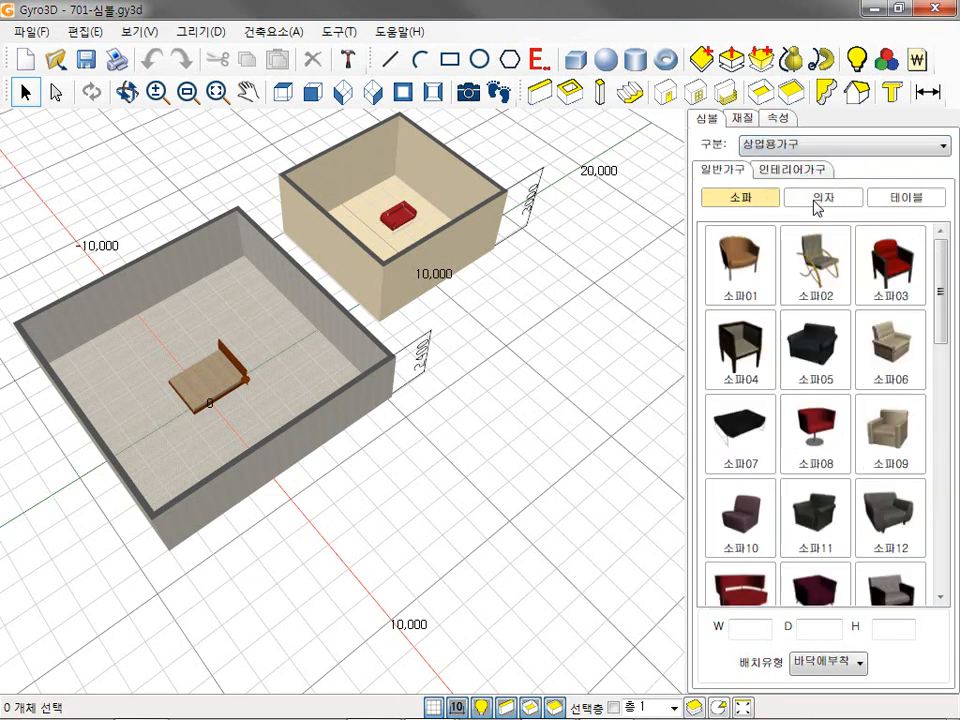
pyautogui.click(836, 150)
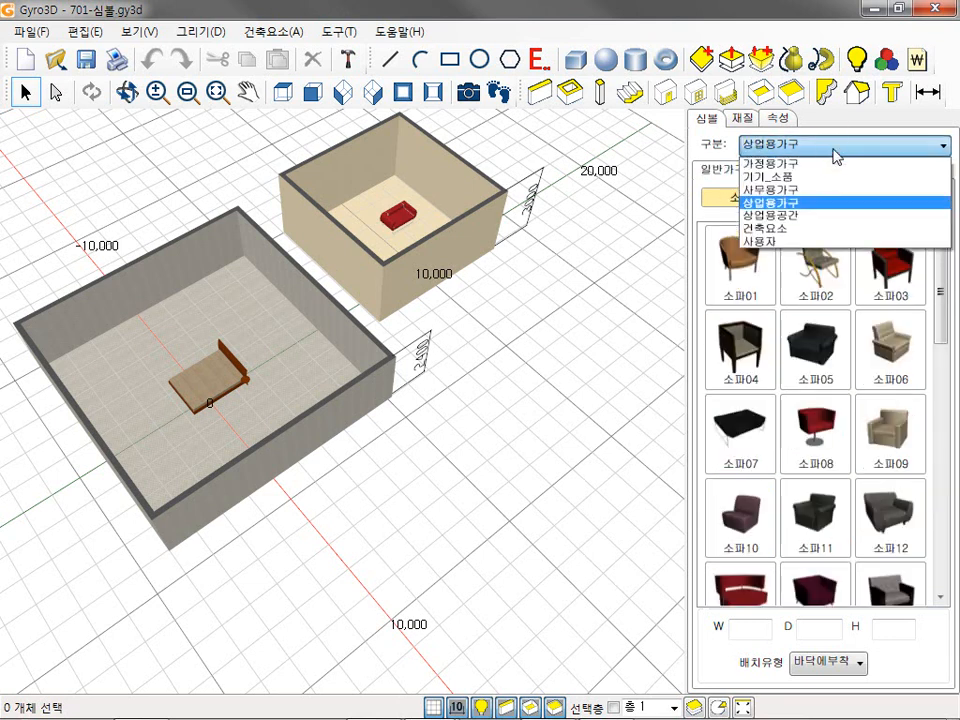
pyautogui.click(813, 218)
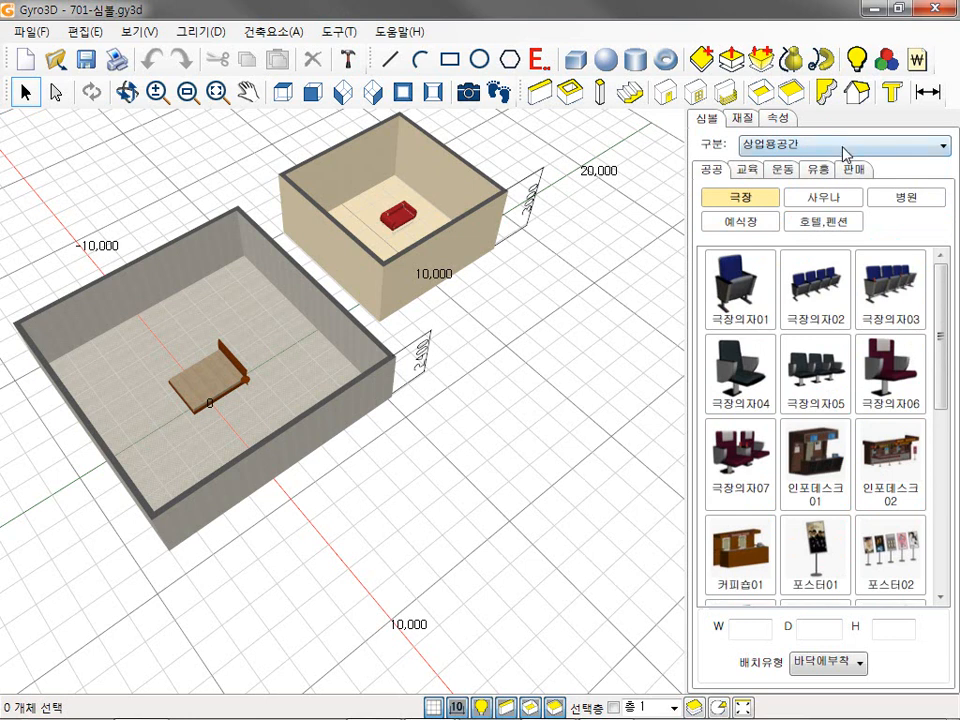
pyautogui.click(845, 150)
pyautogui.click(807, 231)
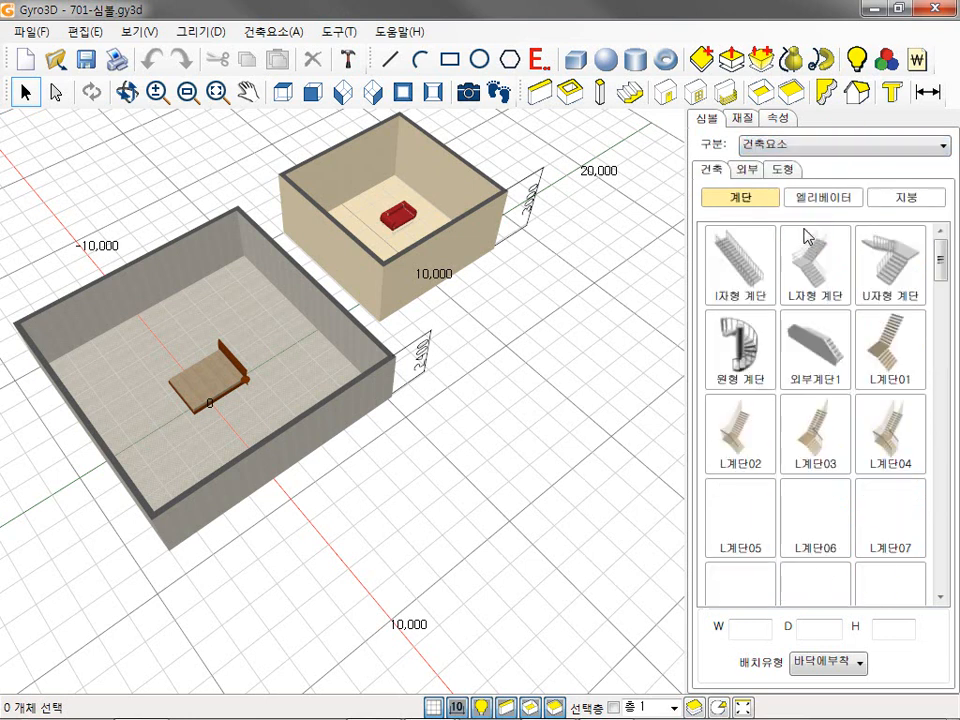
pyautogui.click(724, 145)
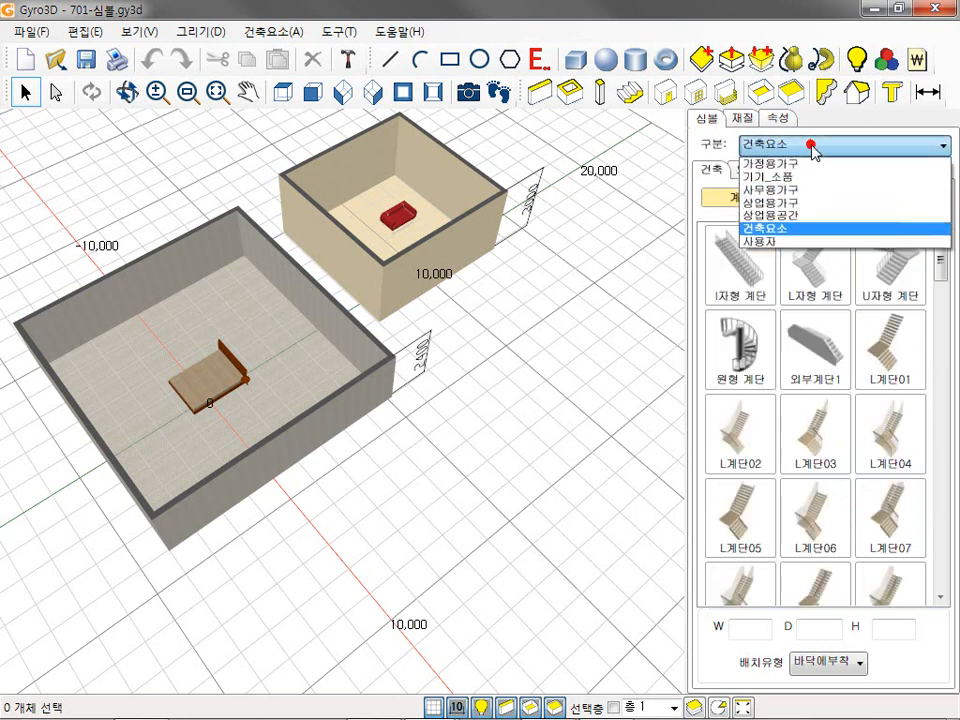
pyautogui.click(800, 241)
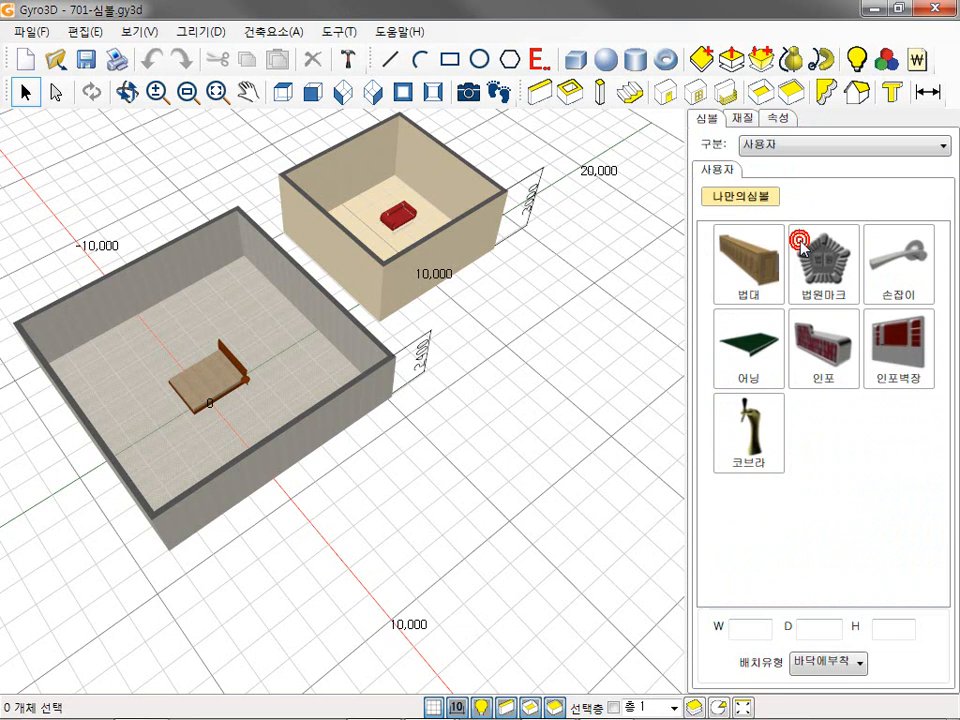
pyautogui.click(808, 145)
pyautogui.click(808, 163)
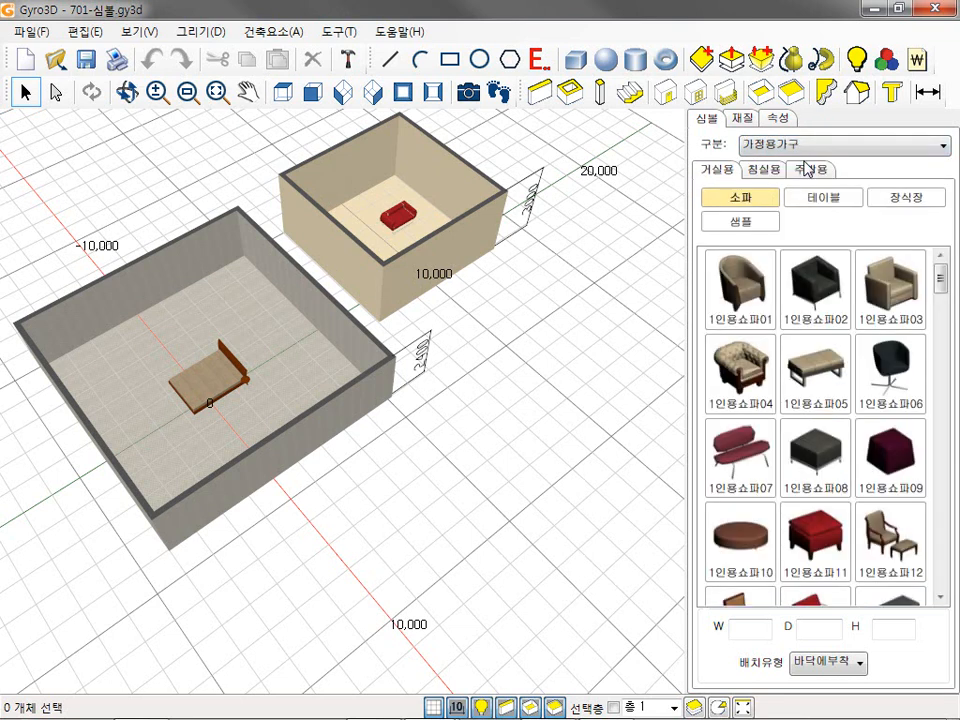
# - Place two 침대07 beds from the 침실용 group side by side on the empty grid near the 10,000 mark
pyautogui.moveTo(552, 376); pyautogui.dragTo(495, 292, button='middle')
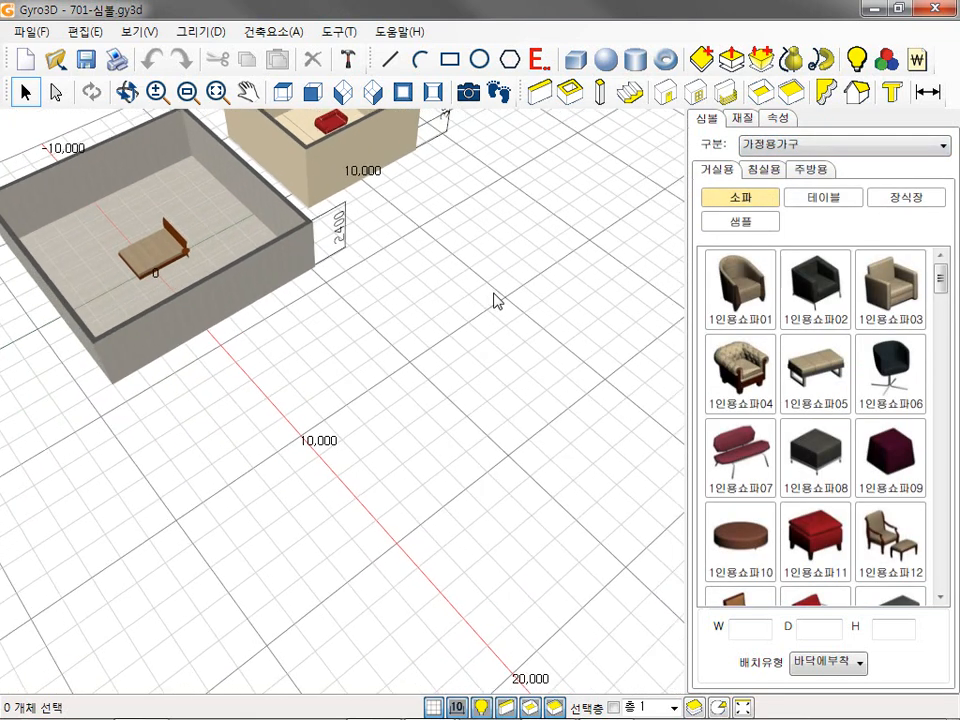
pyautogui.moveTo(495, 292); pyautogui.dragTo(270, 509, button='right')
pyautogui.click(489, 433)
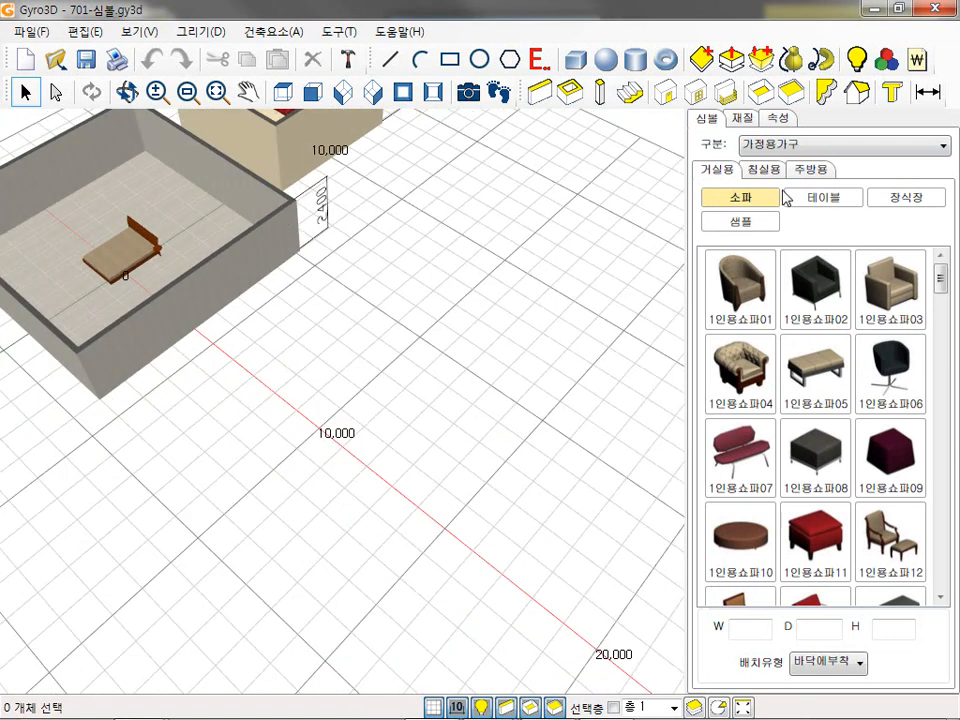
pyautogui.click(763, 171)
pyautogui.click(747, 443)
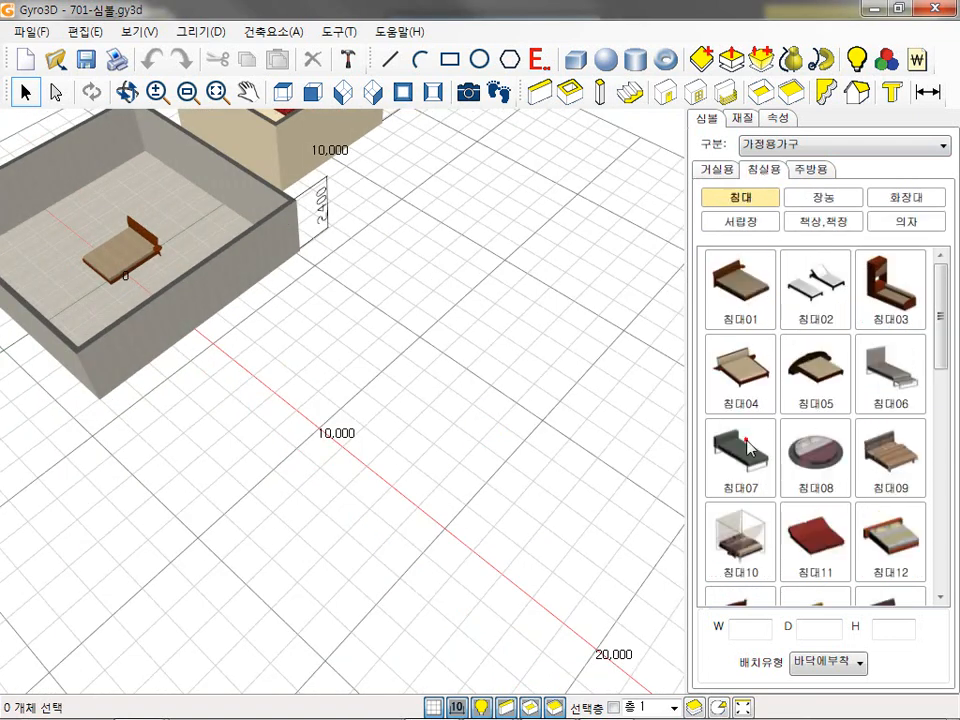
pyautogui.click(278, 398)
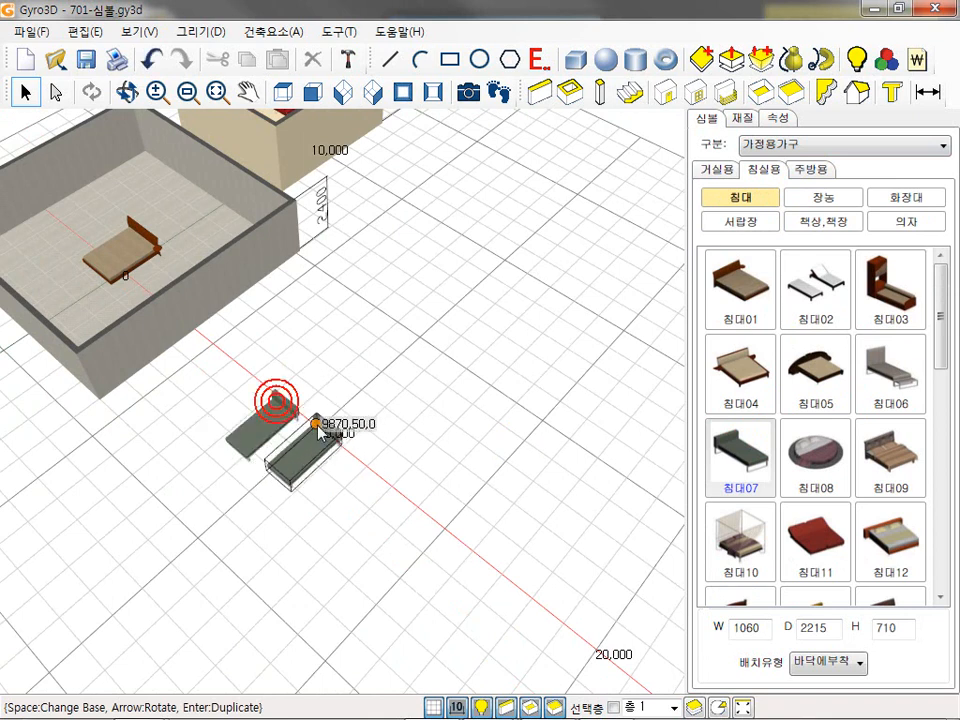
pyautogui.click(297, 418)
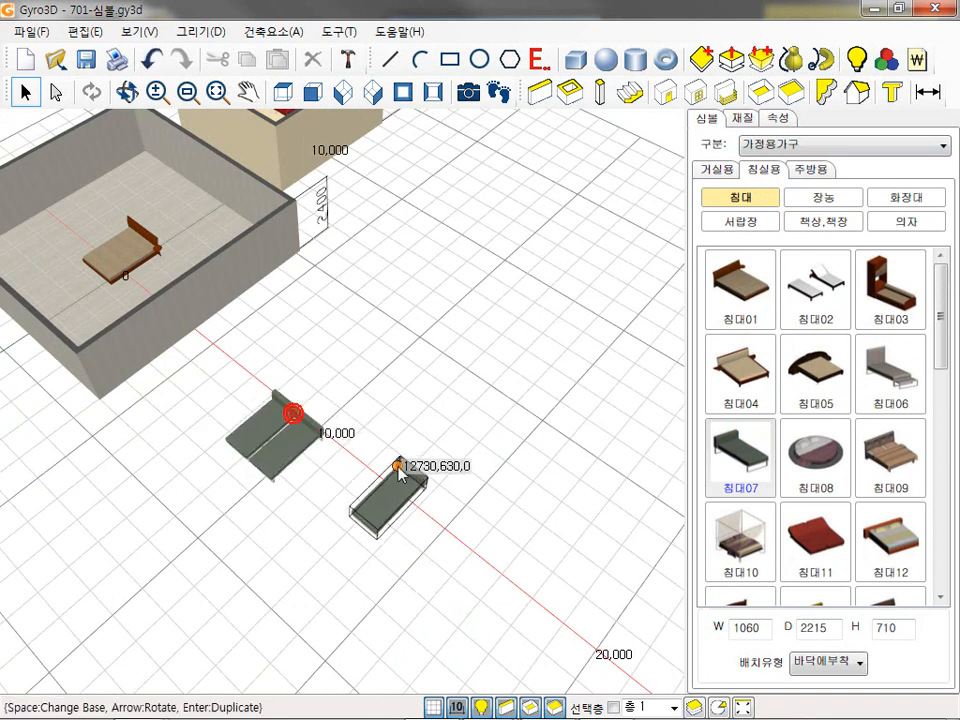
# - Place another 침대07 bed farther back, duplicate it edge to edge into a row of seven, and end the placement
pyautogui.click(370, 317)
pyautogui.press('Return')
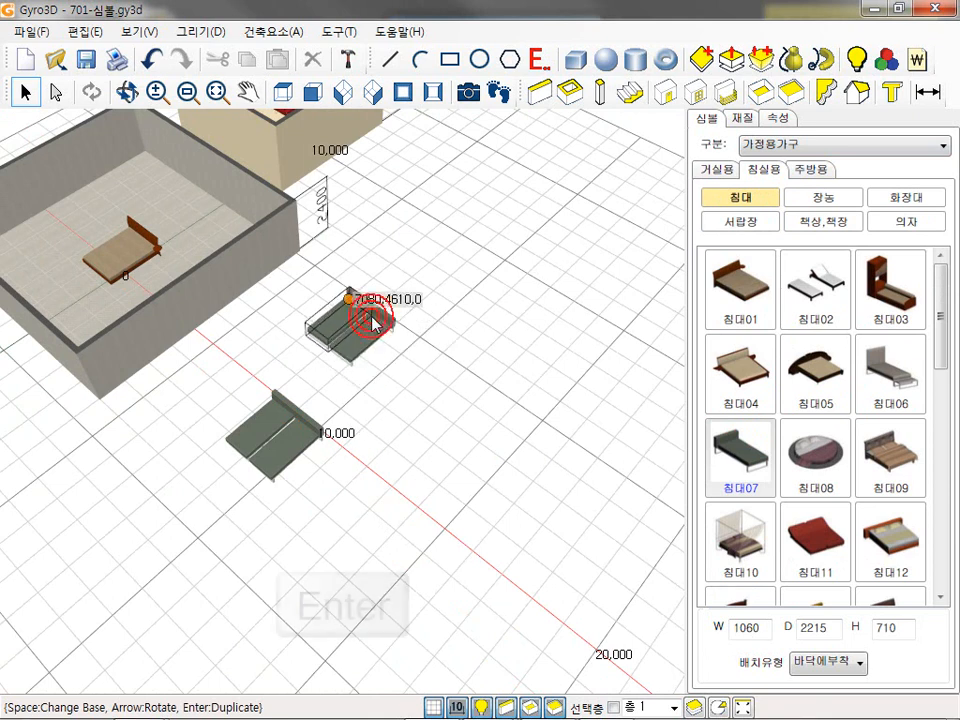
pyautogui.press('Return')
pyautogui.press('Return')
pyautogui.press('Return')
pyautogui.press('Return')
pyautogui.press('Return')
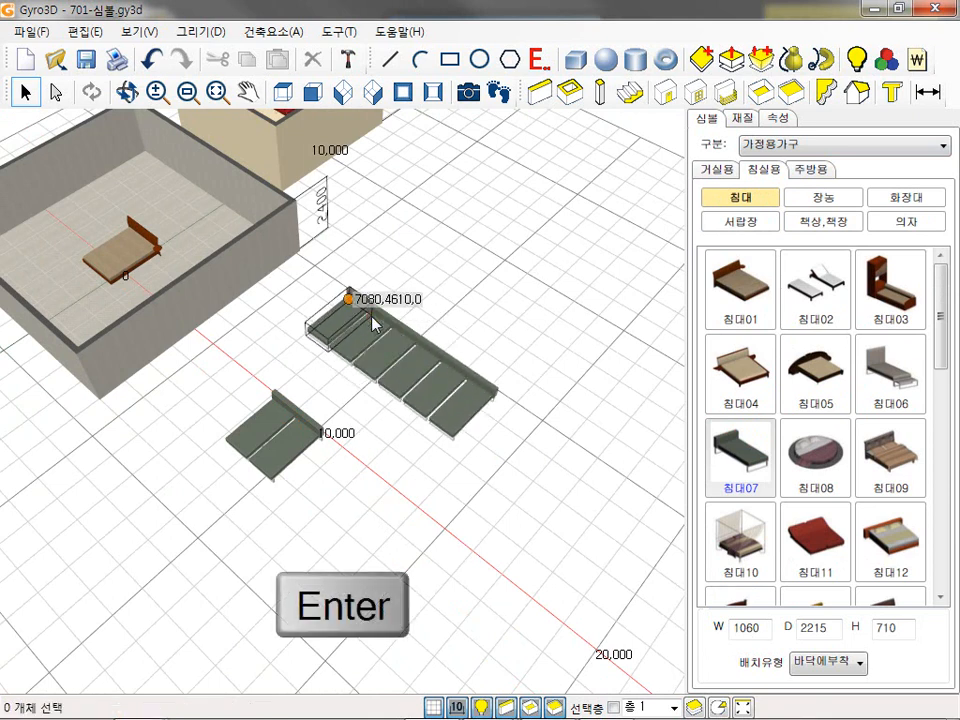
pyautogui.rightClick(440, 280)
# - Undo the placement of all the 침대07 beds outside the rooms
pyautogui.click(151, 61)
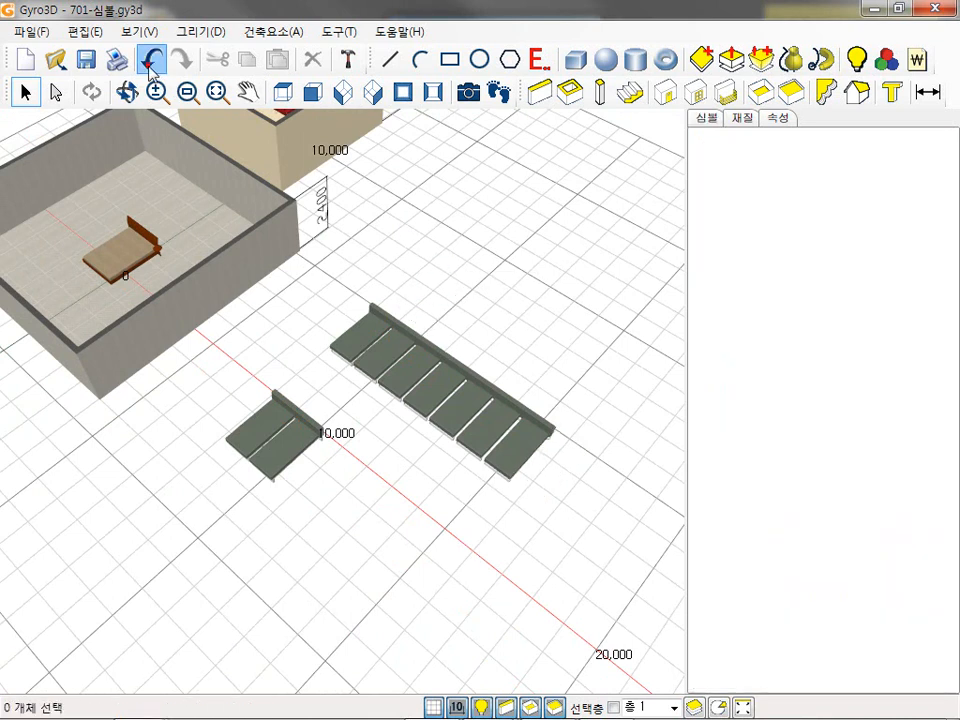
pyautogui.click(151, 61)
pyautogui.click(151, 61)
pyautogui.click(151, 61)
pyautogui.click(151, 61)
pyautogui.click(150, 62)
pyautogui.click(150, 62)
pyautogui.click(150, 62)
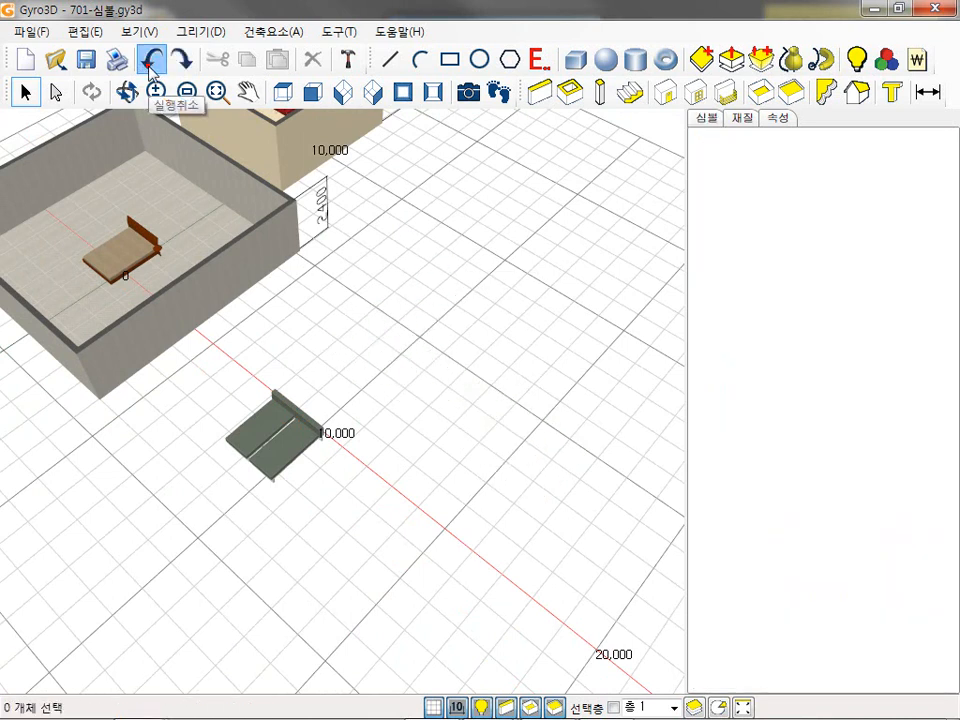
pyautogui.click(150, 62)
pyautogui.click(150, 62)
pyautogui.click(375, 377)
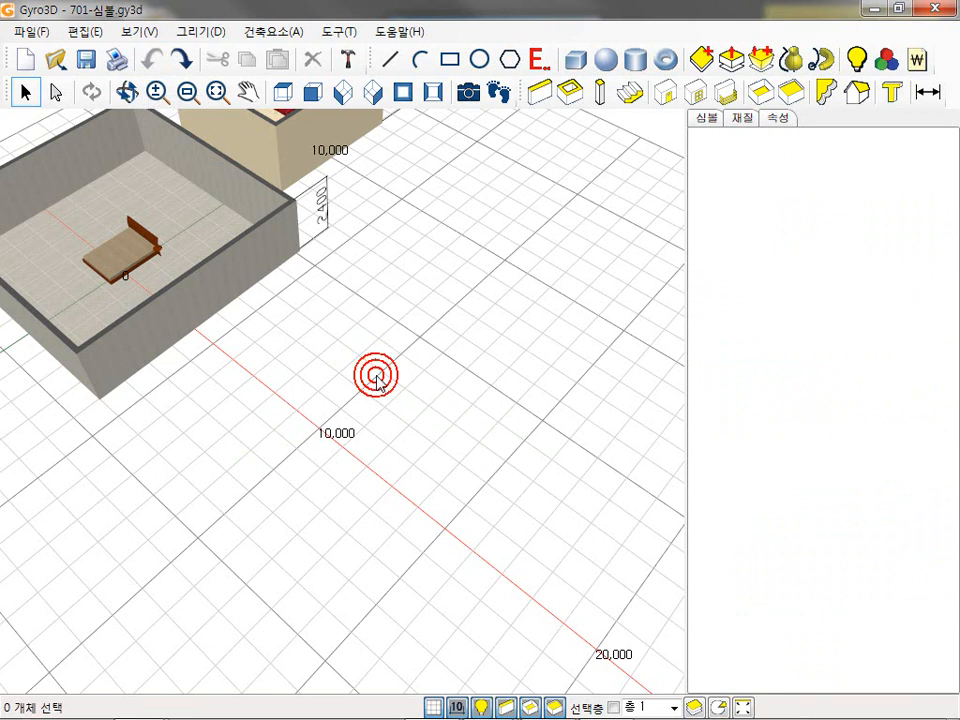
# - Place three separate 침대07 beds from the 침실용 group on the empty grid around the 10,000 mark and end the placement
pyautogui.moveTo(376, 377); pyautogui.dragTo(493, 293, button='middle')
pyautogui.scroll(5, 493, 293)
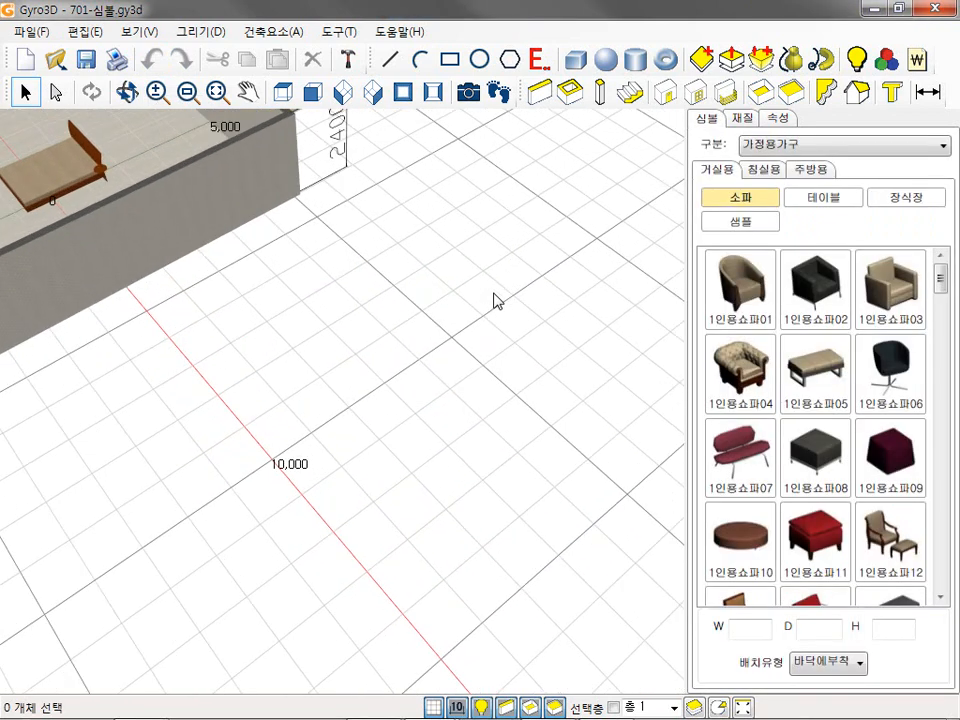
pyautogui.click(767, 169)
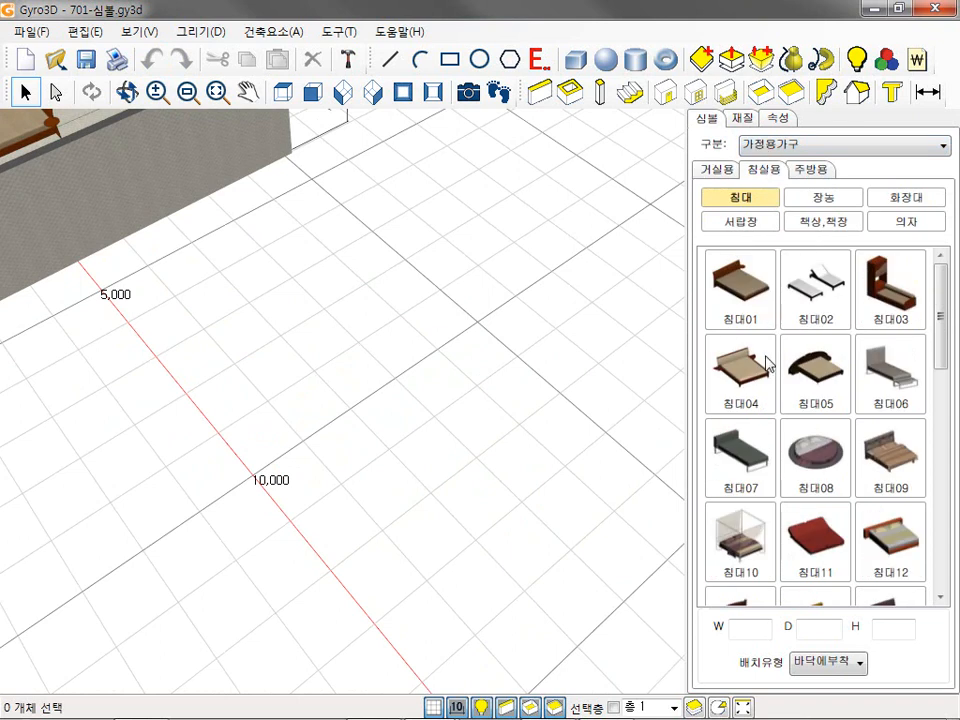
pyautogui.click(726, 453)
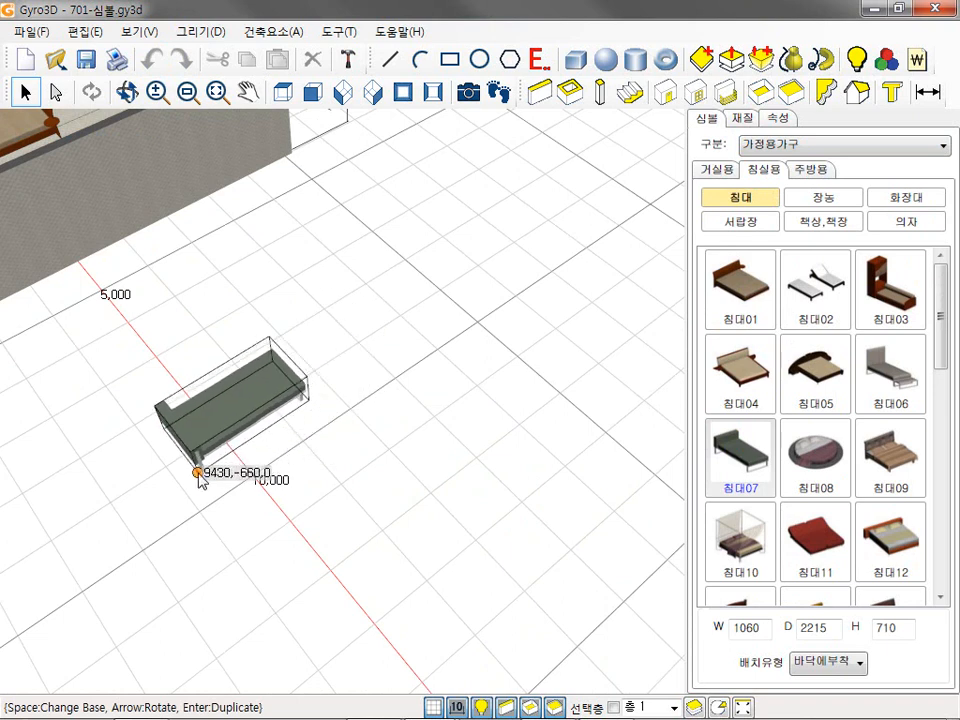
pyautogui.click(199, 472)
pyautogui.click(339, 285)
pyautogui.click(490, 252)
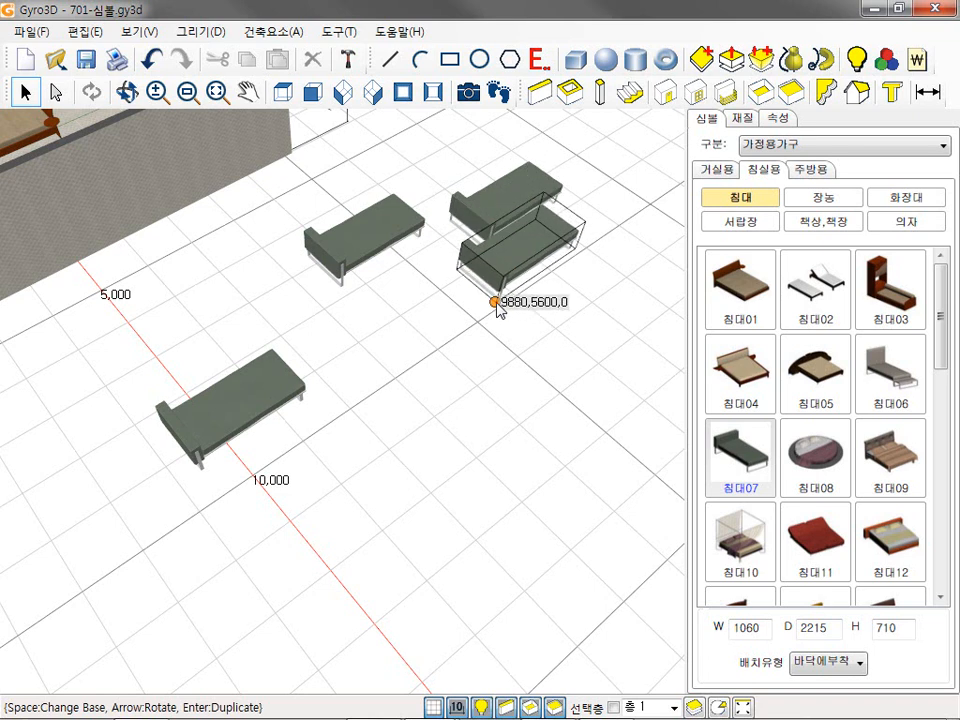
pyautogui.press('Escape')
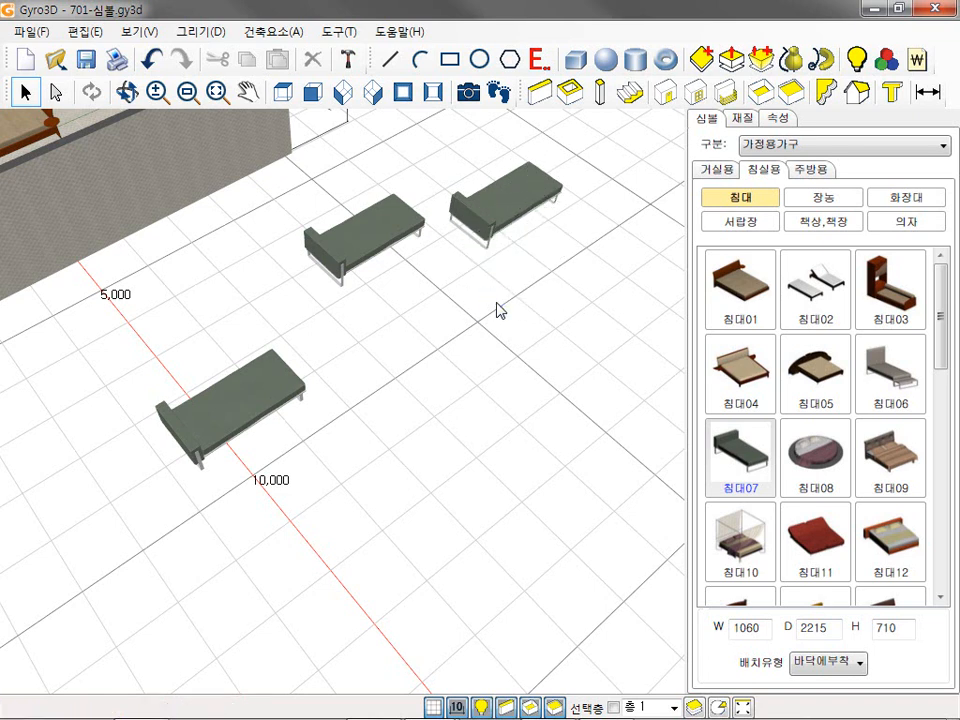
# - Start placing another 침대07 bed near the 15,000 mark and rotate it in quarter turns in both directions
pyautogui.scroll(-4, 471, 401)
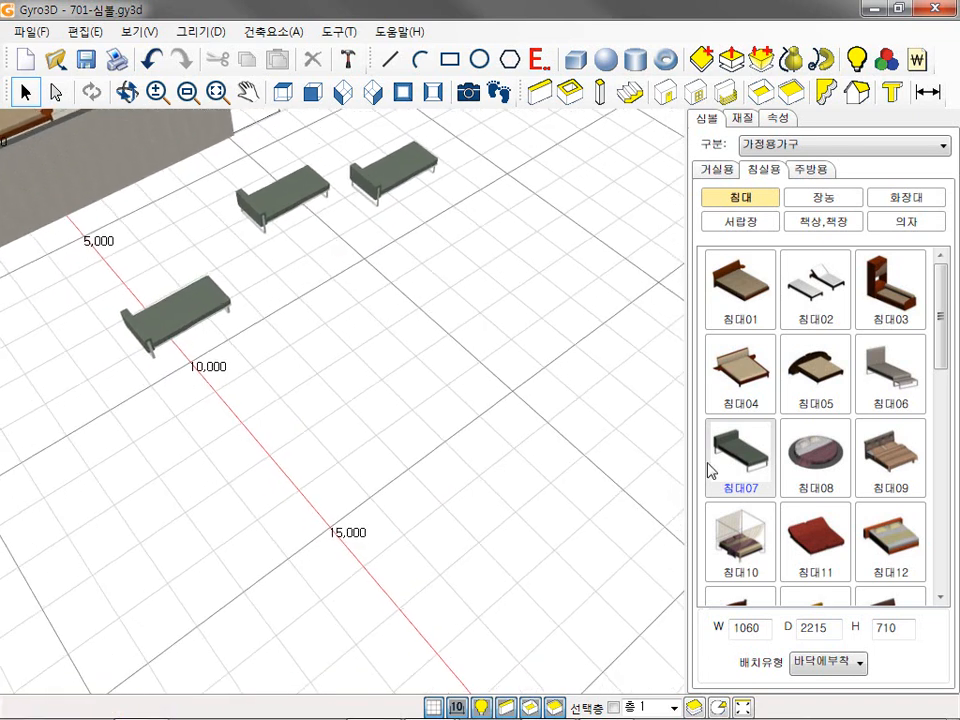
pyautogui.click(748, 461)
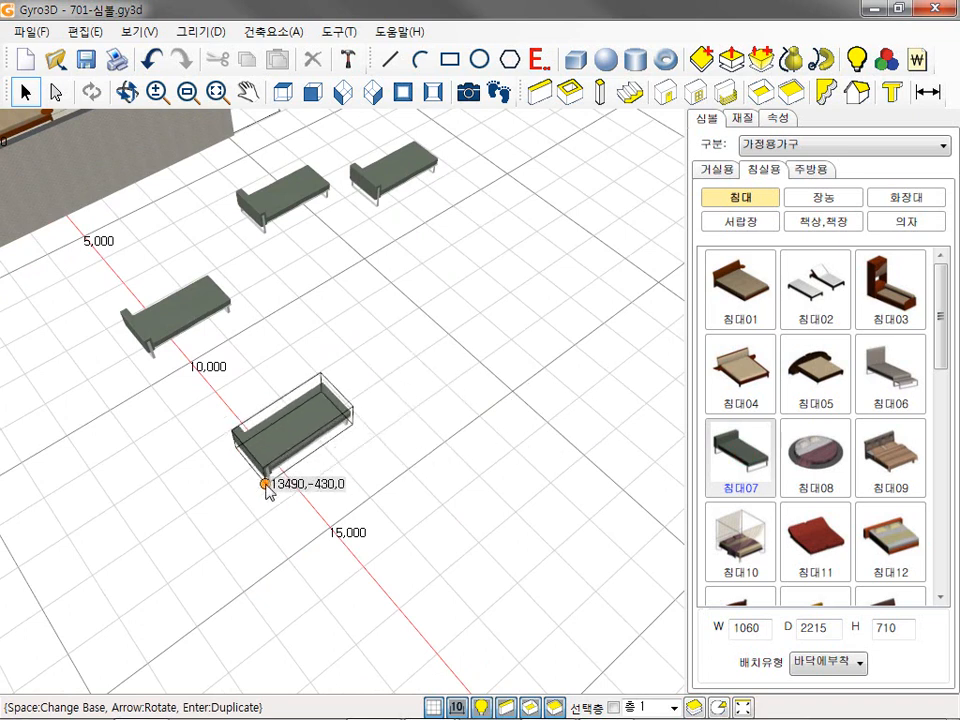
pyautogui.press('Right')
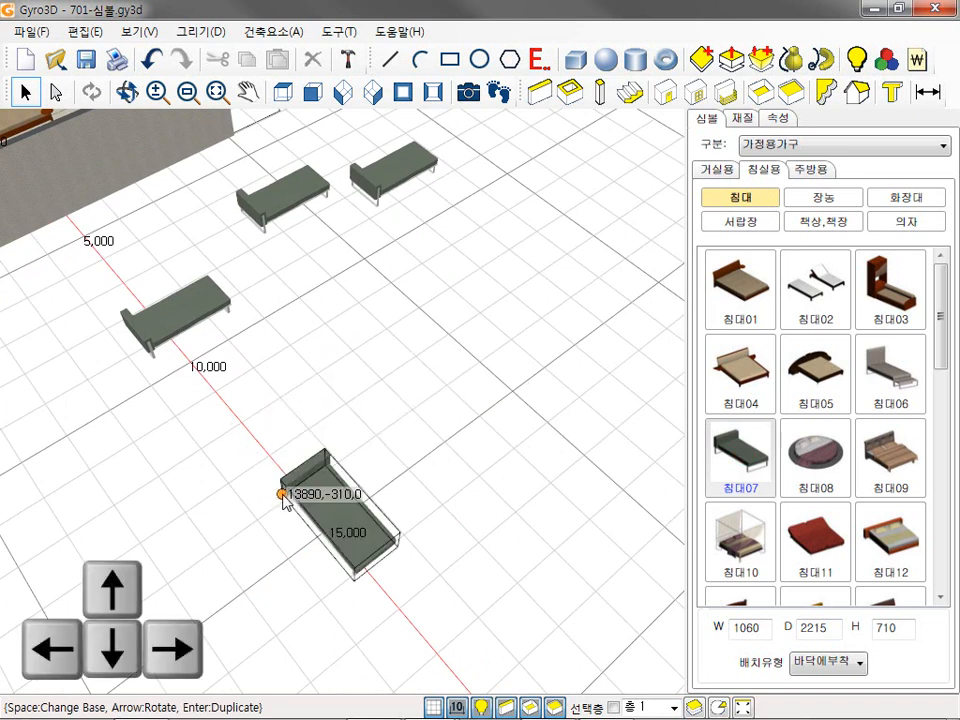
pyautogui.press('Right')
pyautogui.press('Right')
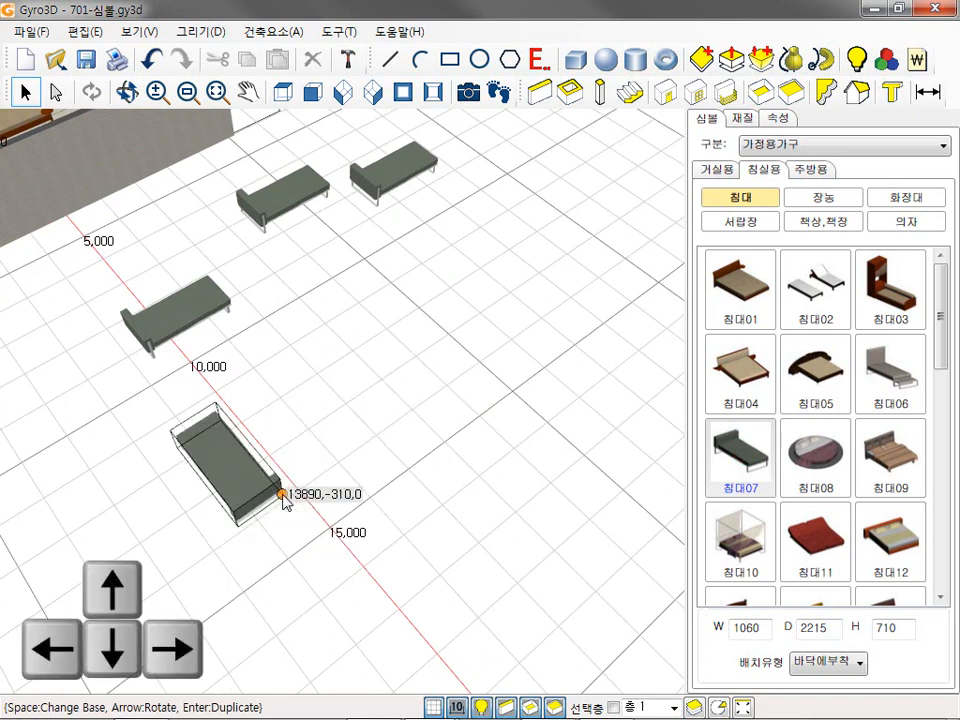
pyautogui.press('Right')
pyautogui.press('Right')
pyautogui.press('Right')
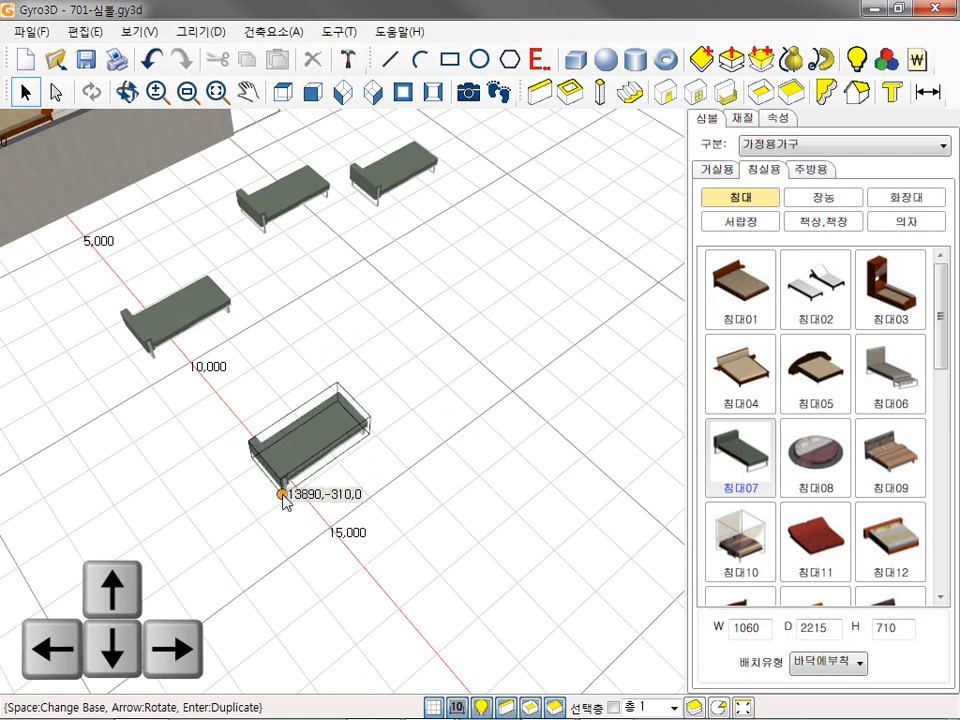
pyautogui.press('Left')
pyautogui.press('Left')
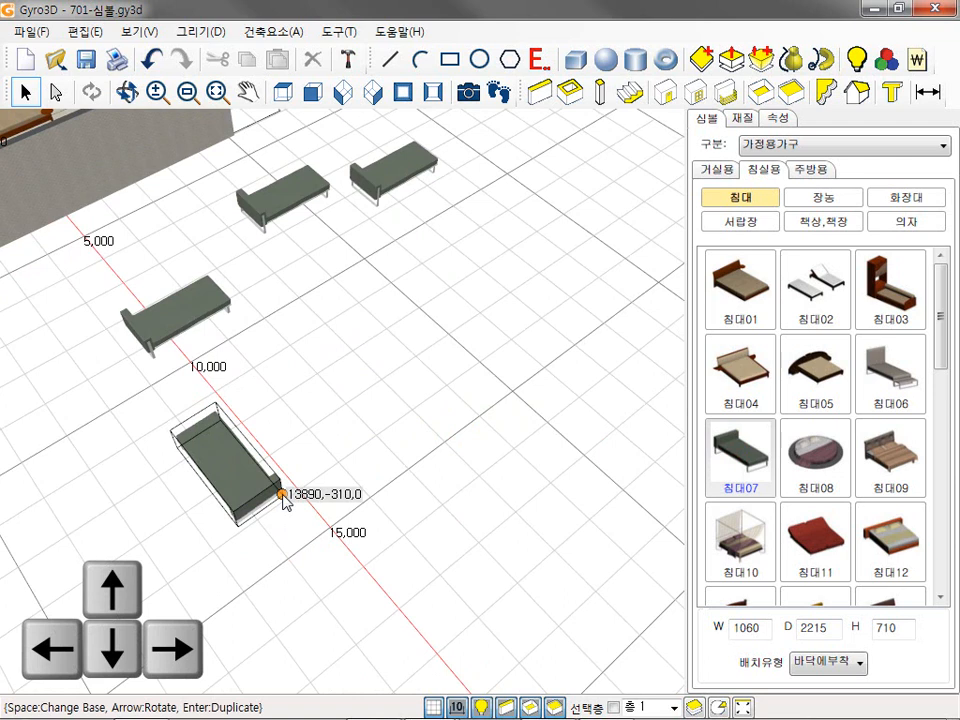
pyautogui.press('Right')
# - Cycle the bed's base point through its corners and place the bed corner to corner with the one beside the 10,000 mark
pyautogui.press('space')
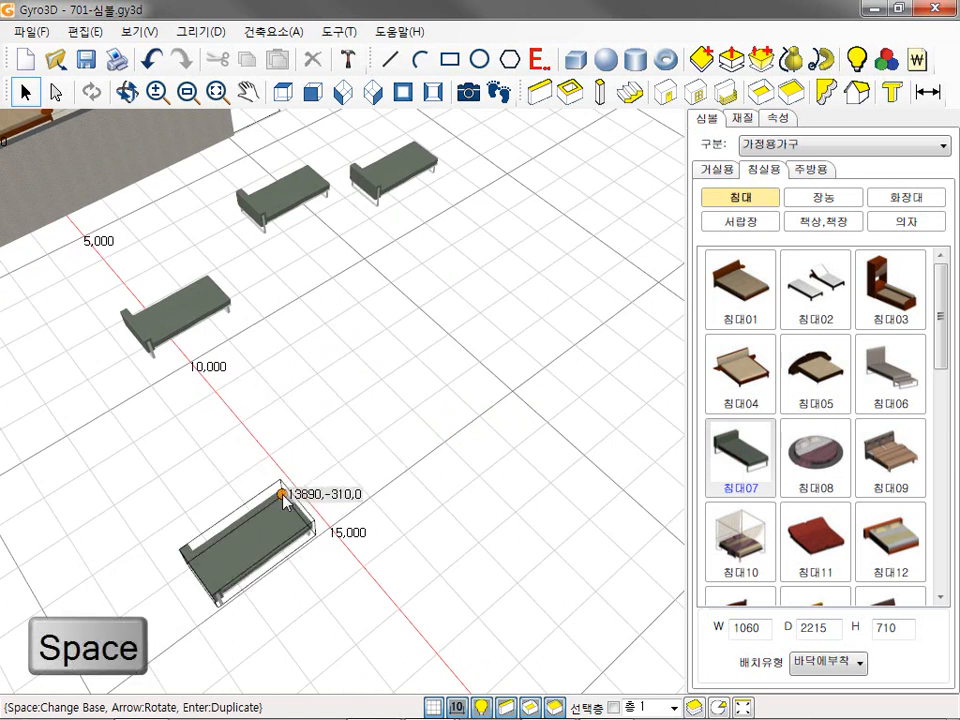
pyautogui.press('space')
pyautogui.press('space')
pyautogui.press('space')
pyautogui.press('space')
pyautogui.click(138, 335)
# - Switch the base point to another corner and place two more 침대07 beds side by side at the 10,000 mark
pyautogui.press('space')
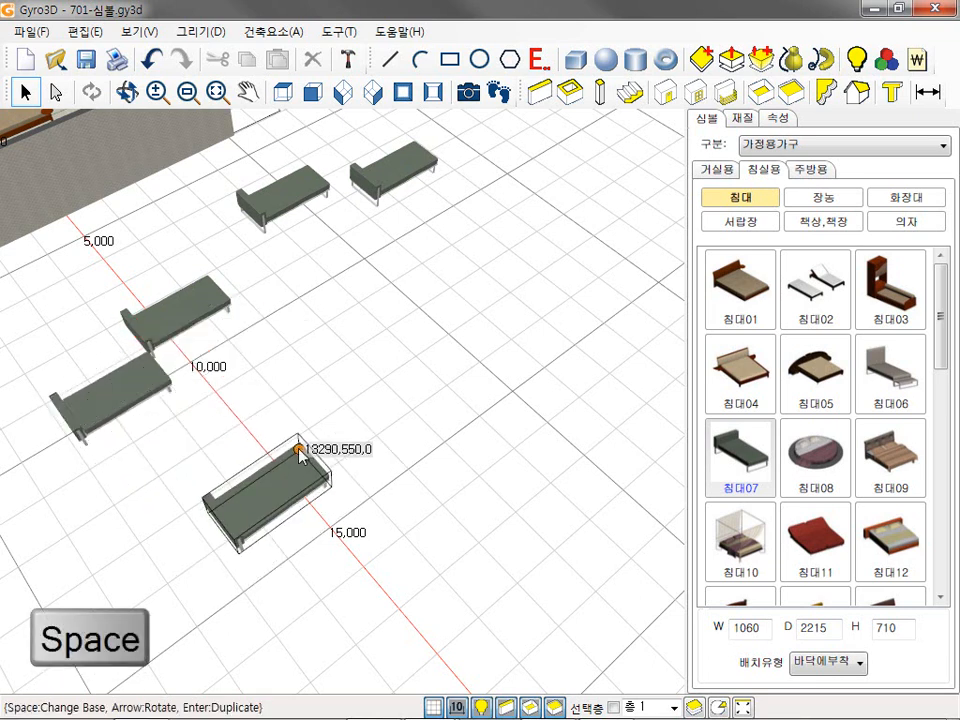
pyautogui.press('space')
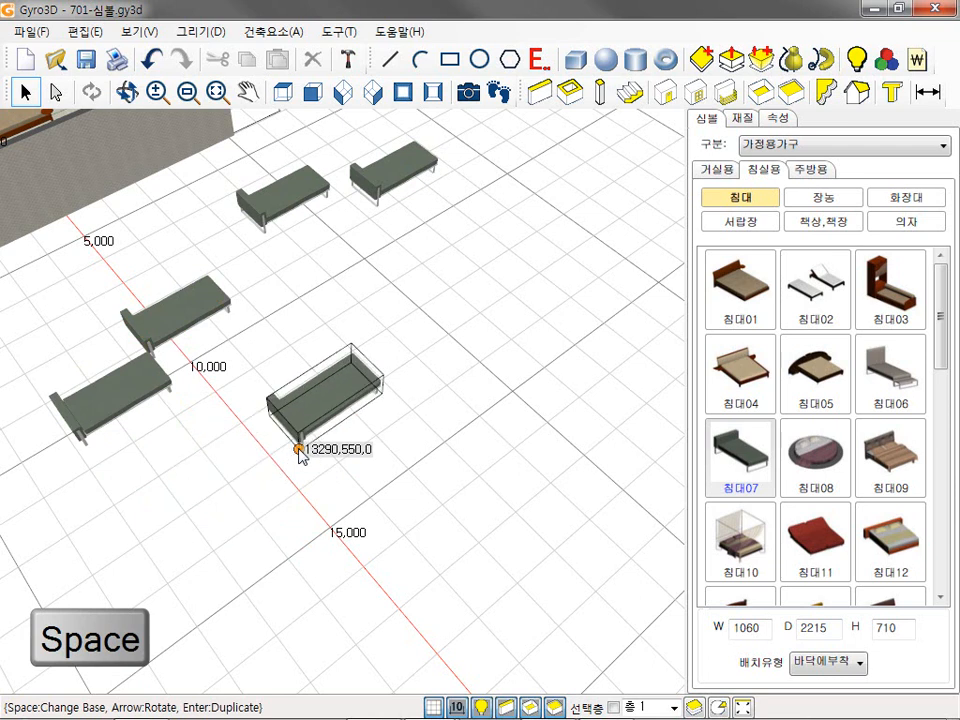
pyautogui.click(165, 391)
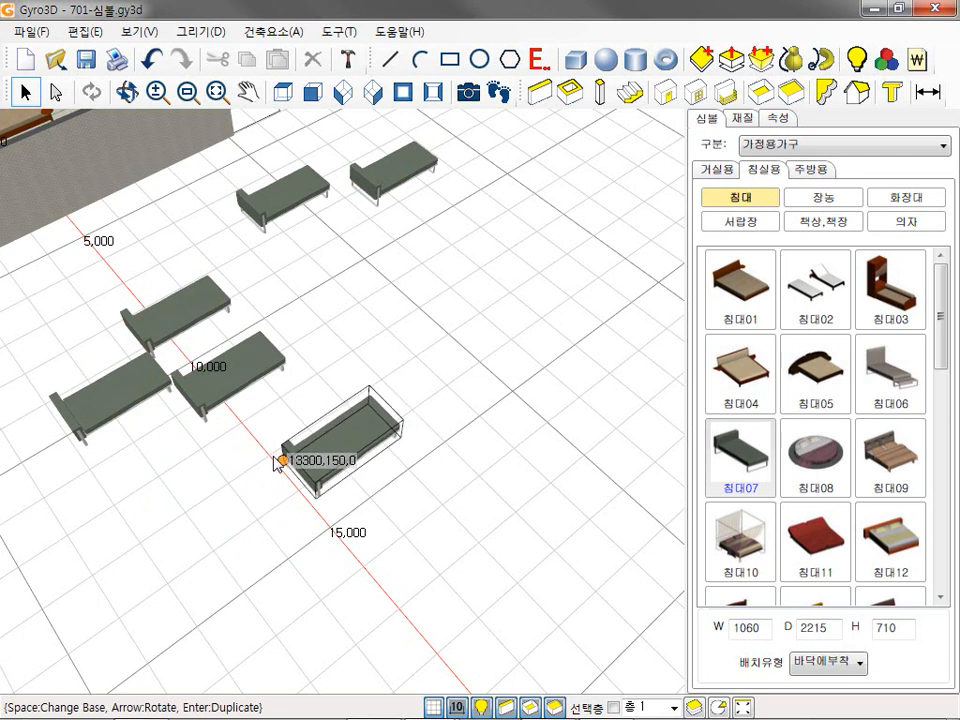
pyautogui.click(195, 405)
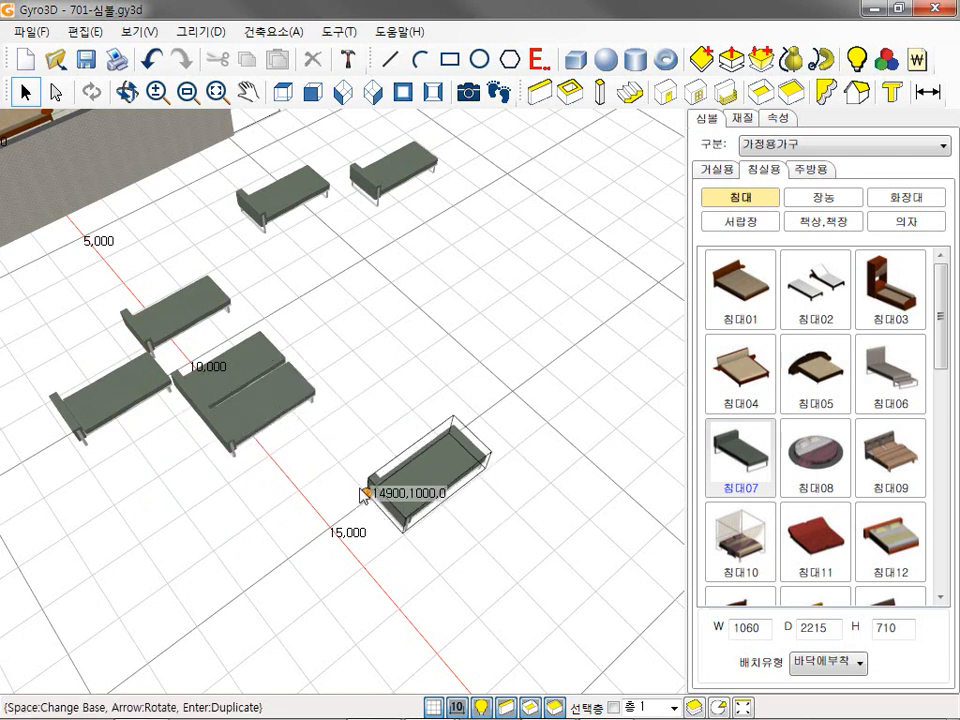
# - Set the bed symbol's W, D and H to 3000, place one near the 15,000 mark and end the placement
pyautogui.doubleClick(758, 628)
pyautogui.write('3000')
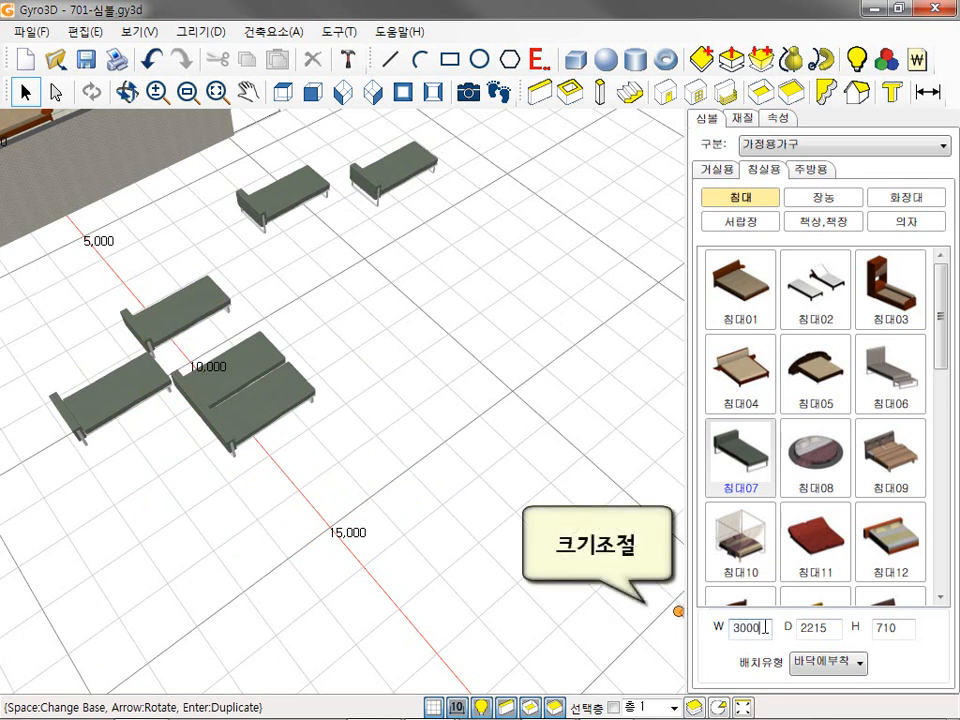
pyautogui.doubleClick(822, 627)
pyautogui.write('3000')
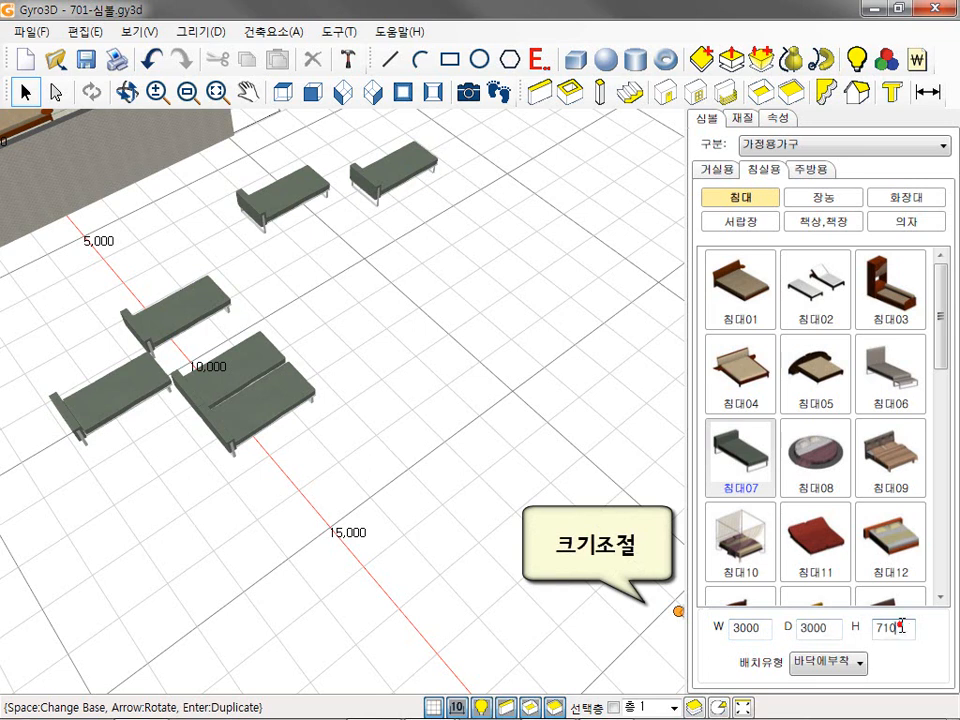
pyautogui.doubleClick(901, 627)
pyautogui.write('3000')
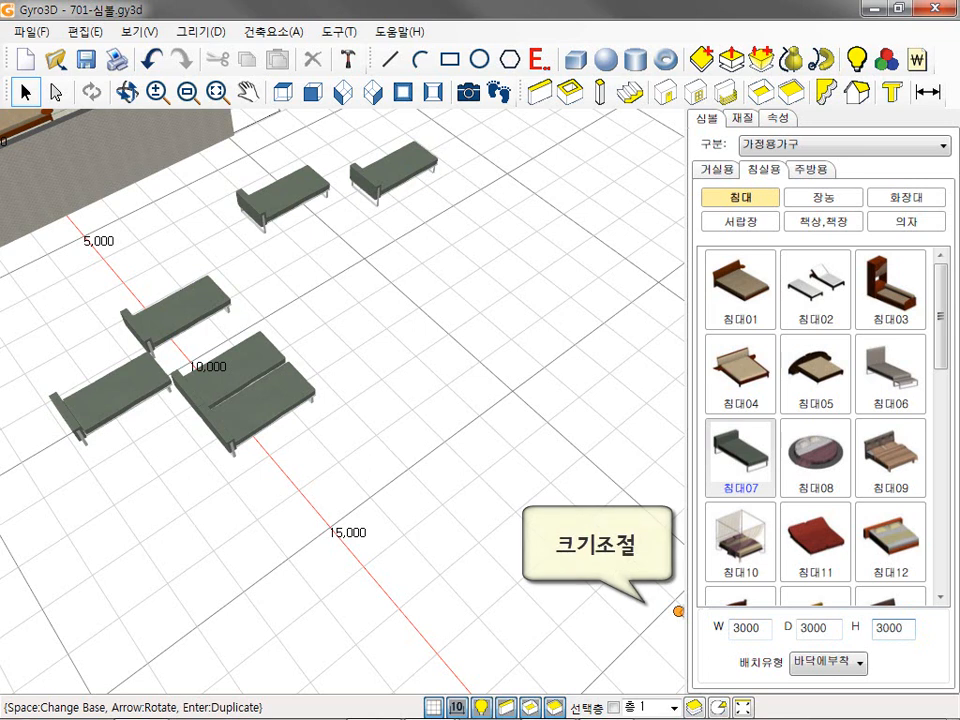
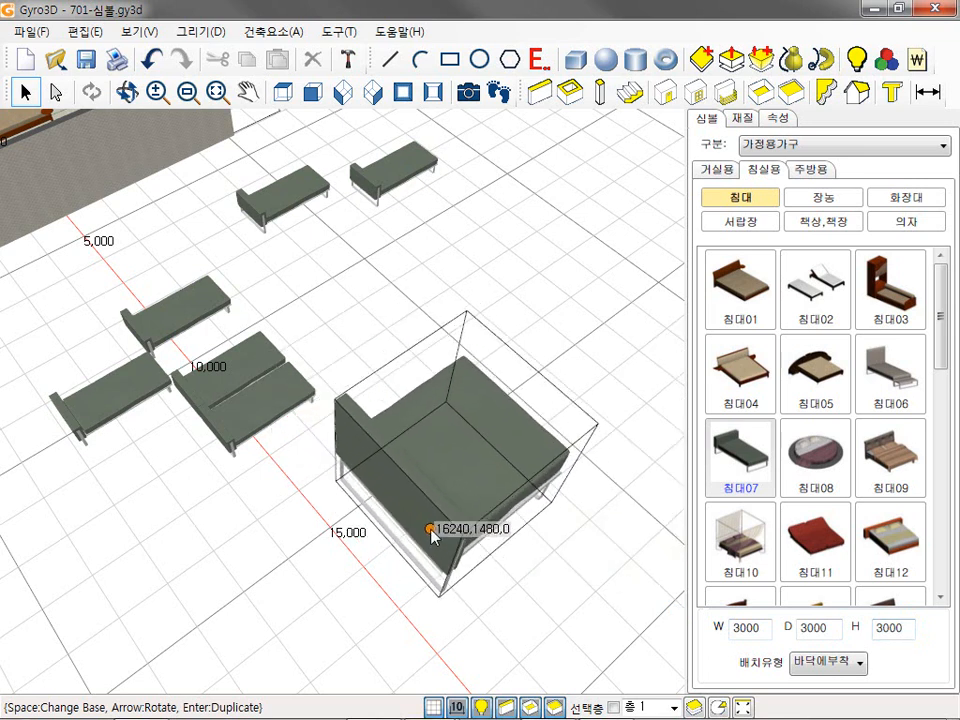
pyautogui.click(431, 530)
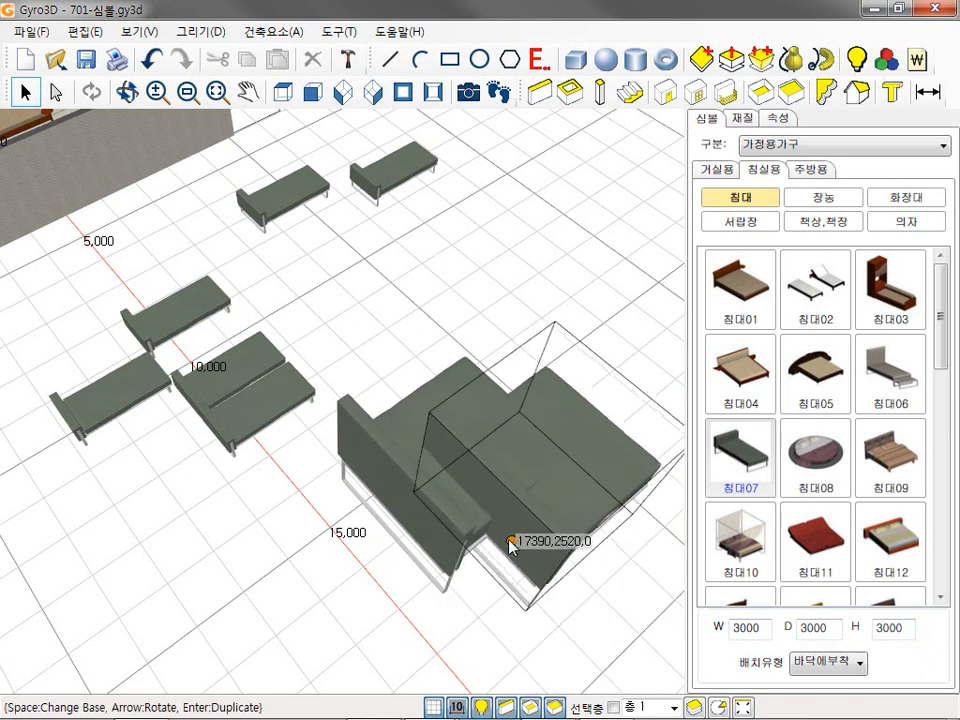
pyautogui.rightClick(508, 538)
# - Resize the placed 3000-size 침대07 bed to a width of 900, a depth of 2400 and a height of 750
pyautogui.moveTo(492, 590); pyautogui.dragTo(370, 513, button='middle')
pyautogui.scroll(-4, 370, 519)
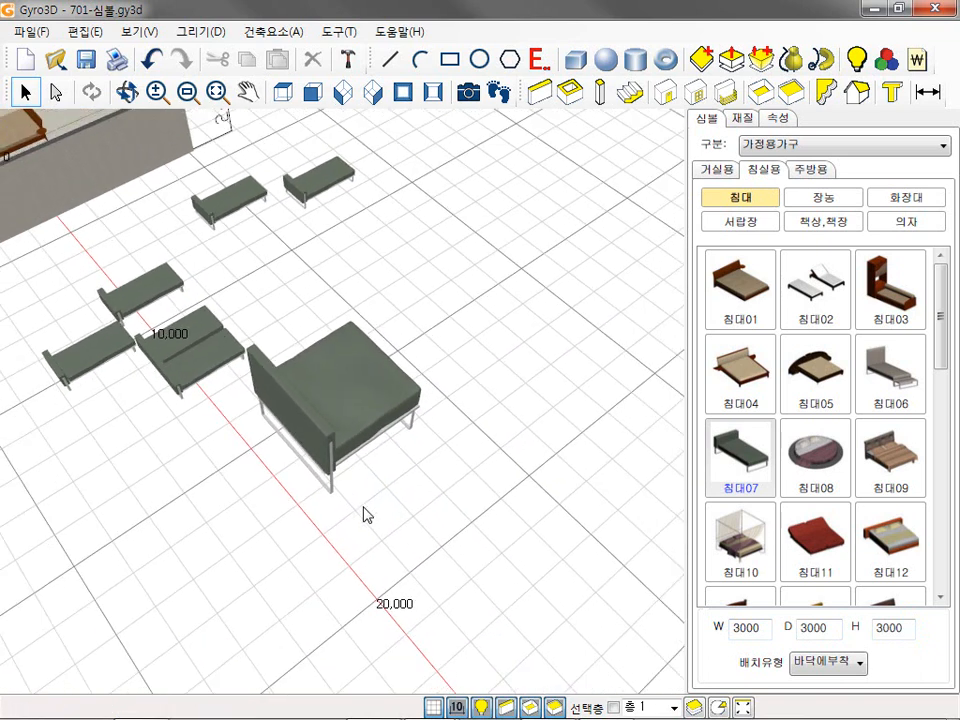
pyautogui.click(358, 408)
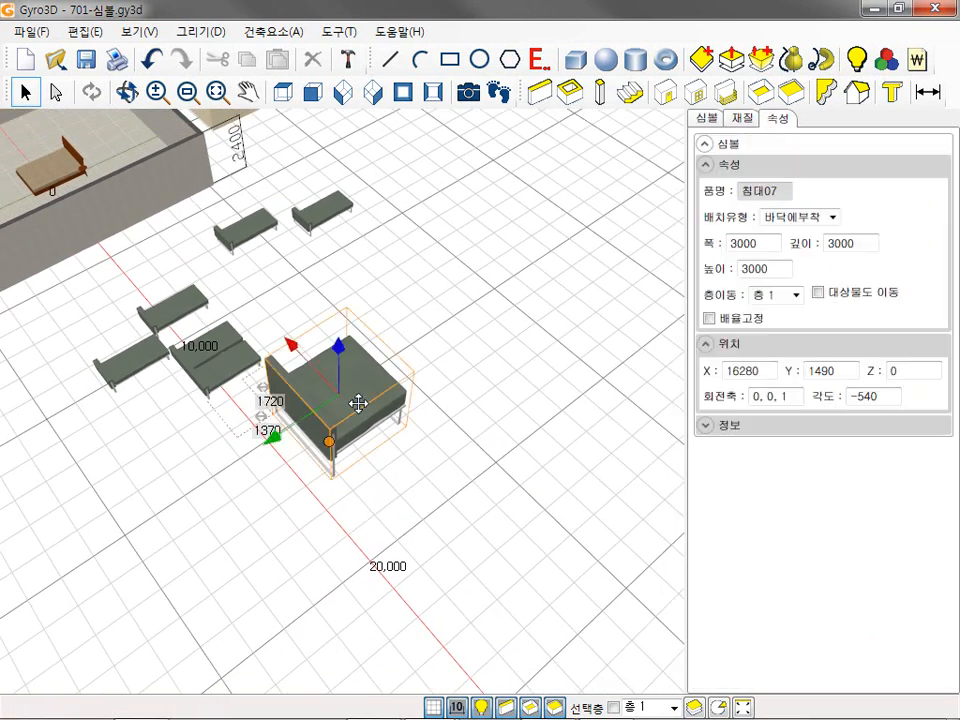
pyautogui.doubleClick(760, 245)
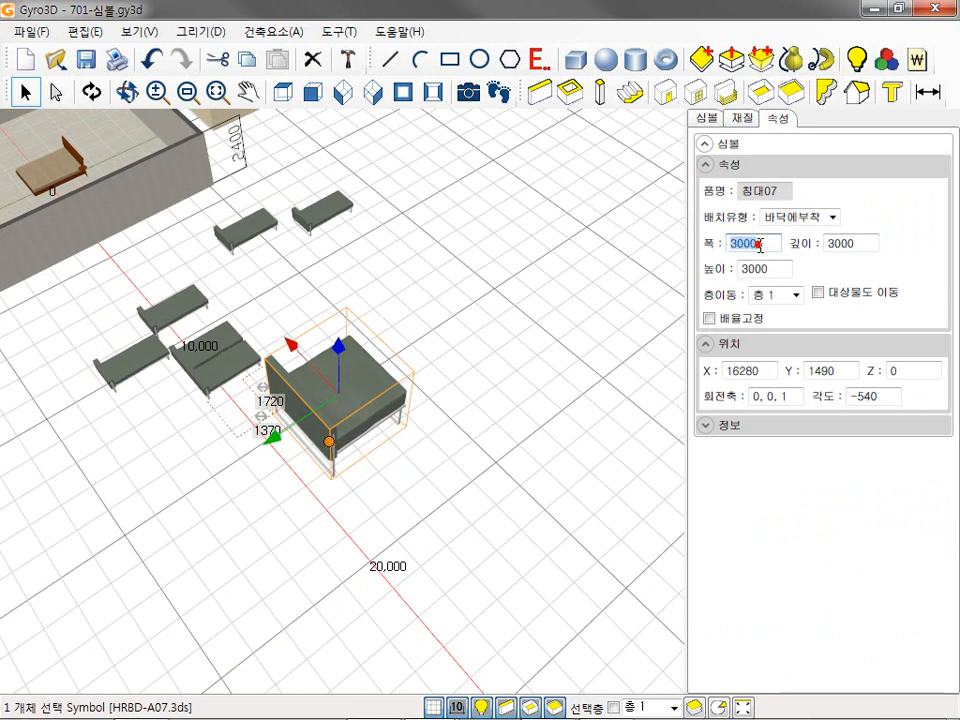
pyautogui.write('9')
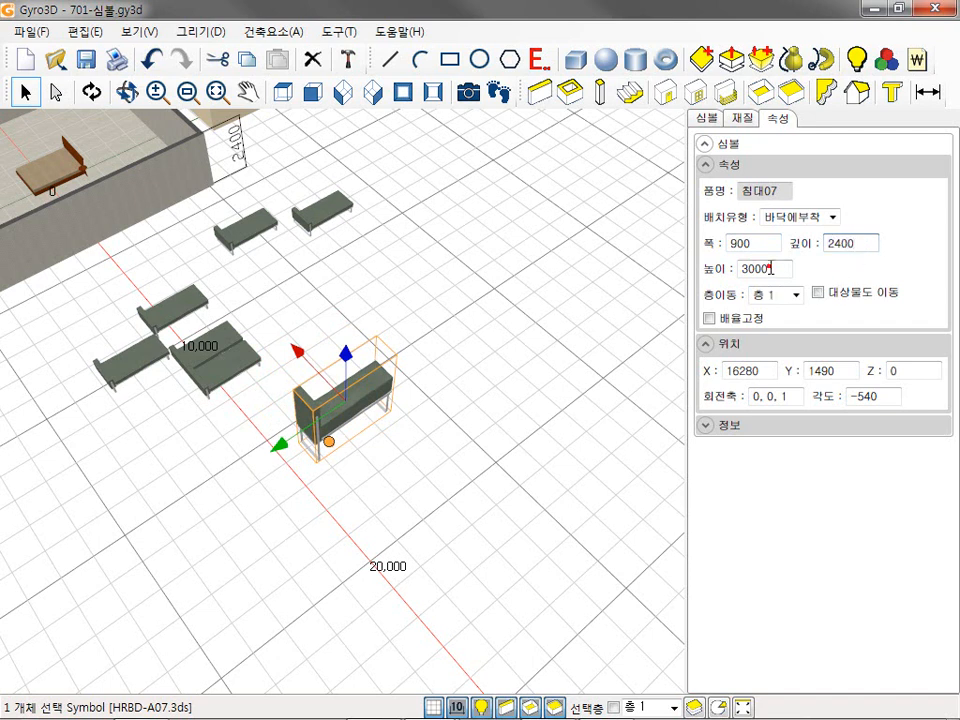
pyautogui.press('Return')
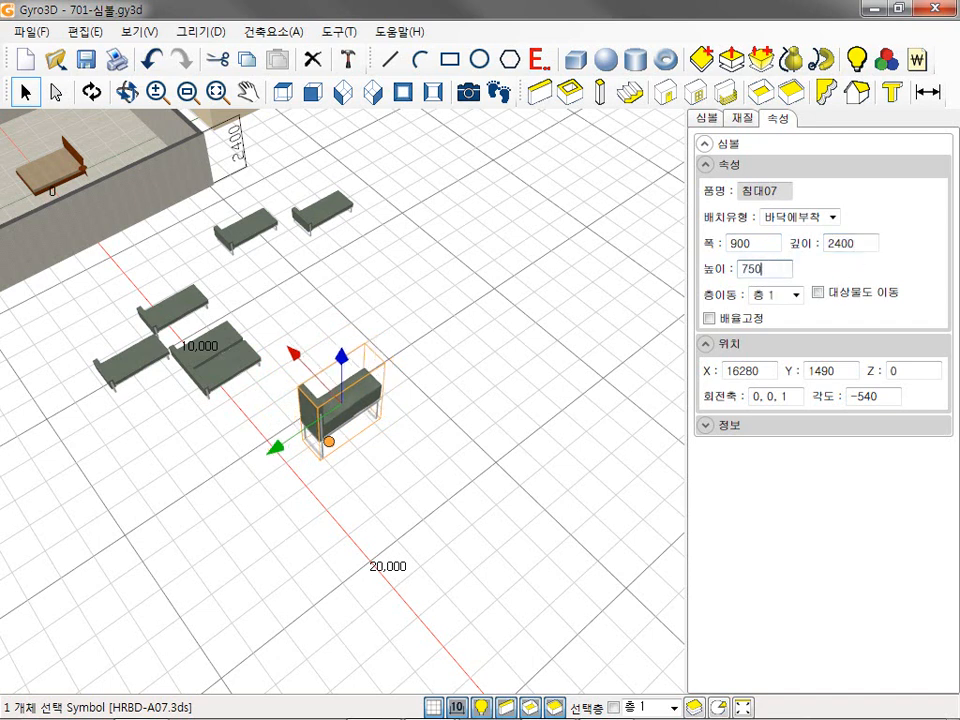
pyautogui.press('Return')
pyautogui.click(388, 478)
# - Turn on 배율고정 for the resized bed and set its width to 2400 so it scales proportionally
pyautogui.scroll(5, 389, 484)
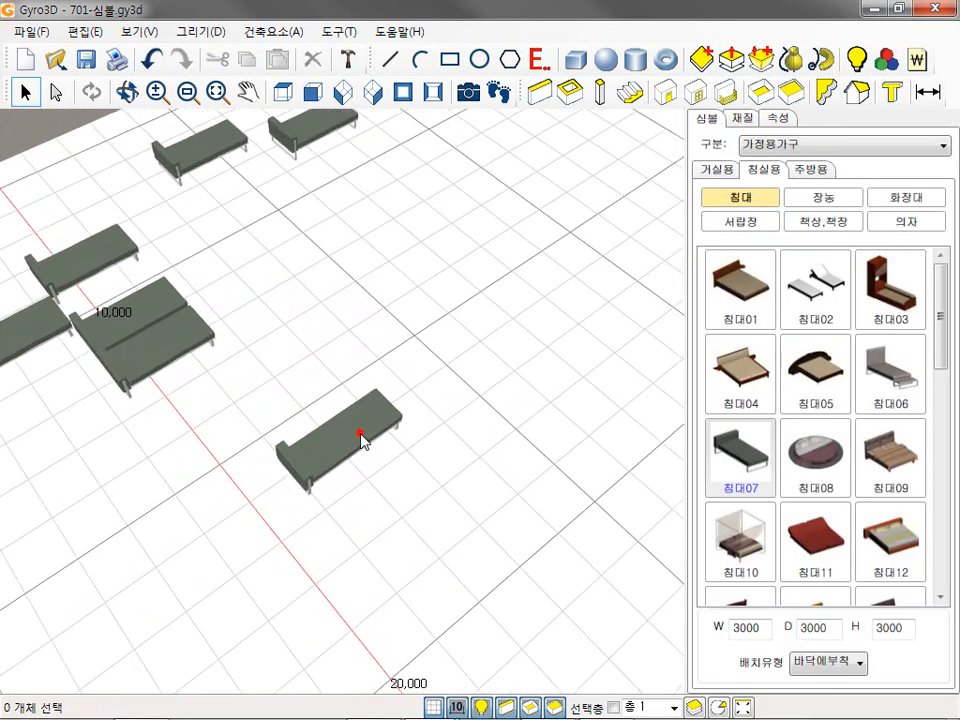
pyautogui.click(361, 437)
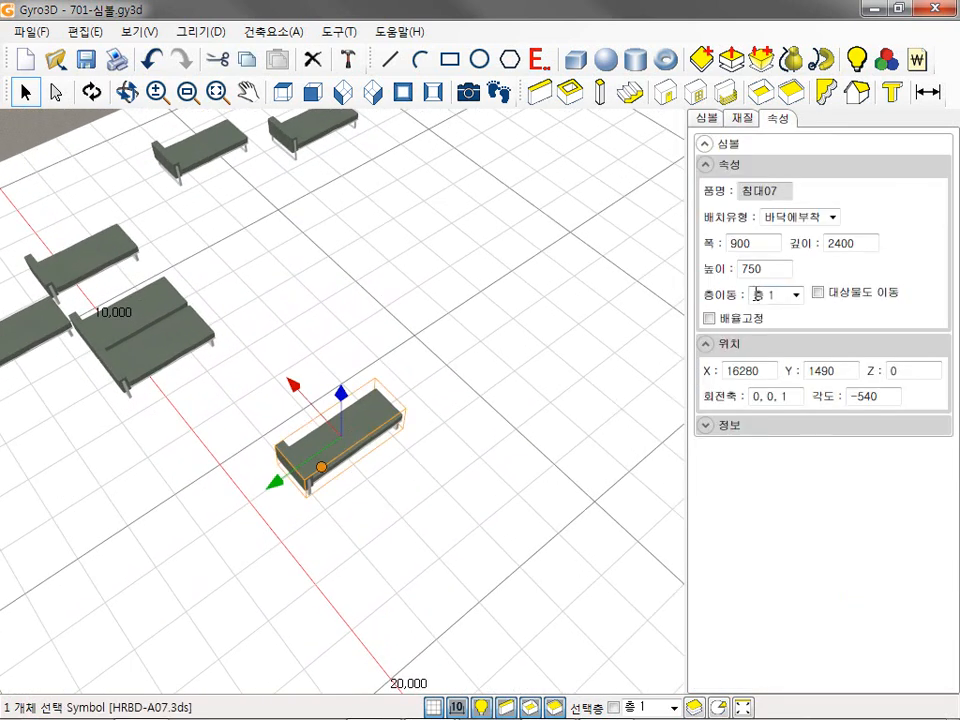
pyautogui.click(709, 319)
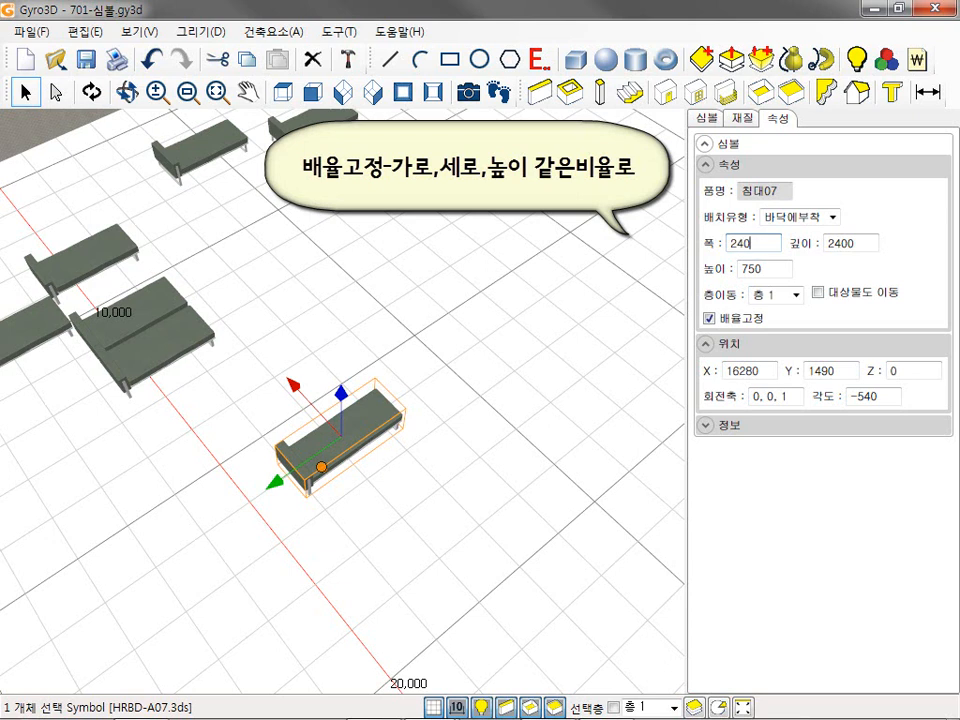
pyautogui.press('Return')
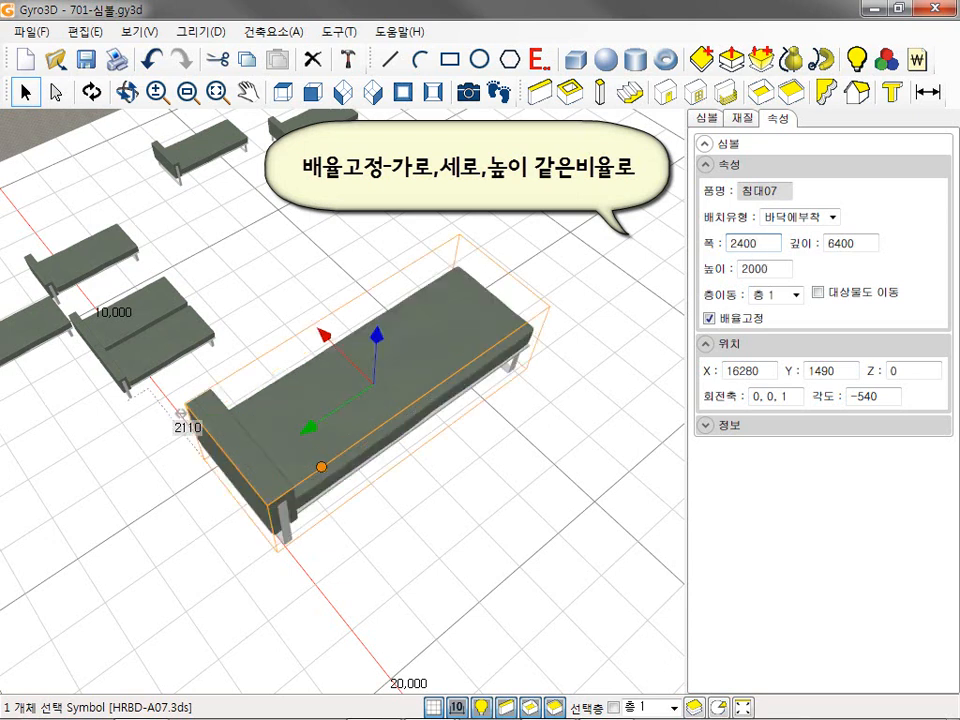
pyautogui.click(463, 497)
# - Turn off 배율고정 for the enlarged bed and set only its depth to 3000
pyautogui.click(388, 403)
pyautogui.click(712, 319)
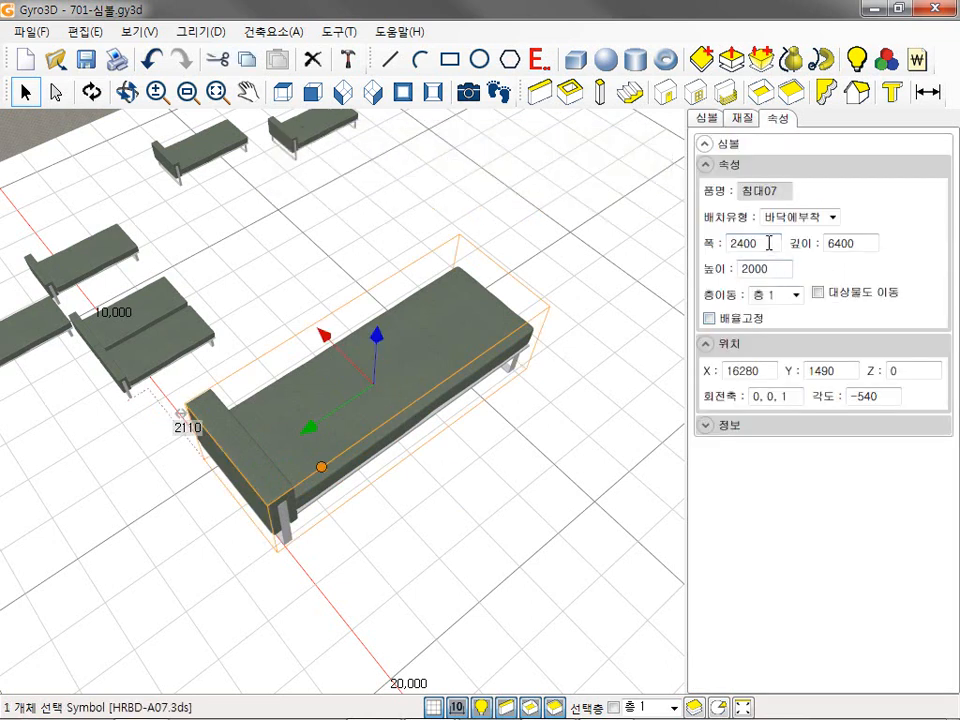
pyautogui.doubleClick(852, 241)
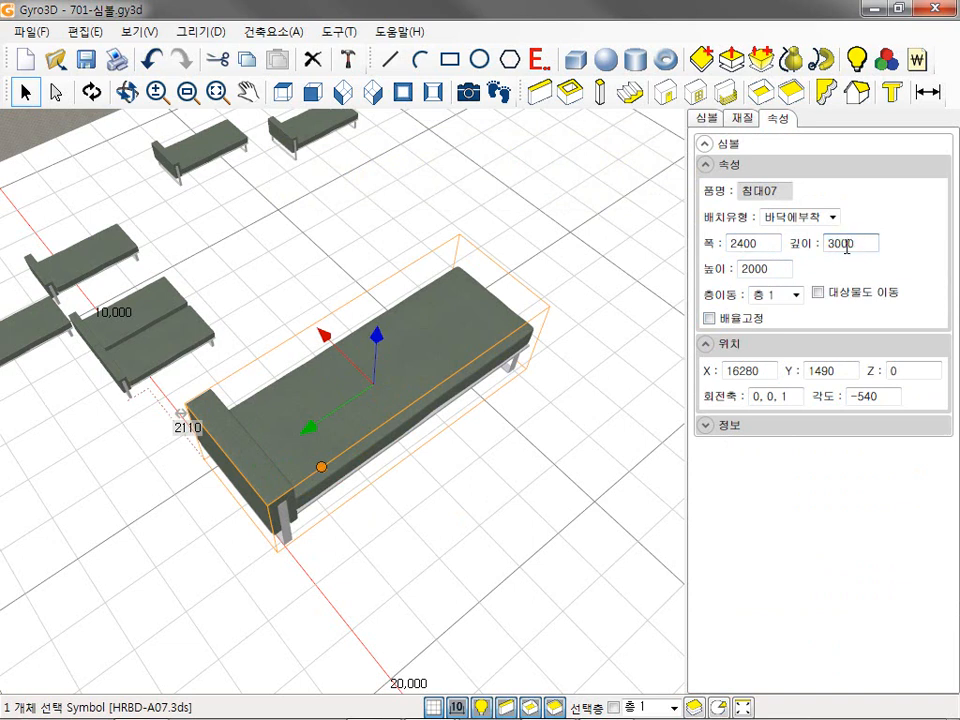
pyautogui.press('Return')
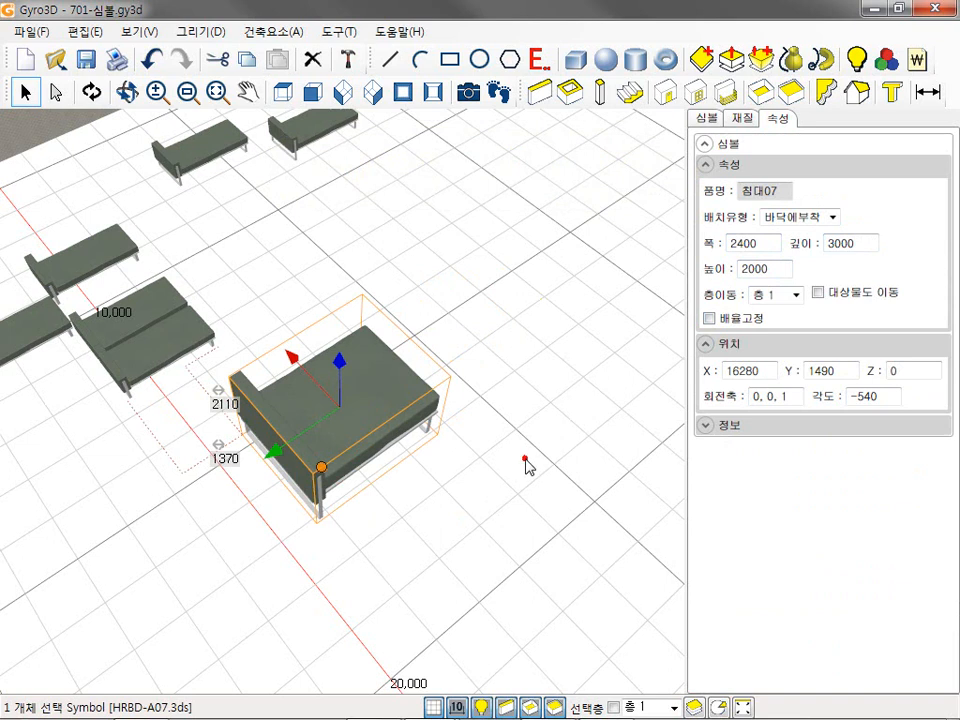
pyautogui.click(525, 460)
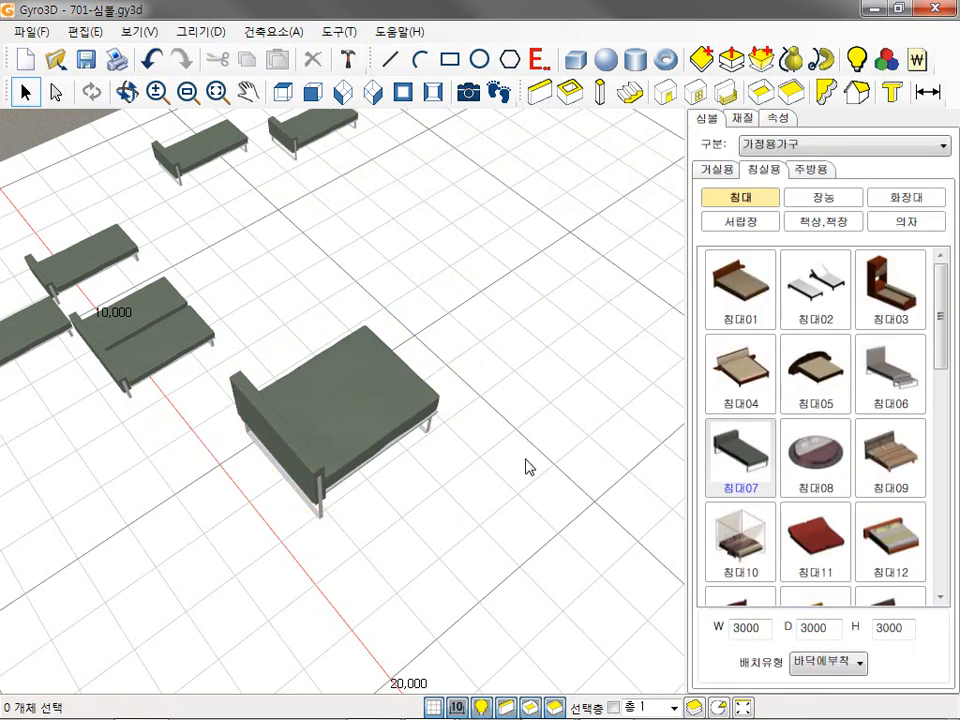
# - Replace the enlarged 침대07 bed near the 15,000 mark with the round 침대08 bed symbol and confirm the exchange
pyautogui.click(354, 420)
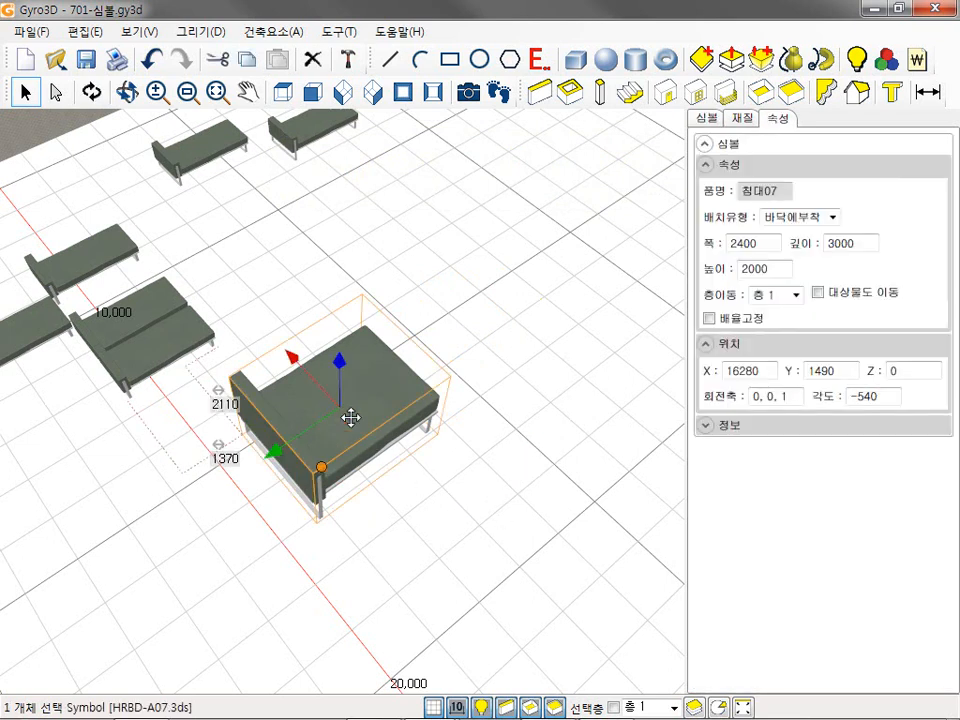
pyautogui.click(707, 119)
pyautogui.click(818, 470)
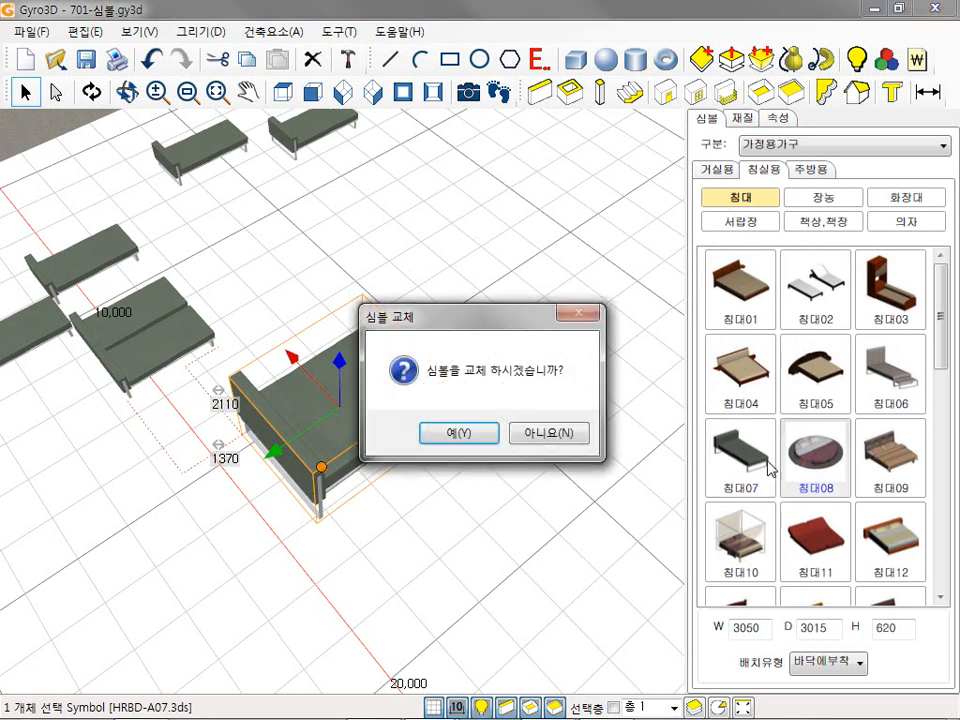
pyautogui.click(455, 492)
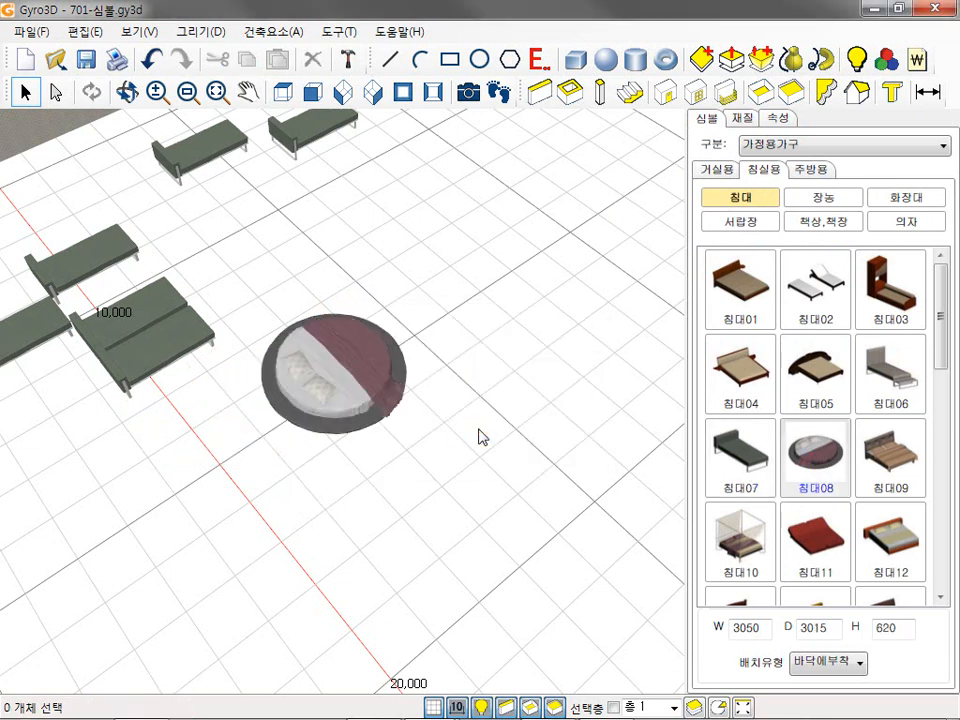
# - Replace the round 침대08 bed with the 장롱05 wardrobe symbol and confirm the exchange
pyautogui.click(364, 364)
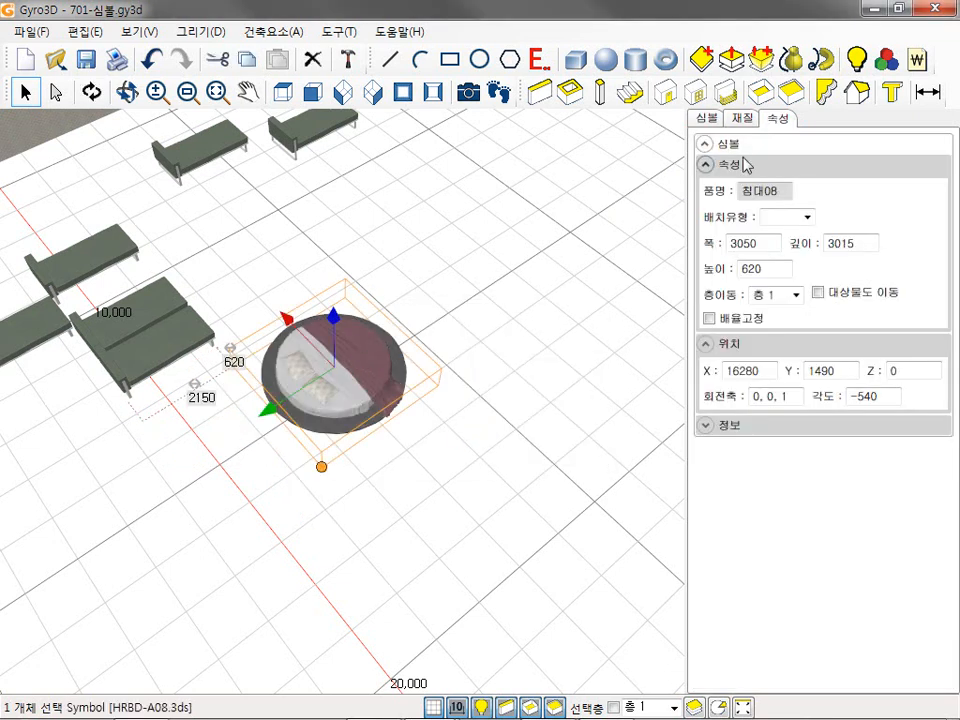
pyautogui.click(707, 119)
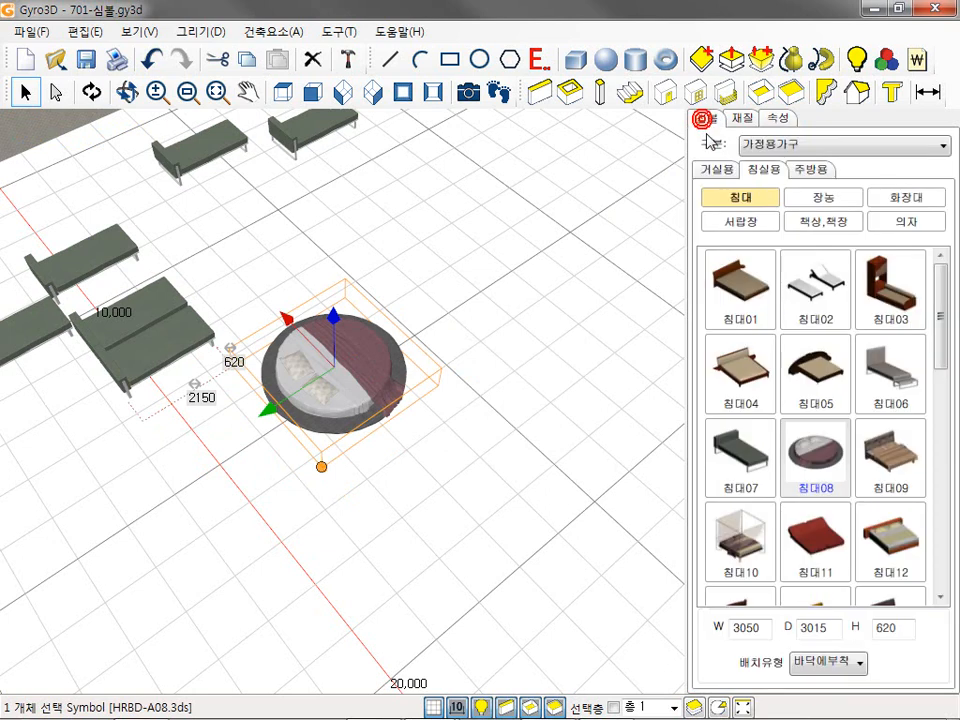
pyautogui.click(823, 199)
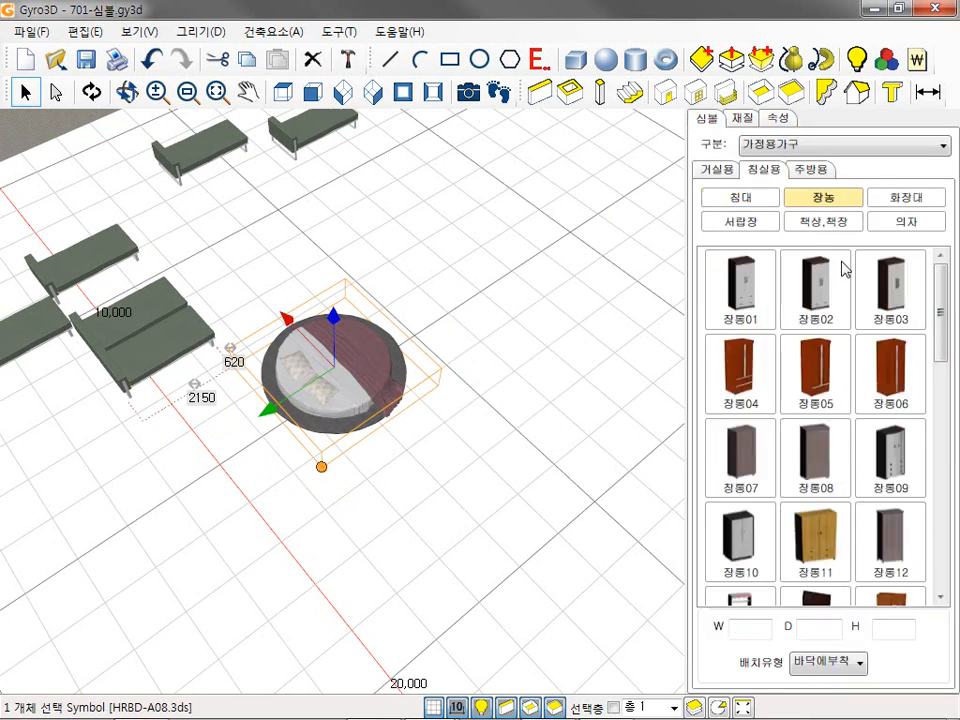
pyautogui.click(820, 376)
pyautogui.click(428, 434)
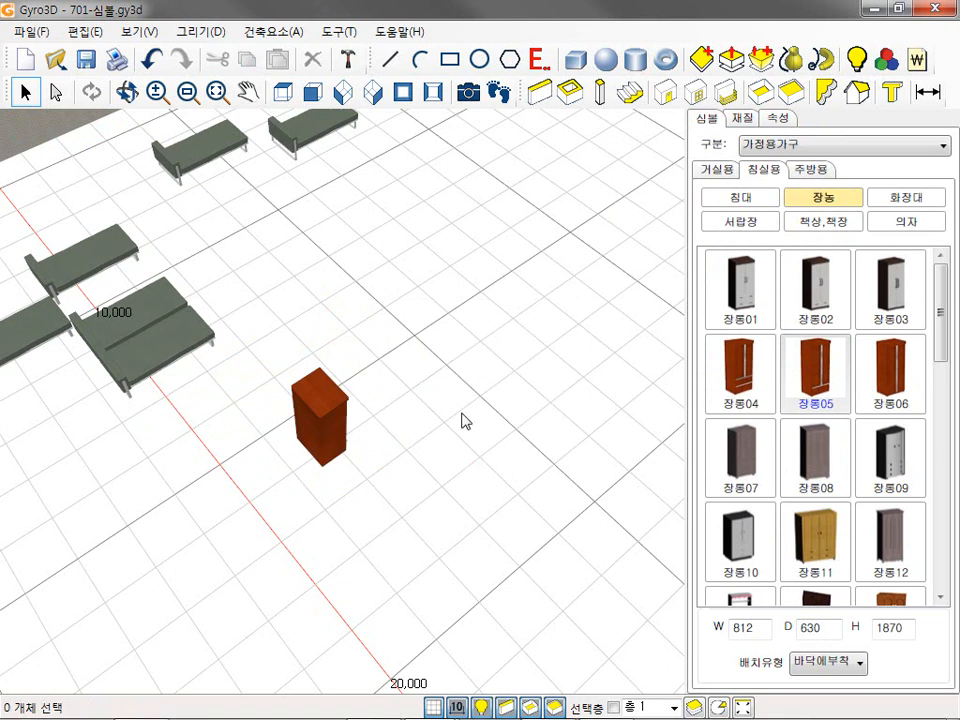
# - Place four 침대07 beds with their headboards against the inner walls of the grey room, rotating the fourth to fit, and end the placement
pyautogui.moveTo(326, 305); pyautogui.dragTo(500, 420, button='middle')
pyautogui.scroll(-3, 500, 420)
pyautogui.moveTo(265, 277); pyautogui.dragTo(522, 465, button='middle')
pyautogui.scroll(1, 522, 465)
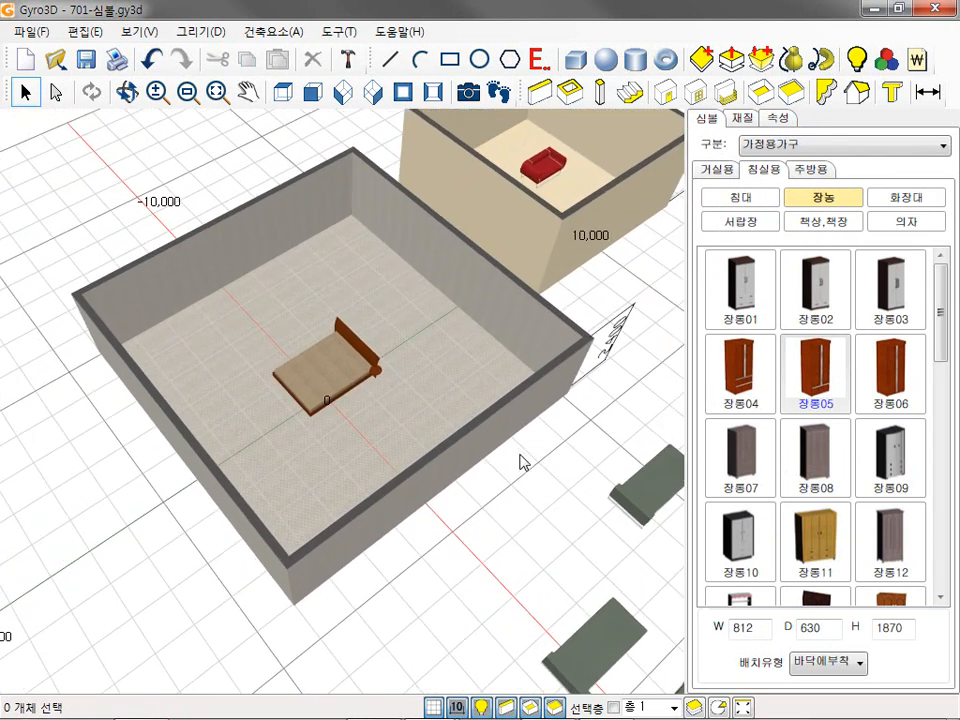
pyautogui.click(737, 195)
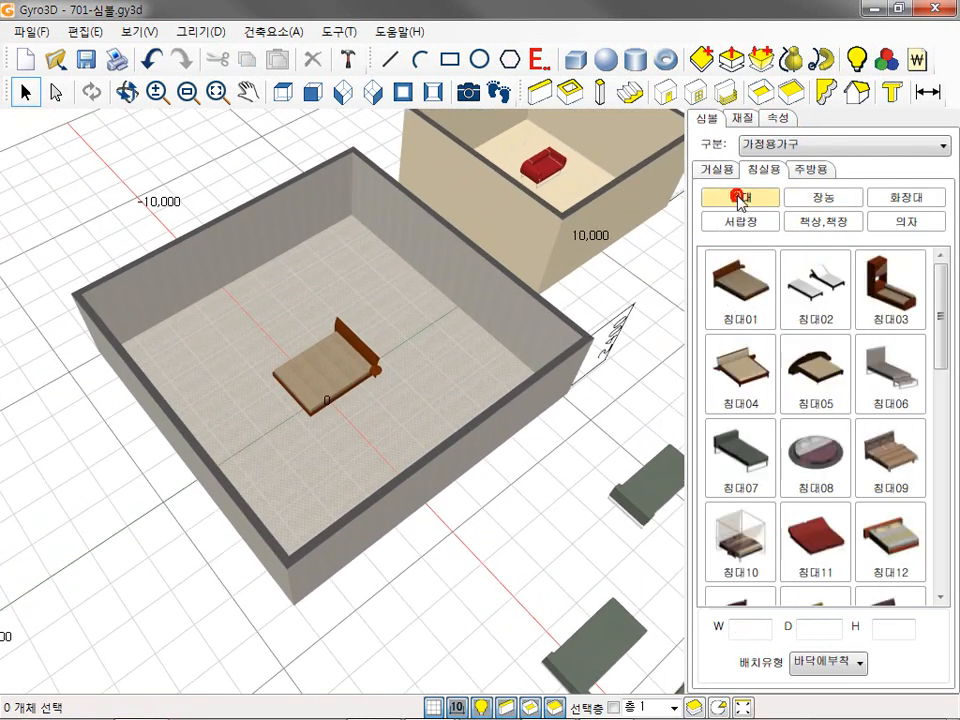
pyautogui.click(745, 456)
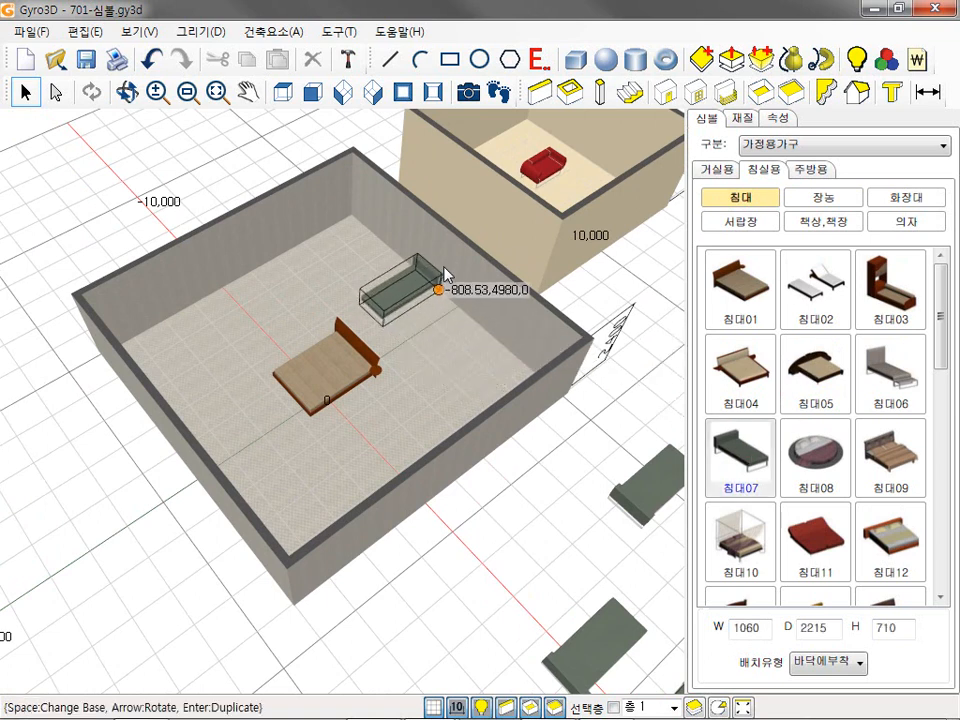
pyautogui.click(443, 265)
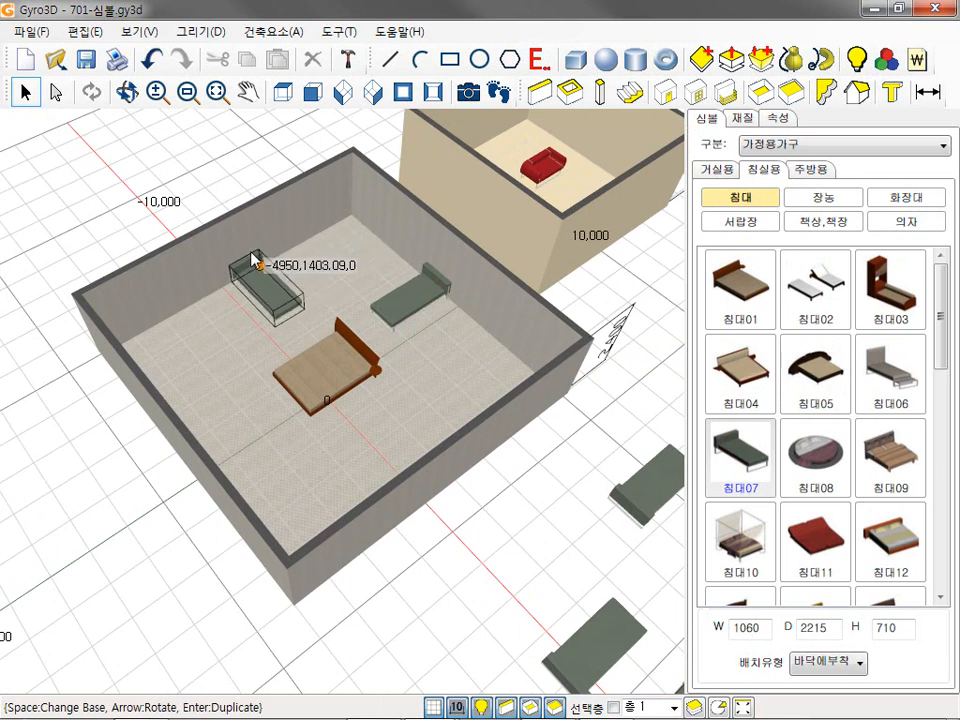
pyautogui.click(248, 252)
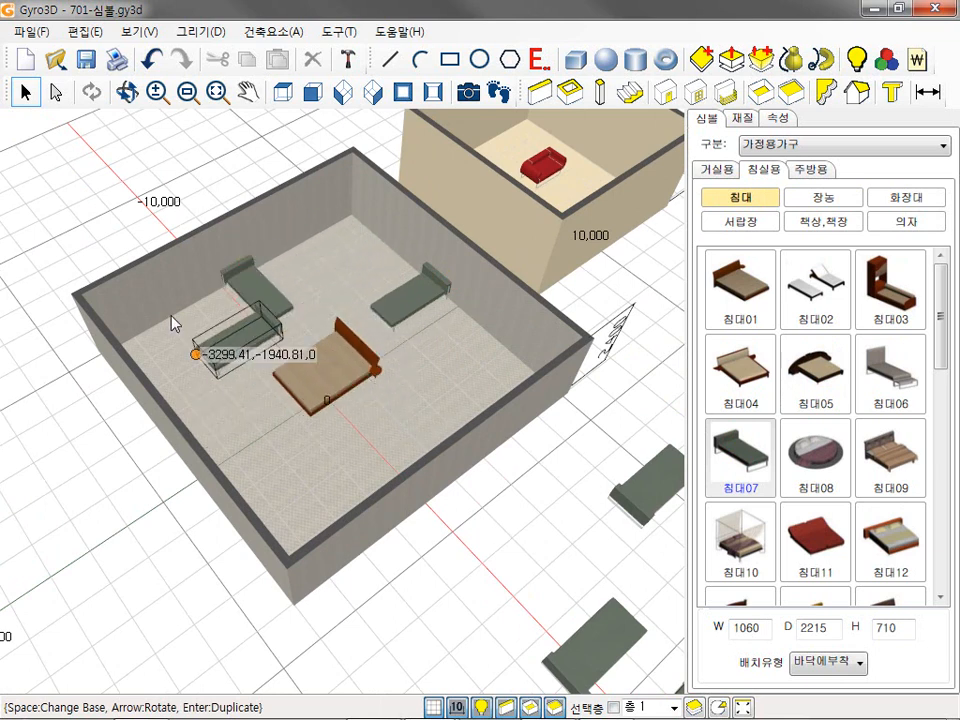
pyautogui.click(131, 290)
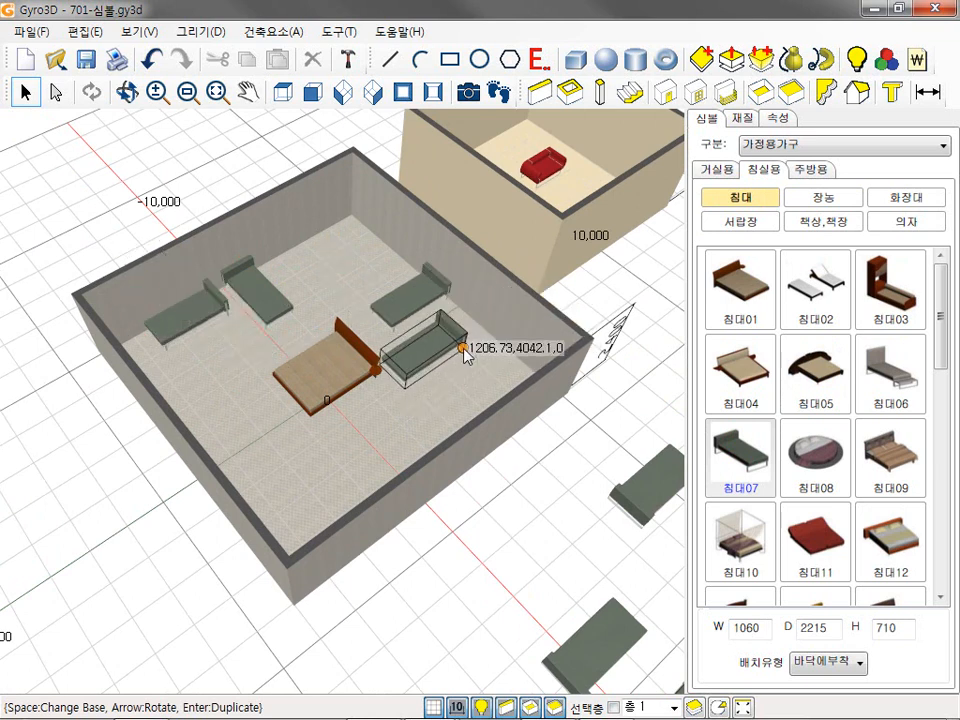
pyautogui.press('Left')
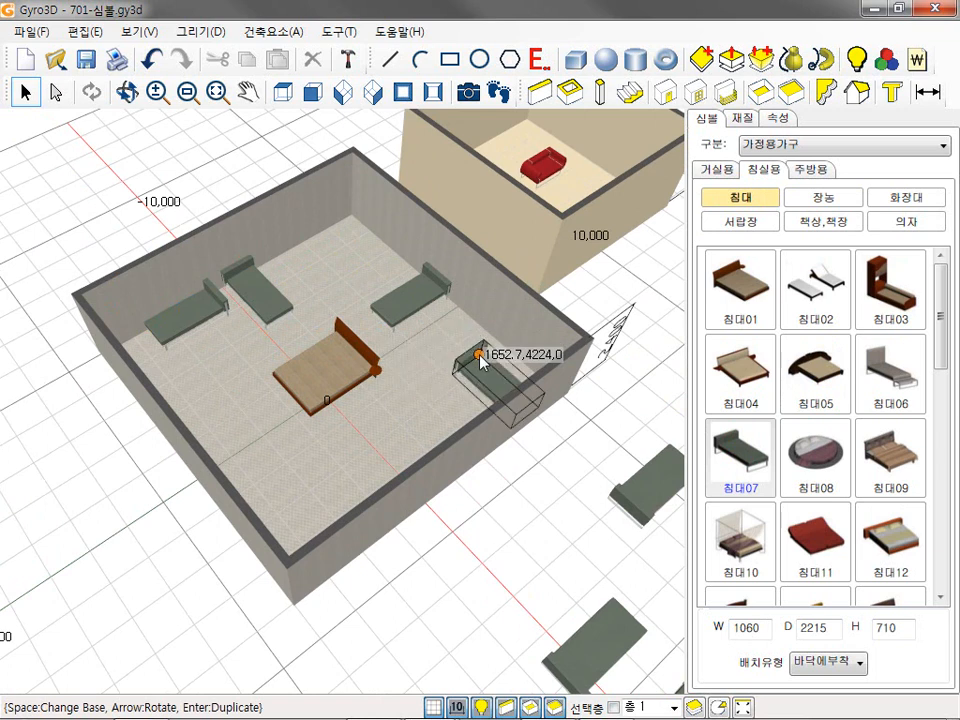
pyautogui.click(475, 305)
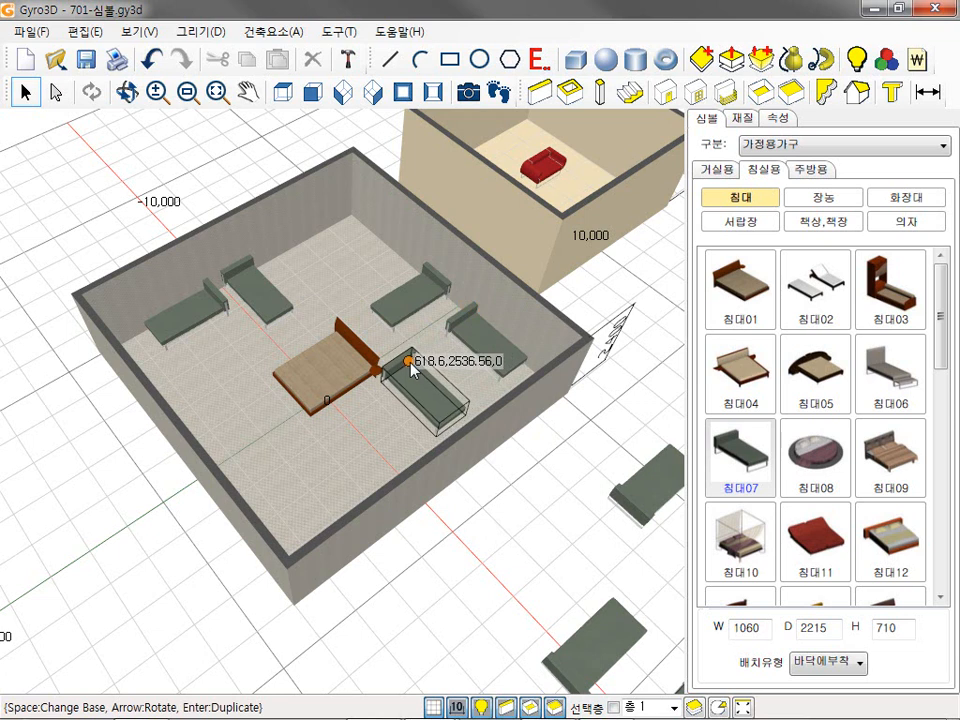
pyautogui.press('Escape')
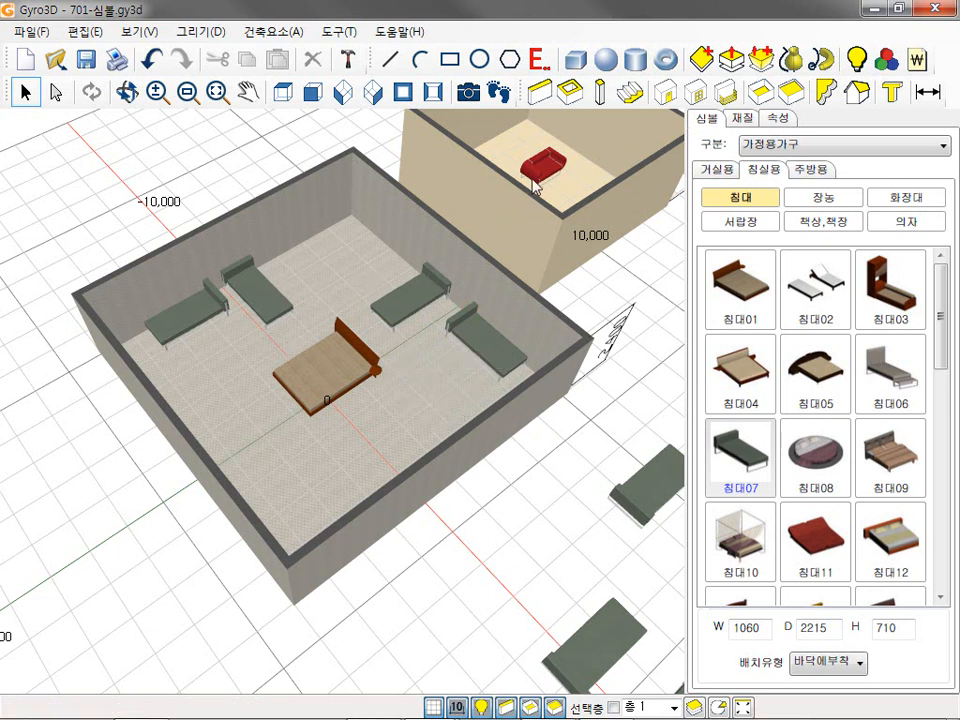
# - From the 기기_소품 lighting symbols, place one 스탠드등01 floor lamp on the floor of the beige room with the red sofa
pyautogui.moveTo(531, 179); pyautogui.dragTo(336, 421, button='middle')
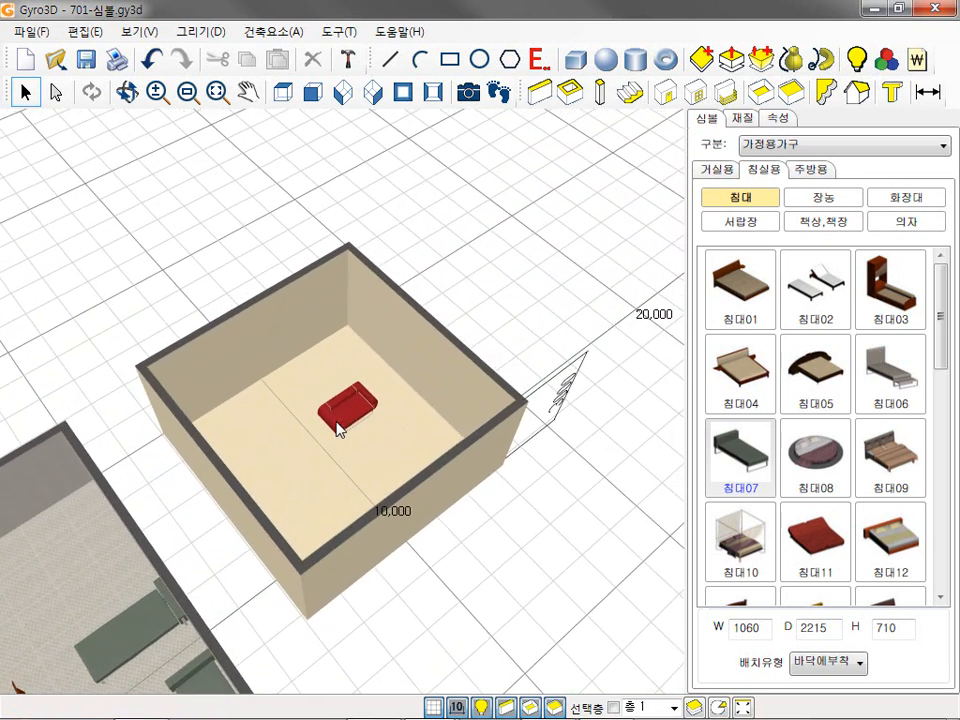
pyautogui.scroll(2, 336, 421)
pyautogui.scroll(3, 366, 369)
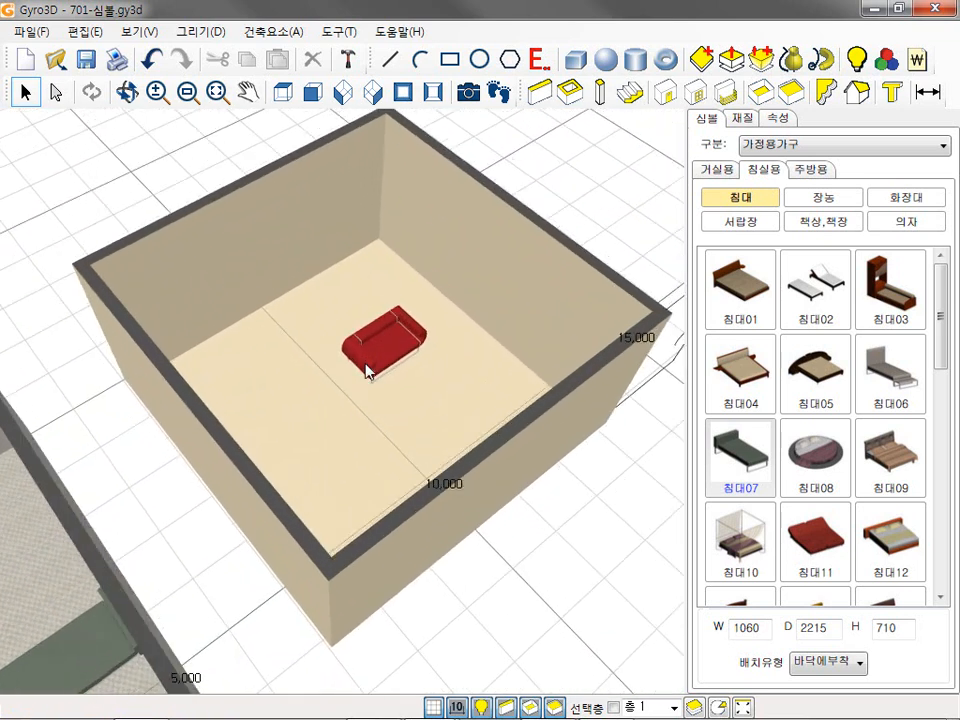
pyautogui.scroll(1, 366, 386)
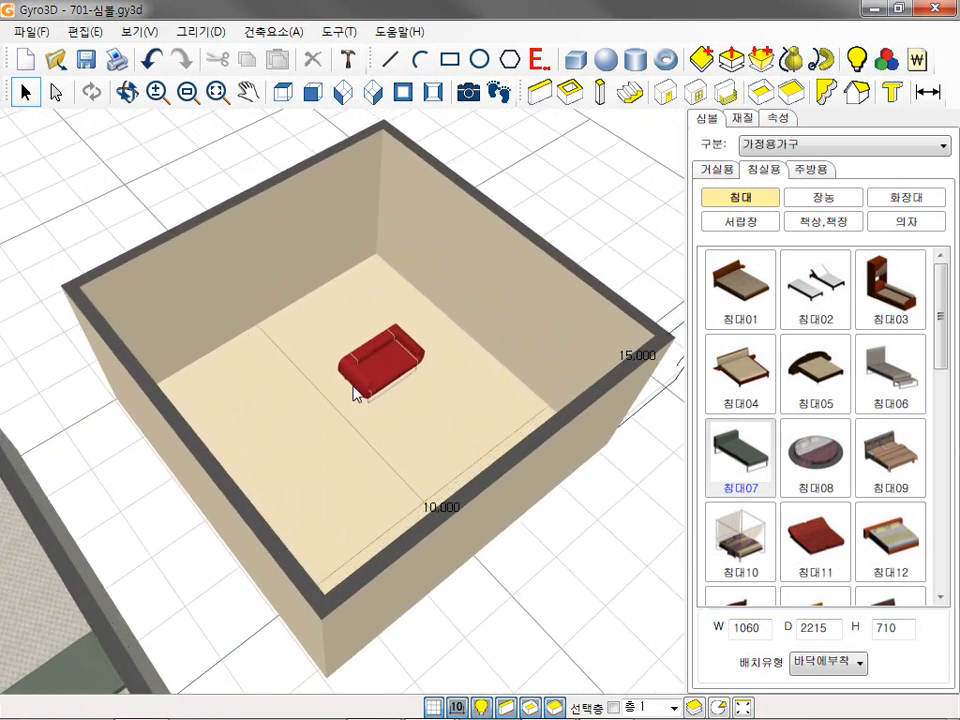
pyautogui.click(781, 148)
pyautogui.click(781, 175)
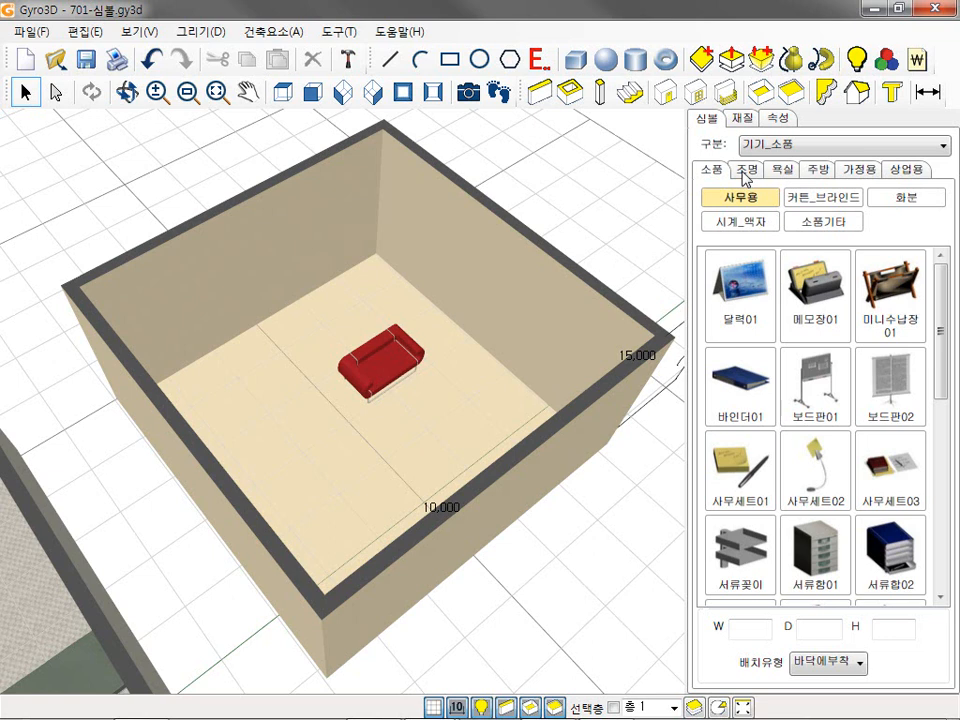
pyautogui.click(745, 172)
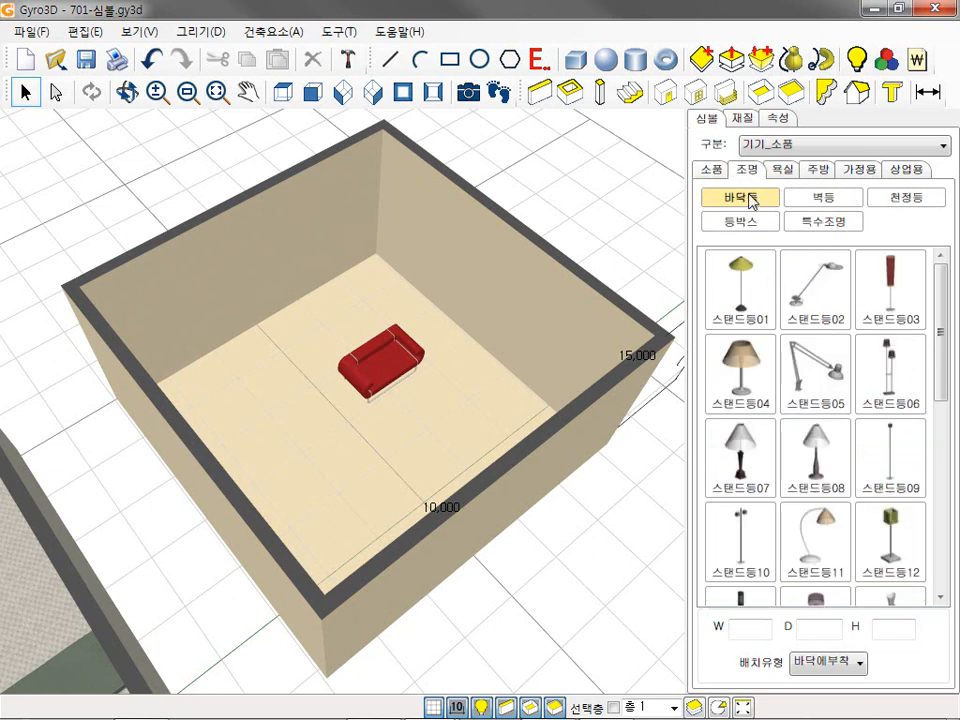
pyautogui.click(744, 295)
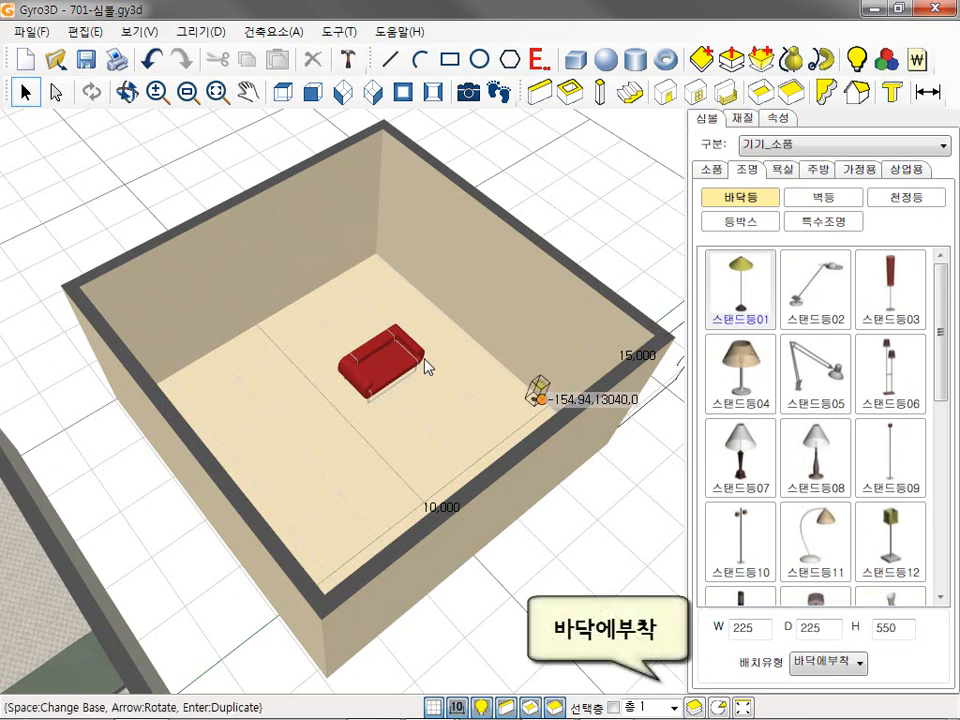
pyautogui.click(291, 418)
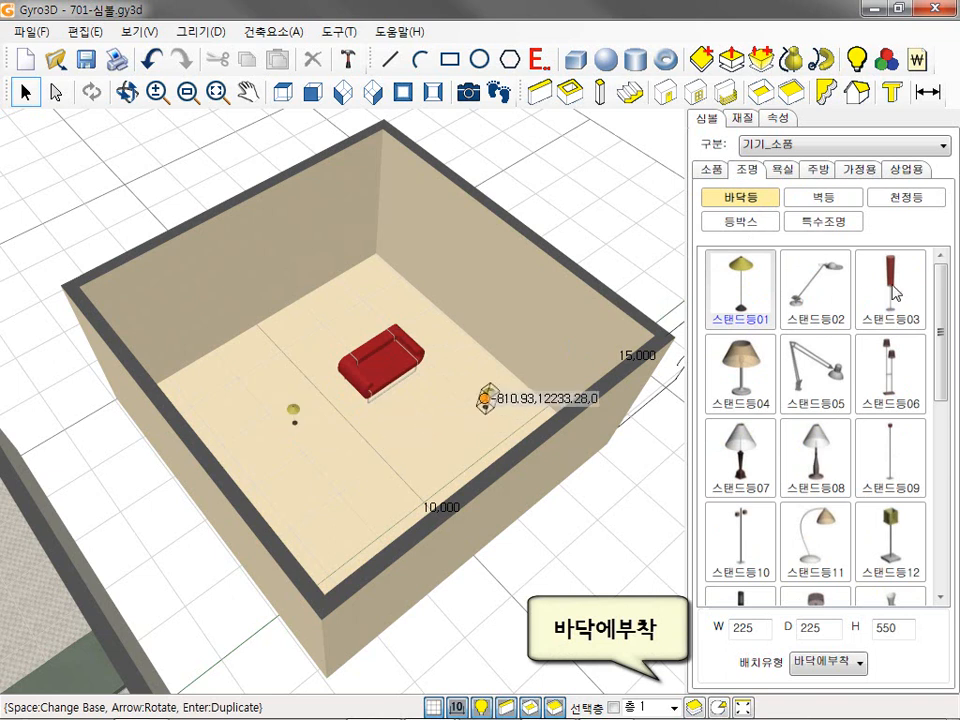
# - Place two 스탠드등06 floor lamps in front of the red sofa and end the placement
pyautogui.click(889, 368)
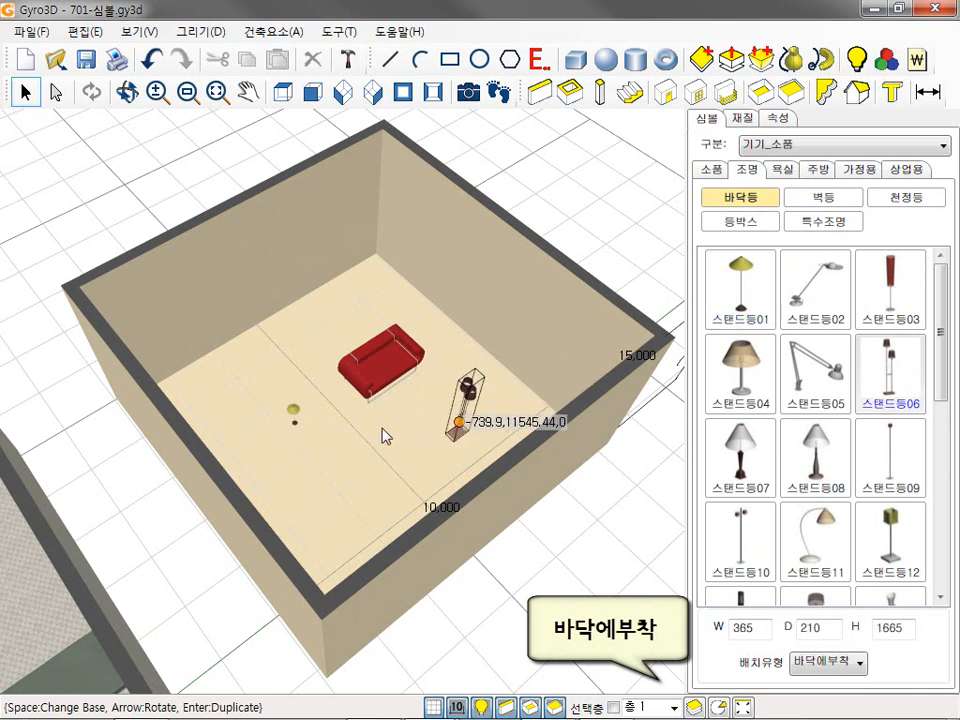
pyautogui.click(321, 458)
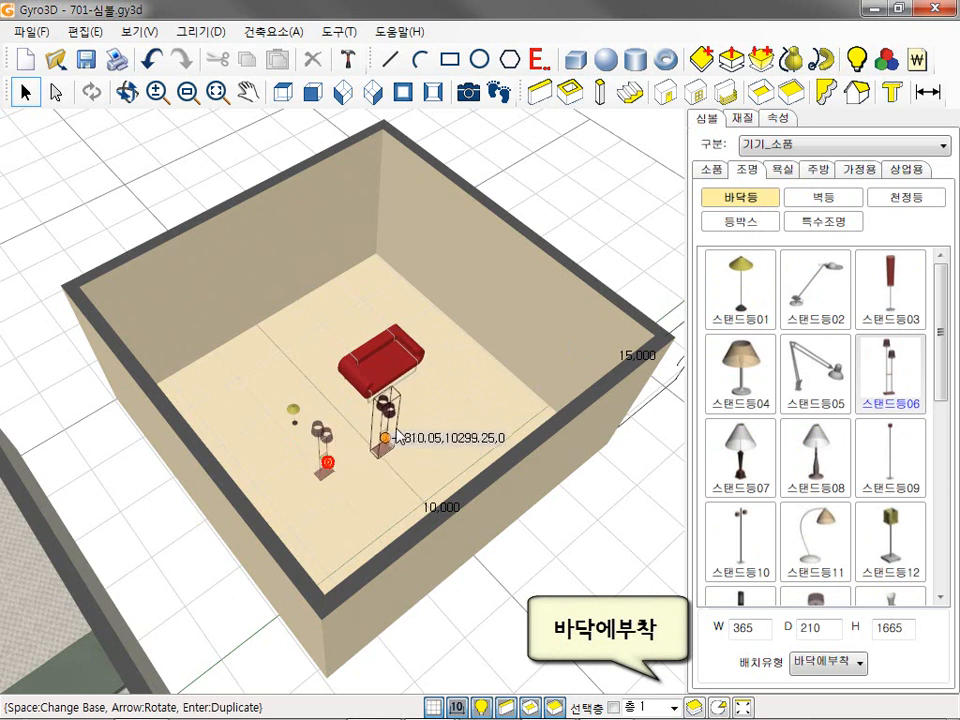
pyautogui.click(398, 420)
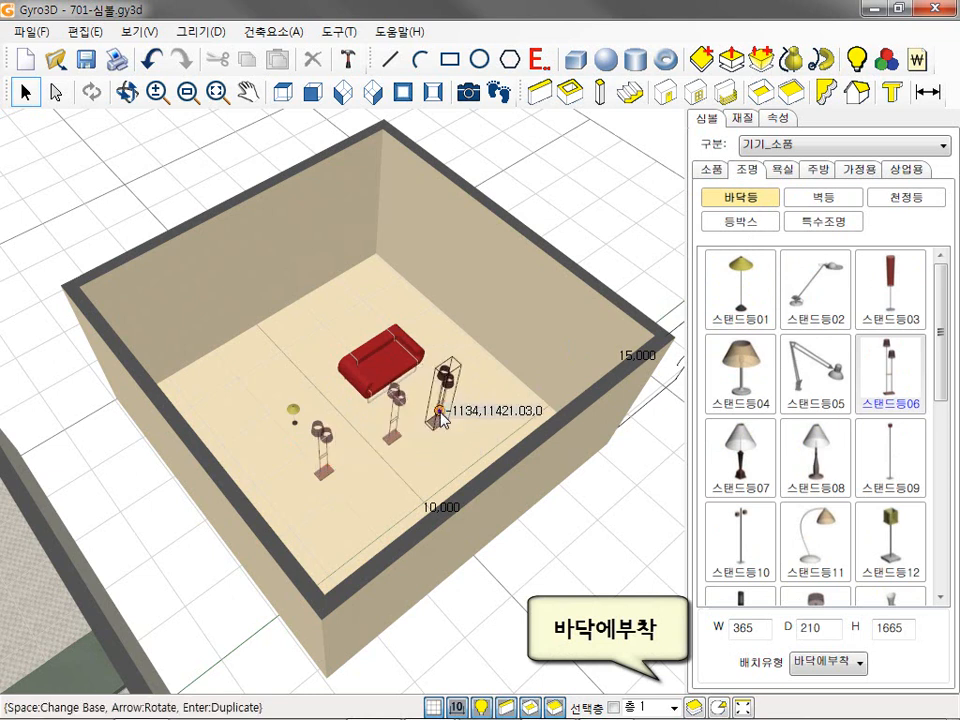
pyautogui.press('Escape')
# - Place a 벽등02 wall lamp on the floor at the base of the beige room's back wall using 바닥에부착
pyautogui.scroll(3, 378, 491)
pyautogui.moveTo(363, 376); pyautogui.dragTo(355, 430, button='middle')
pyautogui.scroll(-2, 355, 430)
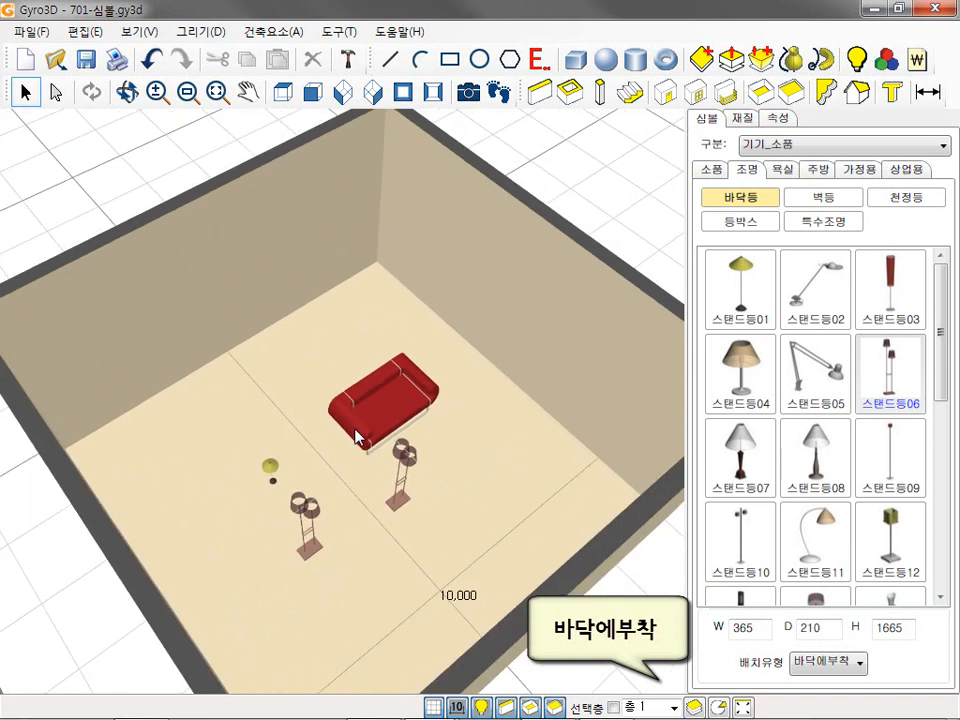
pyautogui.click(822, 199)
pyautogui.click(815, 285)
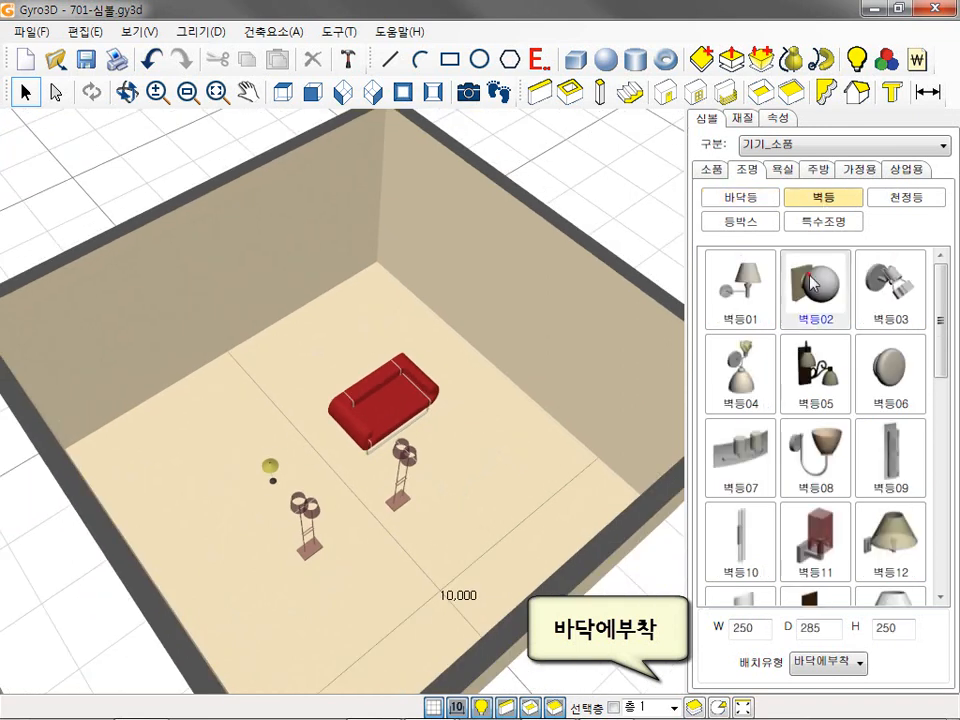
pyautogui.click(233, 323)
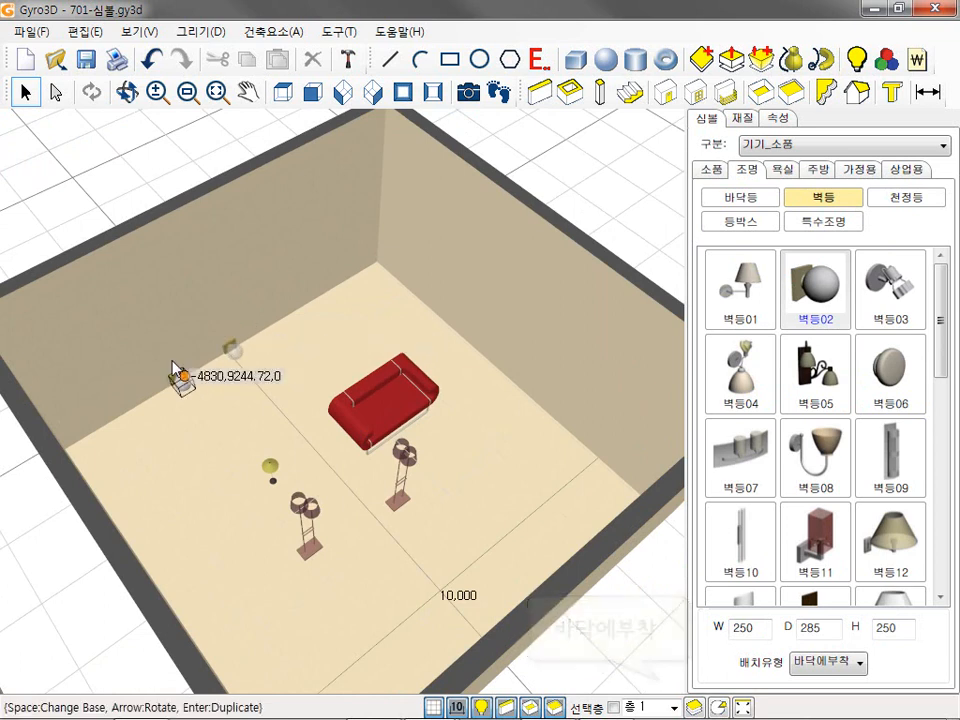
# - Set the placement type to 벽에부착, attach three 벽등02 lamps to the beige room's back wall and end the placement
pyautogui.click(828, 662)
pyautogui.click(829, 634)
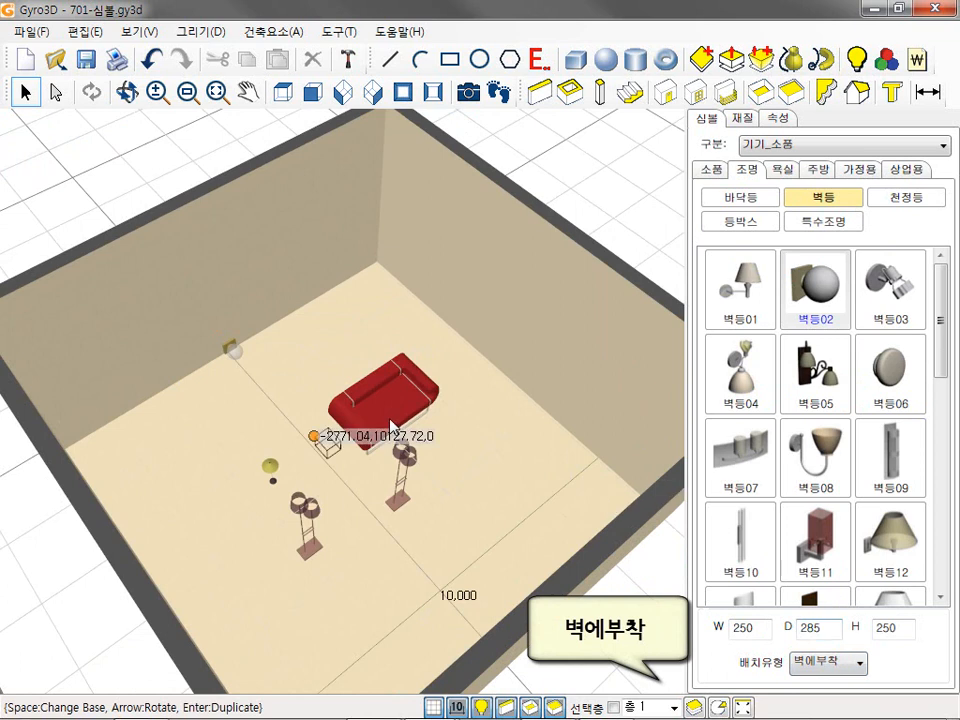
pyautogui.click(252, 261)
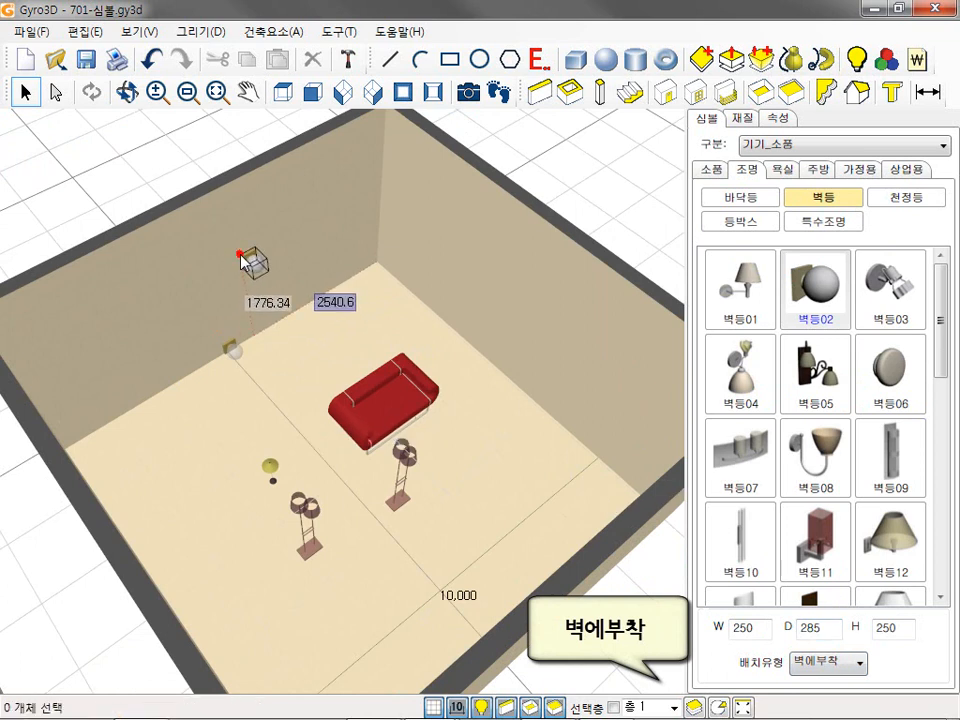
pyautogui.click(304, 258)
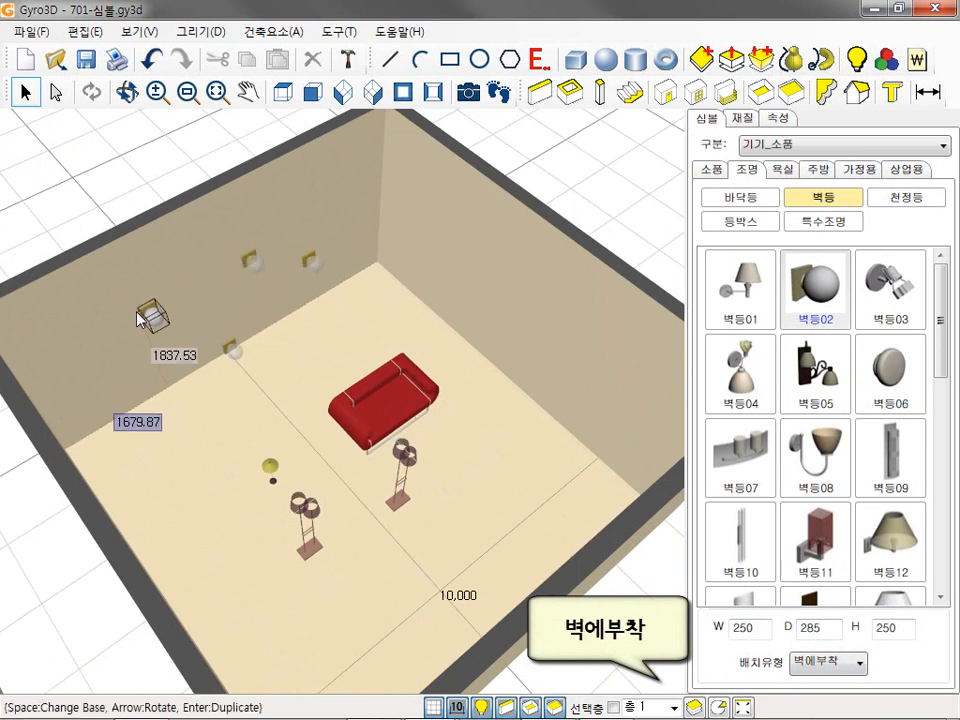
pyautogui.click(152, 314)
pyautogui.press('Escape')
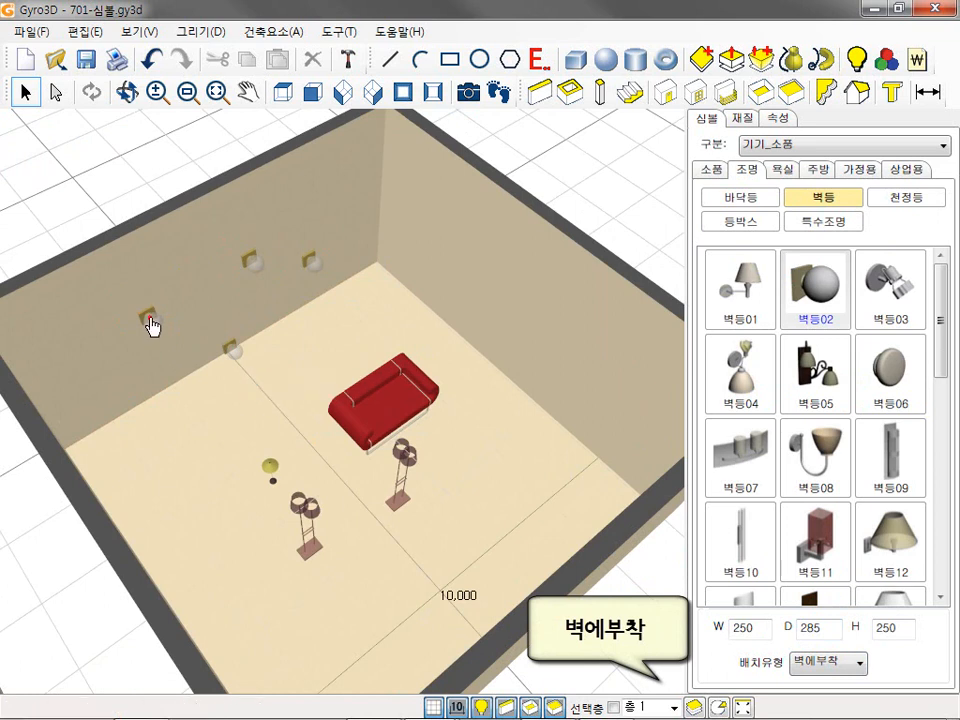
# - Lower the wall-mounted 벽등02 lamp nearest the 스탠드등01 side by changing its distance to the floor, and deselect it
pyautogui.click(151, 319)
pyautogui.click(171, 365)
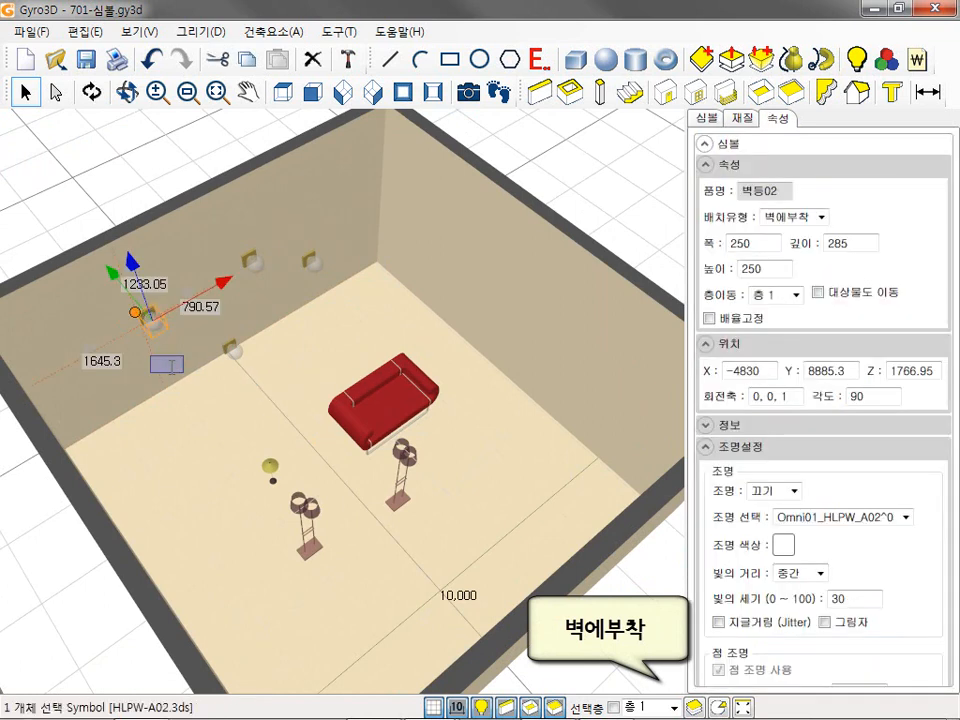
pyautogui.press('Return')
pyautogui.click(123, 173)
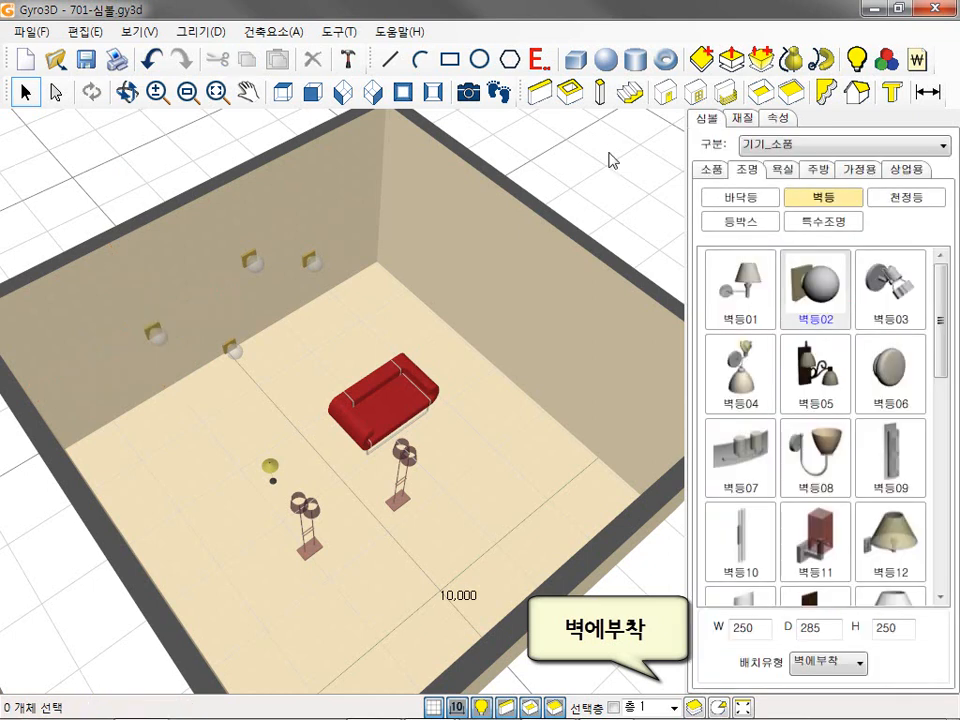
# - Choose the 천정등03 ceiling lamp for the beige room and set its placement type to 천정에부착
pyautogui.click(908, 197)
pyautogui.scroll(-3, 421, 341)
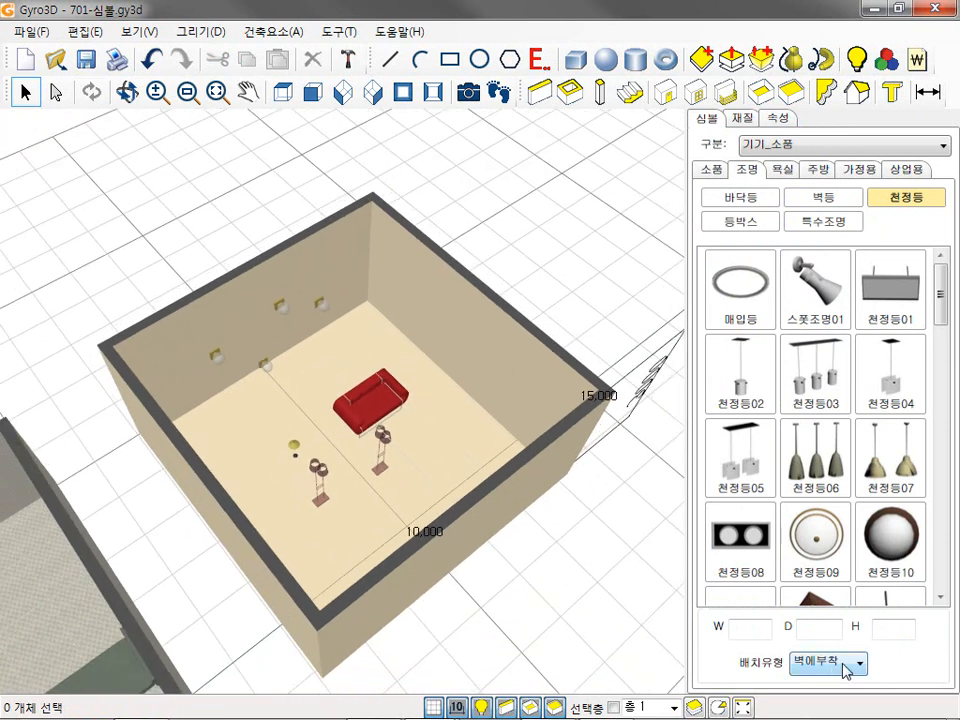
pyautogui.click(810, 379)
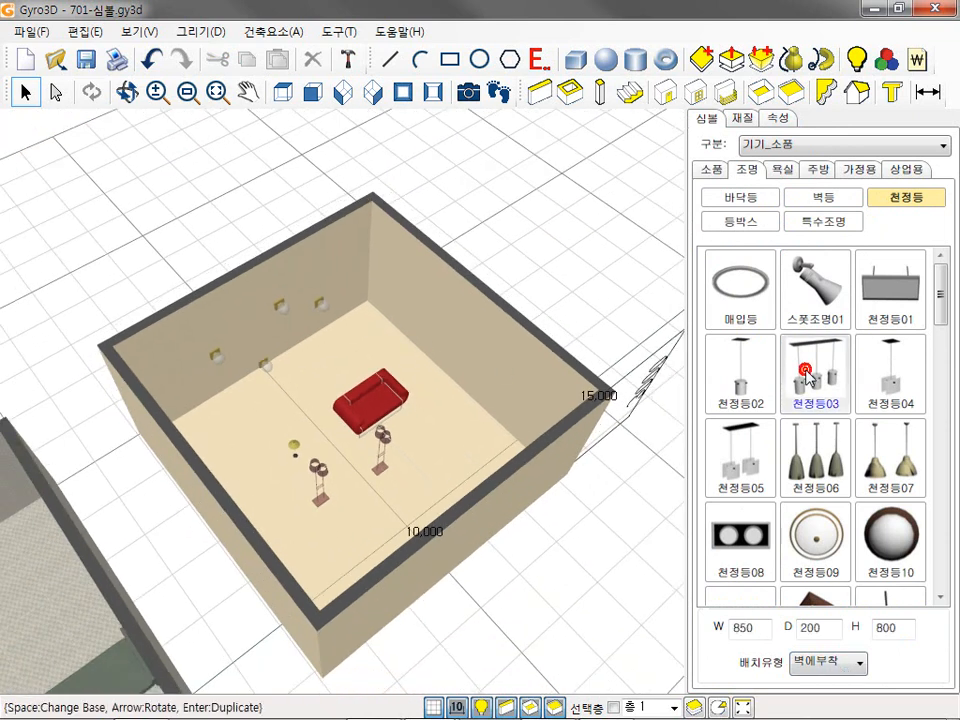
pyautogui.click(862, 670)
pyautogui.click(828, 690)
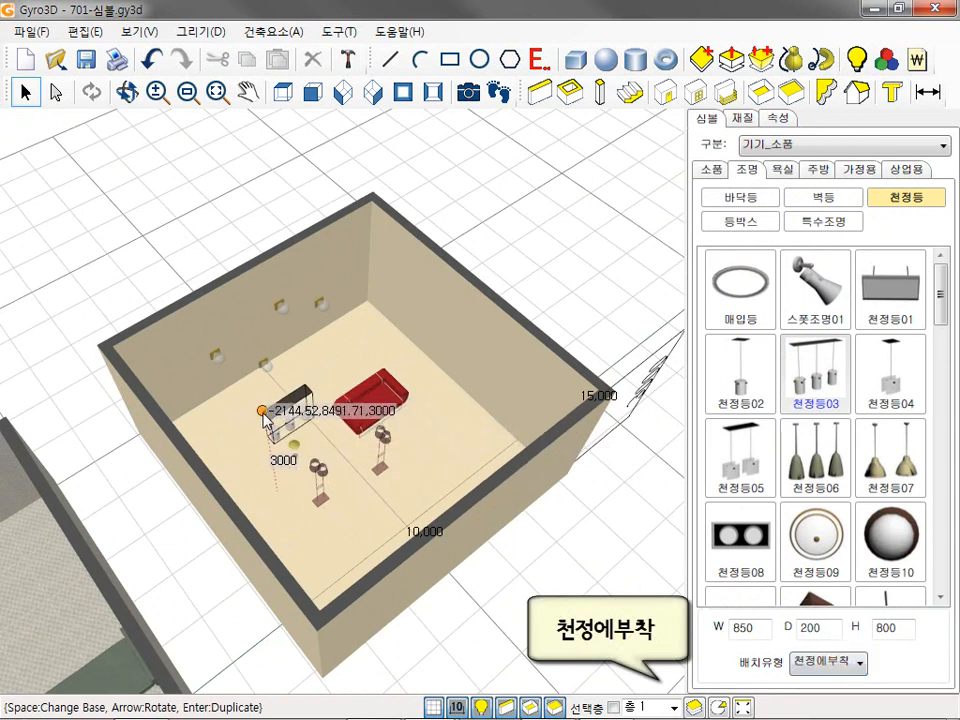
# - Place the 천정등03 ceiling light near the wall lamps in the beige room and end its placement
pyautogui.click(255, 425)
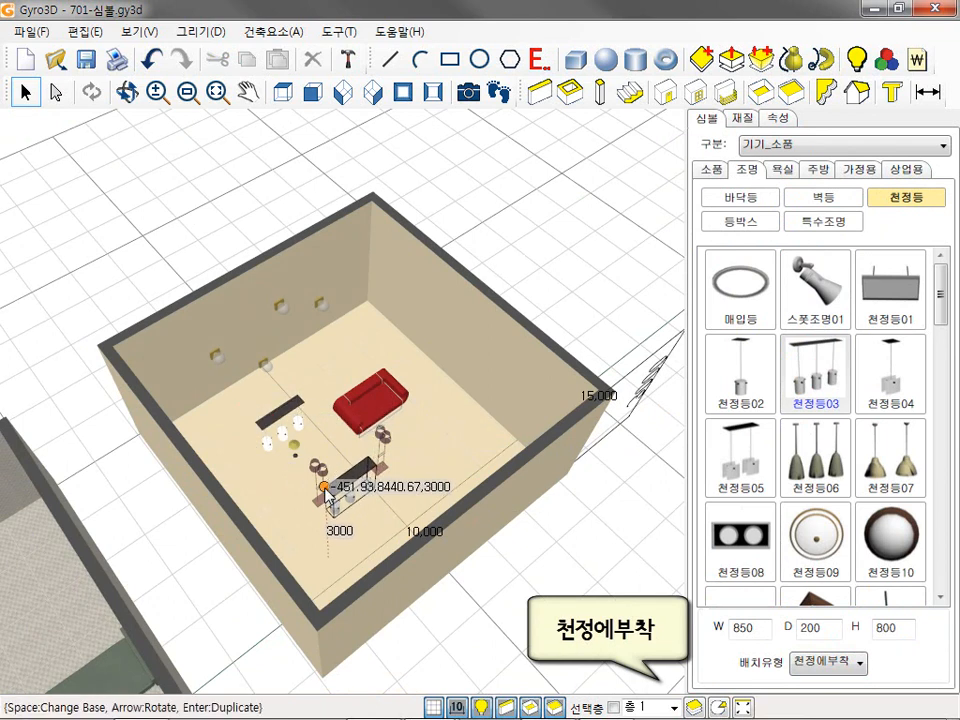
pyautogui.press('Escape')
# - Place 천정등06 pendant lights near the large bed in the grey room and beside the red sofa in the beige room
pyautogui.moveTo(225, 549); pyautogui.dragTo(420, 345, button='middle')
pyautogui.moveTo(328, 490); pyautogui.dragTo(388, 336, button='middle')
pyautogui.click(874, 455)
pyautogui.click(823, 460)
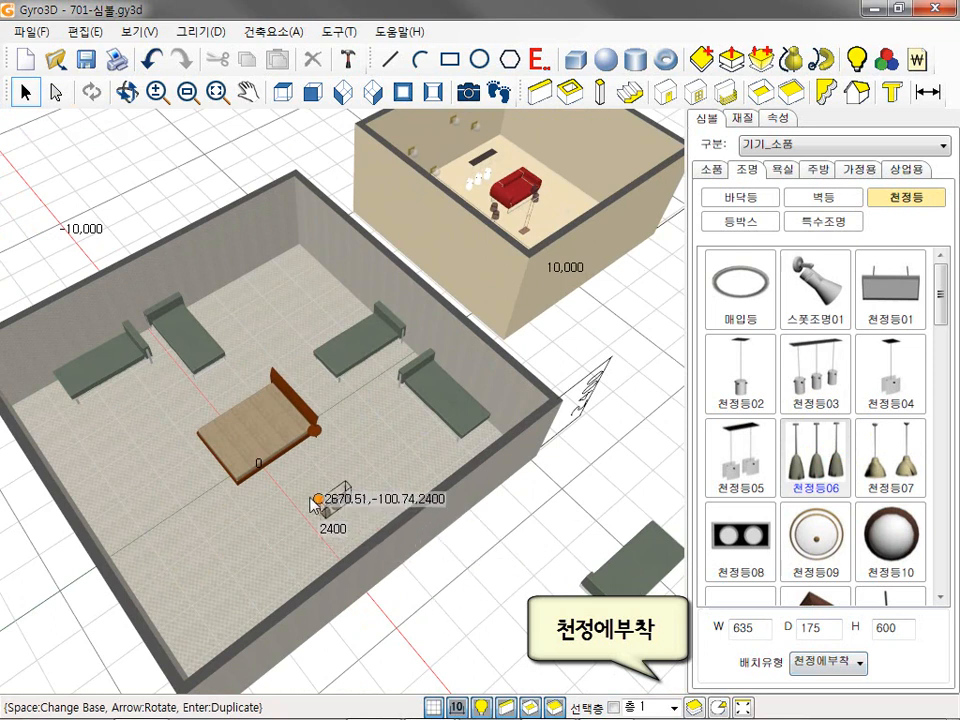
pyautogui.click(167, 514)
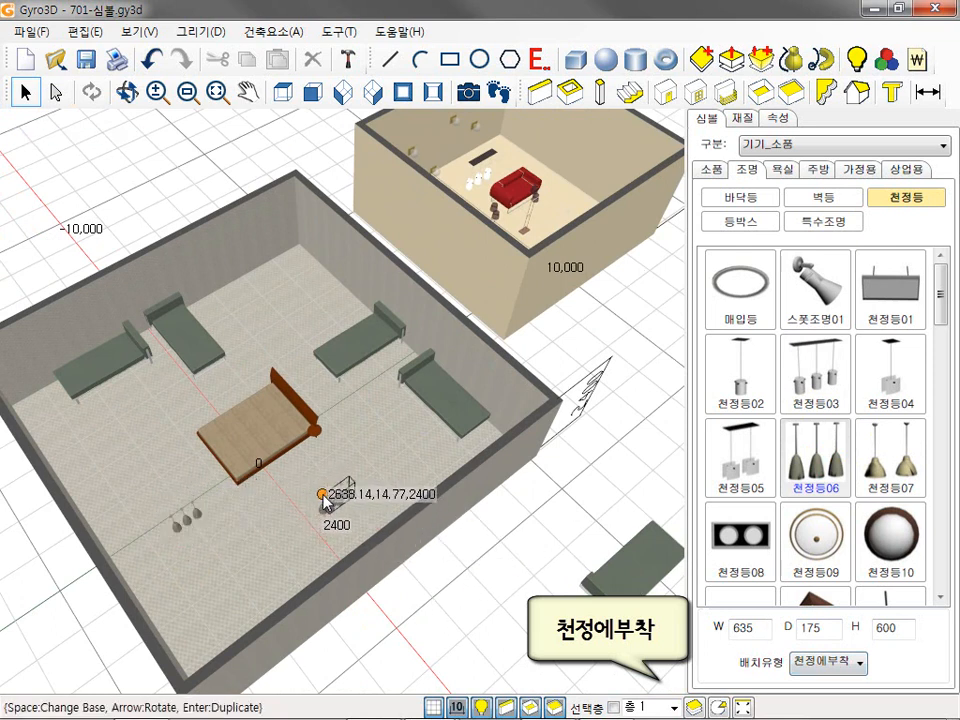
pyautogui.click(318, 496)
pyautogui.moveTo(575, 221); pyautogui.dragTo(416, 384, button='middle')
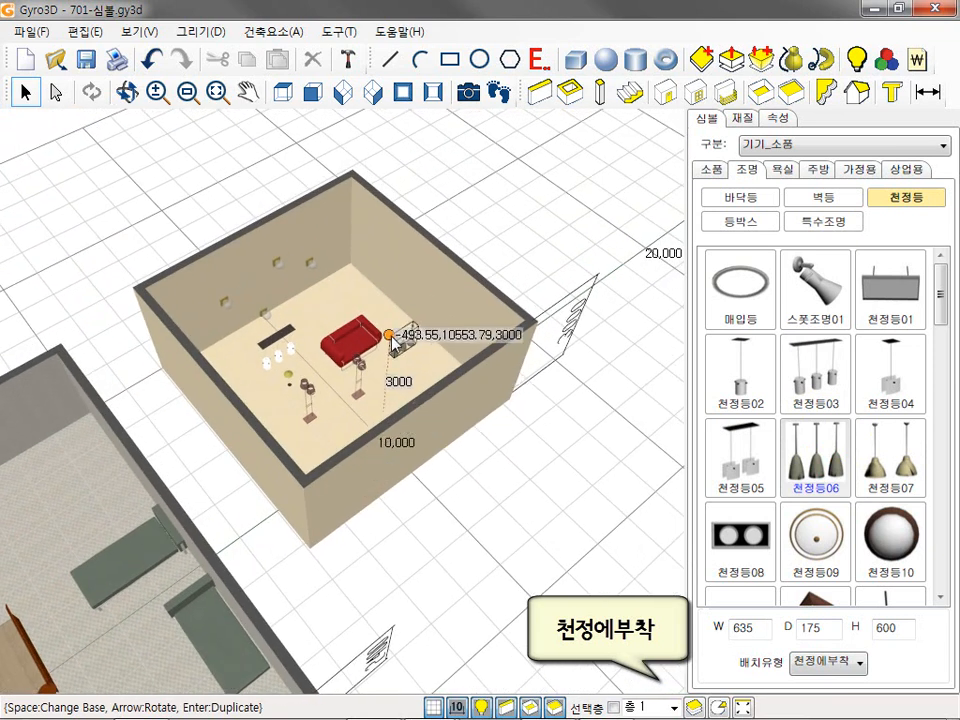
pyautogui.click(390, 362)
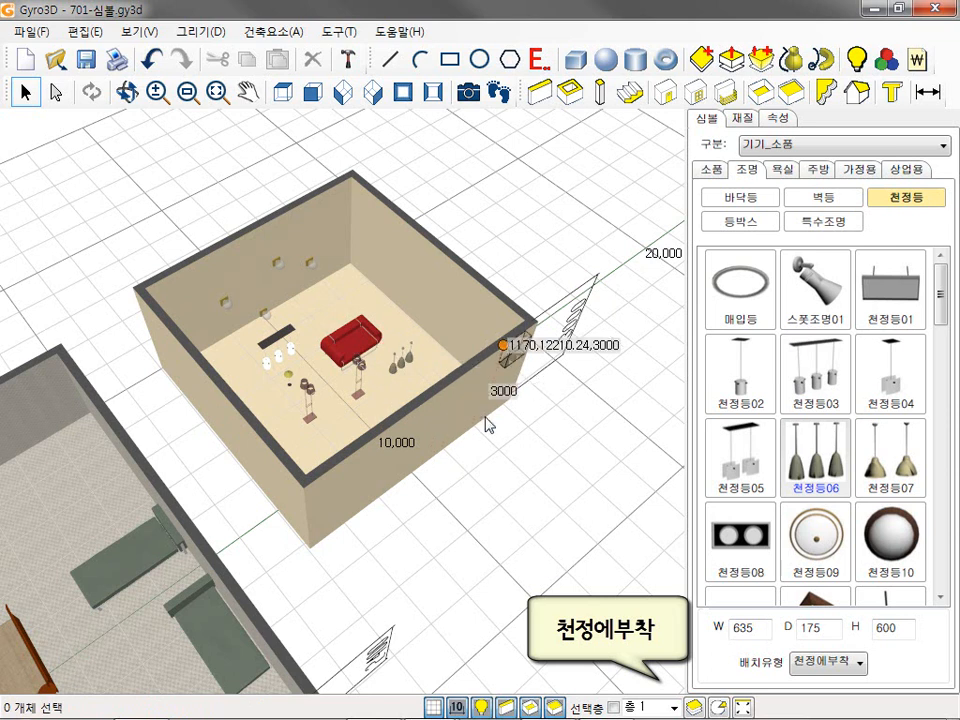
# - Place the 스탠드등04 lamp from the 바닥등 group on the red sofa's seat with the placement type 기존심볼위
pyautogui.scroll(5, 432, 402)
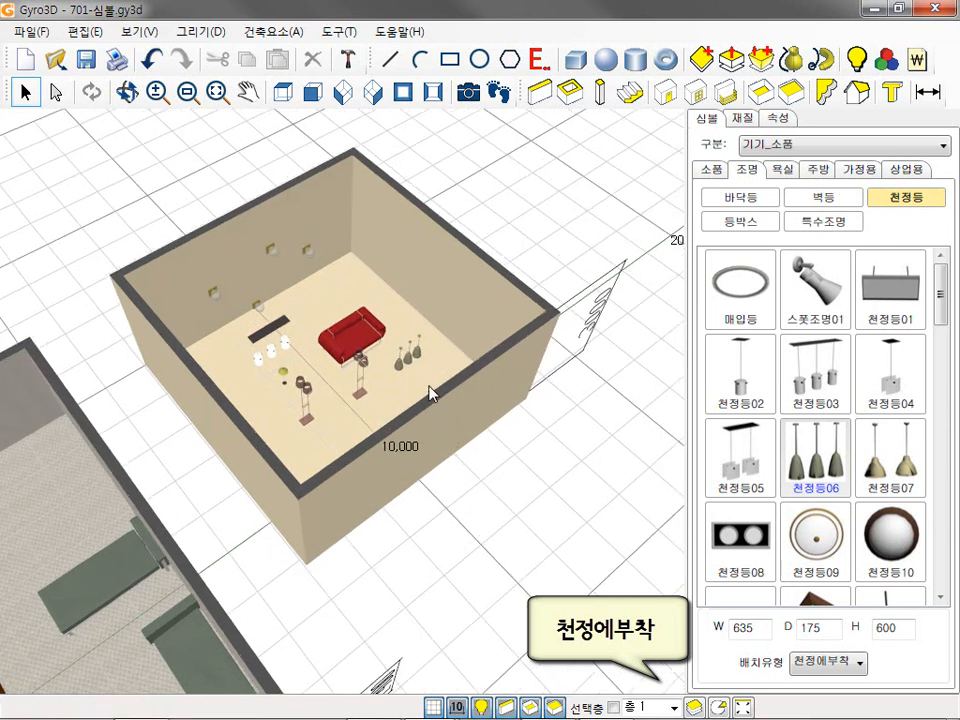
pyautogui.scroll(4, 432, 392)
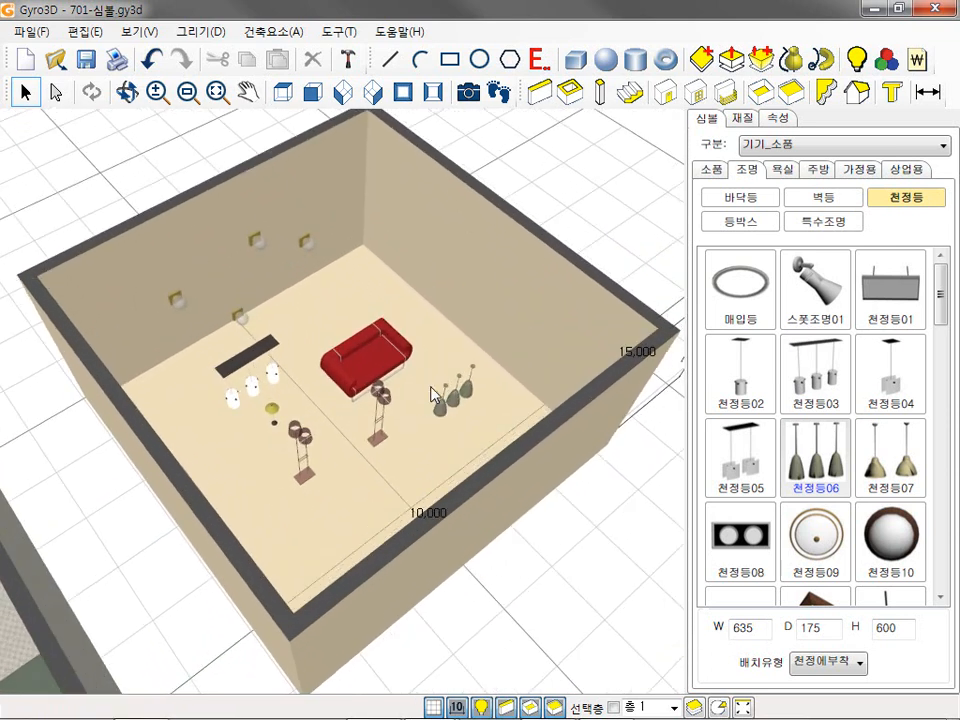
pyautogui.scroll(5, 406, 344)
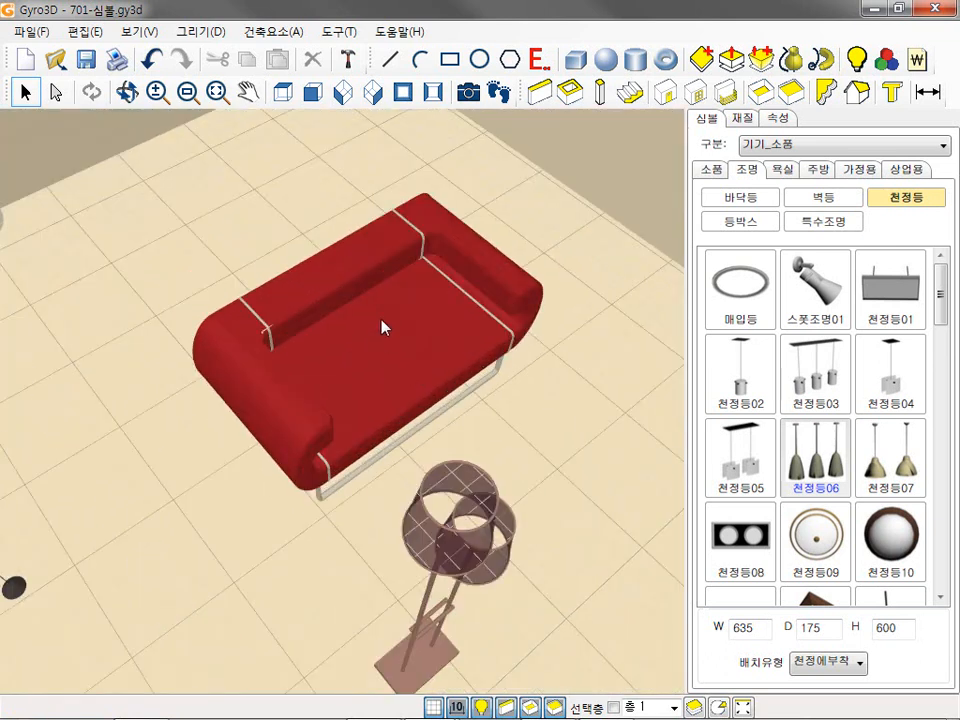
pyautogui.click(741, 199)
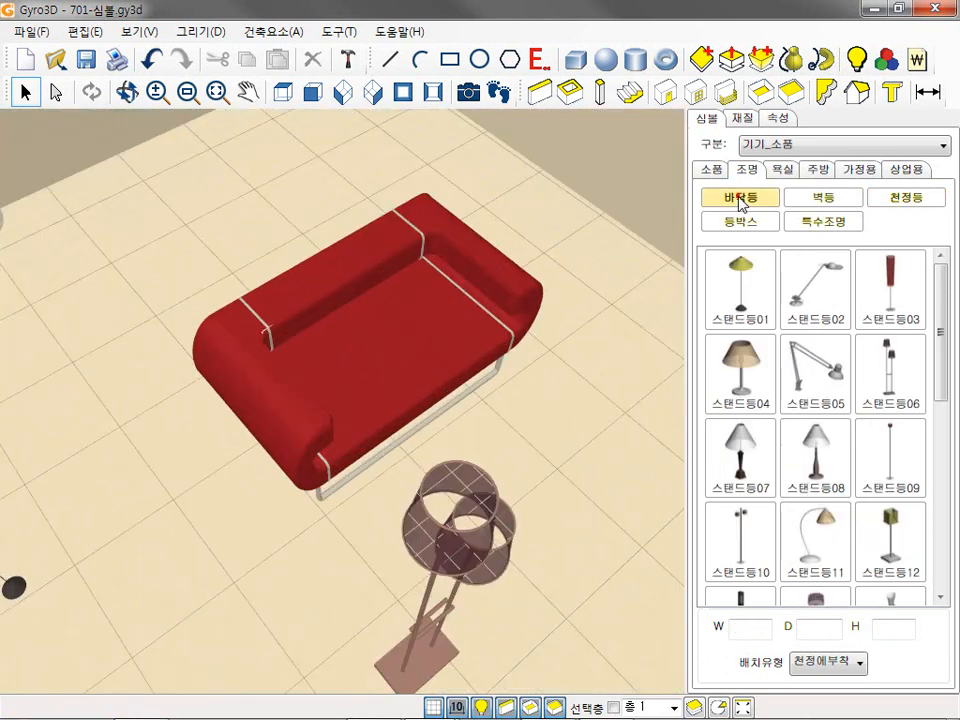
pyautogui.click(747, 392)
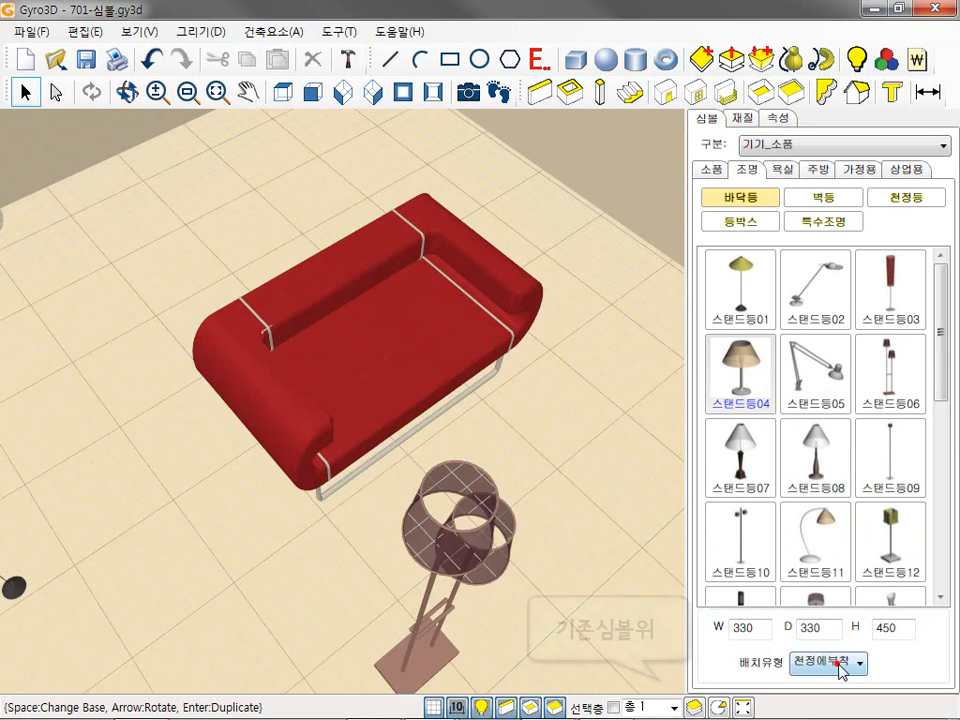
pyautogui.click(828, 662)
pyautogui.click(829, 620)
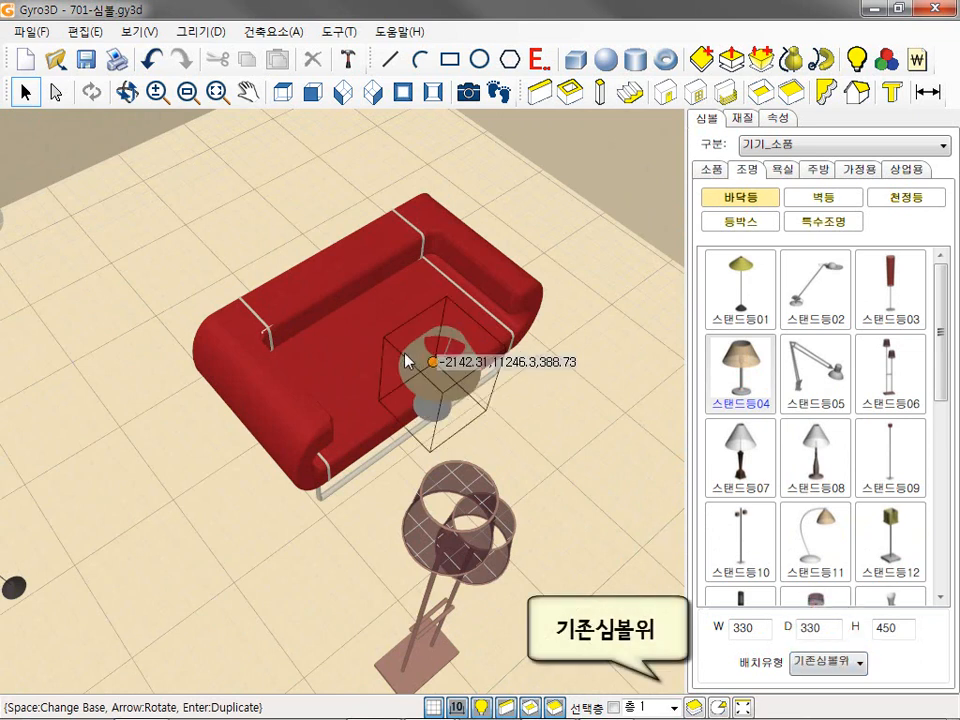
pyautogui.click(352, 343)
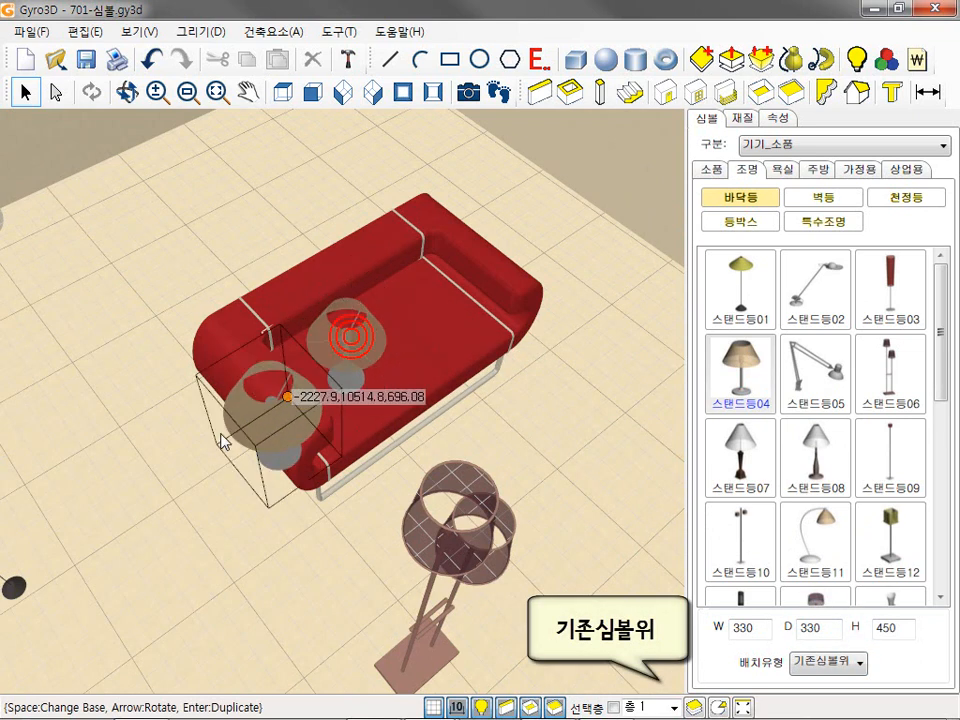
pyautogui.rightClick(193, 441)
# - Examine the lamp's position on the red sofa from several angles and distances
pyautogui.click(127, 95)
pyautogui.moveTo(398, 334); pyautogui.dragTo(399, 299)
pyautogui.moveTo(403, 281); pyautogui.dragTo(417, 338)
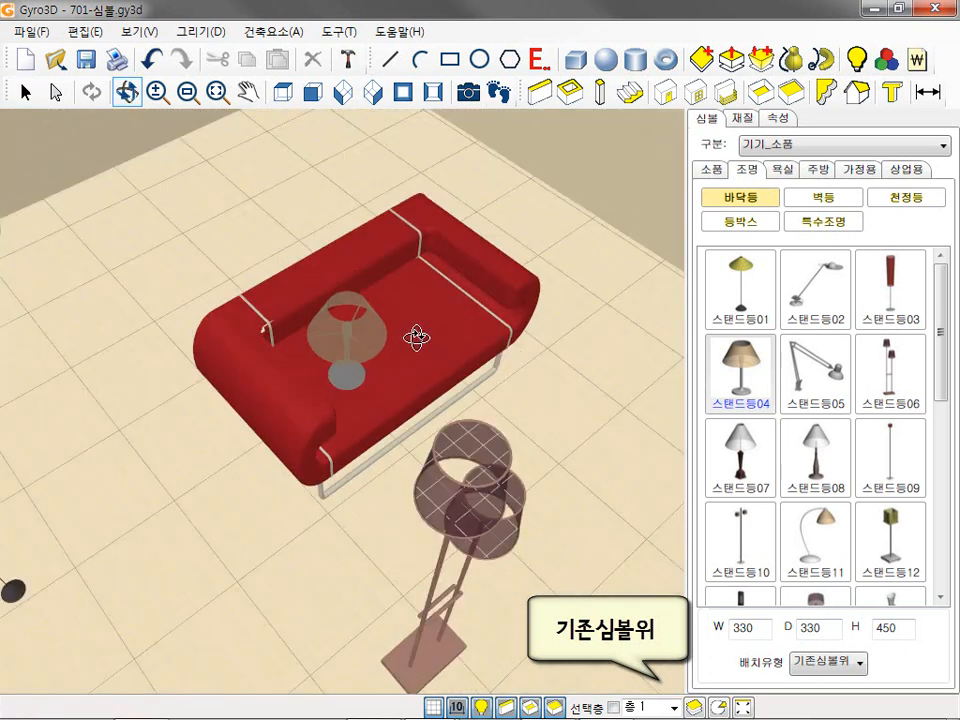
pyautogui.scroll(-3, 417, 338)
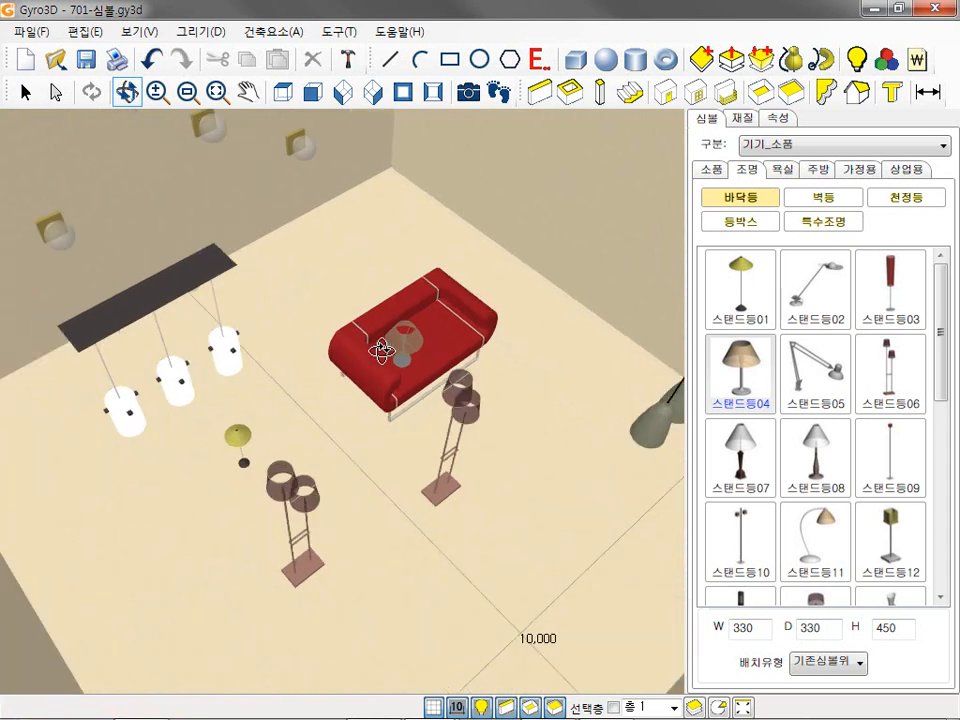
pyautogui.scroll(-1, 381, 350)
pyautogui.press('space')
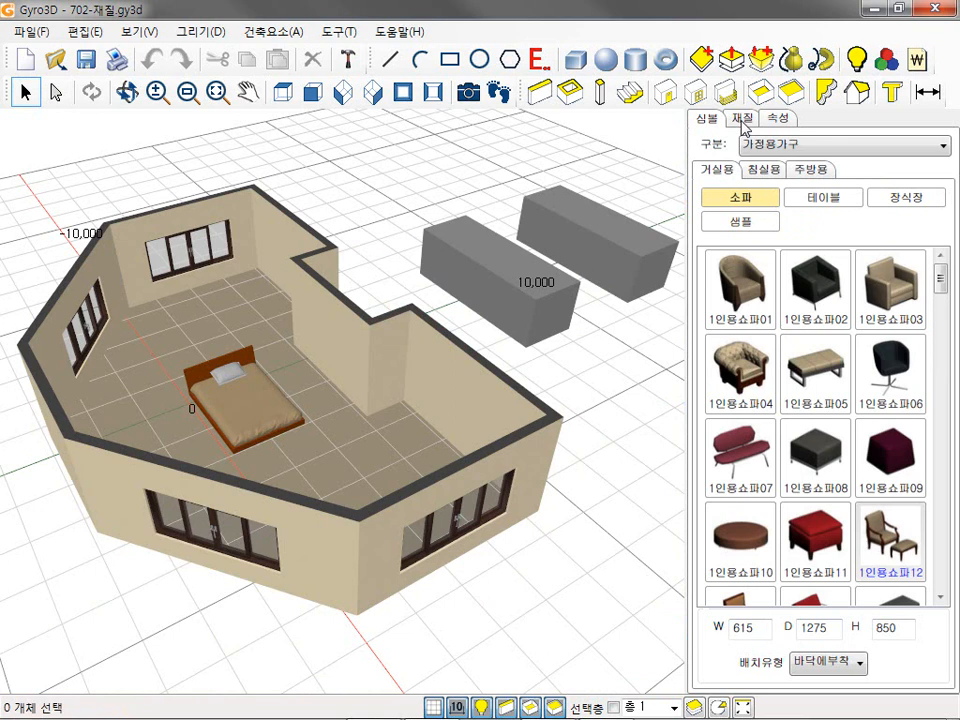
# - Show the material library, and open the 메모장 notes on applying materials and close them
pyautogui.click(742, 119)
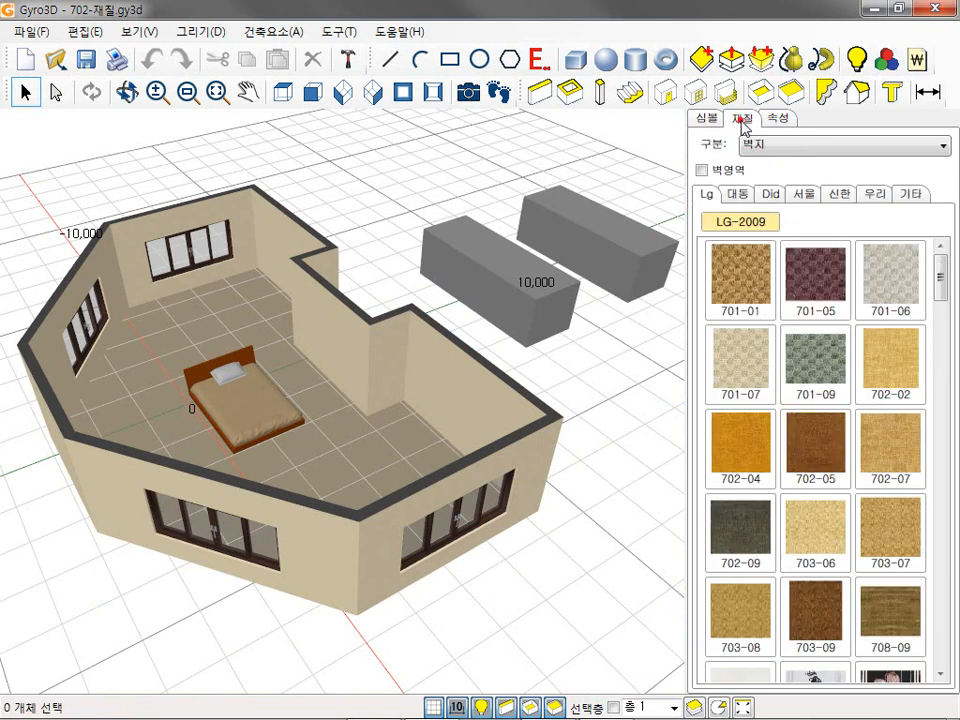
pyautogui.rightClick(403, 178)
pyautogui.click(456, 556)
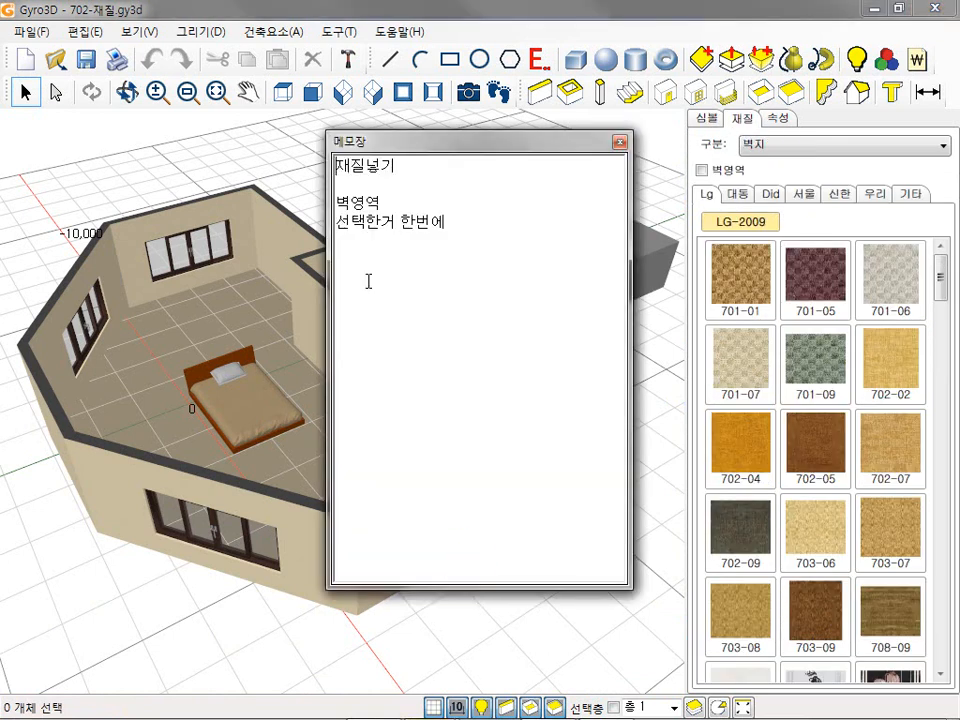
pyautogui.click(322, 201)
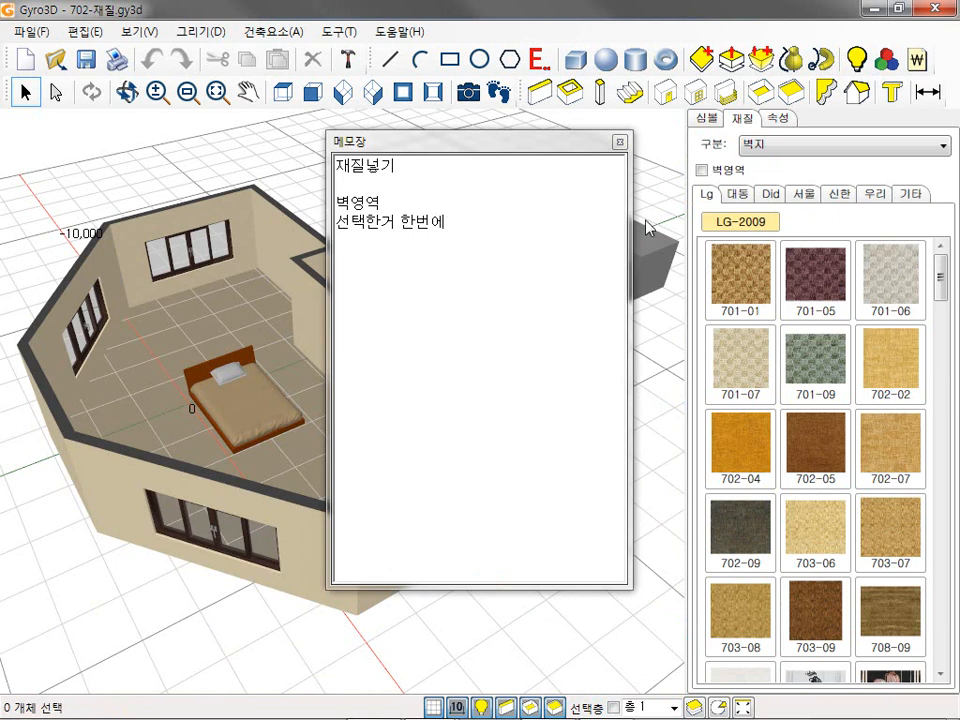
pyautogui.click(619, 142)
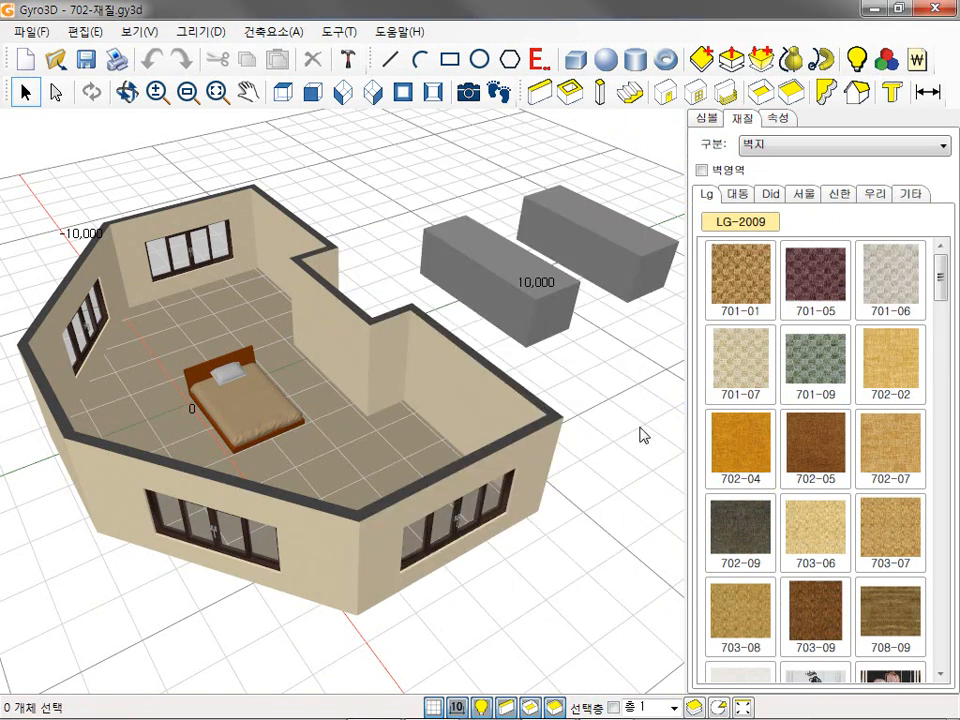
# - List the 바닥재 flooring materials and hide the grid in the model view
pyautogui.click(777, 155)
pyautogui.click(784, 178)
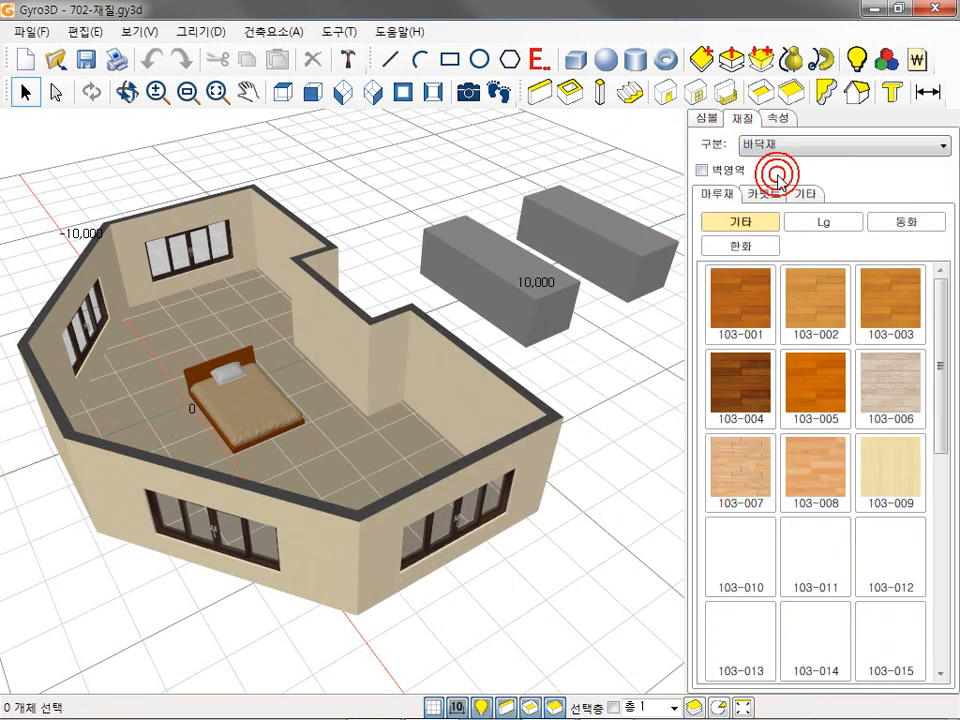
pyautogui.click(436, 706)
# - Try the wood floorings 103-004, 103-005 and 103-014 one after another on the room's floor
pyautogui.click(742, 391)
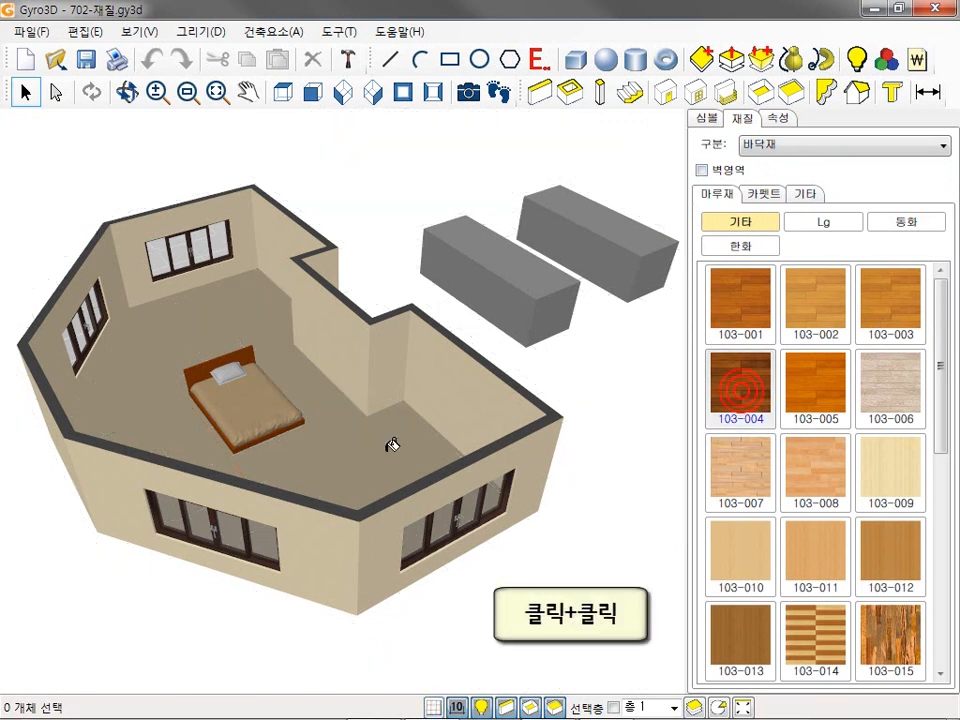
pyautogui.click(382, 437)
pyautogui.click(815, 383)
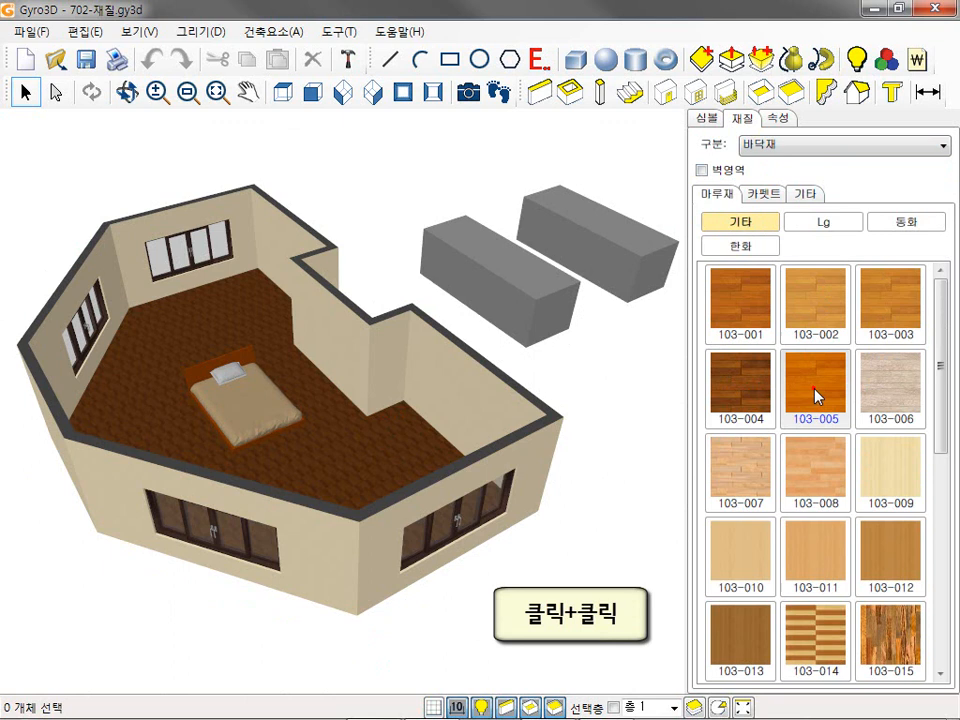
pyautogui.click(387, 448)
pyautogui.click(815, 635)
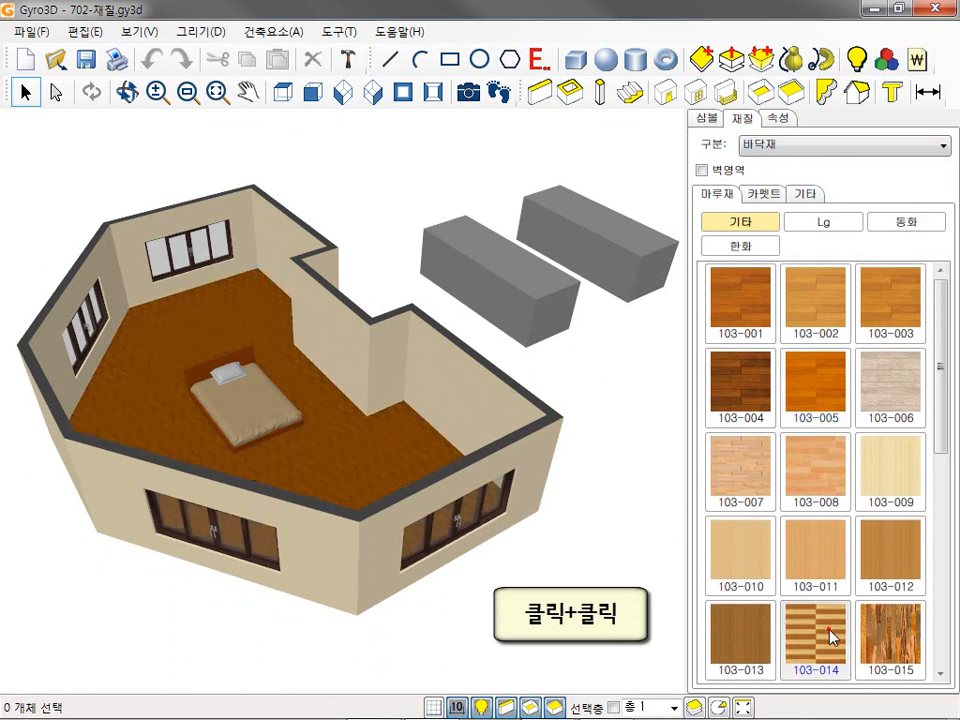
pyautogui.click(362, 444)
# - Apply the wood flooring 103-015 to the room's floor
pyautogui.click(900, 638)
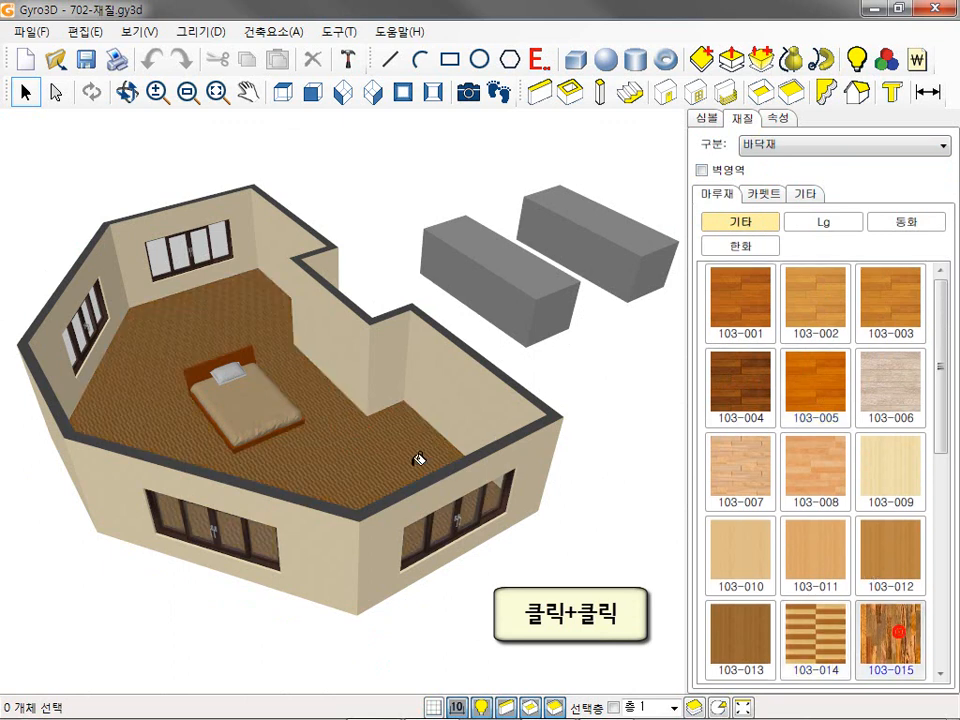
pyautogui.click(382, 451)
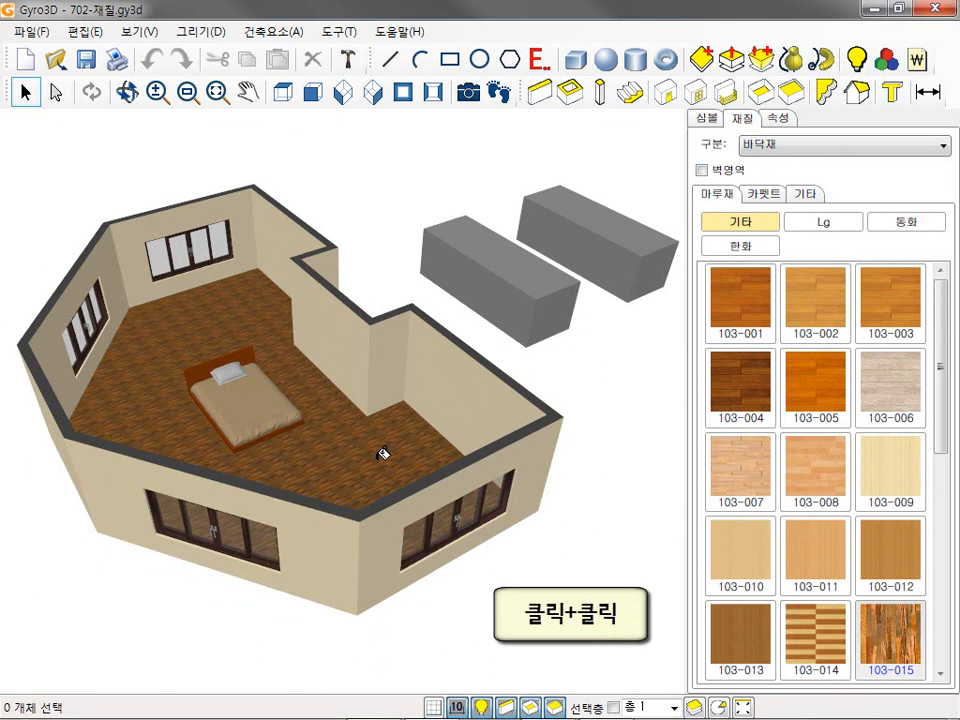
# - Apply the fabric 108-001 from the 기타 material category to the bed's cover
pyautogui.scroll(4, 316, 420)
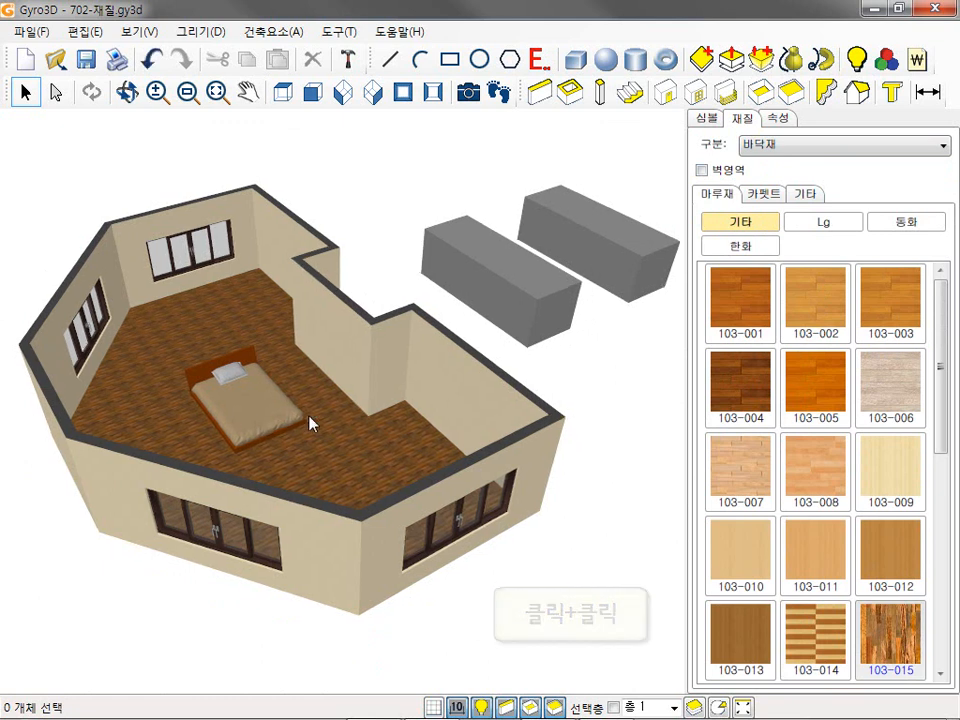
pyautogui.scroll(2, 316, 420)
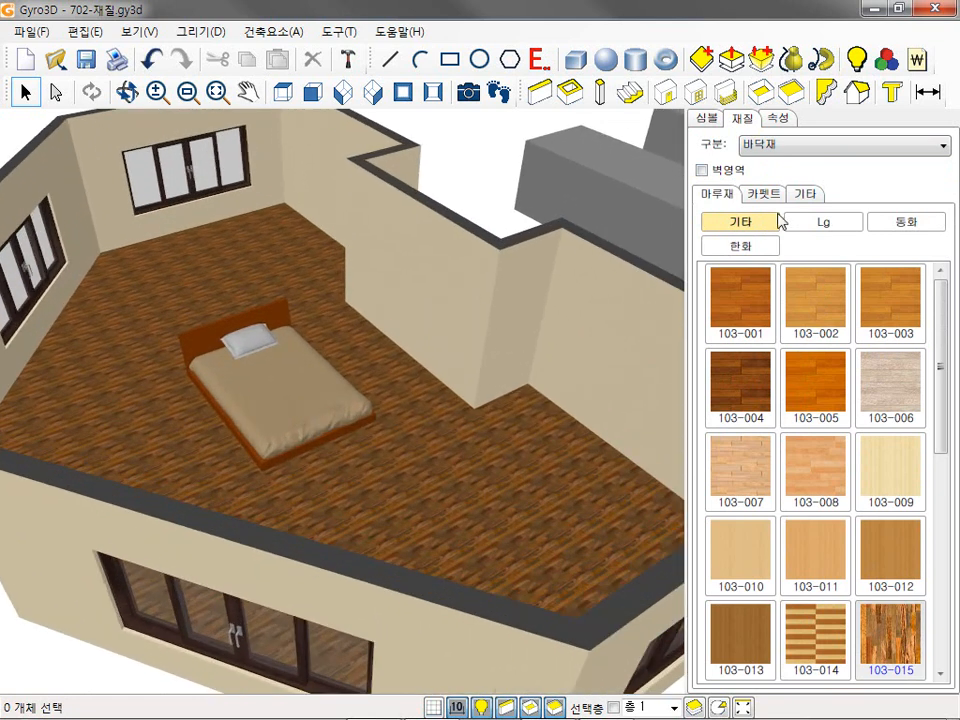
pyautogui.click(818, 150)
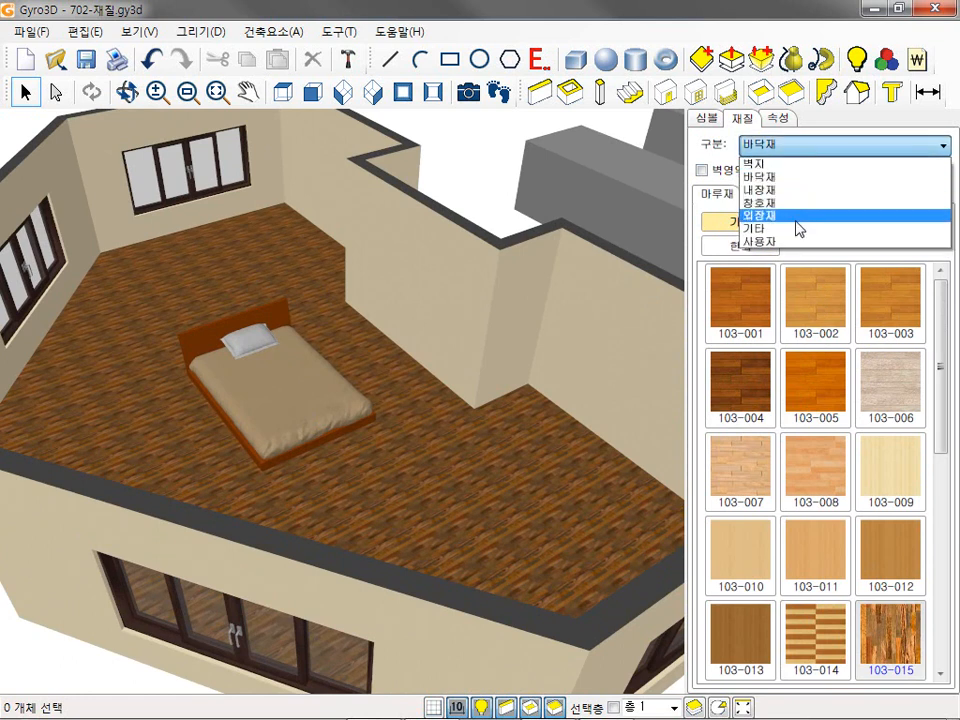
pyautogui.click(797, 228)
pyautogui.click(722, 258)
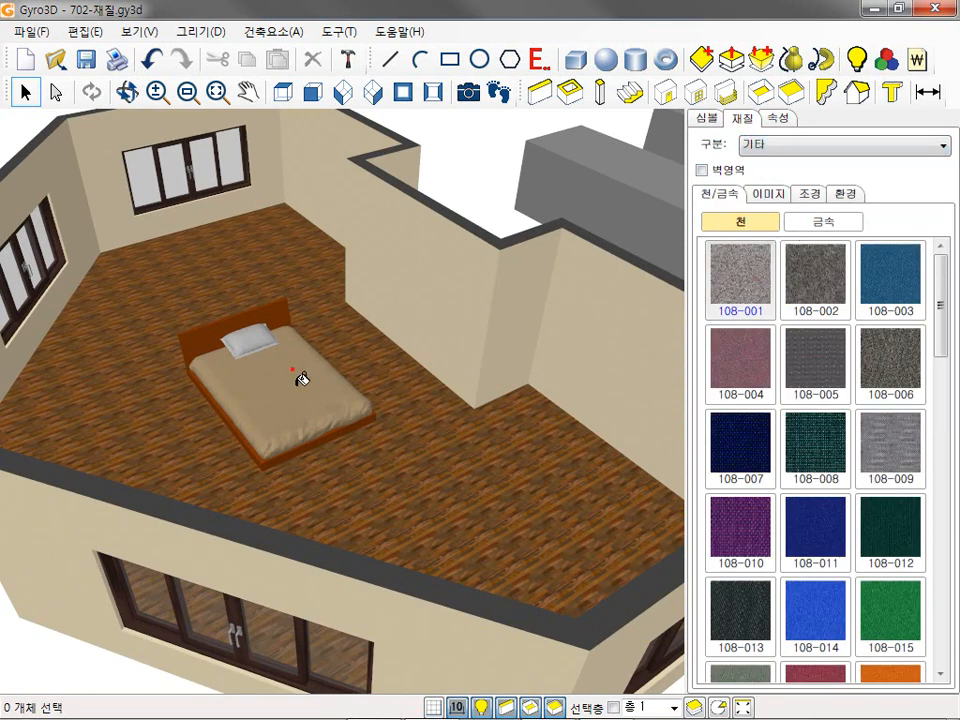
pyautogui.click(296, 373)
# - Try the fabric 108-008 on the bed's pillow
pyautogui.click(821, 372)
pyautogui.click(793, 424)
pyautogui.click(247, 333)
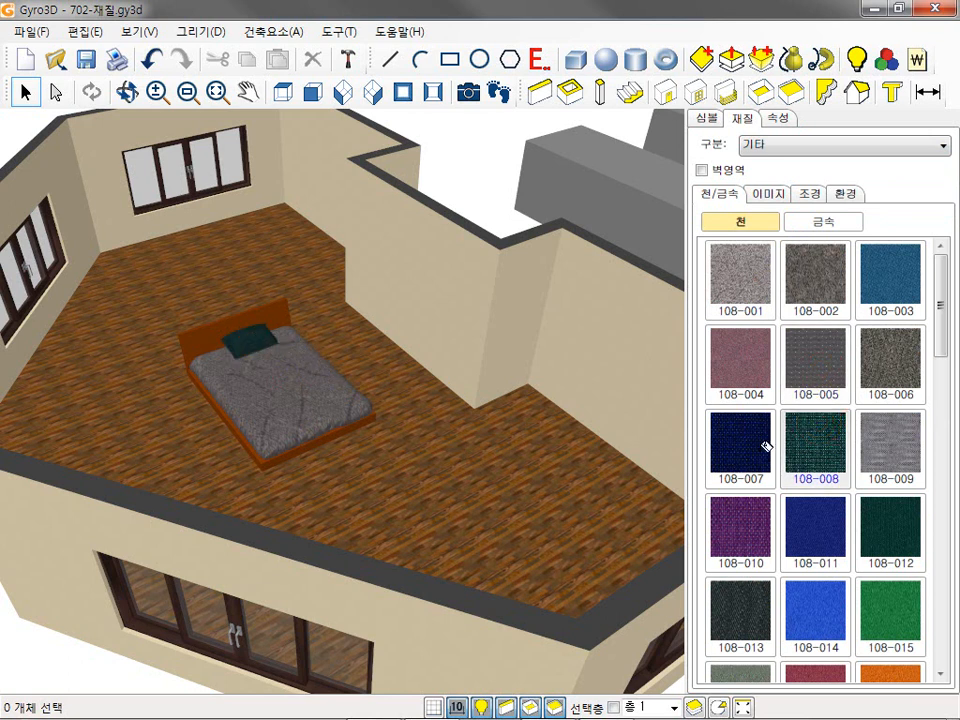
# - Apply the blue fabric 108-014 to the bed's pillow and end the material painting
pyautogui.click(814, 608)
pyautogui.click(268, 343)
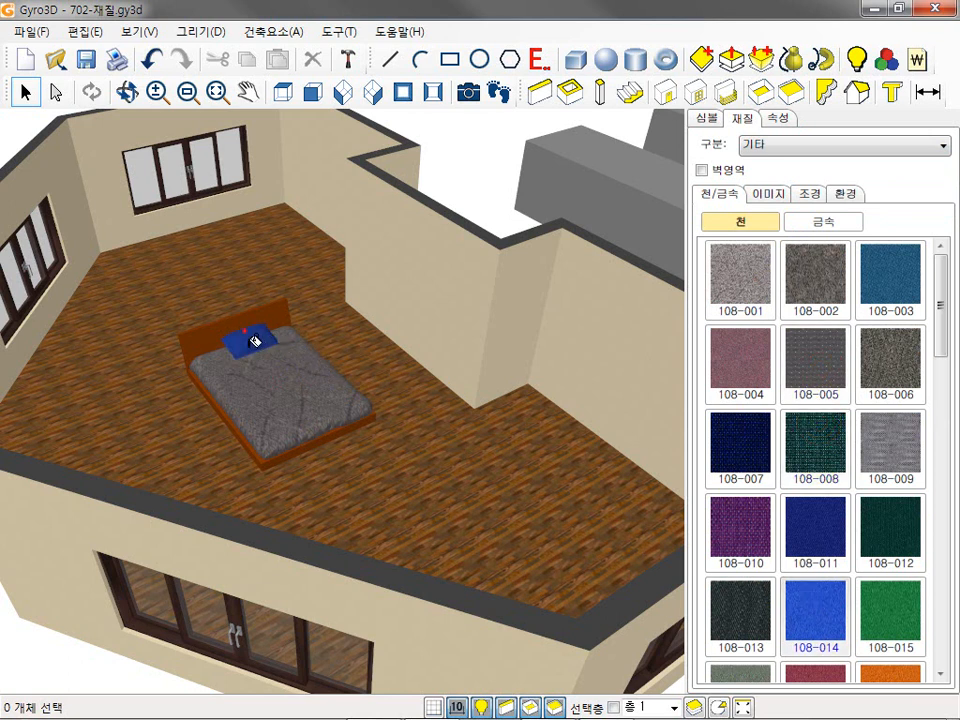
pyautogui.rightClick(318, 374)
# - Apply the wood 102-007 from the 내장재 category's 목재 group to the outer frame of the front window
pyautogui.moveTo(309, 452); pyautogui.dragTo(348, 360, button='middle')
pyautogui.scroll(2, 350, 355)
pyautogui.scroll(2, 351, 360)
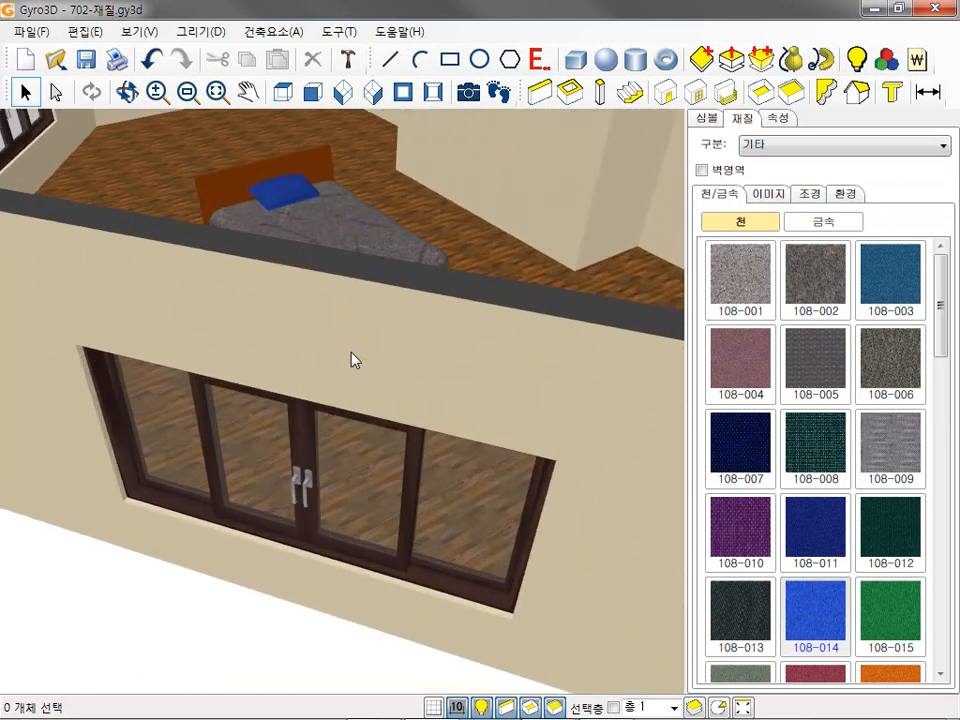
pyautogui.click(822, 146)
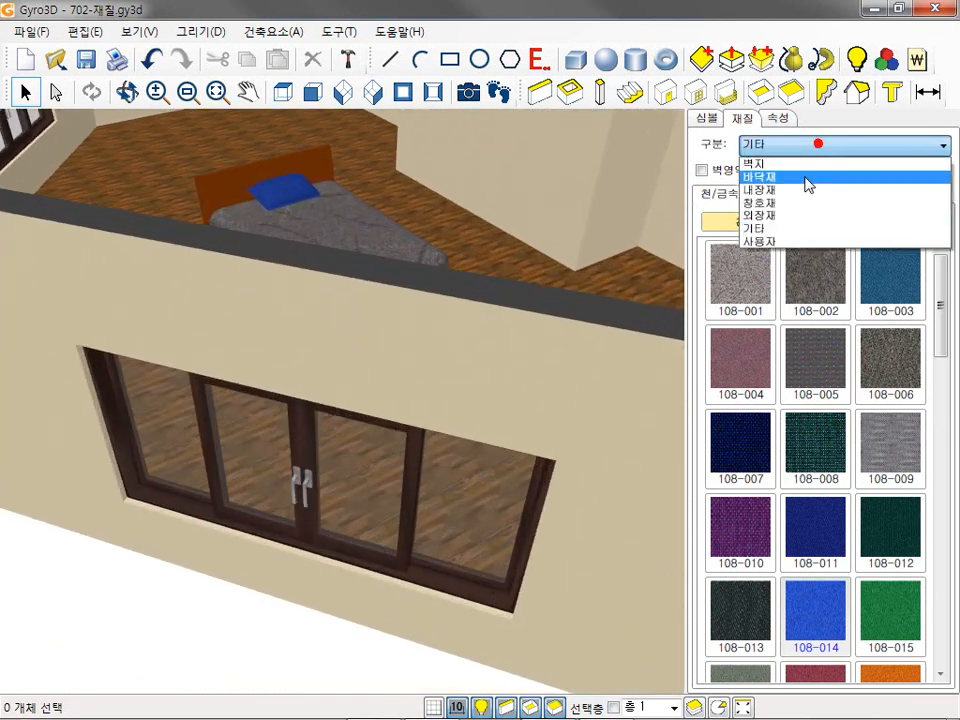
pyautogui.click(801, 191)
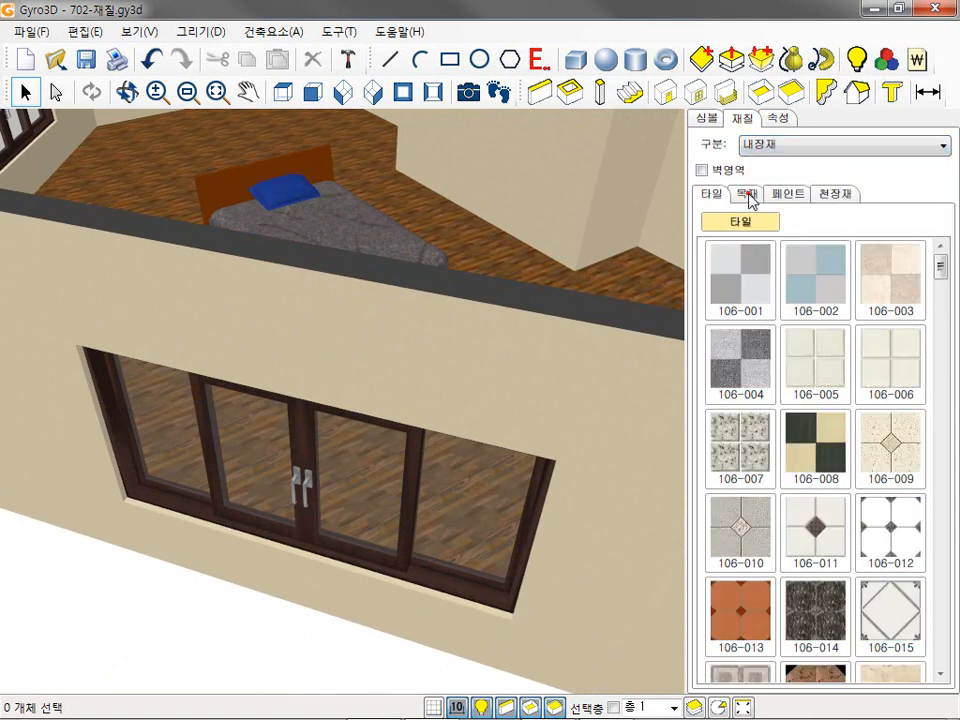
pyautogui.click(746, 193)
pyautogui.click(739, 448)
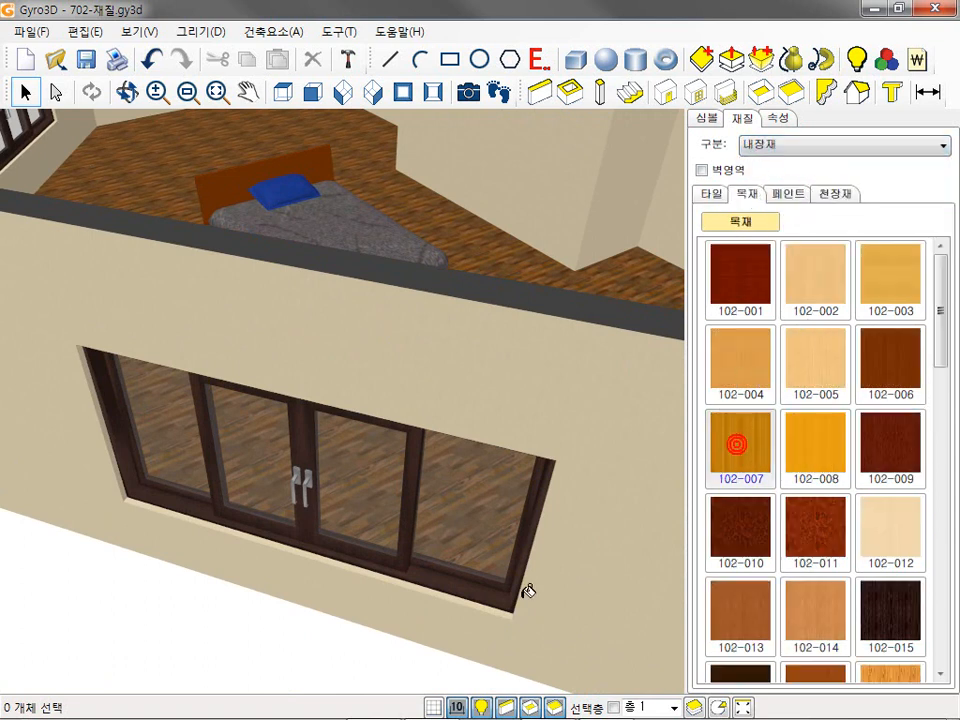
pyautogui.click(460, 578)
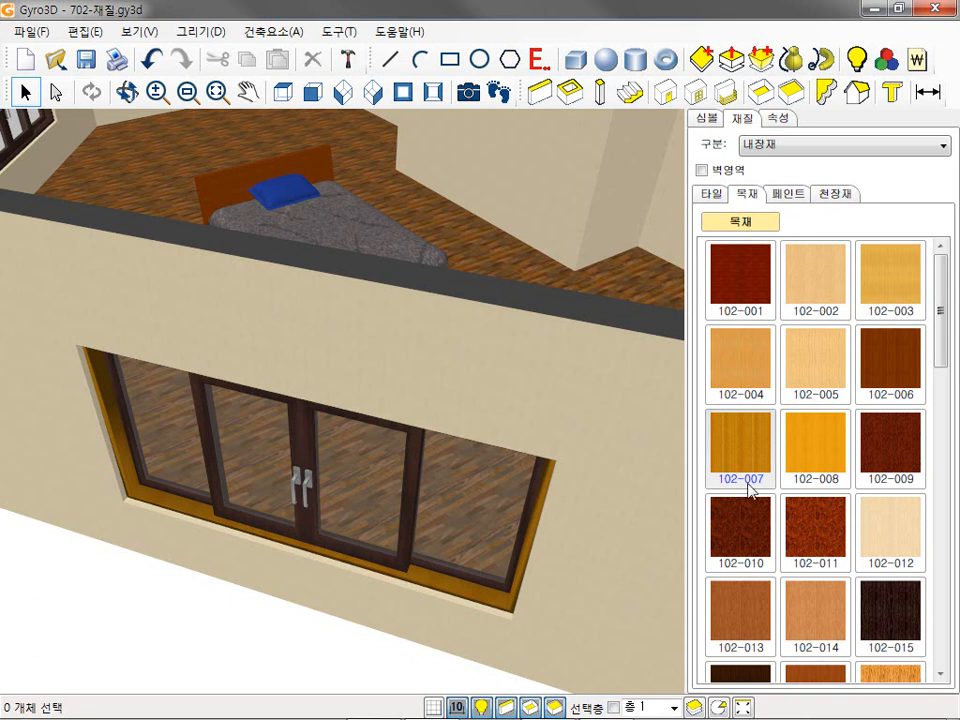
# - Apply the wood 102-004 to the front window's sashes and to the bed's headboard and frame
pyautogui.click(747, 365)
pyautogui.click(402, 548)
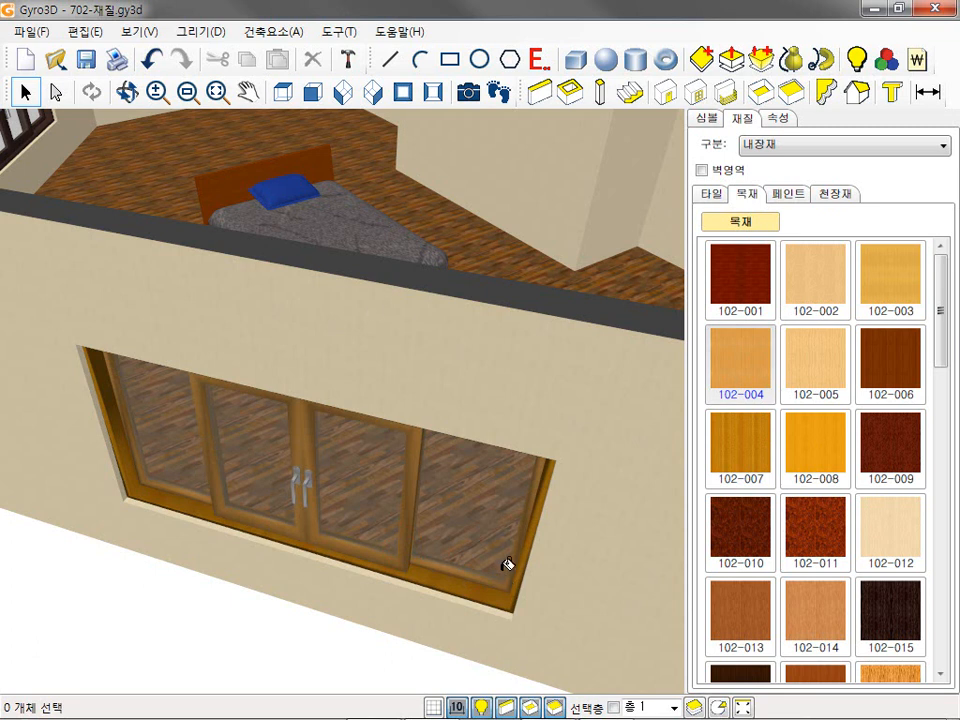
pyautogui.moveTo(354, 245); pyautogui.dragTo(400, 490, button='middle')
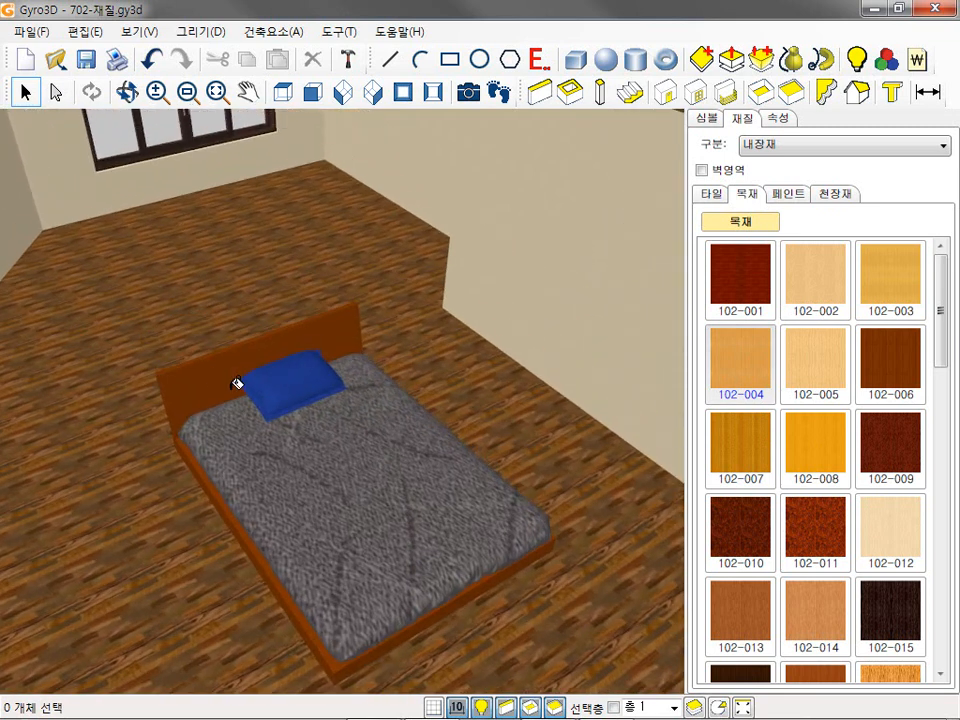
pyautogui.click(205, 370)
# - Try the wallpaper 701-01 from the 벽지 category on three of the room's inner walls, one wall at a time
pyautogui.scroll(-8, 228, 381)
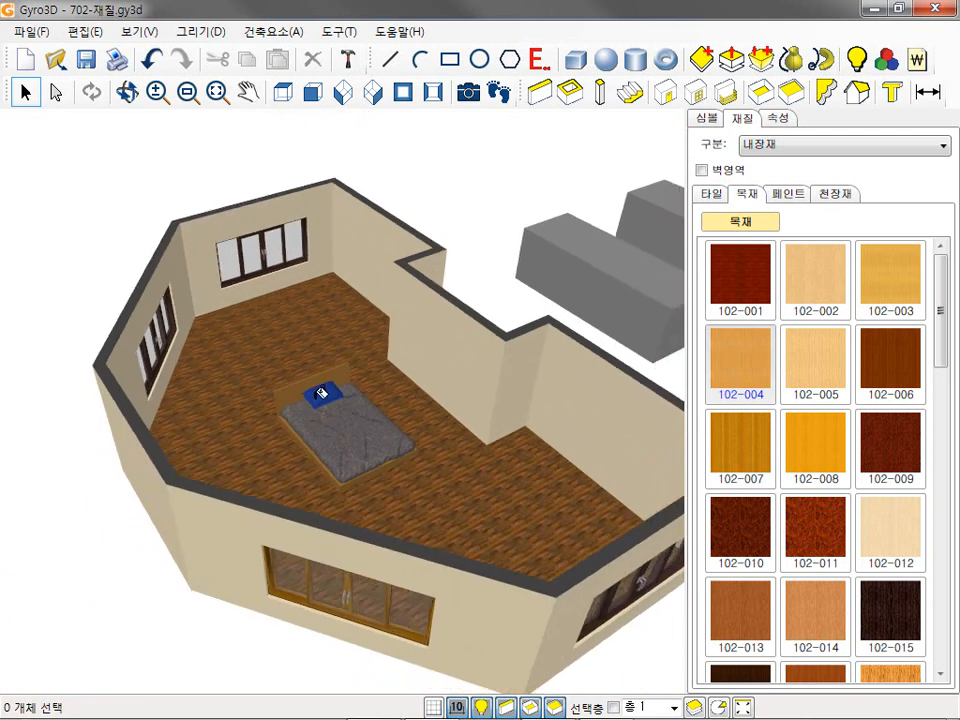
pyautogui.moveTo(322, 393); pyautogui.dragTo(281, 378, button='middle')
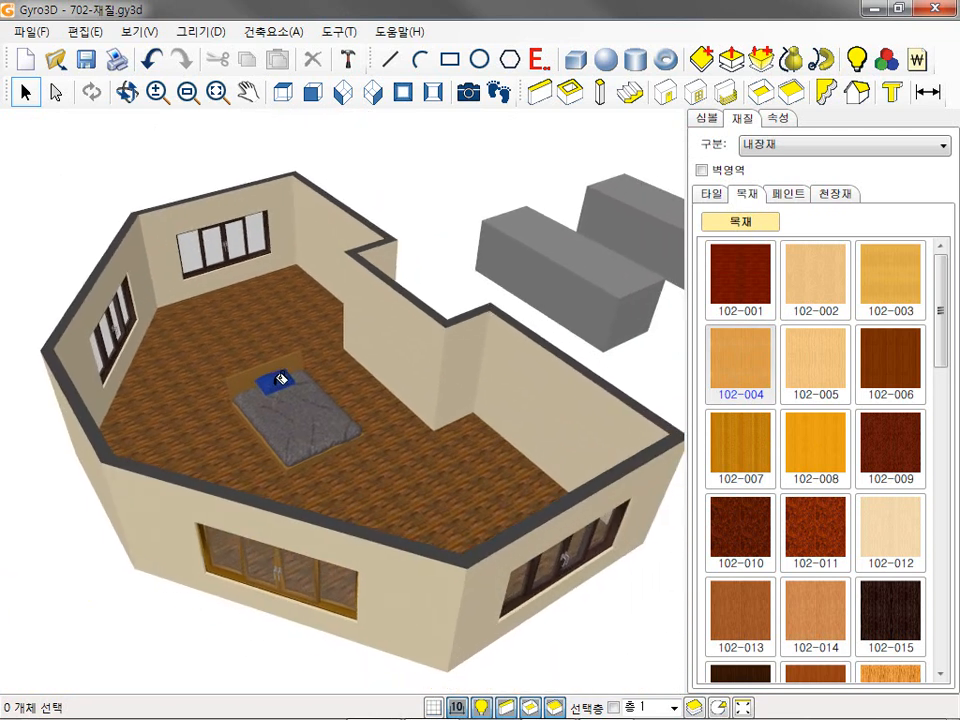
pyautogui.click(806, 146)
pyautogui.click(803, 164)
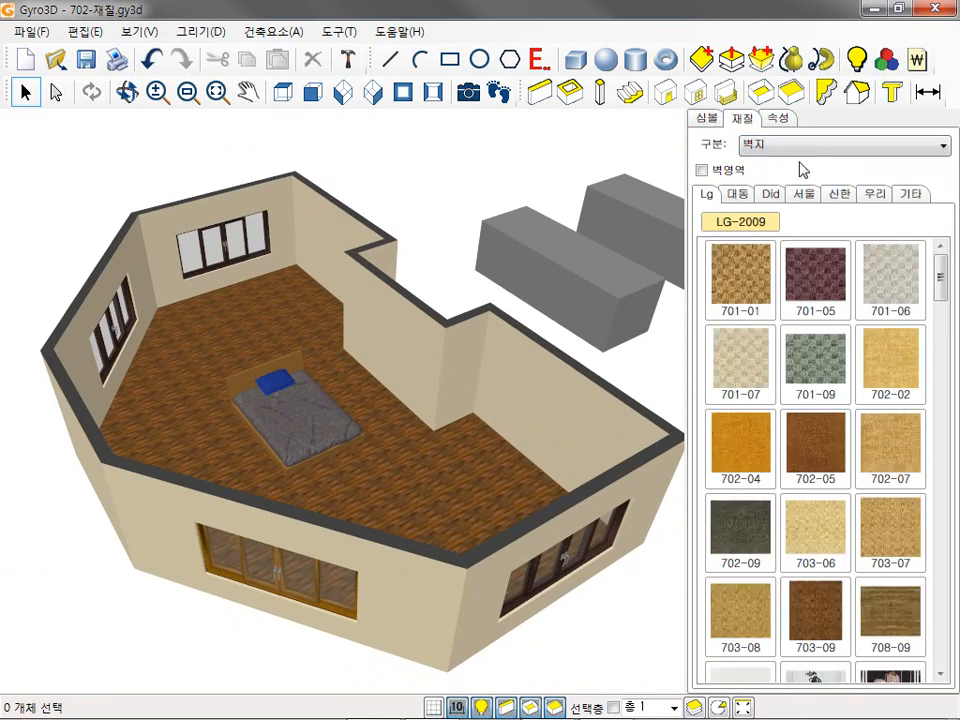
pyautogui.moveTo(743, 273); pyautogui.dragTo(381, 309)
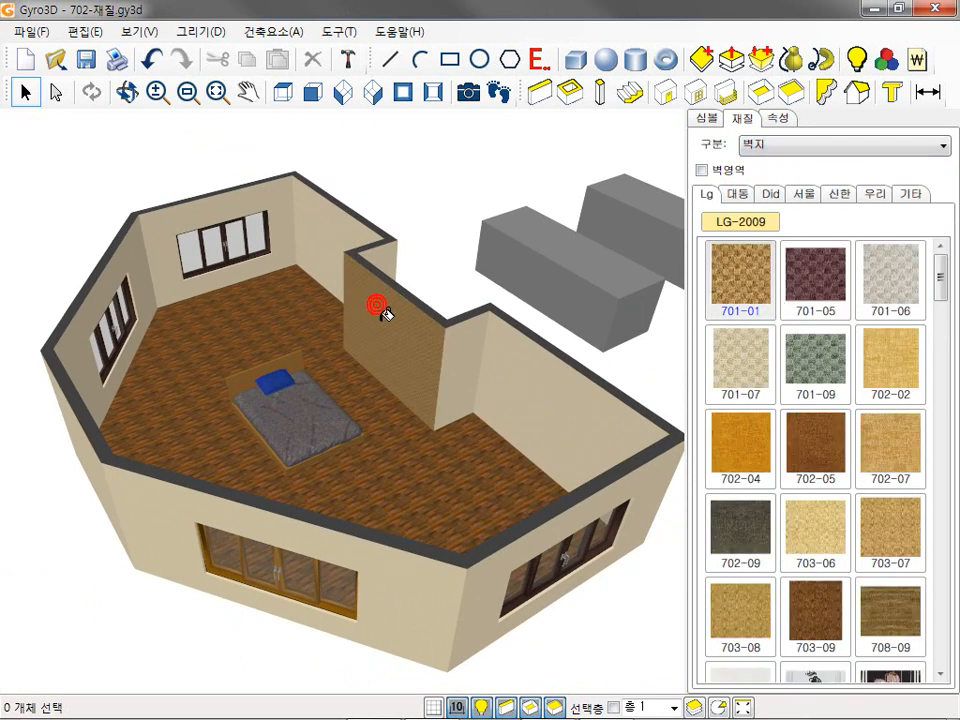
pyautogui.click(158, 216)
pyautogui.click(308, 213)
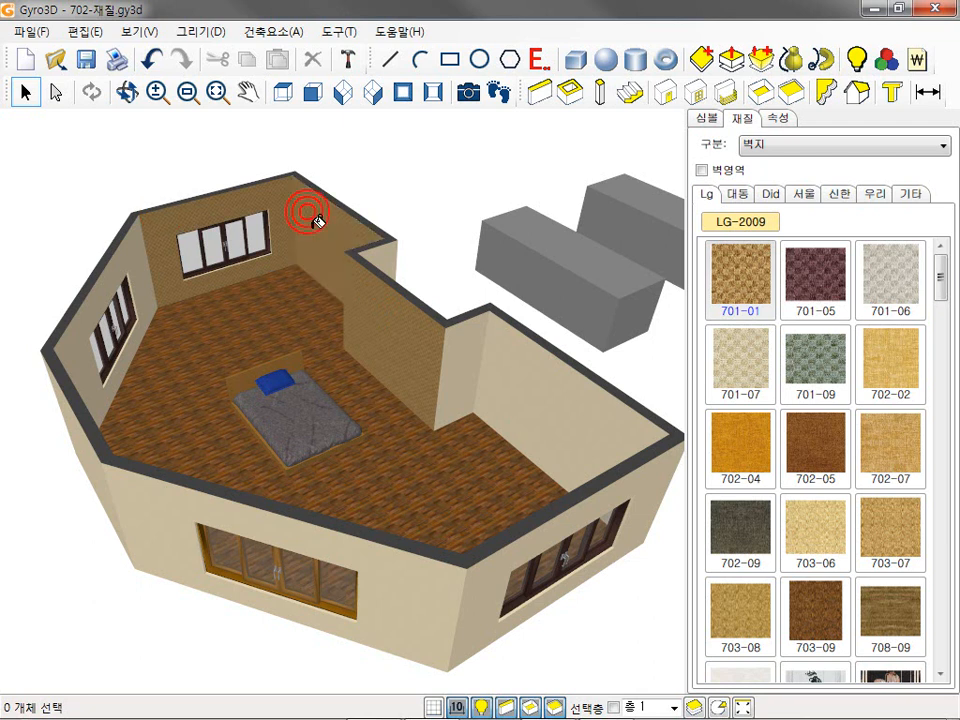
# - Try the green patterned wallpaper 82111-2 on the inner walls behind the bed, including the projecting wall's two faces
pyautogui.moveTo(940, 277); pyautogui.dragTo(938, 340)
pyautogui.click(920, 405)
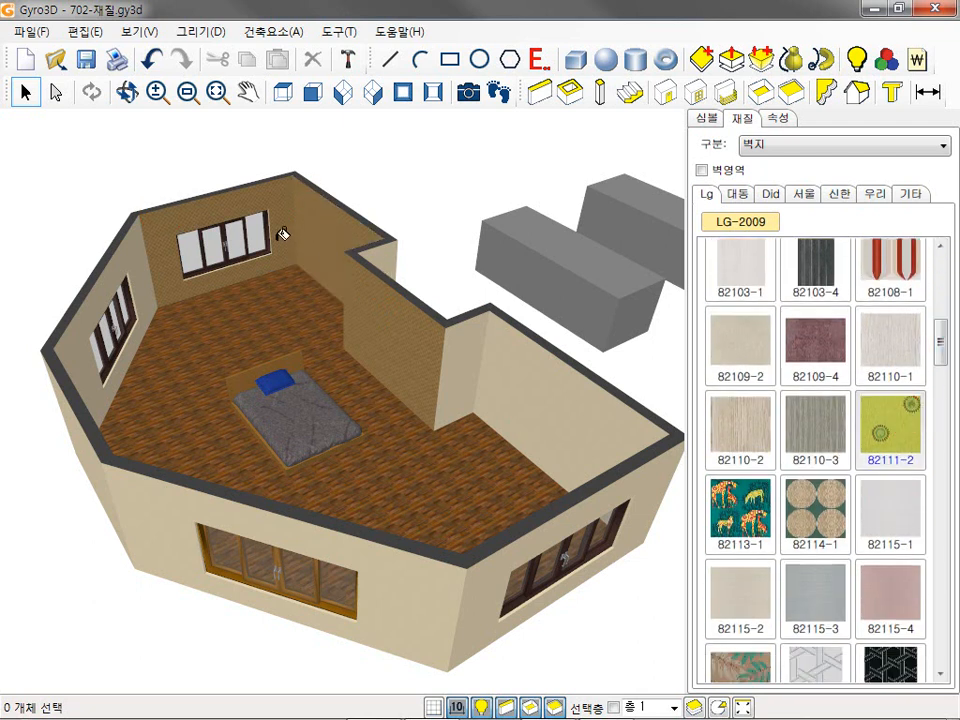
pyautogui.click(314, 211)
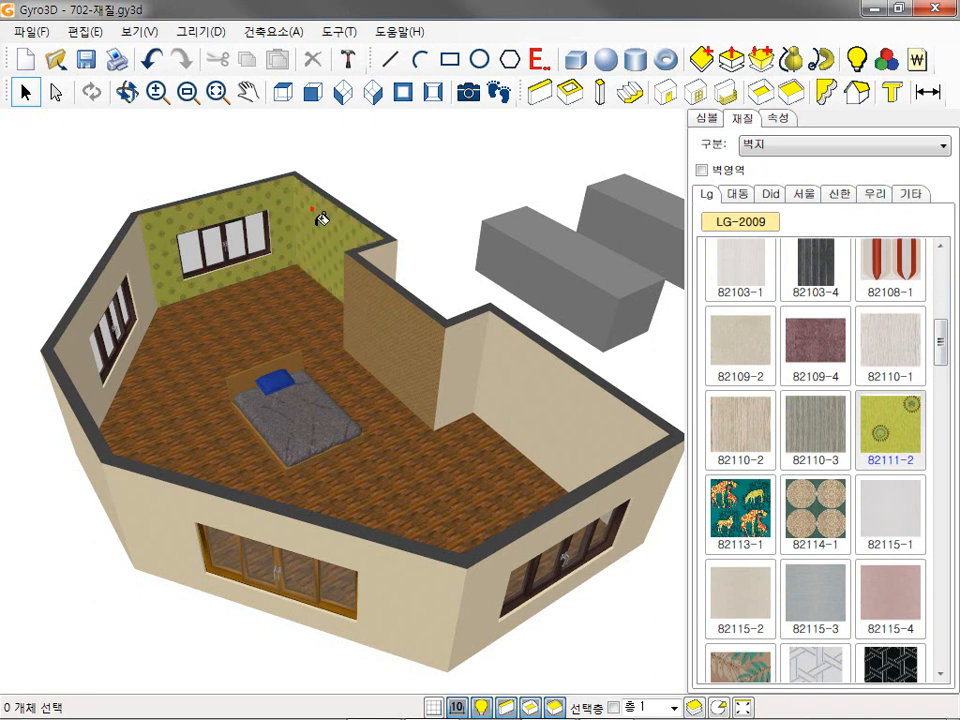
pyautogui.click(373, 313)
pyautogui.click(467, 345)
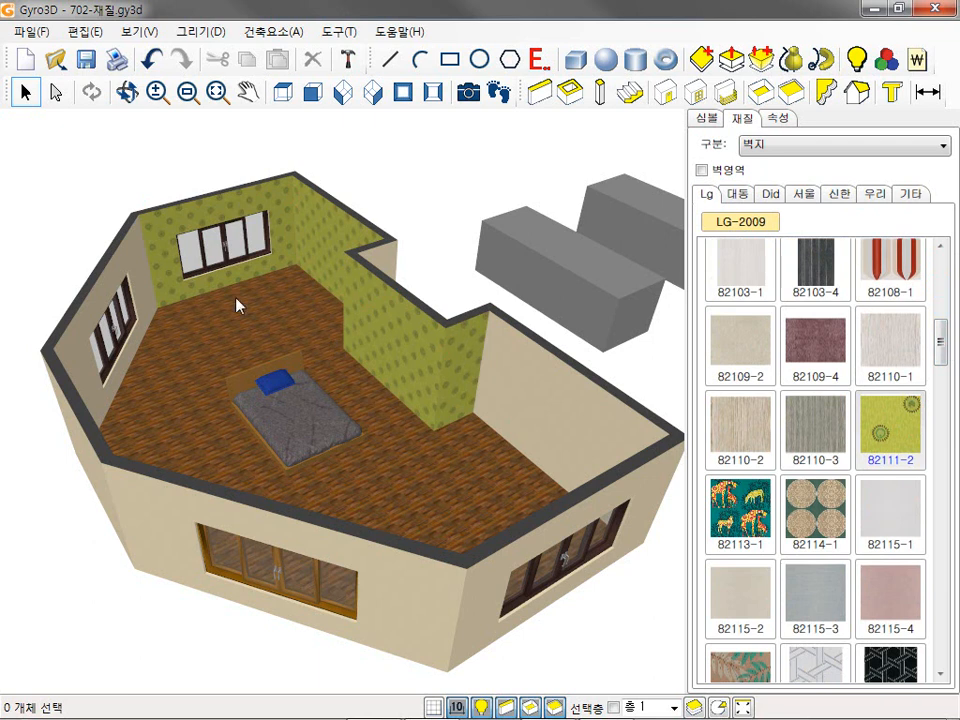
# - Enable the 벽영역 option and apply the wallpaper 82108-1 to all surrounding inner walls at once
pyautogui.click(707, 177)
pyautogui.click(903, 266)
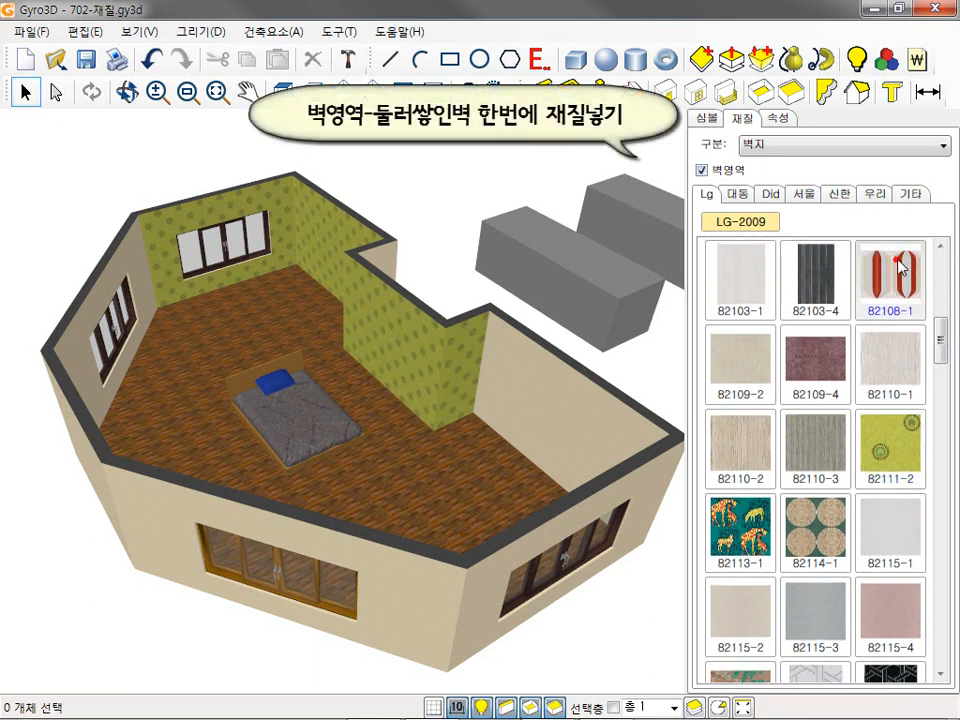
pyautogui.click(324, 235)
# - Replace the wallpaper on all inner walls with 82114-1 and finally with the green patterned 82111-2
pyautogui.click(811, 529)
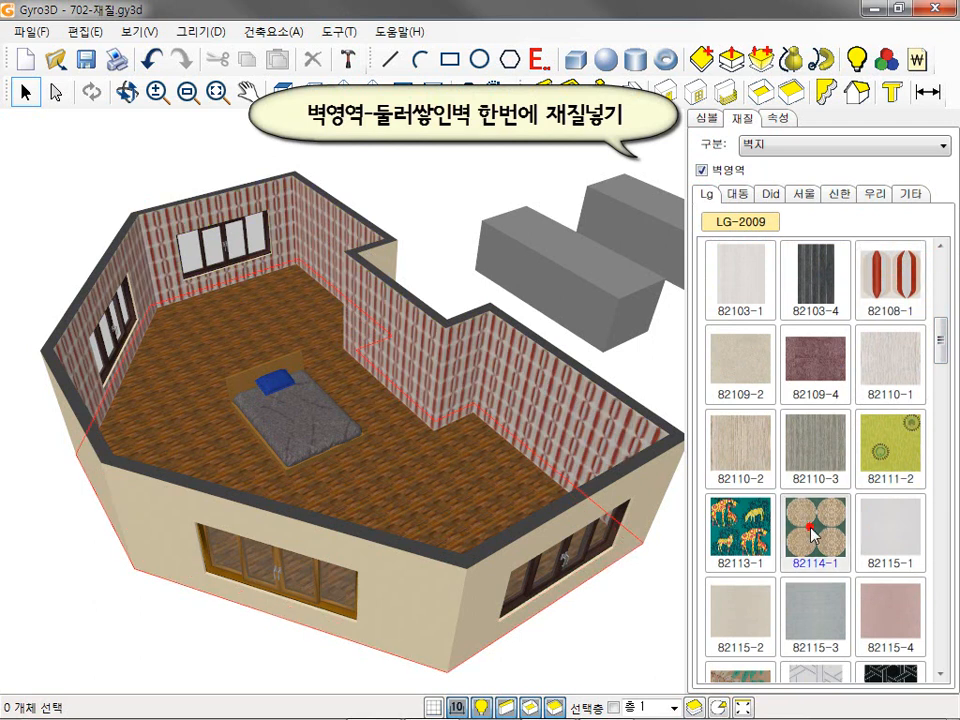
pyautogui.click(489, 390)
pyautogui.click(889, 447)
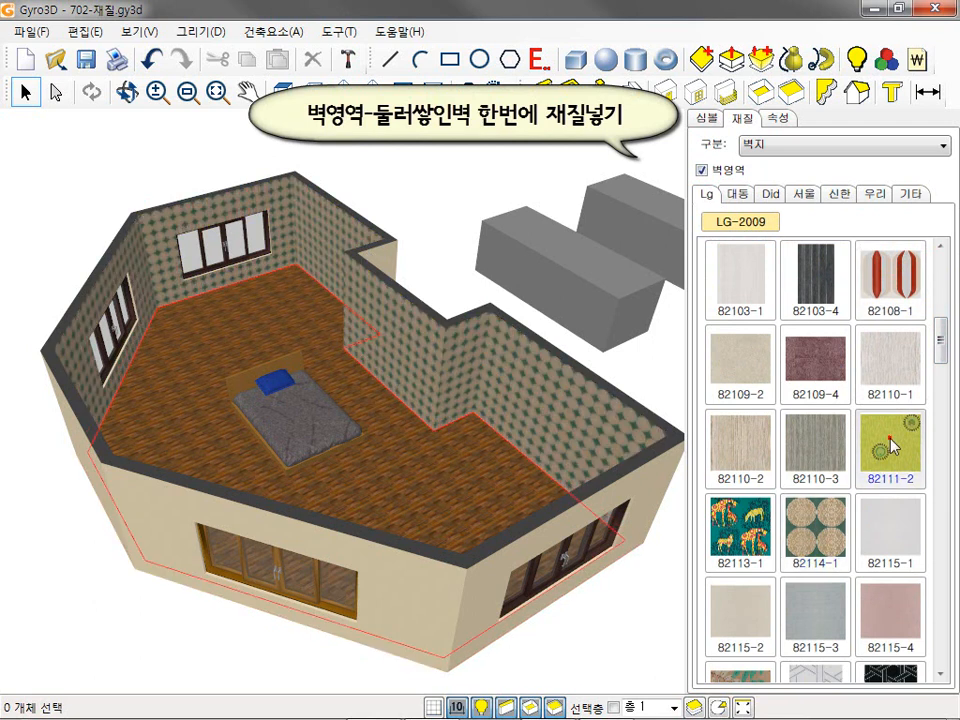
pyautogui.click(494, 390)
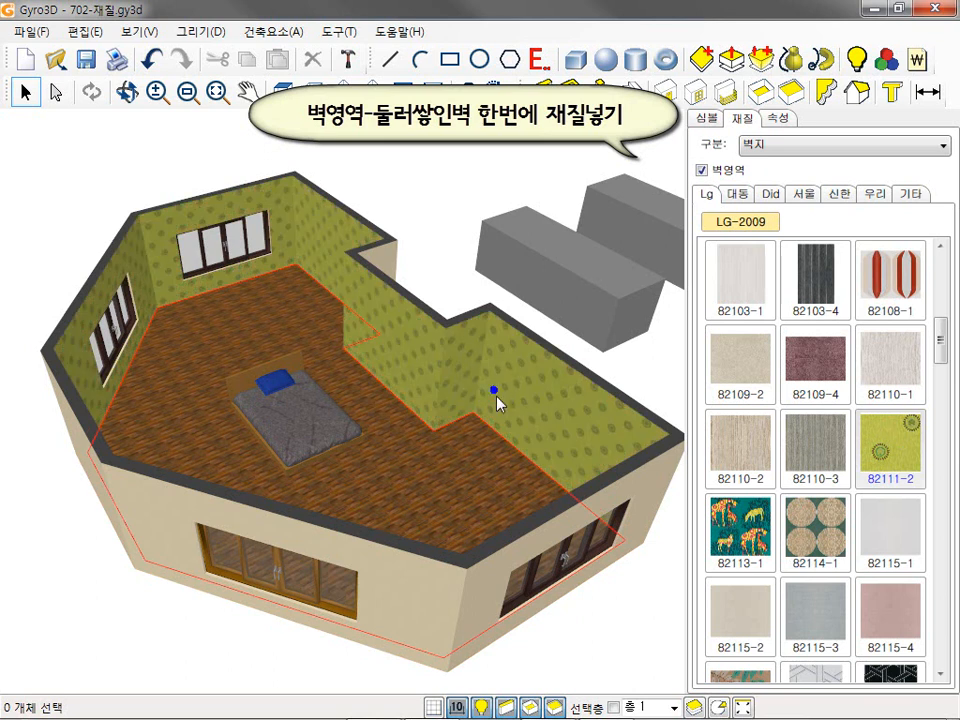
# - Apply the brick 101-001 from the 외장재 category to all the building's exterior walls at once
pyautogui.moveTo(449, 470); pyautogui.dragTo(406, 412, button='middle')
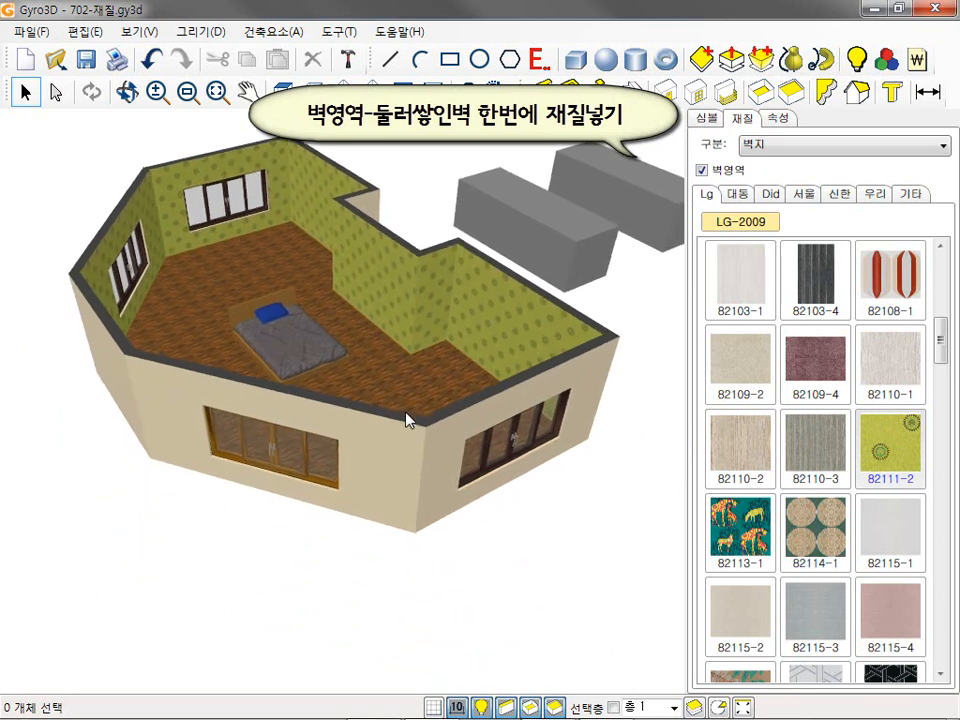
pyautogui.click(864, 147)
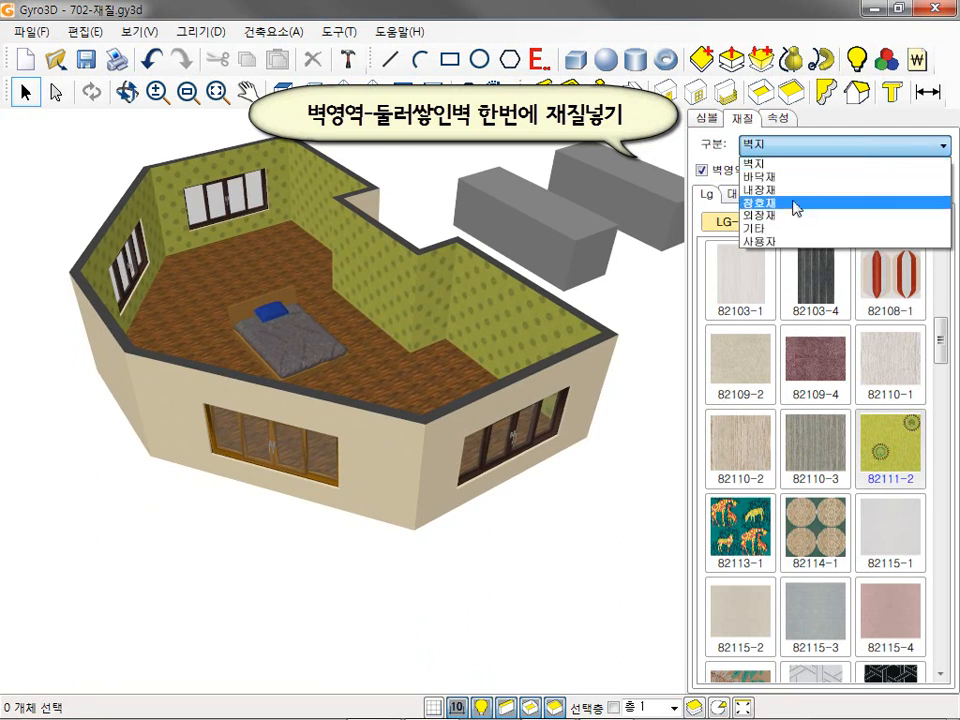
pyautogui.click(786, 215)
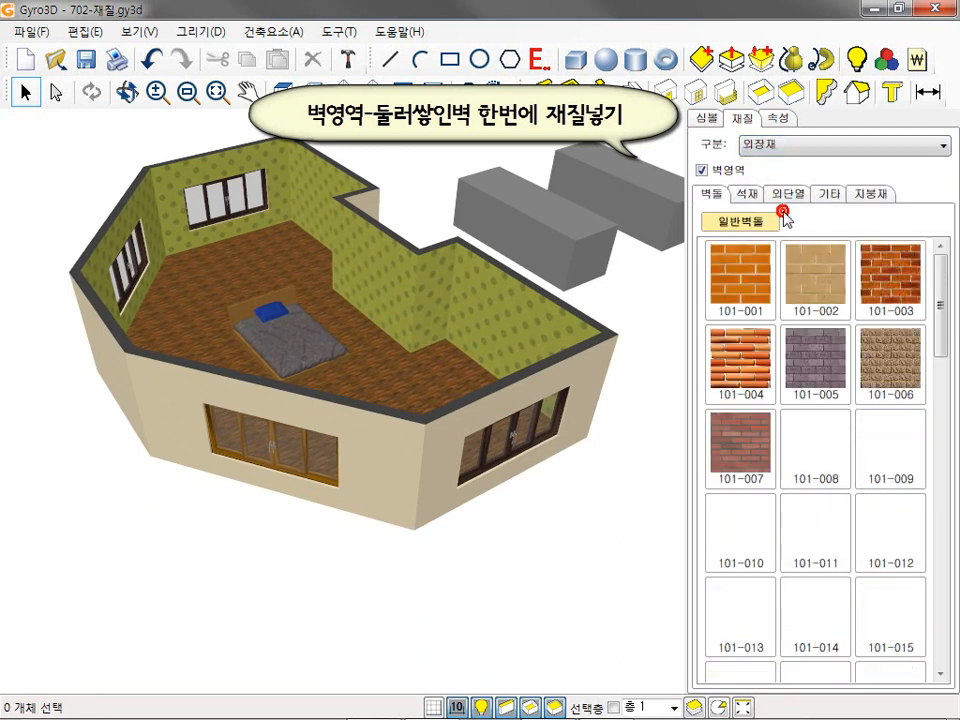
pyautogui.click(745, 288)
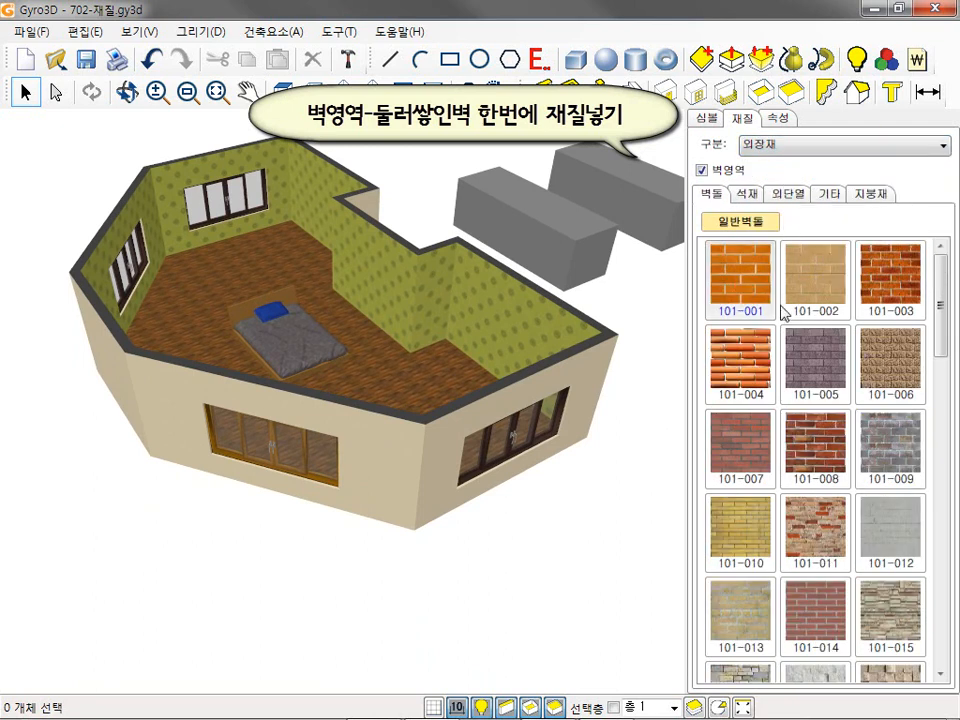
pyautogui.click(404, 459)
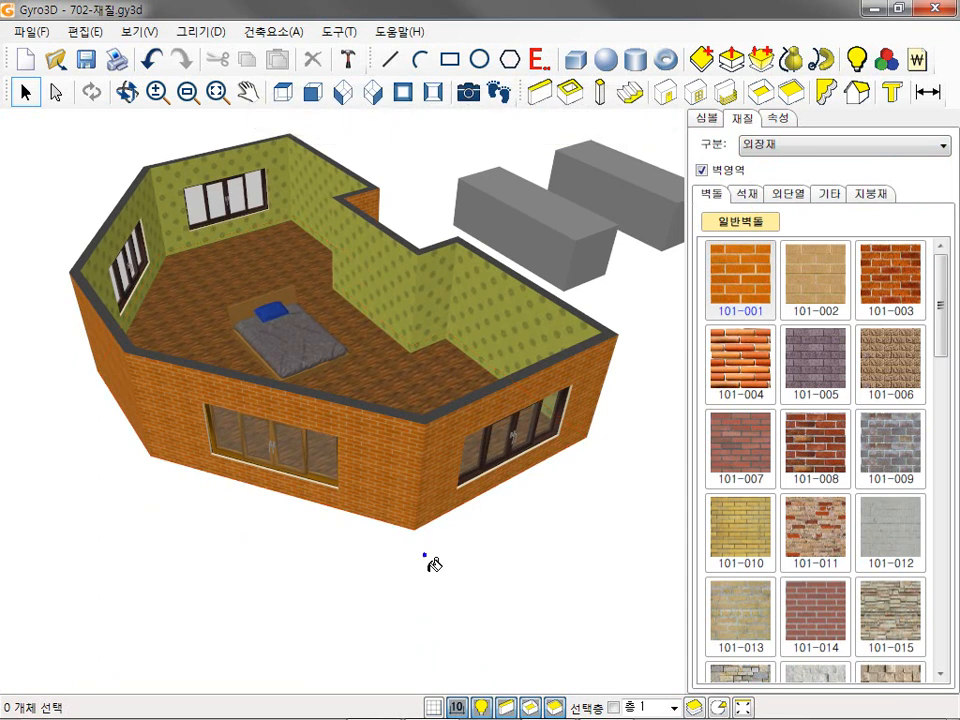
# - Apply the brick 101-010 to the left box's top face and to the right box's inner long side and top
pyautogui.moveTo(367, 260); pyautogui.dragTo(344, 373, button='middle')
pyautogui.click(335, 196)
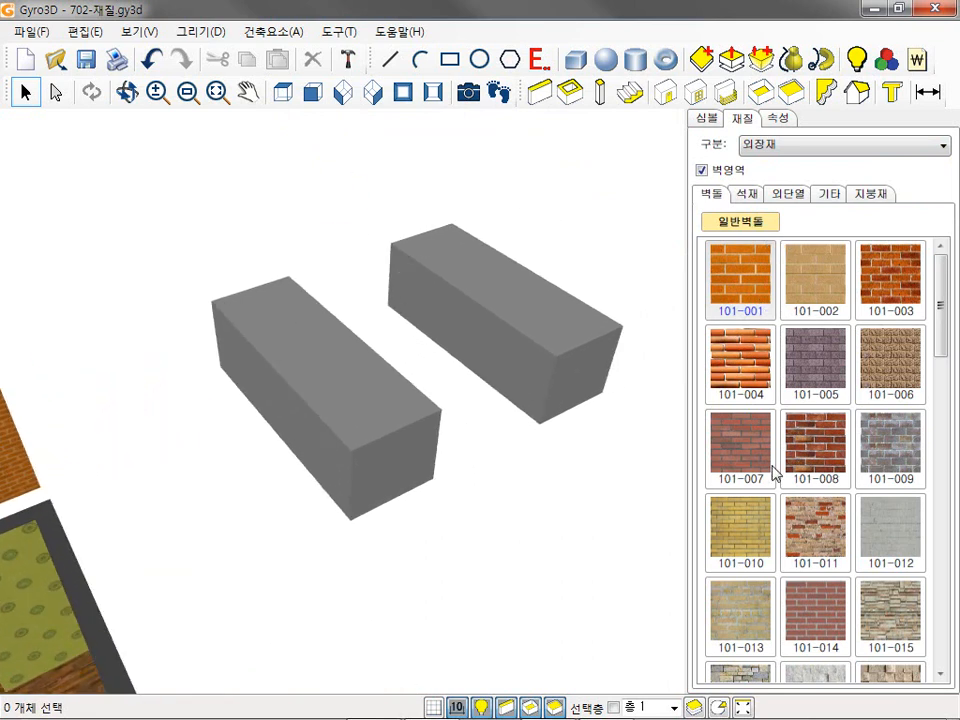
pyautogui.click(740, 523)
pyautogui.click(342, 362)
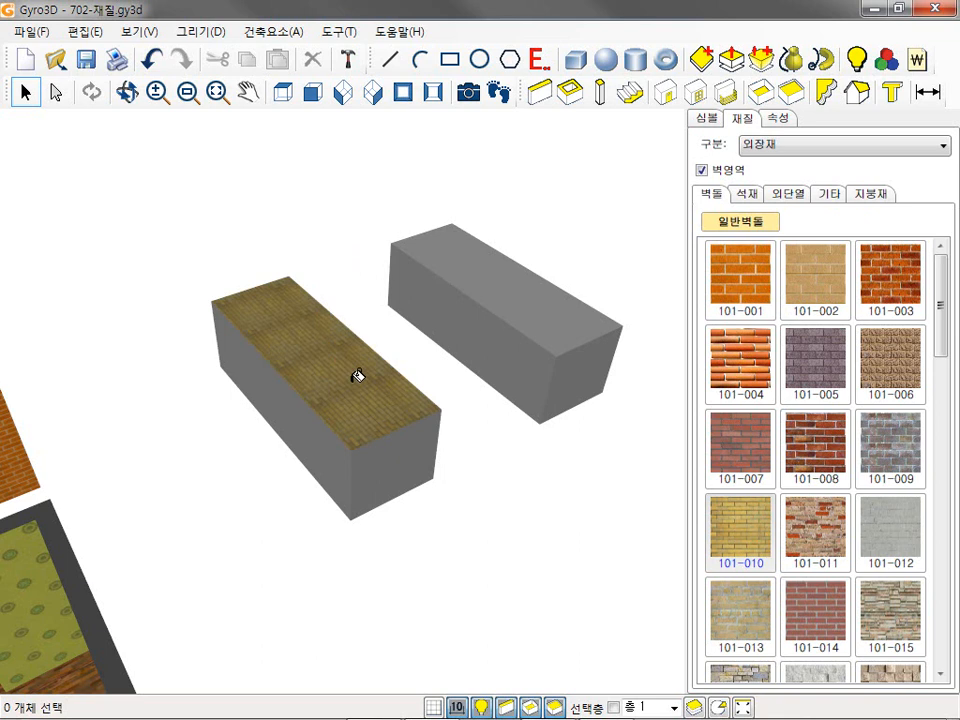
pyautogui.click(482, 356)
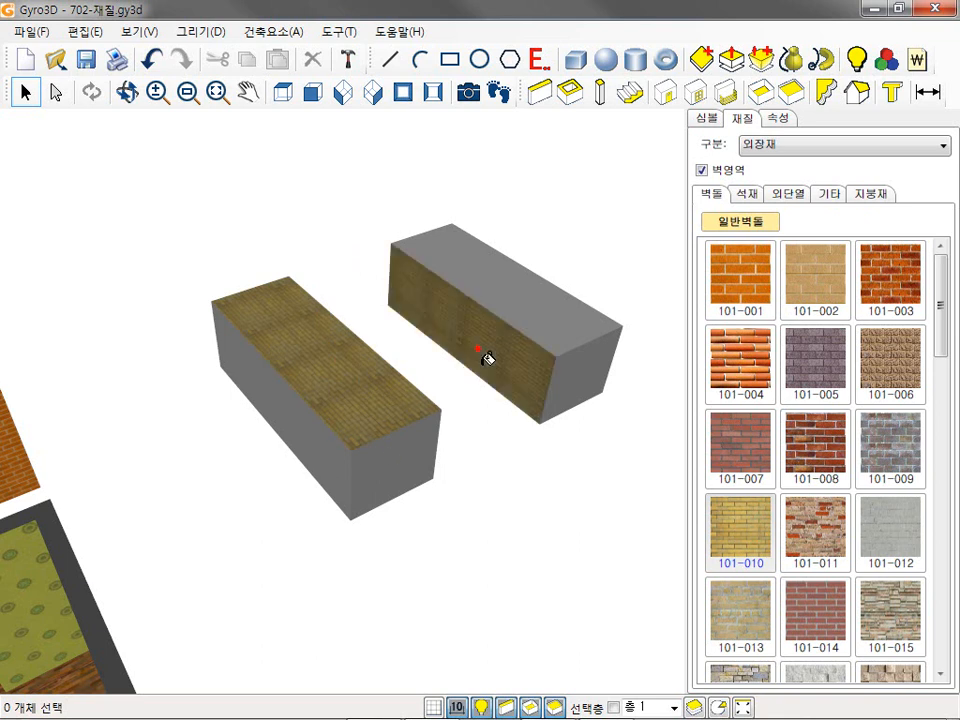
pyautogui.click(537, 300)
# - Apply the brick 101-008 to the right box's end and top faces and to the left box's end and outer long side
pyautogui.click(815, 445)
pyautogui.click(583, 358)
pyautogui.click(538, 313)
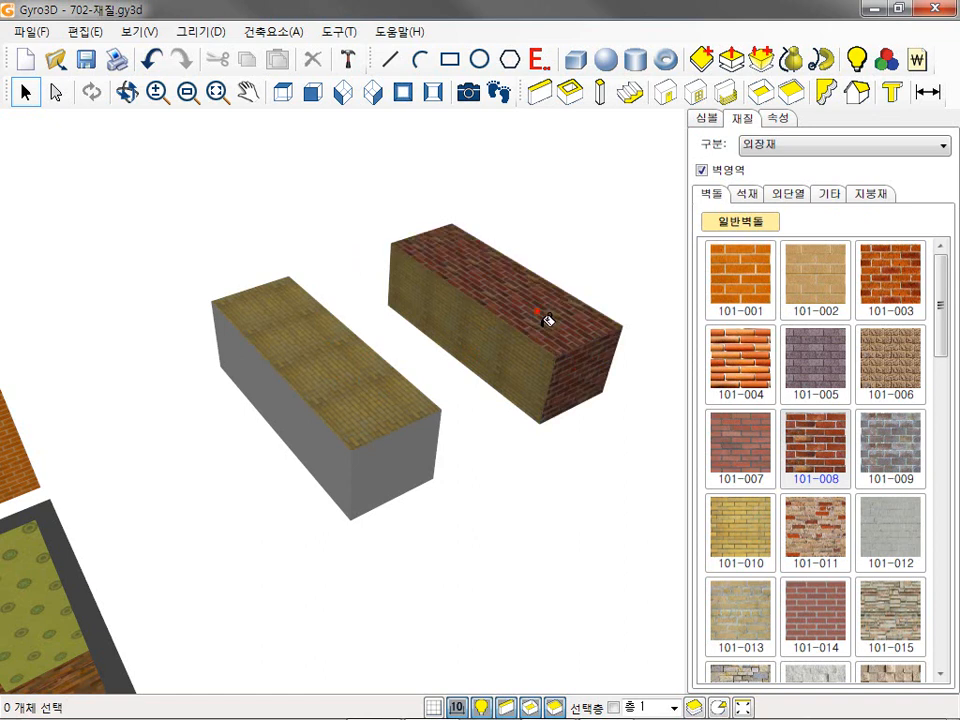
pyautogui.click(356, 468)
pyautogui.click(307, 419)
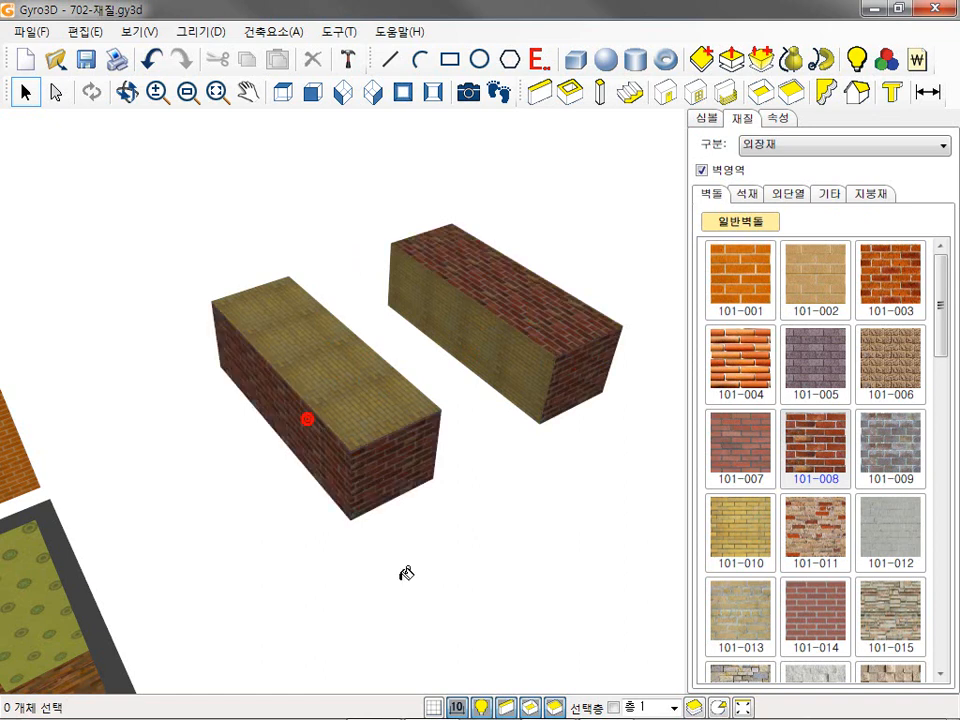
# - Select the rear box and apply the stone 105-007 from the 석재 group to all its faces at once
pyautogui.click(126, 92)
pyautogui.moveTo(307, 240); pyautogui.dragTo(494, 403)
pyautogui.press('Escape')
pyautogui.click(451, 301)
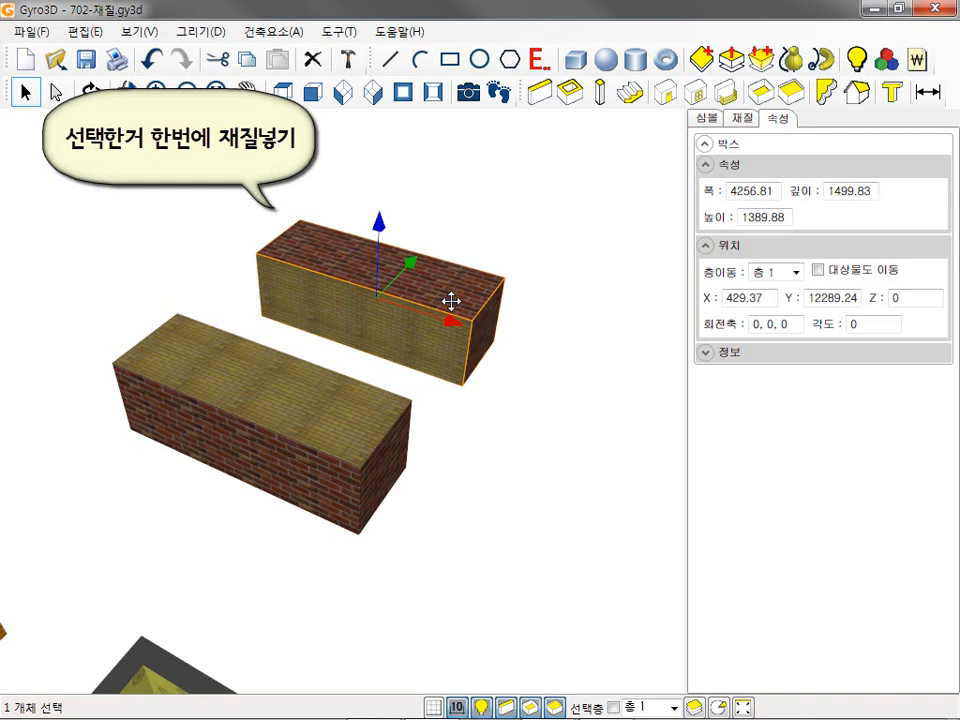
pyautogui.click(742, 118)
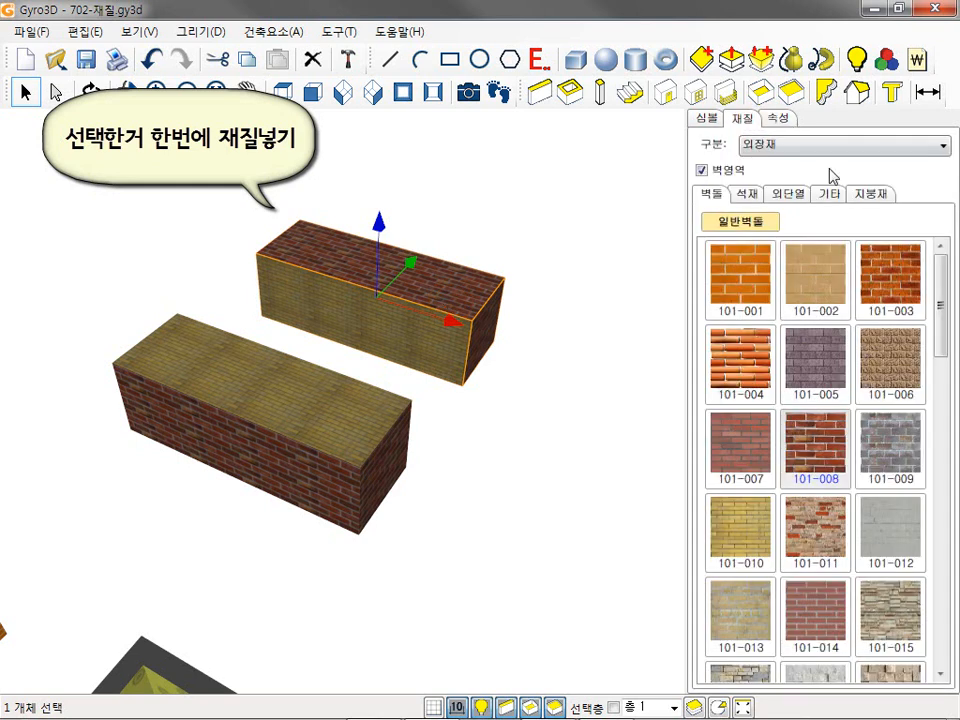
pyautogui.click(755, 198)
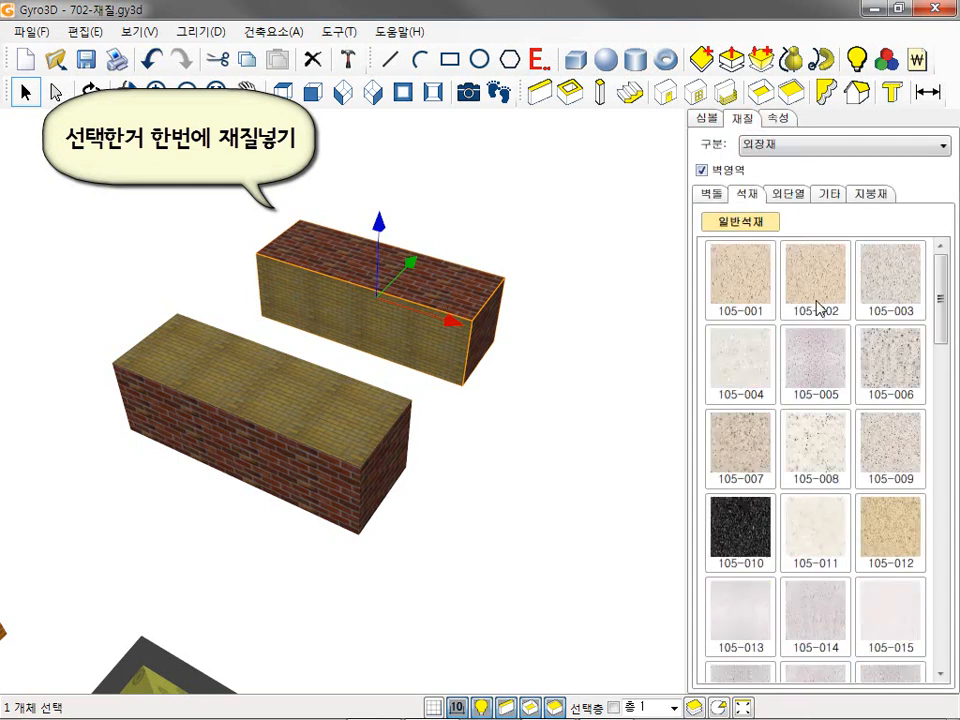
pyautogui.moveTo(736, 457); pyautogui.dragTo(439, 286)
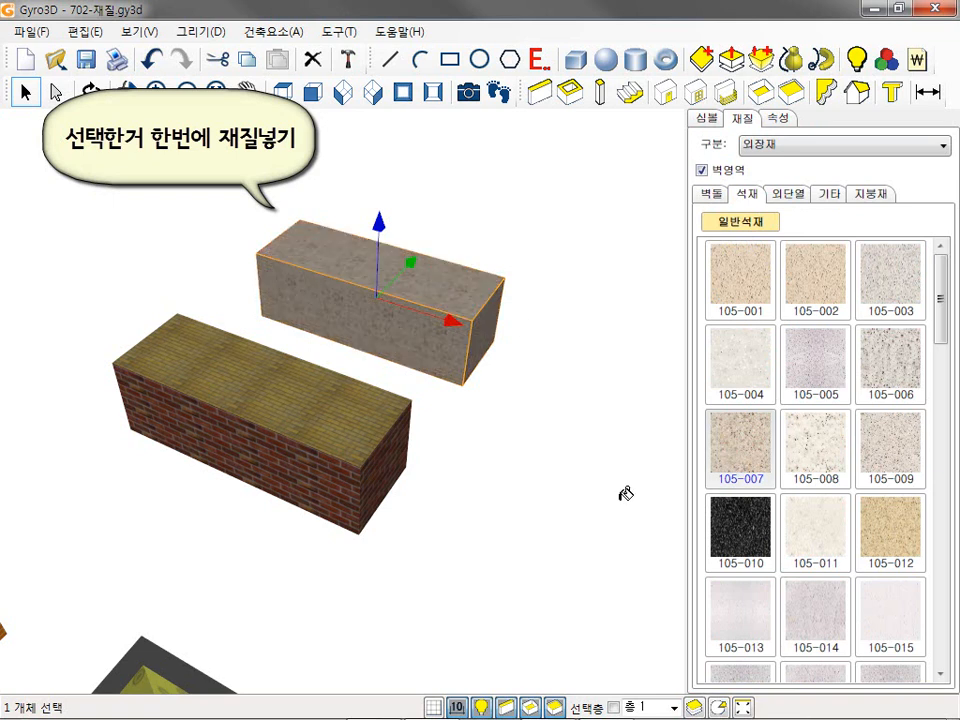
# - Select both boxes together and apply the stone 105-012 to all their faces at once
pyautogui.moveTo(558, 505); pyautogui.dragTo(149, 221)
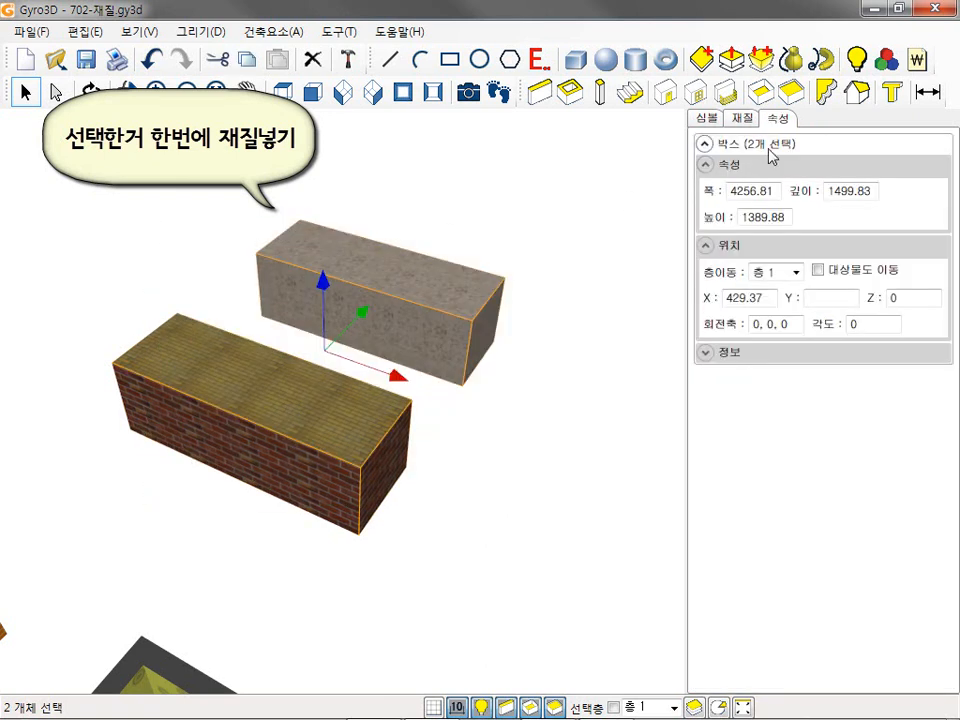
pyautogui.click(741, 118)
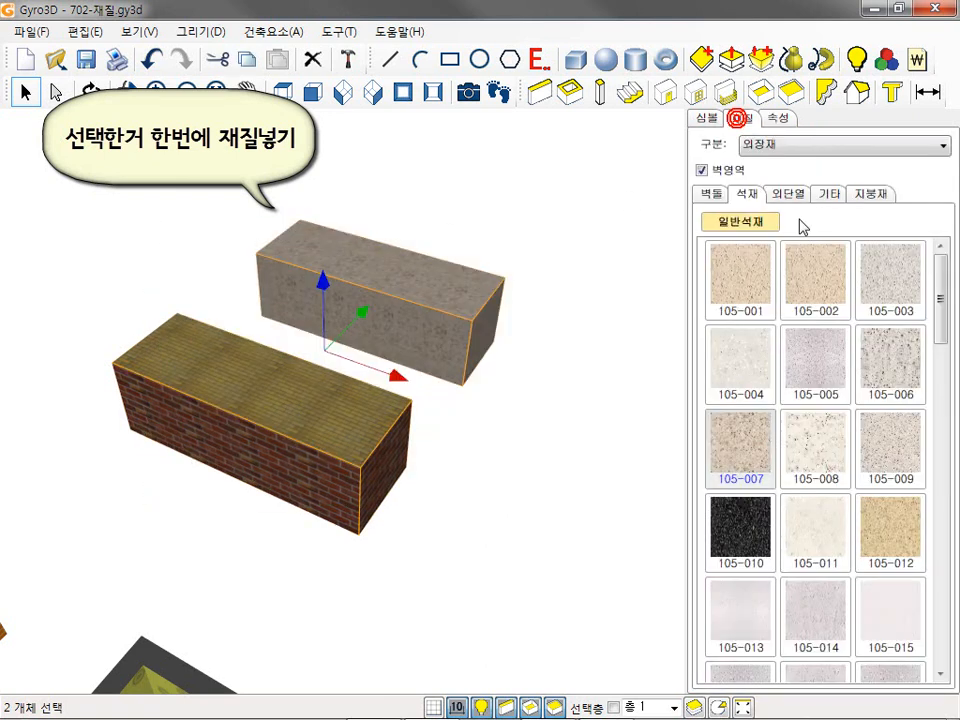
pyautogui.click(904, 522)
pyautogui.click(432, 282)
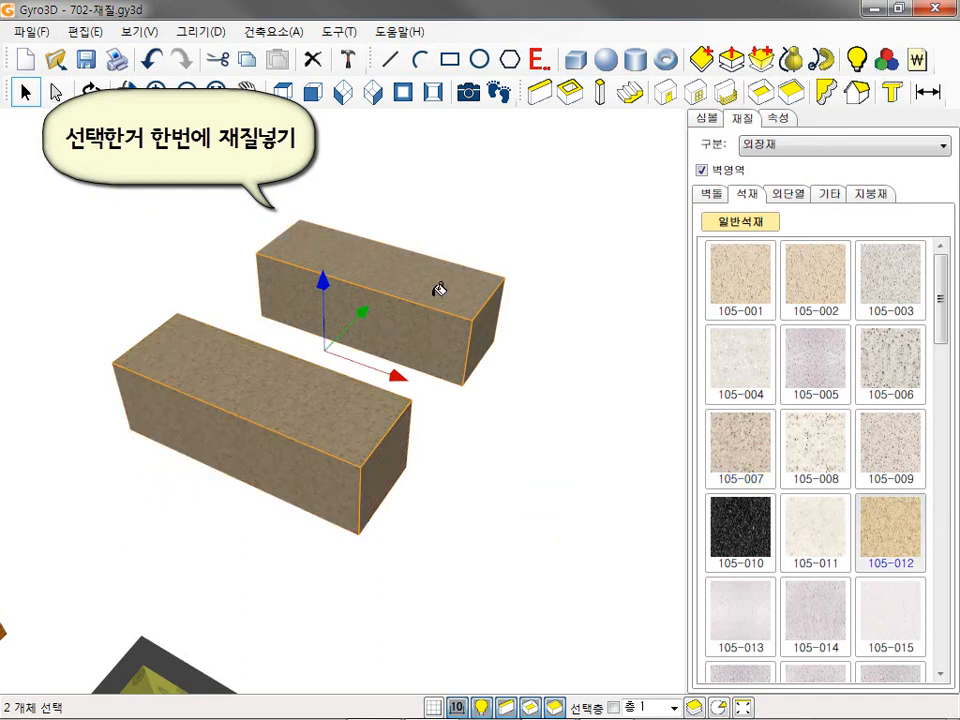
# - Apply the stone Cor-005 and after it Cor-010 to both selected boxes at once, and clear the selection
pyautogui.moveTo(938, 280); pyautogui.dragTo(938, 420)
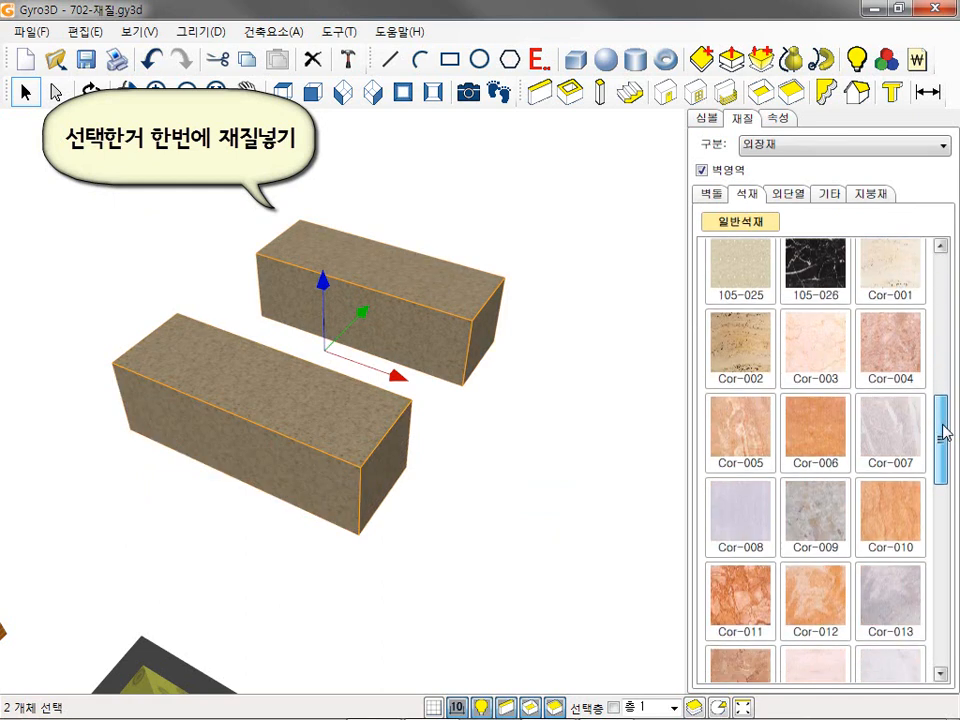
pyautogui.click(741, 425)
pyautogui.click(448, 280)
pyautogui.click(903, 533)
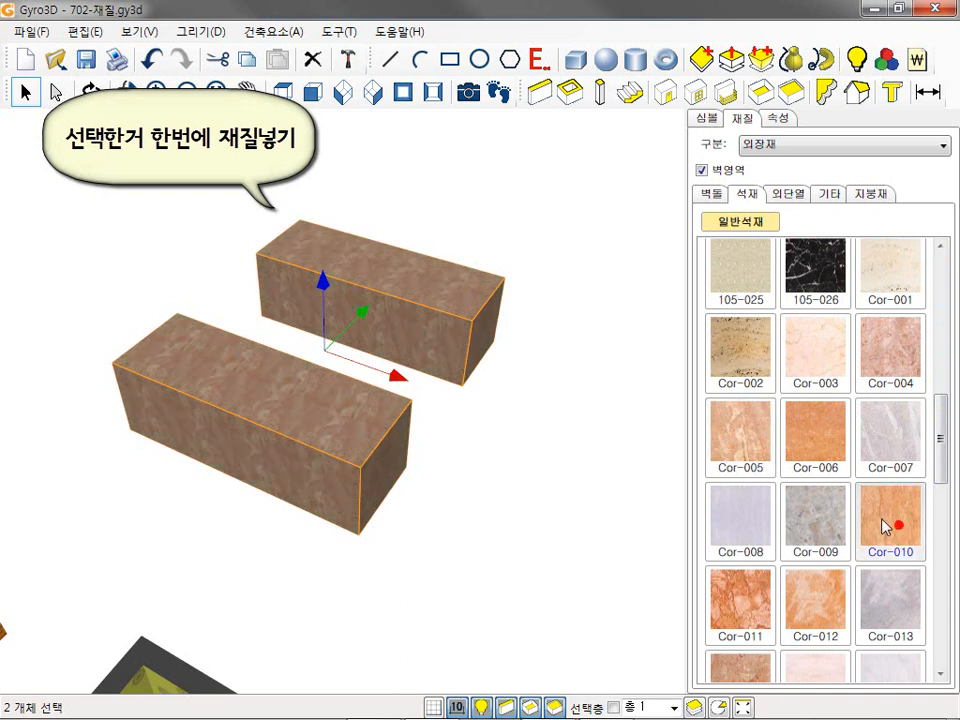
pyautogui.click(345, 413)
pyautogui.click(489, 433)
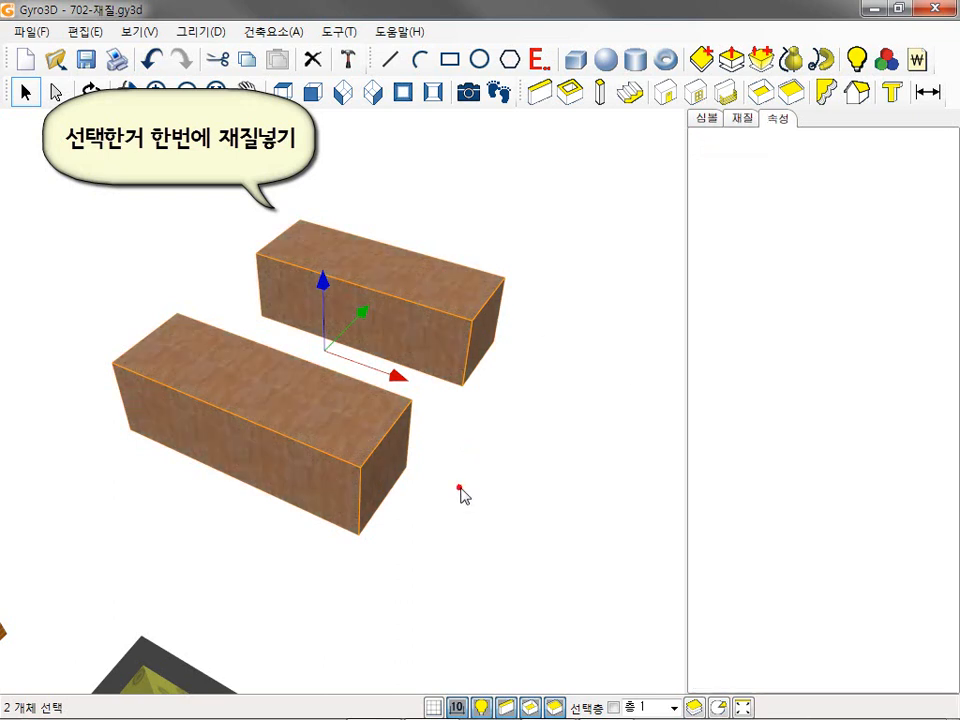
pyautogui.click(126, 92)
pyautogui.moveTo(283, 281); pyautogui.dragTo(514, 319)
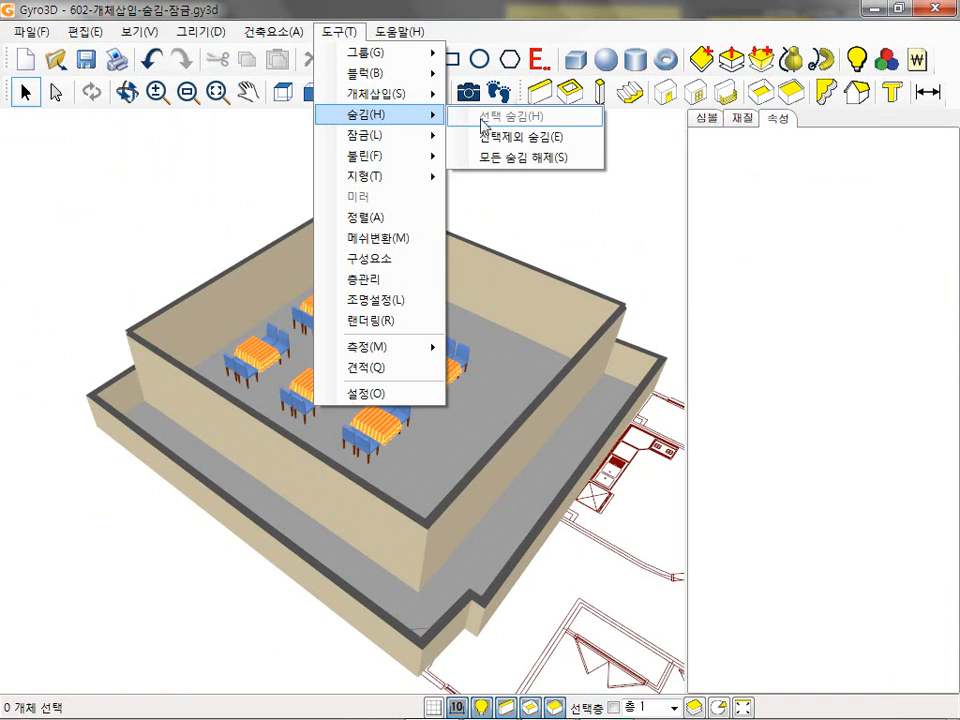
# - Hide the middle table set in the rear row of the upper room
pyautogui.click(575, 235)
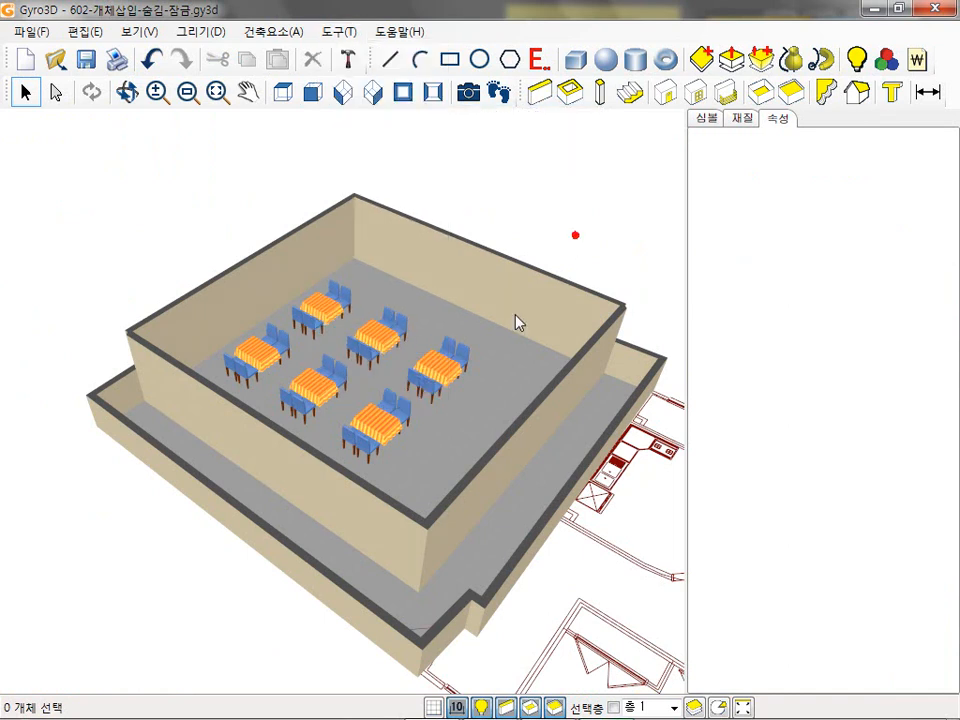
pyautogui.click(378, 338)
pyautogui.rightClick(381, 297)
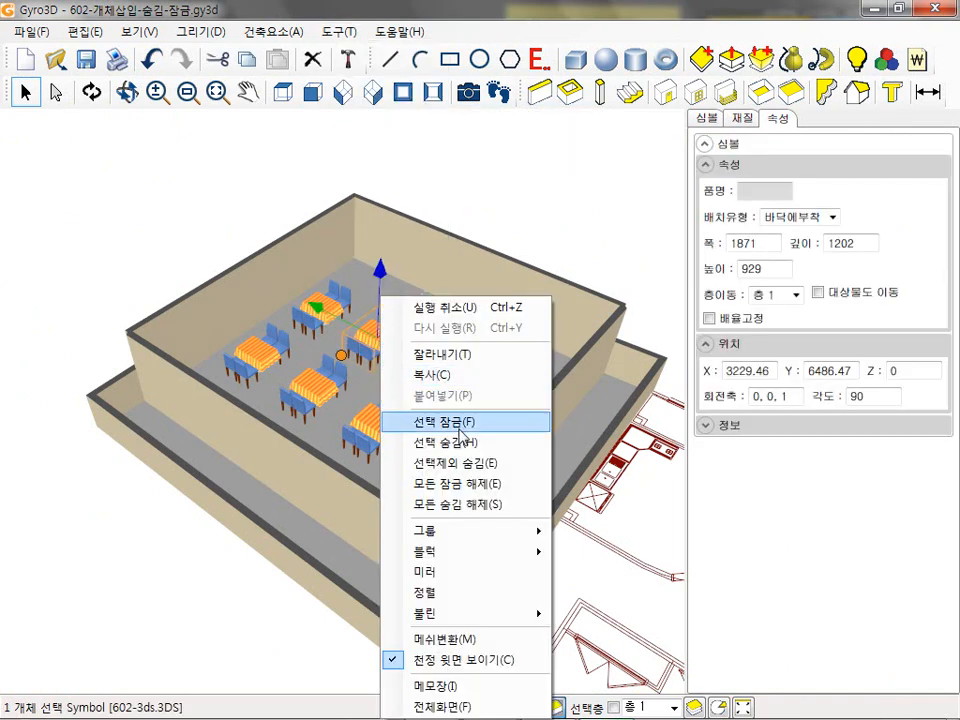
pyautogui.click(471, 443)
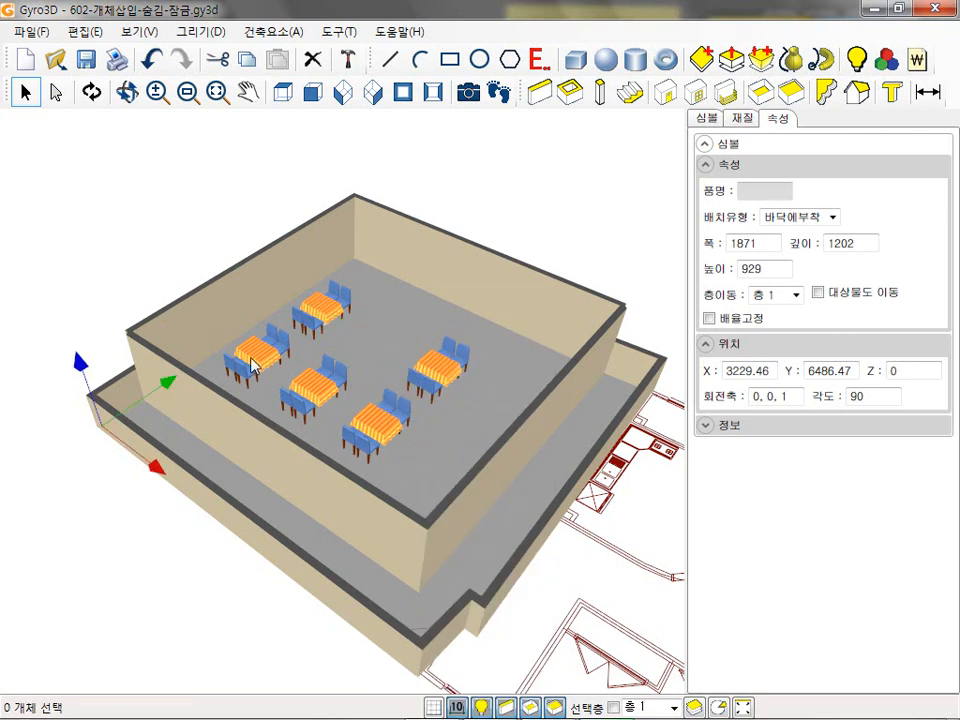
# - Hide the upper room's two rear walls, one after the other
pyautogui.click(229, 301)
pyautogui.rightClick(229, 297)
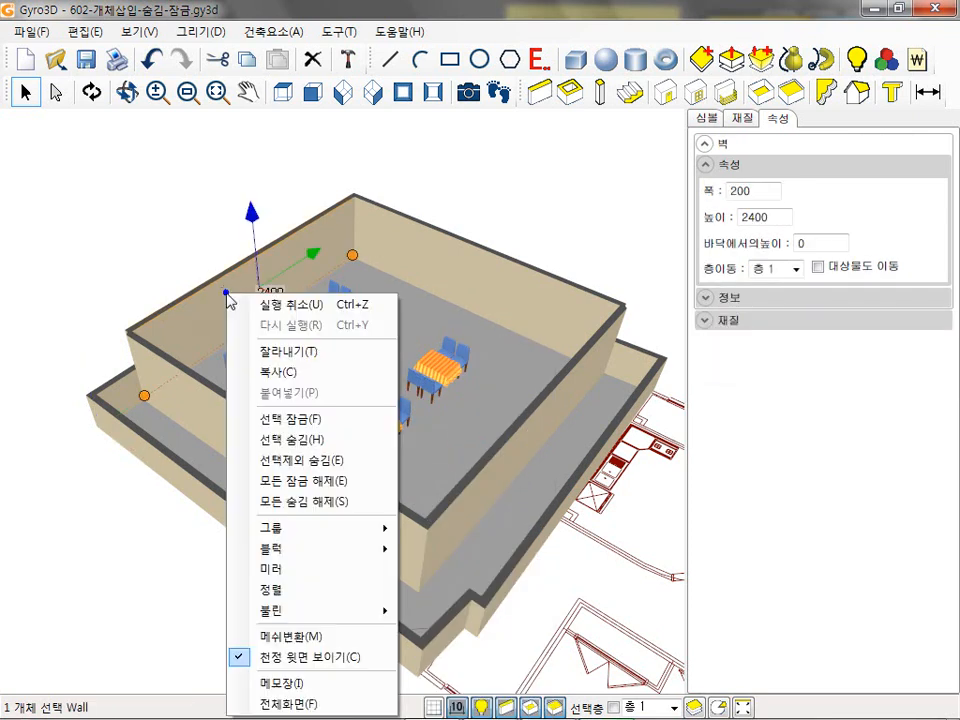
pyautogui.click(307, 440)
pyautogui.click(548, 315)
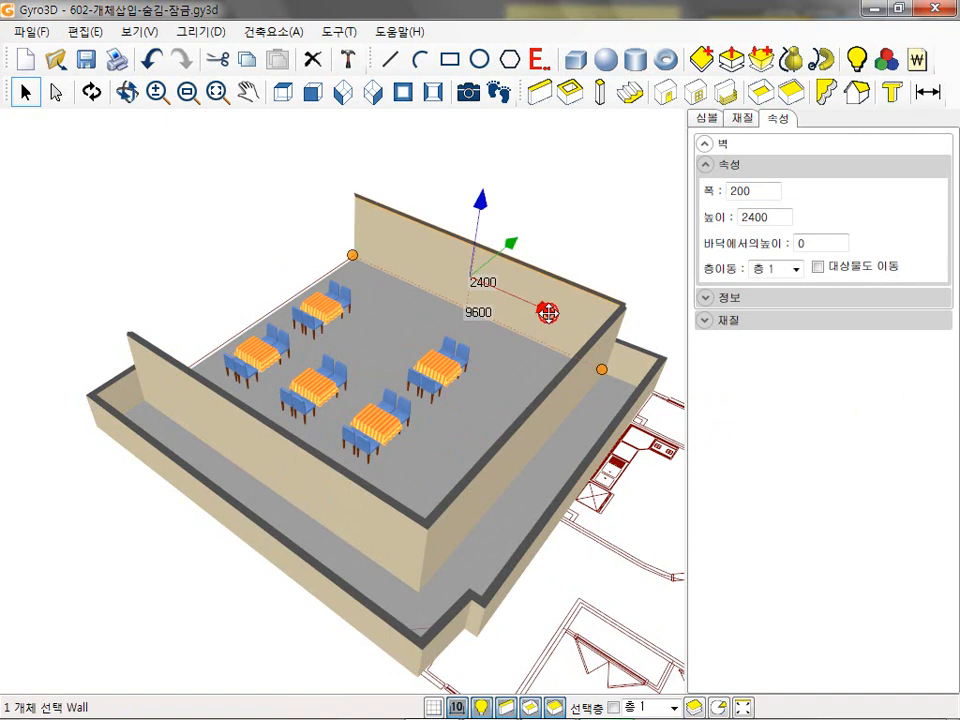
pyautogui.rightClick(549, 316)
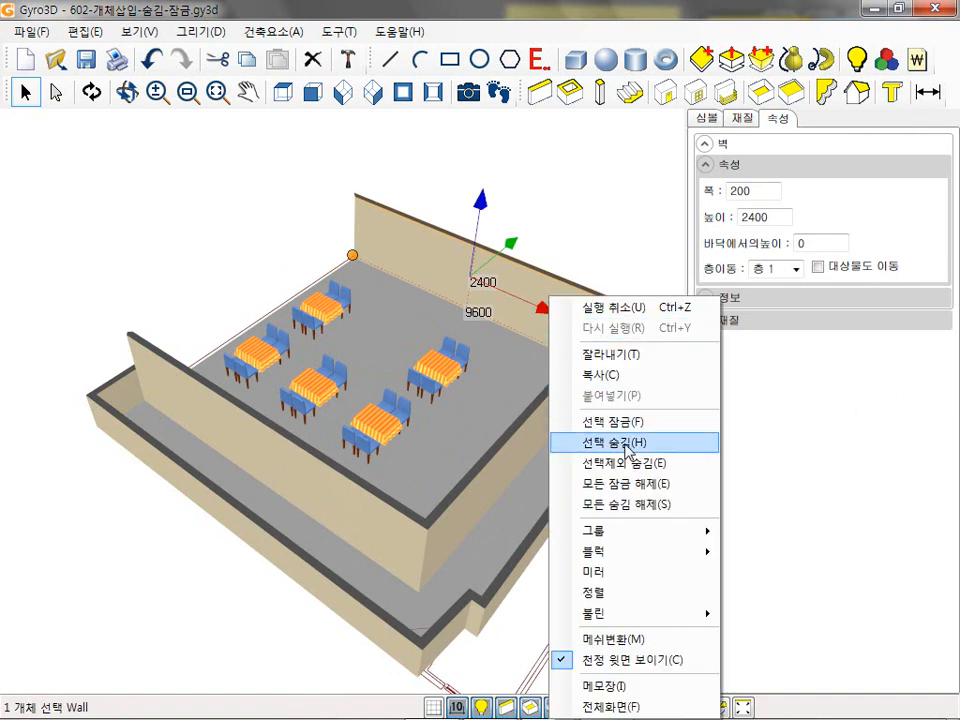
pyautogui.click(590, 442)
# - Select the room's floors, table sets and adjoining walls with a selection window and hide them together
pyautogui.click(480, 210)
pyautogui.moveTo(483, 197); pyautogui.dragTo(192, 540)
pyautogui.rightClick(248, 297)
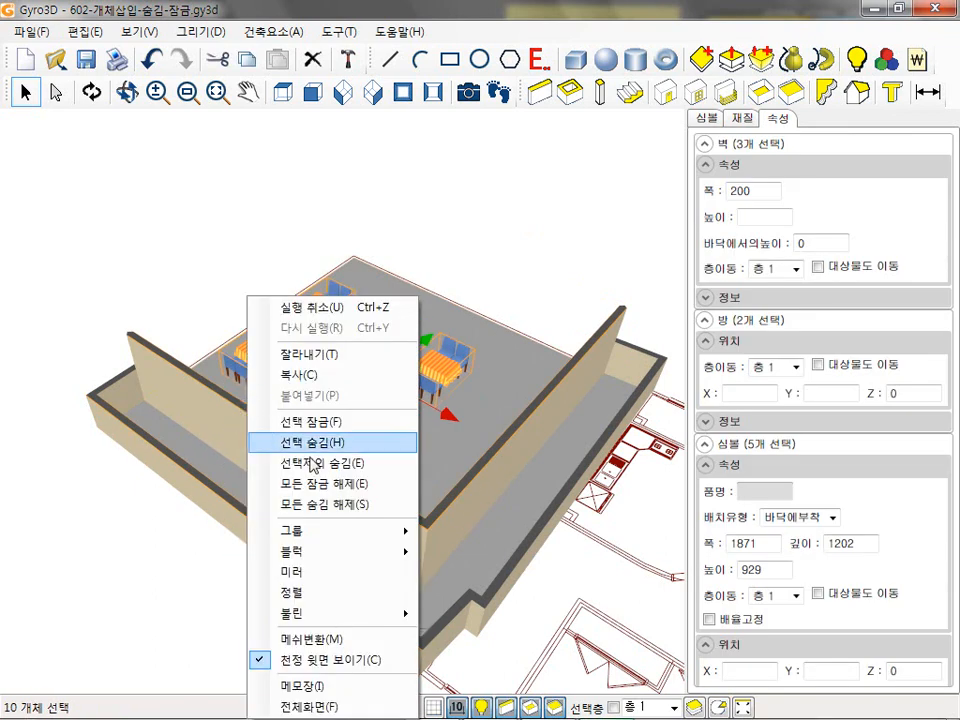
pyautogui.click(322, 443)
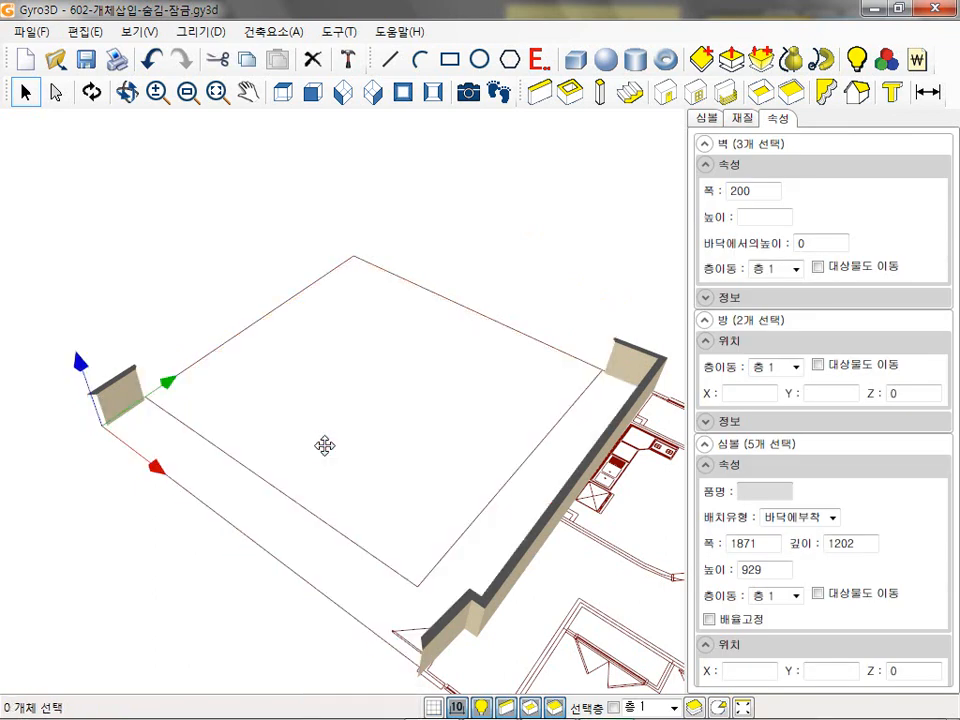
# - Clear the selection and show all hidden objects again
pyautogui.click(247, 266)
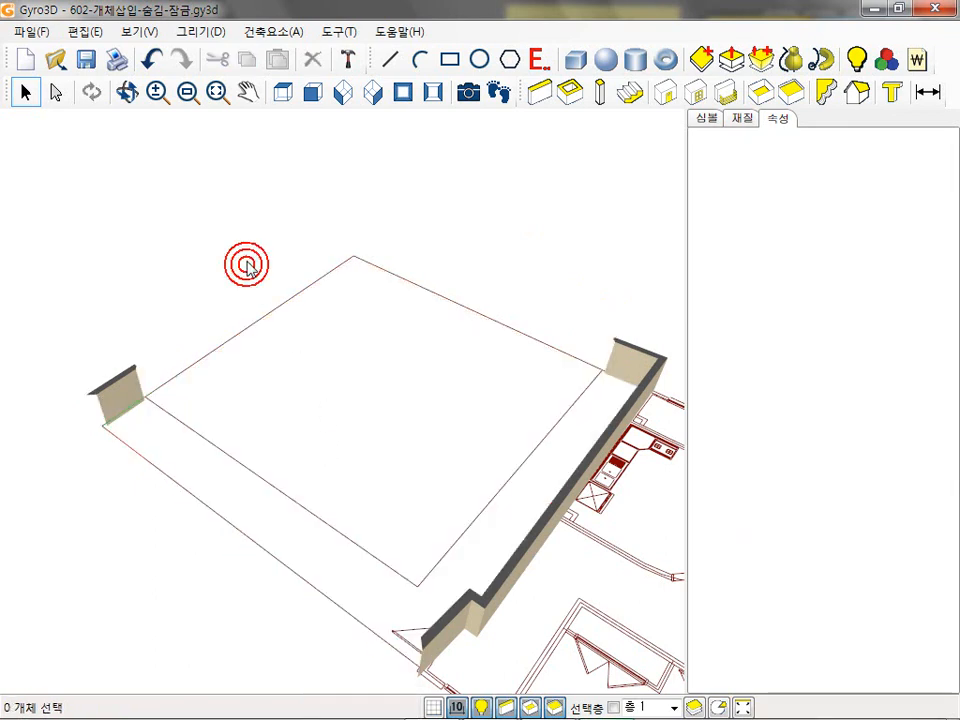
pyautogui.rightClick(248, 262)
pyautogui.click(335, 470)
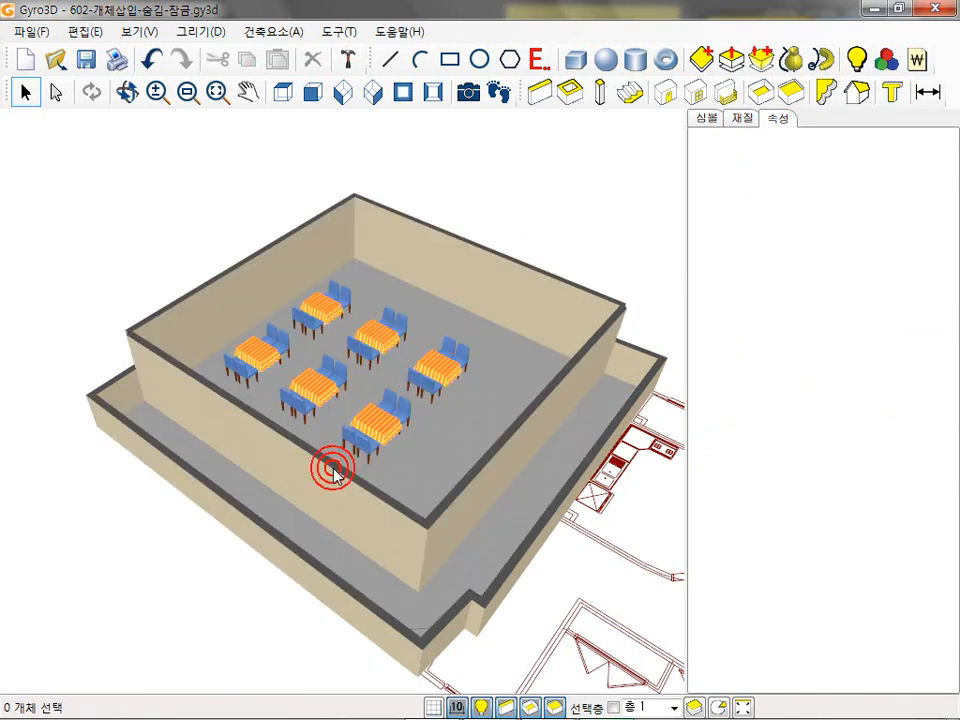
# - Hide everything except the middle table set in the front row, and show all hidden objects again
pyautogui.click(322, 384)
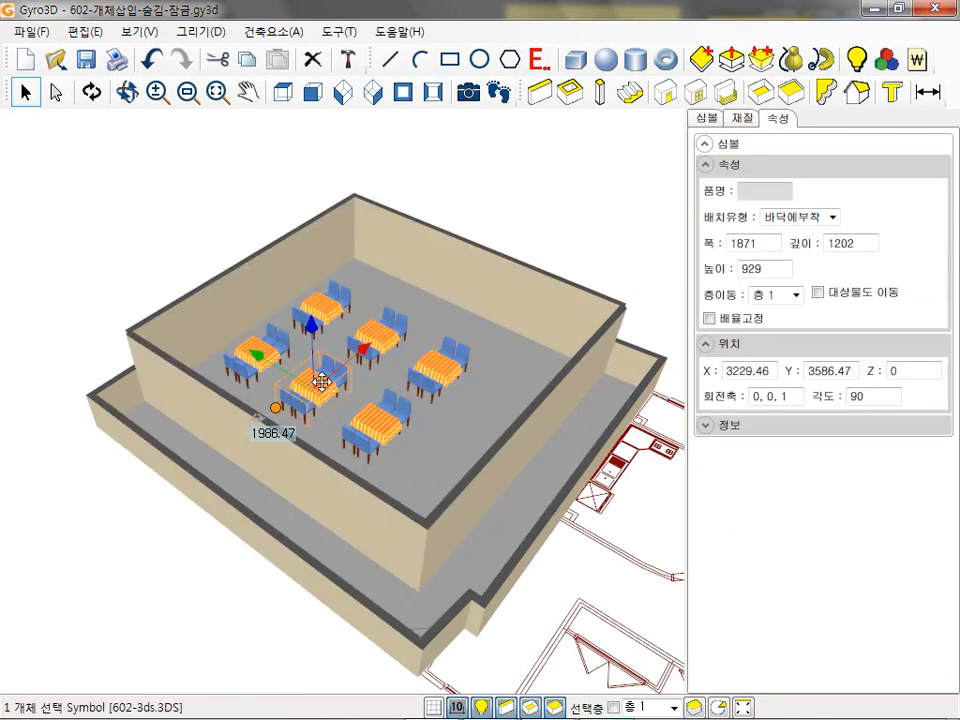
pyautogui.rightClick(322, 381)
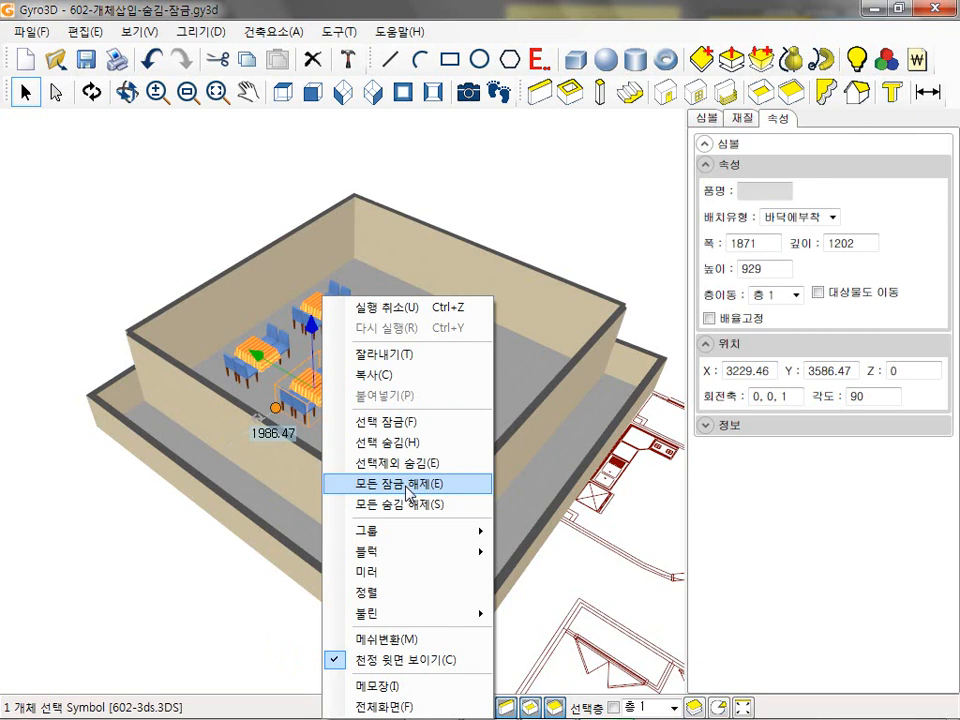
pyautogui.click(411, 465)
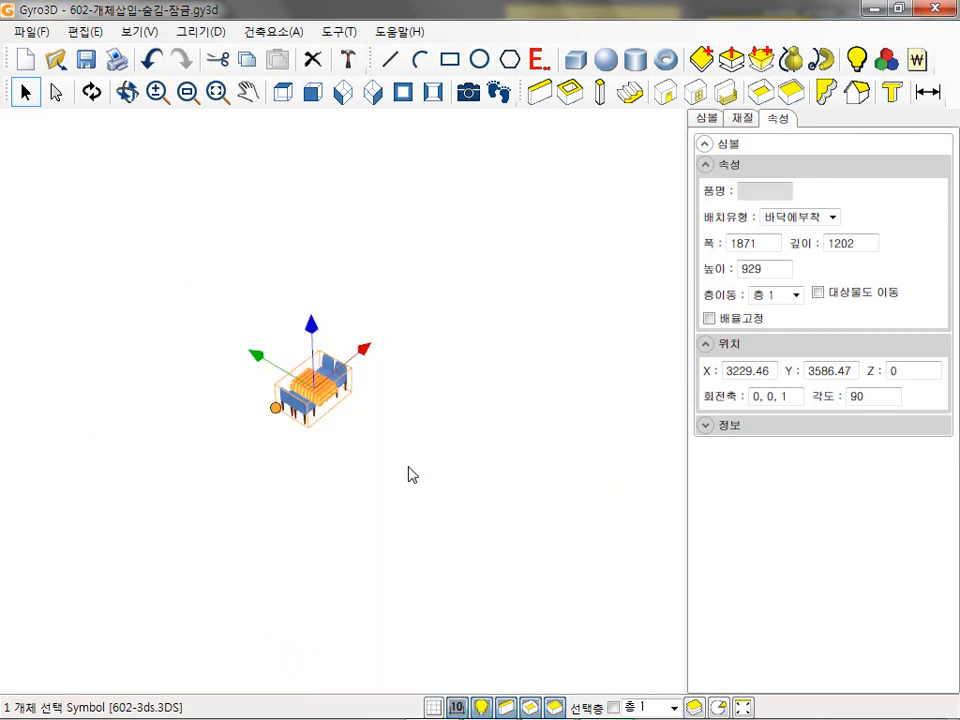
pyautogui.rightClick(390, 440)
pyautogui.click(407, 504)
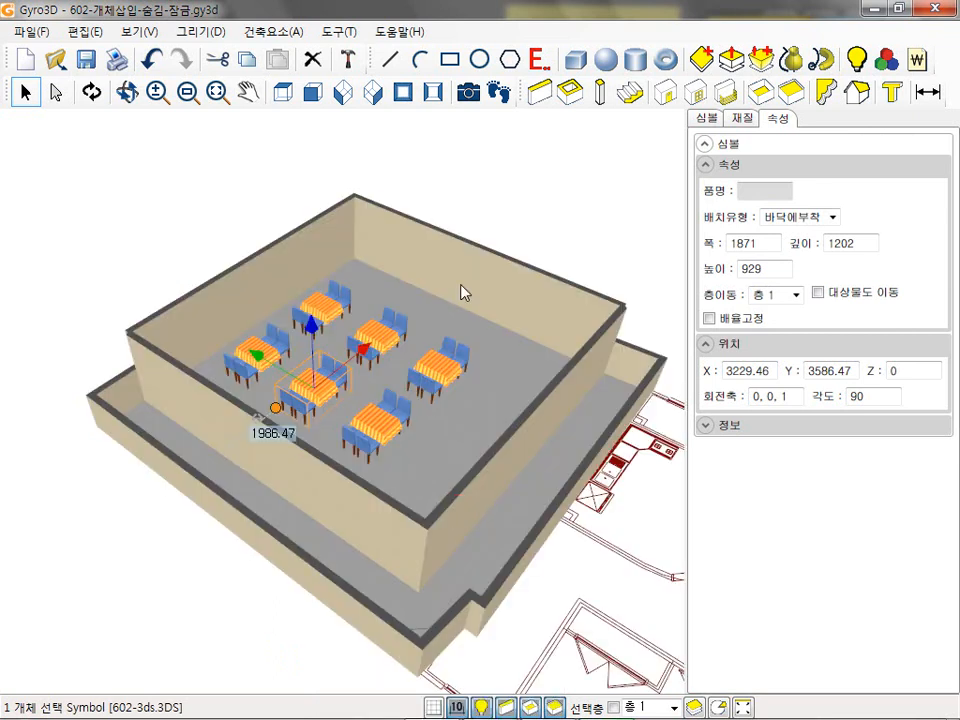
# - Lock the upper room's rear right wall and the rearmost table set
pyautogui.click(553, 208)
pyautogui.click(467, 268)
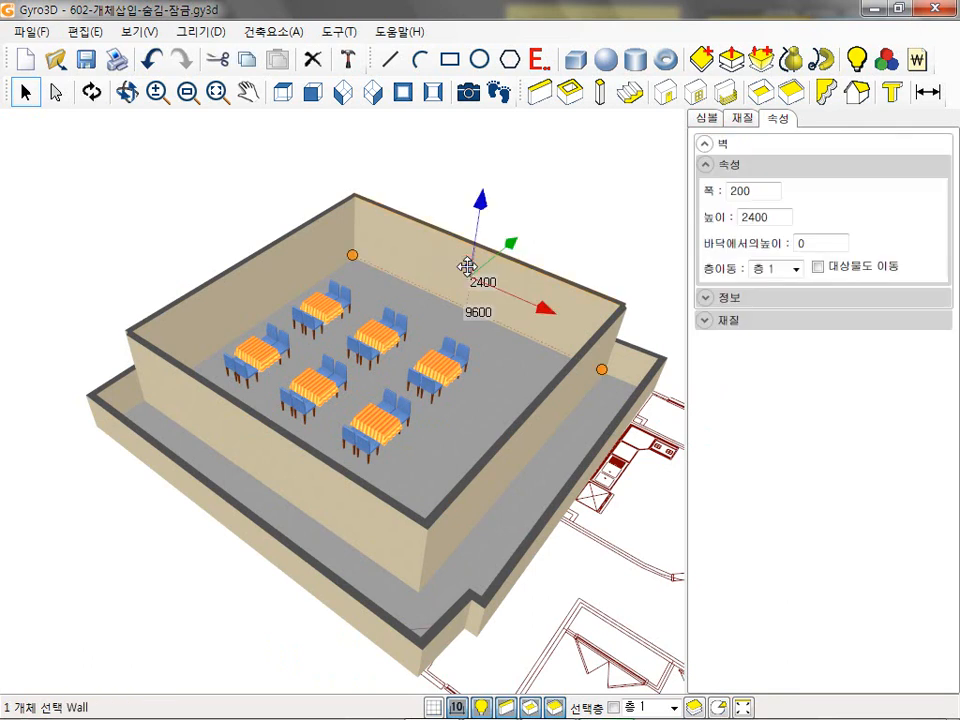
pyautogui.rightClick(468, 268)
pyautogui.click(537, 393)
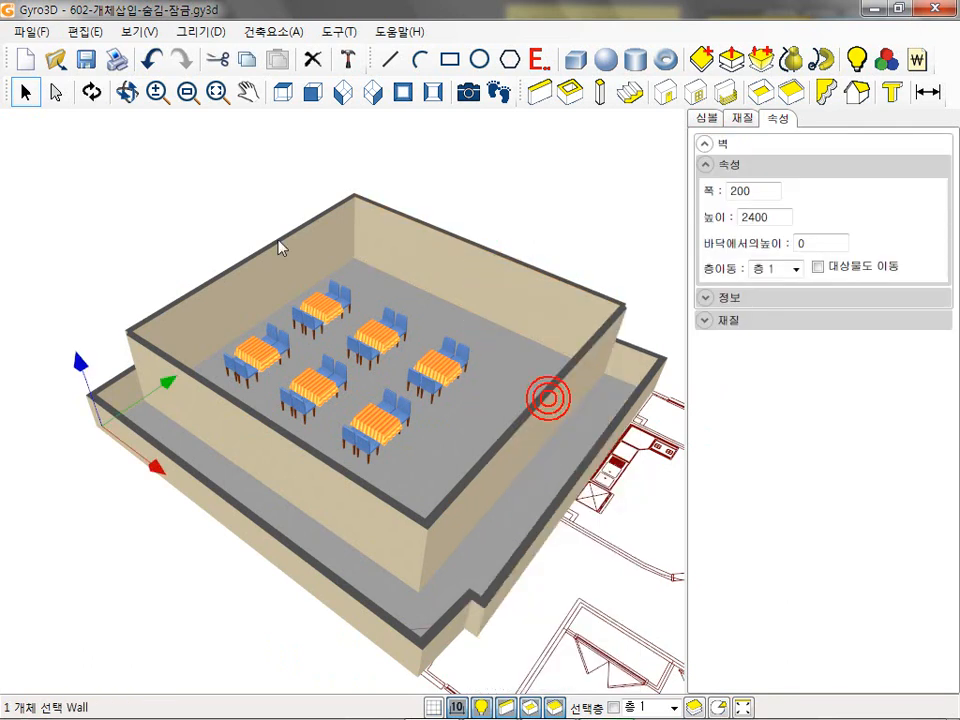
pyautogui.click(184, 204)
pyautogui.click(321, 298)
pyautogui.rightClick(321, 297)
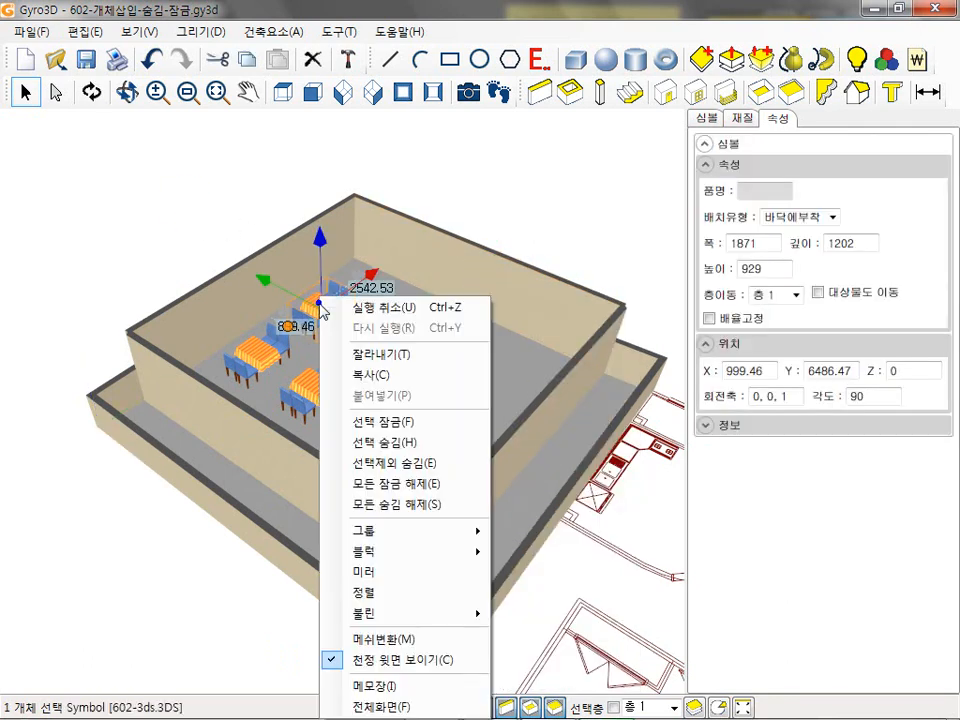
pyautogui.click(401, 422)
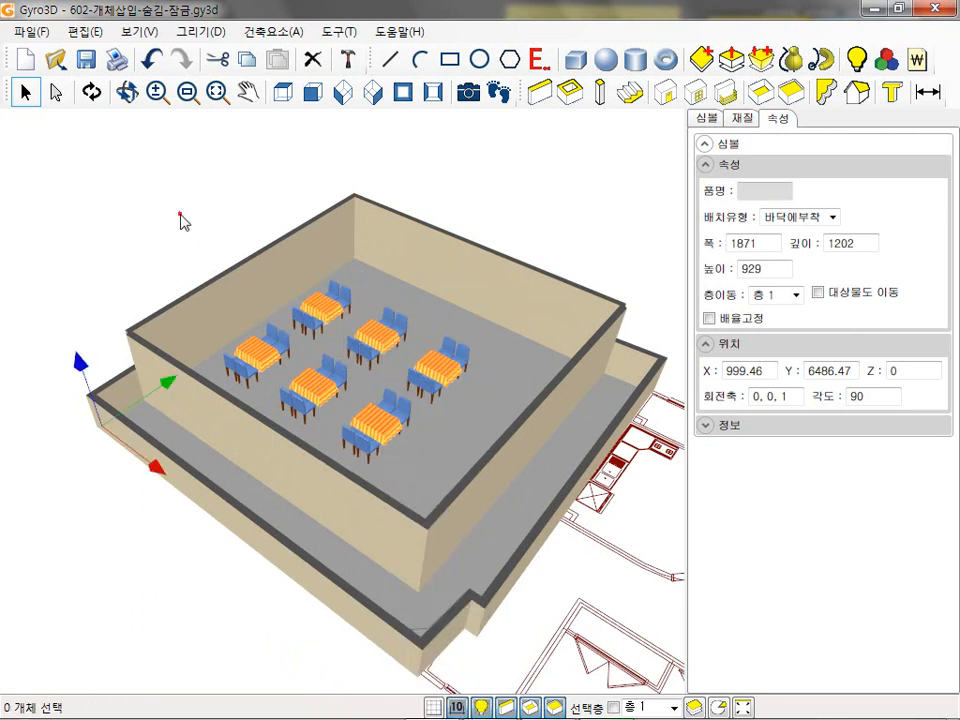
pyautogui.click(181, 216)
# - Window-select the whole building and delete it, and try to select the remaining locked objects
pyautogui.scroll(-5, 181, 216)
pyautogui.moveTo(455, 320); pyautogui.dragTo(347, 274, button='middle')
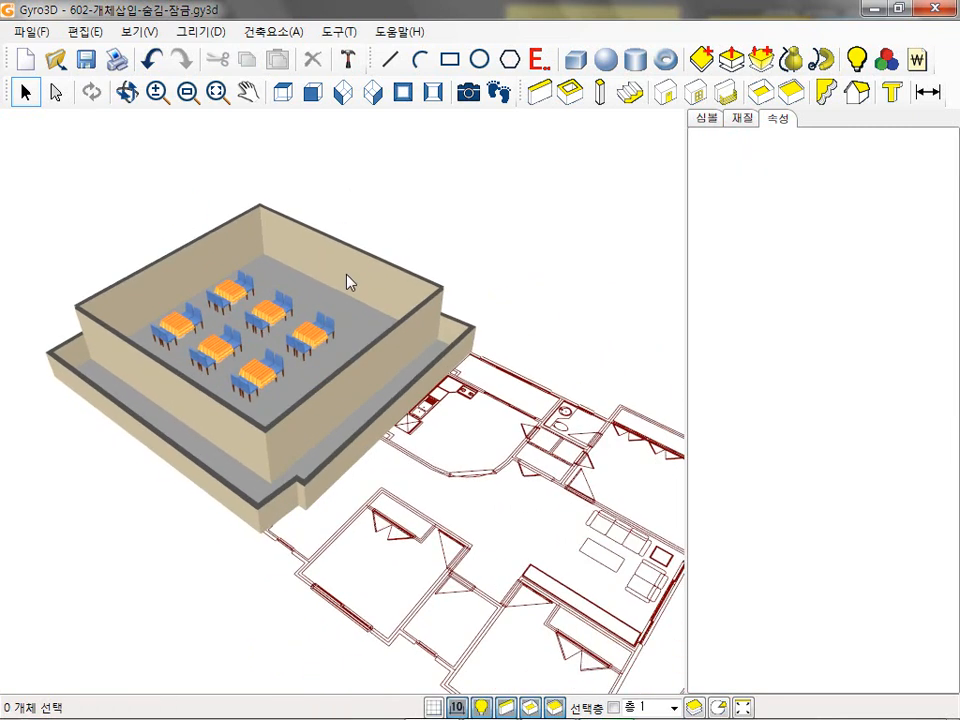
pyautogui.moveTo(530, 168); pyautogui.dragTo(39, 589)
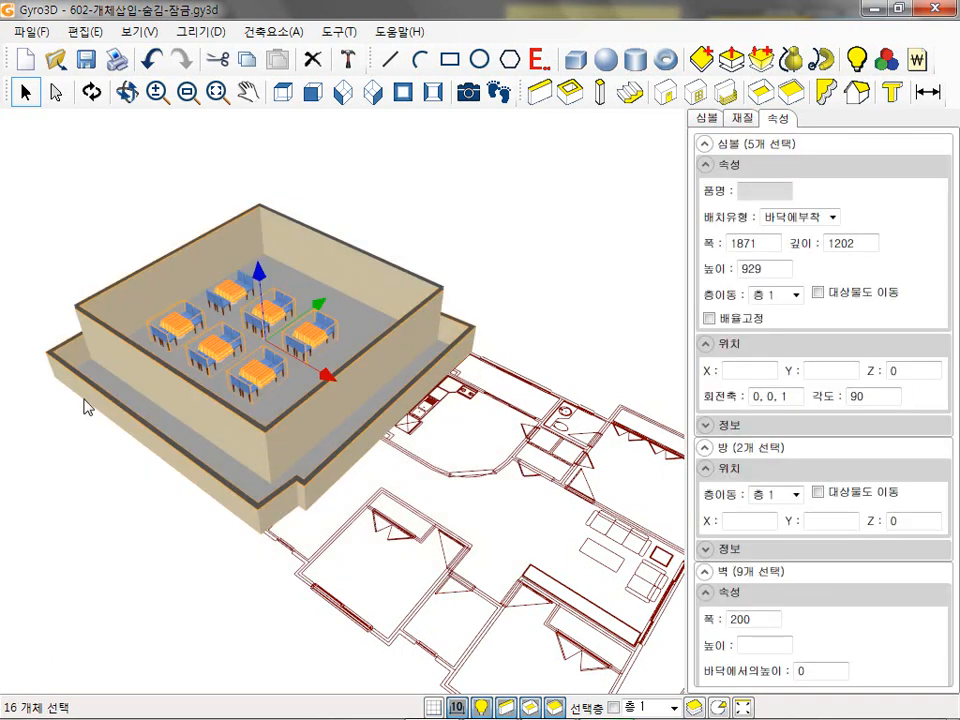
pyautogui.click(313, 58)
pyautogui.moveTo(474, 197); pyautogui.dragTo(95, 570)
# - Unlock all objects, and select and delete the remaining wall, table set and floor plan drawing
pyautogui.rightClick(270, 334)
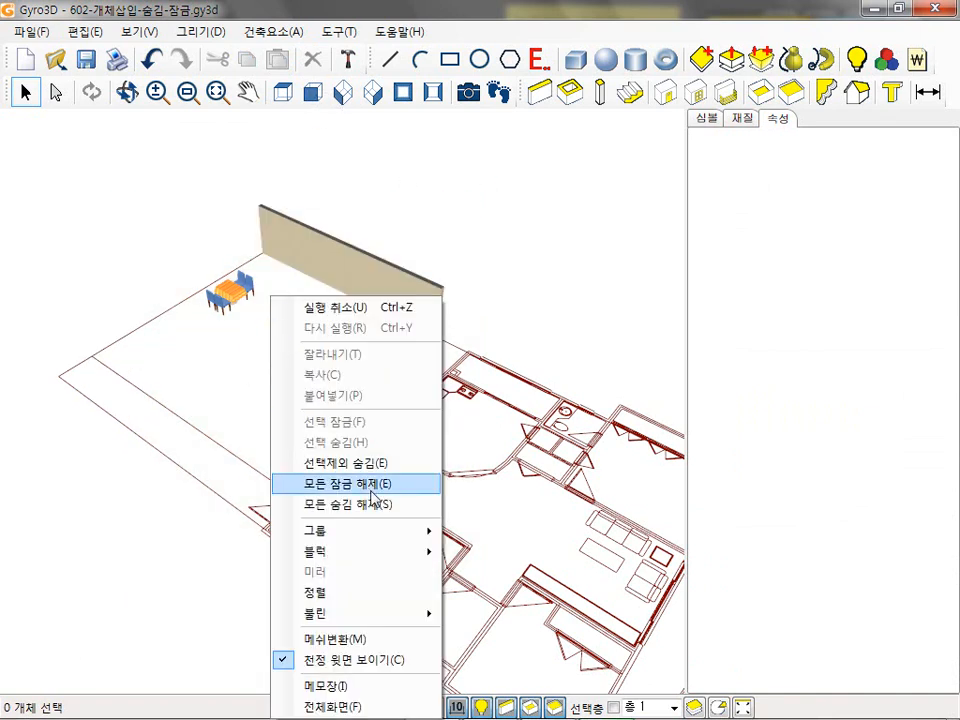
pyautogui.click(377, 485)
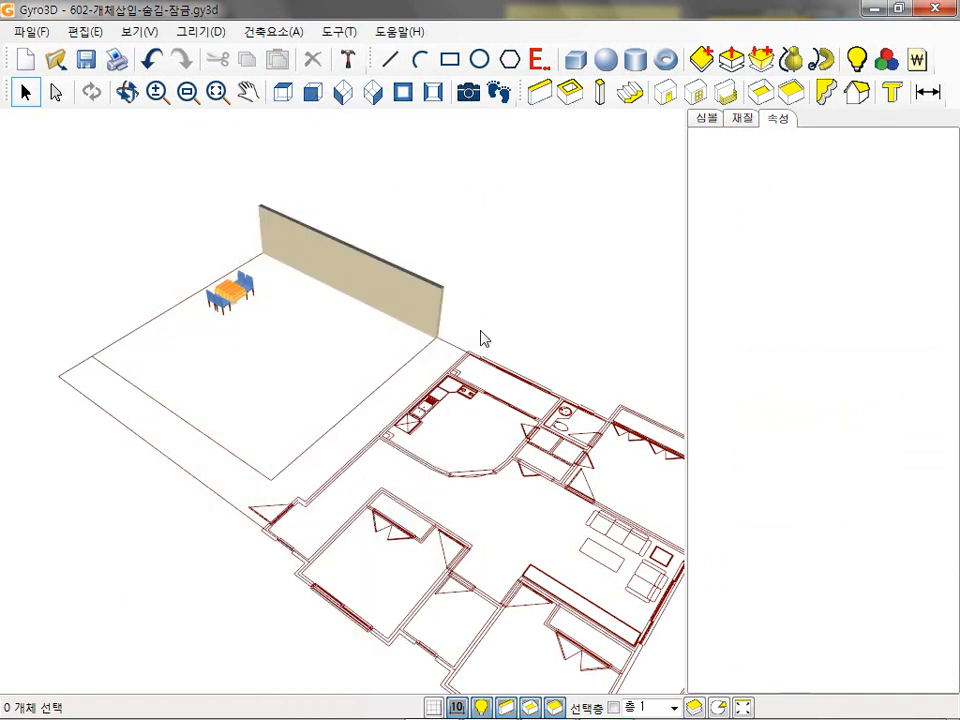
pyautogui.moveTo(527, 182); pyautogui.dragTo(111, 592)
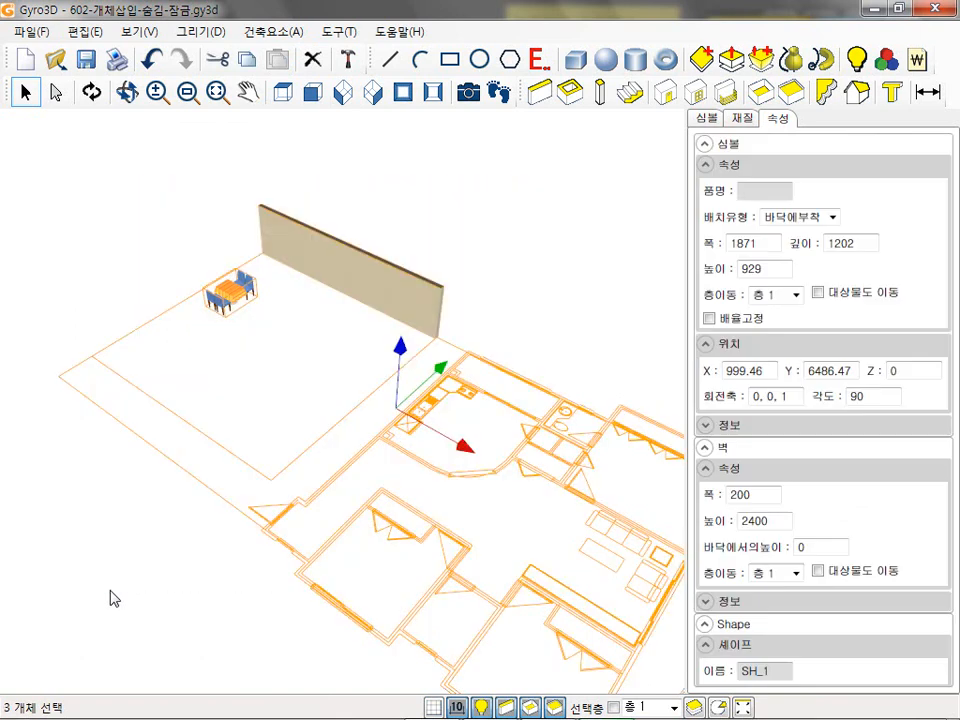
pyautogui.click(313, 59)
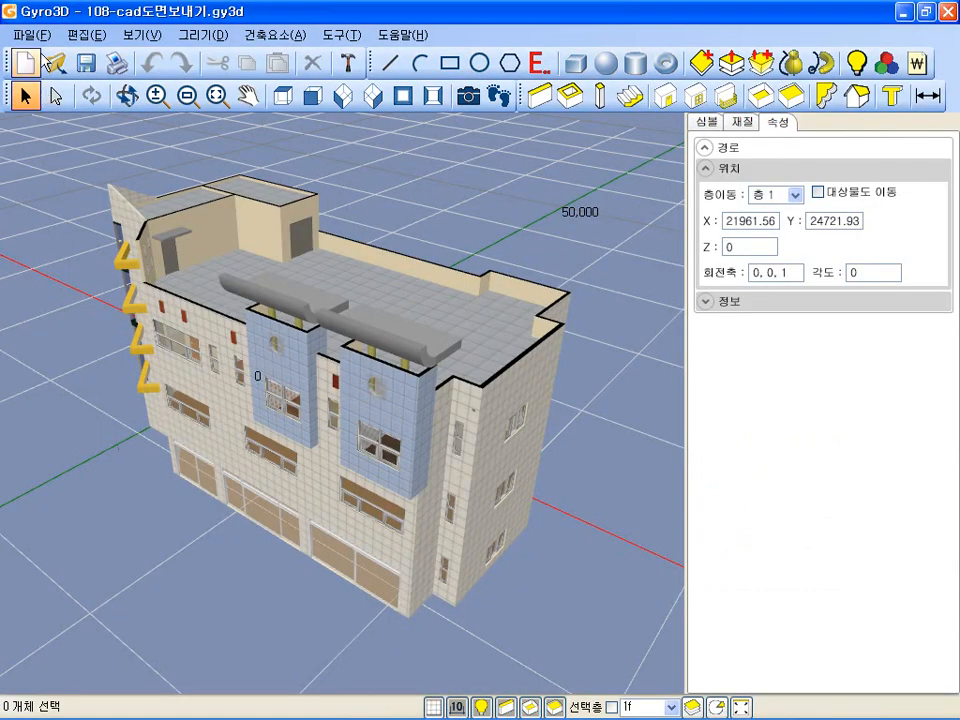
# - Export the building as a CAD floor plan in DXF (2000) format with the file name a
pyautogui.click(31, 32)
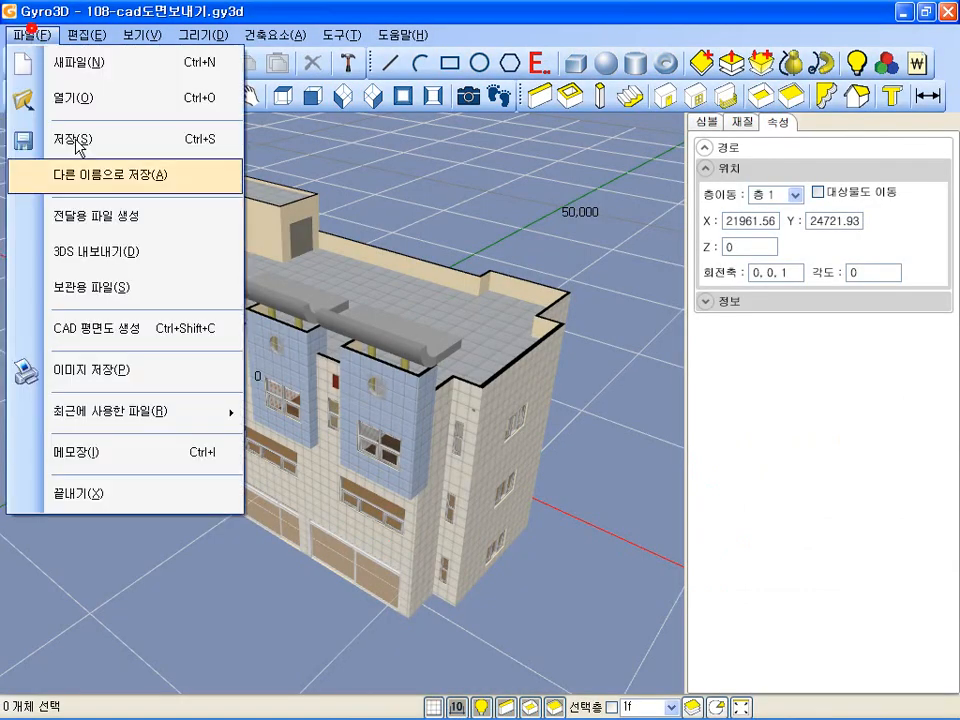
pyautogui.click(108, 330)
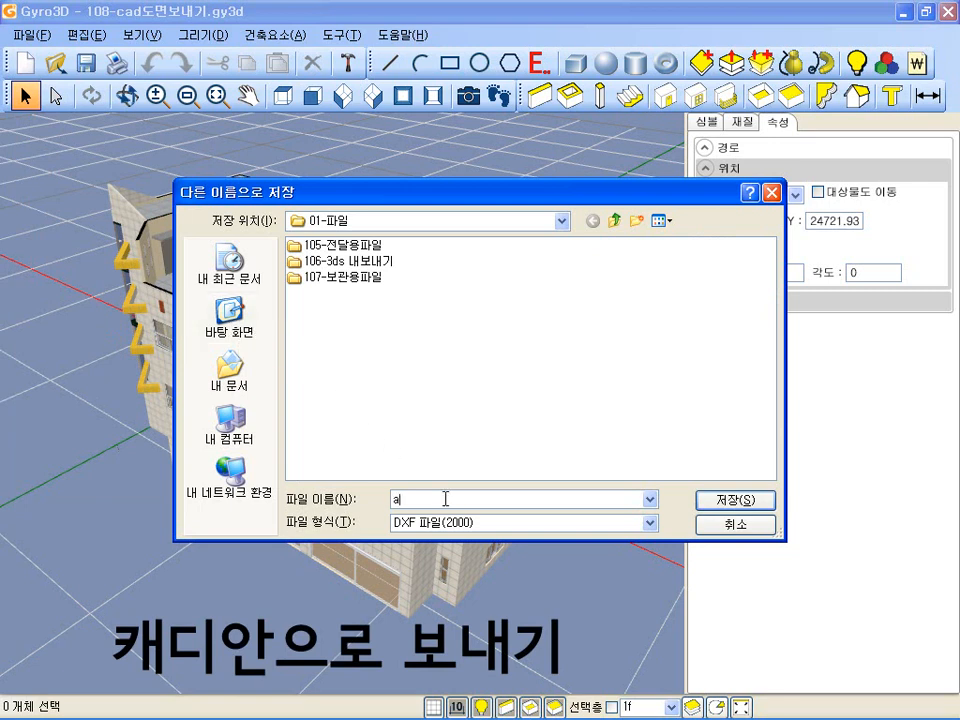
pyautogui.click(718, 498)
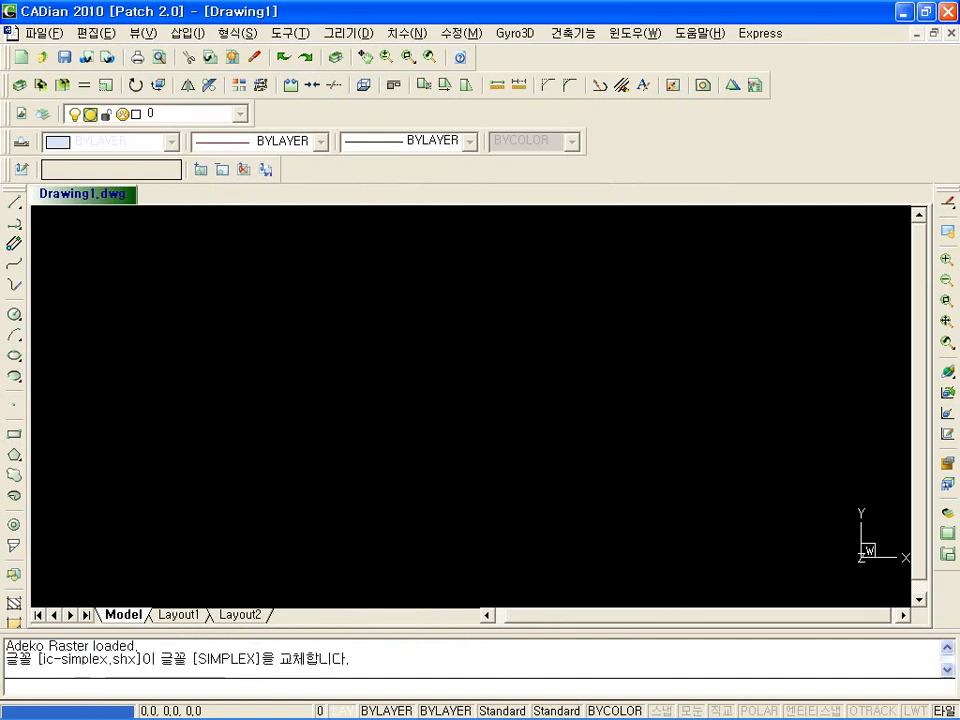
# - Generate the building's floor plan sheets from a1 at a drawing scale of 1:100 on A3 paper
pyautogui.doubleClick(450, 369)
pyautogui.write('100')
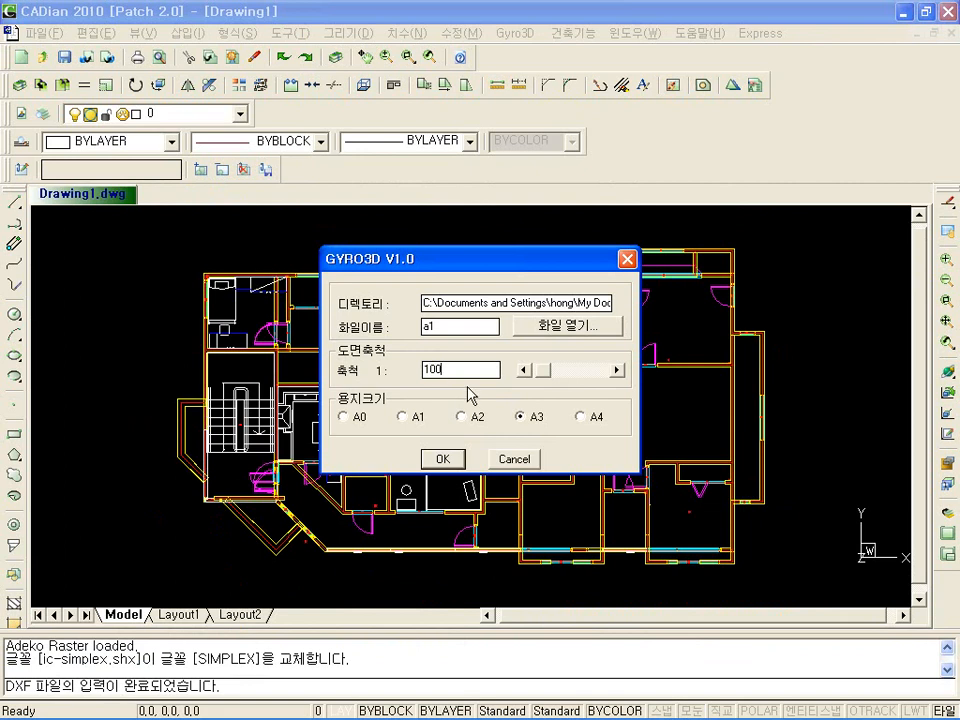
pyautogui.click(441, 460)
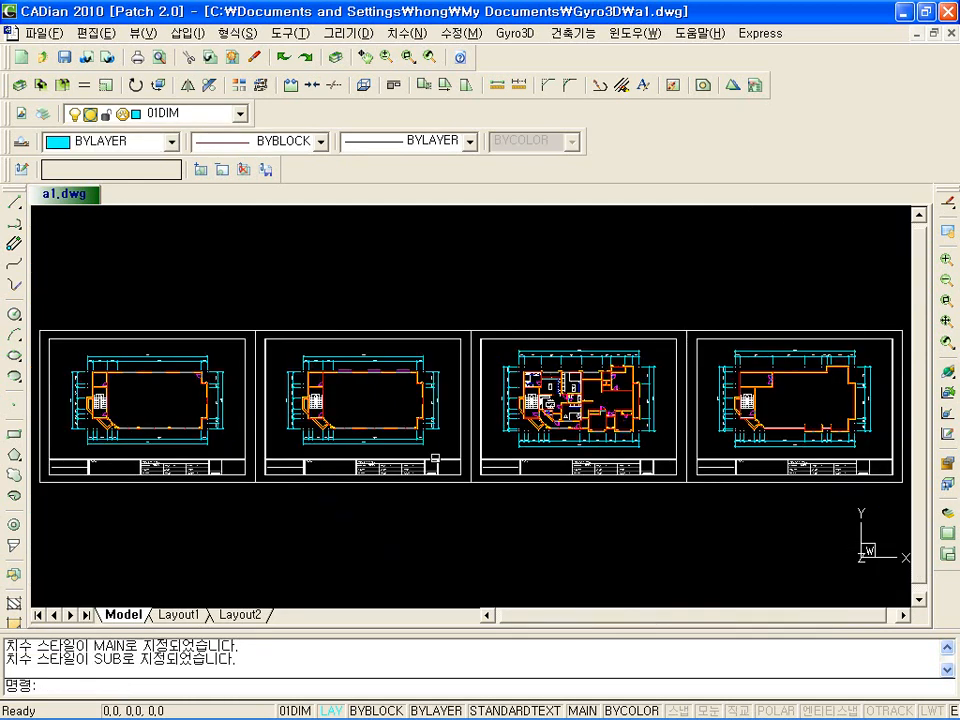
# - Switch back to Gyro3D and set AutoCad as the registered CAD program in the general settings
pyautogui.click(907, 12)
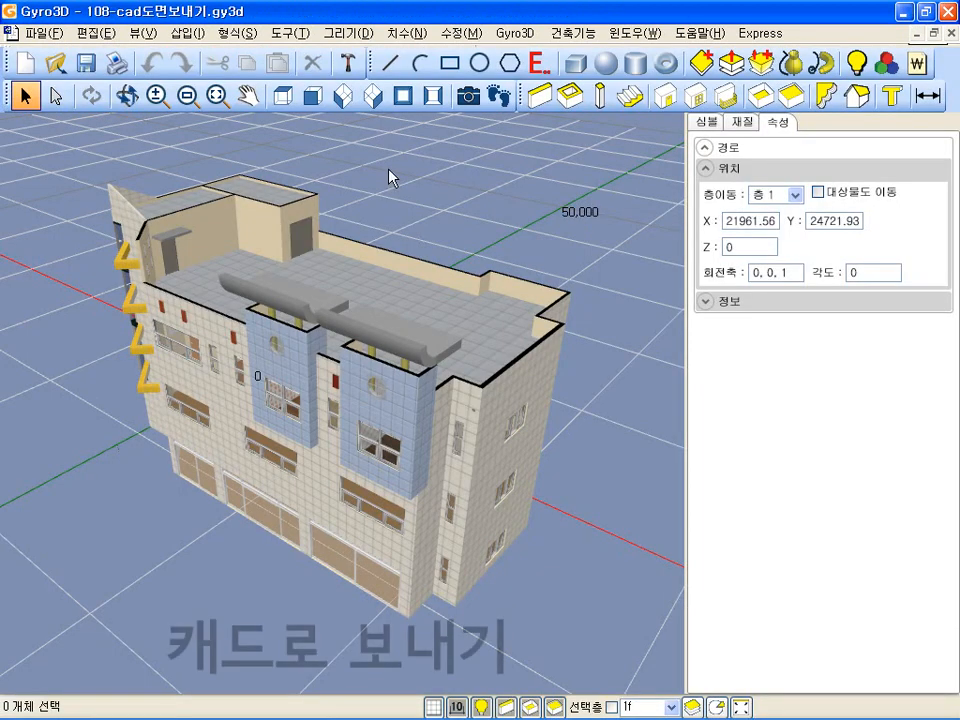
pyautogui.click(347, 62)
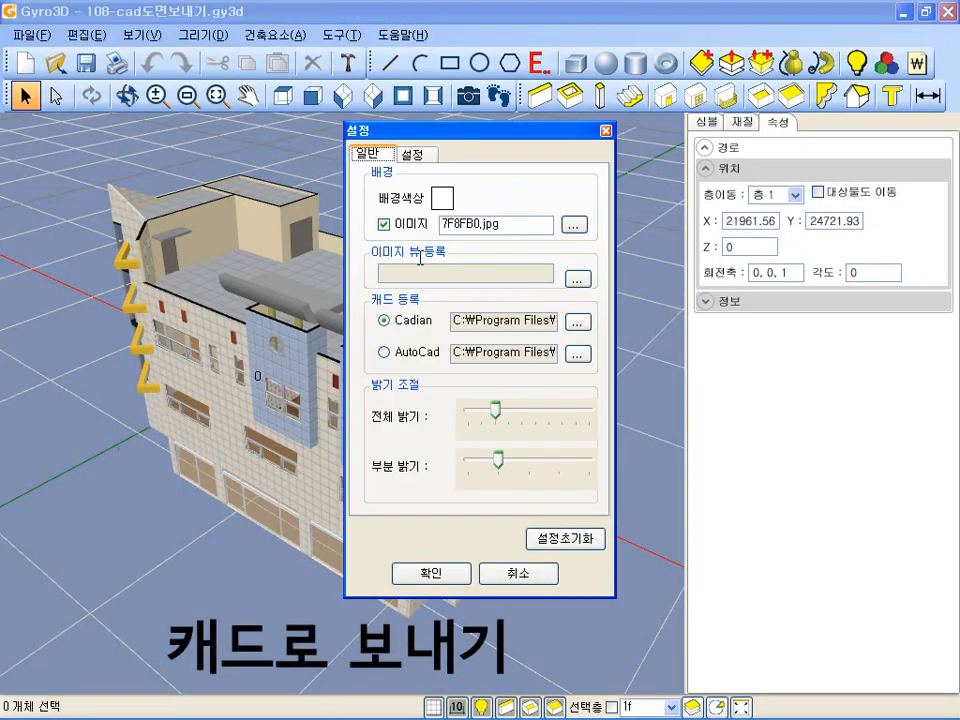
pyautogui.click(384, 352)
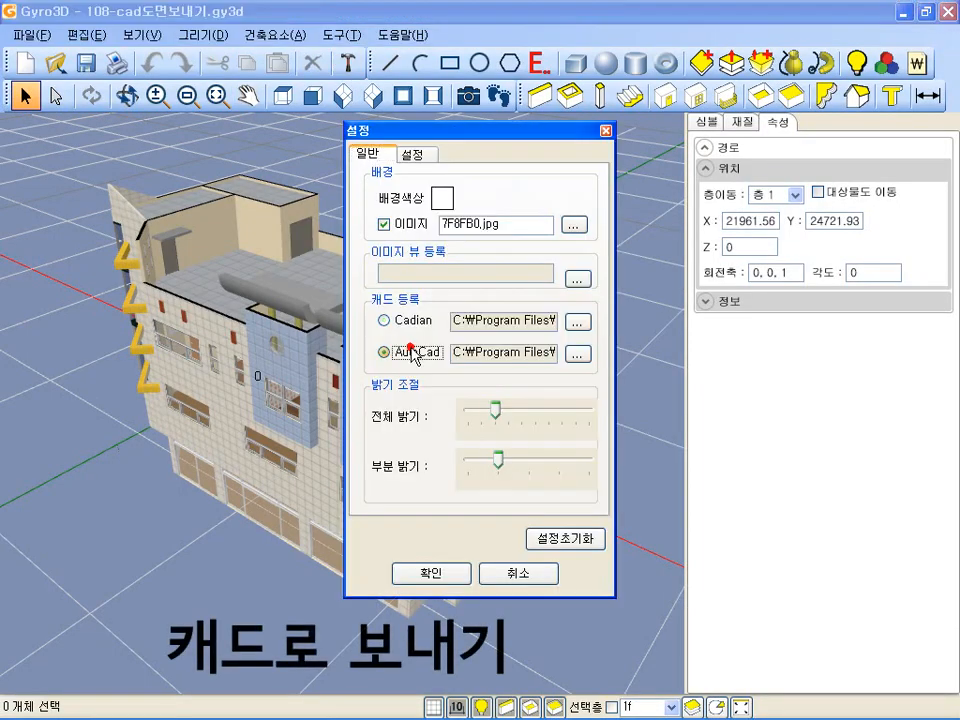
pyautogui.click(428, 574)
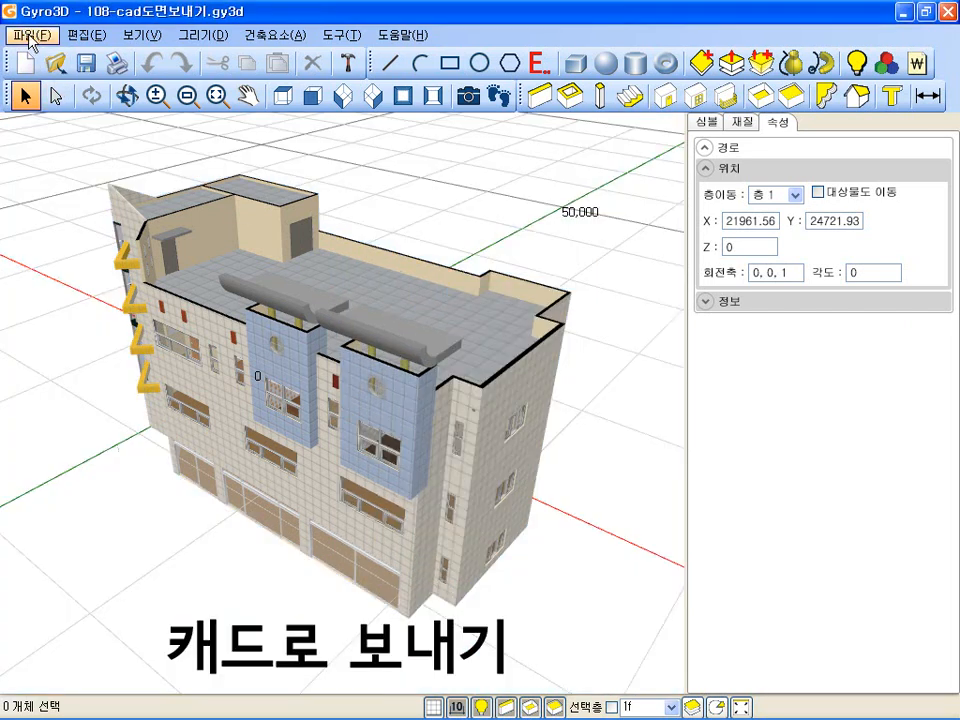
# - Export the building as a CAD floor plan in DXF (2000) format with the file name b1
pyautogui.click(31, 38)
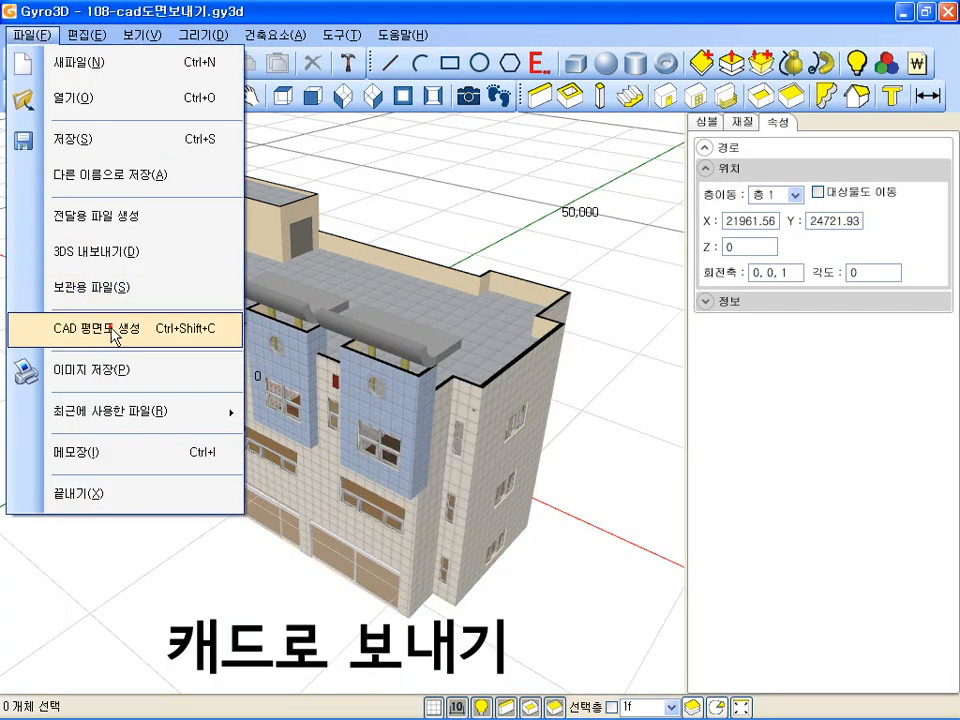
pyautogui.click(81, 329)
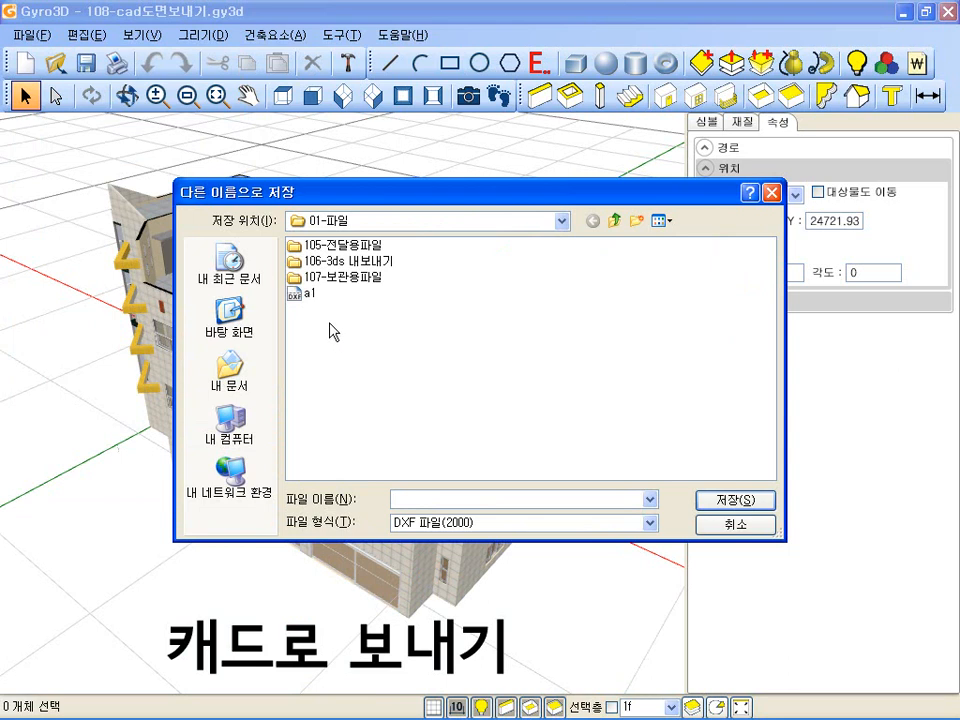
pyautogui.click(417, 494)
pyautogui.write('b1')
pyautogui.click(699, 499)
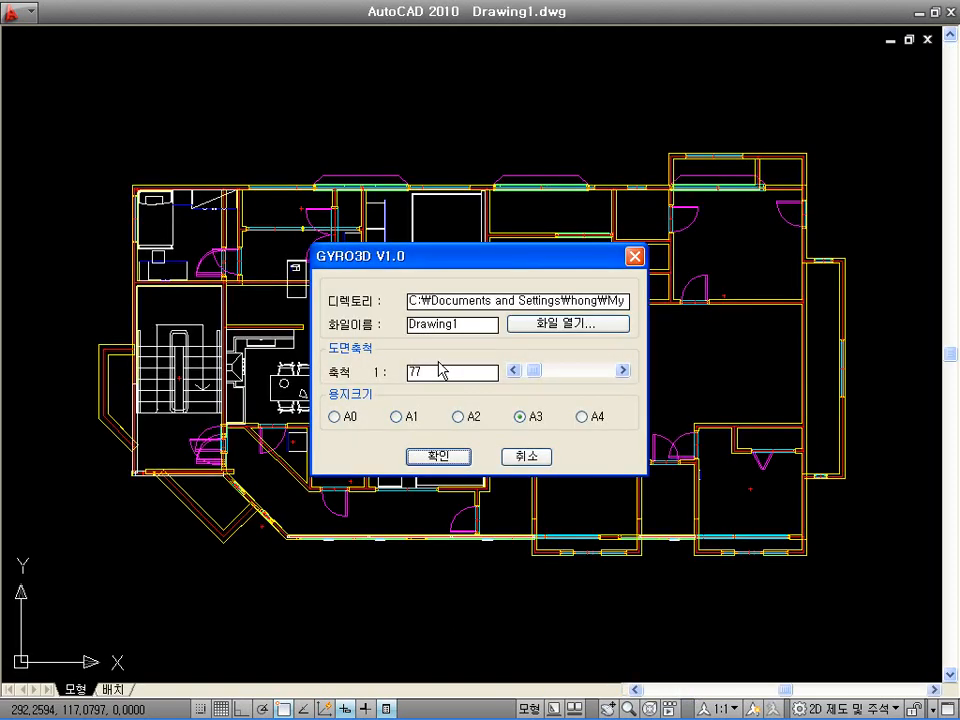
# - Generate the floor plan sheets in AutoCAD at a drawing scale of 1:100 on A3 paper
pyautogui.doubleClick(430, 372)
pyautogui.write('100')
pyautogui.click(424, 462)
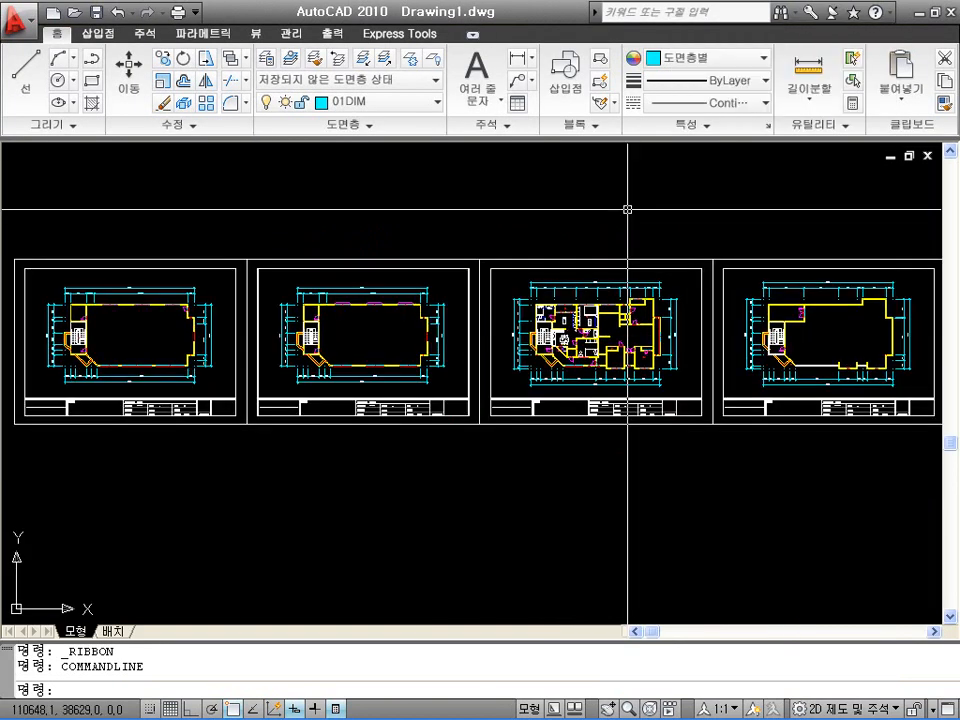
# - Switch back to Gyro3D and open the file 109-이미지저장 from the 01-파일 folder
pyautogui.click(918, 12)
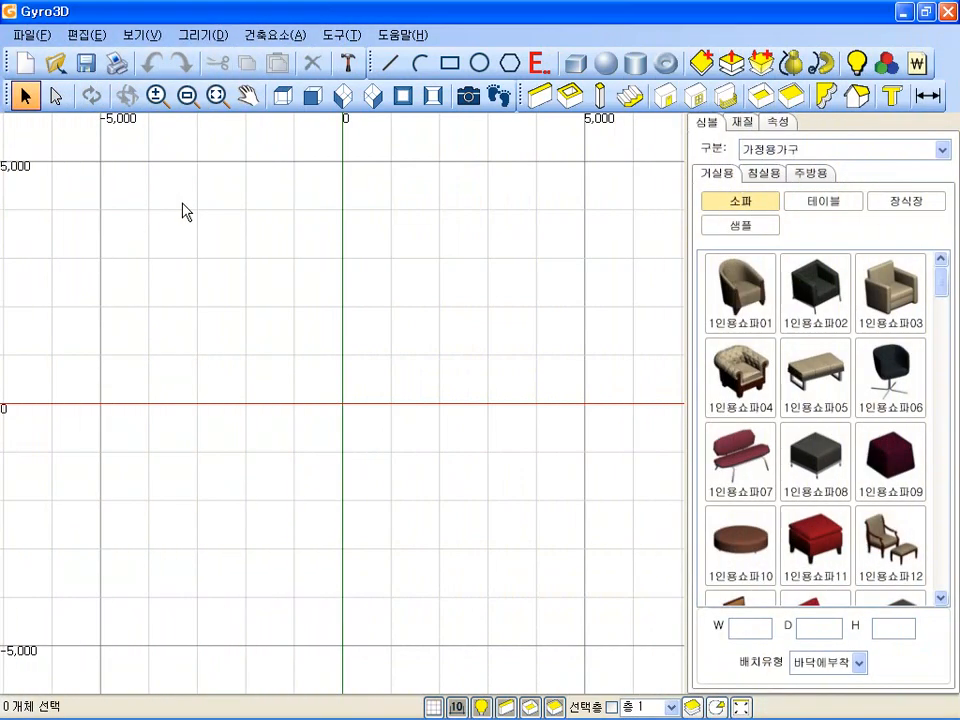
pyautogui.click(56, 63)
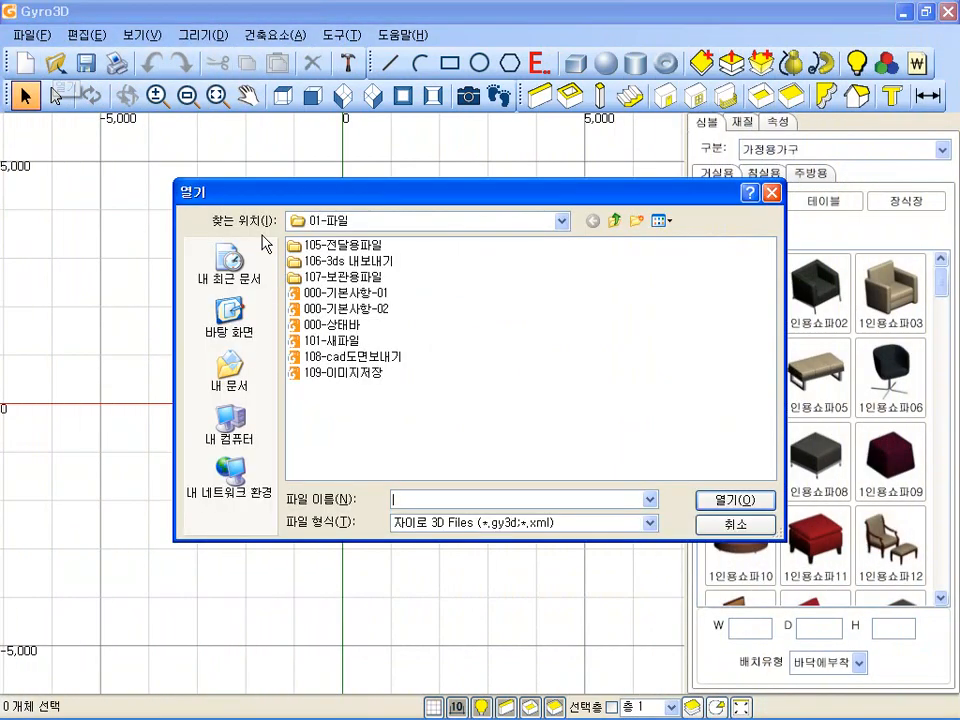
pyautogui.click(300, 370)
pyautogui.doubleClick(334, 371)
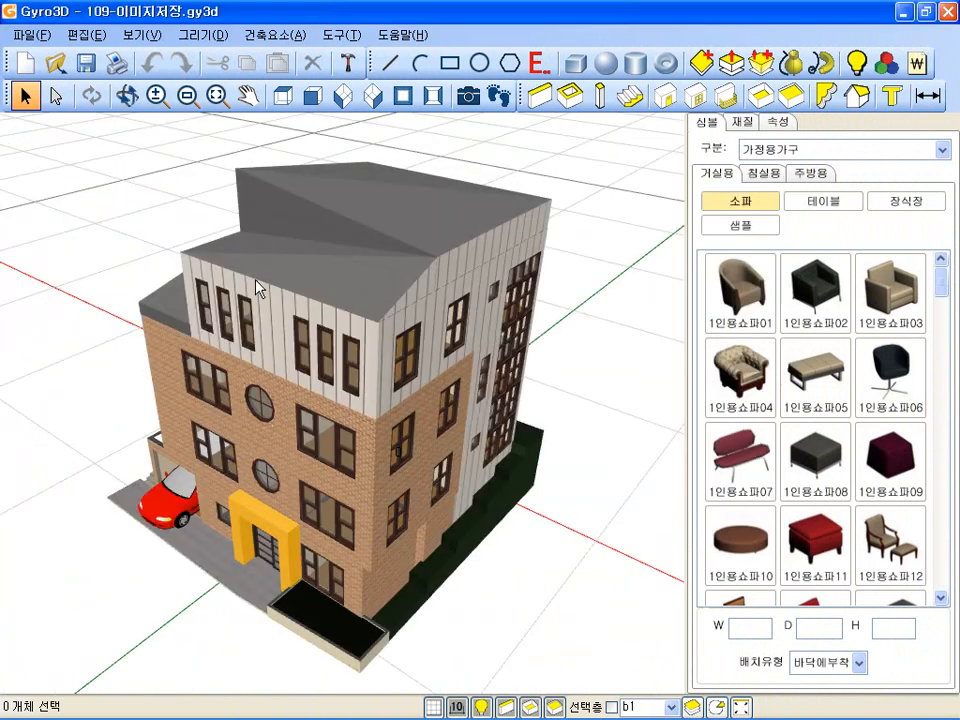
# - Capture the current building view as an image and save it from Aha Painter as a JPEG named 109-05
pyautogui.click(26, 36)
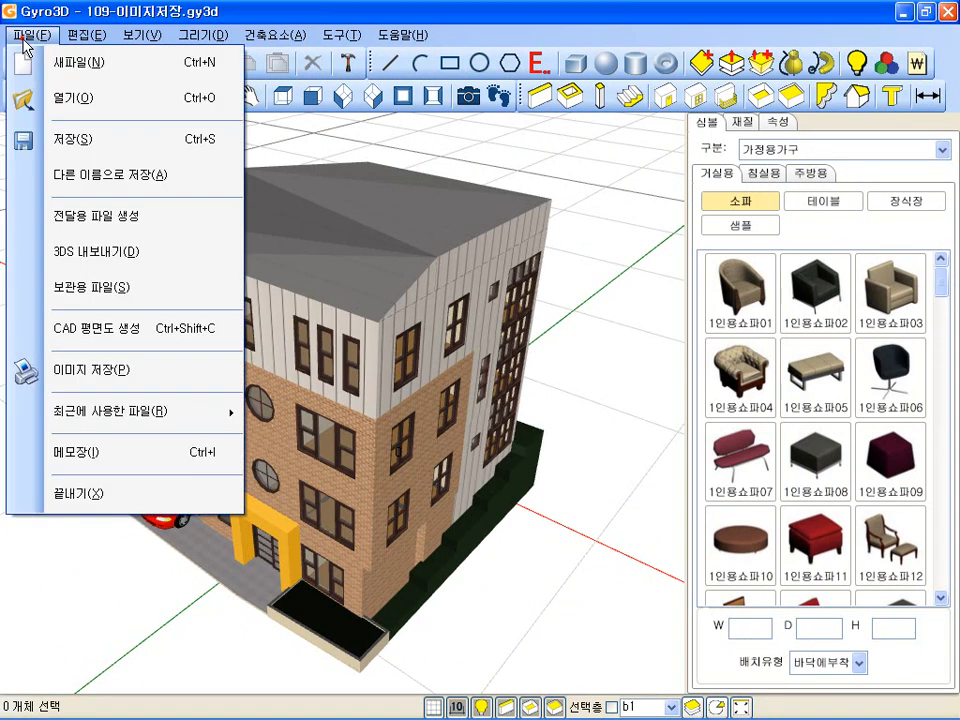
pyautogui.click(108, 368)
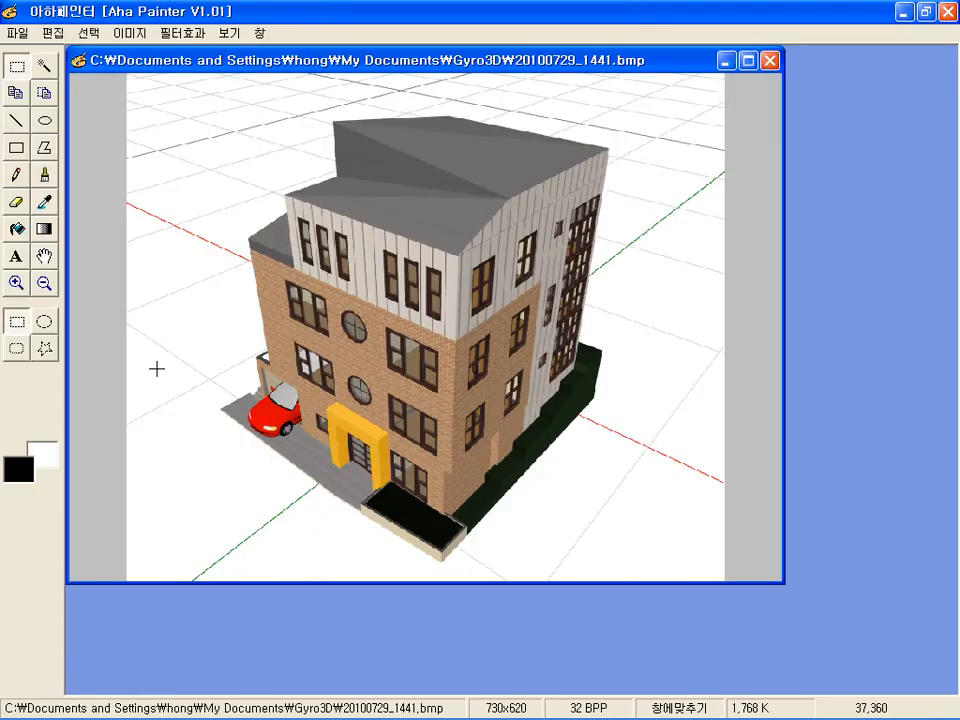
pyautogui.click(17, 33)
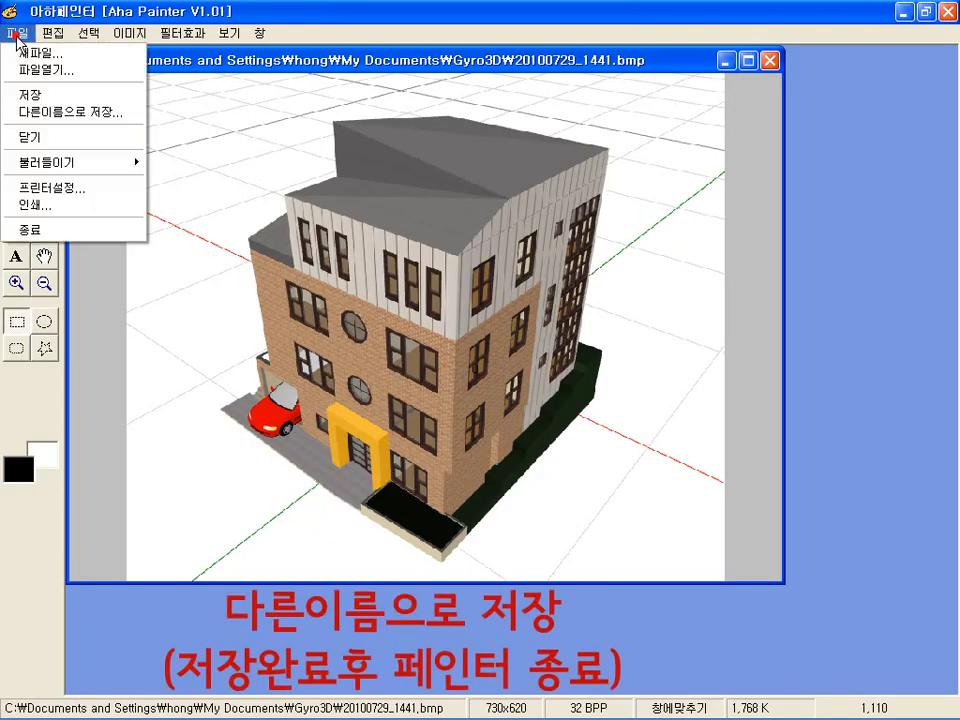
pyautogui.click(80, 112)
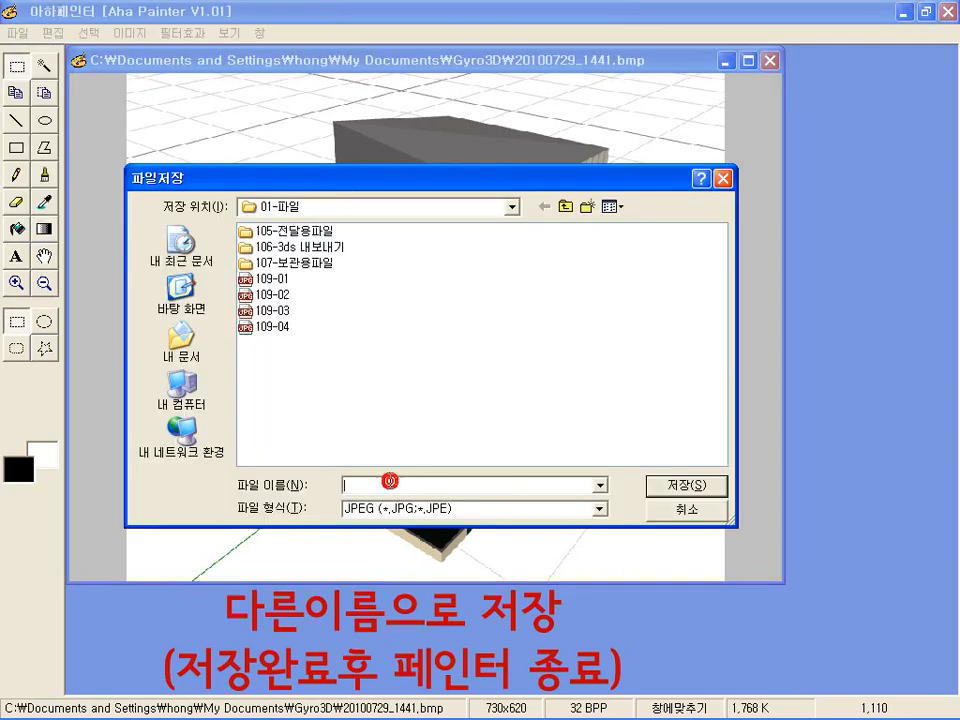
pyautogui.write('109')
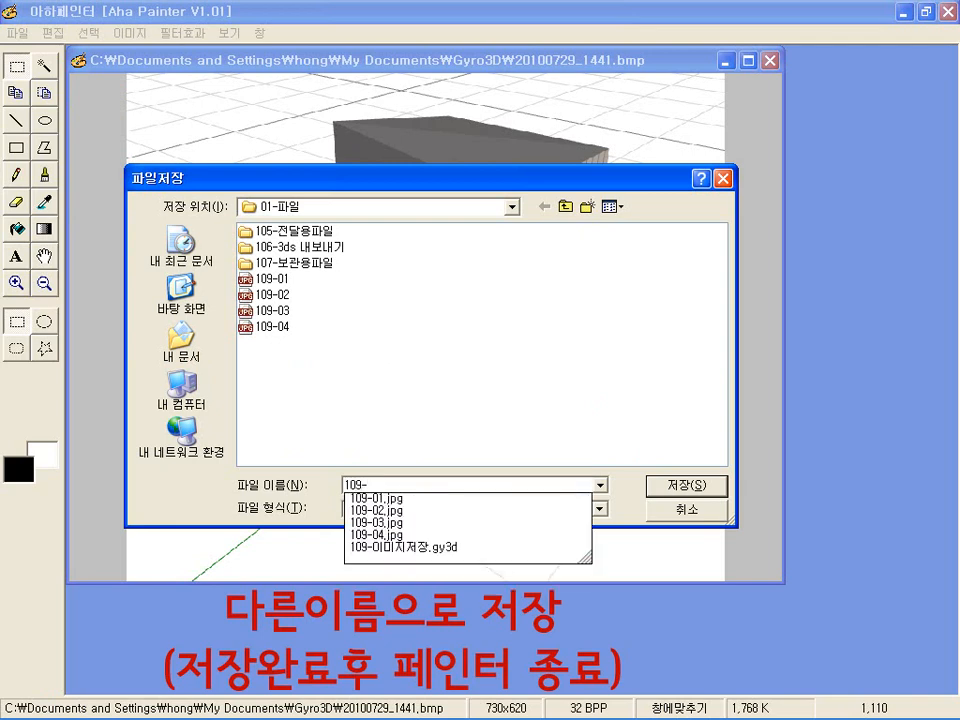
pyautogui.write('-05')
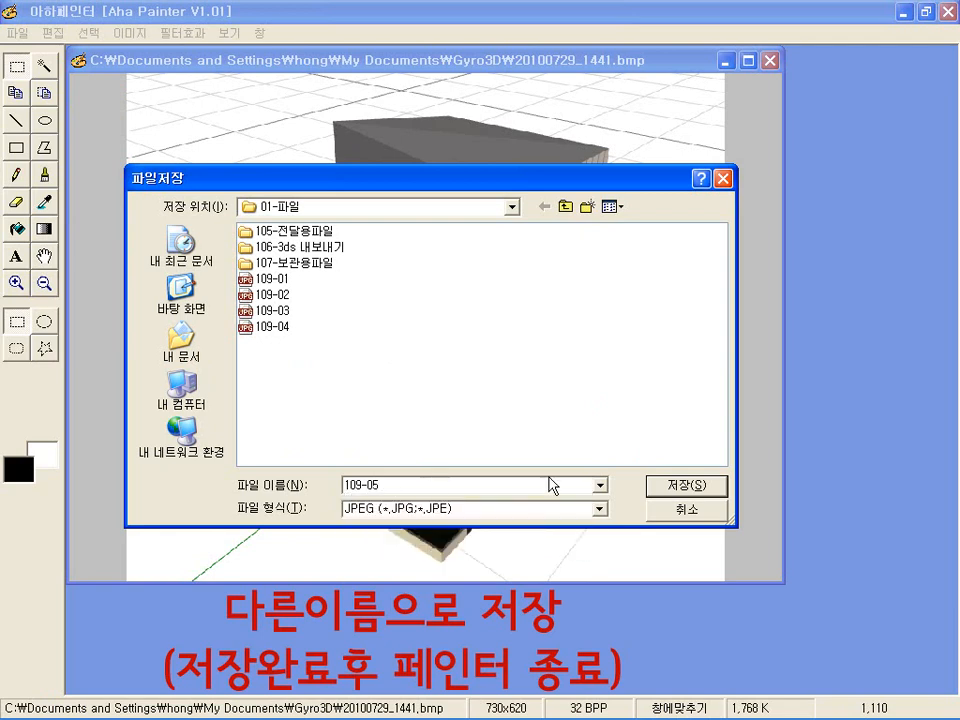
pyautogui.click(690, 485)
# - Set the JPEG options to 24 bits with lossless compression (비손실압축), finish saving, and close Aha Painter
pyautogui.click(437, 292)
pyautogui.click(476, 354)
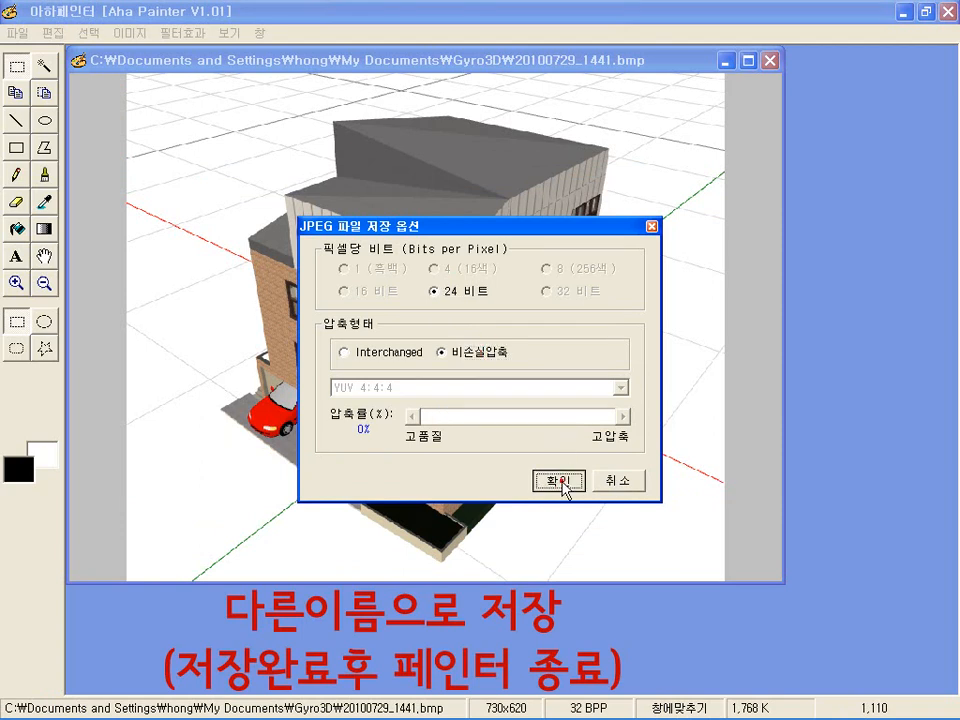
pyautogui.click(560, 482)
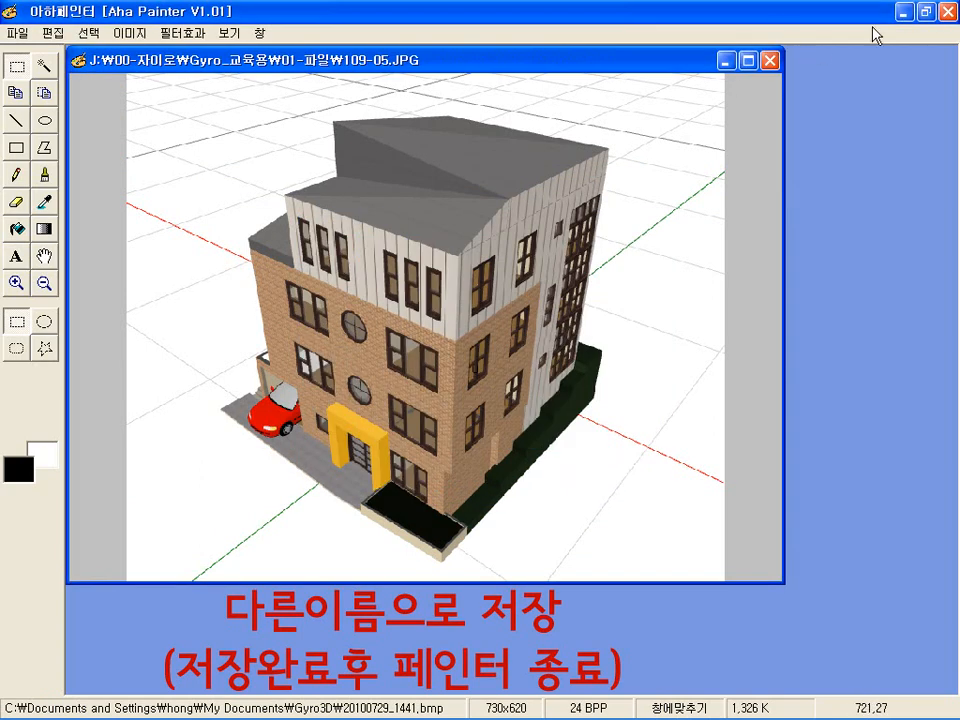
pyautogui.click(946, 11)
# - Orbit the model to show the building's other side with the tall window strips, and capture that view as an image
pyautogui.click(126, 95)
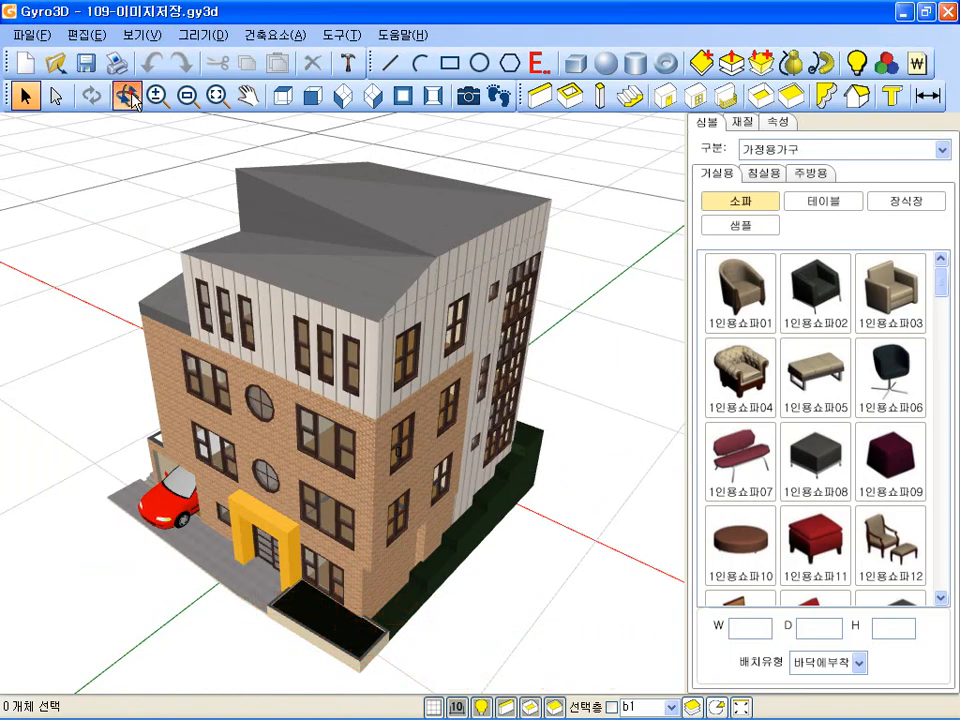
pyautogui.moveTo(349, 333); pyautogui.dragTo(334, 393)
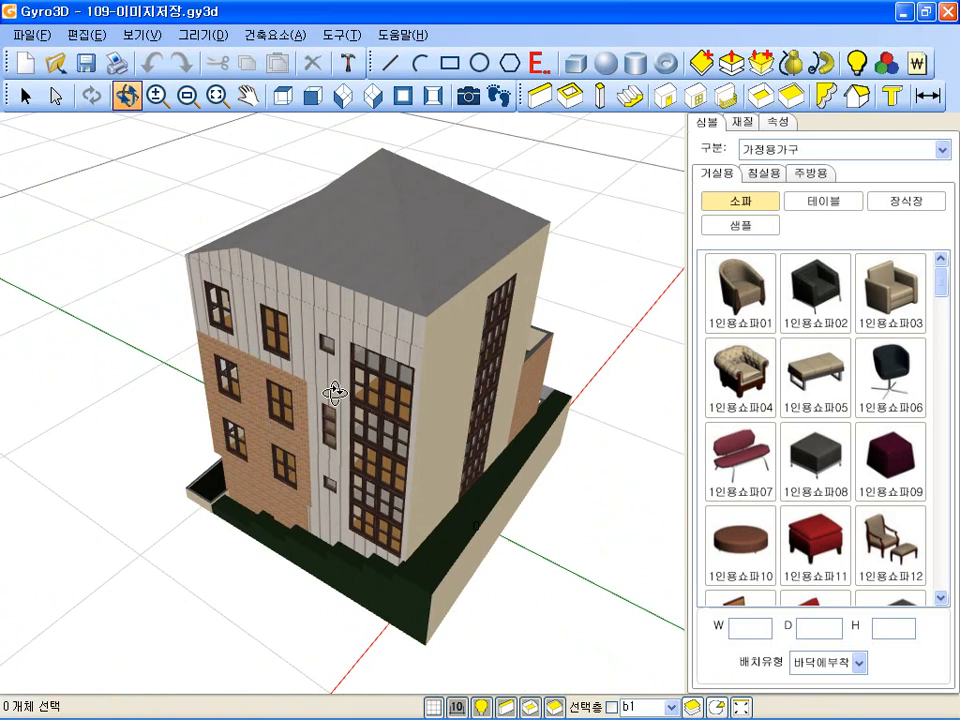
pyautogui.click(117, 64)
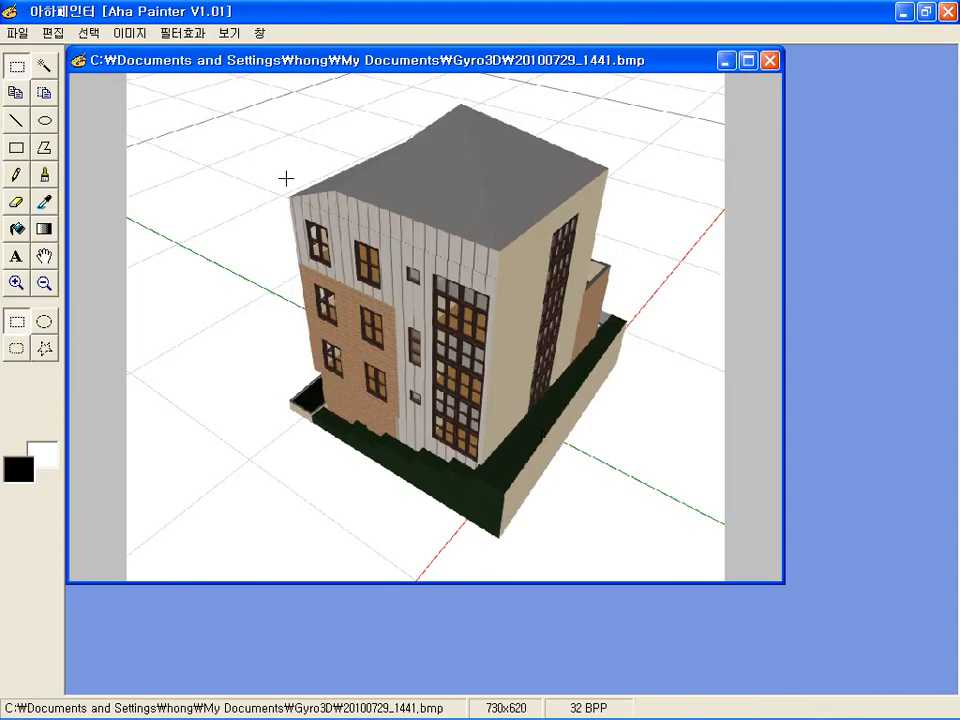
# - Save the captured image as the JPEG 109-06 with 24 bits and lossless compression, and close Aha Painter
pyautogui.click(18, 32)
pyautogui.click(51, 111)
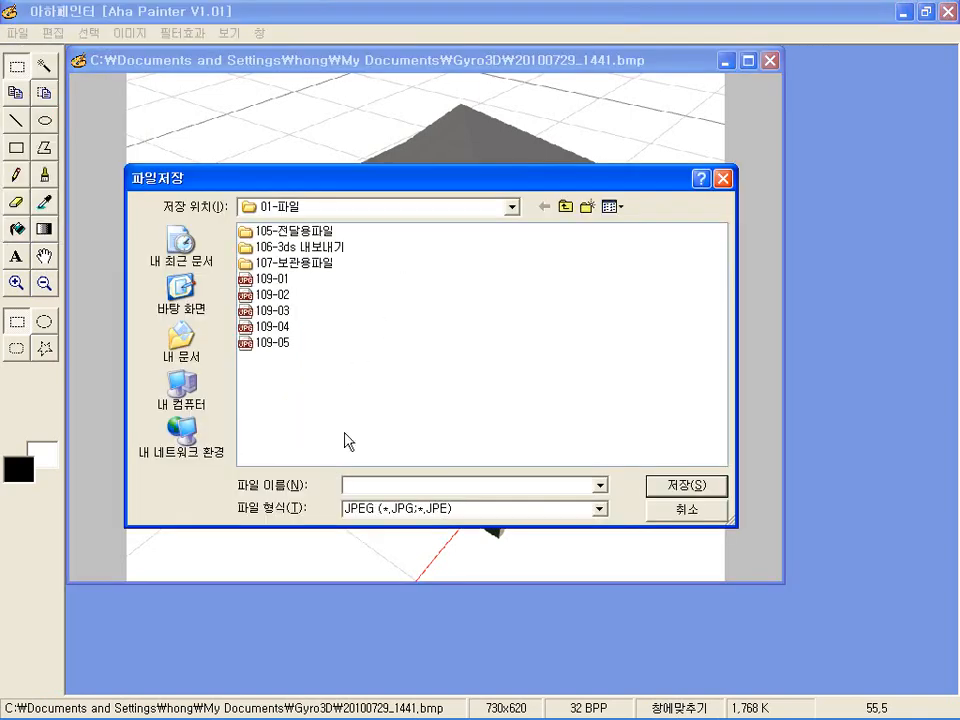
pyautogui.write('109-06')
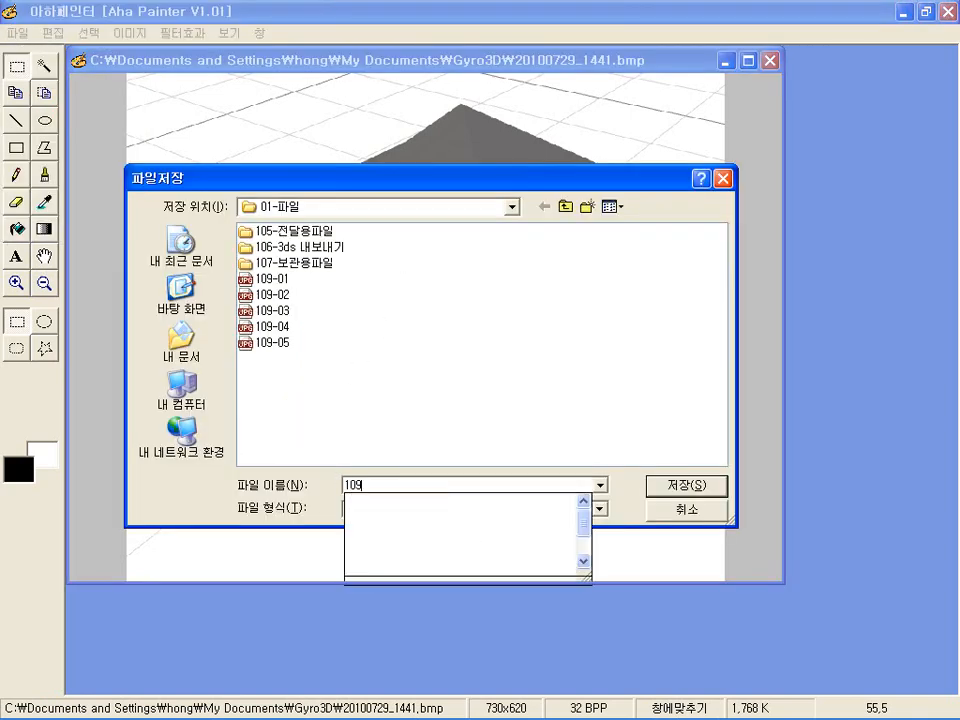
pyautogui.click(683, 486)
pyautogui.click(455, 295)
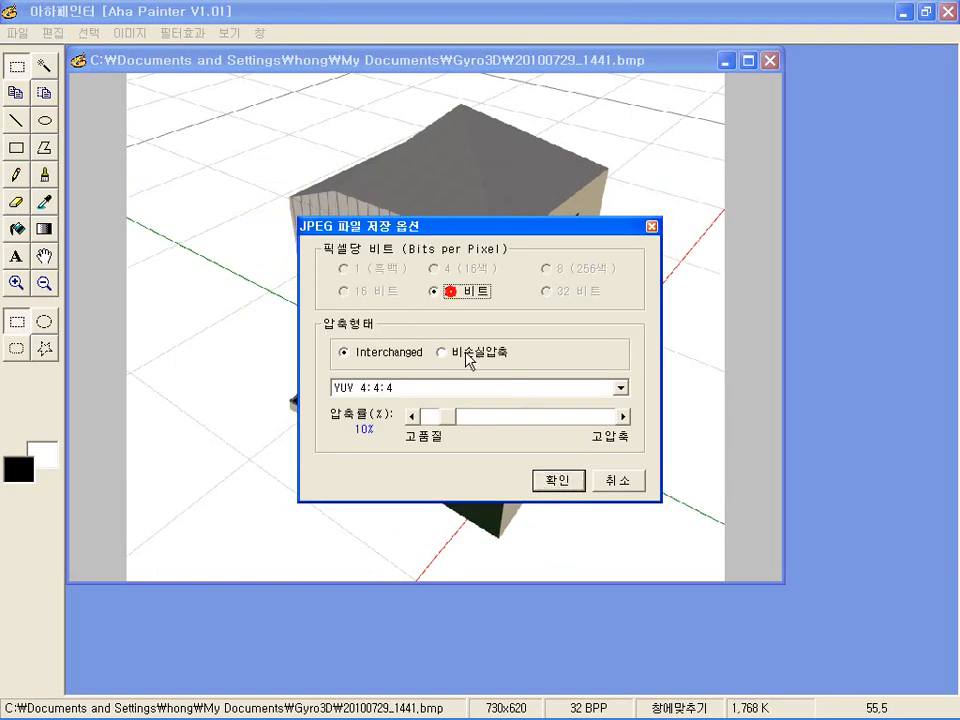
pyautogui.click(458, 354)
pyautogui.click(557, 484)
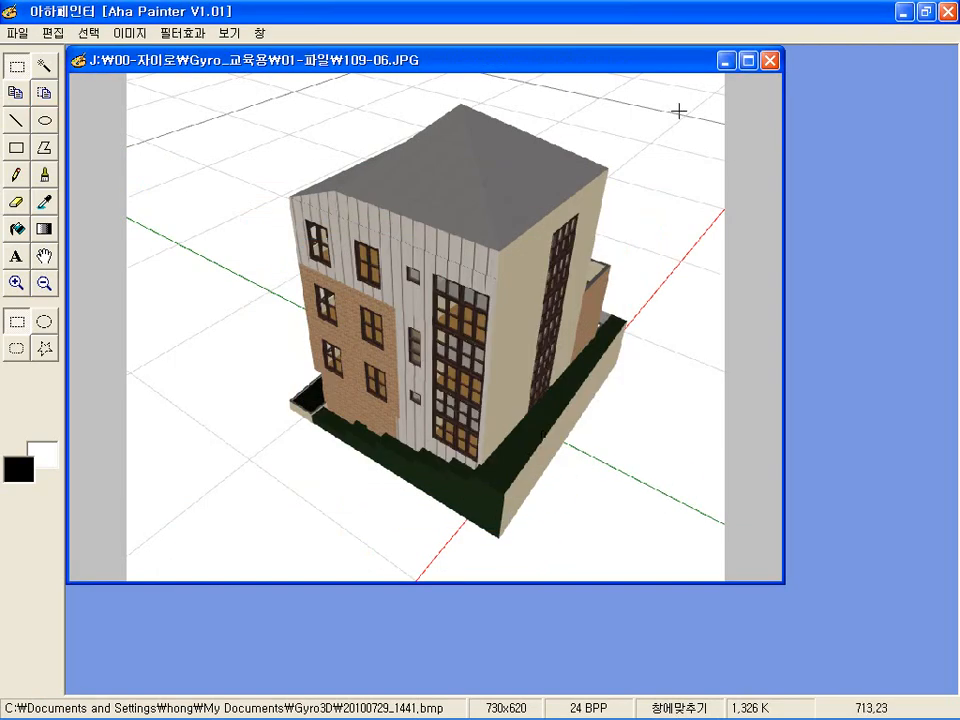
pyautogui.click(946, 12)
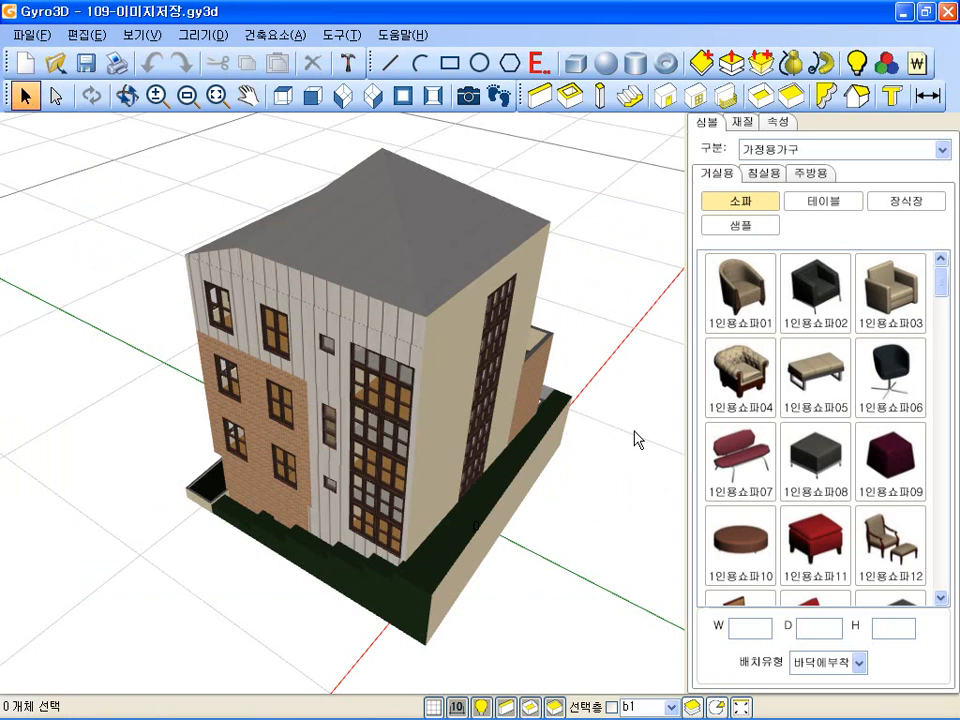
# - Leave Gyro3D for the 01-파일 folder in Windows Explorer and display its files as thumbnails
pyautogui.click(901, 14)
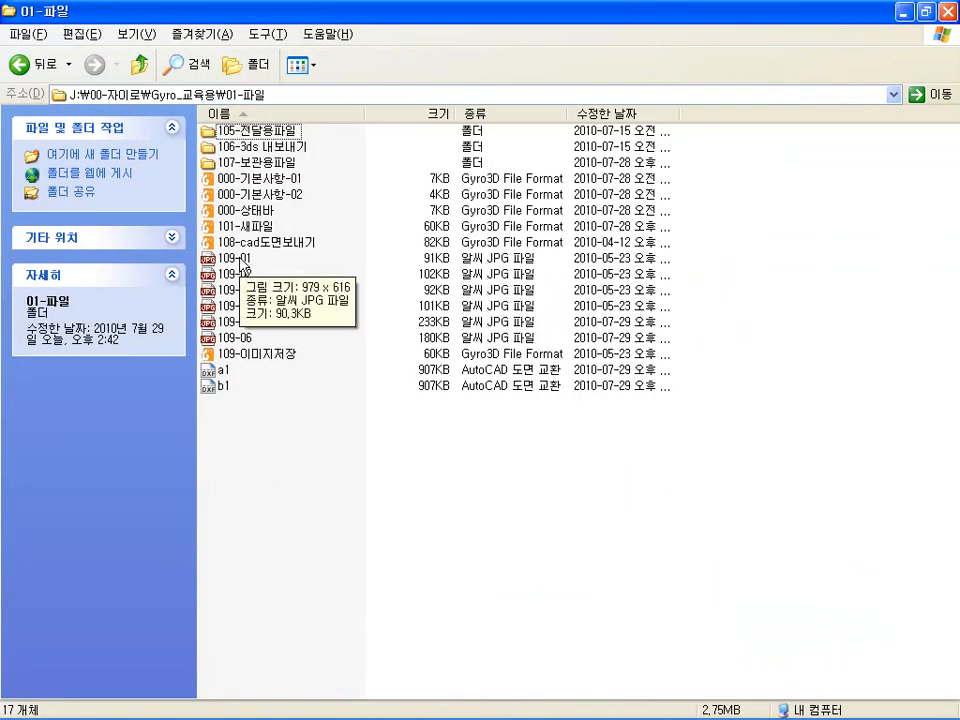
pyautogui.click(300, 65)
pyautogui.click(340, 94)
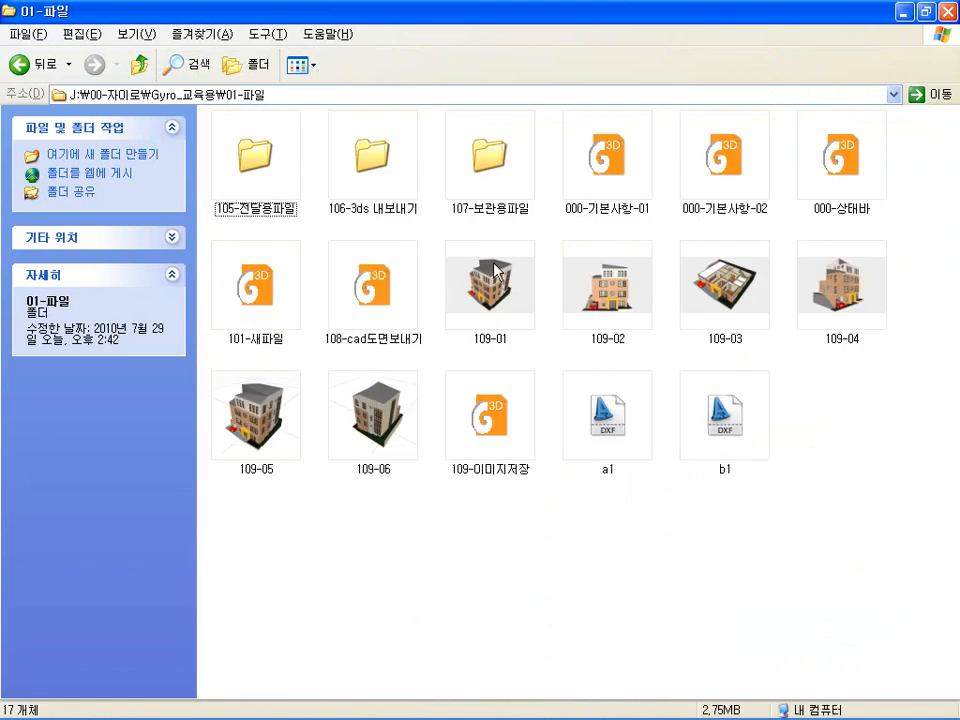
# - Check the saved building images 109-01 to 109-06 one by one in the folder
pyautogui.click(500, 310)
pyautogui.click(607, 300)
pyautogui.click(722, 300)
pyautogui.click(816, 300)
pyautogui.click(240, 437)
pyautogui.click(368, 427)
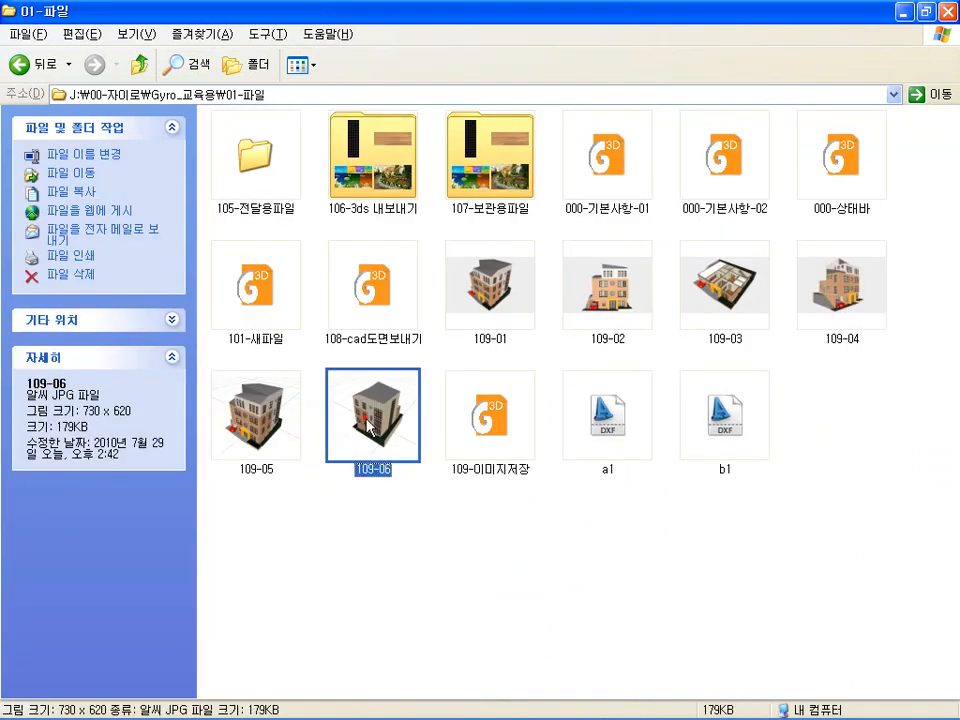
pyautogui.click(459, 543)
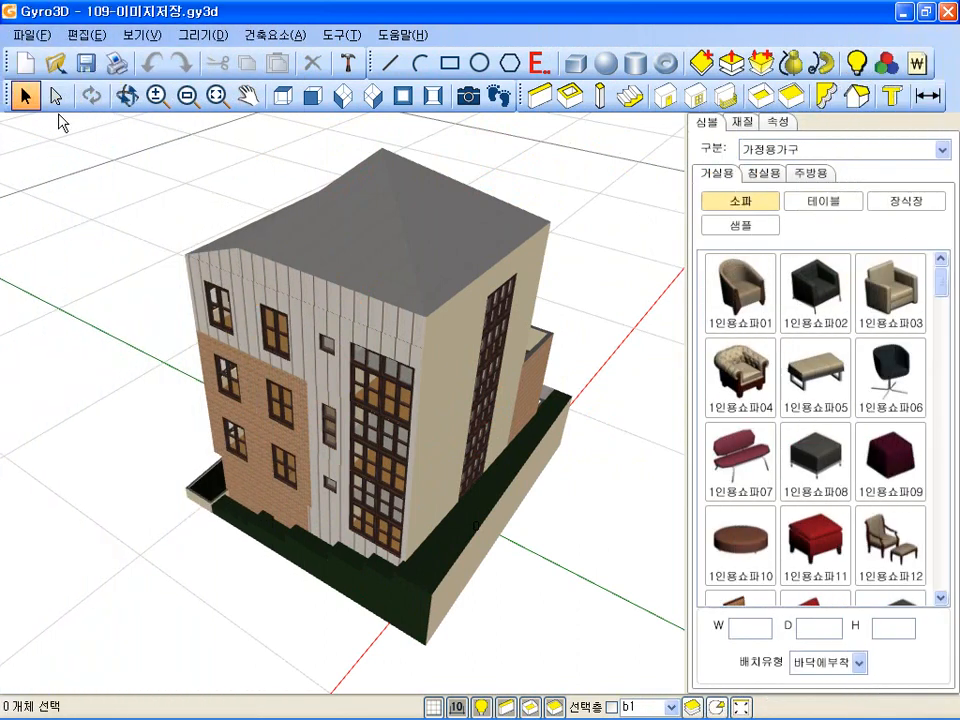
# - Look over the recently used files list, and add the lines 메모장 and 12345 below test in the memo pad
pyautogui.click(30, 34)
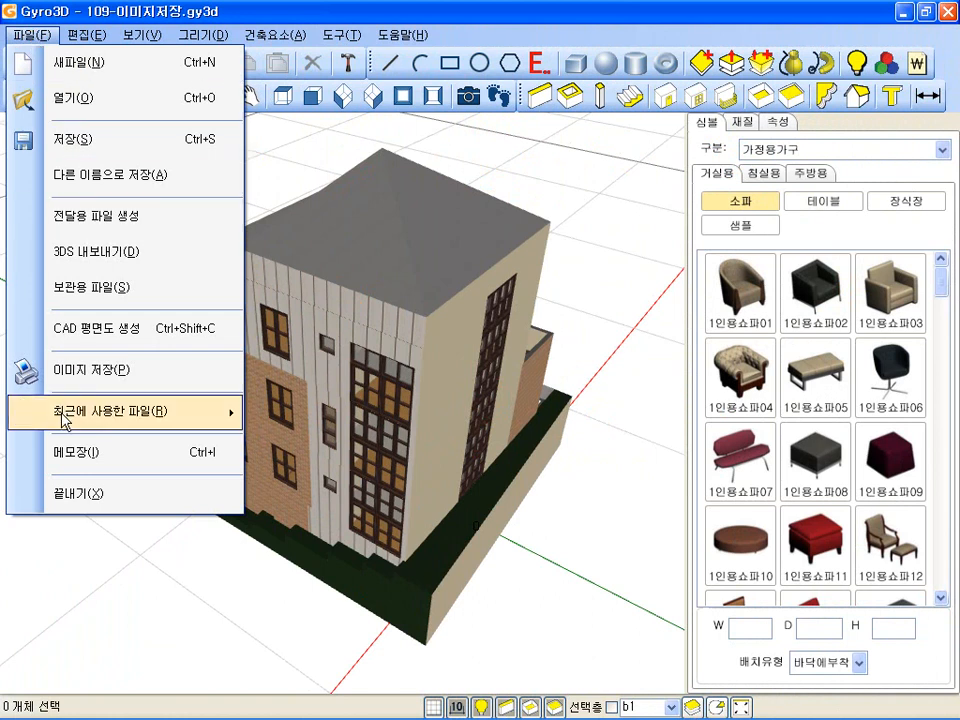
pyautogui.moveTo(65, 418)
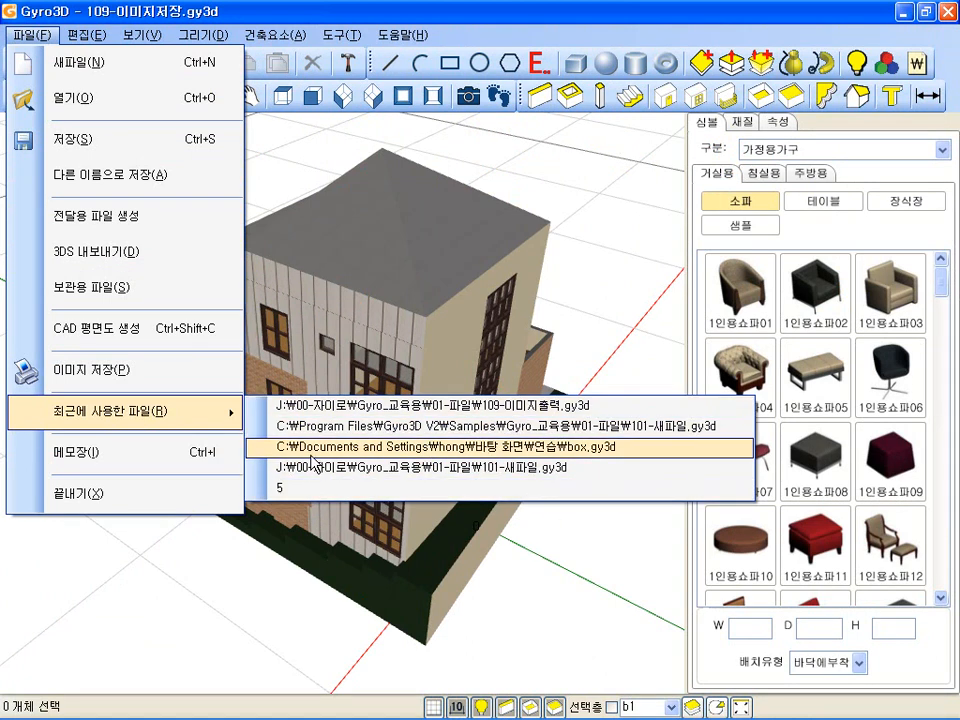
pyautogui.click(140, 463)
pyautogui.click(424, 217)
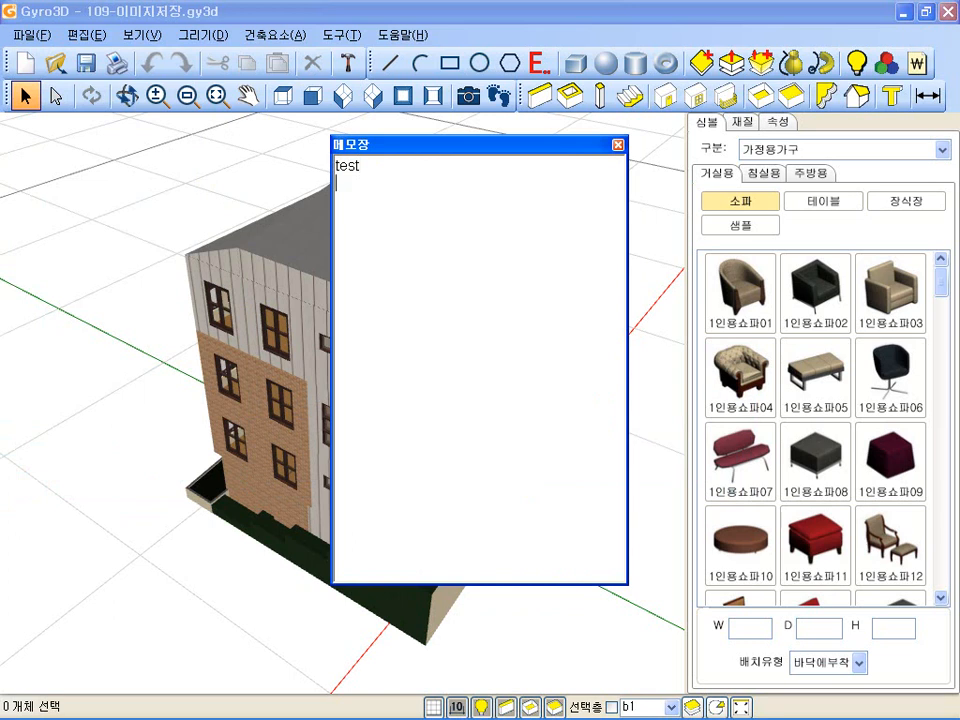
pyautogui.write('모자')
pyautogui.press('Return')
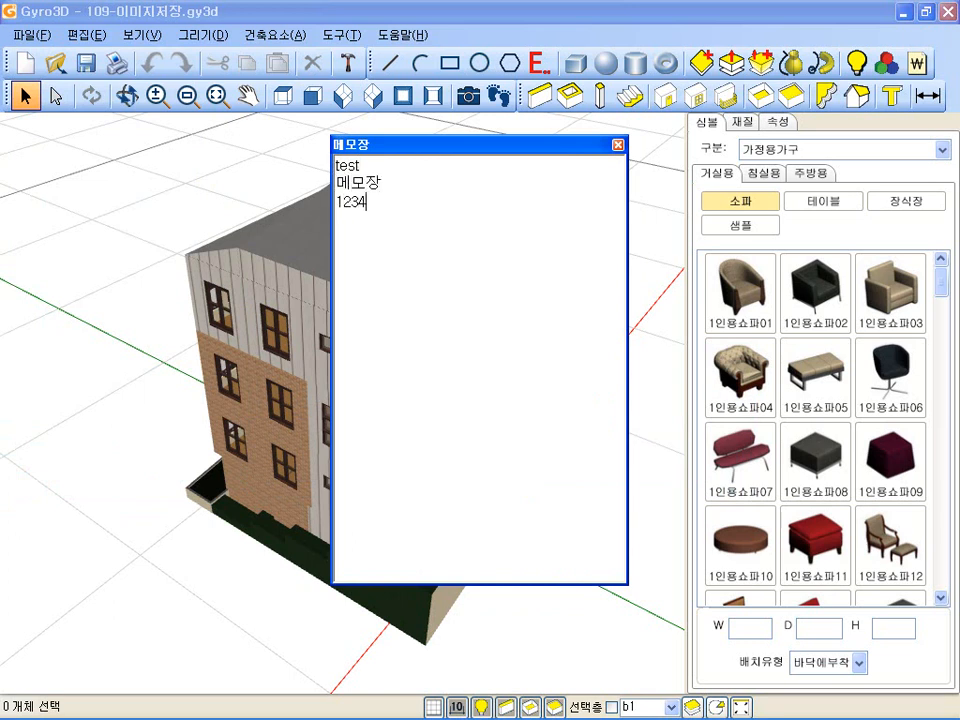
pyautogui.click(618, 145)
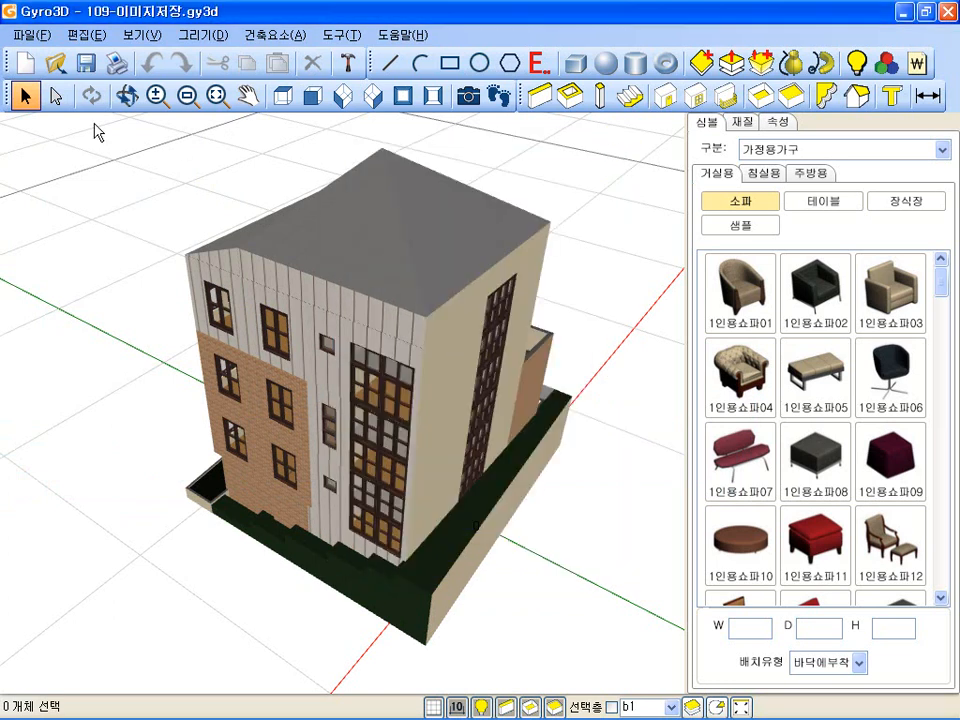
# - Reopen the memo pad to check that its text was kept, and close it
pyautogui.click(30, 34)
pyautogui.click(109, 456)
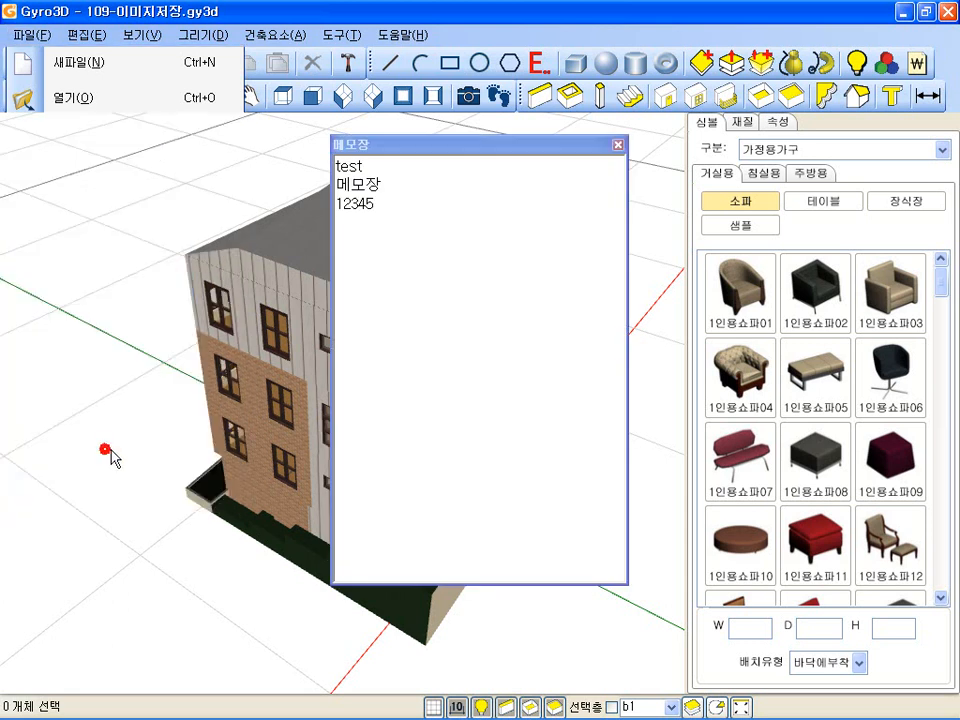
pyautogui.click(618, 145)
# - Add the line 11111 a few lines below the existing memo text and close the memo pad
pyautogui.rightClick(594, 291)
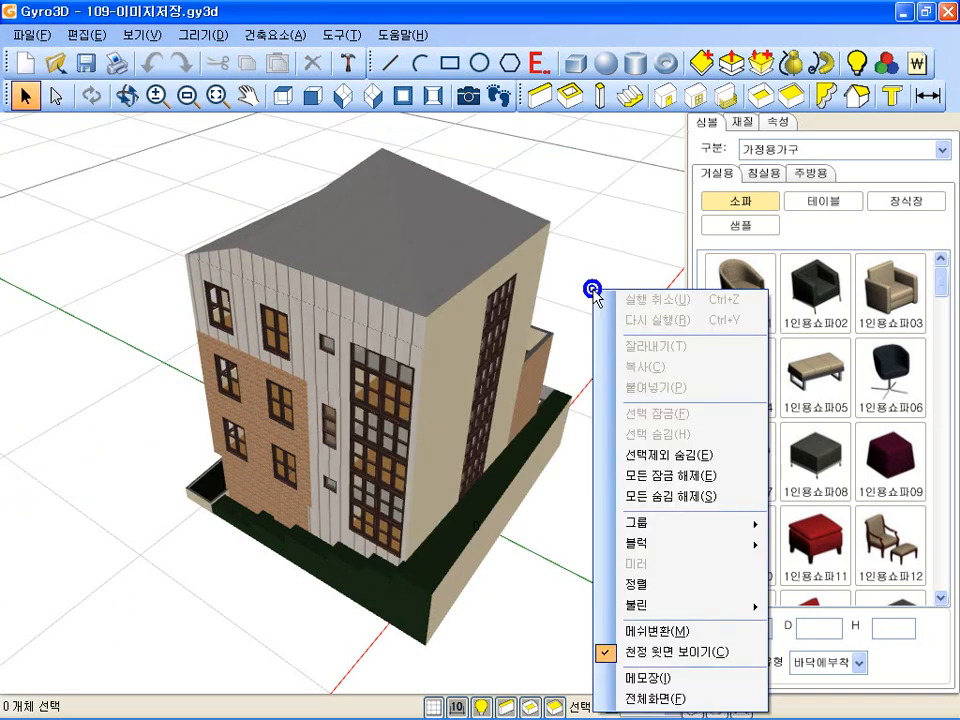
pyautogui.click(645, 678)
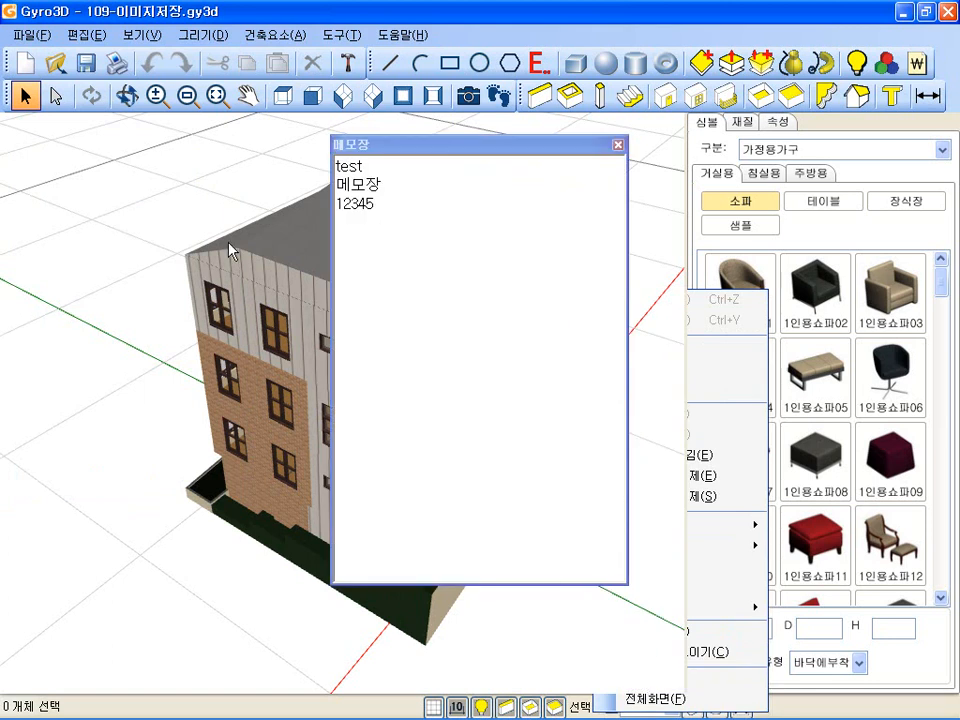
pyautogui.click(393, 212)
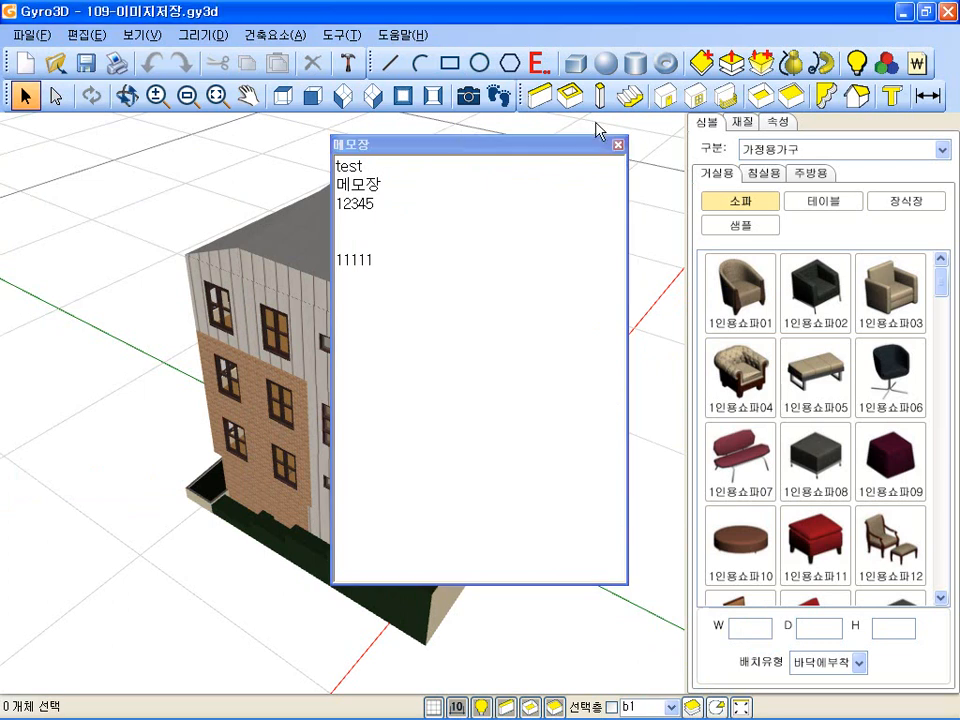
pyautogui.click(618, 145)
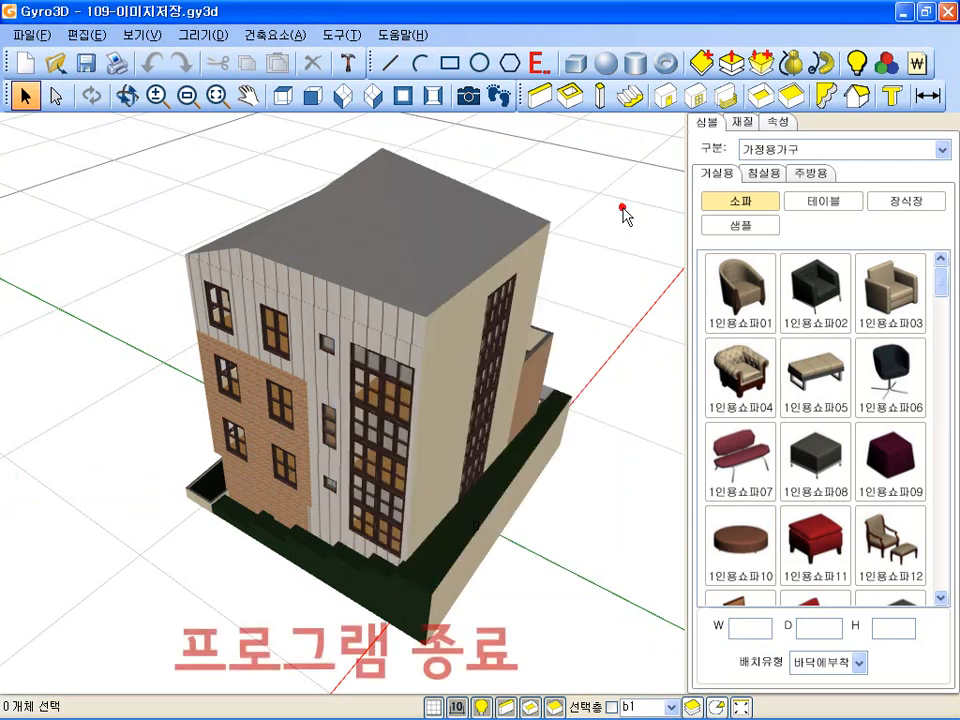
# - Exit Gyro3D and return to the 01-파일 folder in Windows Explorer
pyautogui.click(27, 34)
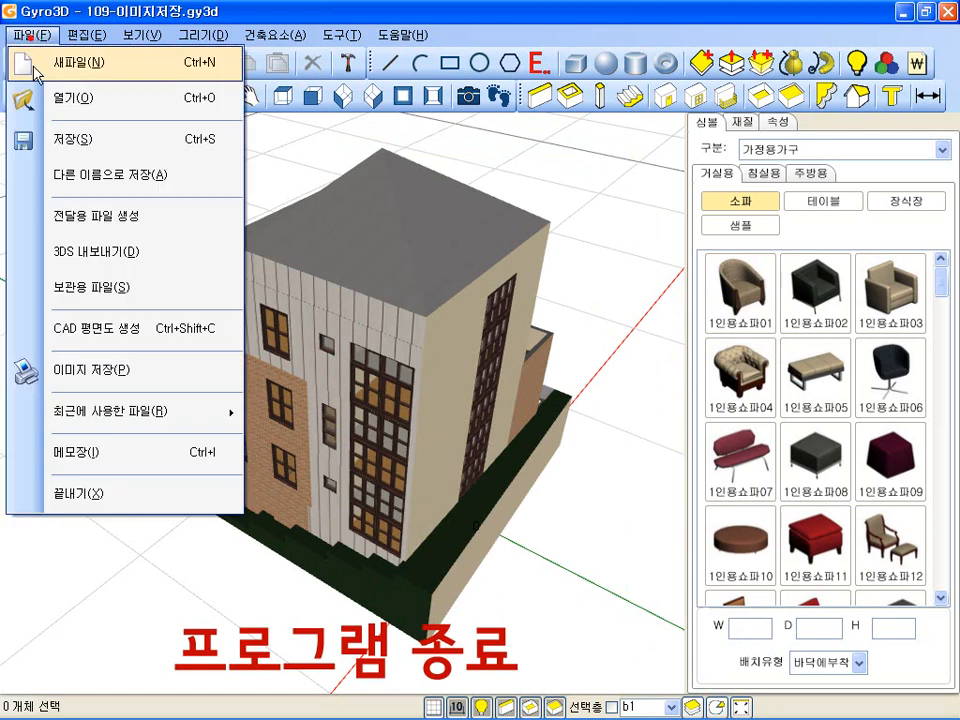
pyautogui.click(95, 493)
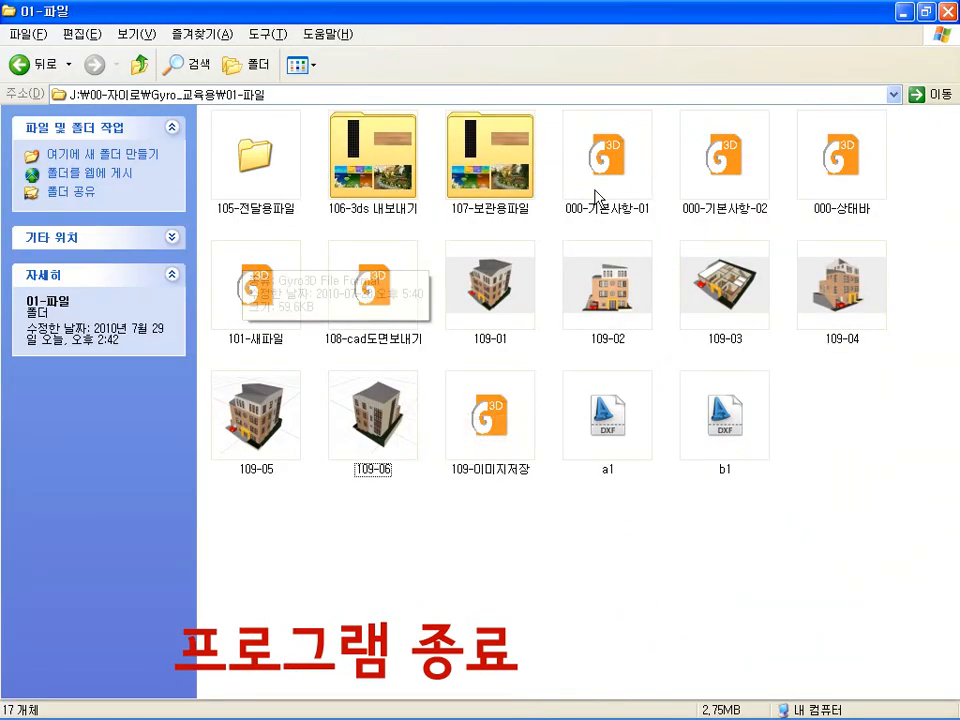
pyautogui.click(516, 582)
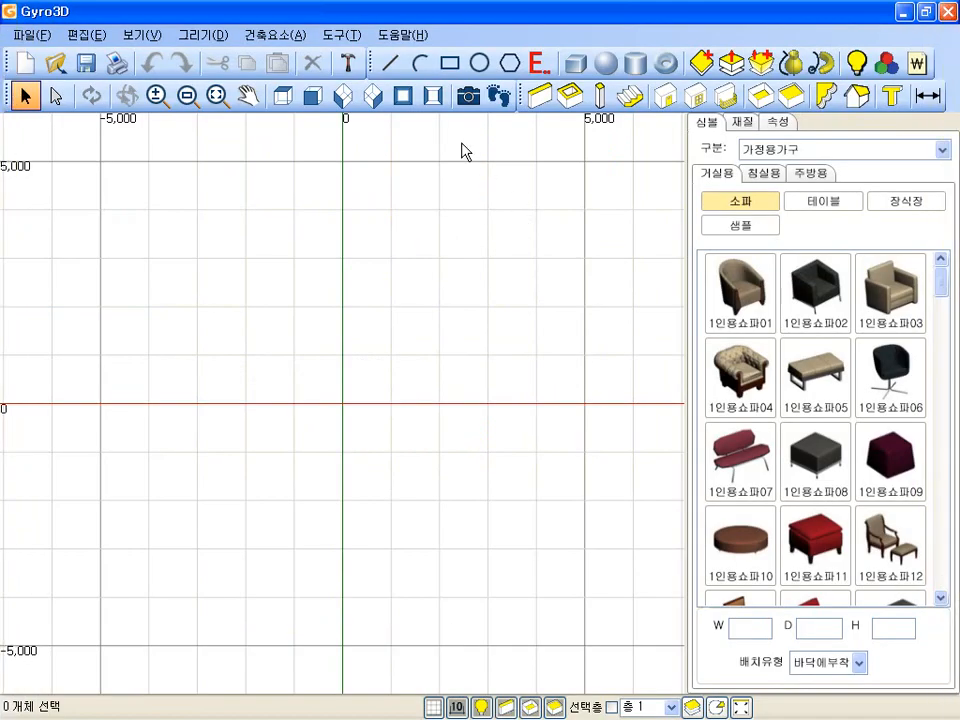
# - Set the empty drawing to the southeast perspective (남동투시) and draw a large rectangular wall, 200 thick and 4900 high, near the origin
pyautogui.click(373, 96)
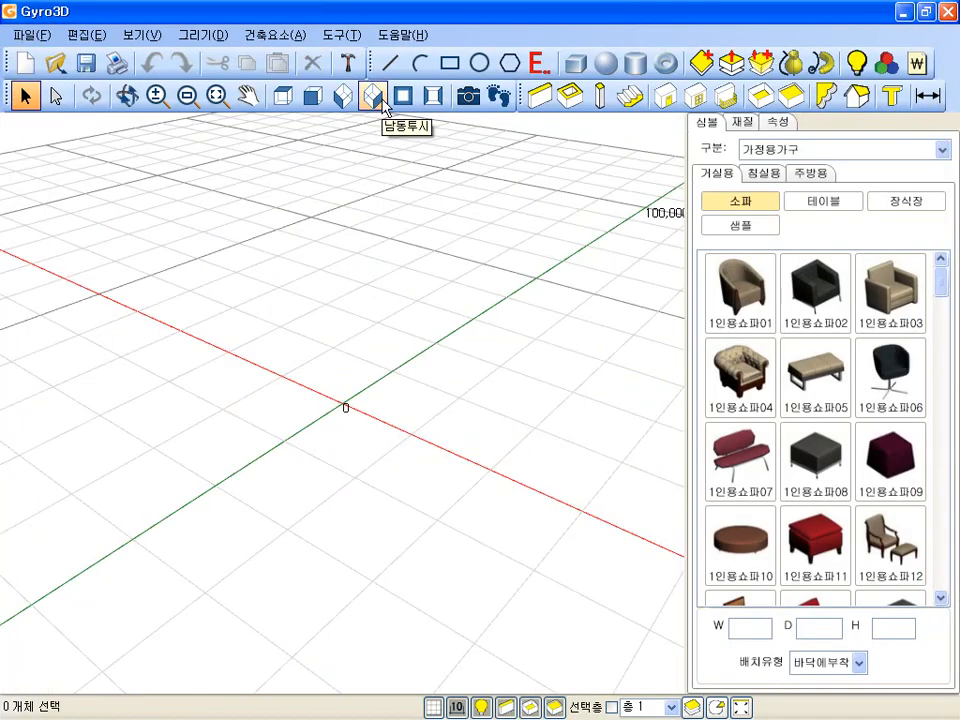
pyautogui.click(569, 95)
pyautogui.click(266, 298)
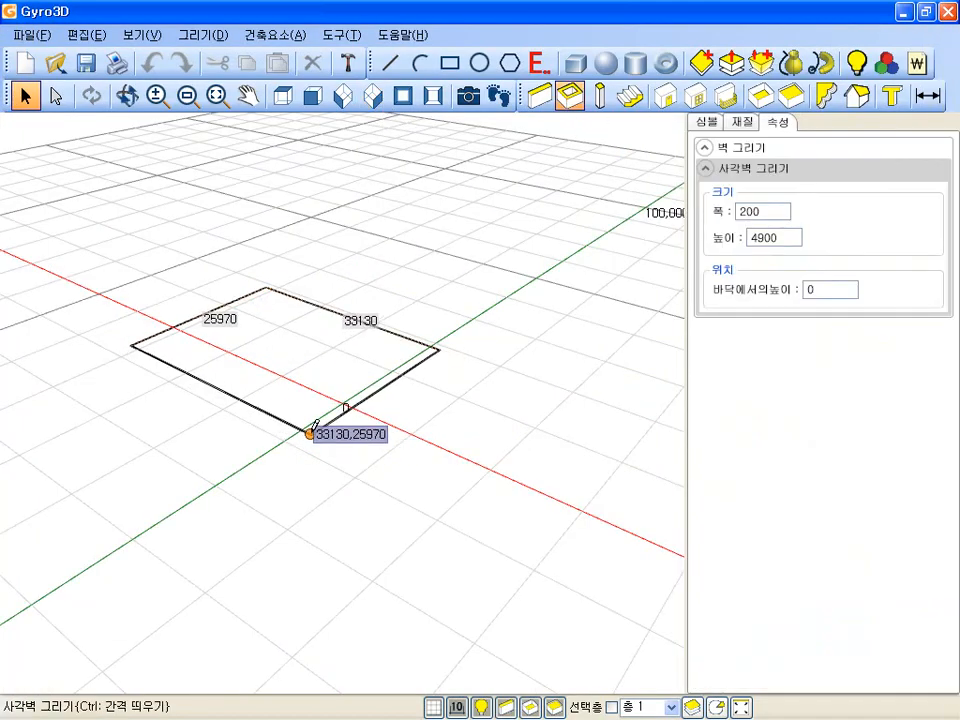
pyautogui.click(303, 403)
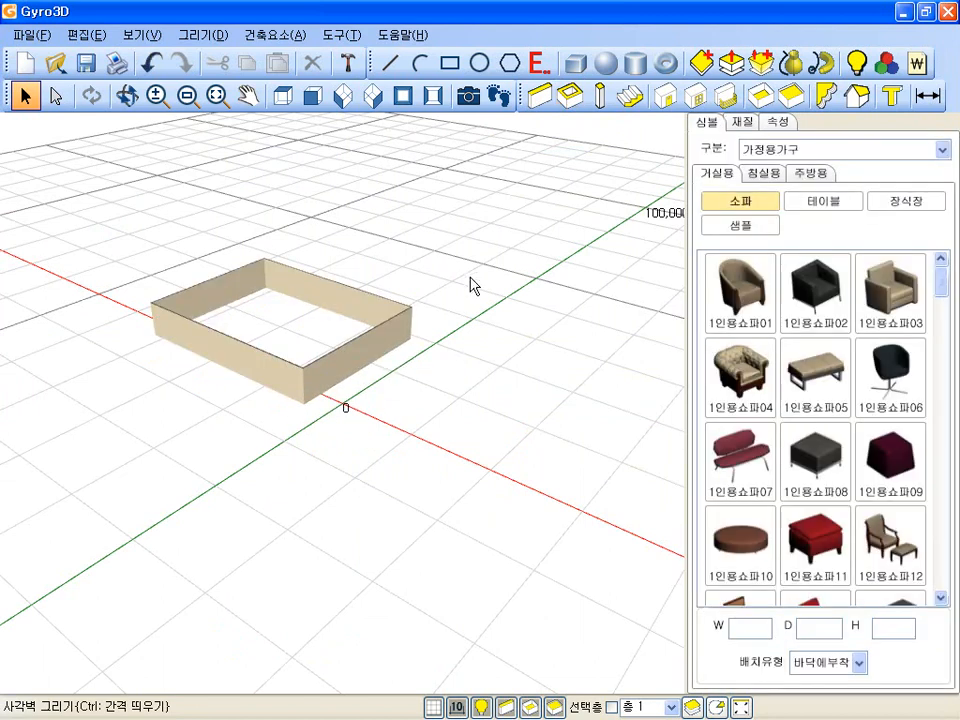
# - Save the model as box in a new desktop folder named 연습
pyautogui.click(38, 34)
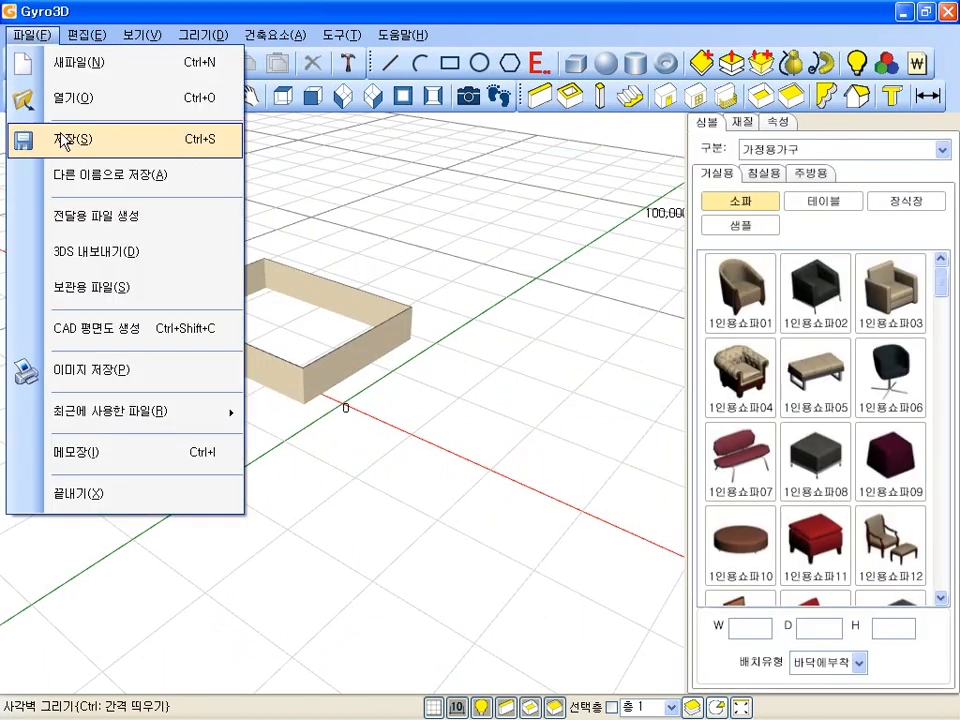
pyautogui.click(140, 150)
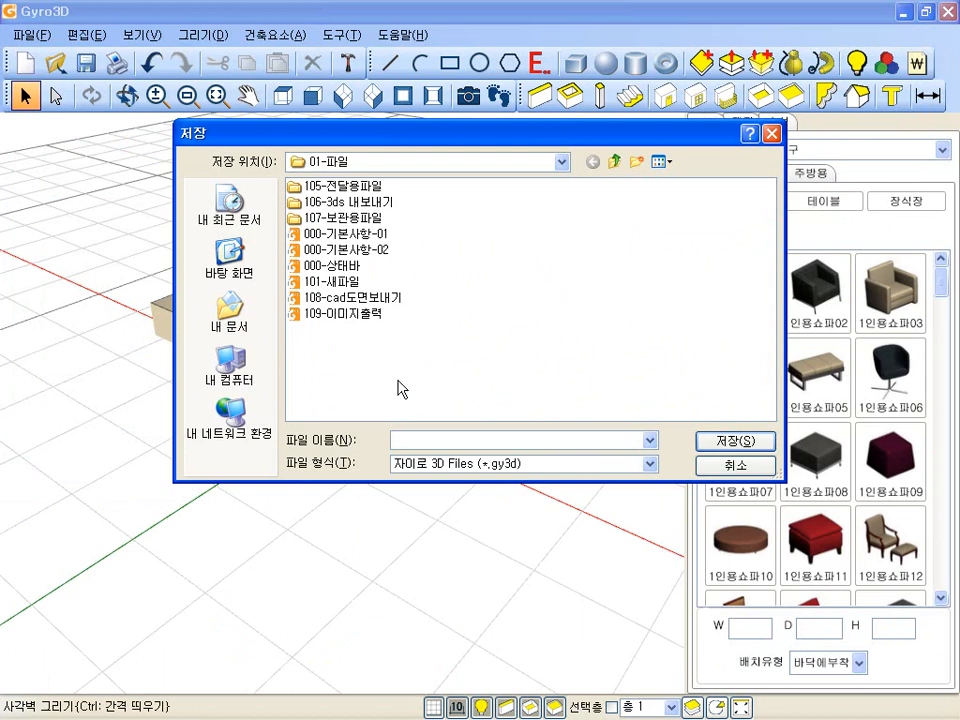
pyautogui.click(230, 256)
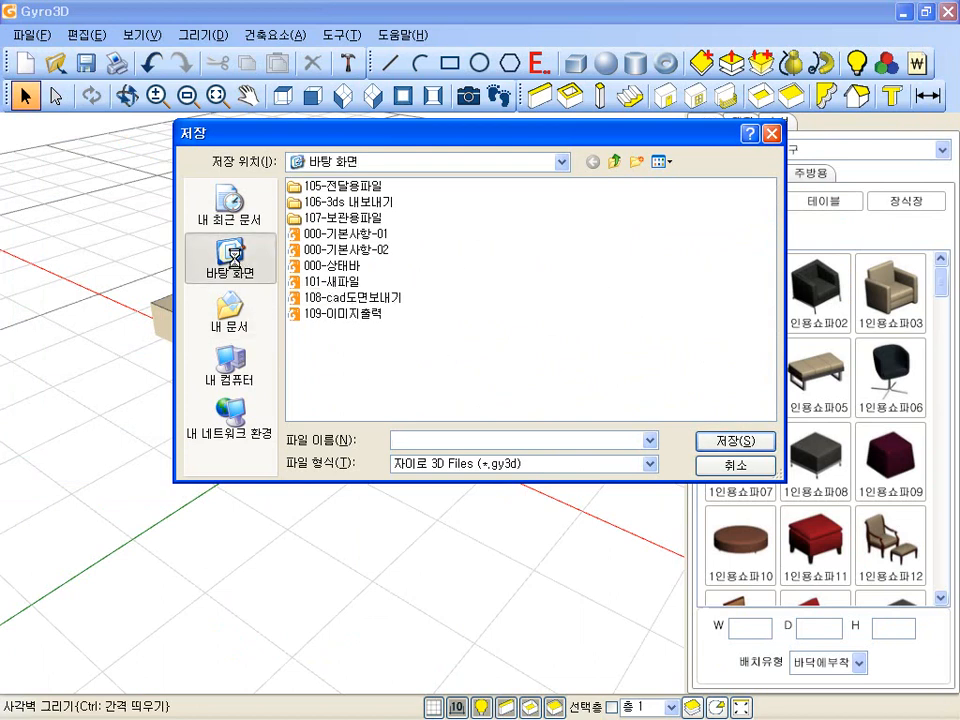
pyautogui.click(636, 161)
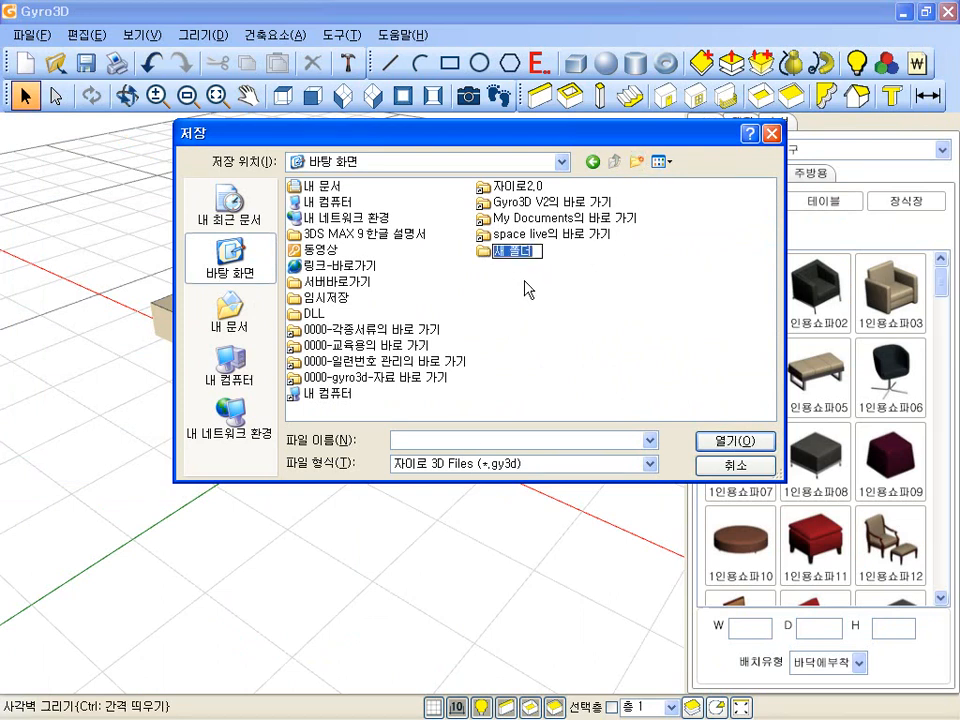
pyautogui.press('BackSpace')
pyautogui.write('연습')
pyautogui.click(476, 315)
pyautogui.doubleClick(495, 251)
pyautogui.write('box')
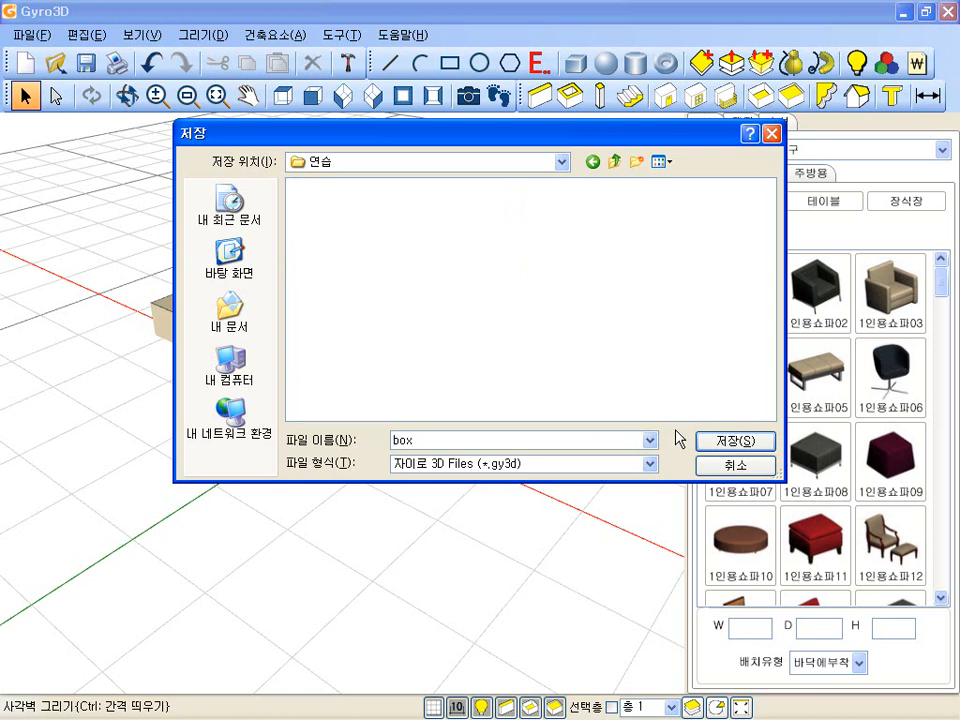
pyautogui.click(748, 441)
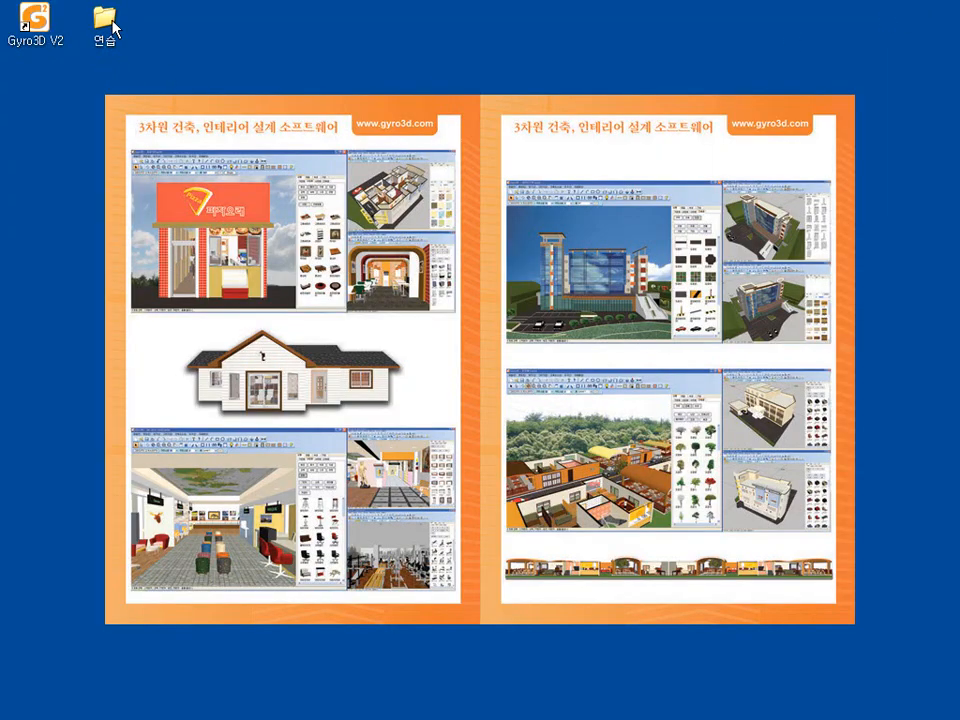
# - Open the 연습 folder on the desktop, list its files with details, and widen the modified-date column
pyautogui.doubleClick(108, 20)
pyautogui.click(353, 208)
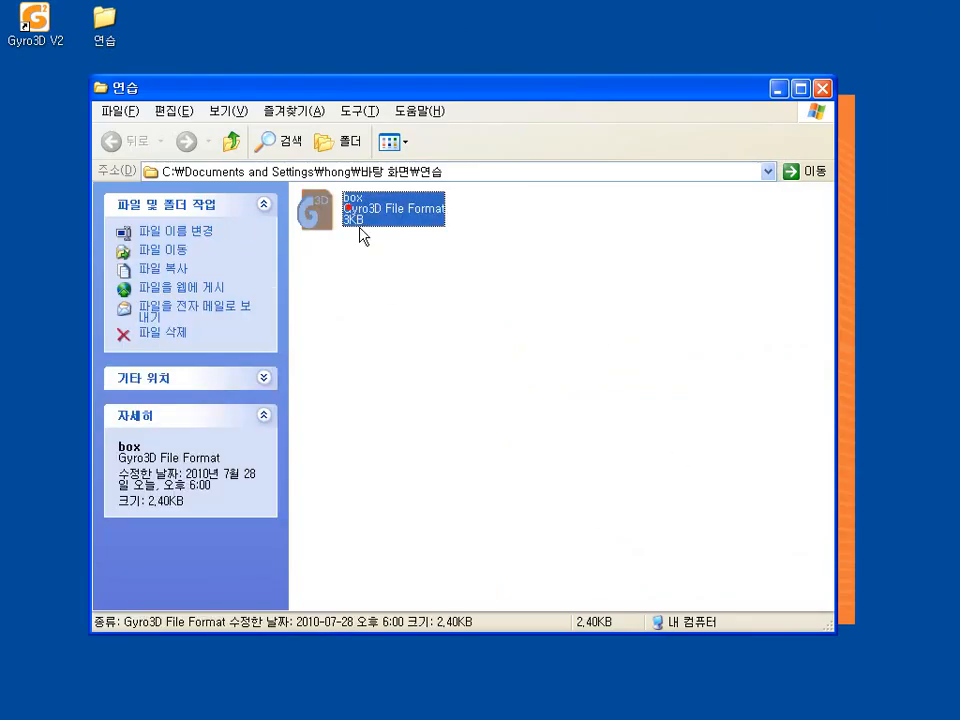
pyautogui.click(512, 283)
pyautogui.click(396, 148)
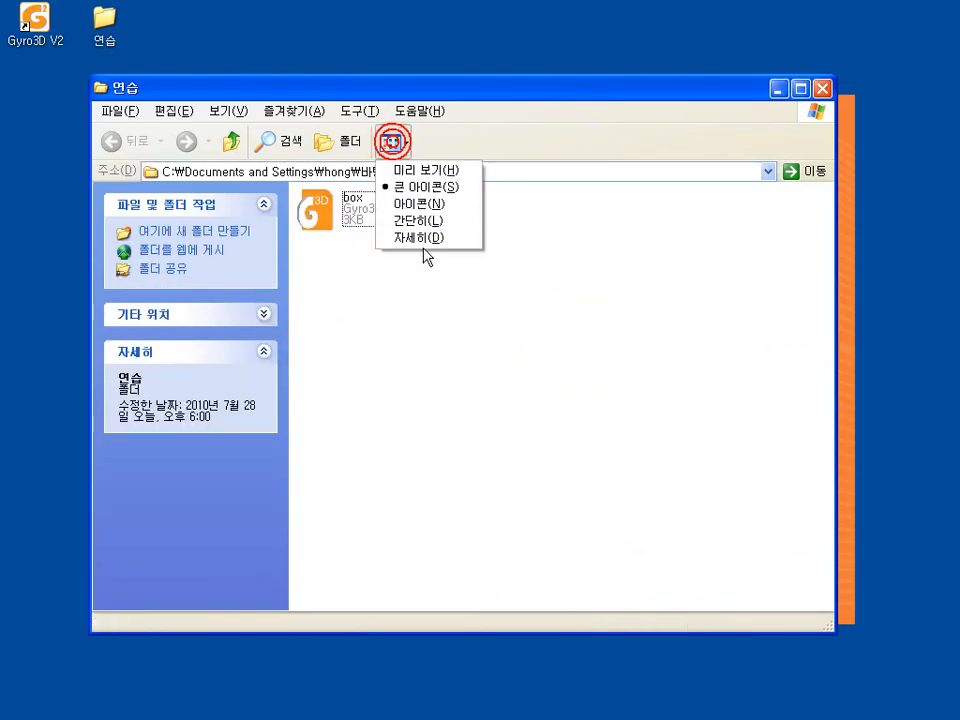
pyautogui.click(428, 239)
pyautogui.moveTo(771, 190); pyautogui.dragTo(816, 190)
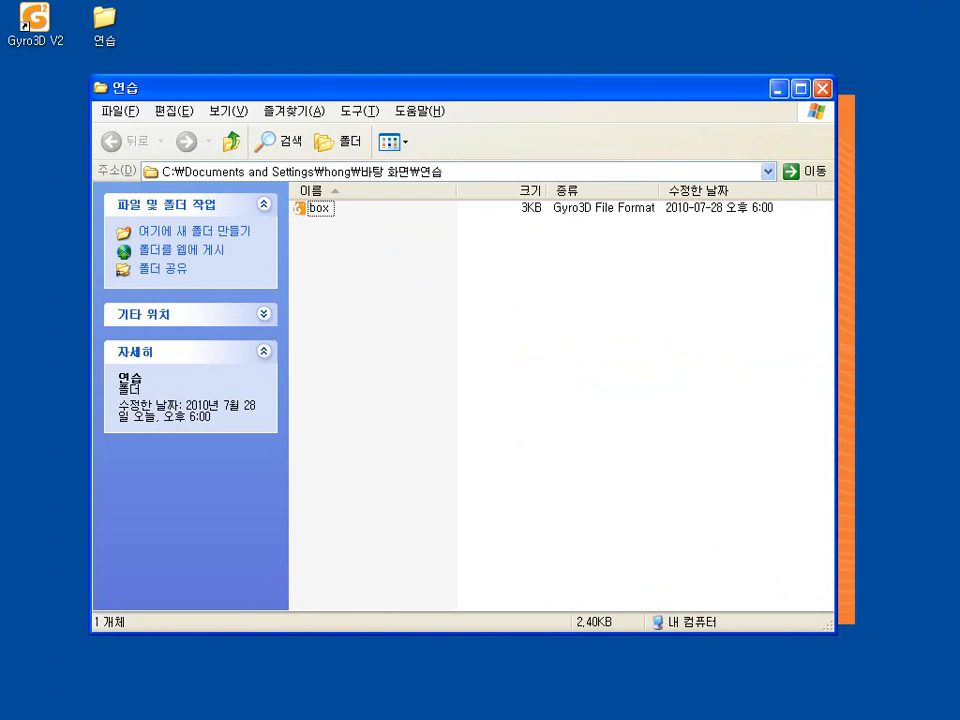
# - Return to Gyro3D and draw two smaller rectangular walls, one inside the large enclosure and one beside it
pyautogui.hotkey('alt', 'Tab')
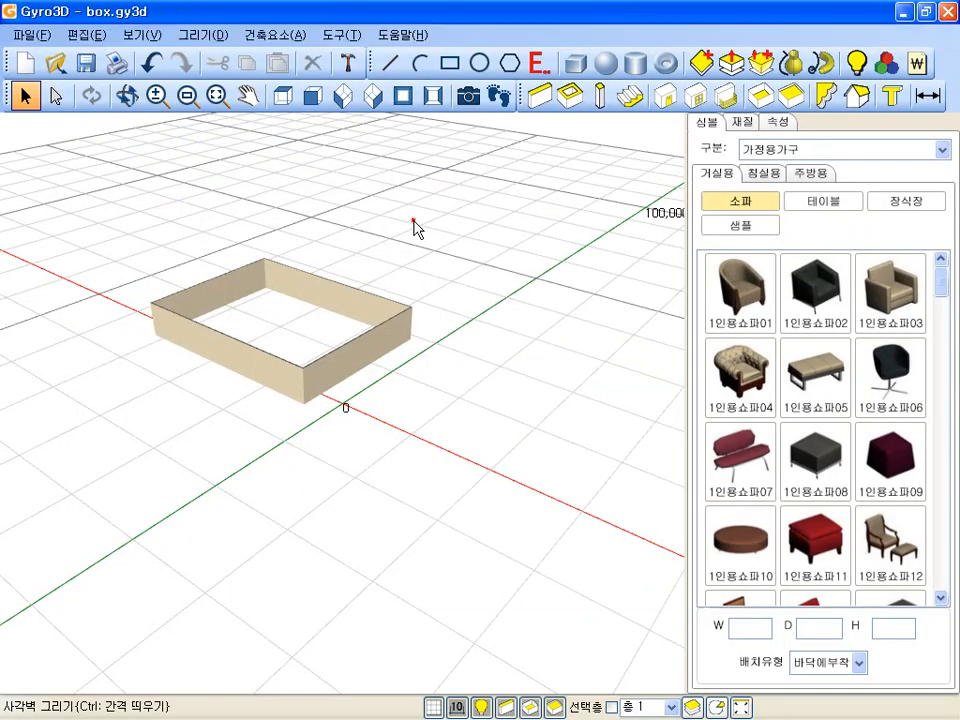
pyautogui.click(569, 95)
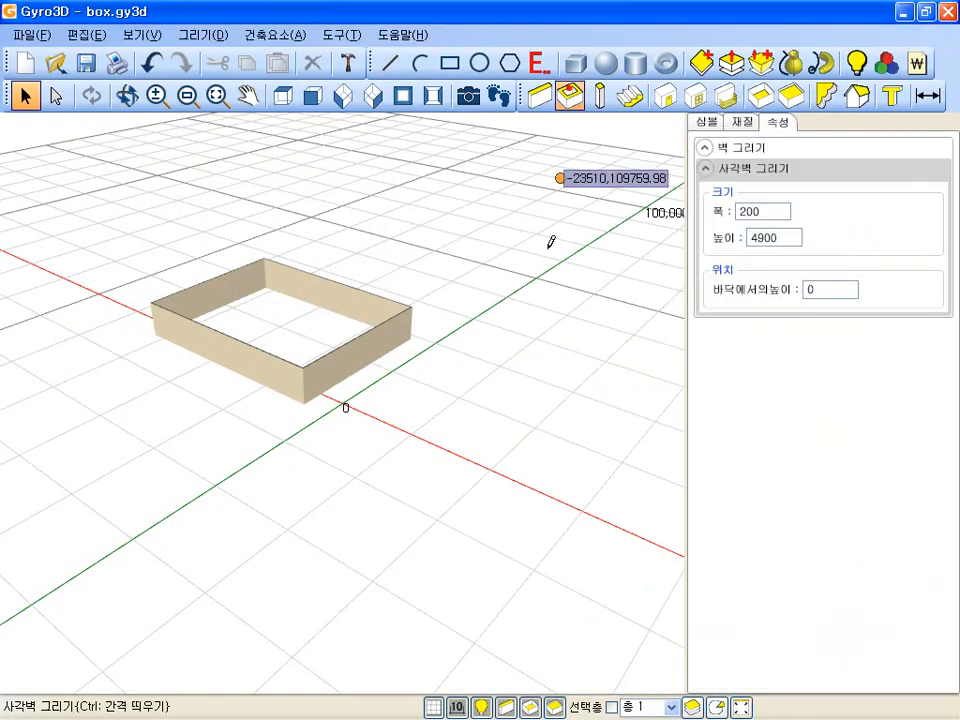
pyautogui.click(257, 313)
pyautogui.click(284, 340)
pyautogui.click(422, 366)
pyautogui.click(414, 422)
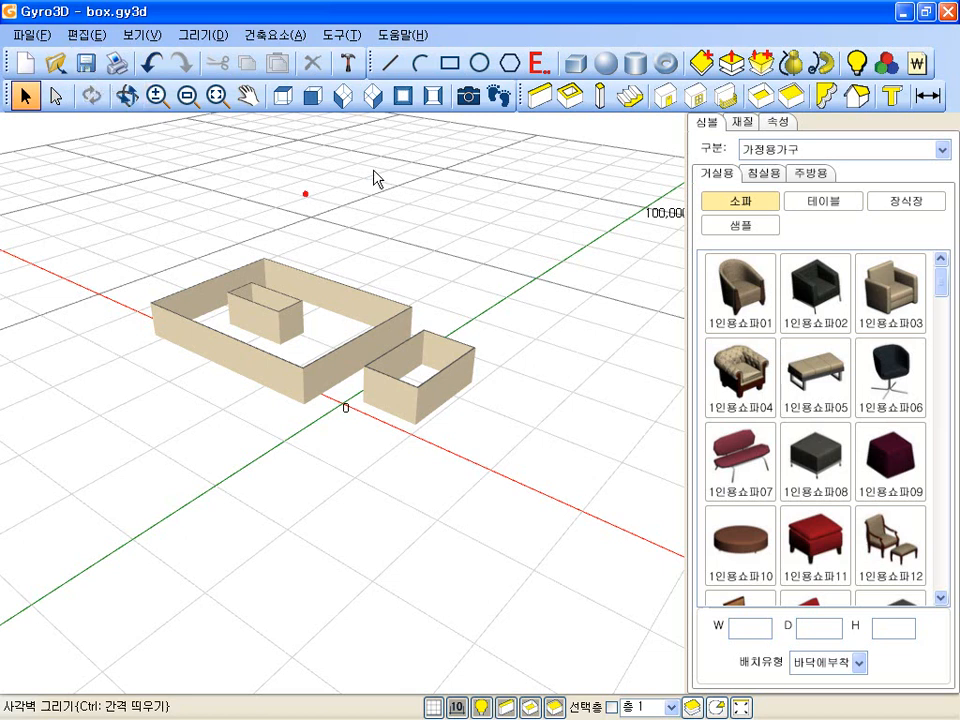
# - Check the updated box file in the 연습 folder, and save the model under the new name box-01 in Gyro3D
pyautogui.click(905, 12)
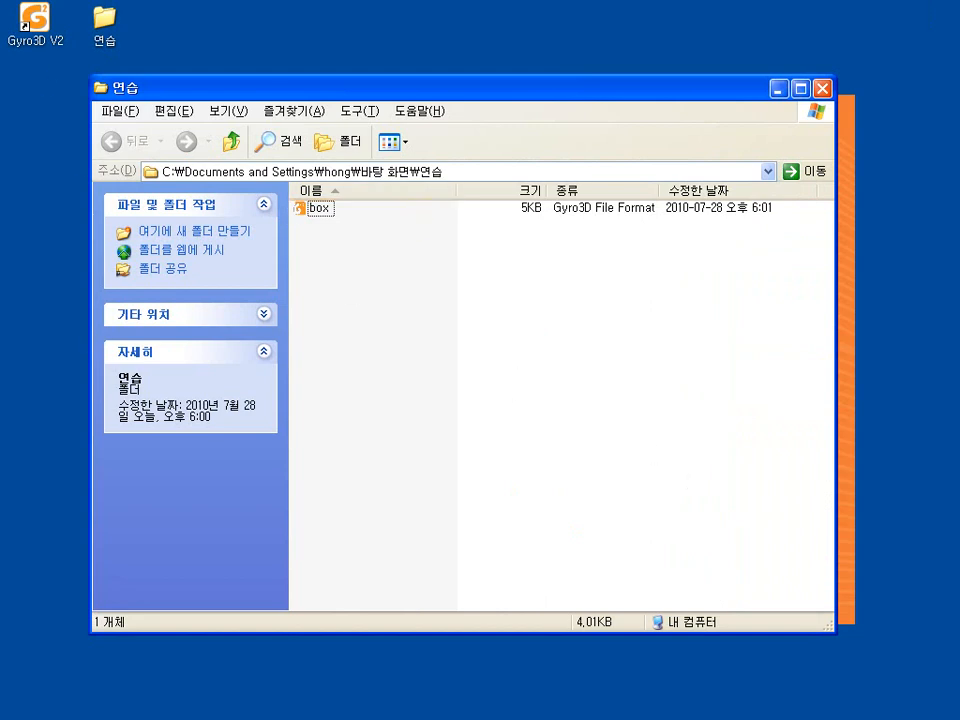
pyautogui.hotkey('alt', 'Tab')
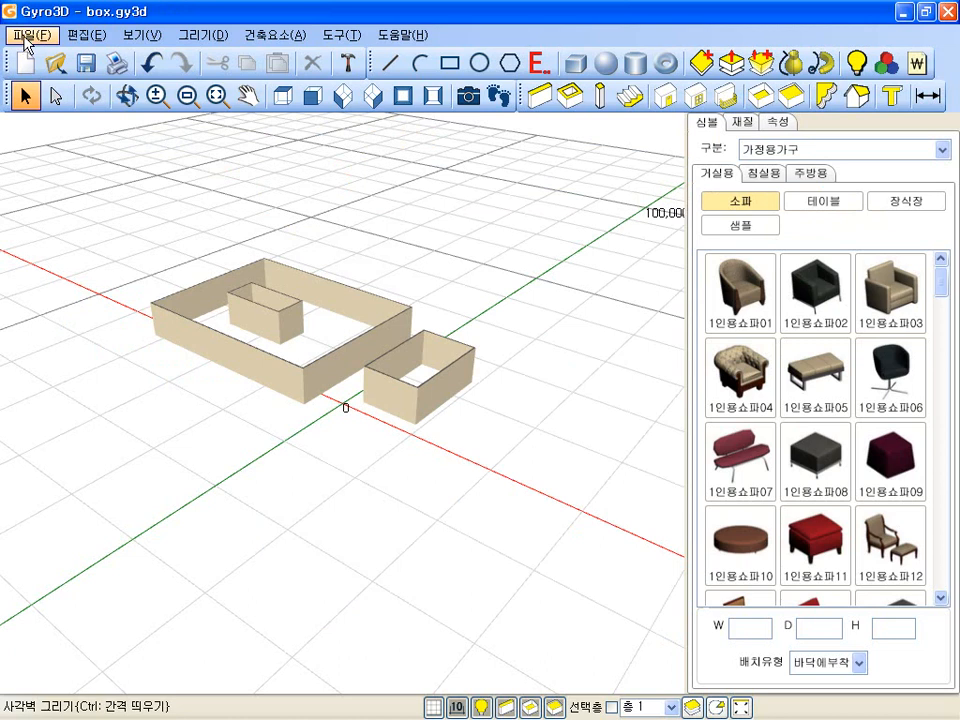
pyautogui.click(27, 38)
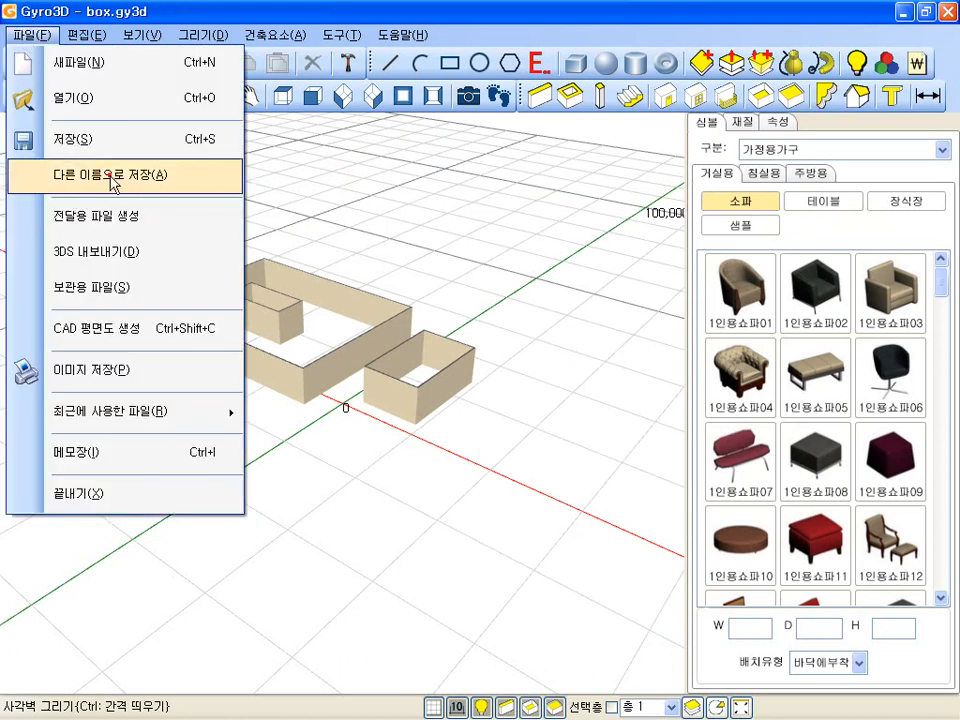
pyautogui.click(113, 176)
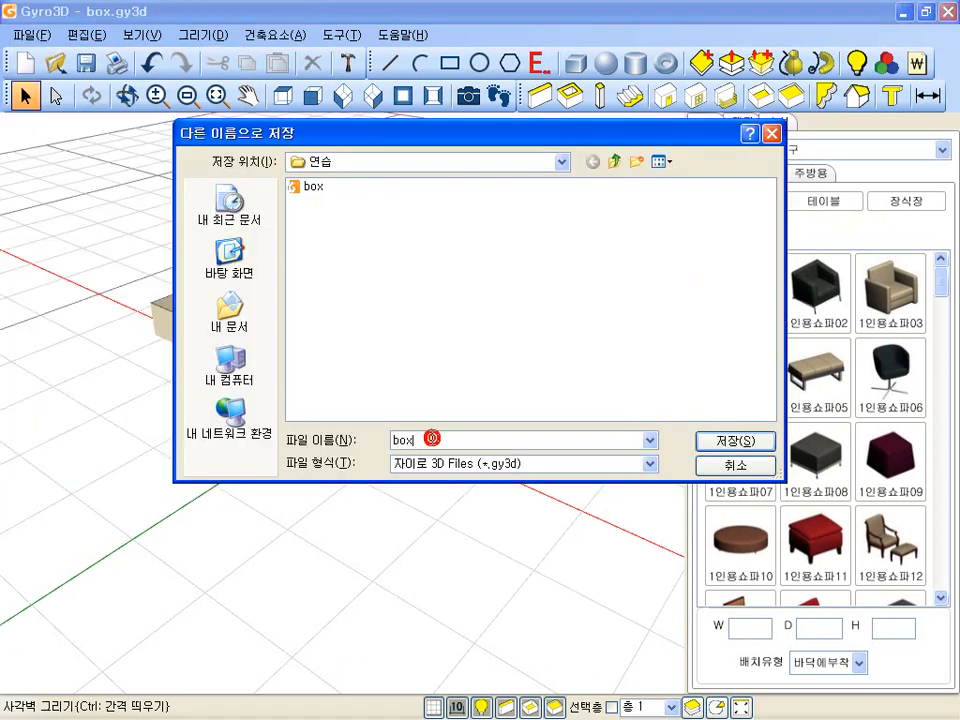
pyautogui.click(716, 446)
# - Draw a tall solid box behind the wall enclosures
pyautogui.click(578, 66)
pyautogui.click(405, 231)
pyautogui.click(416, 283)
pyautogui.click(414, 318)
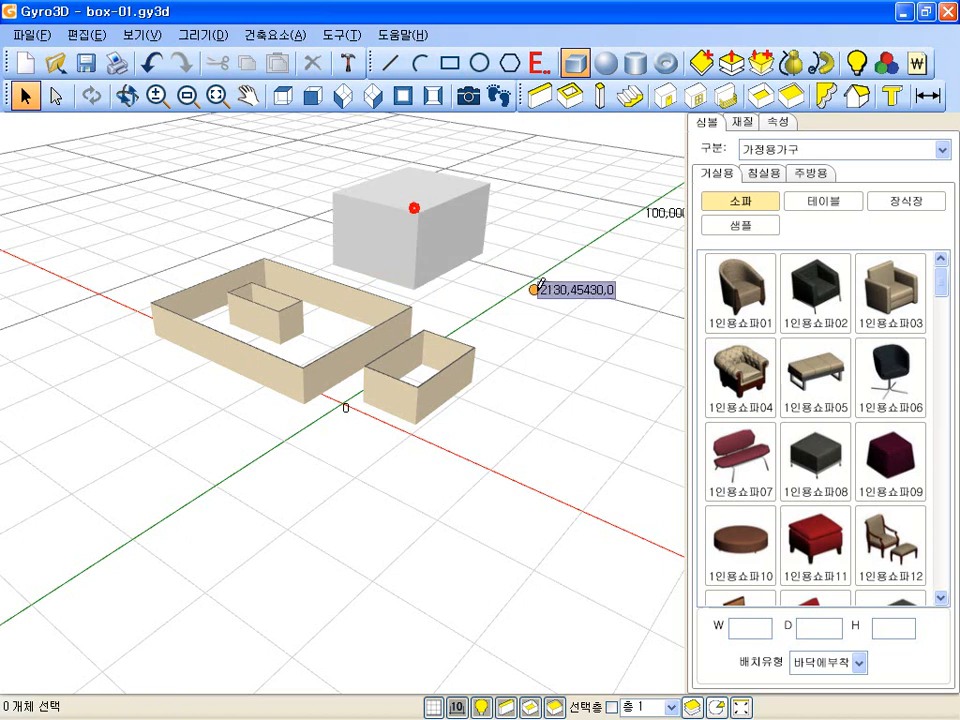
# - Save the model with the added solid under the new name box-02 in the 연습 folder
pyautogui.click(31, 34)
pyautogui.click(113, 175)
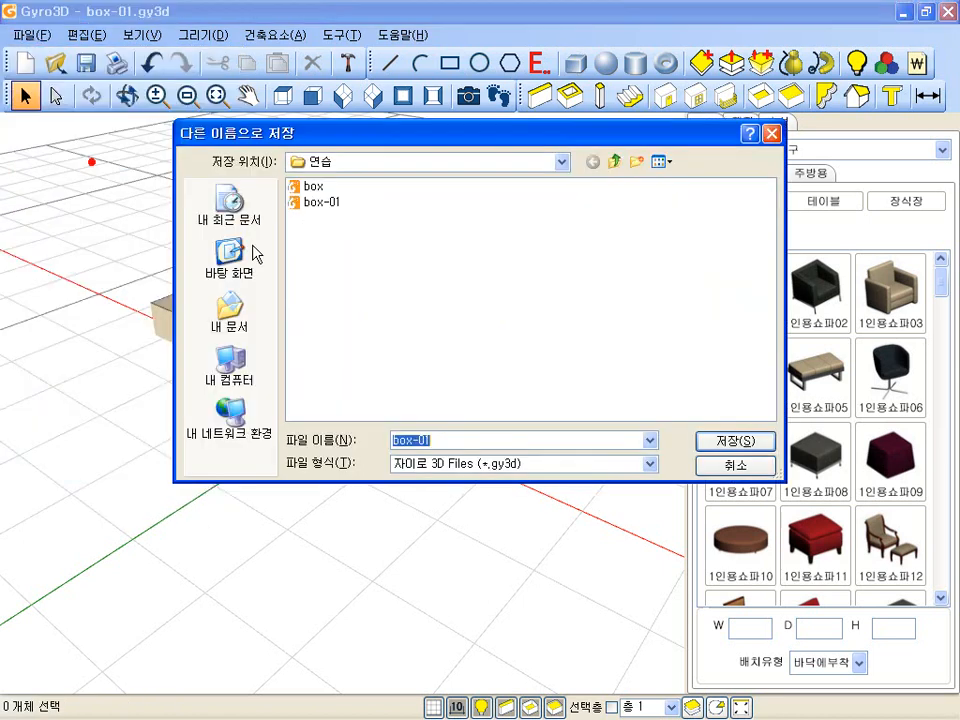
pyautogui.click(425, 440)
pyautogui.write('2')
pyautogui.click(720, 438)
pyautogui.click(527, 400)
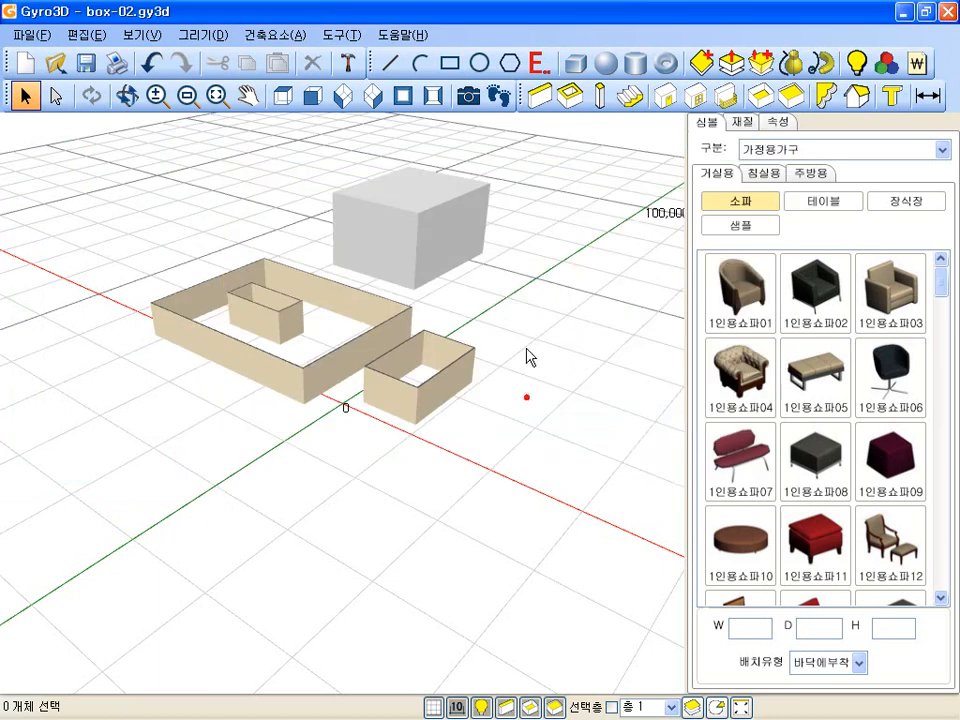
# - Draw a solid cylinder on the ground beside the tall solid box
pyautogui.click(634, 63)
pyautogui.click(514, 325)
pyautogui.click(536, 261)
# - Save the model with the added cylinder under the new name box-03 in the 연습 folder
pyautogui.click(32, 35)
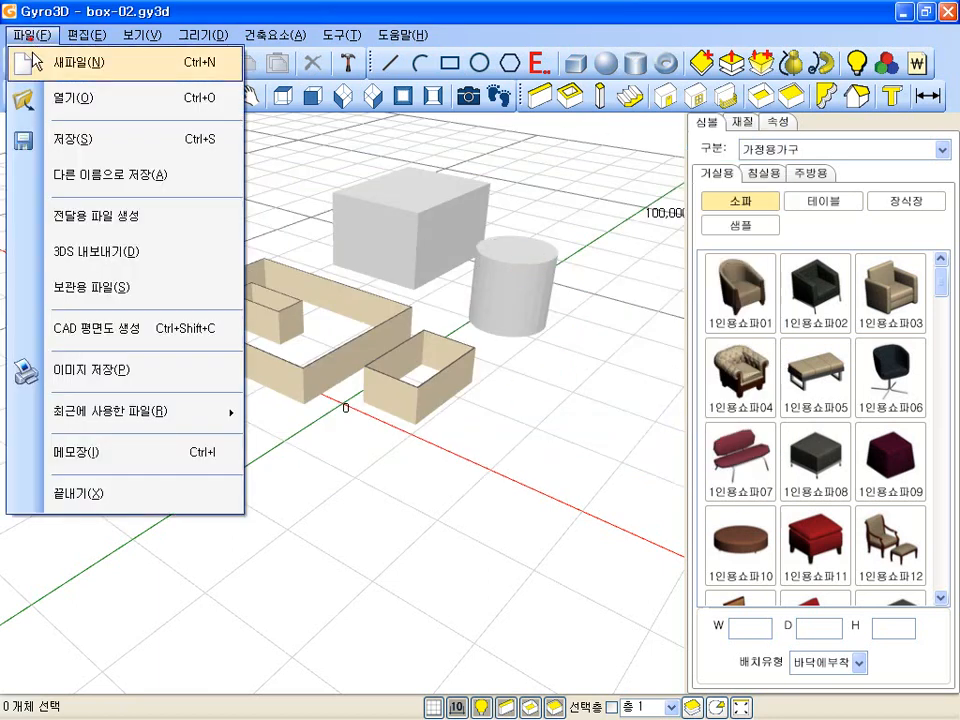
pyautogui.click(107, 178)
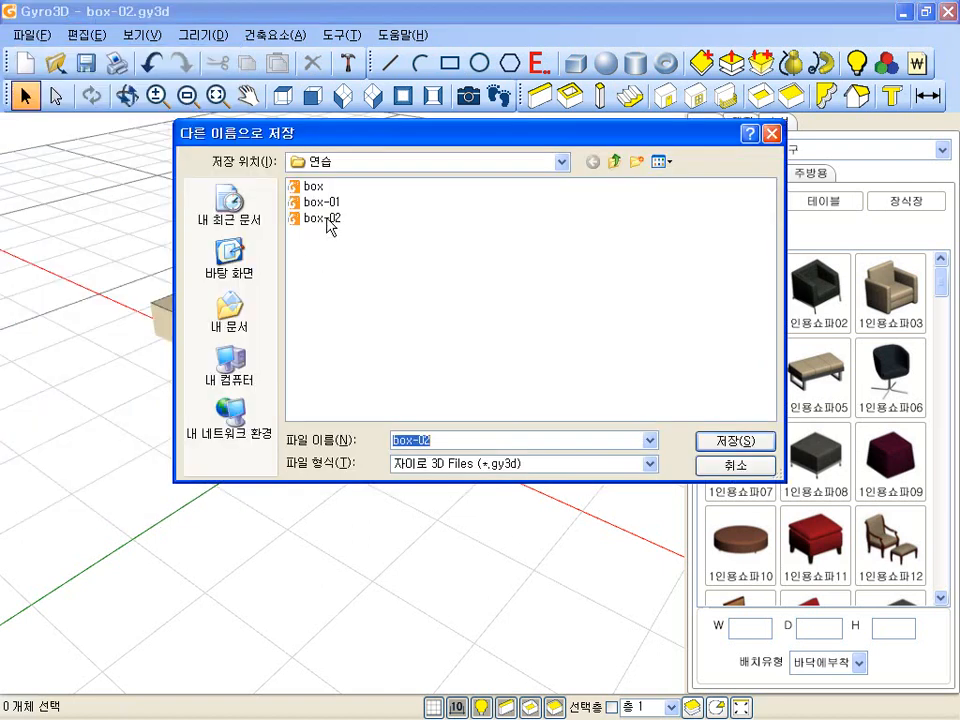
pyautogui.click(428, 439)
pyautogui.press('BackSpace')
pyautogui.write('3')
pyautogui.click(710, 441)
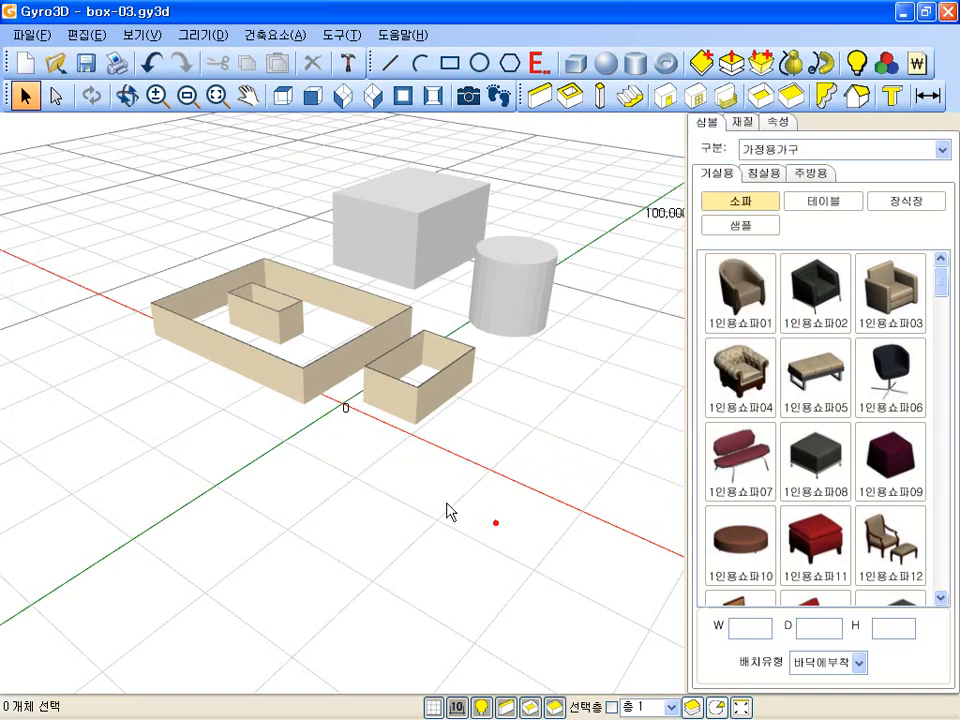
# - Open the saved files box-01, box-02 and box-03 one after another to review each version
pyautogui.click(944, 11)
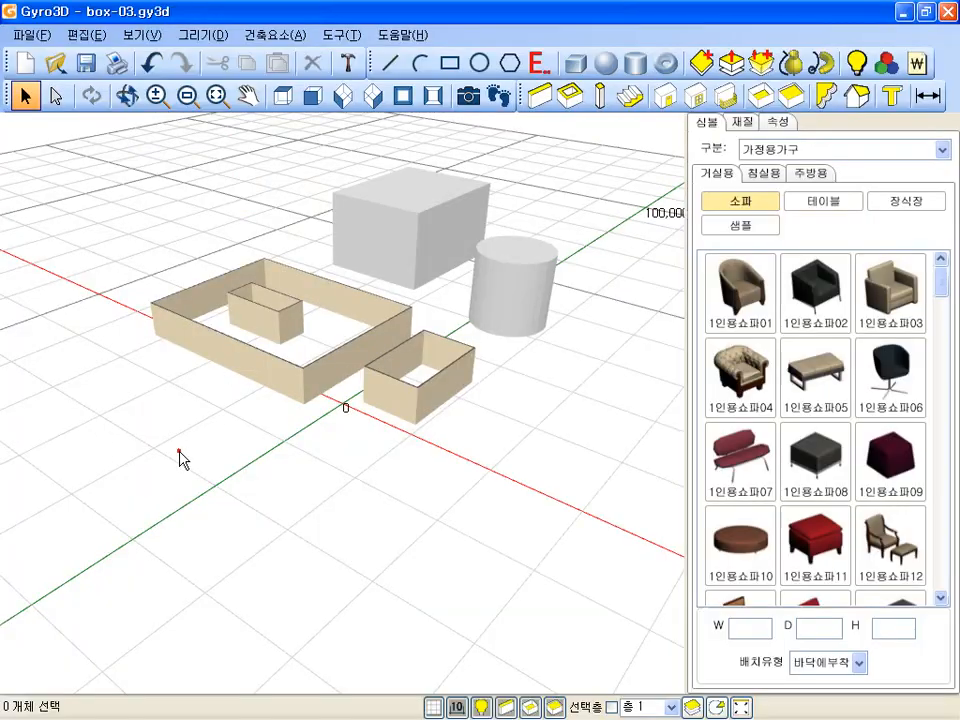
pyautogui.click(179, 450)
pyautogui.click(55, 65)
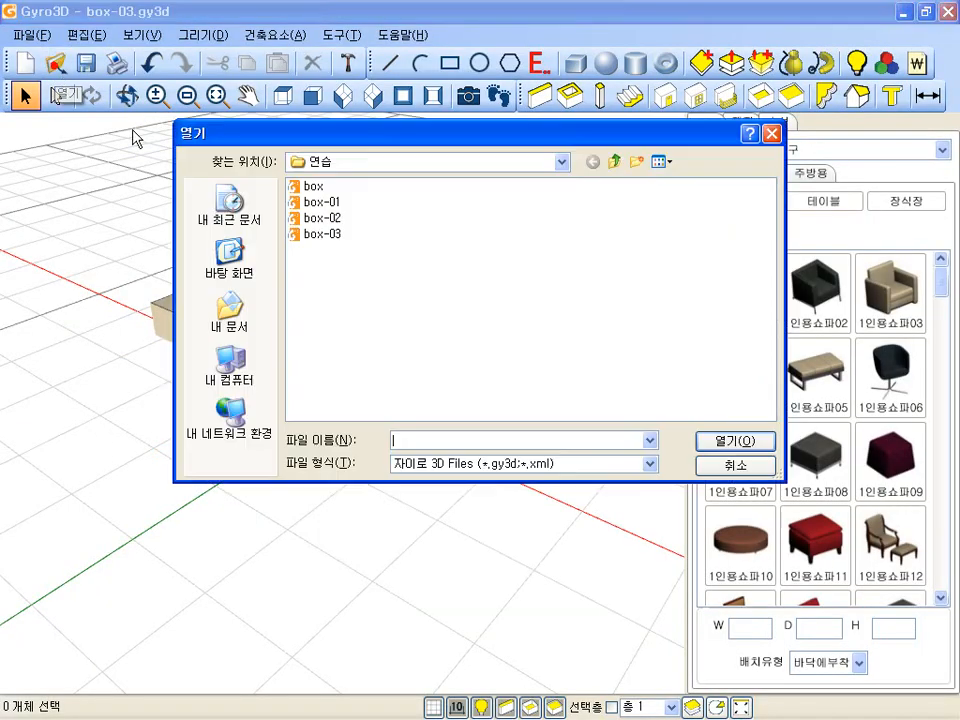
pyautogui.click(322, 203)
pyautogui.doubleClick(331, 211)
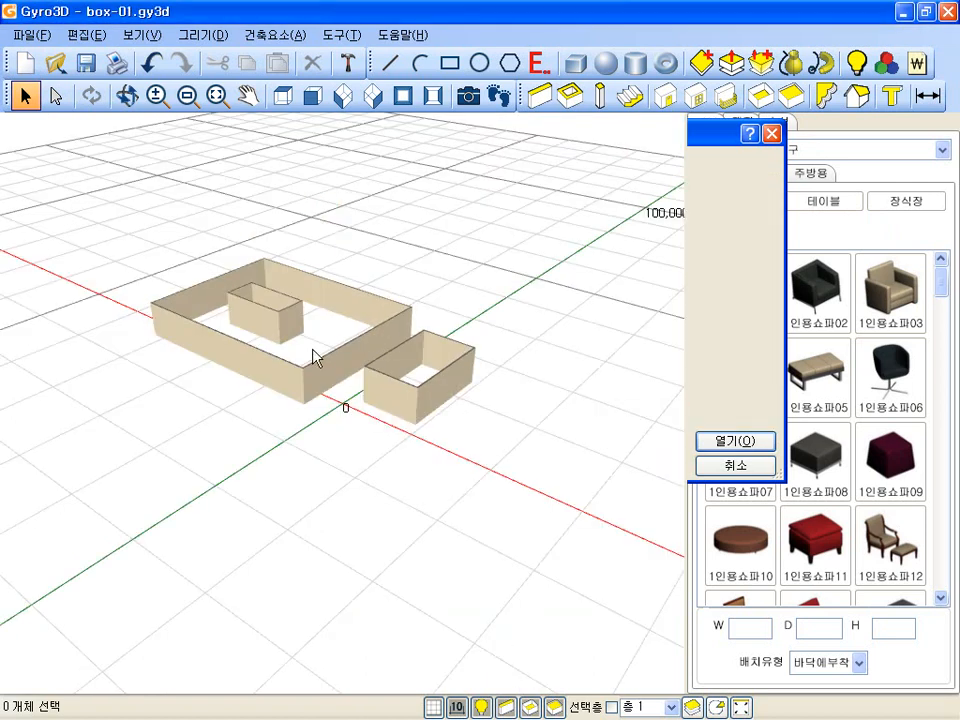
pyautogui.click(55, 65)
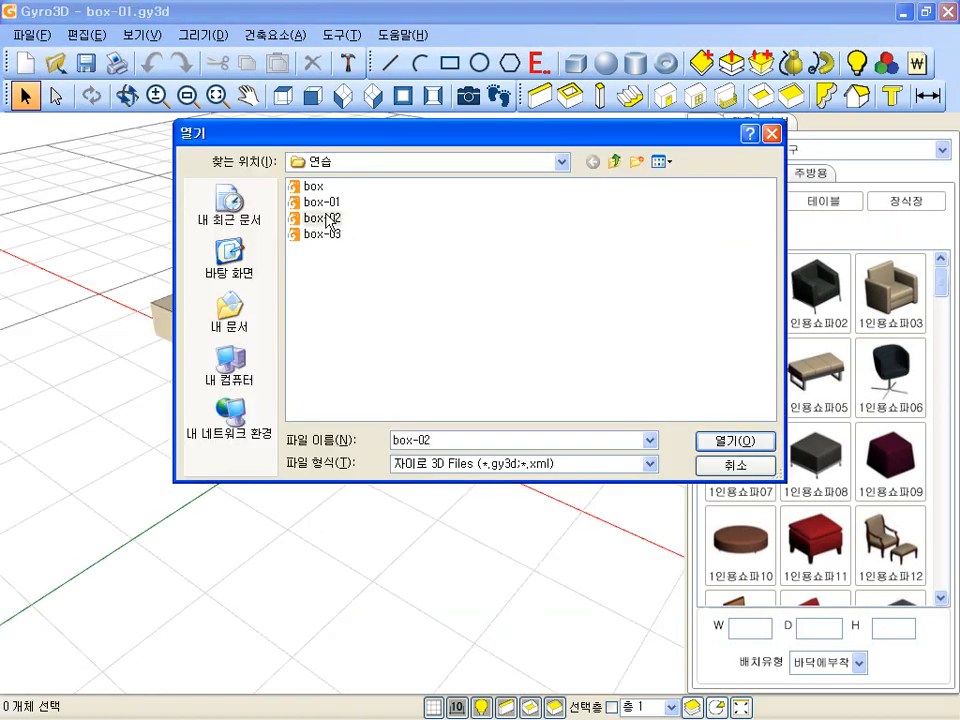
pyautogui.doubleClick(325, 214)
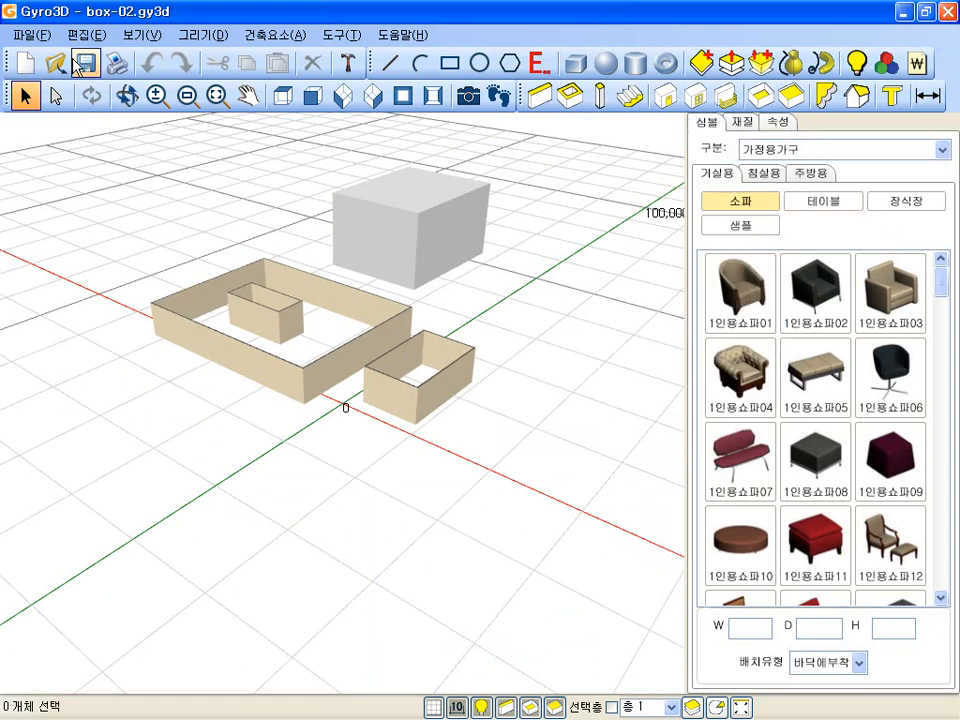
pyautogui.click(56, 63)
pyautogui.click(323, 235)
pyautogui.doubleClick(323, 235)
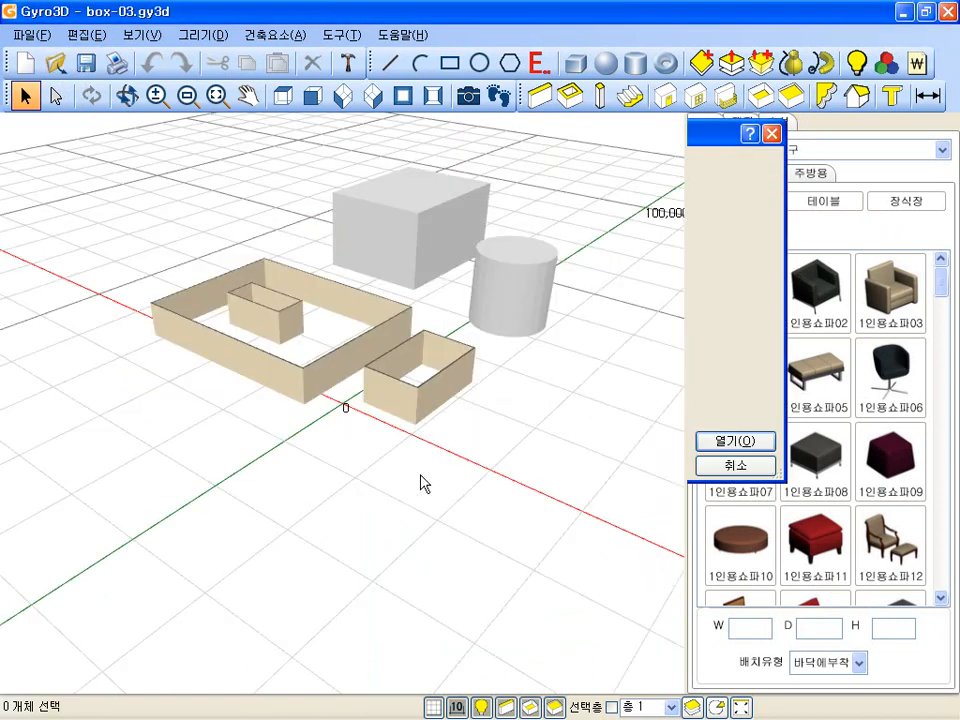
pyautogui.click(30, 33)
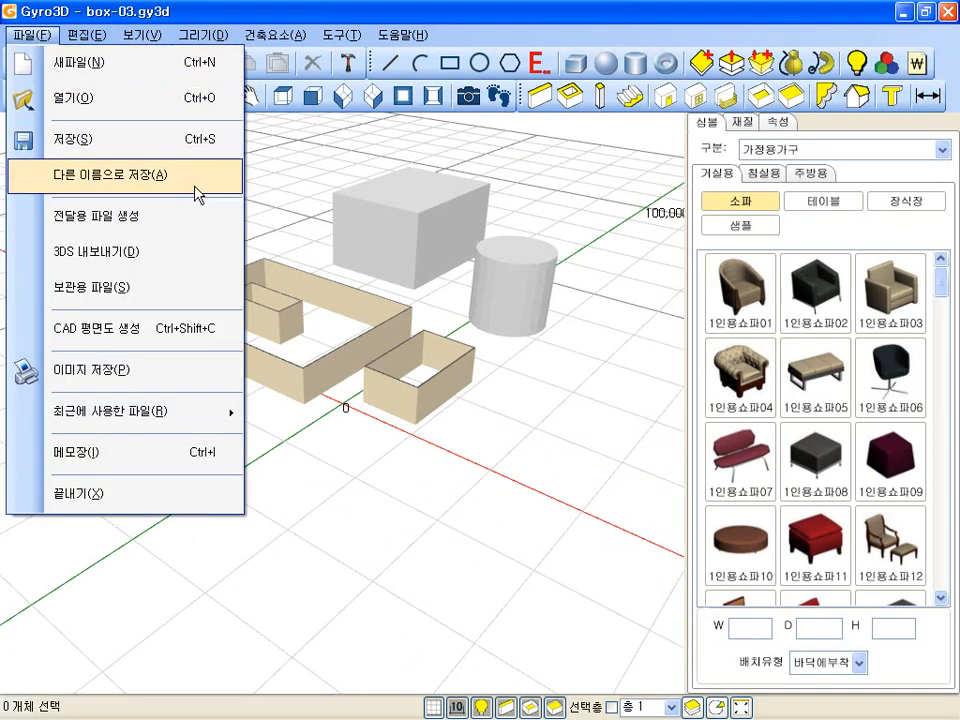
pyautogui.click(314, 163)
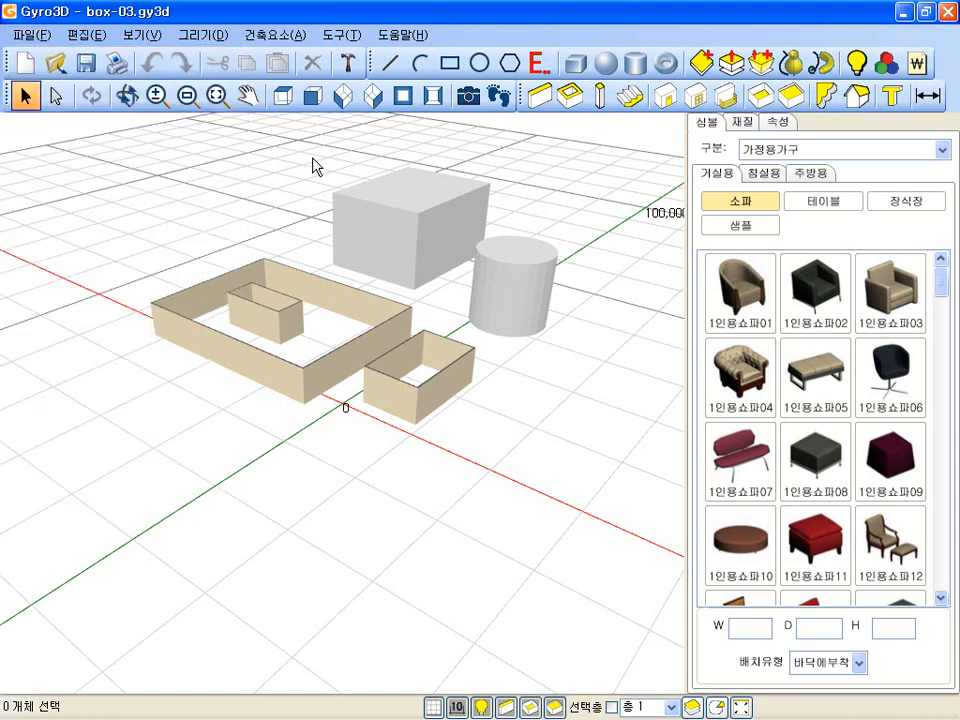
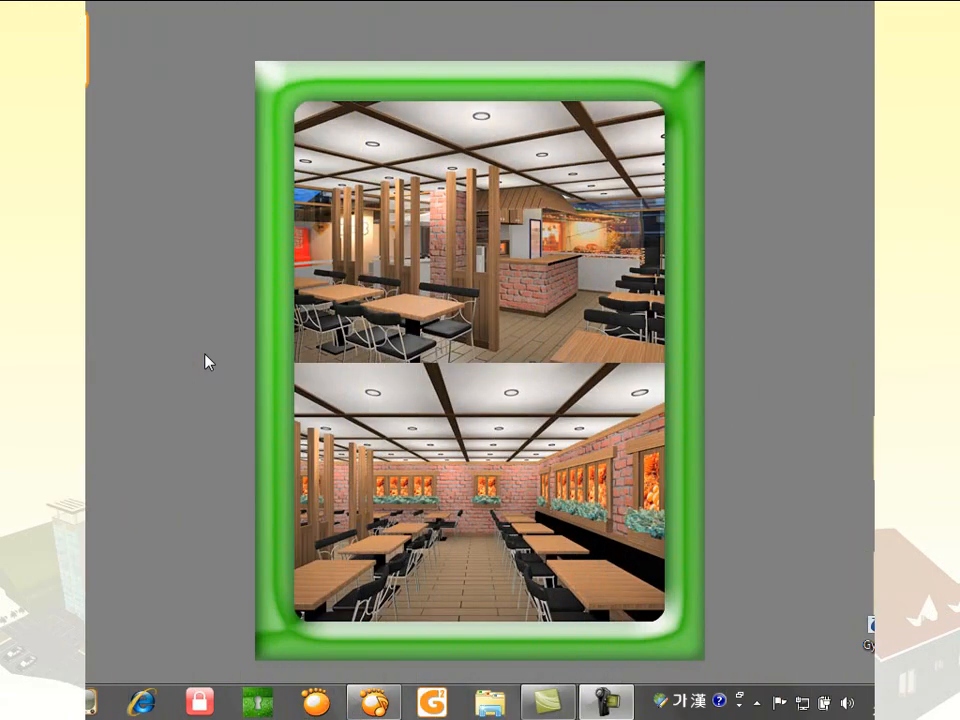
# - Start a new Gyro3D session and draw a 4500 by 8700 rectangular wall, 200 wide and 2800 high, and view it in 3D
pyautogui.doubleClick(85, 55)
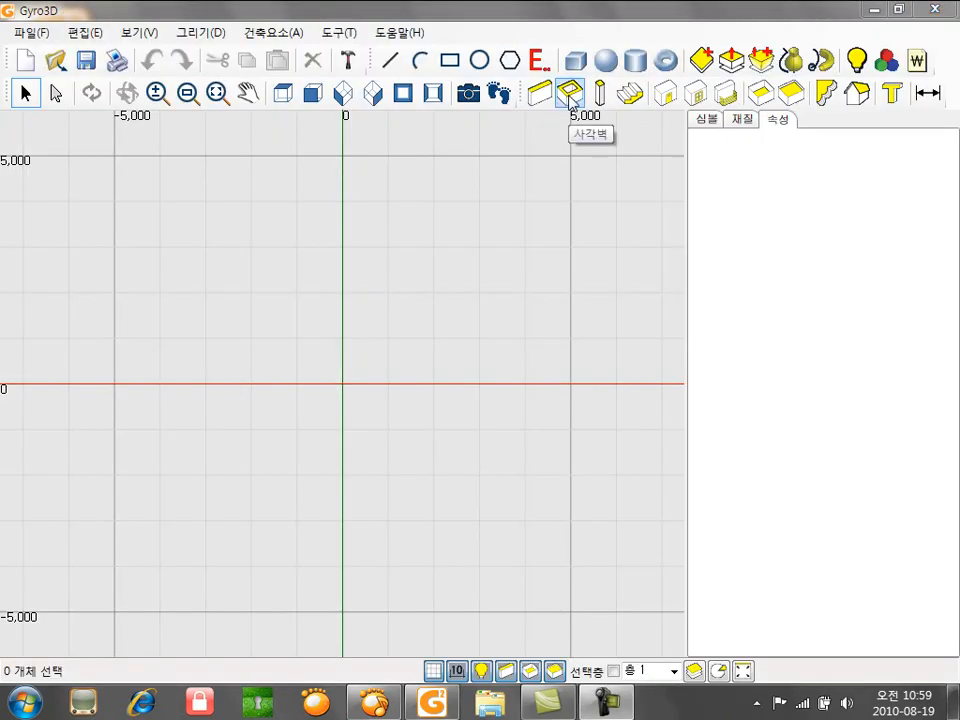
pyautogui.click(569, 92)
pyautogui.doubleClick(768, 207)
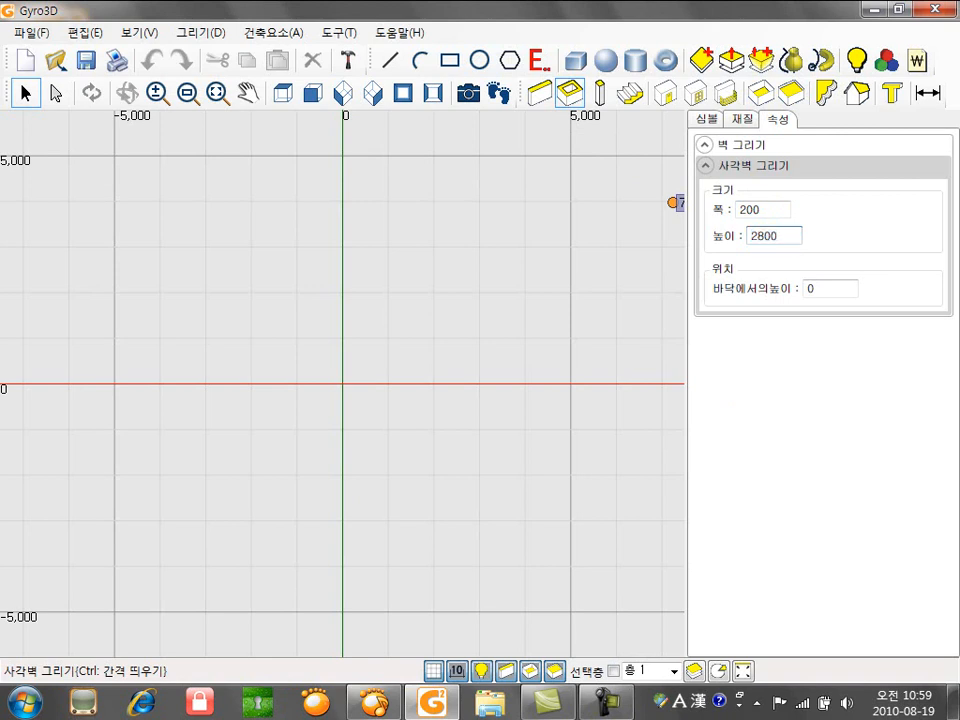
pyautogui.click(156, 224)
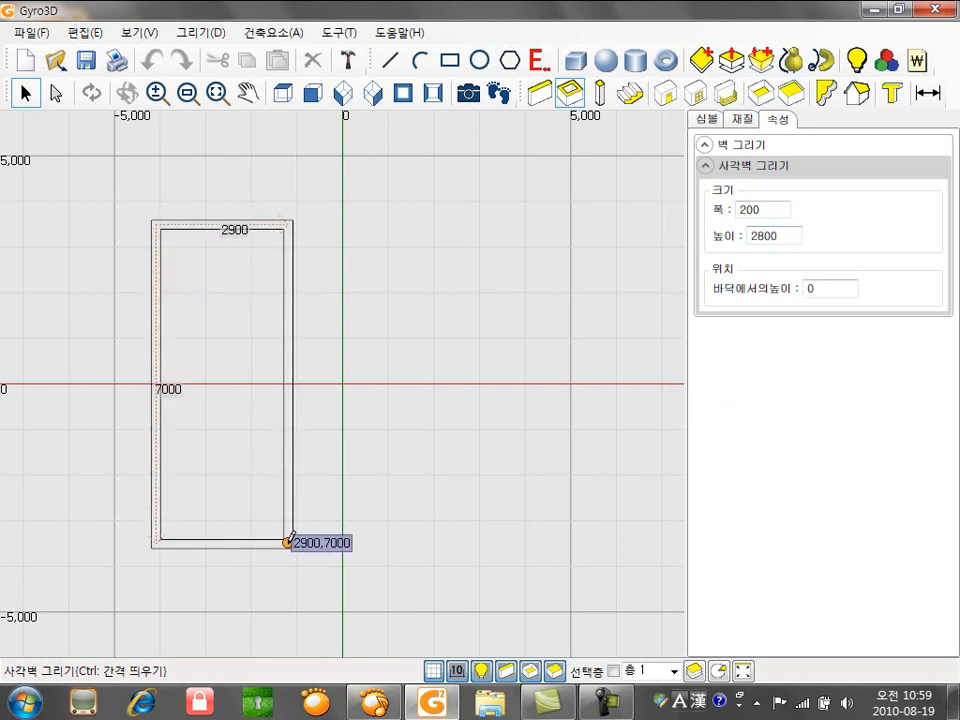
pyautogui.write('4500,87')
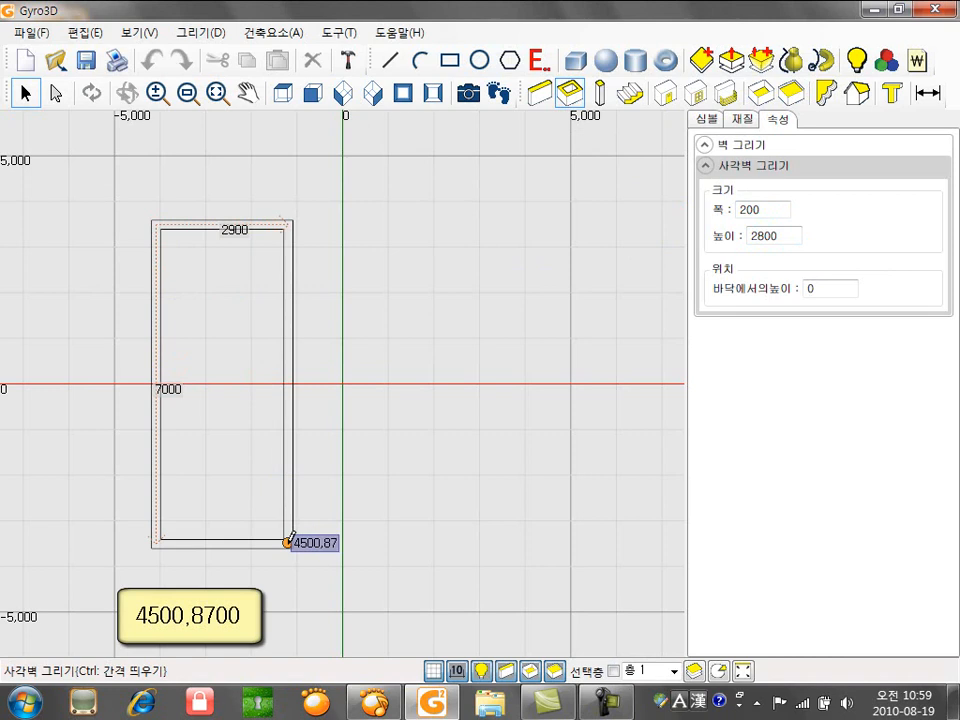
pyautogui.press('Return')
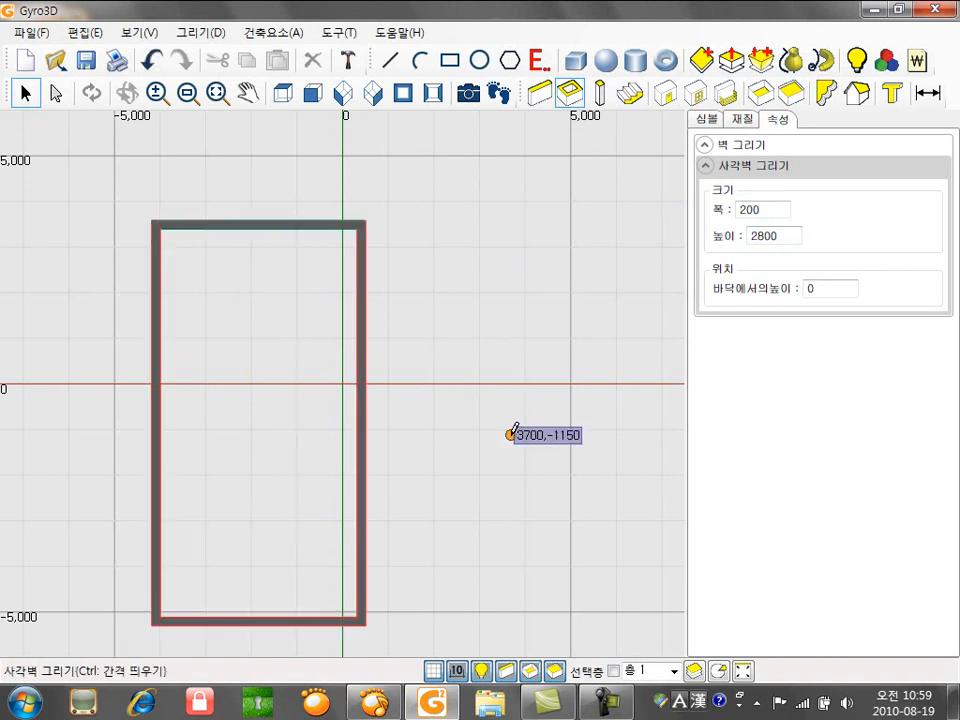
pyautogui.moveTo(512, 432); pyautogui.dragTo(472, 393, button='middle')
pyautogui.scroll(-1, 470, 390)
pyautogui.click(376, 96)
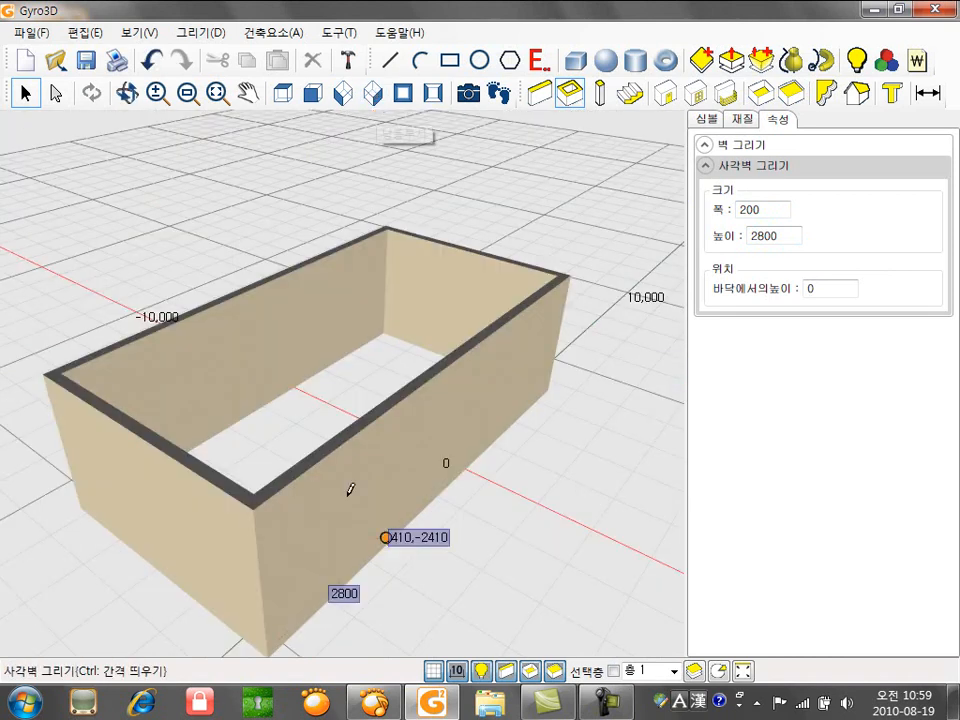
# - In plan view, draw a second 4500 by 8700 rectangular wall sharing the first room's long side
pyautogui.click(283, 93)
pyautogui.click(330, 215)
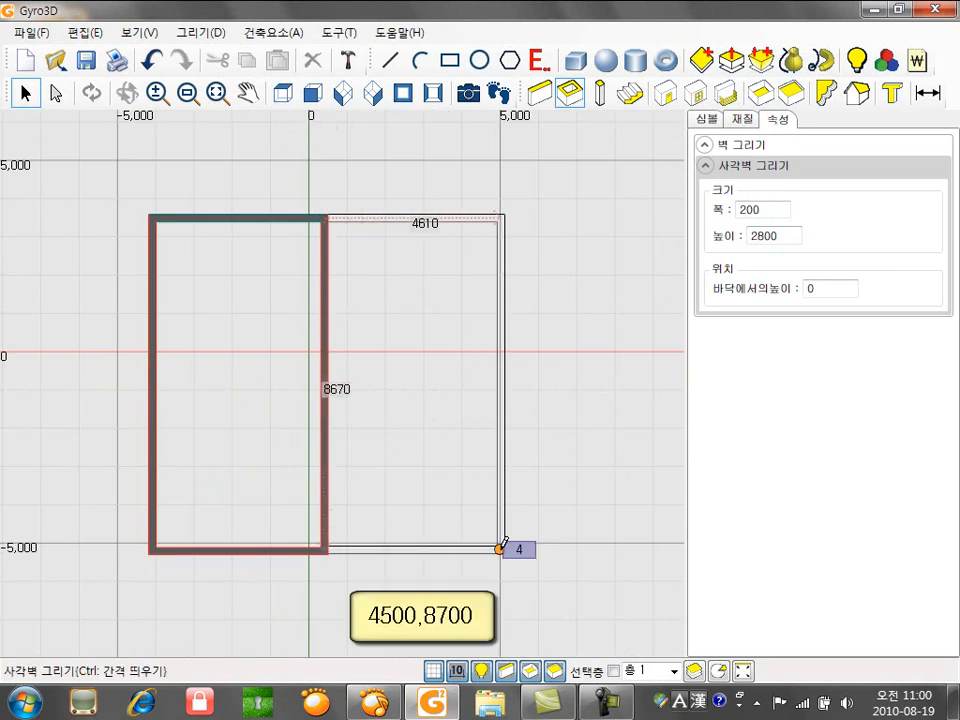
pyautogui.click(500, 548)
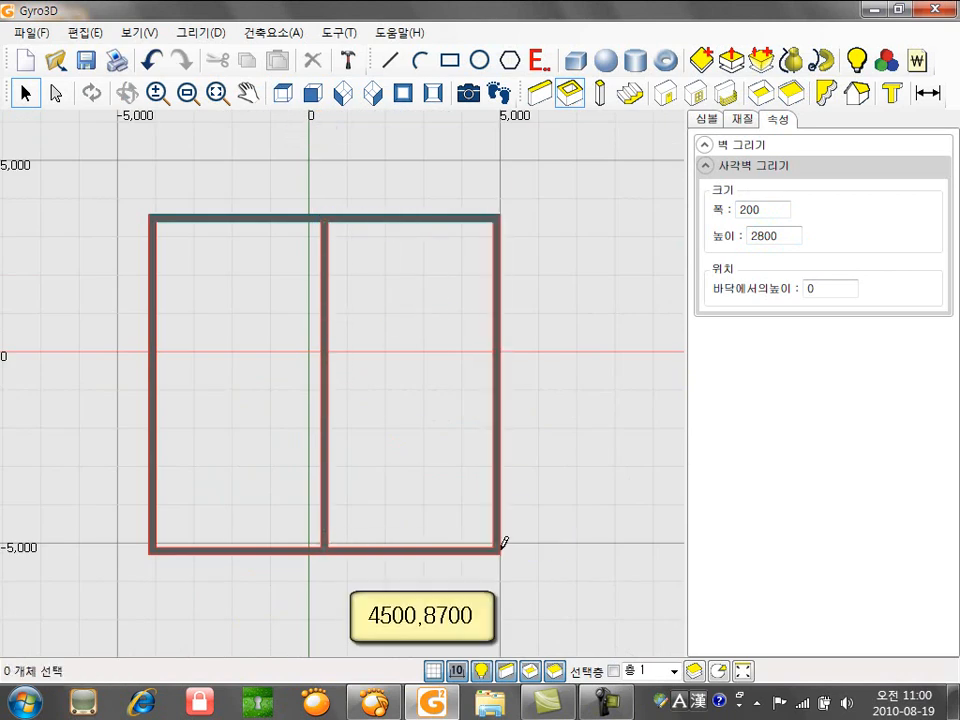
pyautogui.press('Escape')
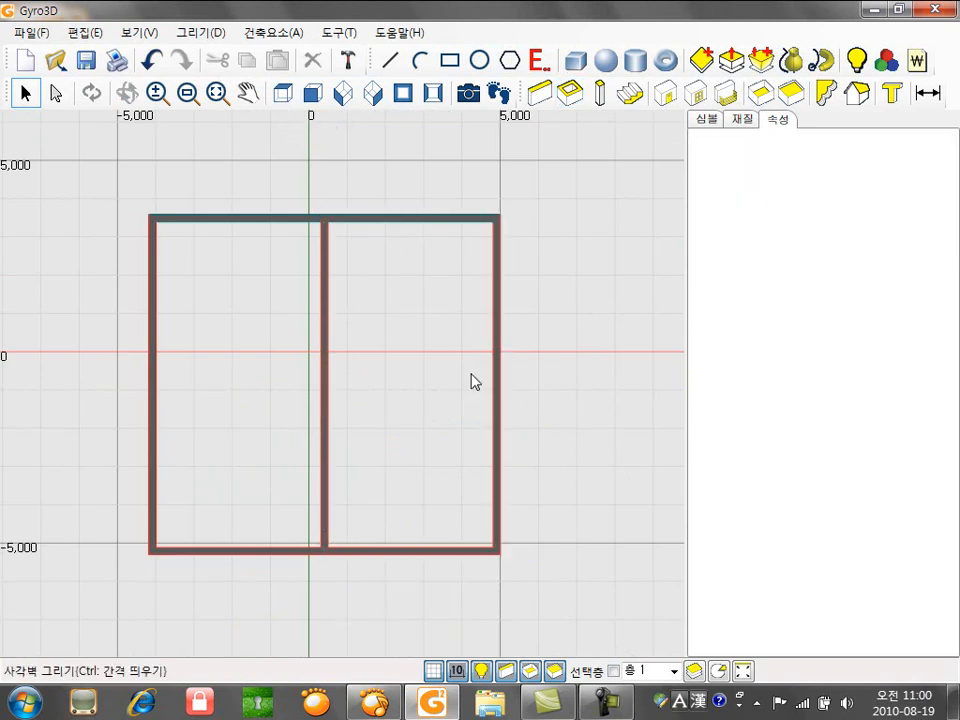
# - Offset the start point of a straight wall 2100 along the top wall from the first room's outer corner, using the virtual wall option
pyautogui.click(373, 93)
pyautogui.click(283, 93)
pyautogui.scroll(2, 350, 432)
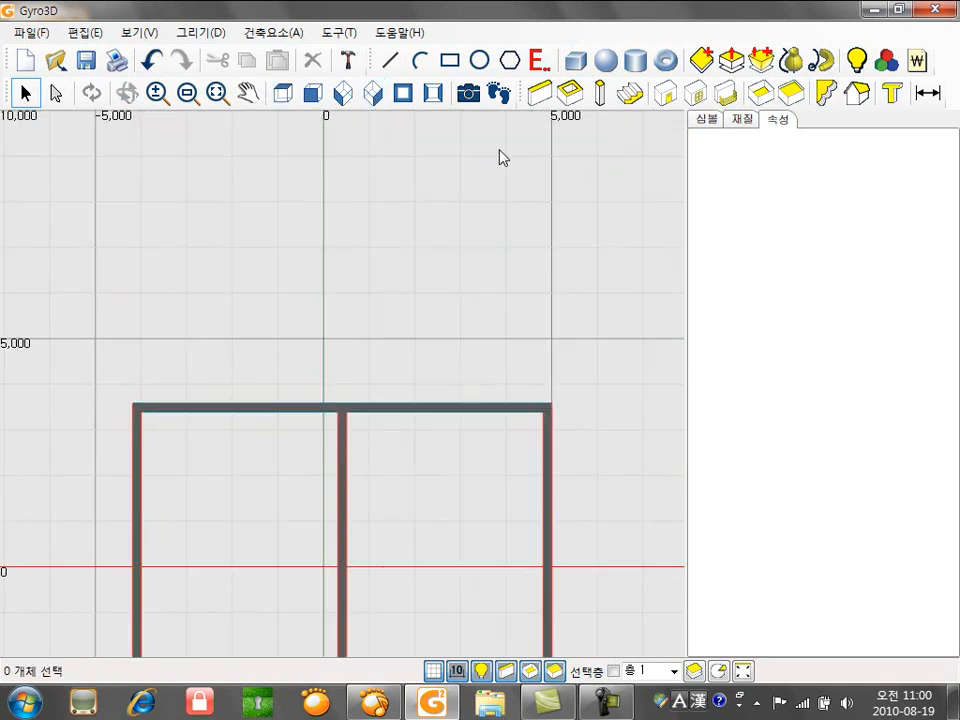
pyautogui.click(540, 93)
pyautogui.click(722, 343)
pyautogui.click(137, 407)
pyautogui.write('2100')
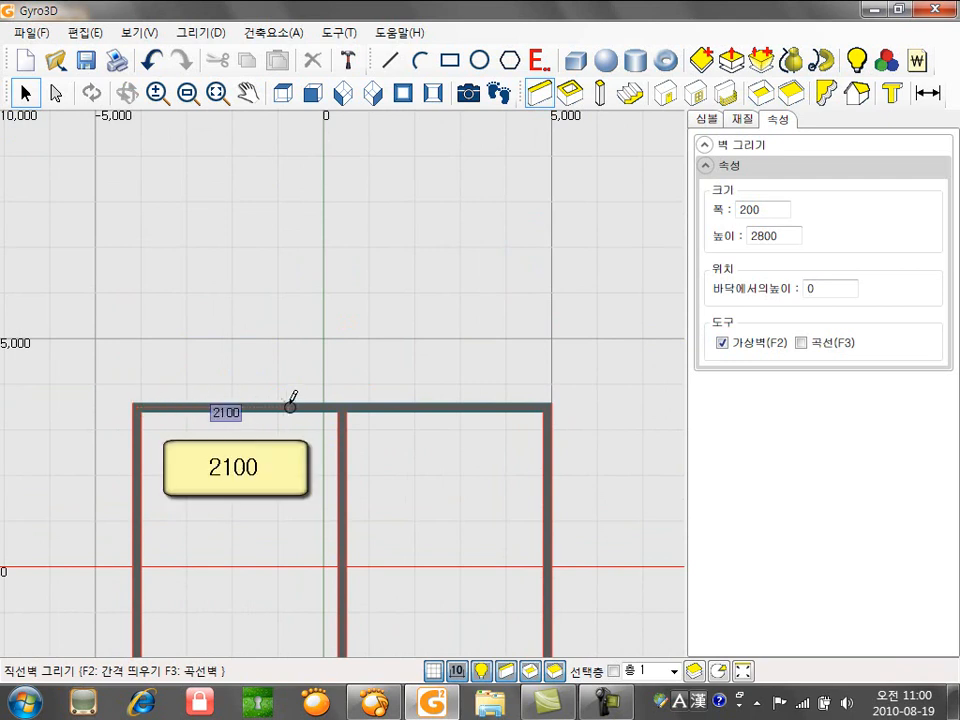
pyautogui.press('Return')
# - With the virtual wall option off, draw walls 2400 upward and 4800 across, and one back to the top wall to close the small room
pyautogui.click(722, 343)
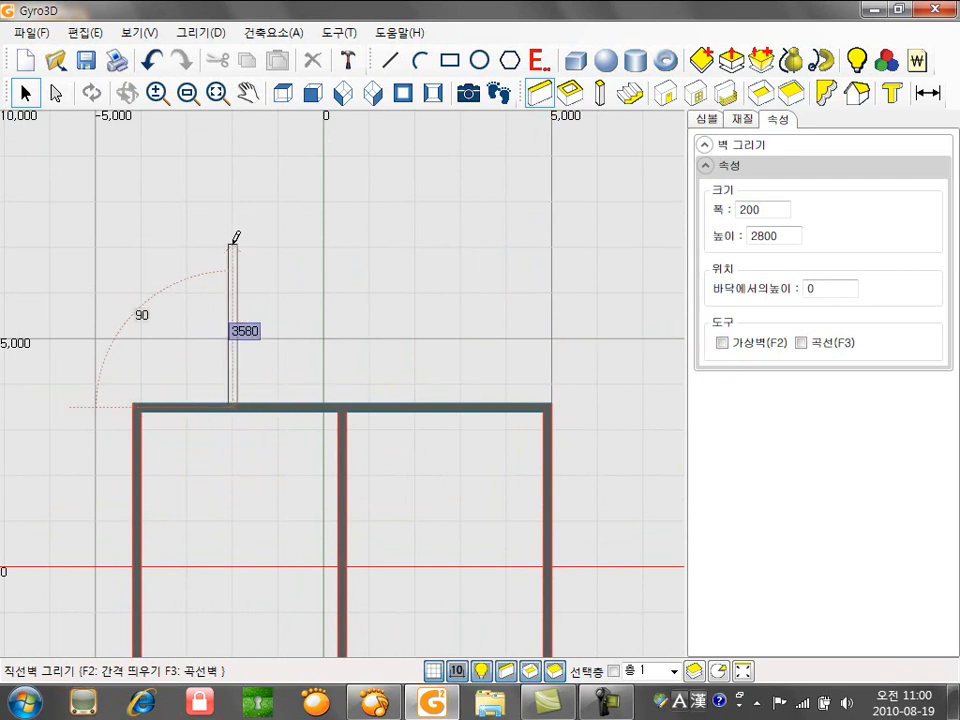
pyautogui.write('2400')
pyautogui.press('Return')
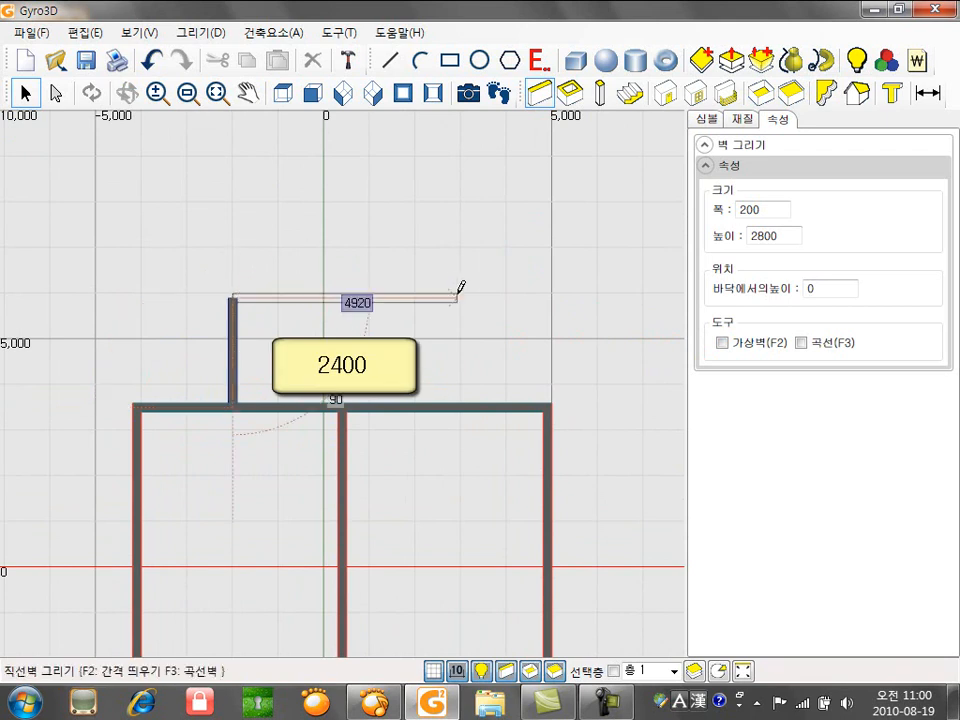
pyautogui.write('4800')
pyautogui.press('Return')
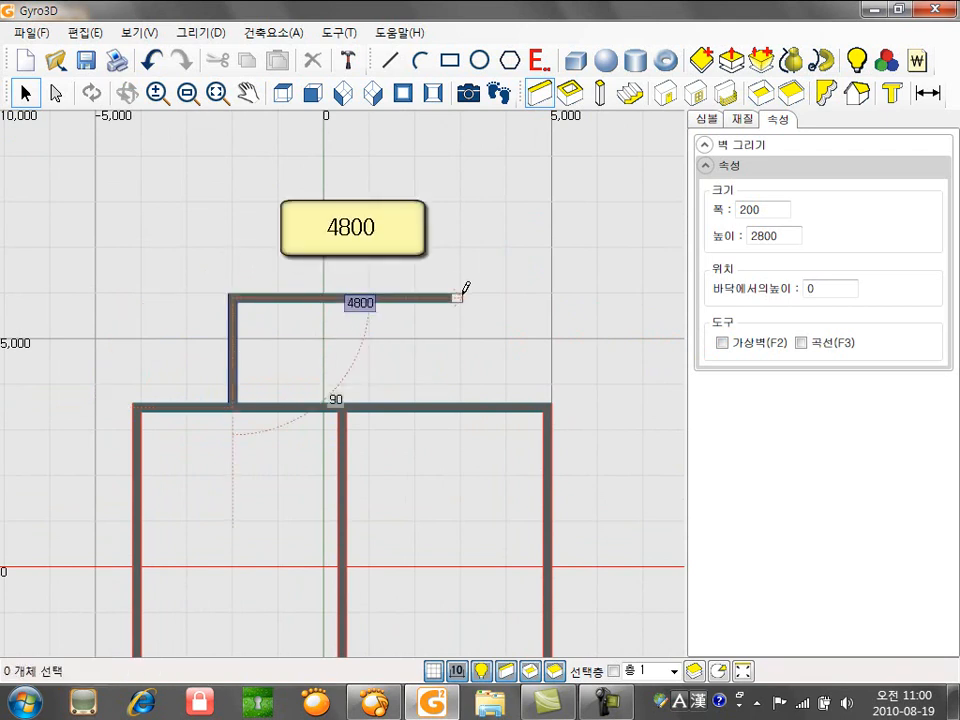
pyautogui.click(450, 403)
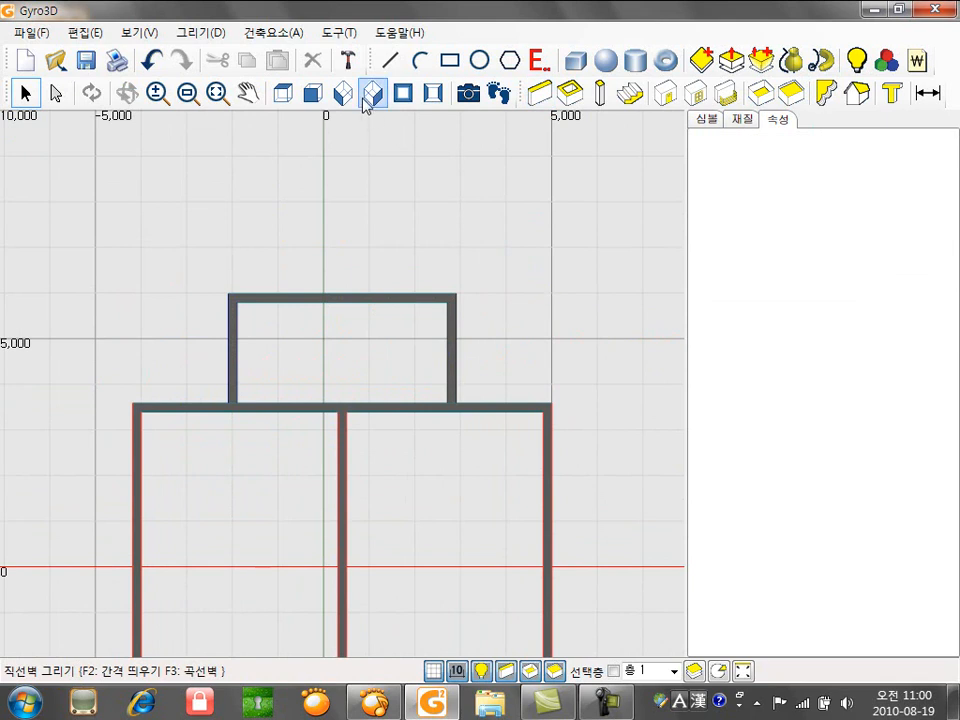
# - Add floors to the small room and both large rooms in the 3D view
pyautogui.click(373, 93)
pyautogui.moveTo(382, 390)
pyautogui.mouseDown(button='middle')
pyautogui.moveTo(140, 396)
pyautogui.moveTo(195, 355)
pyautogui.moveTo(349, 374)
pyautogui.moveTo(387, 434)
pyautogui.moveTo(373, 395)
pyautogui.mouseUp(button='middle')
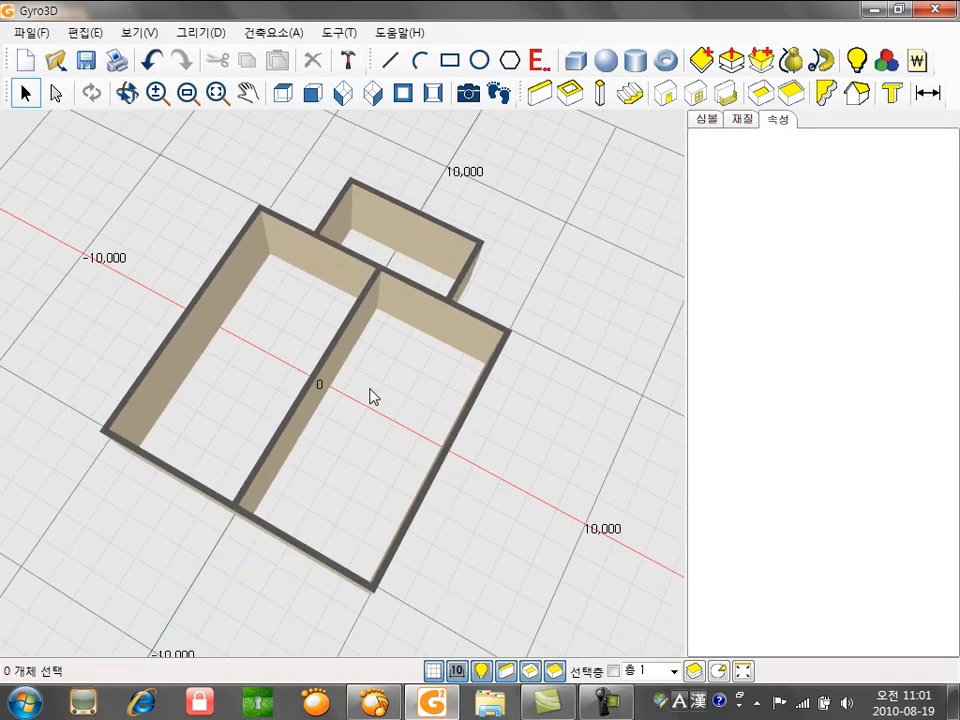
pyautogui.click(286, 95)
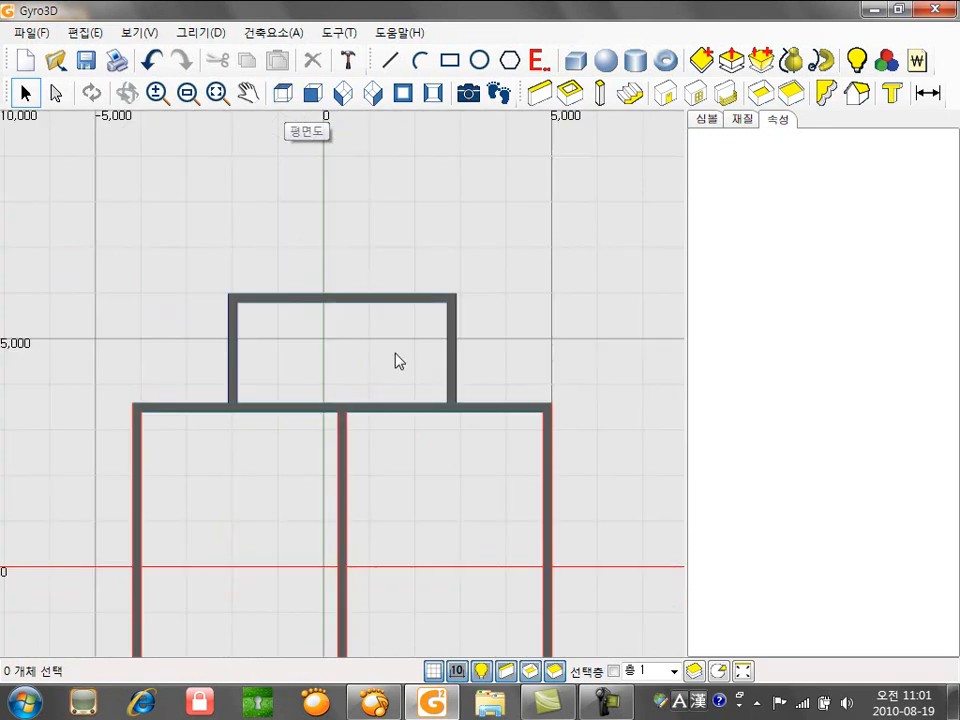
pyautogui.click(372, 93)
pyautogui.moveTo(377, 336); pyautogui.dragTo(420, 405, button='middle')
pyautogui.click(760, 93)
pyautogui.click(416, 240)
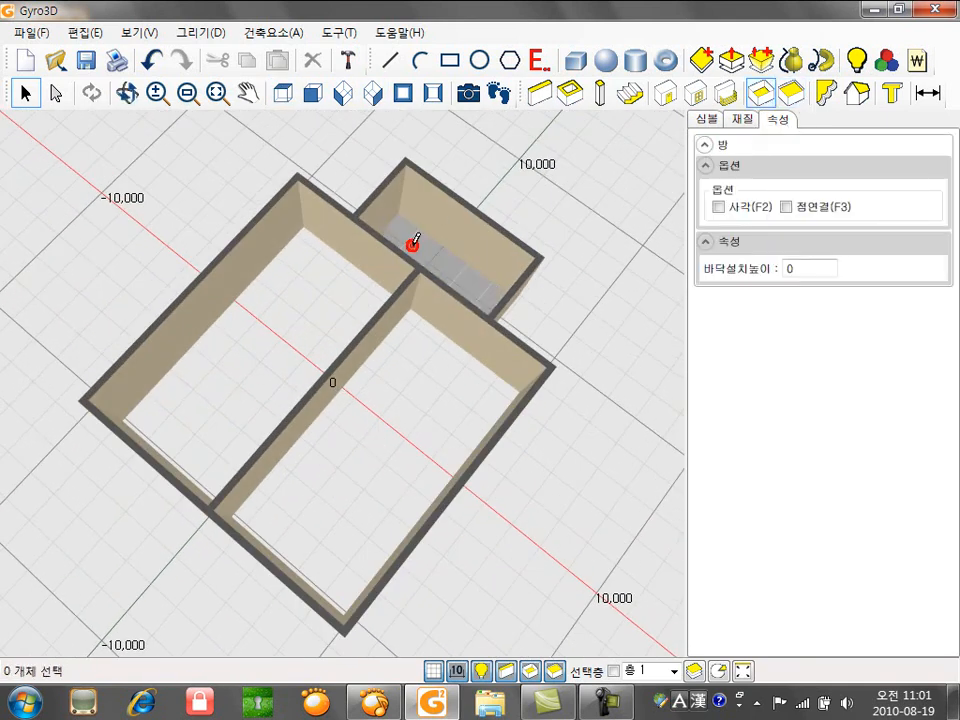
pyautogui.click(281, 321)
pyautogui.click(401, 408)
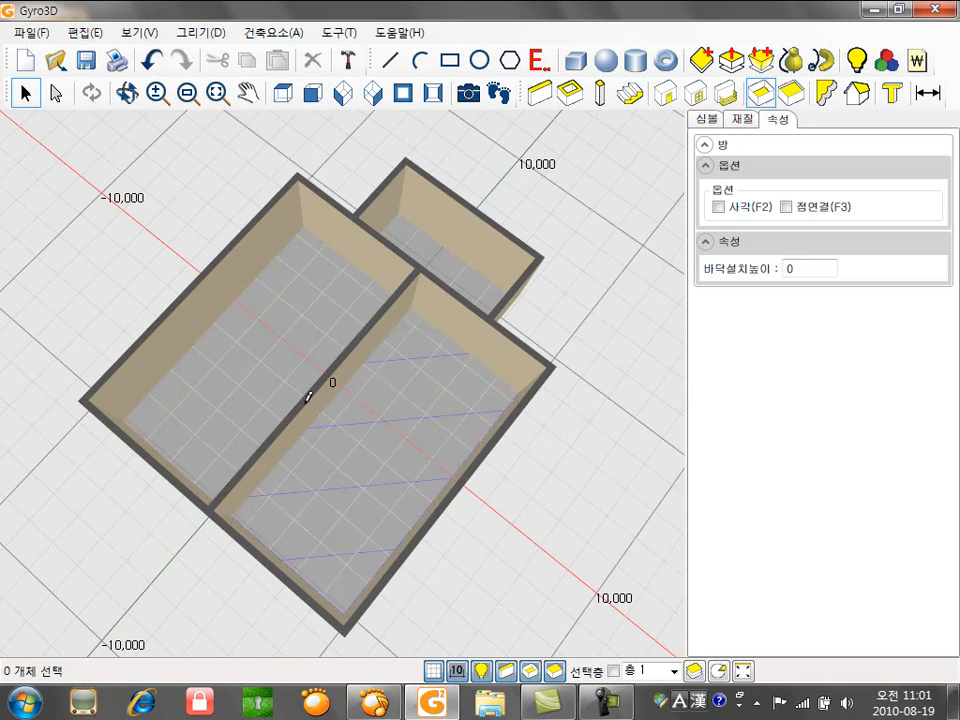
pyautogui.press('Escape')
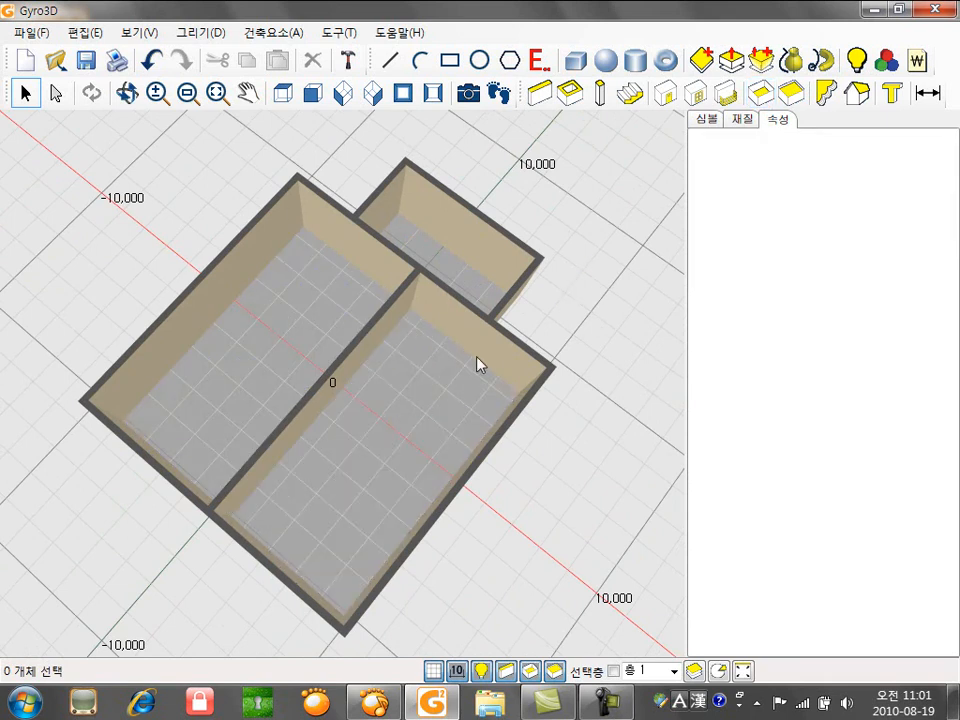
# - Add ceilings to the two large rooms and view the result from a lower angle
pyautogui.click(797, 96)
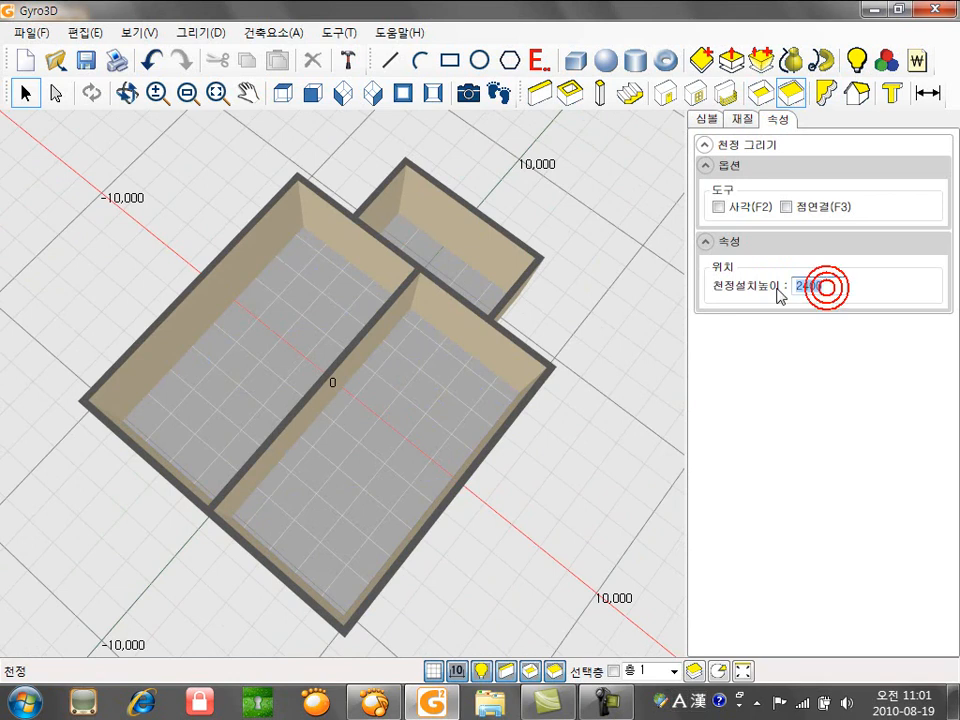
pyautogui.click(291, 285)
pyautogui.click(433, 405)
pyautogui.press('Escape')
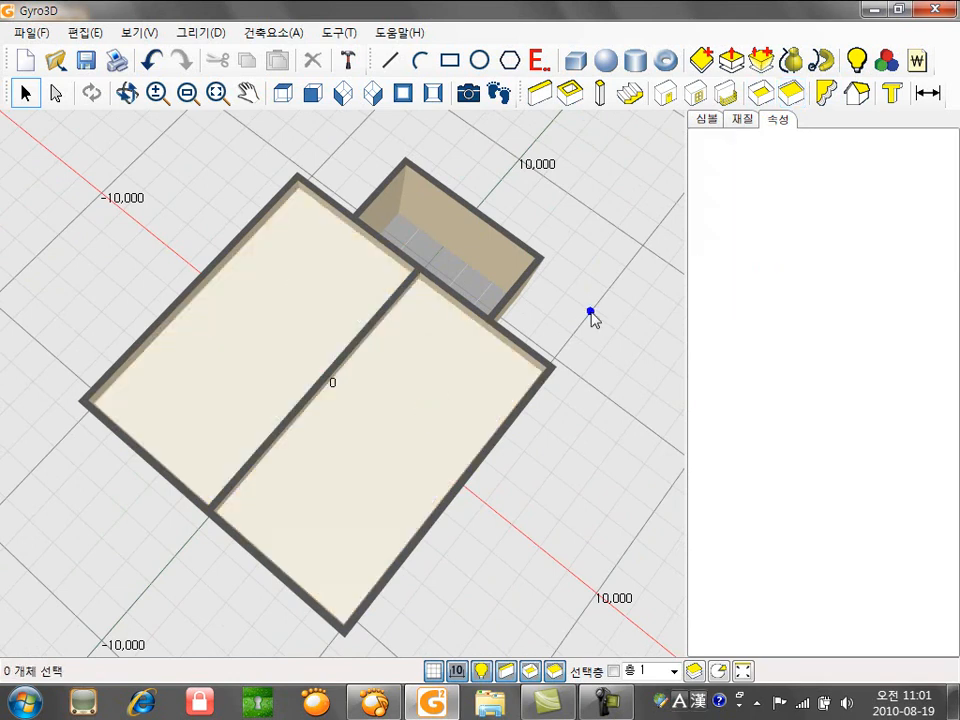
pyautogui.moveTo(348, 372); pyautogui.dragTo(367, 337, button='middle')
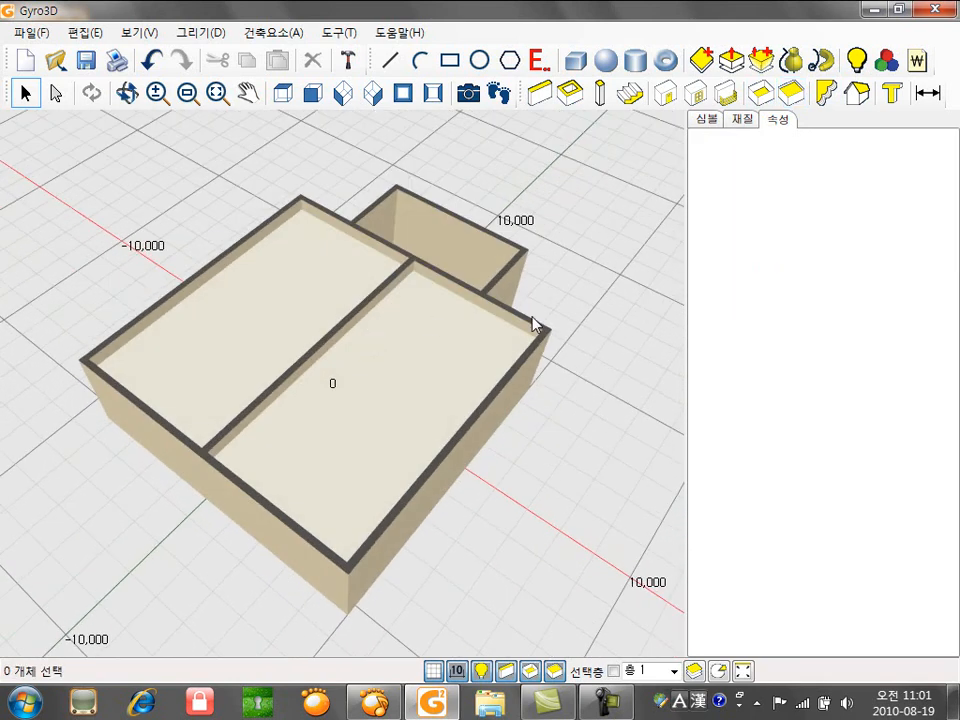
# - Place a camera inside one large room at plan level to view its interior, and return to the southeast perspective
pyautogui.rightClick(553, 296)
pyautogui.click(626, 623)
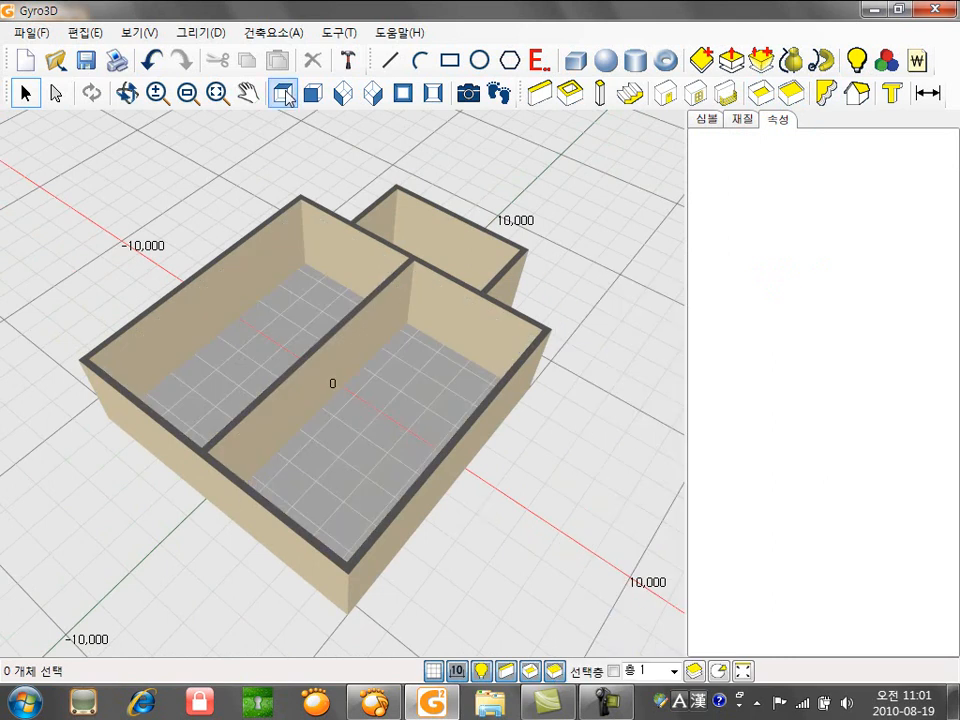
pyautogui.click(285, 94)
pyautogui.click(467, 93)
pyautogui.click(261, 553)
pyautogui.click(288, 370)
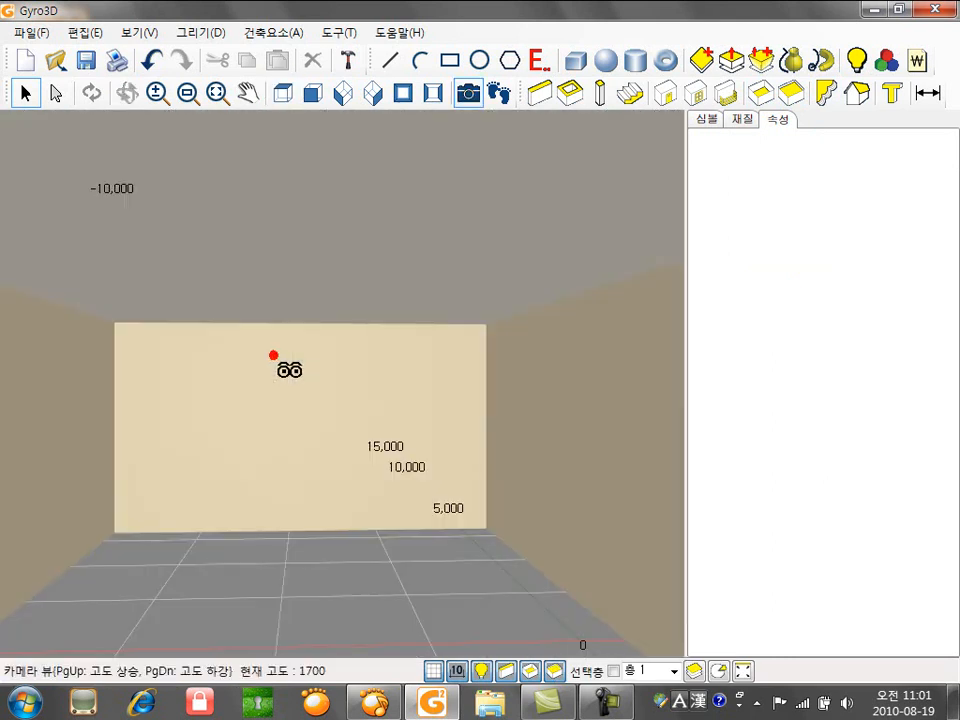
pyautogui.click(373, 93)
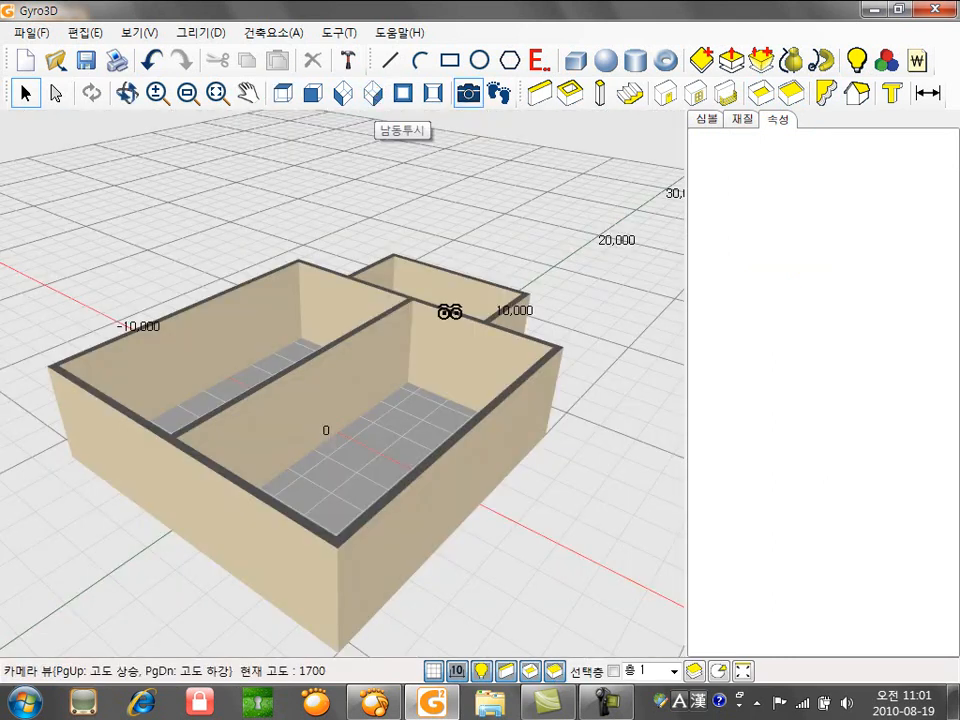
pyautogui.rightClick(578, 380)
pyautogui.click(654, 620)
pyautogui.scroll(3, 398, 330)
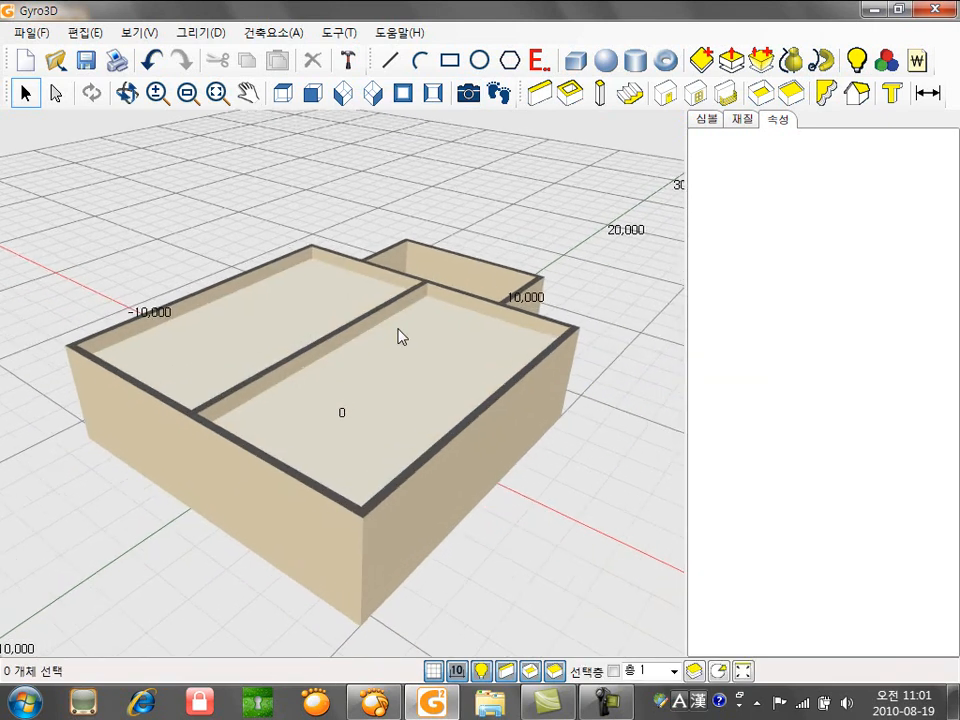
# - Turn off the display of ceilings, toggle the wall display, and view the open rooms from a higher angle
pyautogui.click(554, 671)
pyautogui.click(554, 671)
pyautogui.click(508, 671)
pyautogui.click(508, 671)
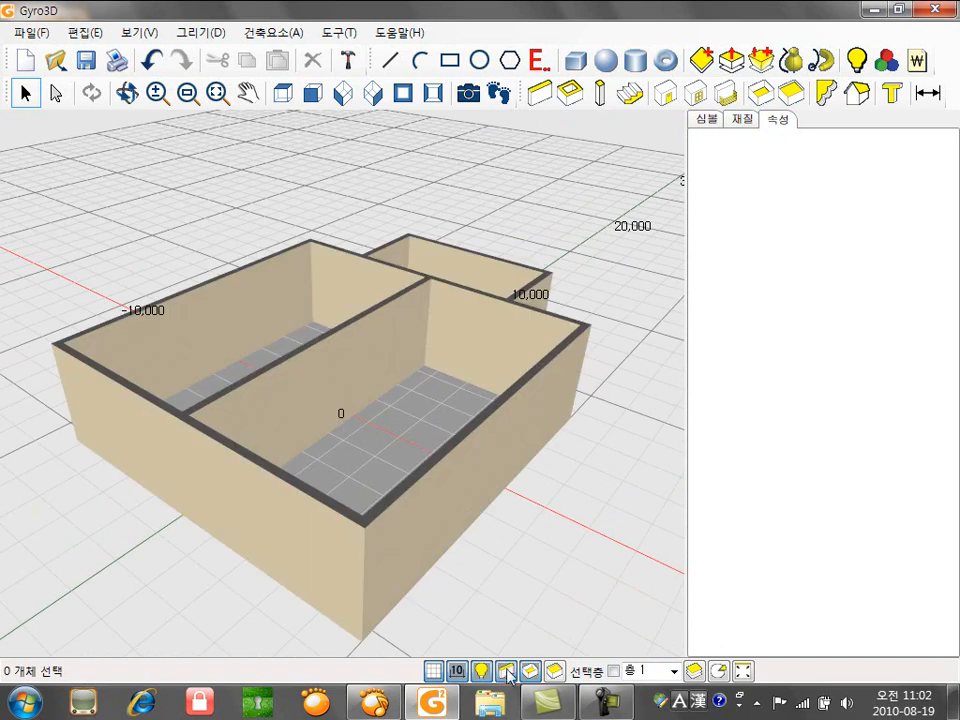
pyautogui.scroll(-1, 420, 411)
pyautogui.moveTo(420, 410); pyautogui.dragTo(395, 407, button='middle')
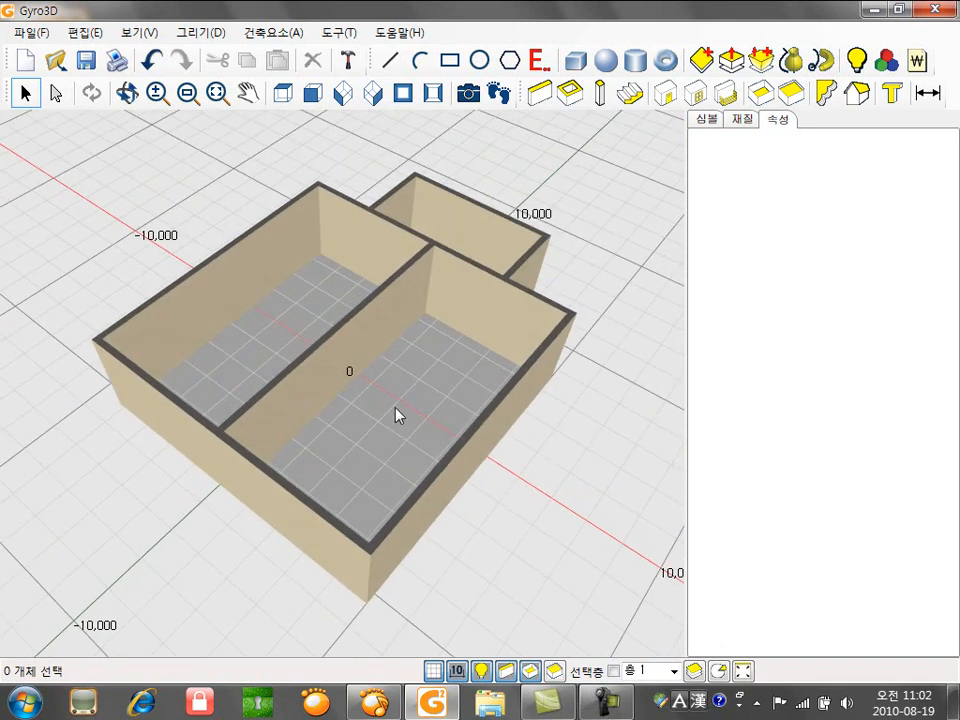
# - In plan view, set up a 굴절계단 staircase of type 일반형 with 10 treads and a 1200 landing width
pyautogui.click(282, 93)
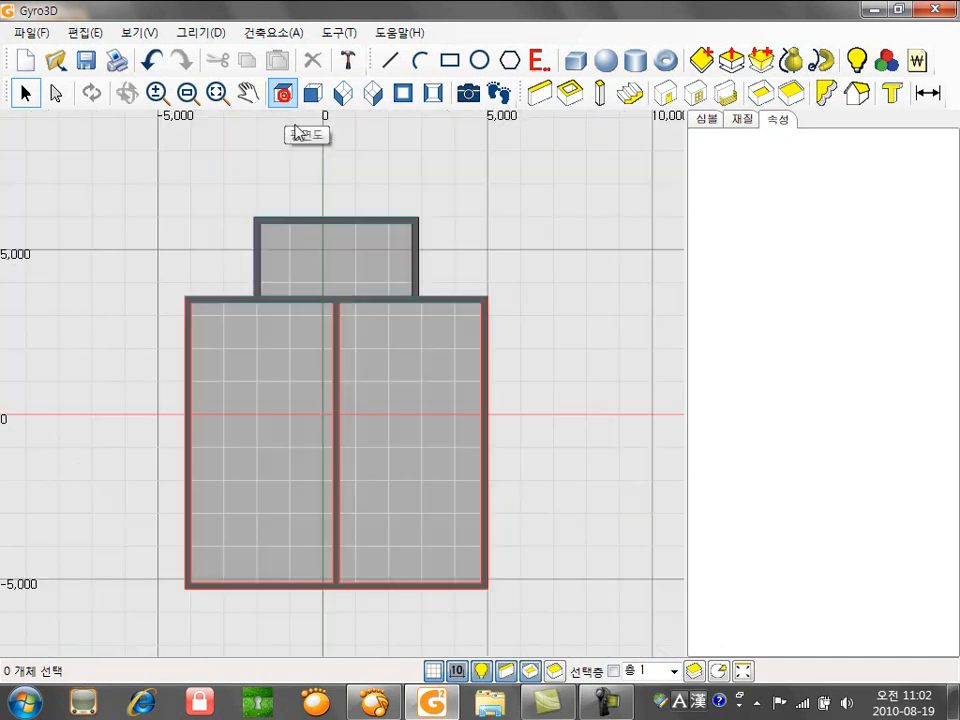
pyautogui.click(630, 93)
pyautogui.click(797, 191)
pyautogui.click(779, 223)
pyautogui.click(787, 219)
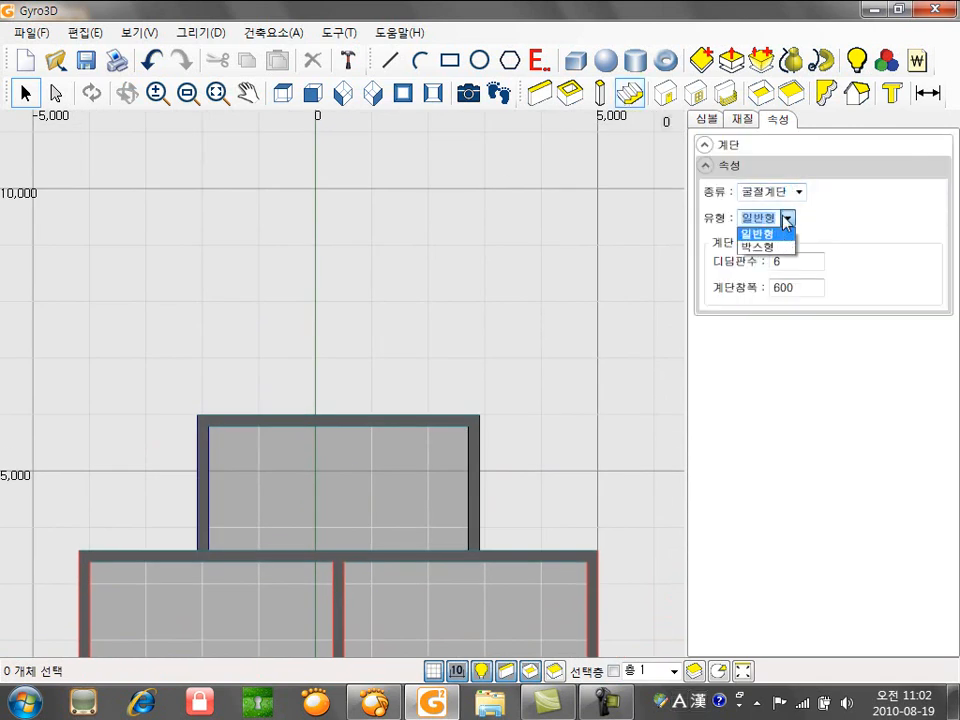
pyautogui.click(784, 228)
pyautogui.doubleClick(768, 261)
pyautogui.write('10')
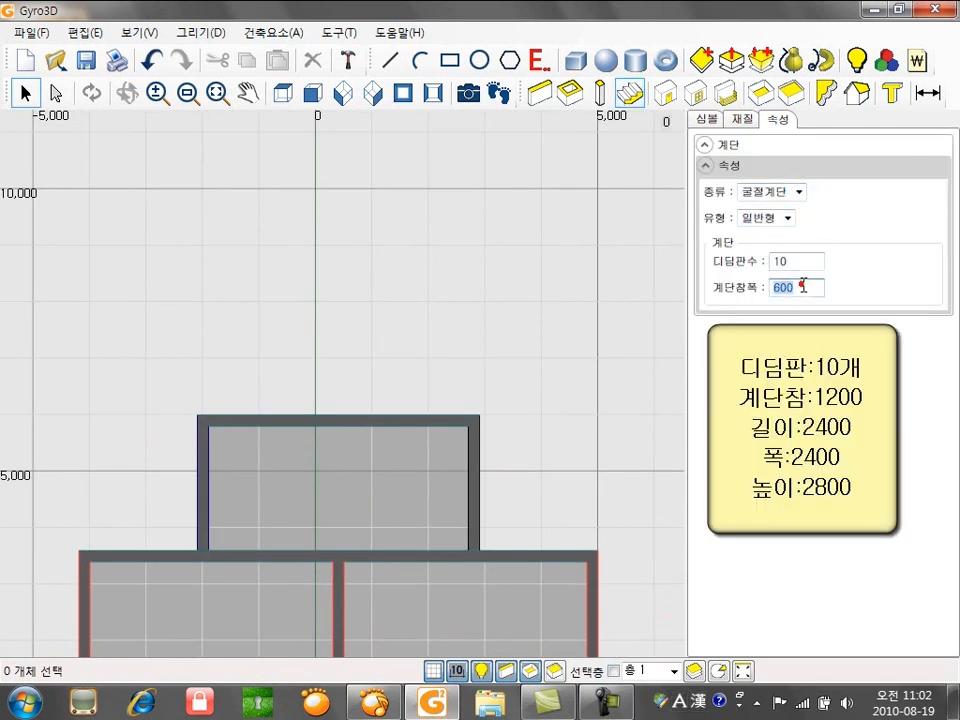
# - Draw the staircase 2400 long, 2400 wide and 2800 high above the small room in plan, and inspect it in 3D
pyautogui.click(210, 302)
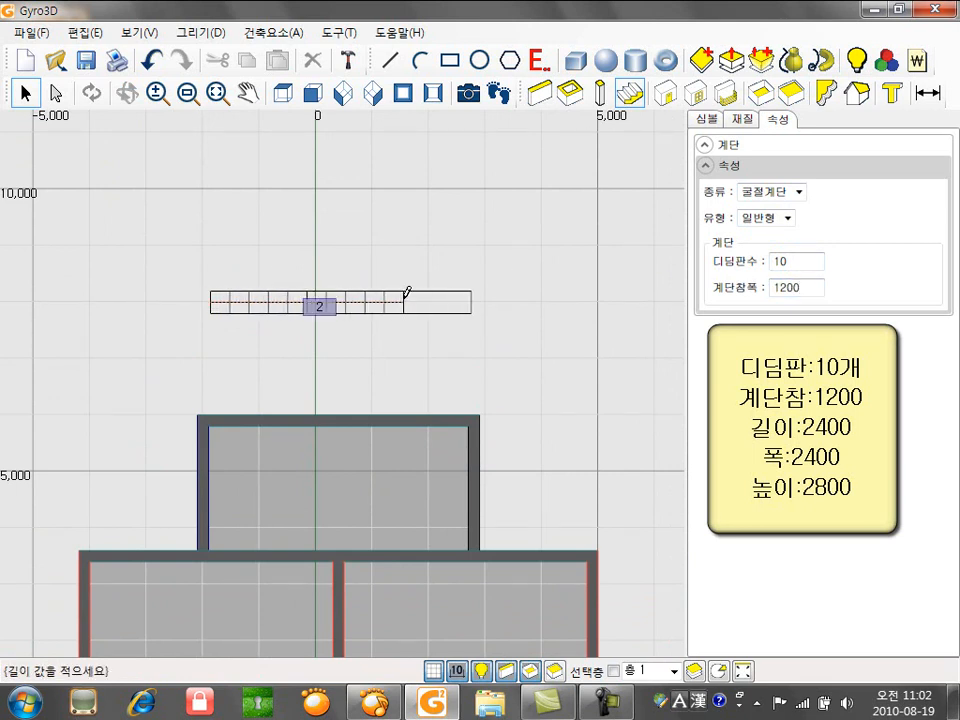
pyautogui.click(404, 297)
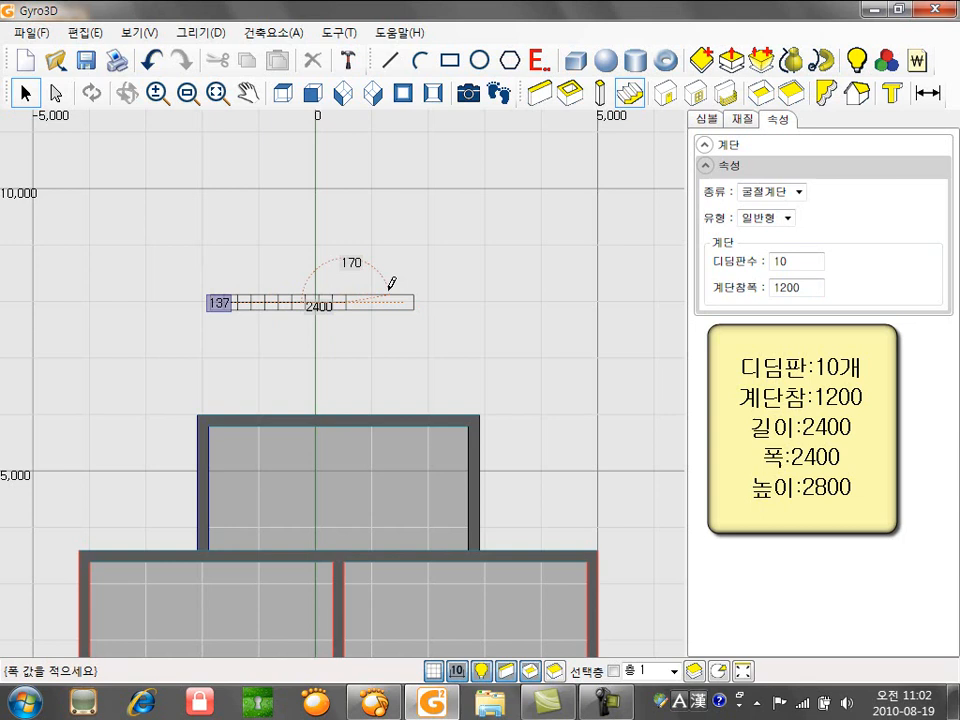
pyautogui.click(390, 199)
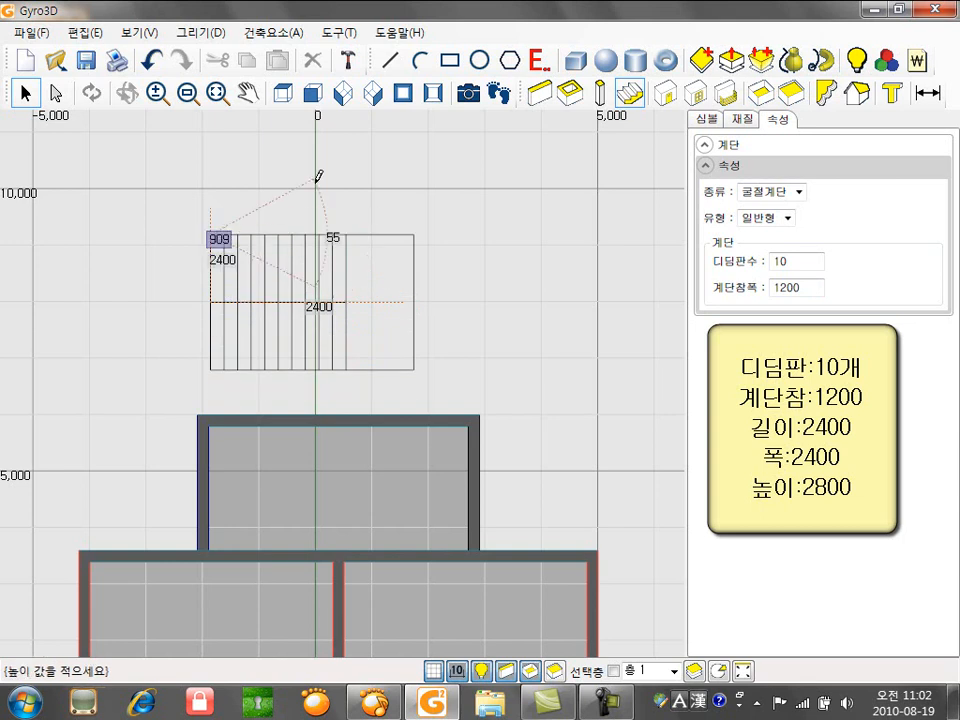
pyautogui.write('2800')
pyautogui.press('Return')
pyautogui.click(377, 96)
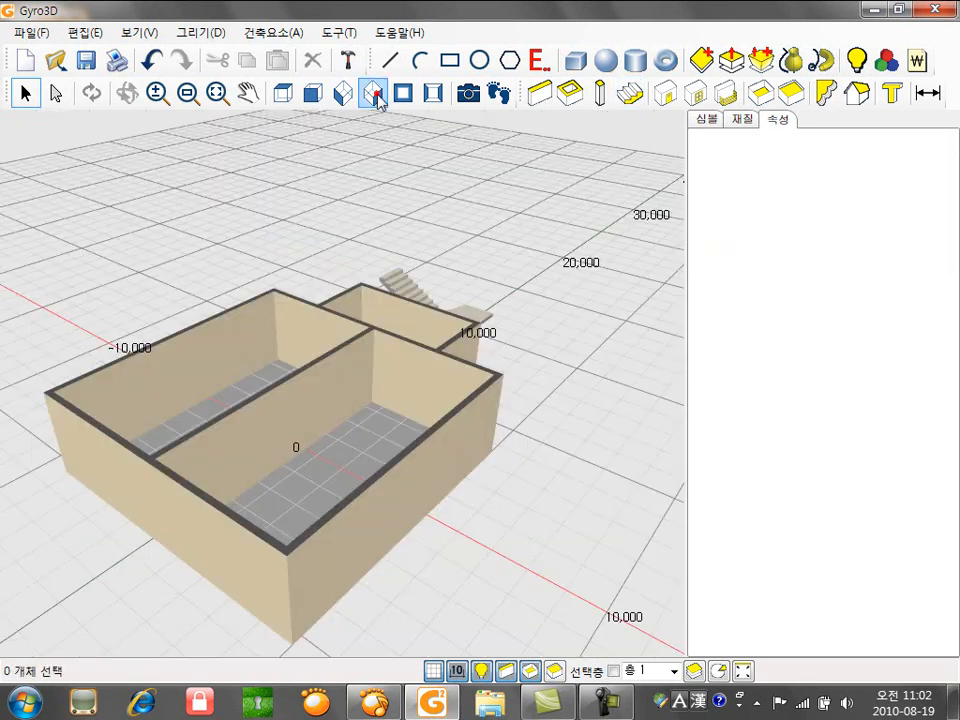
pyautogui.moveTo(443, 305); pyautogui.dragTo(336, 426, button='middle')
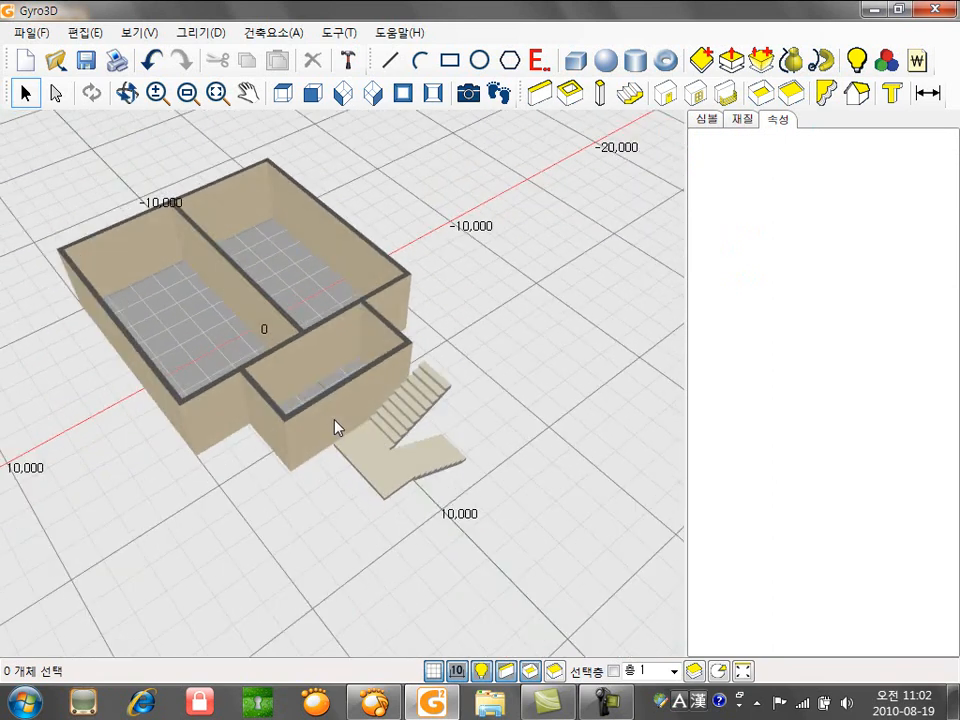
# - Try the black stone material 105-010 on the staircase's landing and individual treads
pyautogui.click(387, 459)
pyautogui.click(743, 120)
pyautogui.moveTo(740, 527); pyautogui.dragTo(411, 458)
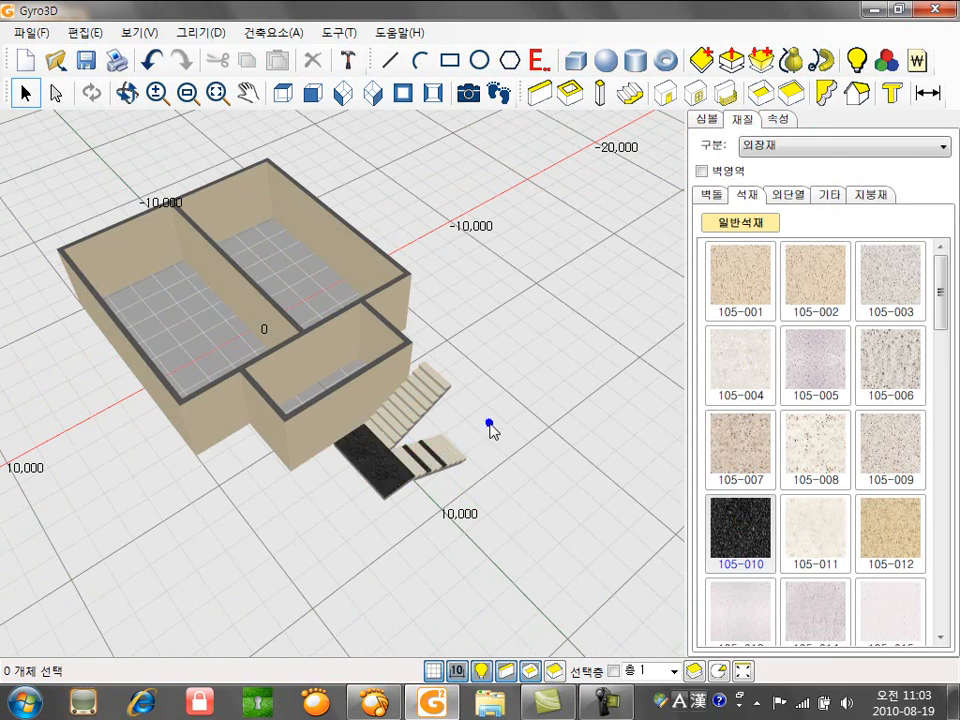
# - Select the whole staircase, try stone materials 105-002 and 105-007 on it, and cover it with 105-012
pyautogui.moveTo(509, 527); pyautogui.dragTo(375, 444)
pyautogui.click(743, 120)
pyautogui.moveTo(813, 284); pyautogui.dragTo(379, 444)
pyautogui.moveTo(739, 440); pyautogui.dragTo(369, 453)
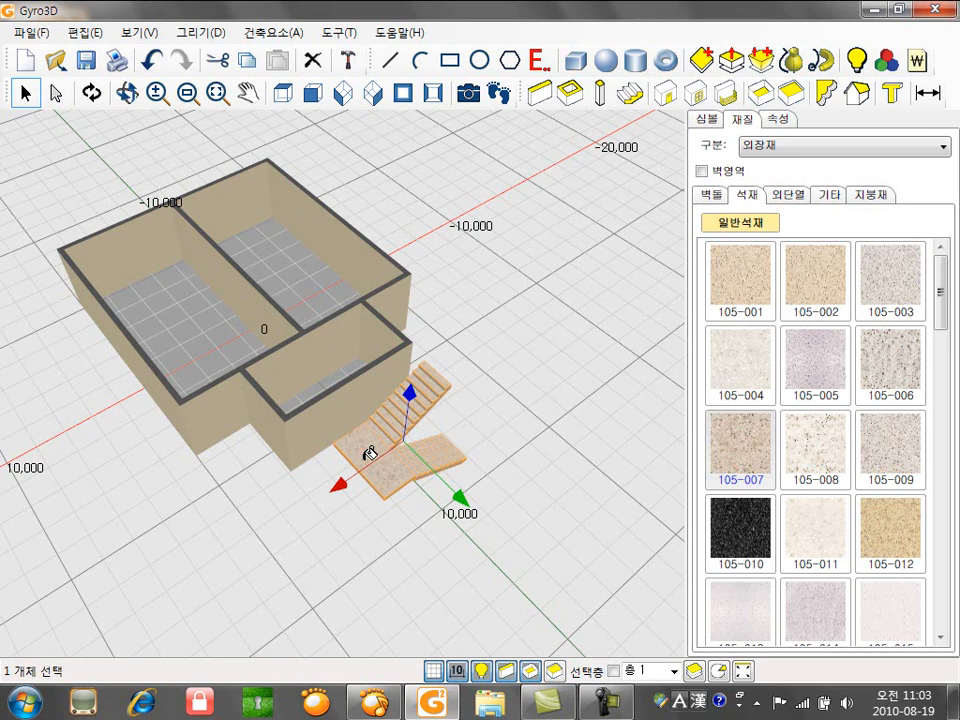
pyautogui.moveTo(889, 533); pyautogui.dragTo(376, 450)
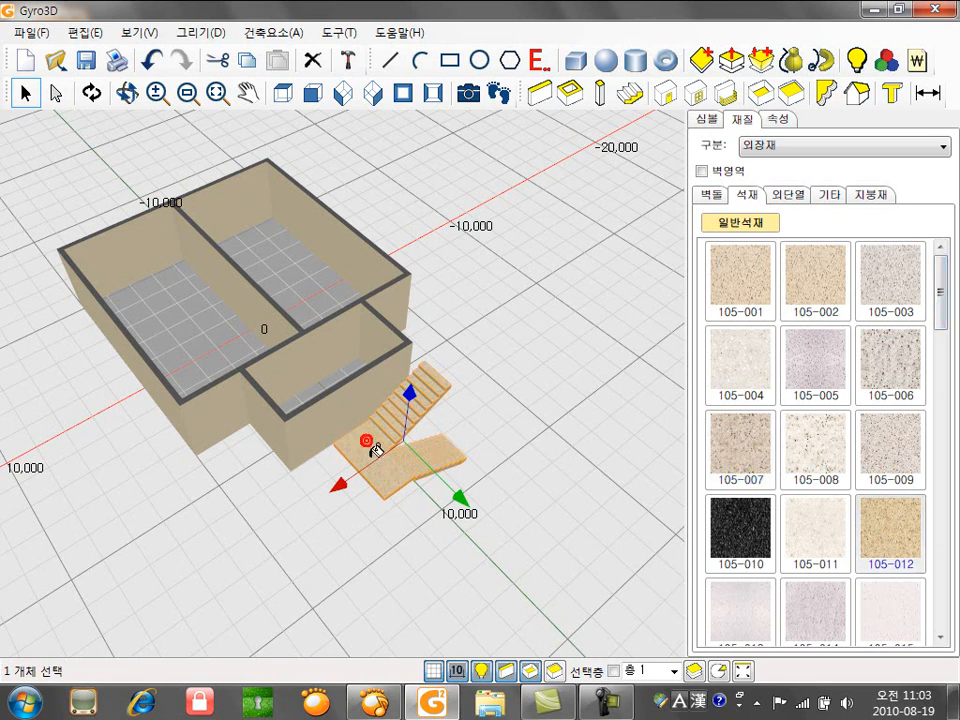
pyautogui.click(490, 396)
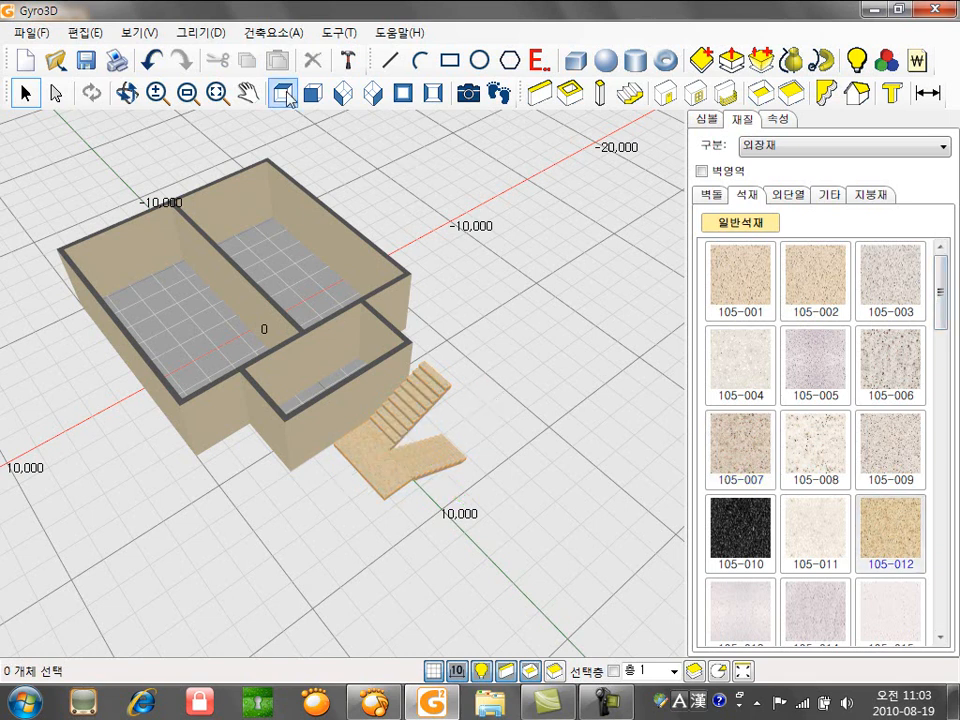
# - Move the staircase down into the small room in plan view
pyautogui.click(284, 93)
pyautogui.click(248, 342)
pyautogui.moveTo(412, 221); pyautogui.dragTo(465, 407)
pyautogui.scroll(3, 399, 503)
pyautogui.press('w')
pyautogui.moveTo(468, 492); pyautogui.dragTo(414, 441, button='middle')
# - Fine-tune the staircase's position so it fits between the small room's walls with free floor beside the first treads
pyautogui.click(312, 429)
pyautogui.moveTo(334, 416); pyautogui.dragTo(337, 407)
pyautogui.moveTo(371, 459)
pyautogui.mouseDown()
pyautogui.moveTo(386, 450)
pyautogui.moveTo(381, 456)
pyautogui.mouseUp()
pyautogui.click(335, 237)
pyautogui.moveTo(313, 257); pyautogui.dragTo(330, 253, button='middle')
pyautogui.press('w')
pyautogui.moveTo(290, 388)
pyautogui.mouseDown(button='middle')
pyautogui.moveTo(328, 341)
pyautogui.moveTo(441, 360)
pyautogui.mouseUp(button='middle')
# - Draw a 1200 x 2400 x 100 box over the free area beside the staircase, starting at the small room's upper corner
pyautogui.click(575, 62)
pyautogui.click(197, 289)
pyautogui.write('1200,2400')
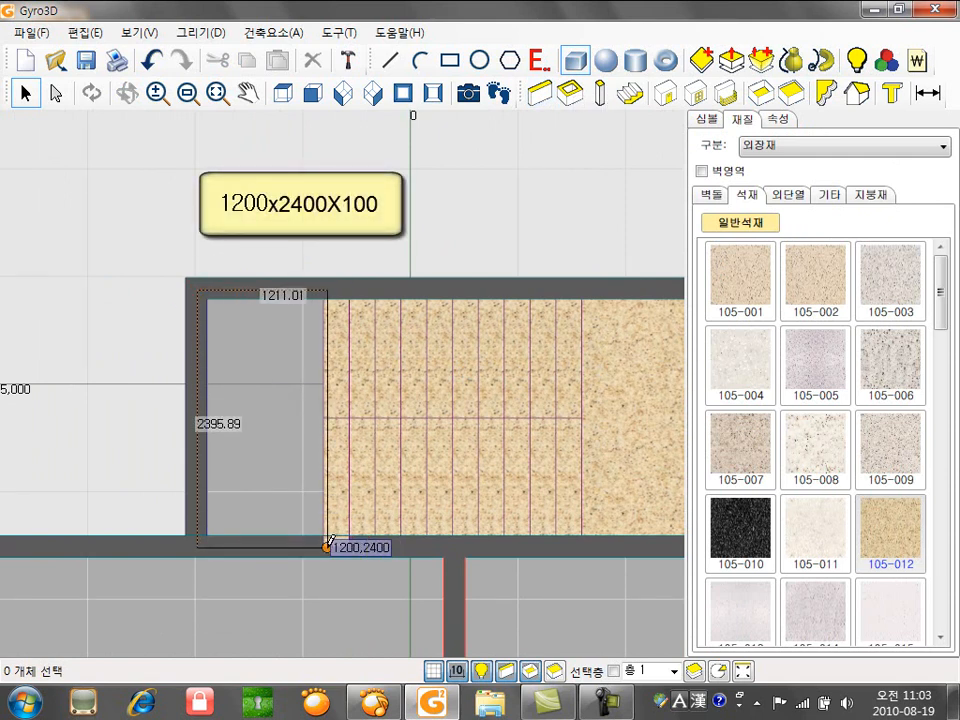
pyautogui.press('Return')
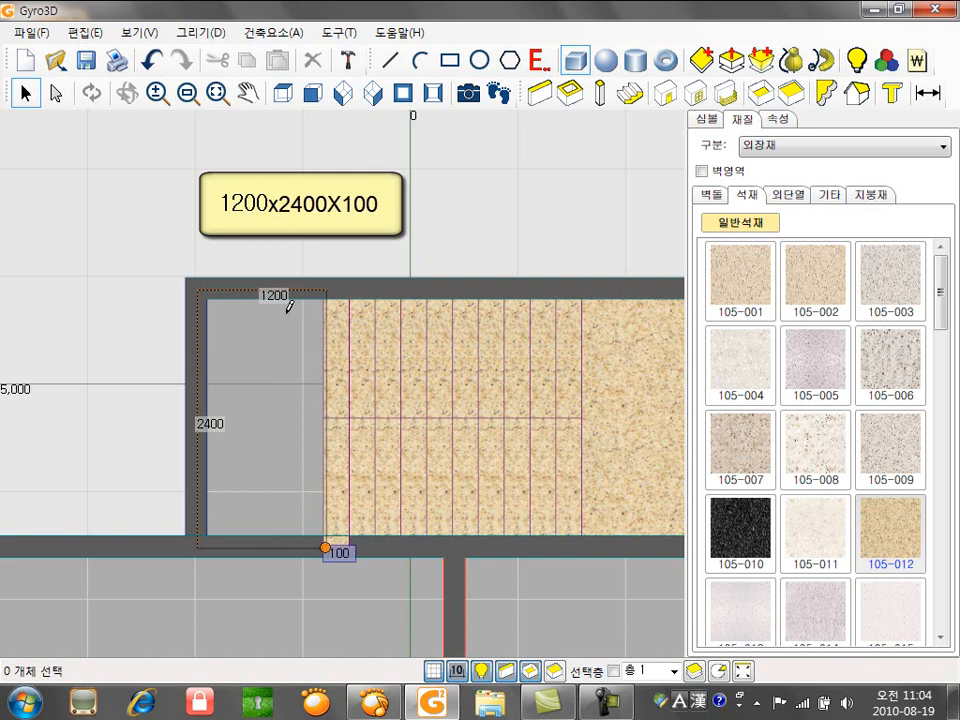
pyautogui.press('Return')
pyautogui.rightClick(317, 246)
pyautogui.click(309, 201)
# - Set the Z position of the landing slab beside the stairs to 2700 in the 3D view
pyautogui.click(377, 97)
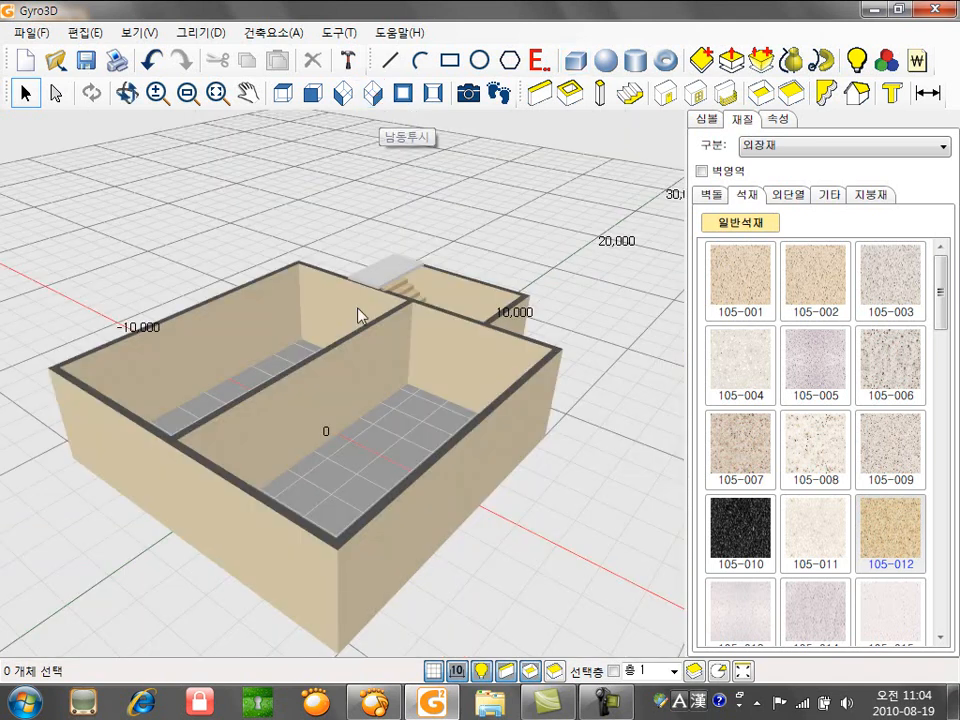
pyautogui.scroll(5, 358, 313)
pyautogui.click(289, 374)
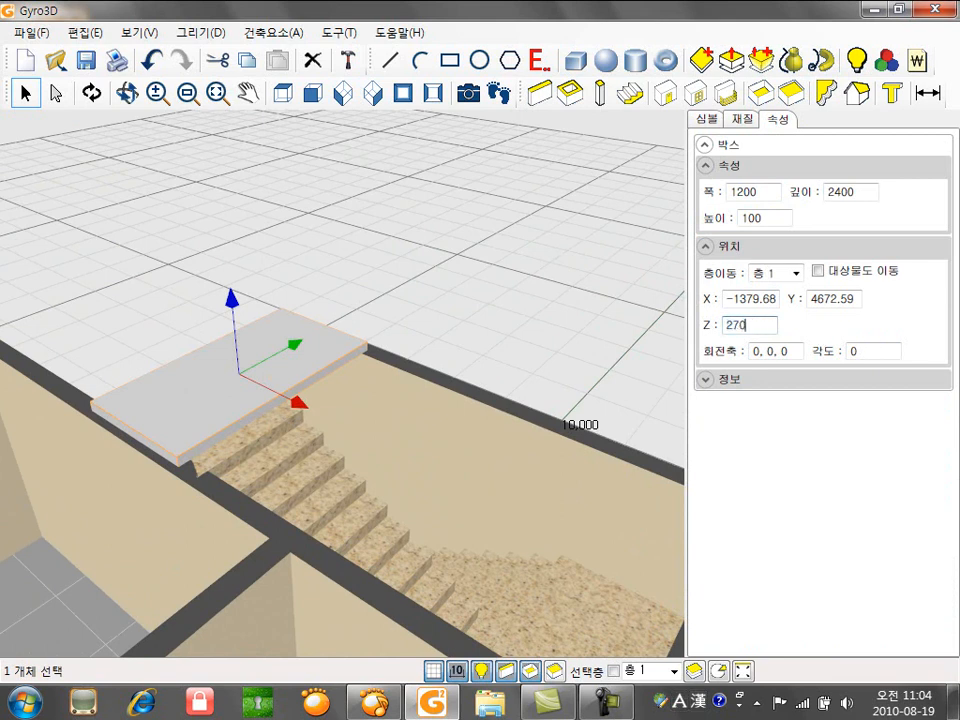
pyautogui.press('Return')
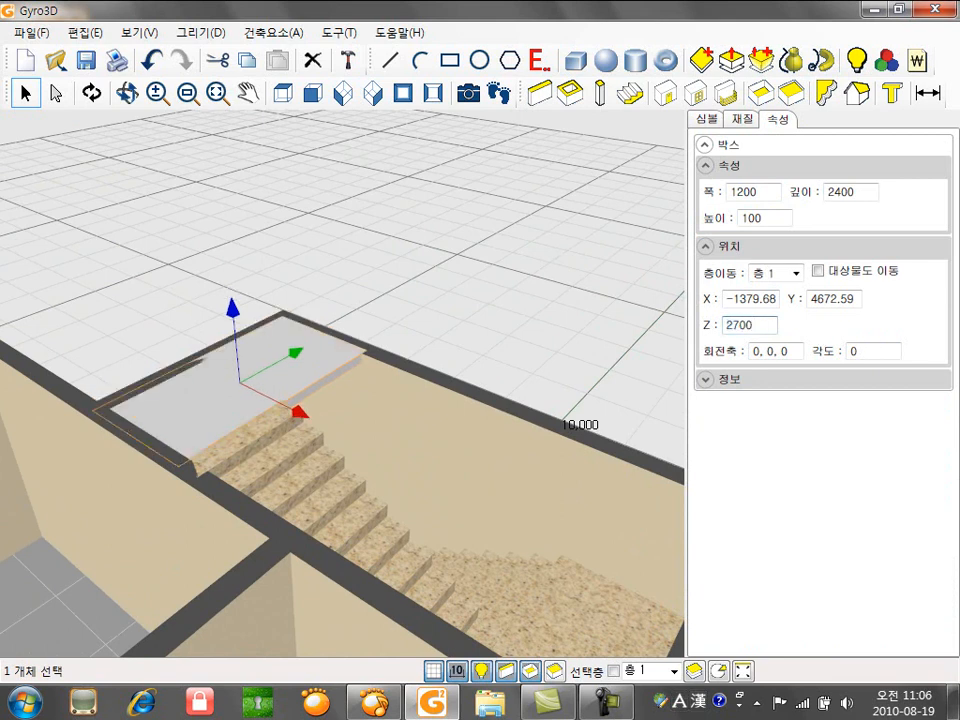
pyautogui.click(554, 256)
# - Apply the stone material 105-012 to the landing slab at the top of the stairs
pyautogui.click(284, 98)
pyautogui.click(375, 97)
pyautogui.scroll(5, 388, 214)
pyautogui.moveTo(405, 240); pyautogui.dragTo(463, 285, button='middle')
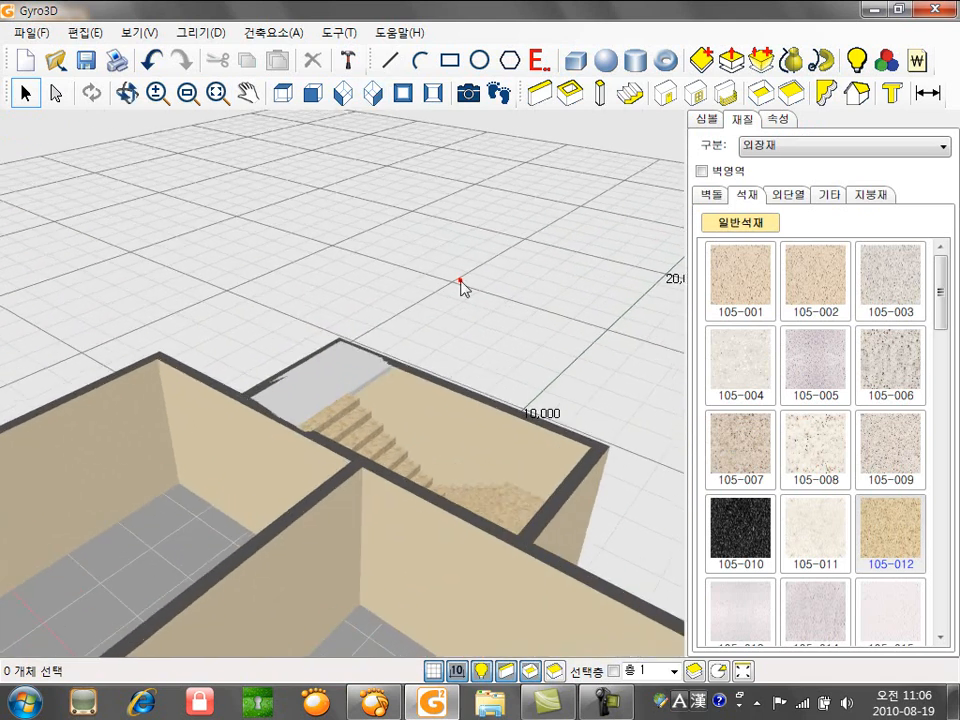
pyautogui.click(343, 368)
pyautogui.click(742, 122)
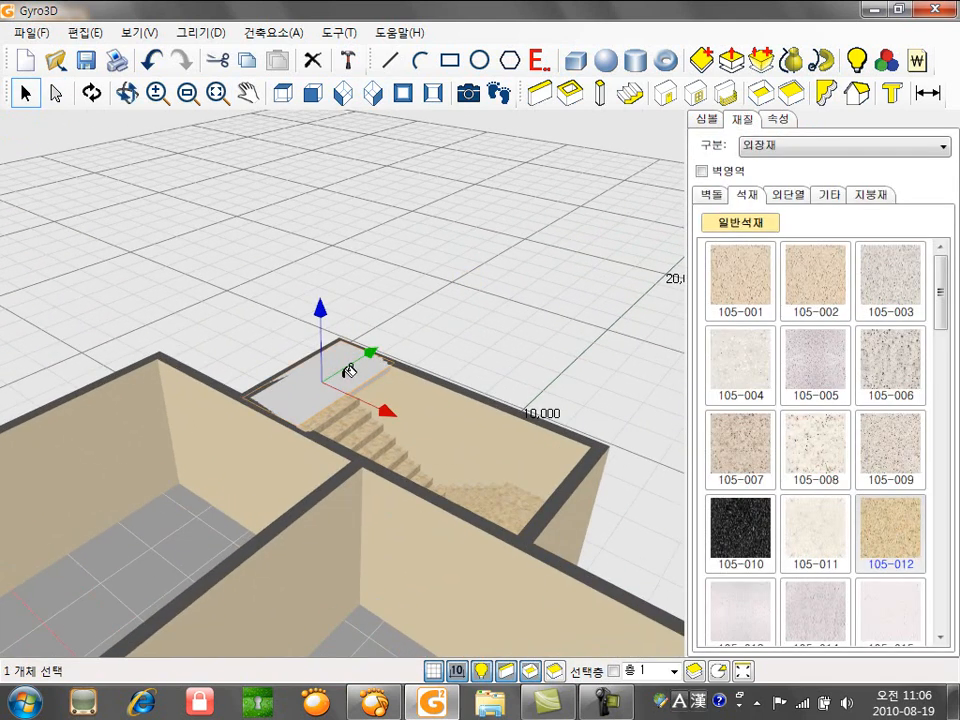
pyautogui.click(389, 376)
pyautogui.click(396, 255)
# - Select the landing slab and the staircase together
pyautogui.click(342, 387)
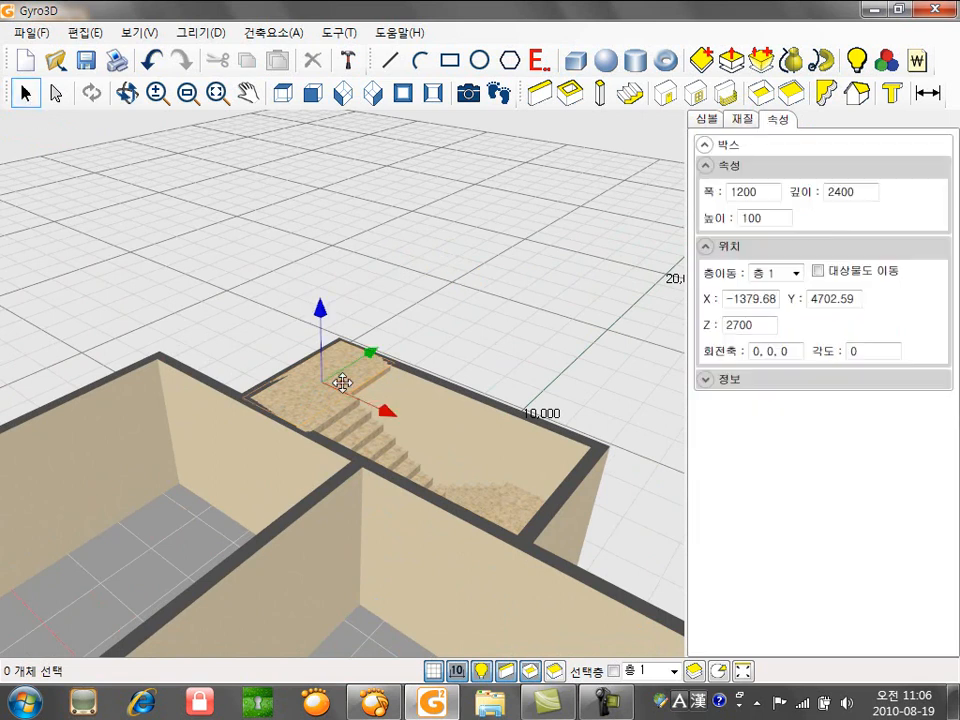
pyautogui.keyDown('ctrl'); pyautogui.click(498, 507); pyautogui.keyUp('ctrl')
pyautogui.moveTo(408, 443); pyautogui.dragTo(411, 490)
pyautogui.scroll(-3, 489, 294)
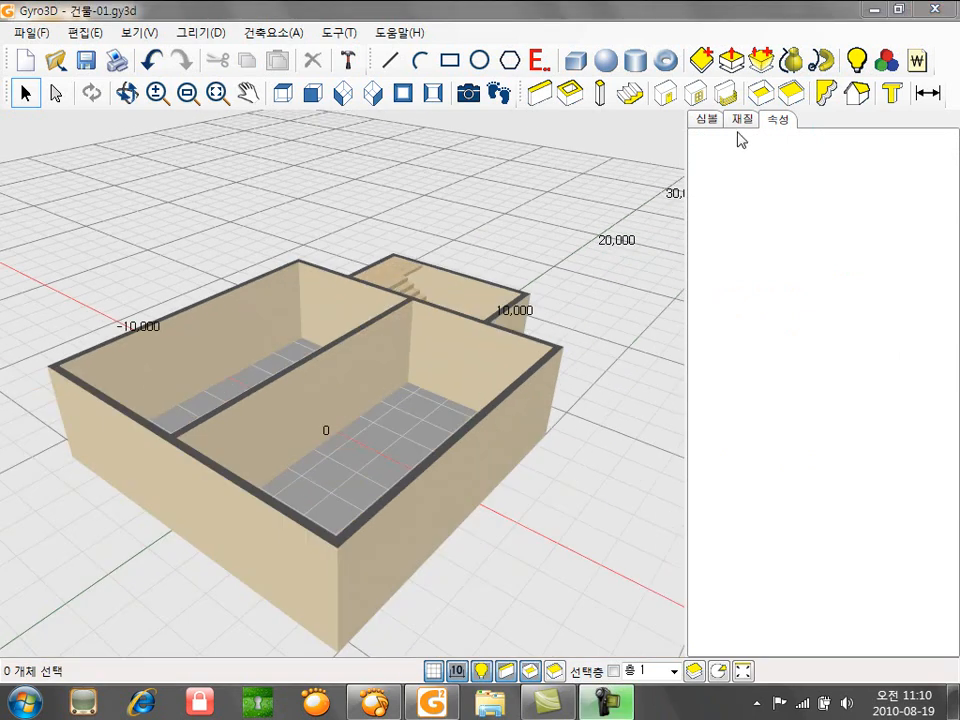
# - Apply the interior tile CER-002 from the 내장재 materials to the floors of both large rooms
pyautogui.click(742, 119)
pyautogui.moveTo(368, 368); pyautogui.dragTo(382, 386, button='middle')
pyautogui.click(814, 148)
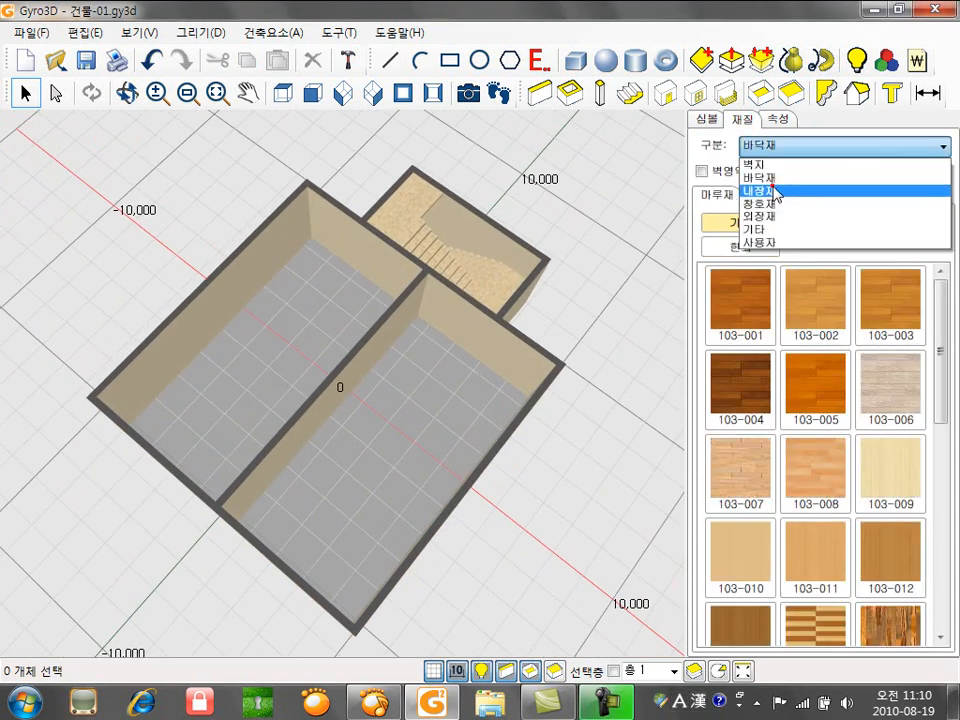
pyautogui.click(774, 191)
pyautogui.moveTo(942, 270); pyautogui.dragTo(943, 347)
pyautogui.click(739, 339)
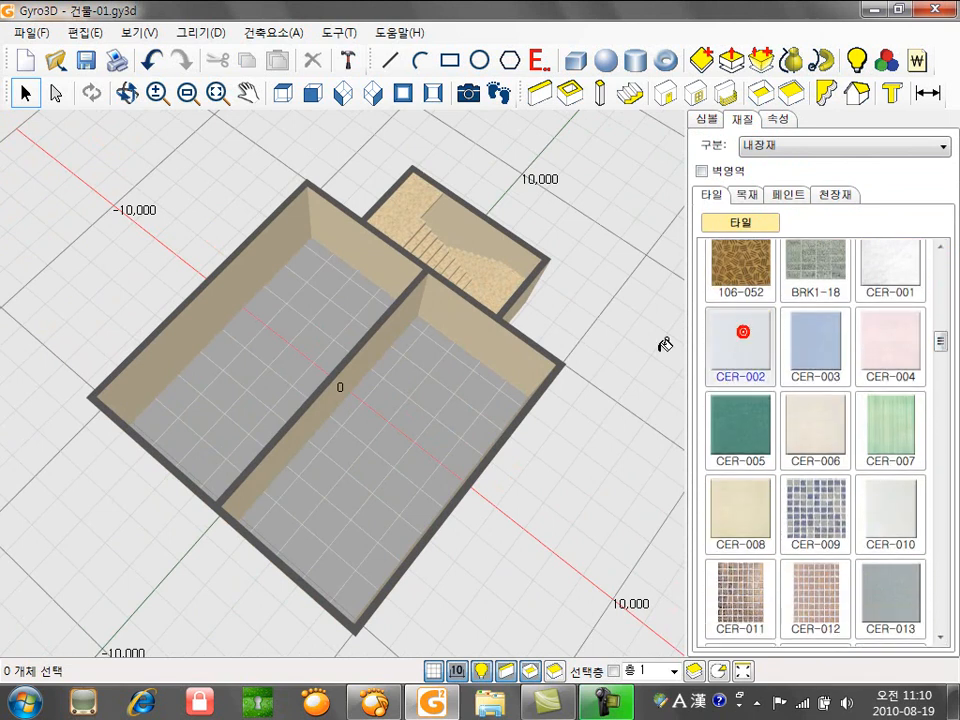
pyautogui.click(257, 332)
pyautogui.click(390, 419)
pyautogui.moveTo(358, 427)
pyautogui.mouseDown(button='middle')
pyautogui.moveTo(379, 371)
pyautogui.moveTo(399, 421)
pyautogui.mouseUp(button='middle')
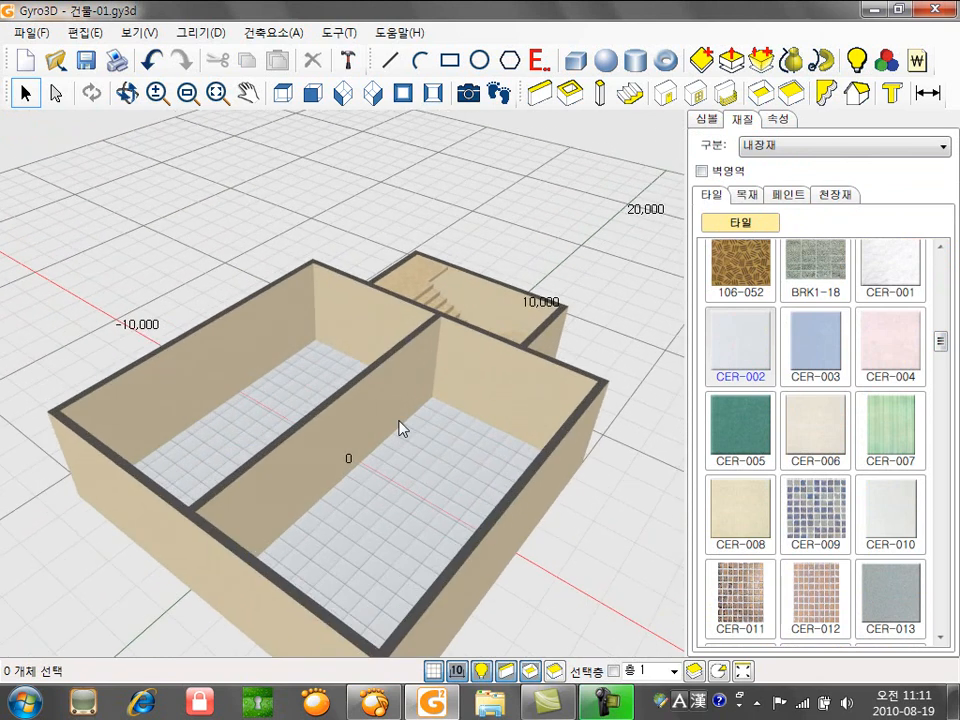
# - Try the interior paints D3CB9A and D6D0C0 on single walls of the left large room
pyautogui.click(800, 197)
pyautogui.moveTo(936, 313)
pyautogui.mouseDown()
pyautogui.moveTo(943, 522)
pyautogui.moveTo(941, 502)
pyautogui.mouseUp()
pyautogui.click(742, 387)
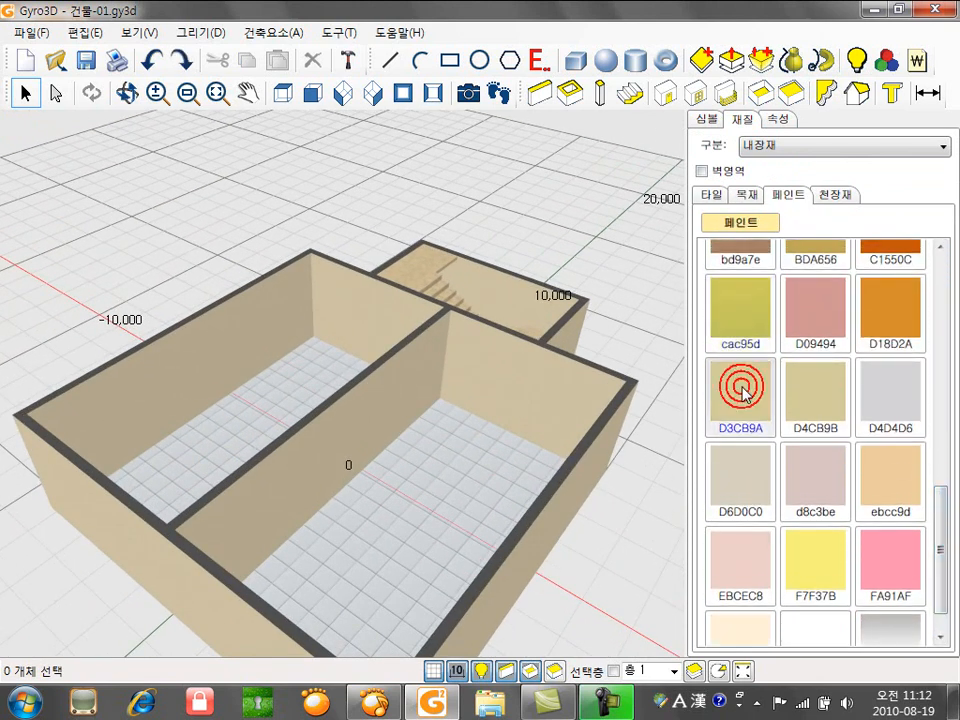
pyautogui.click(243, 328)
pyautogui.click(744, 476)
pyautogui.click(362, 302)
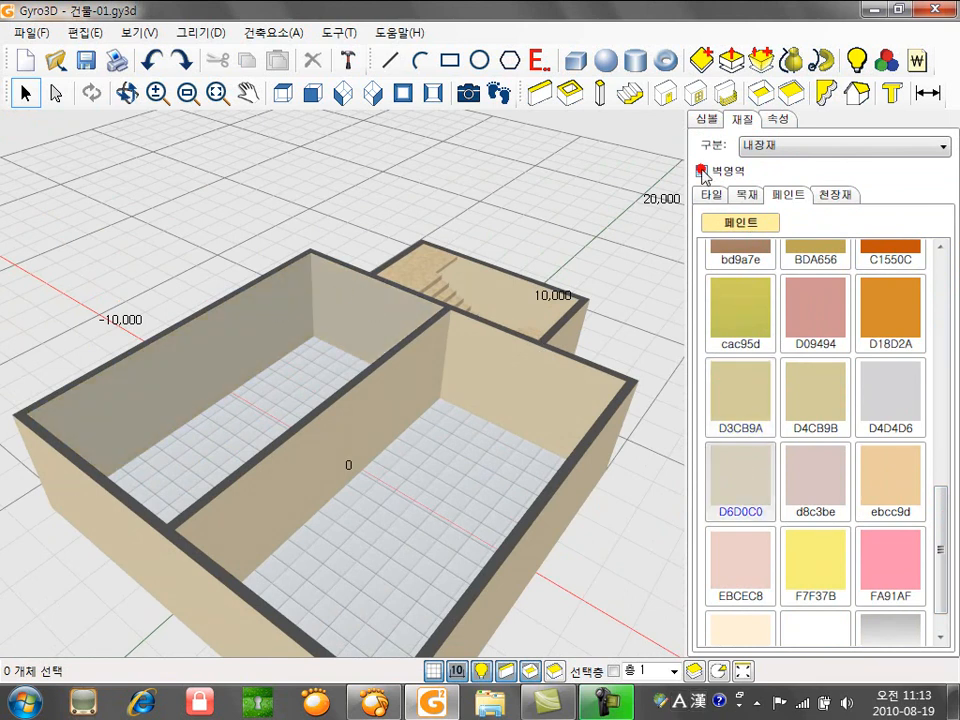
# - With the 벽영역 wall-area option on, paint the inner walls of both large rooms with D3CB9A
pyautogui.click(742, 392)
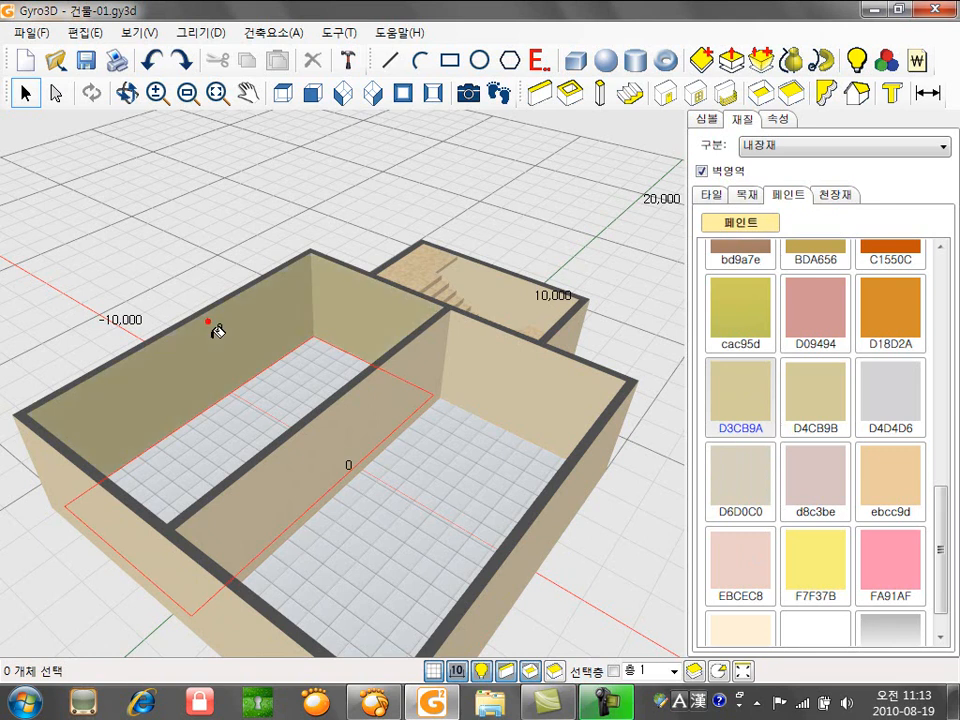
pyautogui.click(347, 407)
pyautogui.moveTo(214, 361)
pyautogui.mouseDown(button='middle')
pyautogui.moveTo(436, 407)
pyautogui.moveTo(343, 422)
pyautogui.moveTo(197, 422)
pyautogui.moveTo(210, 439)
pyautogui.moveTo(238, 427)
pyautogui.moveTo(313, 431)
pyautogui.moveTo(324, 404)
pyautogui.mouseUp(button='middle')
# - Try the brick 101-001 from the 외장재 exterior materials on the building's outer walls
pyautogui.click(772, 148)
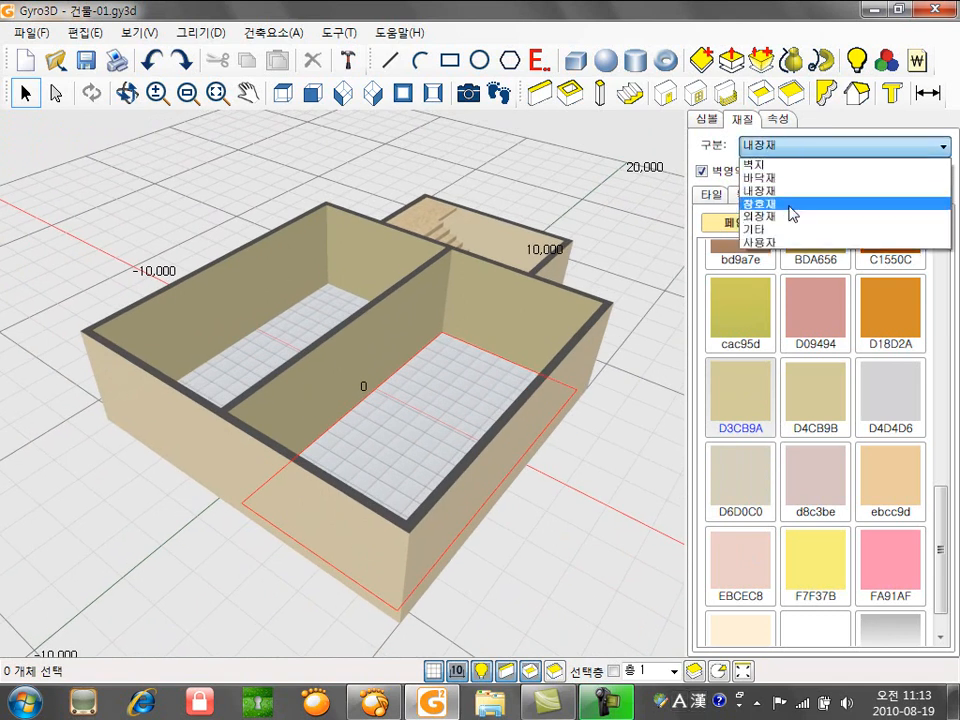
pyautogui.click(787, 190)
pyautogui.click(742, 272)
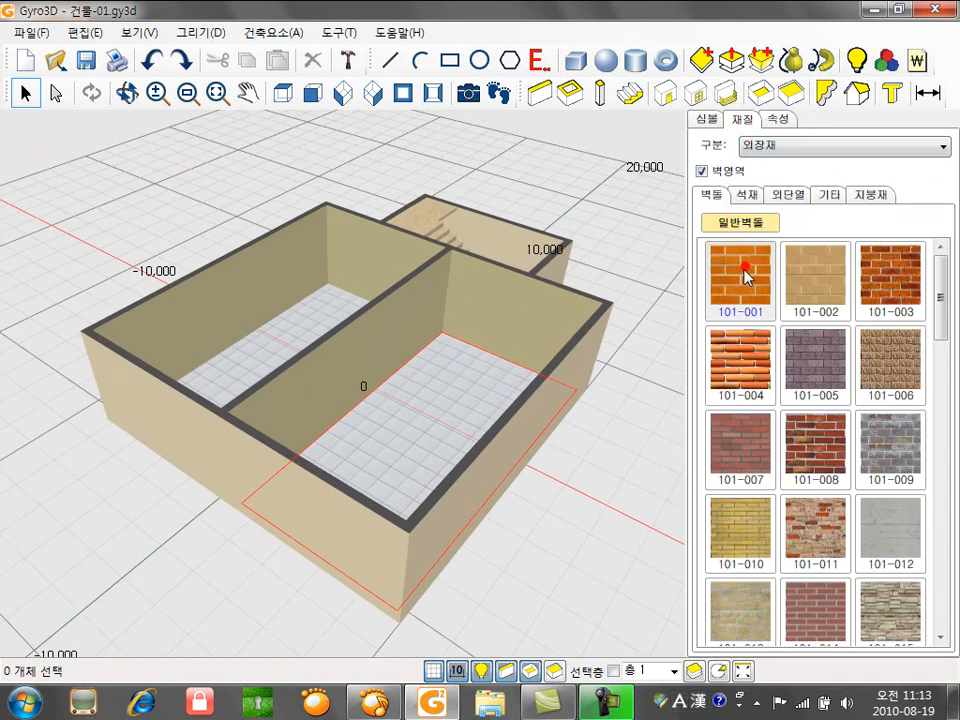
pyautogui.click(365, 528)
pyautogui.moveTo(386, 489)
pyautogui.mouseDown(button='middle')
pyautogui.moveTo(64, 414)
pyautogui.moveTo(442, 395)
pyautogui.mouseUp(button='middle')
# - Cover the building's outer walls with the tile CER-008 from the 내장재 materials
pyautogui.click(797, 148)
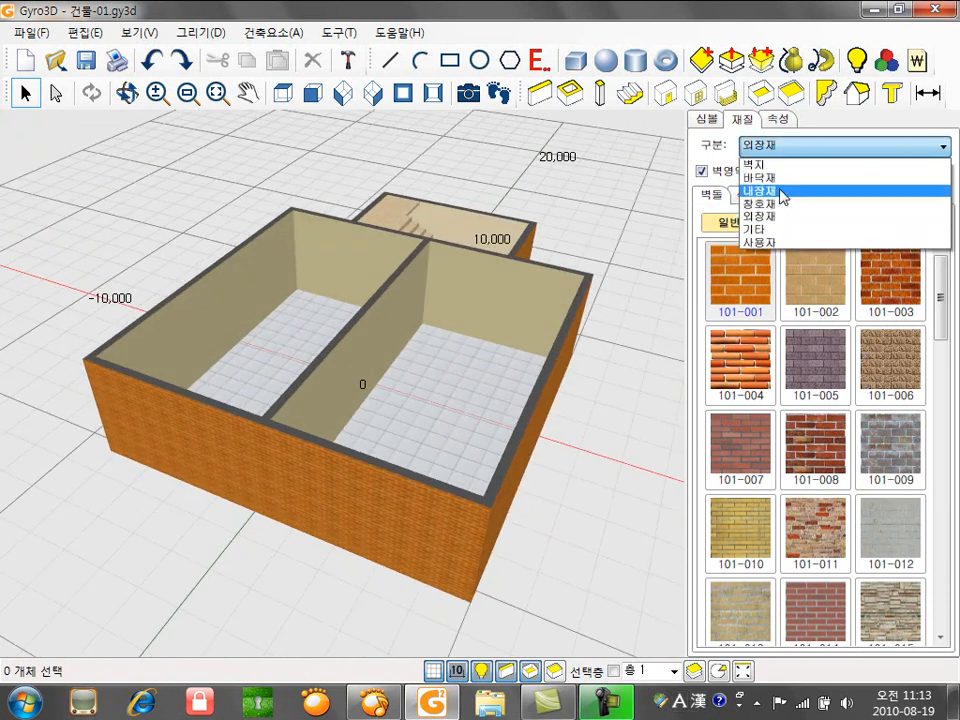
pyautogui.click(786, 189)
pyautogui.moveTo(940, 262); pyautogui.dragTo(948, 347)
pyautogui.click(740, 437)
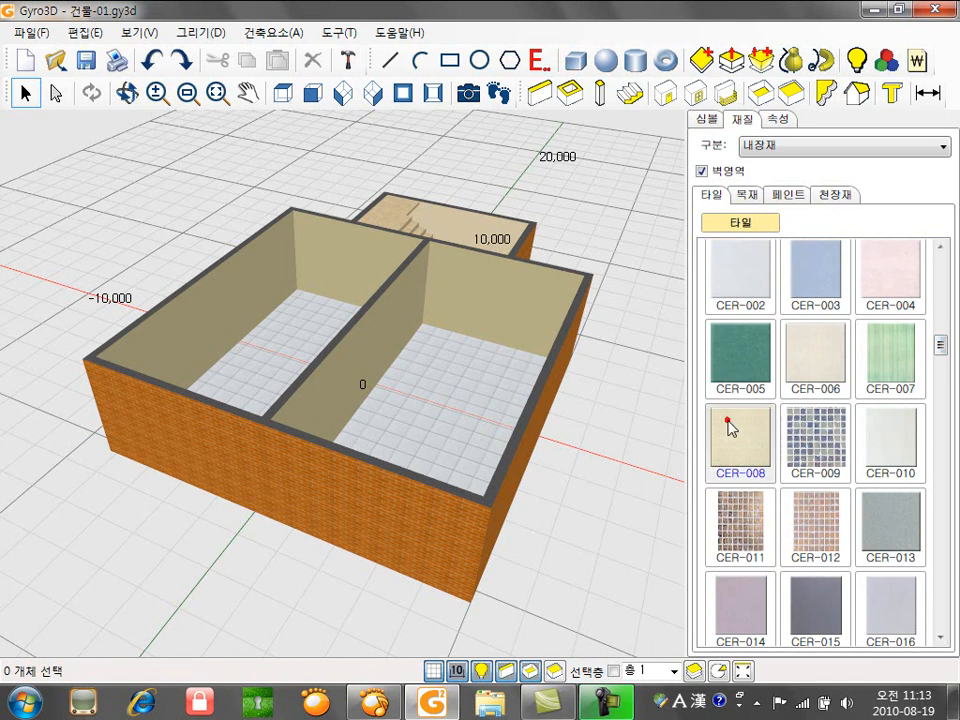
pyautogui.click(365, 495)
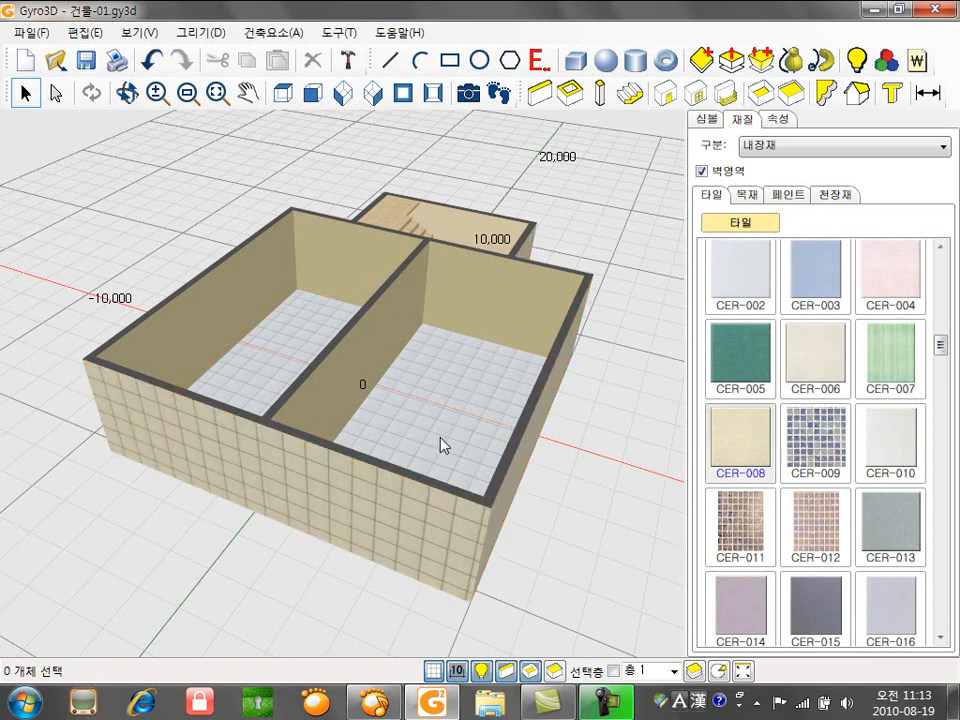
# - Place a 강화싱글 entrance door, 990 wide and 2200 high, in the side wall of the staircase room
pyautogui.moveTo(440, 439); pyautogui.dragTo(410, 427, button='right')
pyautogui.rightClick(557, 509)
pyautogui.click(504, 541)
pyautogui.moveTo(378, 380); pyautogui.dragTo(387, 466, button='right')
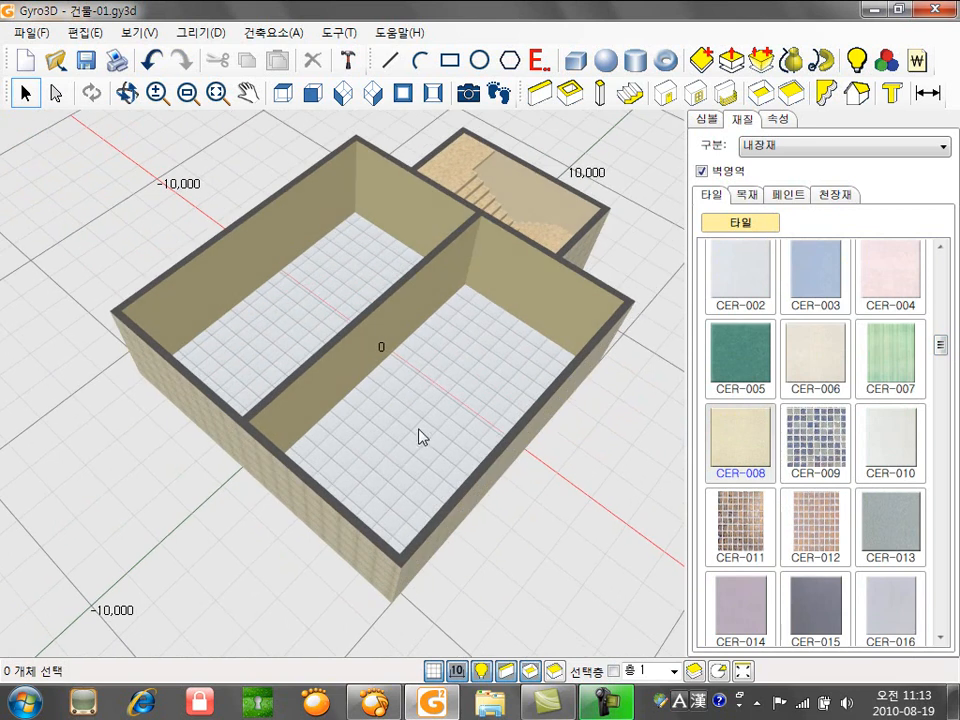
pyautogui.moveTo(333, 303); pyautogui.dragTo(394, 339, button='right')
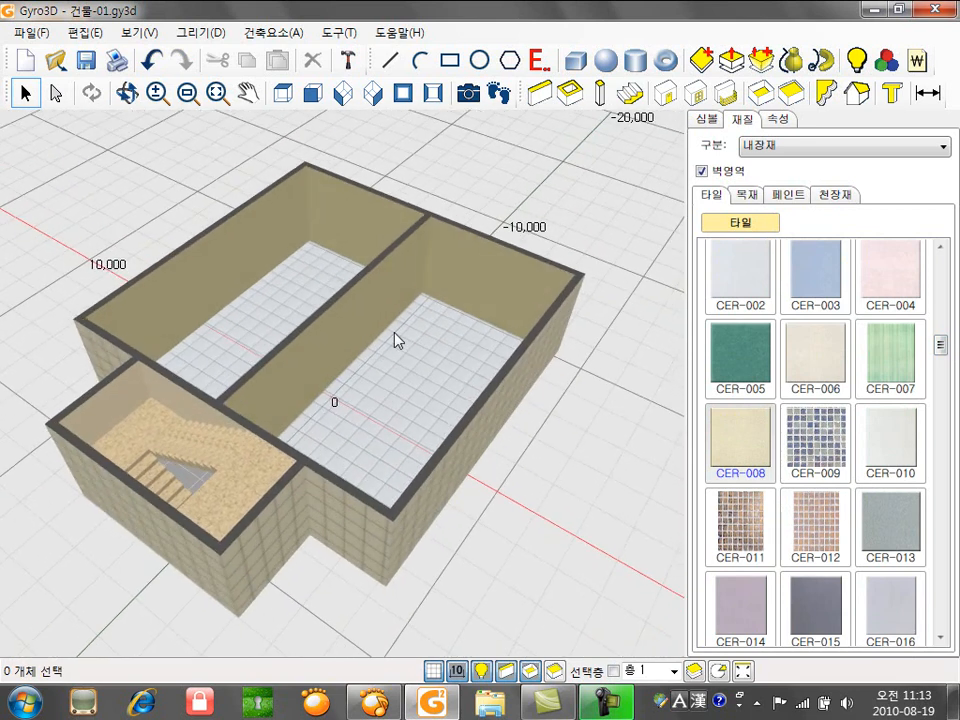
pyautogui.click(667, 93)
pyautogui.click(781, 320)
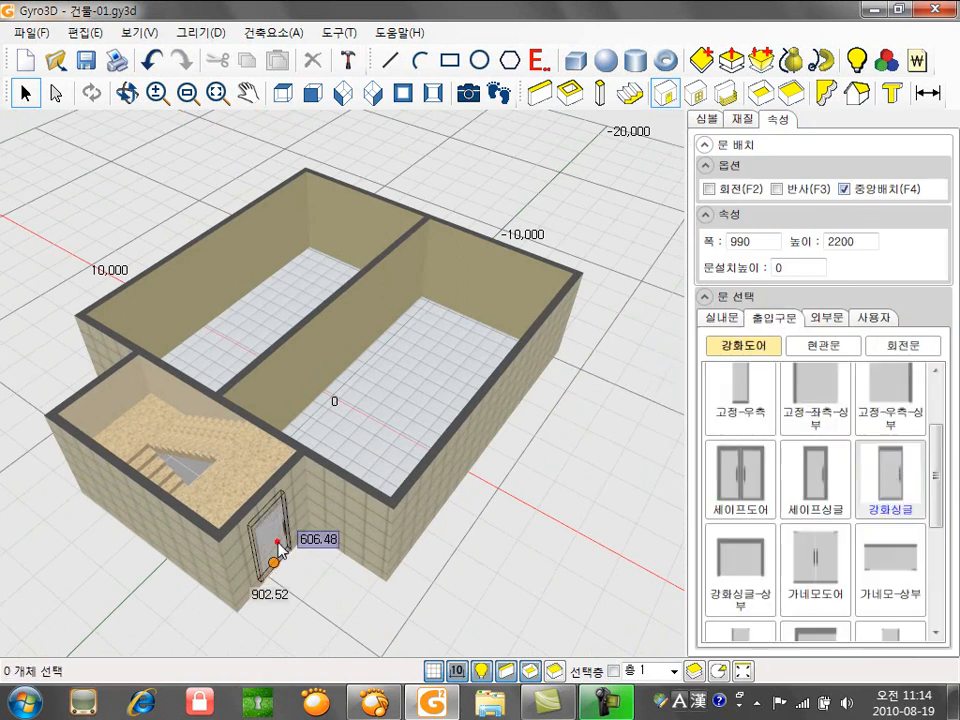
pyautogui.click(276, 555)
# - Place a 강화도어 double glass entrance door in the front wall of each large room
pyautogui.moveTo(333, 560); pyautogui.dragTo(207, 472, button='right')
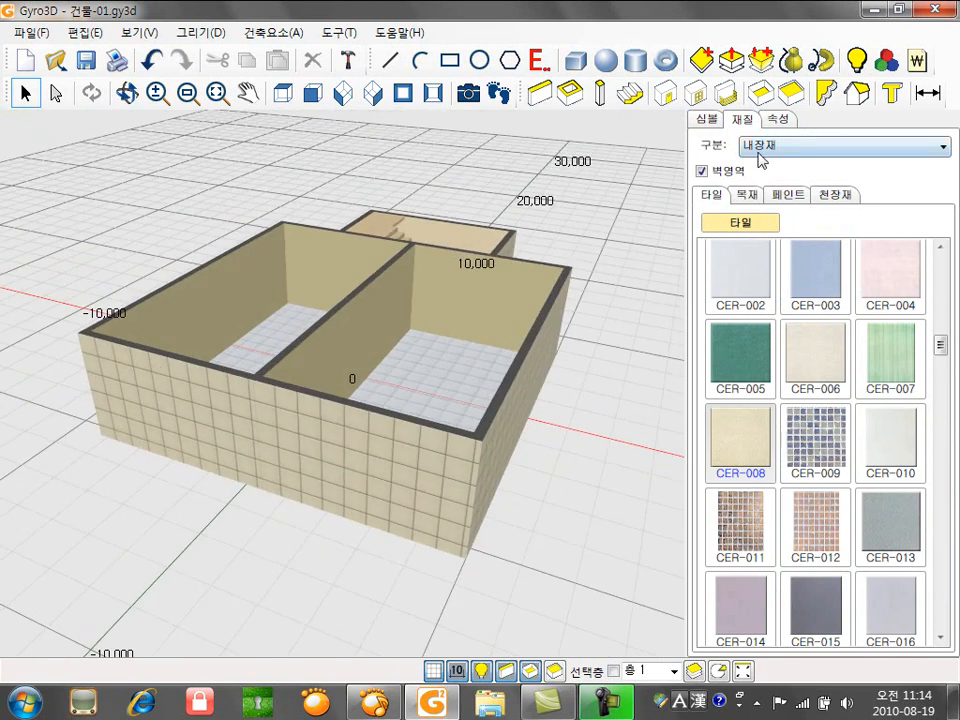
pyautogui.click(665, 97)
pyautogui.click(773, 317)
pyautogui.scroll(3, 934, 429)
pyautogui.click(757, 408)
pyautogui.click(180, 456)
pyautogui.click(354, 519)
# - With 중앙배치 off, place 1000-wide fixed panels 고정-좌측 and 고정-우측 on either side of both front double doors
pyautogui.click(891, 403)
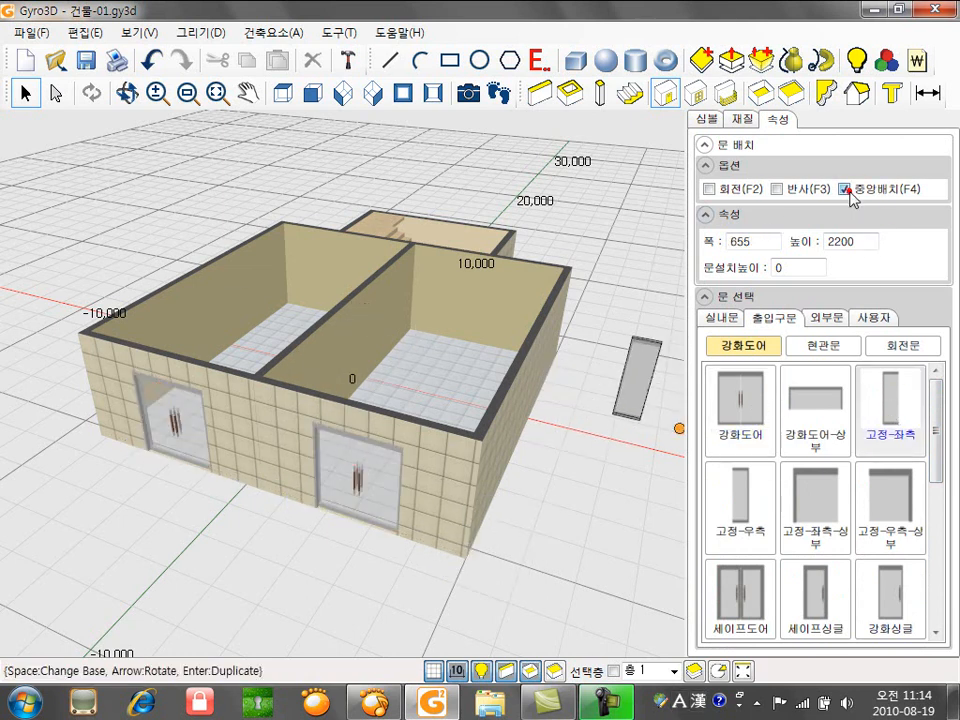
pyautogui.write('1000')
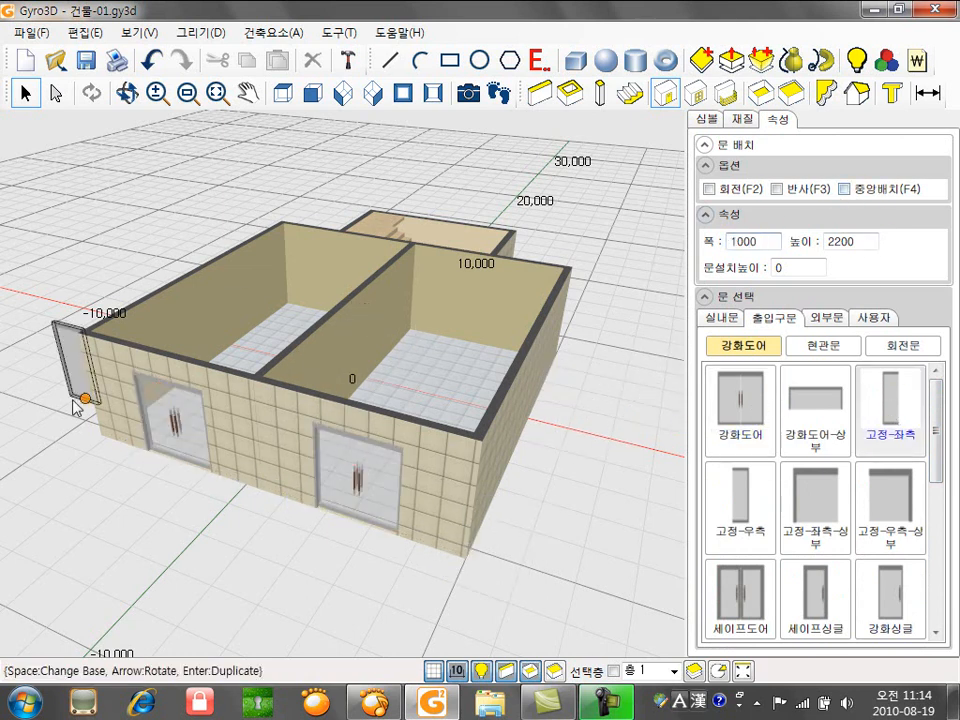
pyautogui.click(728, 506)
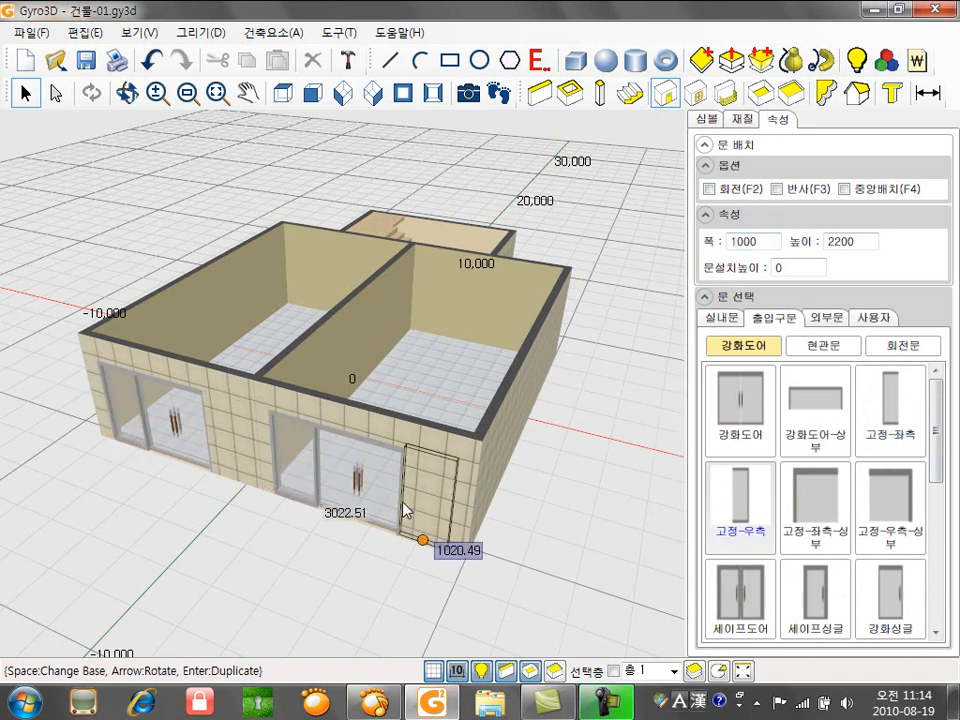
pyautogui.click(220, 484)
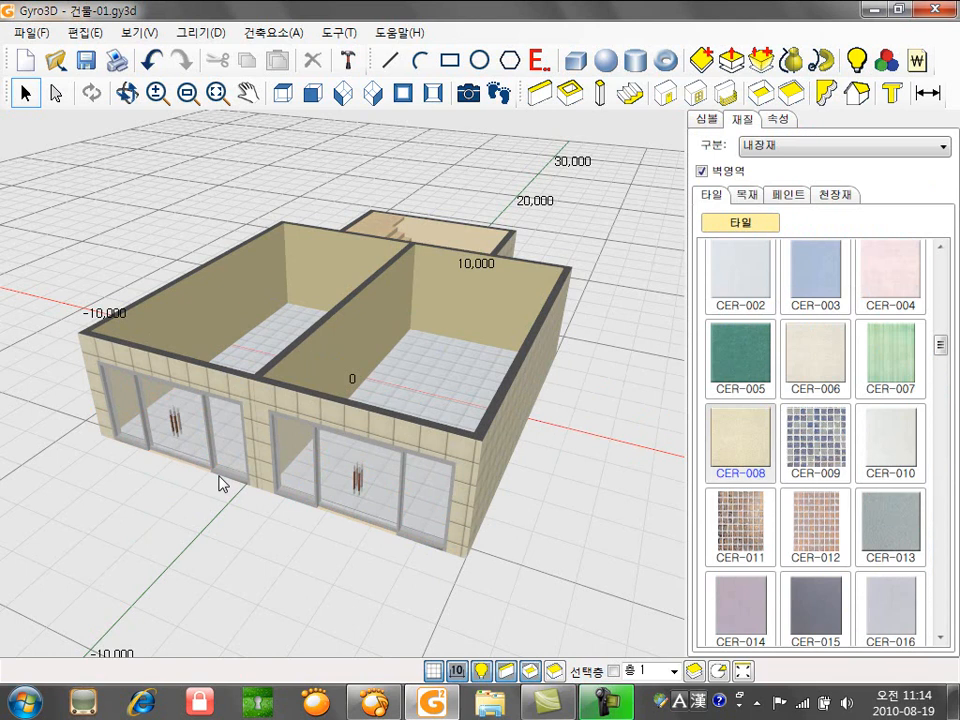
# - Add the 걸레받이 baseboard 111-022, width 100 and thickness 10, around both large rooms, excluding windows and doors
pyautogui.moveTo(300, 418)
pyautogui.mouseDown(button='middle')
pyautogui.moveTo(297, 434)
pyautogui.moveTo(284, 428)
pyautogui.mouseUp(button='middle')
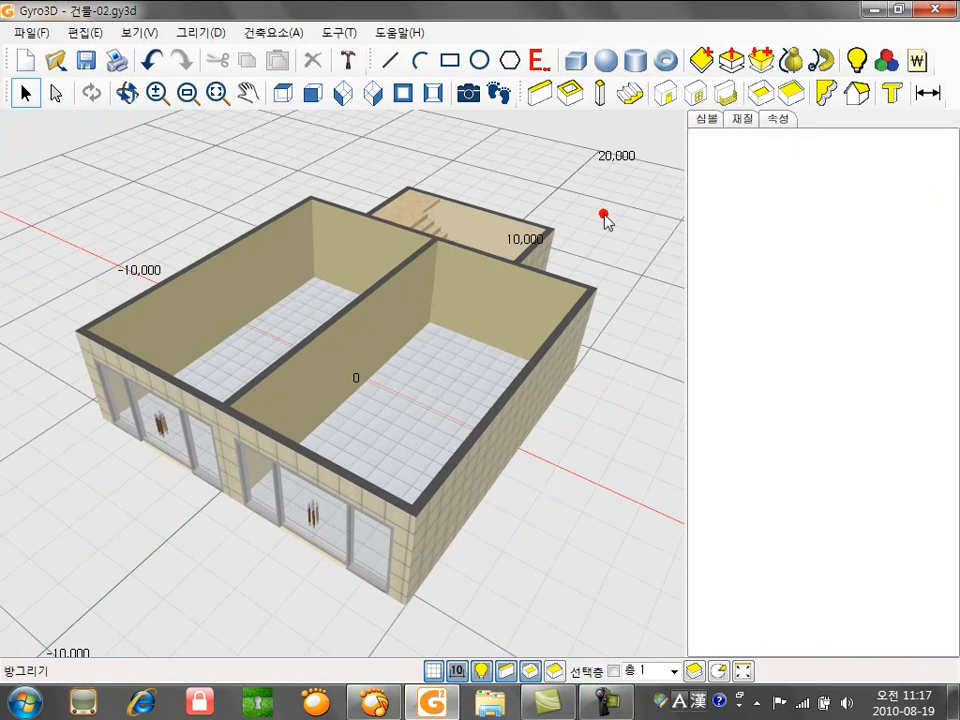
pyautogui.click(825, 93)
pyautogui.click(738, 443)
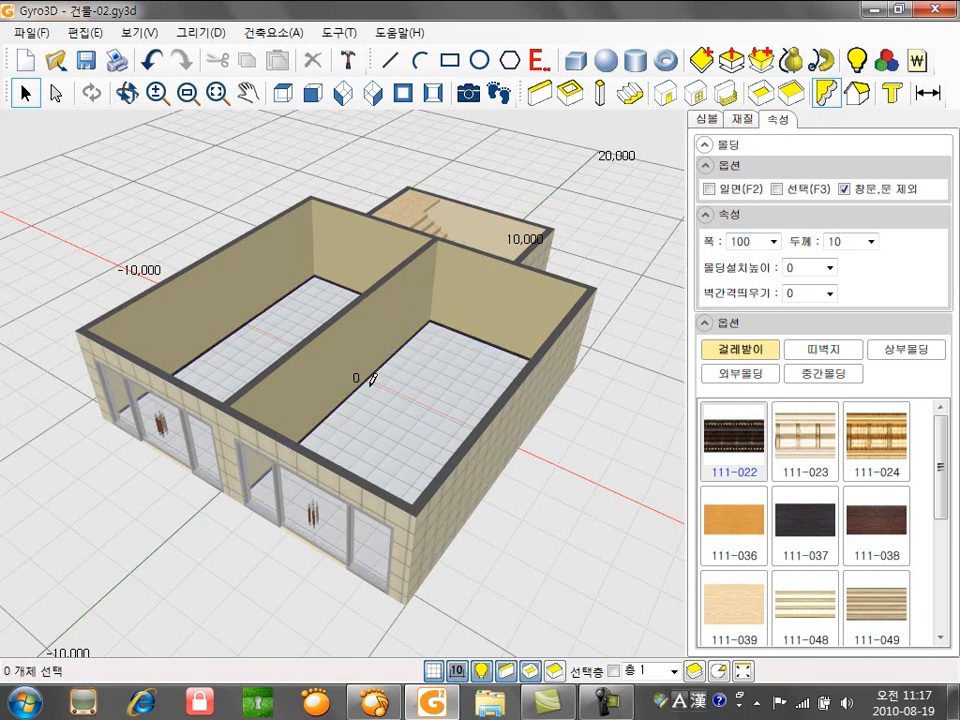
pyautogui.press('Escape')
# - Add a floor border of 111-022 molding, width 10 and thickness 300, around both large rooms with 창문,문 제외 off
pyautogui.scroll(3, 325, 360)
pyautogui.scroll(2, 314, 360)
pyautogui.scroll(-5, 315, 378)
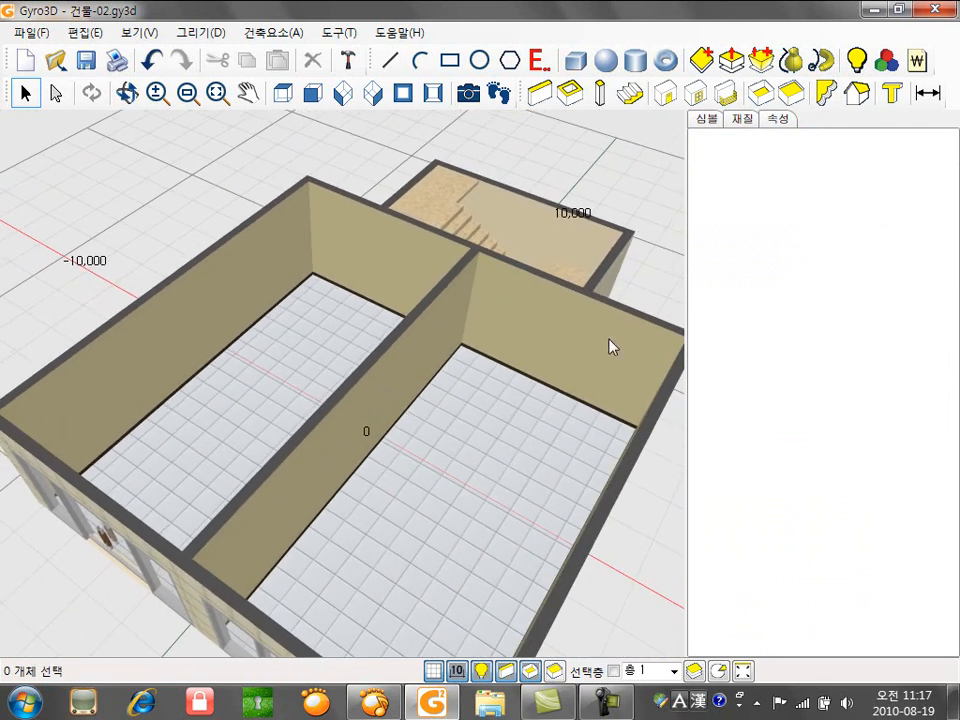
pyautogui.click(822, 92)
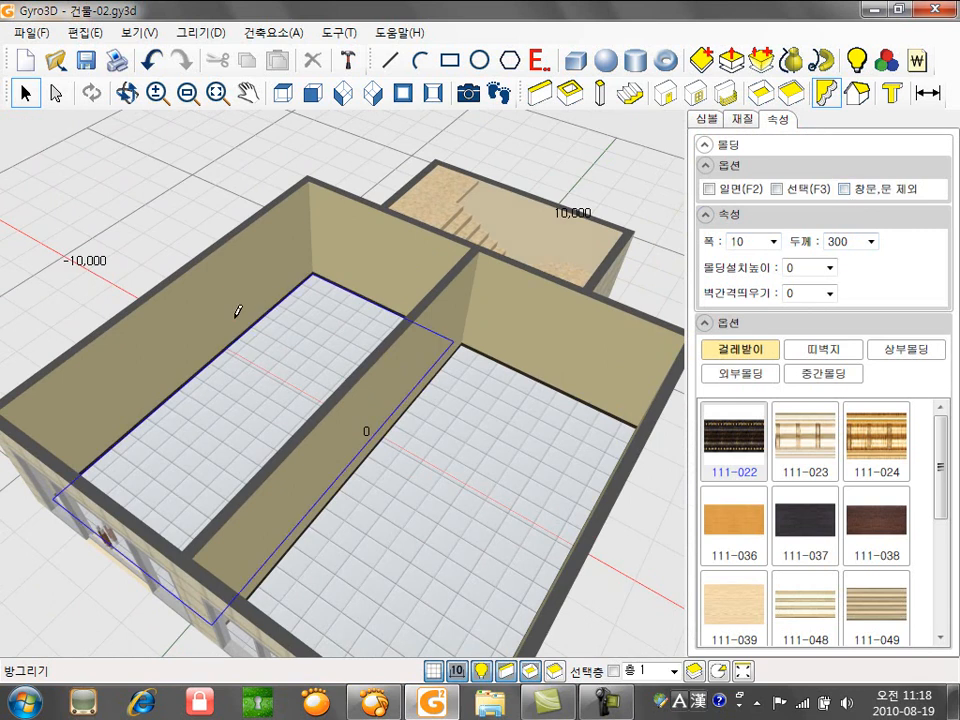
pyautogui.click(227, 375)
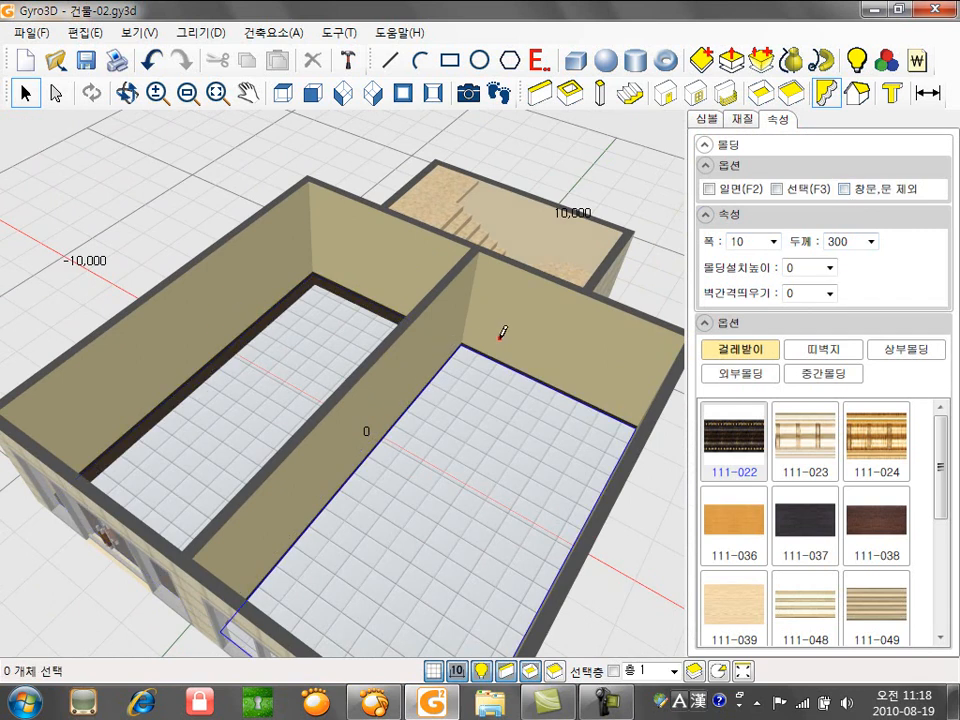
pyautogui.click(459, 423)
pyautogui.press('Escape')
# - Apply the tile CER-030 to the floor borders of both large rooms
pyautogui.moveTo(428, 501); pyautogui.dragTo(650, 485, button='middle')
pyautogui.moveTo(330, 355); pyautogui.dragTo(408, 392, button='middle')
pyautogui.scroll(2, 407, 388)
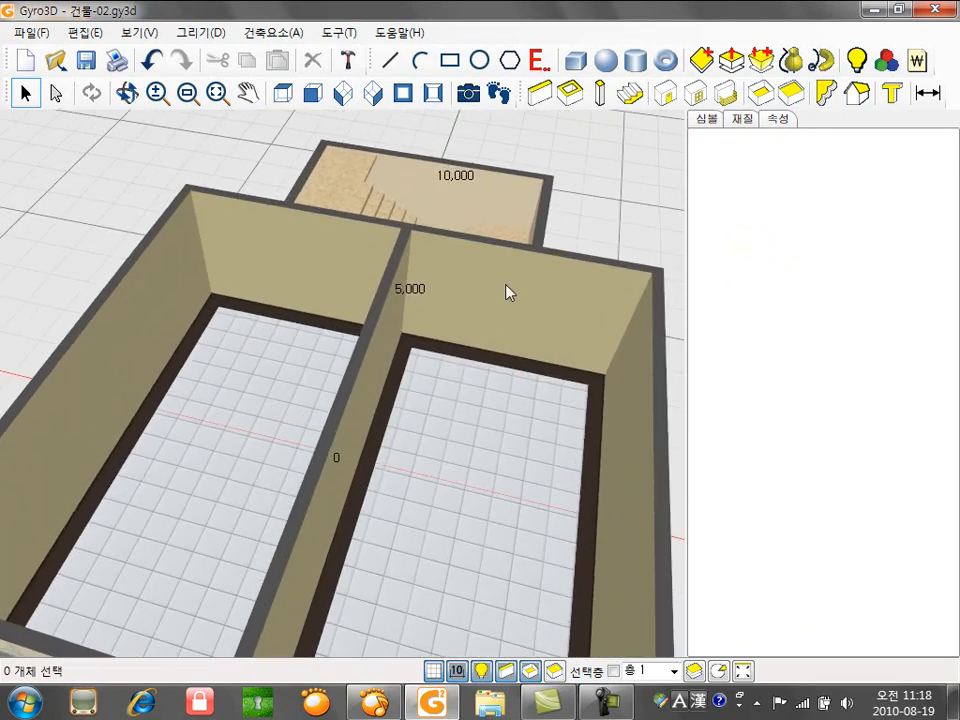
pyautogui.click(744, 121)
pyautogui.click(812, 562)
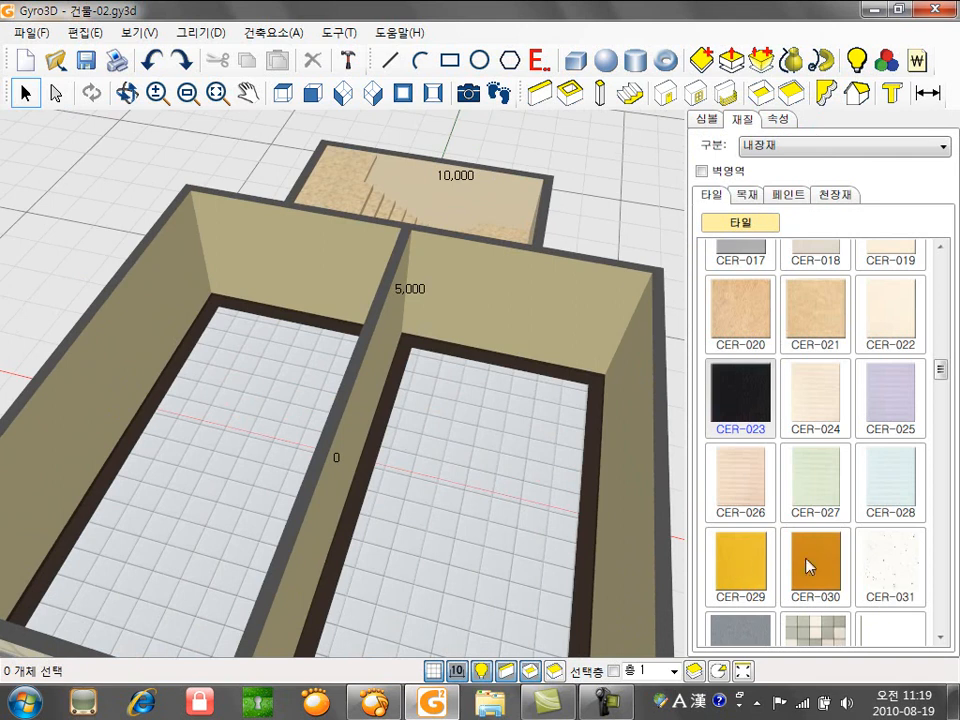
pyautogui.click(203, 323)
# - Add the 상부몰딩 upper molding 111-002 around both large rooms with a changed installation height
pyautogui.moveTo(495, 461); pyautogui.dragTo(422, 414, button='middle')
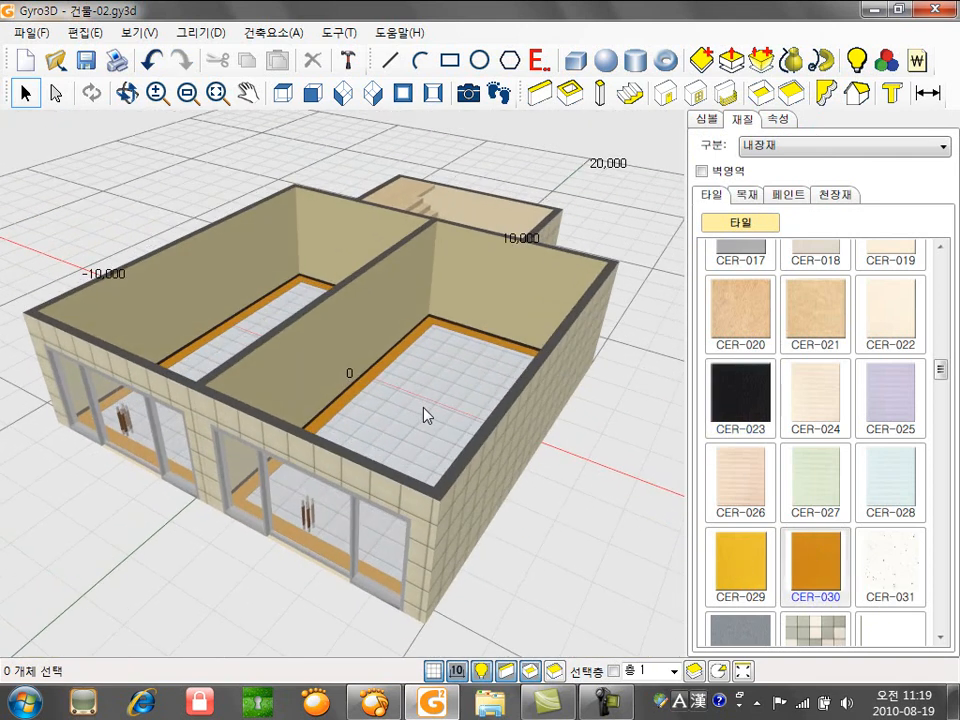
pyautogui.scroll(4, 351, 414)
pyautogui.moveTo(367, 345); pyautogui.dragTo(367, 374, button='middle')
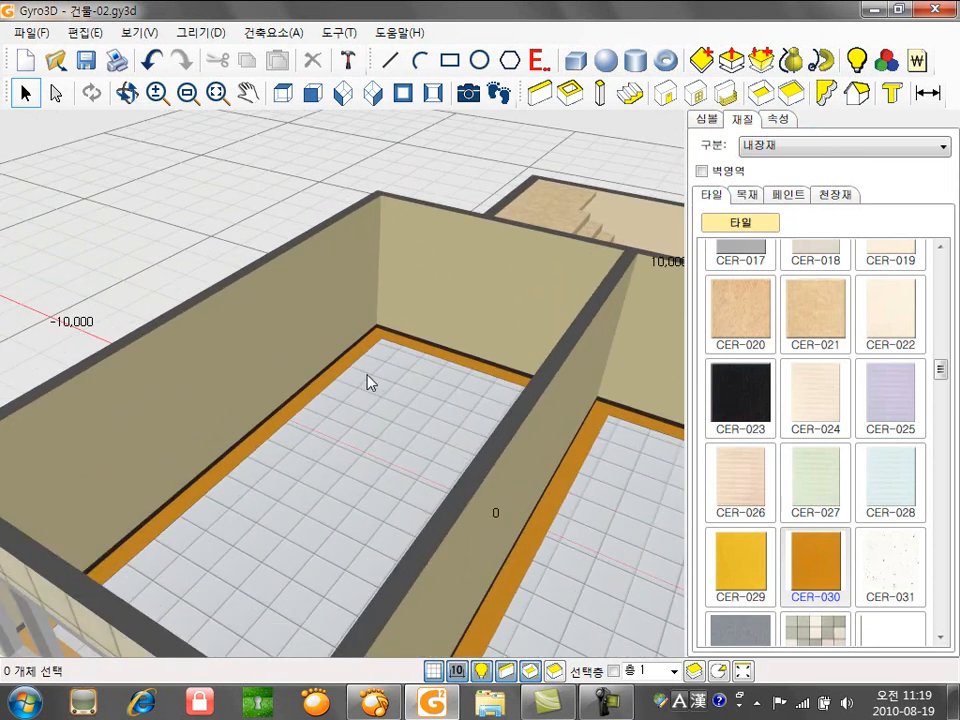
pyautogui.click(826, 95)
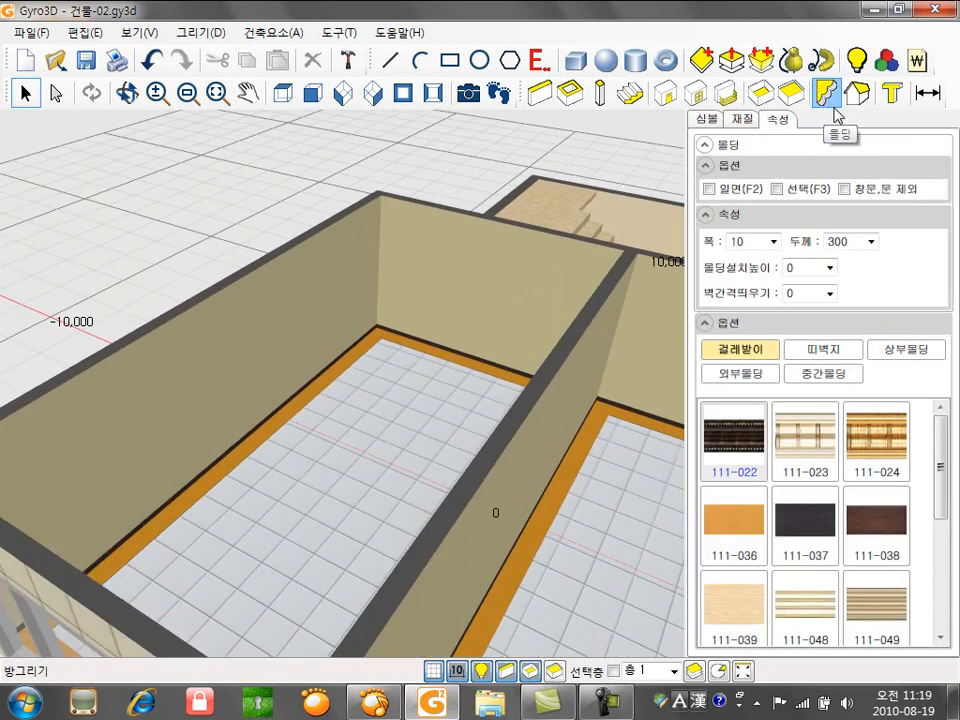
pyautogui.click(905, 355)
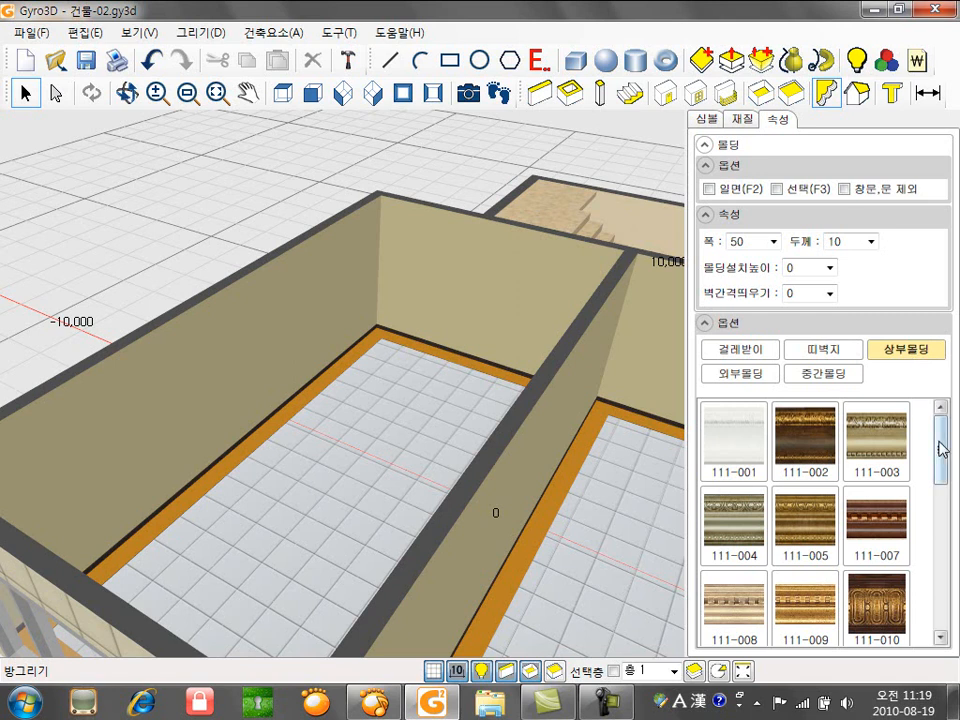
pyautogui.click(812, 449)
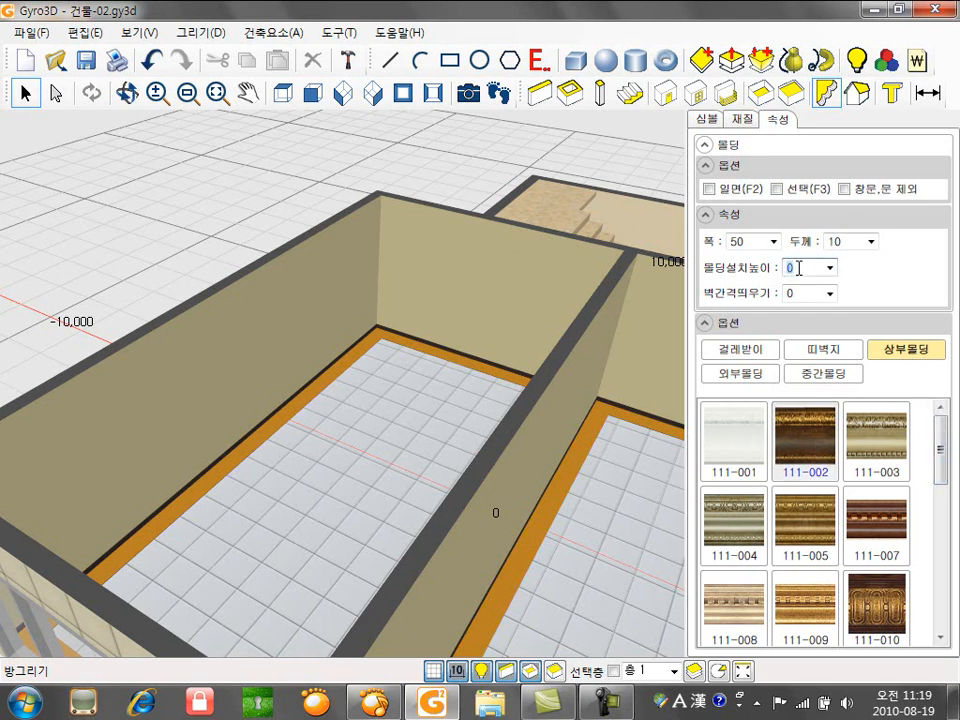
pyautogui.press('Return')
pyautogui.write('80')
pyautogui.click(314, 308)
pyautogui.moveTo(558, 333); pyautogui.dragTo(474, 380, button='middle')
pyautogui.click(440, 321)
pyautogui.press('Escape')
# - Show the ceilings and inspect the interior of a large room in a camera view
pyautogui.scroll(-4, 465, 332)
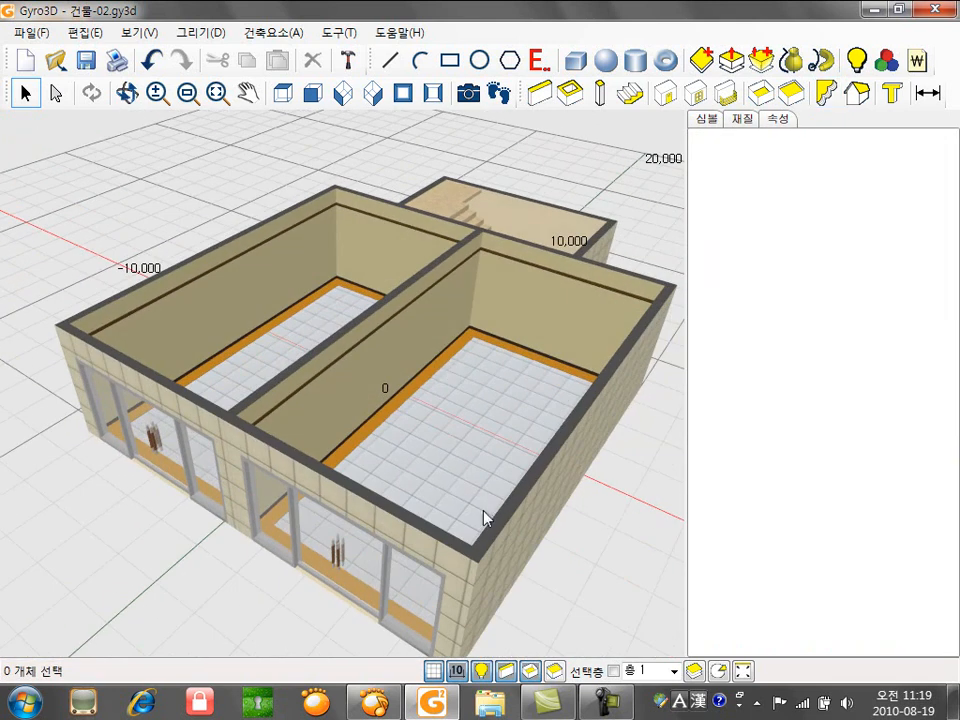
pyautogui.click(557, 671)
pyautogui.click(283, 95)
pyautogui.scroll(-7, 318, 345)
pyautogui.moveTo(317, 352); pyautogui.dragTo(325, 275, button='middle')
pyautogui.scroll(1, 325, 275)
pyautogui.click(468, 95)
pyautogui.moveTo(321, 525); pyautogui.dragTo(337, 403)
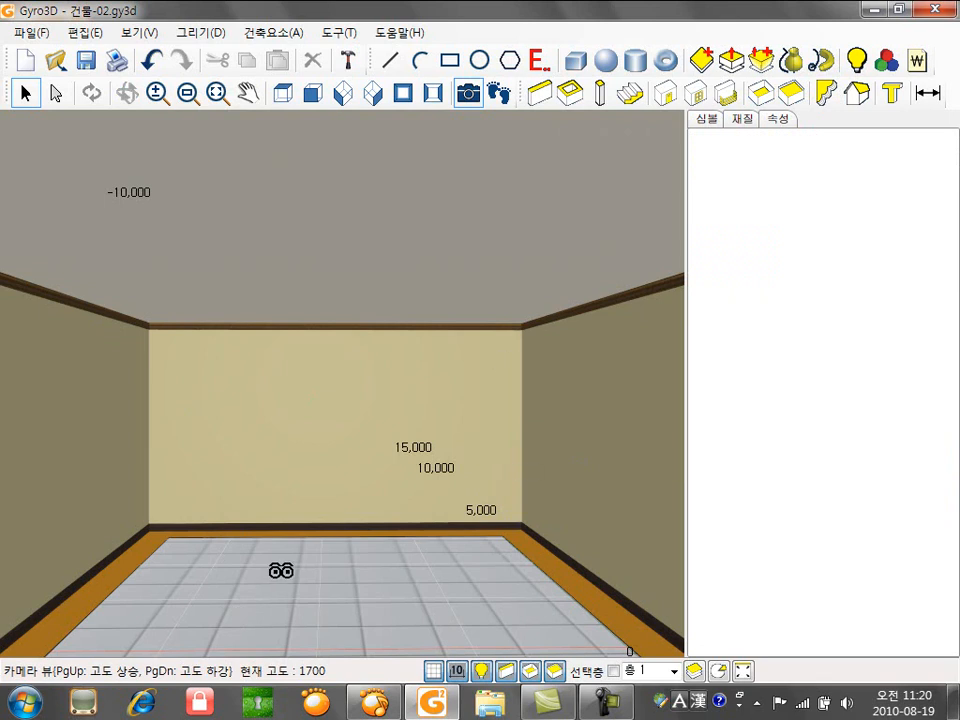
pyautogui.press('Escape')
# - Return to the angled overview and apply the 불연천정재 ceiling material 택스(1200x600) to both large rooms' ceilings
pyautogui.click(376, 95)
pyautogui.scroll(-2, 357, 336)
pyautogui.moveTo(334, 343); pyautogui.dragTo(315, 343, button='middle')
pyautogui.scroll(3, 318, 356)
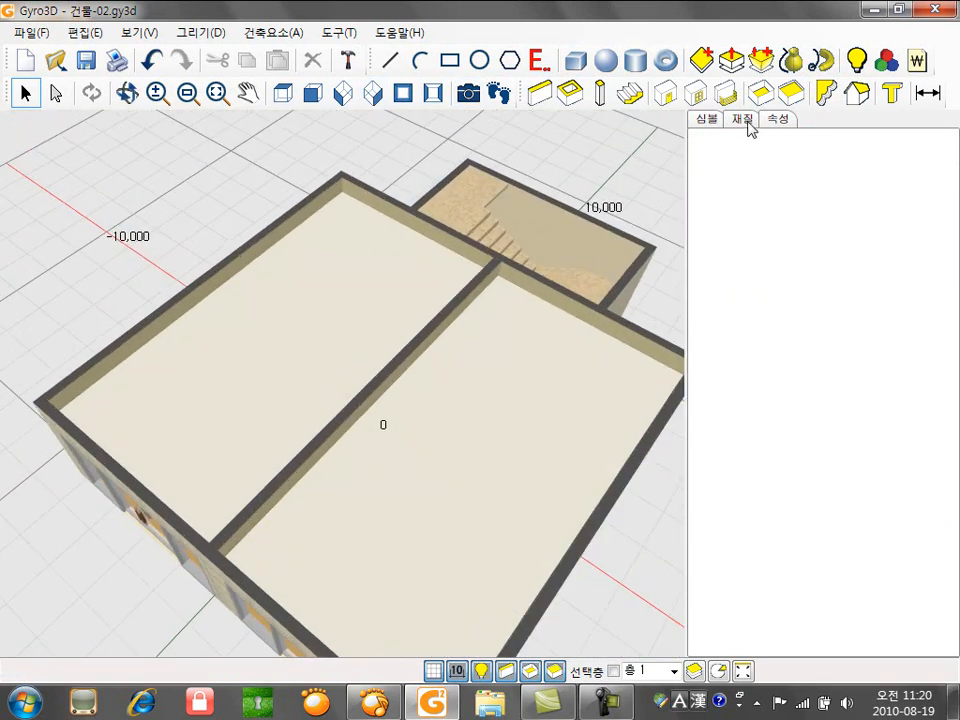
pyautogui.click(745, 120)
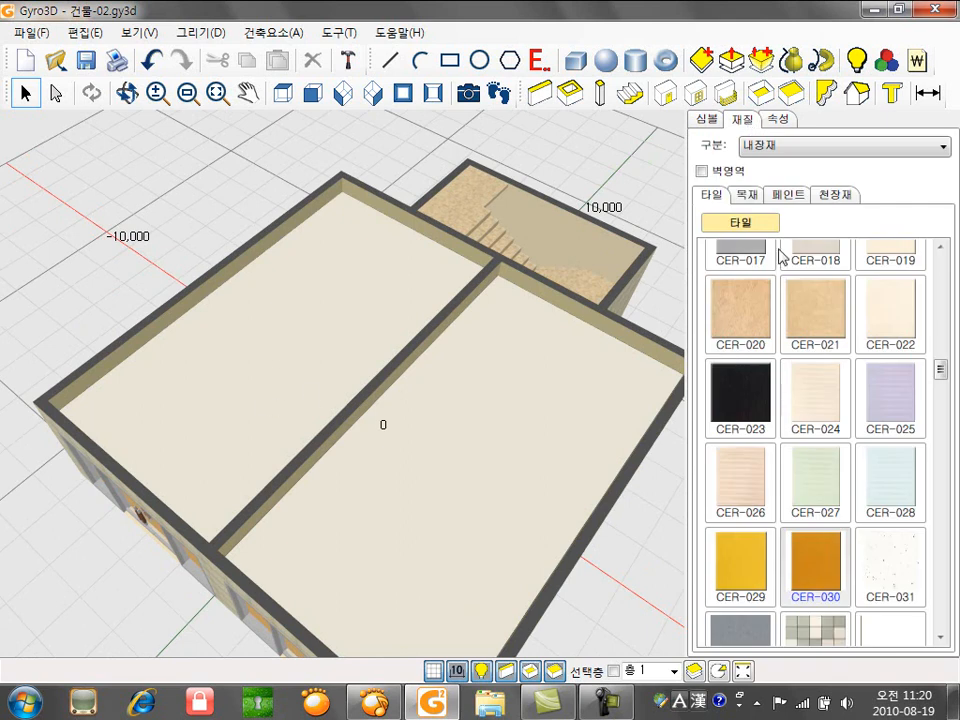
pyautogui.click(837, 194)
pyautogui.click(822, 285)
pyautogui.click(257, 336)
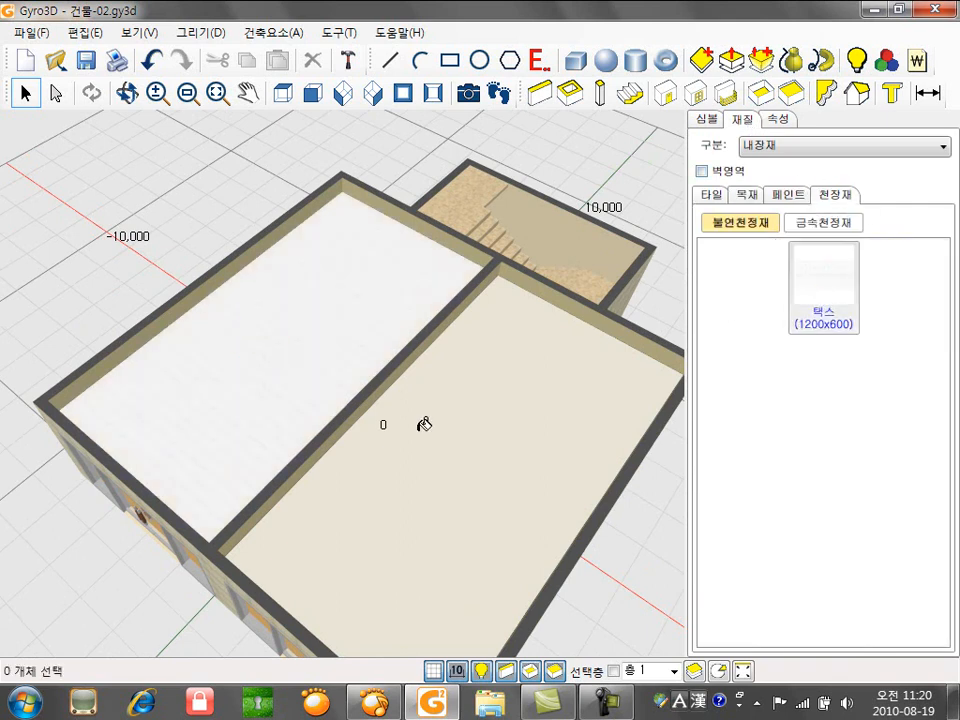
pyautogui.click(392, 396)
# - Set the ceiling texture's real size to 1200 by 600 with 90 rotation, and copy the material to the other ceiling
pyautogui.scroll(4, 274, 360)
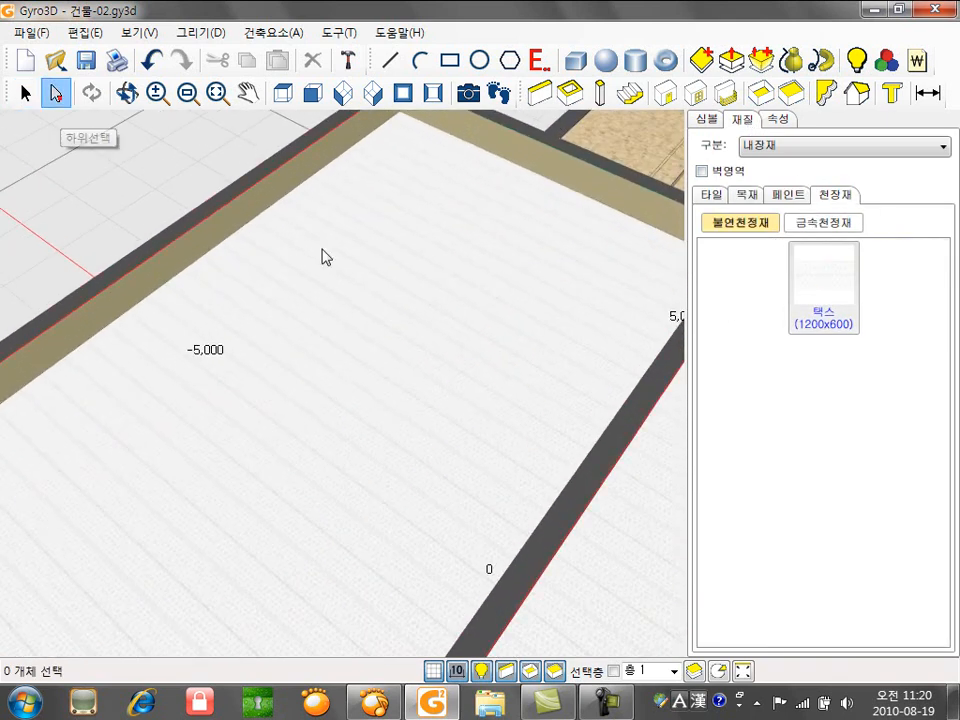
pyautogui.click(399, 288)
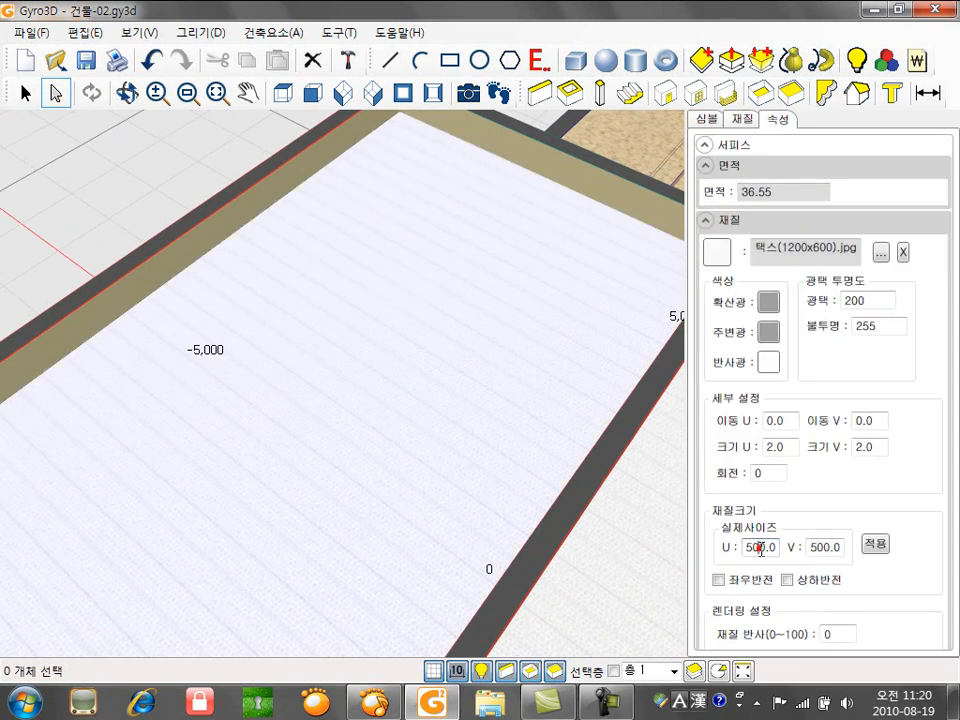
pyautogui.write('00')
pyautogui.click(879, 545)
pyautogui.write('90')
pyautogui.scroll(-1, 380, 367)
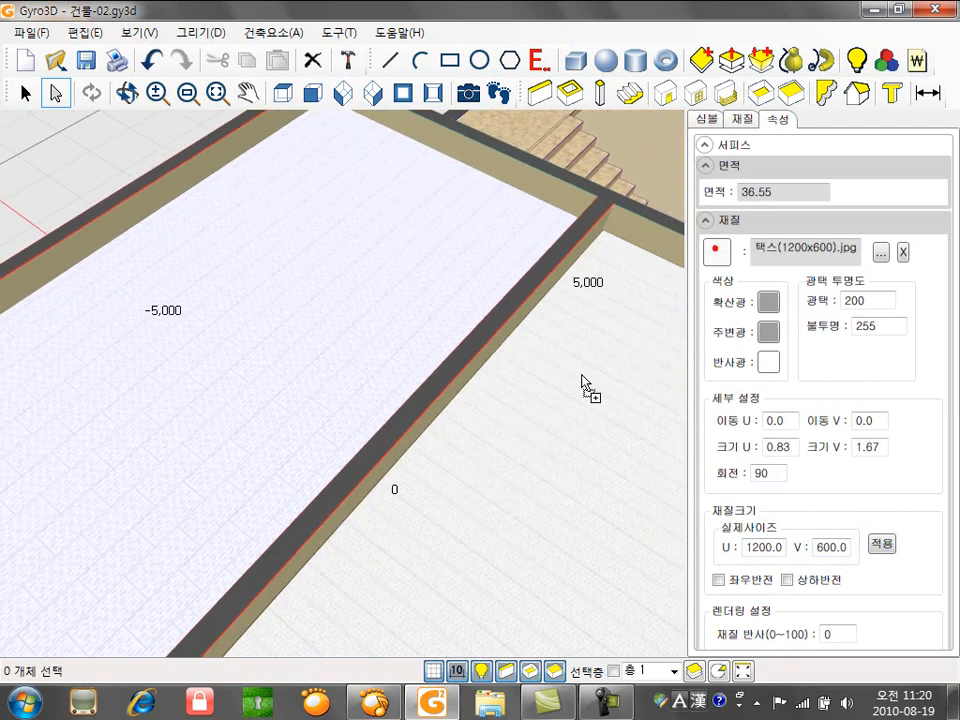
pyautogui.click(25, 93)
pyautogui.click(68, 146)
# - Hide the ceilings so the interiors of both large rooms can be worked on
pyautogui.scroll(-5, 274, 342)
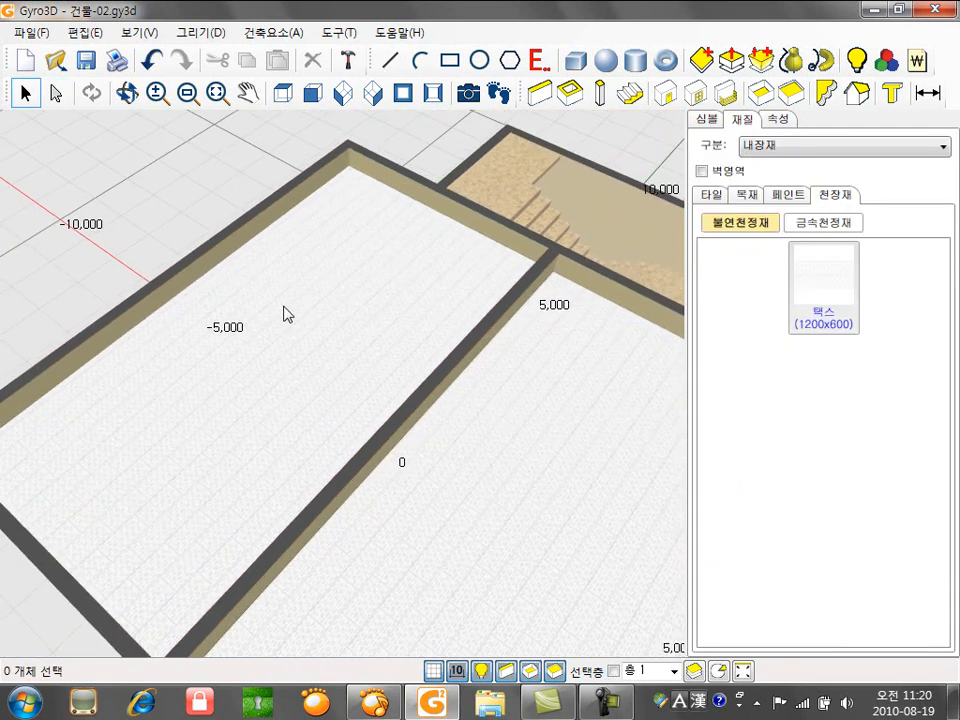
pyautogui.moveTo(274, 342); pyautogui.dragTo(276, 285, button='middle')
pyautogui.click(553, 670)
pyautogui.scroll(-1, 360, 392)
pyautogui.moveTo(360, 392)
pyautogui.mouseDown(button='middle')
pyautogui.moveTo(377, 375)
pyautogui.moveTo(369, 411)
pyautogui.moveTo(351, 391)
pyautogui.mouseUp(button='middle')
pyautogui.scroll(2, 351, 391)
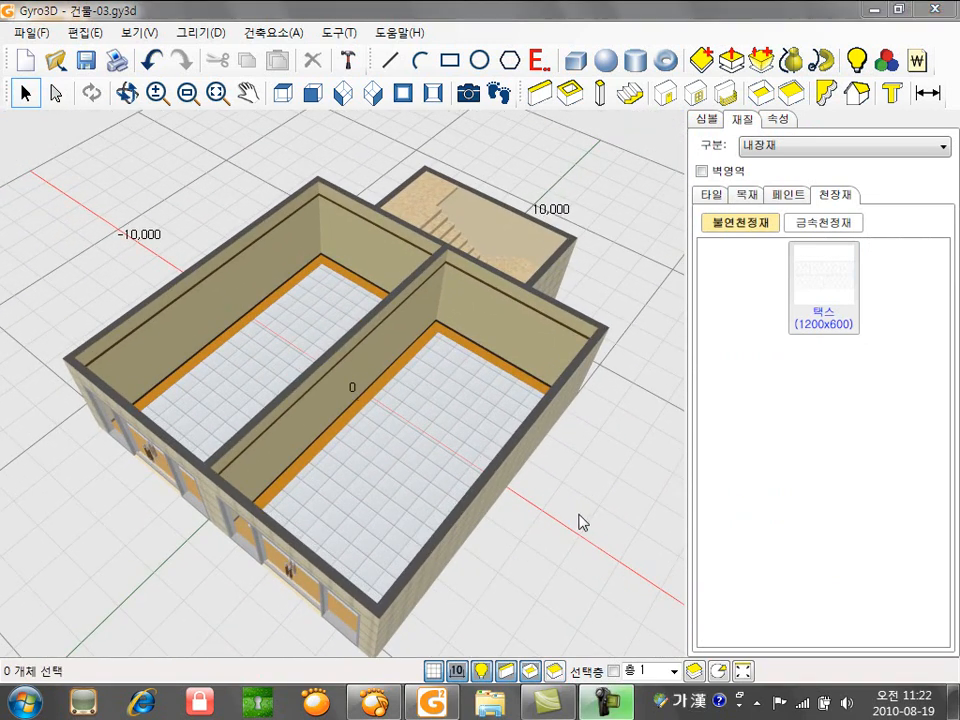
# - Open the symbol library and bring up its list of furniture and object categories
pyautogui.click(580, 518)
pyautogui.scroll(3, 364, 407)
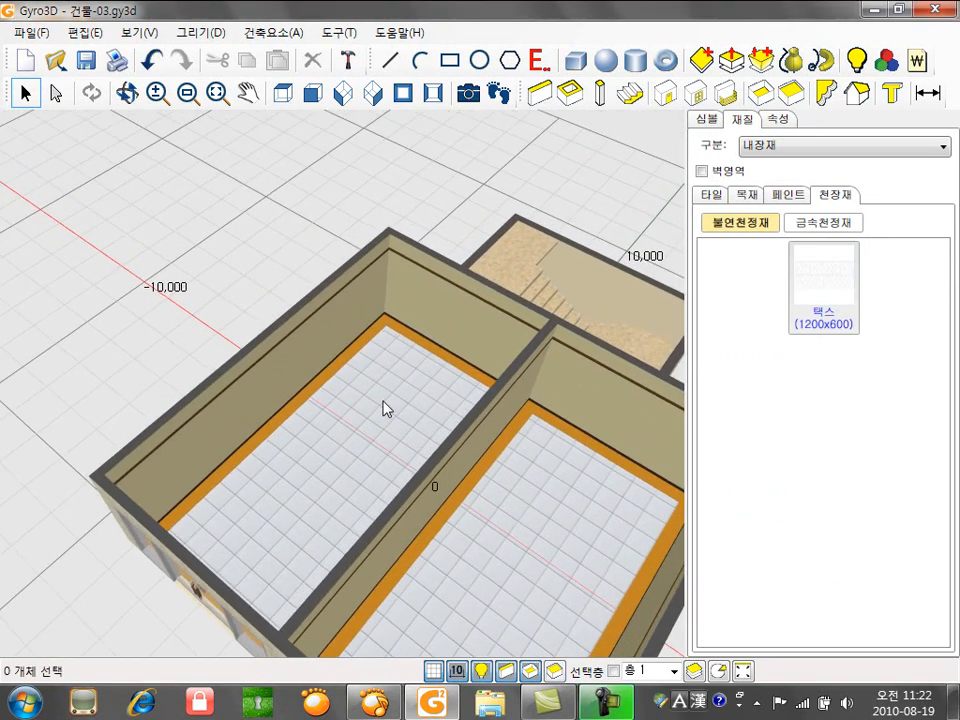
pyautogui.scroll(2, 383, 401)
pyautogui.moveTo(383, 401); pyautogui.dragTo(347, 400, button='middle')
pyautogui.click(705, 120)
pyautogui.click(794, 150)
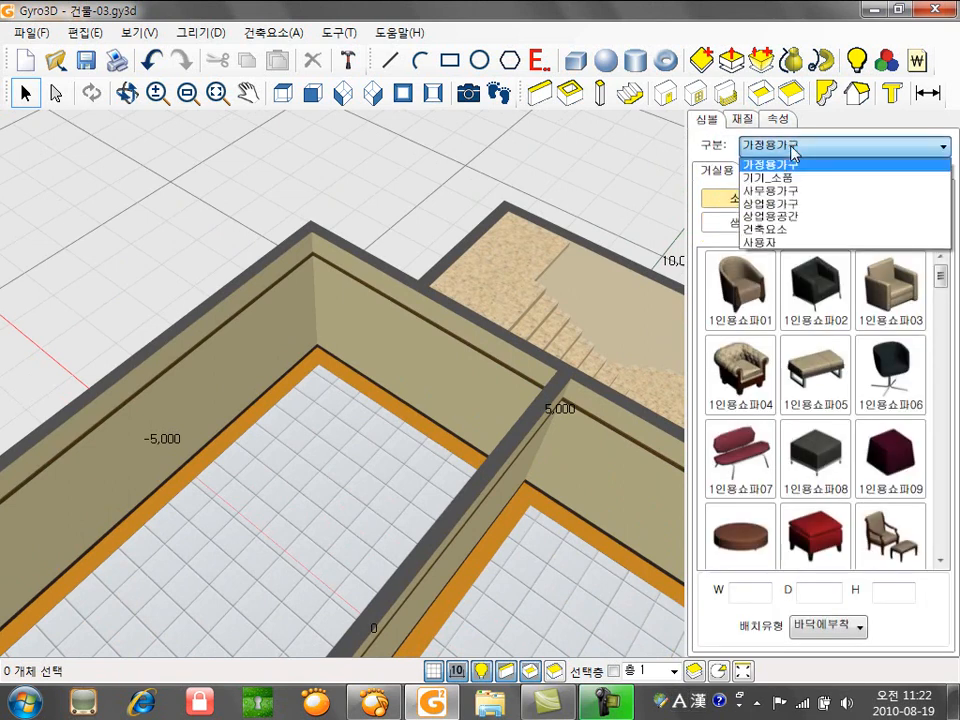
# - Place the 아트월08 art wall from the commercial interior furniture, 4300 wide, against the rear wall of the outer shop room
pyautogui.click(799, 204)
pyautogui.click(791, 168)
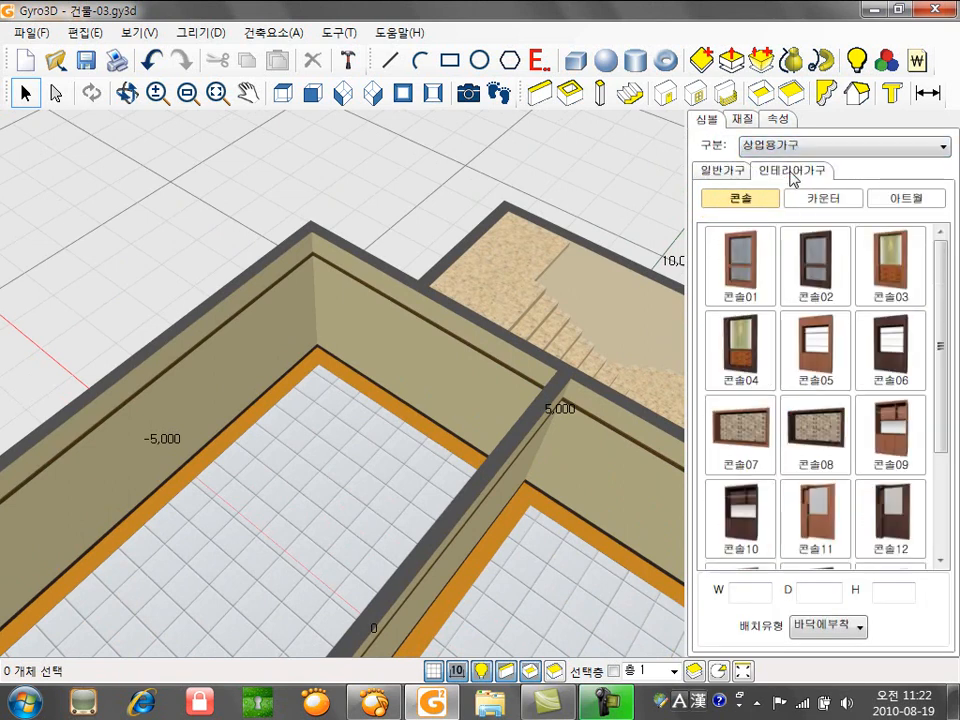
pyautogui.click(903, 199)
pyautogui.moveTo(943, 289); pyautogui.dragTo(945, 328)
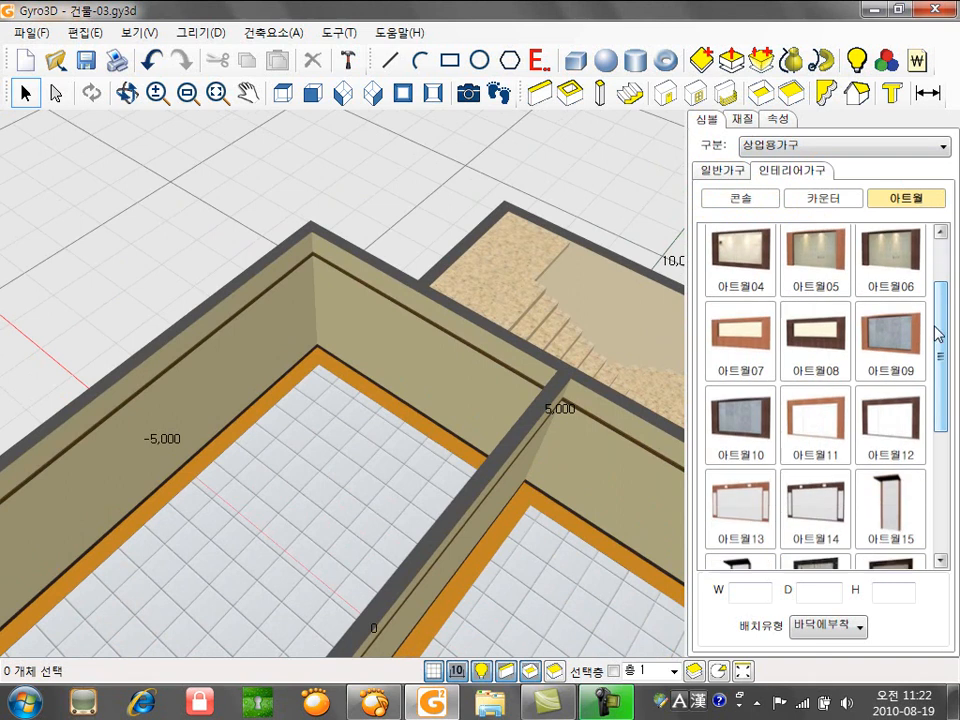
pyautogui.click(828, 343)
pyautogui.doubleClick(752, 592)
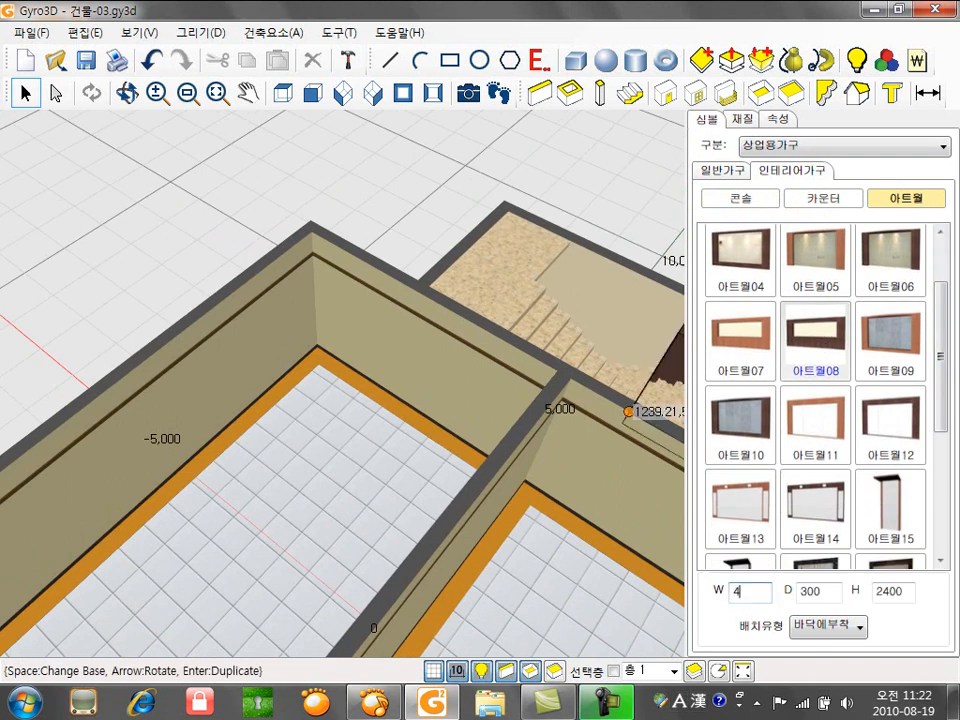
pyautogui.click(318, 298)
# - Shift the art wall along the X axis so it fits between the room's side walls
pyautogui.moveTo(284, 387); pyautogui.dragTo(373, 387, button='middle')
pyautogui.scroll(3, 370, 390)
pyautogui.click(260, 359)
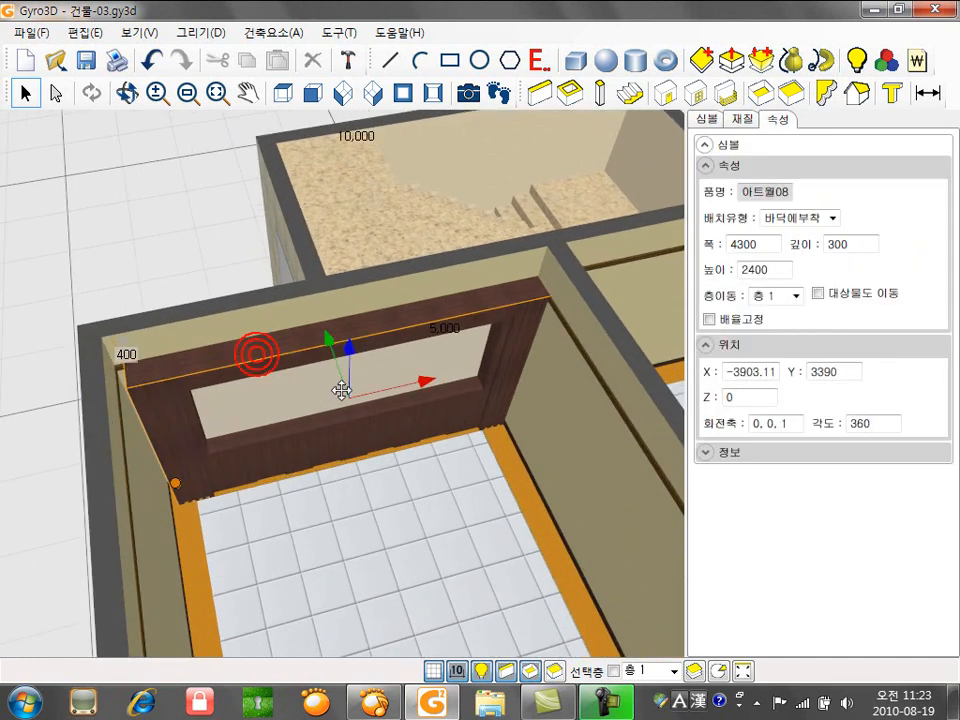
pyautogui.moveTo(411, 384); pyautogui.dragTo(402, 386)
pyautogui.moveTo(390, 392); pyautogui.dragTo(362, 338, button='middle')
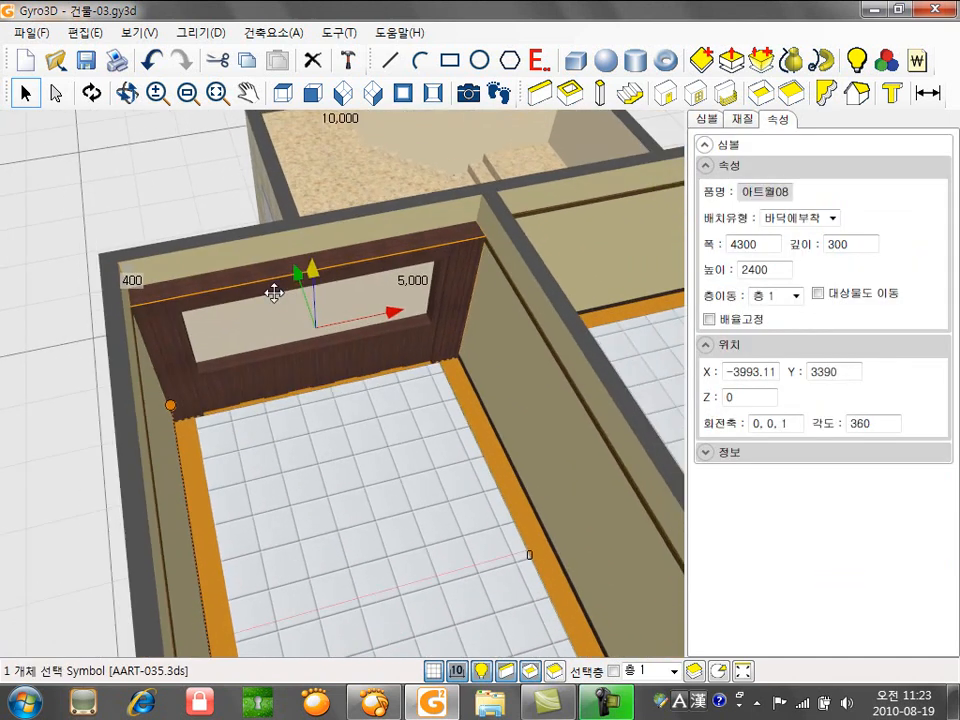
pyautogui.scroll(-1, 360, 345)
pyautogui.click(341, 488)
# - Place the 카운터13 counter in front of the art wall, rotated so its front faces the shop entrance
pyautogui.moveTo(341, 488); pyautogui.dragTo(311, 476, button='middle')
pyautogui.scroll(1, 311, 476)
pyautogui.click(815, 199)
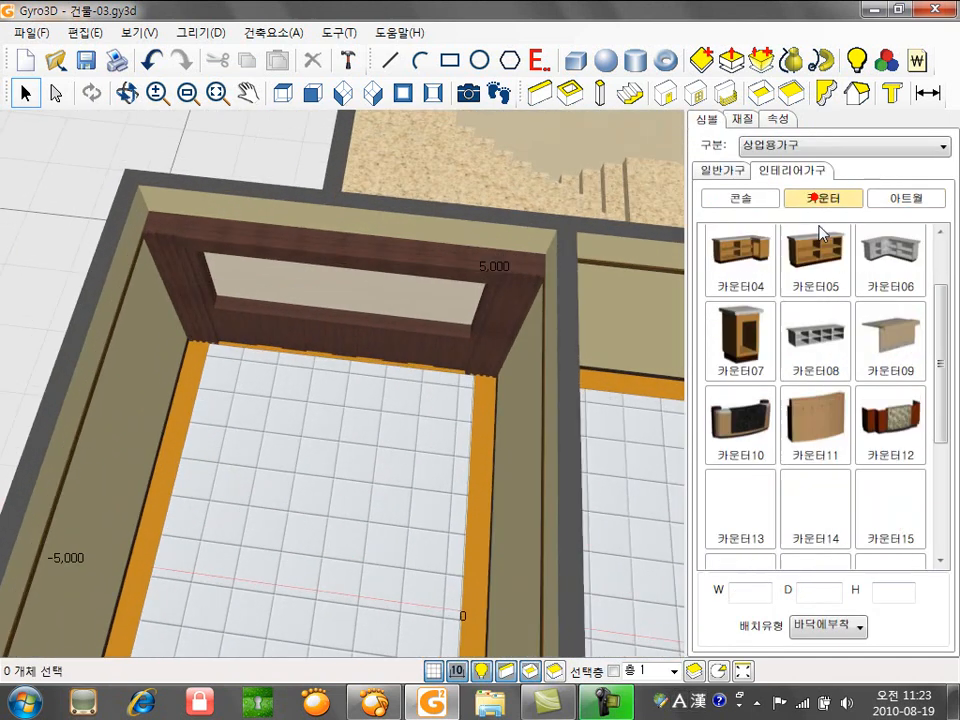
pyautogui.moveTo(950, 355); pyautogui.dragTo(943, 407)
pyautogui.click(740, 390)
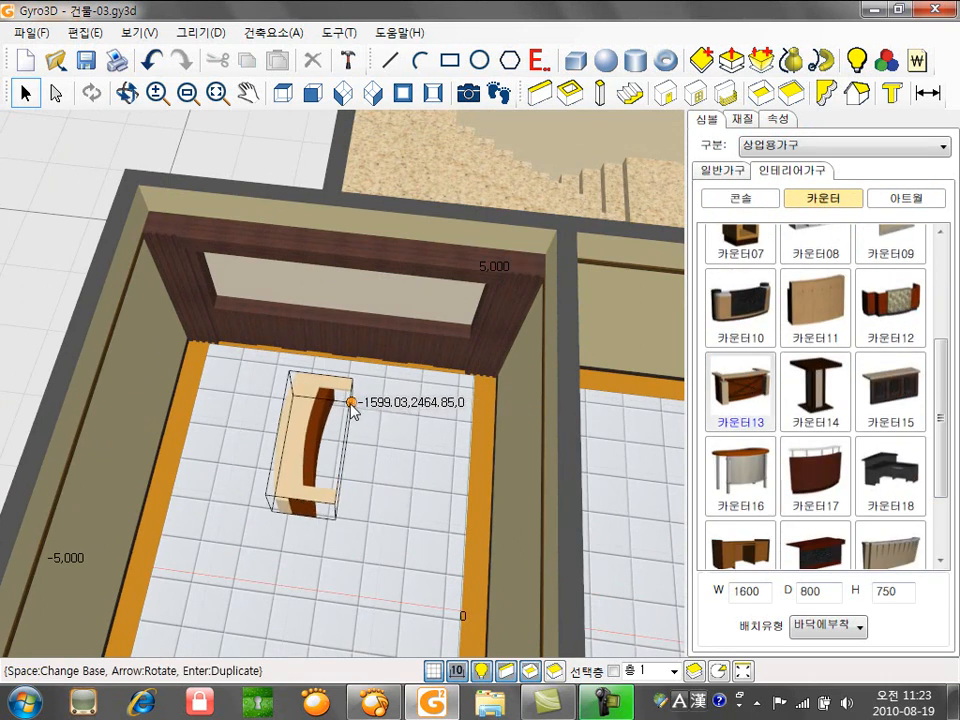
pyautogui.press('Left')
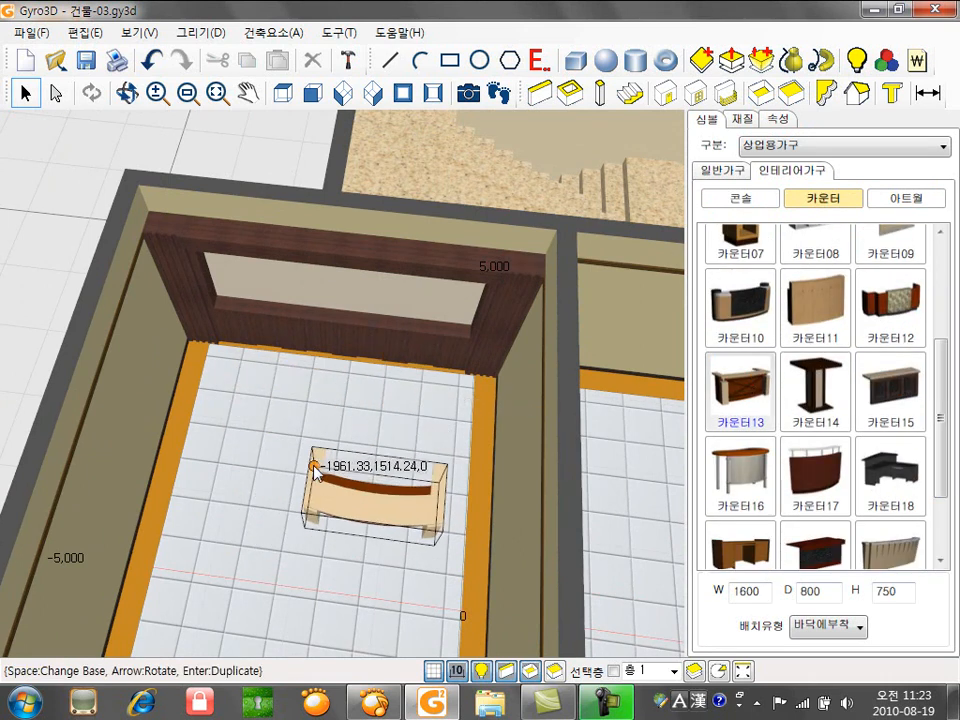
pyautogui.click(277, 402)
# - Position the counter in plan view, 1200 from the rear wall, and set its distance from the side wall
pyautogui.click(279, 93)
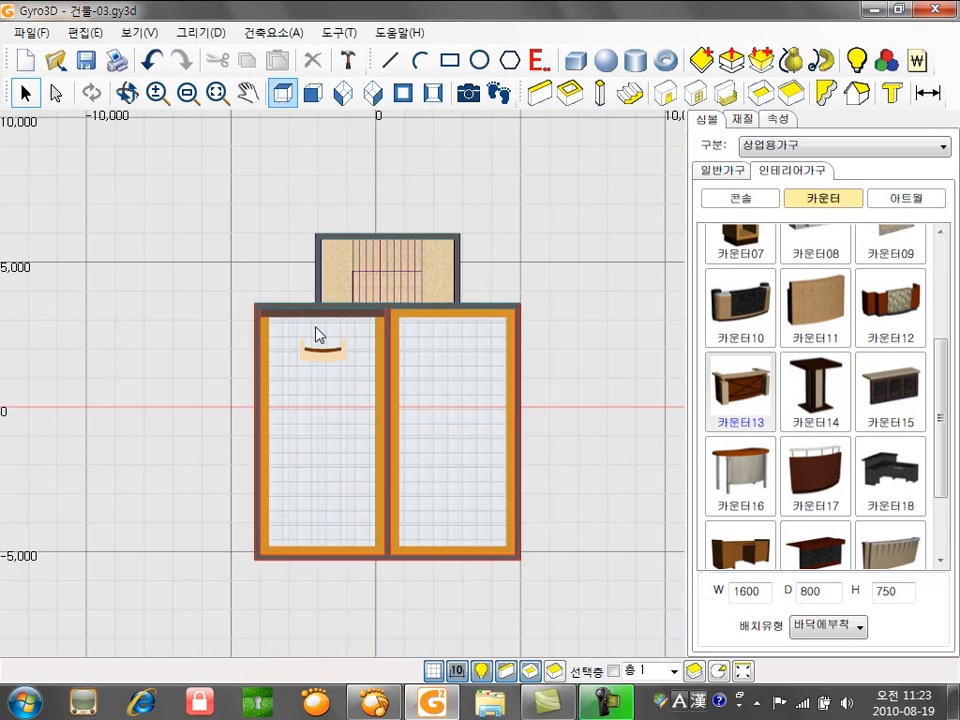
pyautogui.scroll(3, 329, 337)
pyautogui.moveTo(329, 337); pyautogui.dragTo(328, 398, button='middle')
pyautogui.scroll(3, 329, 404)
pyautogui.click(329, 485)
pyautogui.moveTo(265, 460)
pyautogui.mouseDown()
pyautogui.moveTo(269, 428)
pyautogui.moveTo(269, 455)
pyautogui.mouseUp()
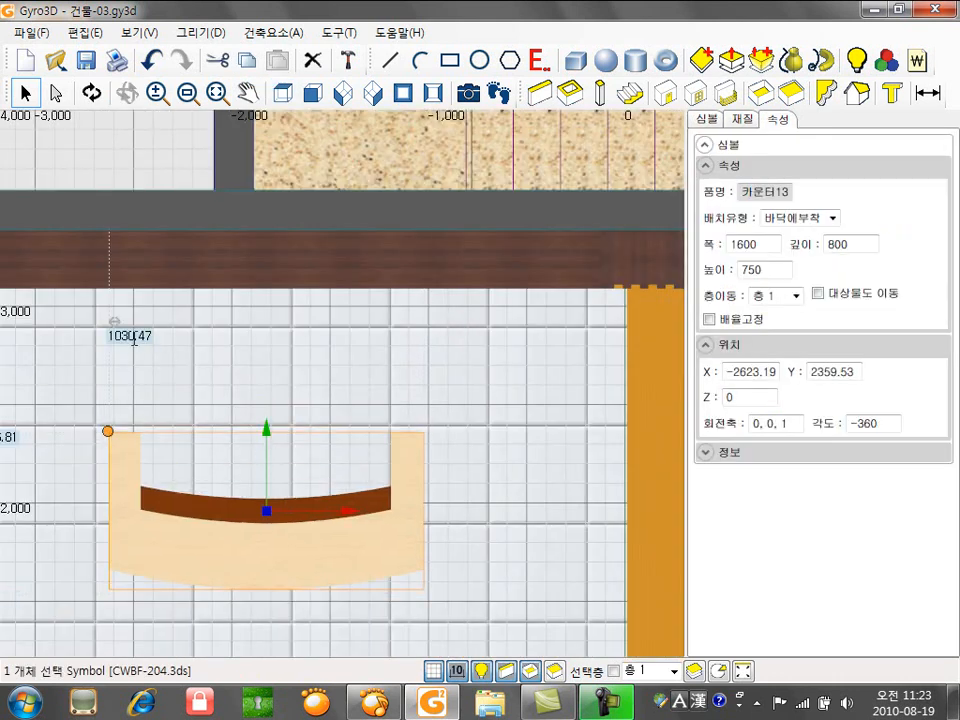
pyautogui.write('00')
pyautogui.press('Return')
pyautogui.scroll(-3, 275, 327)
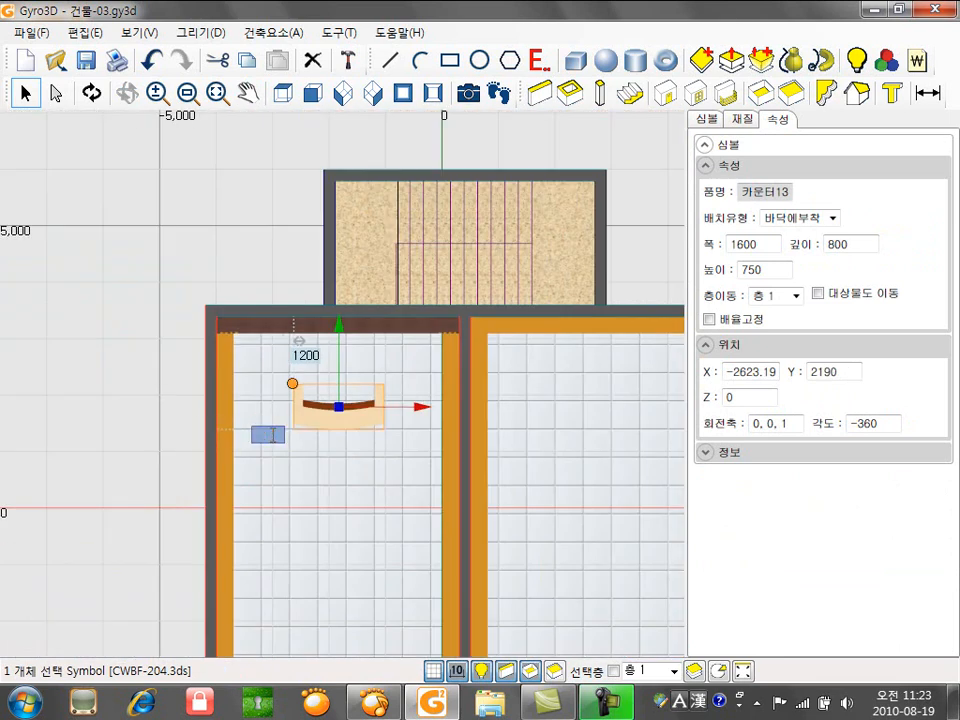
pyautogui.press('Return')
pyautogui.click(62, 394)
# - Place two 옷장02 wardrobes from the clothing store symbols side by side along the outer side wall, starting at the front corner
pyautogui.moveTo(259, 423); pyautogui.dragTo(262, 394, button='middle')
pyautogui.scroll(2, 262, 391)
pyautogui.click(374, 97)
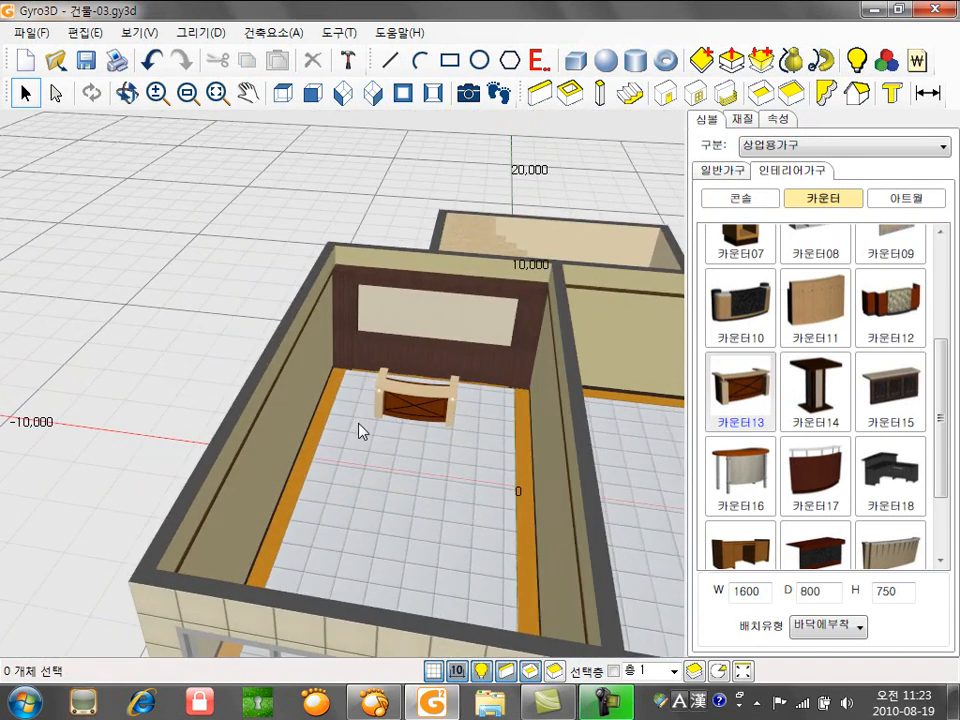
pyautogui.moveTo(342, 427); pyautogui.dragTo(383, 418, button='middle')
pyautogui.click(790, 146)
pyautogui.click(789, 205)
pyautogui.click(853, 170)
pyautogui.click(744, 223)
pyautogui.moveTo(949, 360); pyautogui.dragTo(945, 426)
pyautogui.click(722, 327)
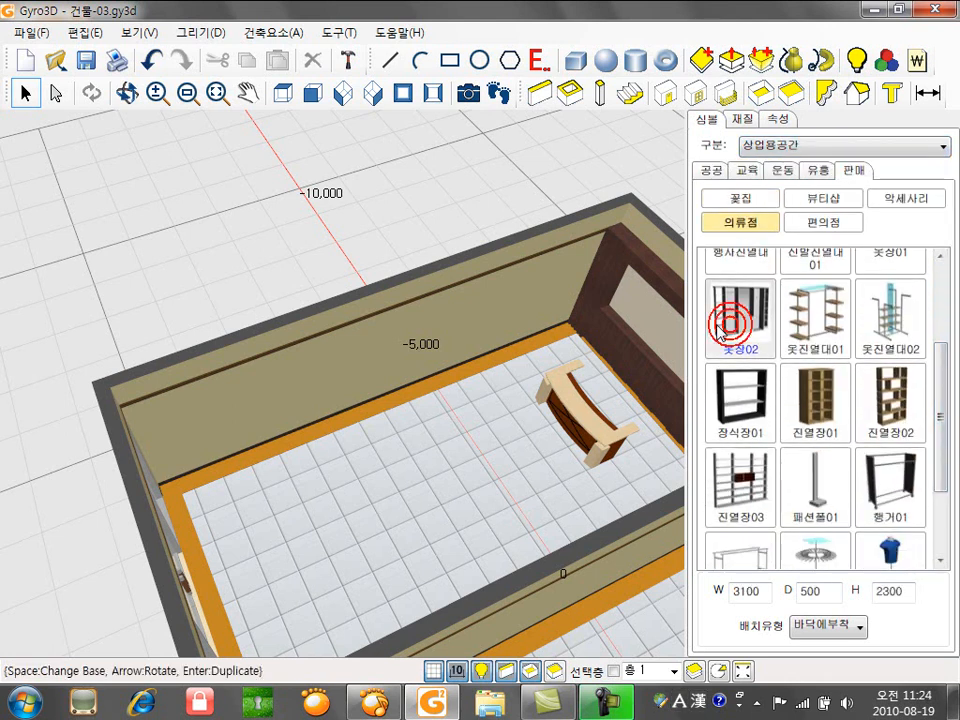
pyautogui.click(140, 442)
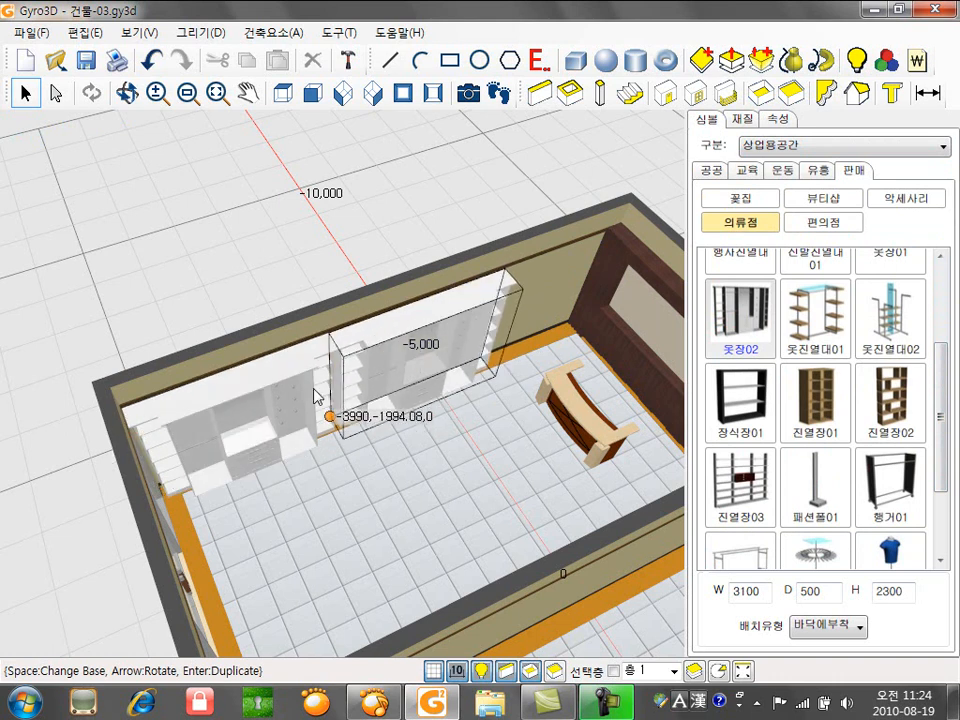
pyautogui.click(322, 400)
# - Place a 벽면걸이대01 wall rack on the outer side wall beside the wardrobes
pyautogui.moveTo(945, 388); pyautogui.dragTo(945, 257)
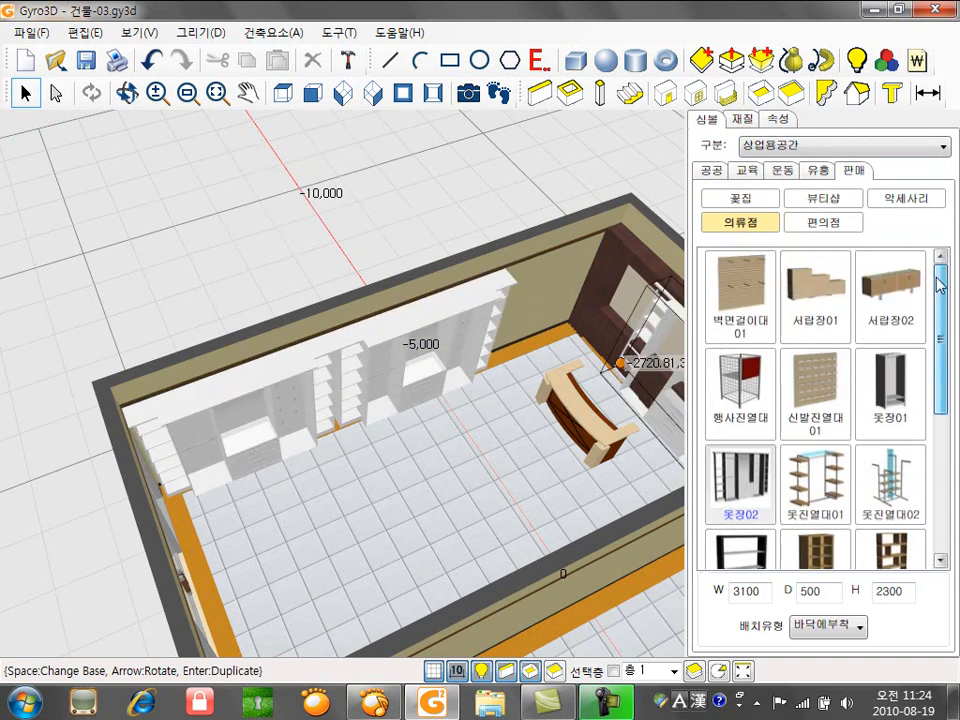
pyautogui.click(729, 287)
pyautogui.click(498, 290)
pyautogui.press('Escape')
# - Line the partition wall with two 옷장02 wardrobes from the front corner and a 신발진열대01 shoe display beside them
pyautogui.moveTo(443, 424); pyautogui.dragTo(598, 386, button='middle')
pyautogui.moveTo(447, 256); pyautogui.dragTo(458, 494, button='middle')
pyautogui.click(737, 472)
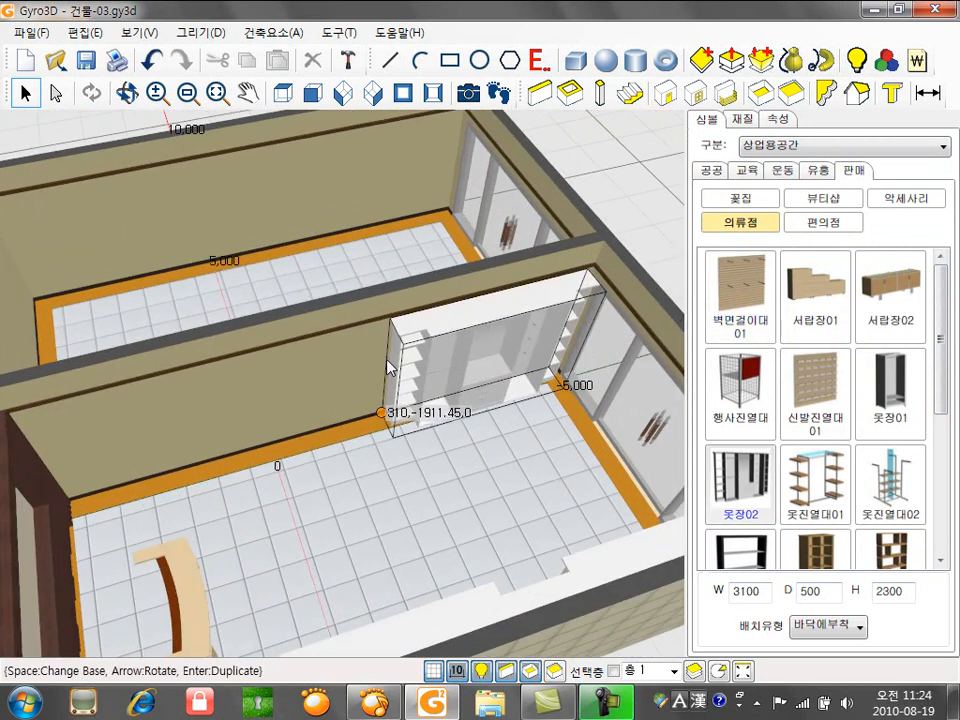
pyautogui.click(392, 358)
pyautogui.click(417, 357)
pyautogui.click(815, 390)
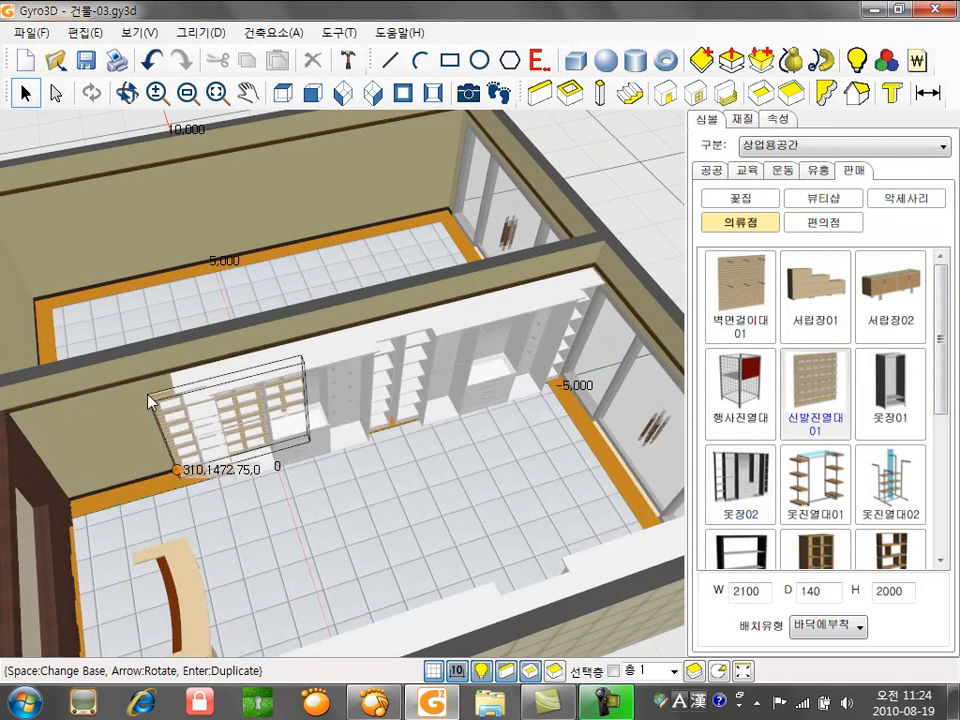
pyautogui.press('Escape')
# - Place two 마네킹03 mannequins facing outward at the two ends of the shop's glass front
pyautogui.scroll(-2, 329, 418)
pyautogui.moveTo(329, 418); pyautogui.dragTo(463, 440, button='middle')
pyautogui.click(290, 90)
pyautogui.moveTo(410, 600); pyautogui.dragTo(442, 300, button='middle')
pyautogui.scroll(2, 438, 408)
pyautogui.moveTo(436, 422); pyautogui.dragTo(424, 435, button='middle')
pyautogui.moveTo(940, 382); pyautogui.dragTo(943, 525)
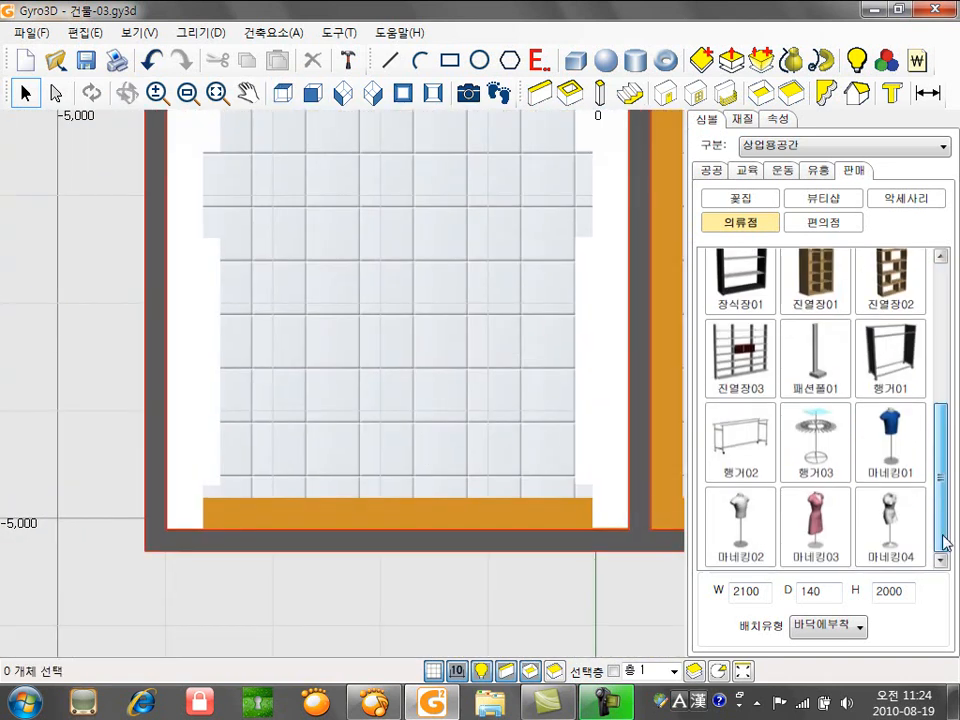
pyautogui.click(831, 540)
pyautogui.press('Left')
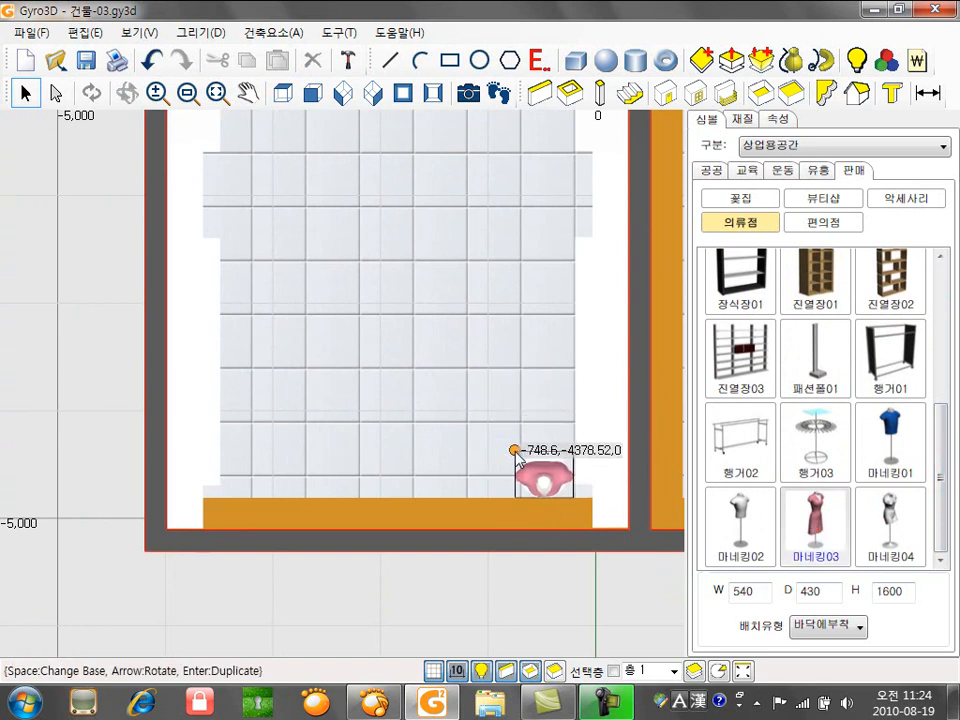
pyautogui.moveTo(610, 499); pyautogui.dragTo(324, 510)
pyautogui.click(553, 339)
pyautogui.click(435, 594)
# - Place three 행거01 hanger racks end to end in a row down the middle of the shop floor
pyautogui.scroll(-2, 449, 457)
pyautogui.click(890, 358)
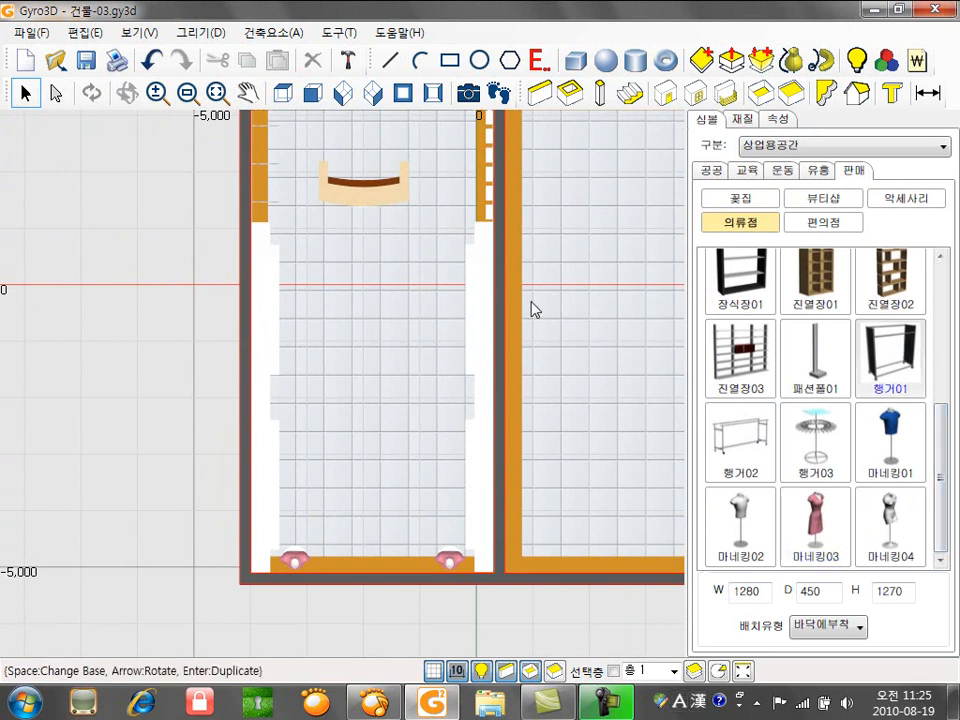
pyautogui.click(384, 254)
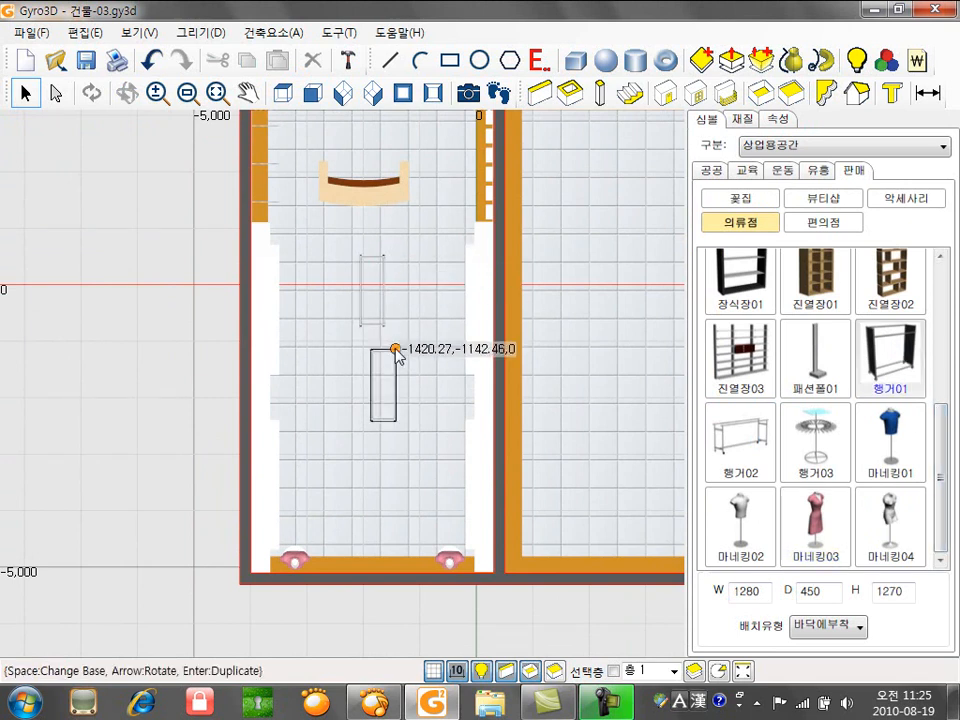
pyautogui.rightClick(402, 323)
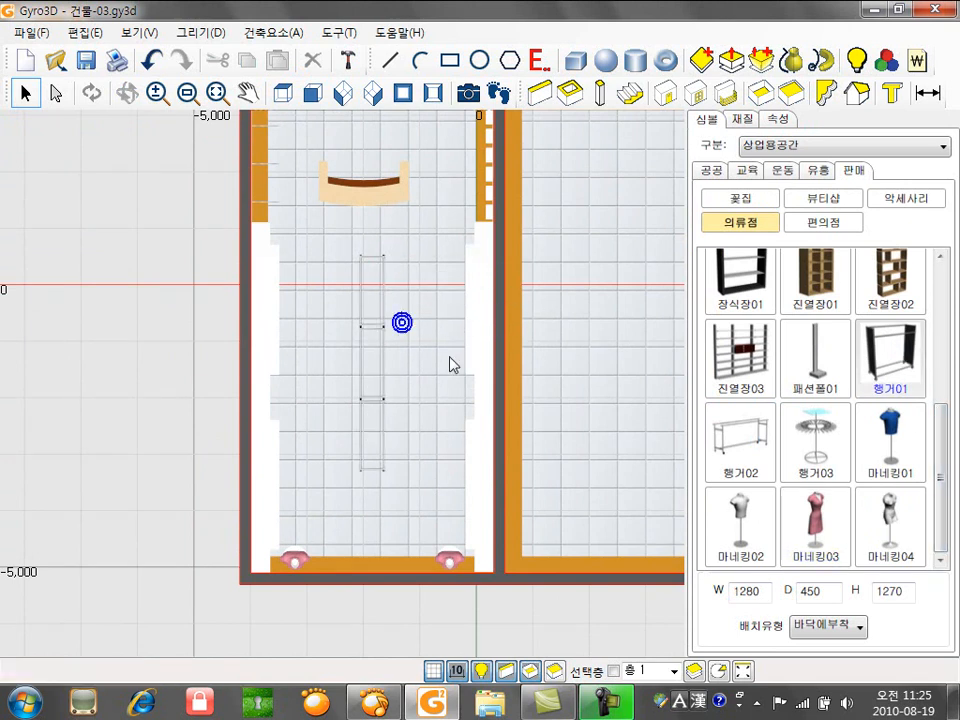
# - Apply the 102-003 wood material to the frame of the art wall, including its upper beam
pyautogui.click(375, 93)
pyautogui.scroll(-2, 352, 310)
pyautogui.moveTo(350, 314); pyautogui.dragTo(386, 392, button='middle')
pyautogui.scroll(1, 300, 367)
pyautogui.scroll(3, 300, 366)
pyautogui.moveTo(300, 365); pyautogui.dragTo(399, 424, button='middle')
pyautogui.click(742, 119)
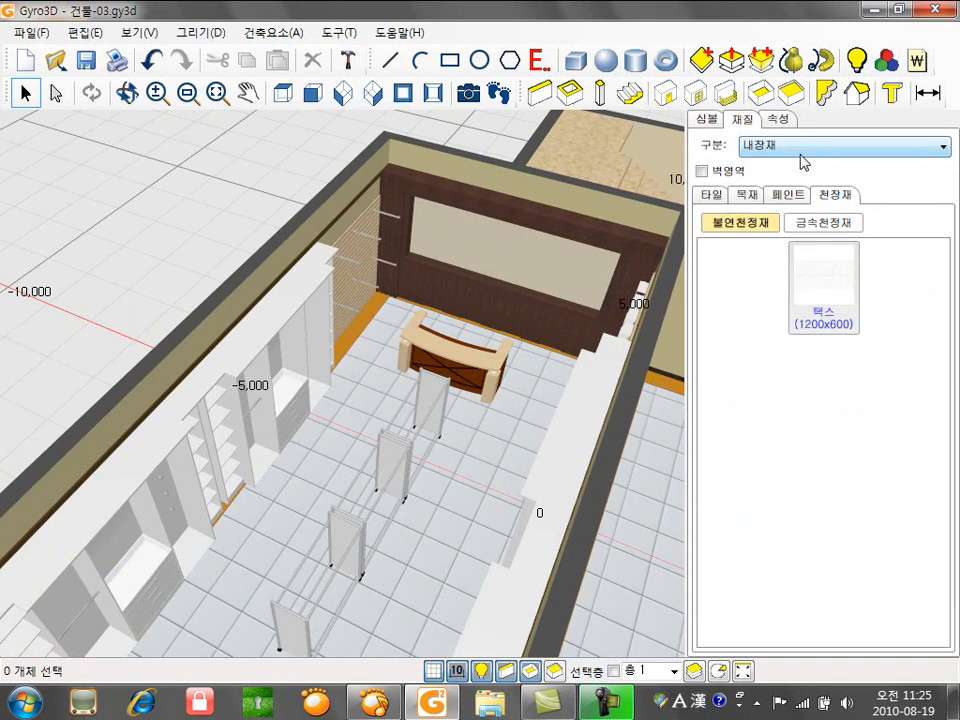
pyautogui.click(743, 197)
pyautogui.click(904, 285)
pyautogui.click(481, 297)
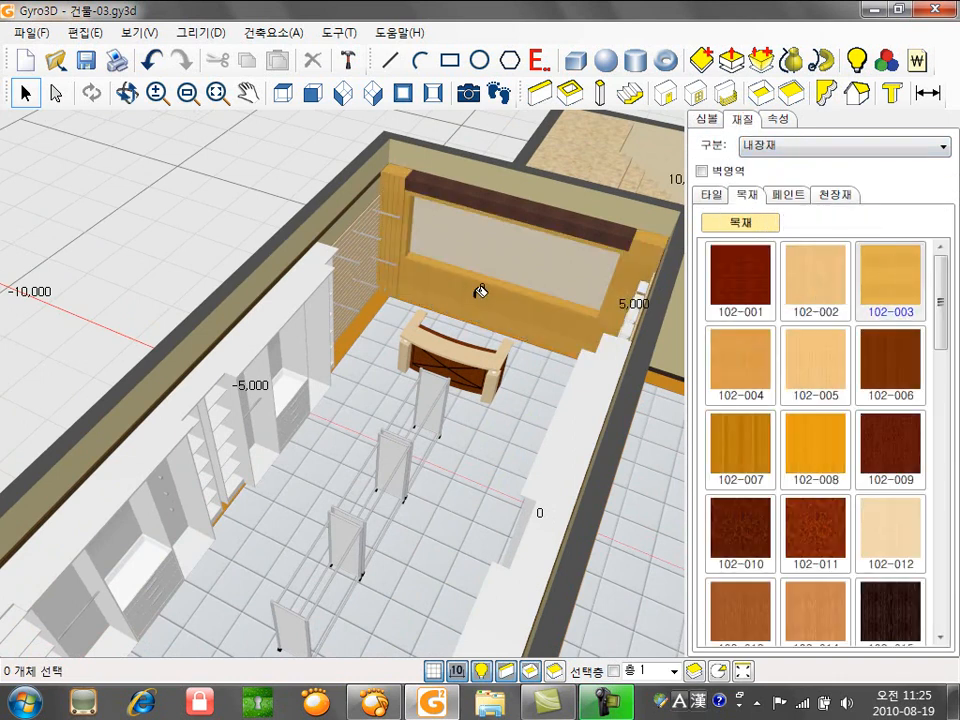
pyautogui.click(476, 188)
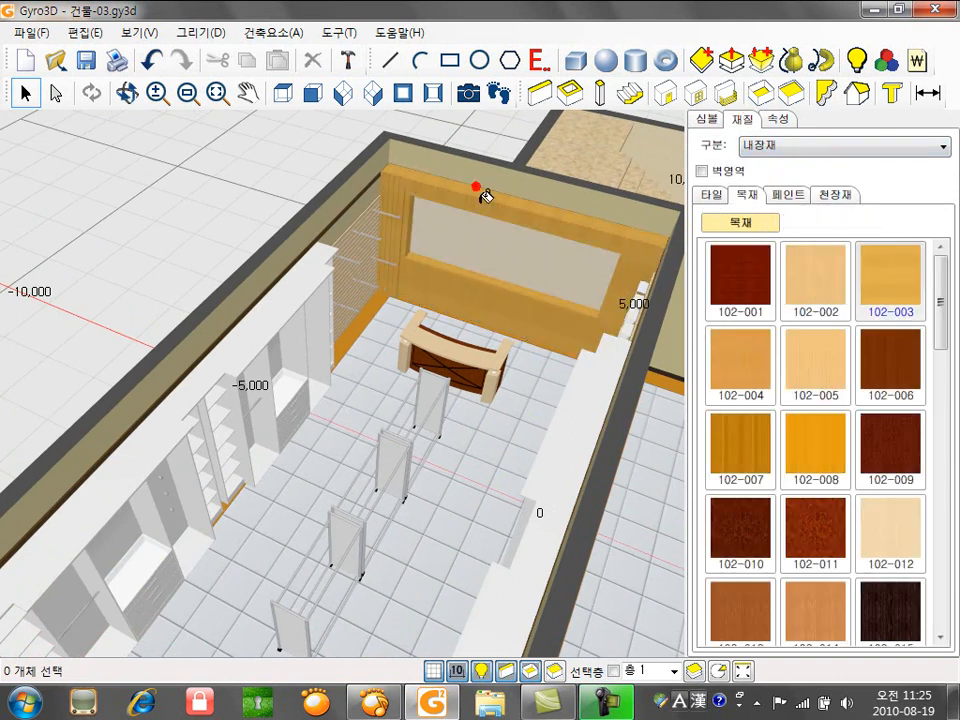
# - Apply the 102-003 wood material to the tops, bodies and panels of the wardrobes along both side walls
pyautogui.click(288, 298)
pyautogui.click(172, 432)
pyautogui.moveTo(172, 432)
pyautogui.mouseDown(button='middle')
pyautogui.moveTo(227, 345)
pyautogui.moveTo(357, 420)
pyautogui.moveTo(454, 253)
pyautogui.moveTo(343, 274)
pyautogui.mouseUp(button='middle')
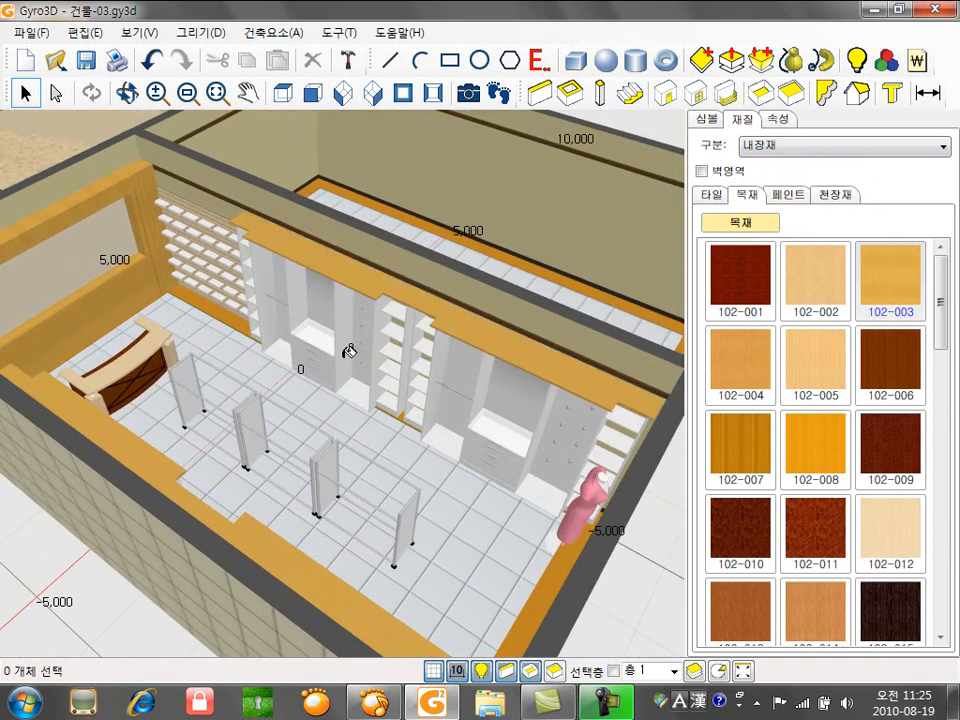
pyautogui.click(357, 347)
pyautogui.moveTo(448, 362); pyautogui.dragTo(368, 347, button='middle')
pyautogui.click(368, 347)
pyautogui.click(300, 408)
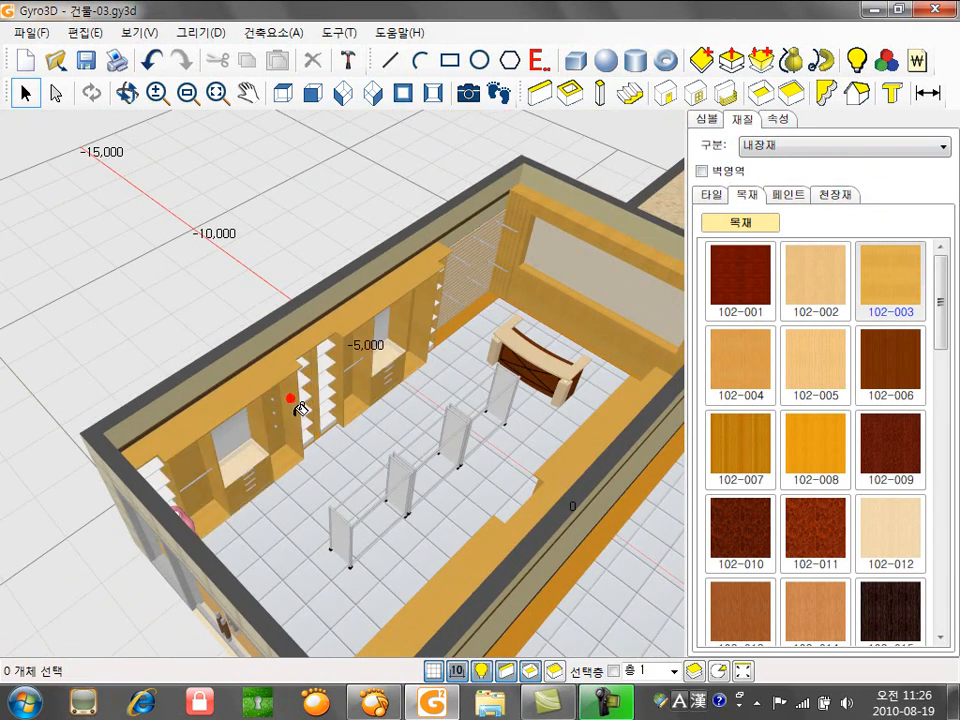
# - Apply the 102-003 wood material to the hanger racks' panels and the light-coloured parts of the counter
pyautogui.click(396, 485)
pyautogui.click(339, 530)
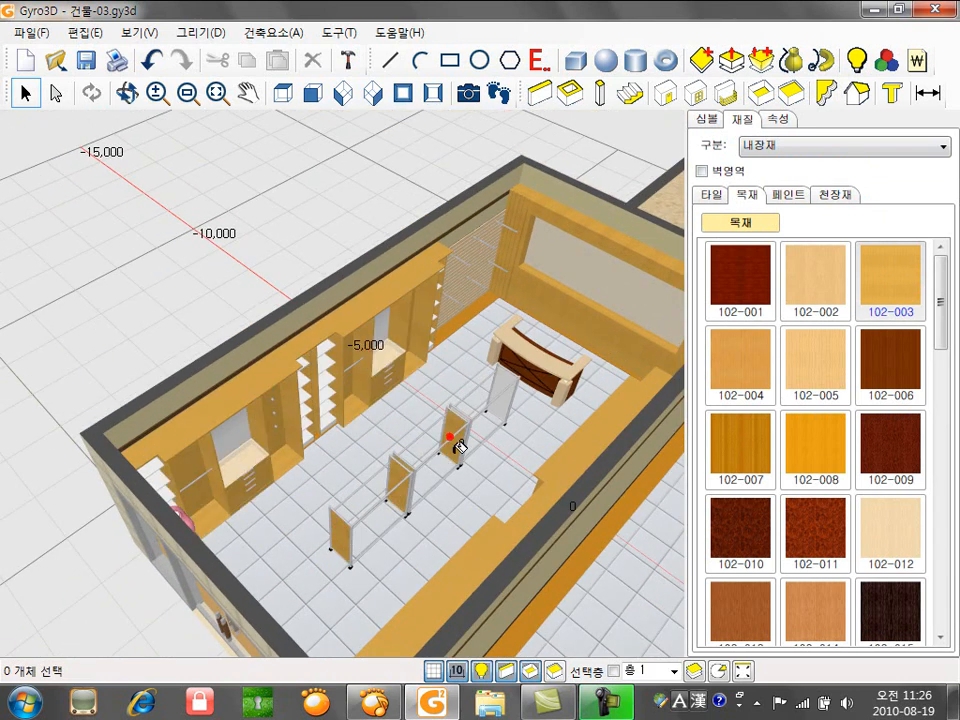
pyautogui.click(528, 342)
pyautogui.moveTo(421, 427); pyautogui.dragTo(352, 384, button='right')
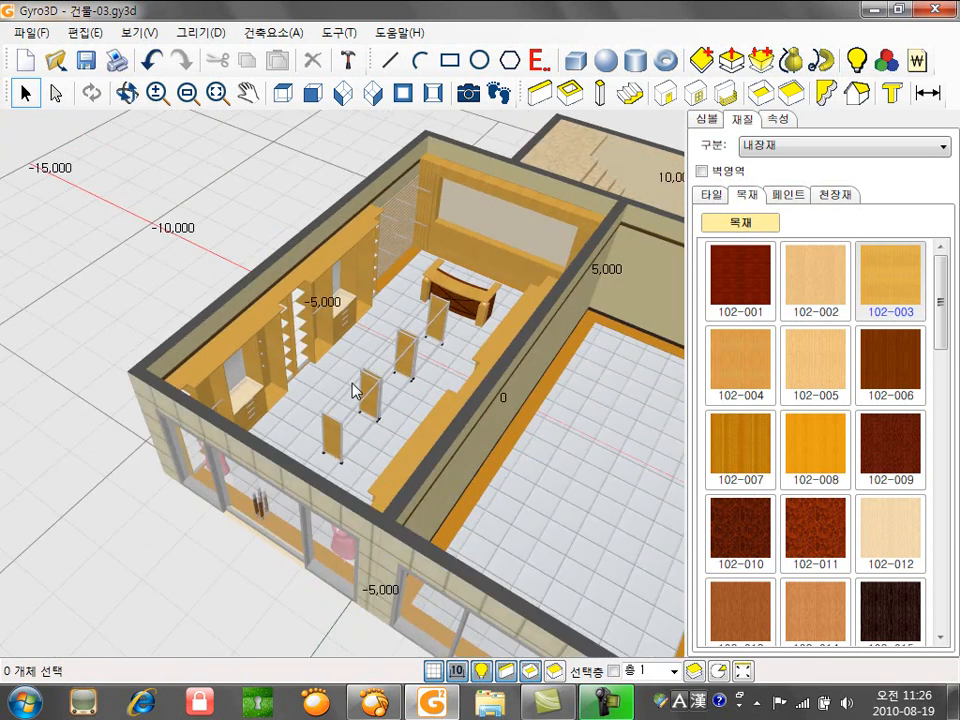
# - Start a 3D text reading "gyro SHOP" for the clothing shop's storefront, using the 08서울남산체 EB font
pyautogui.moveTo(352, 390); pyautogui.dragTo(222, 247, button='right')
pyautogui.click(372, 93)
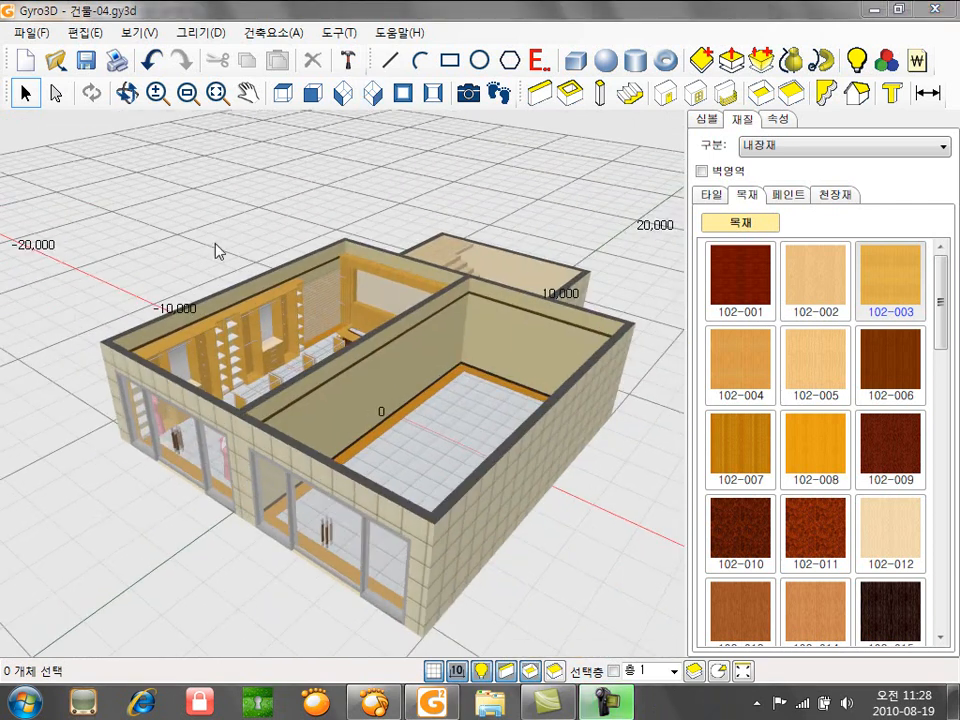
pyautogui.moveTo(214, 251); pyautogui.dragTo(220, 266, button='right')
pyautogui.scroll(5, 300, 388)
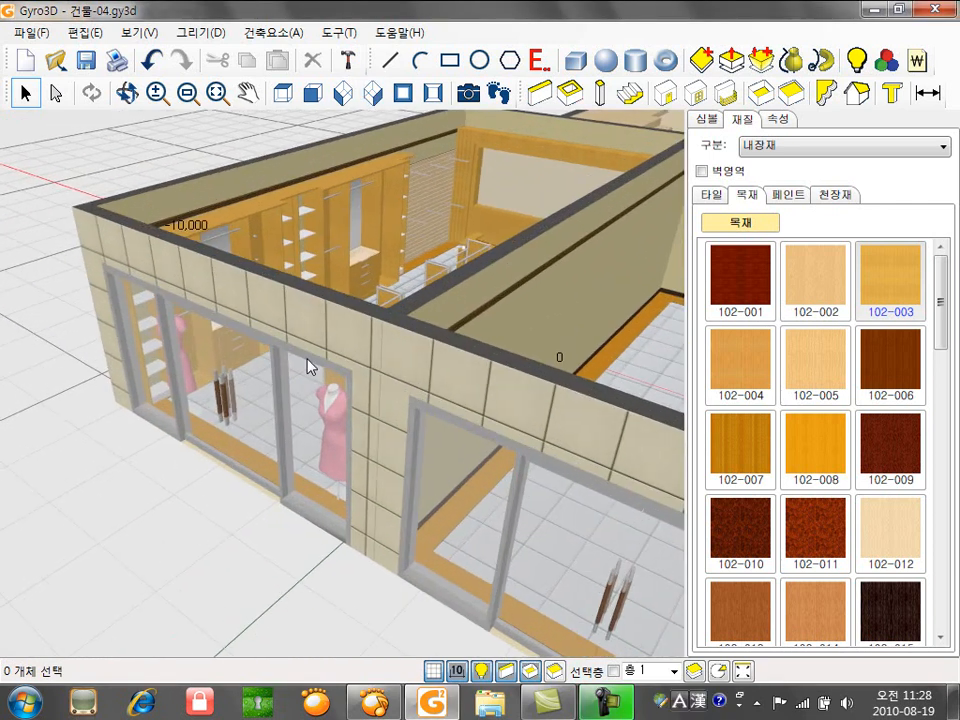
pyautogui.moveTo(308, 367); pyautogui.dragTo(330, 377, button='right')
pyautogui.click(889, 93)
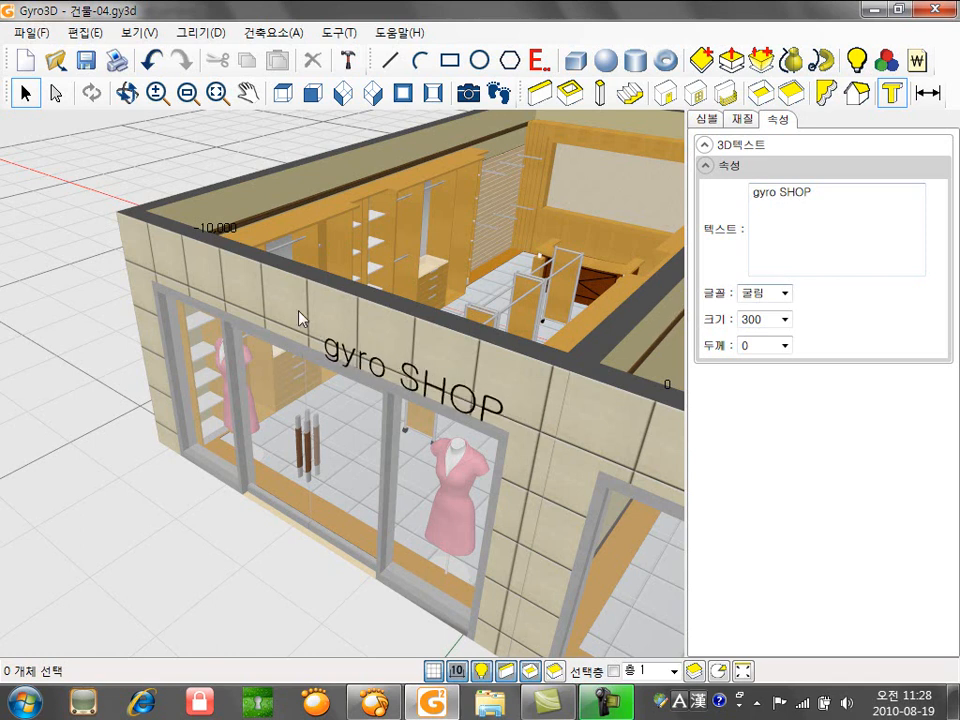
pyautogui.click(783, 293)
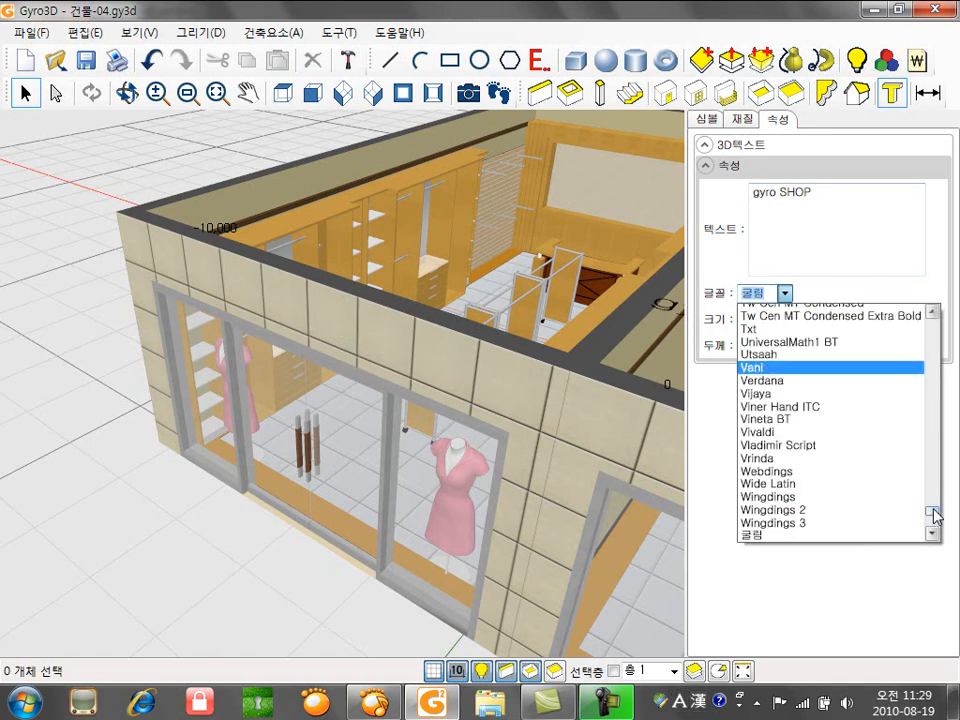
pyautogui.moveTo(932, 512); pyautogui.dragTo(934, 313)
pyautogui.click(840, 327)
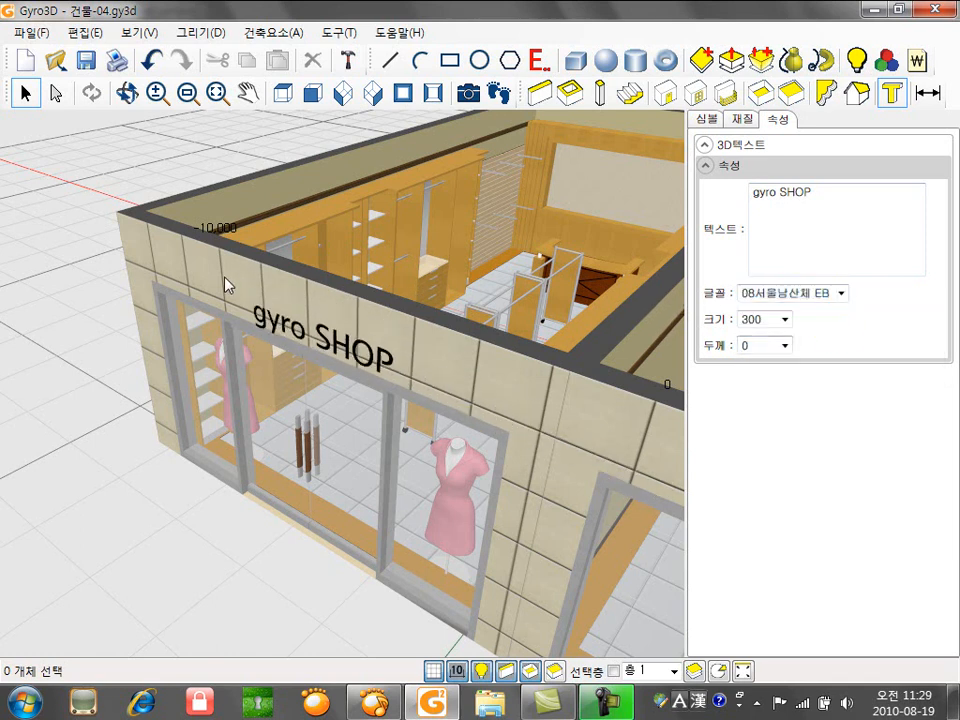
# - Give the 3D text a size of 500 and a thickness of 100, and place it on the wall above the clothing shop's glass entrance
pyautogui.click(786, 320)
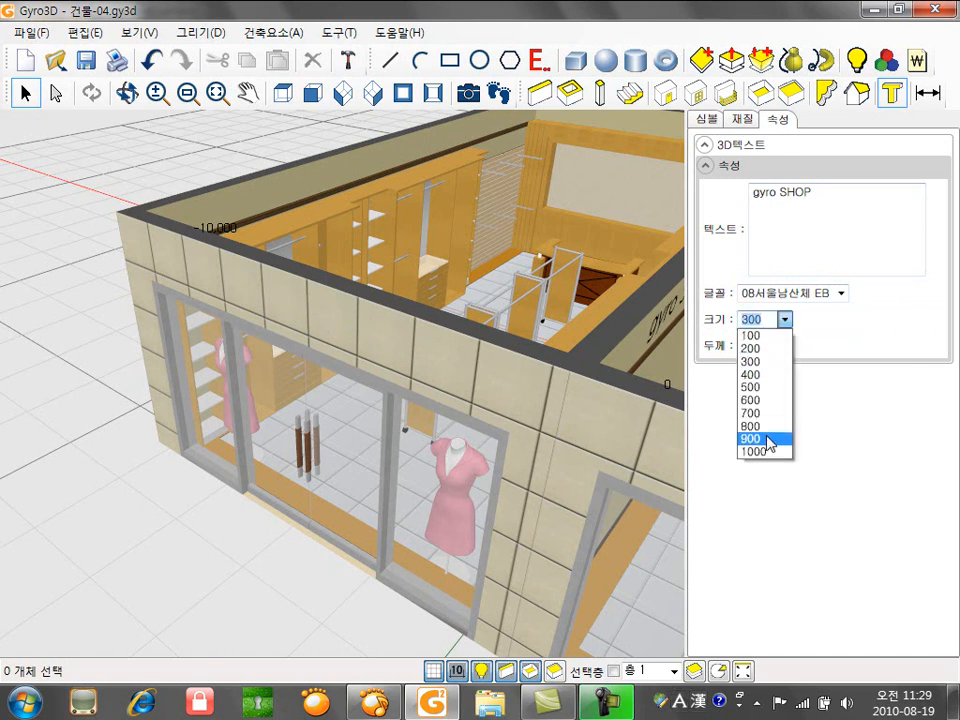
pyautogui.click(766, 388)
pyautogui.click(786, 345)
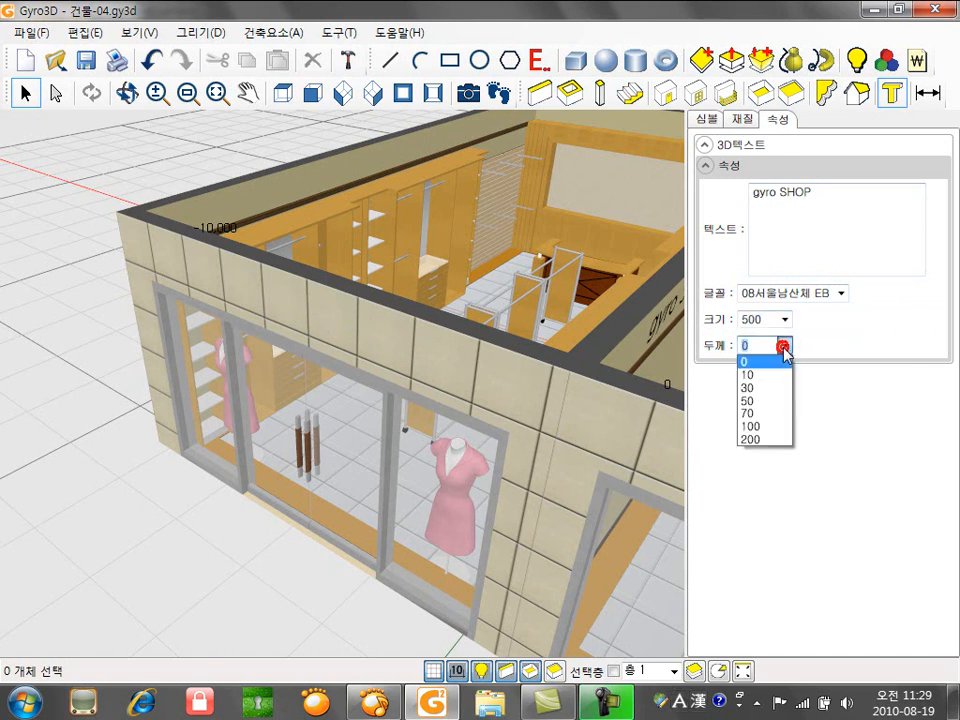
pyautogui.click(778, 428)
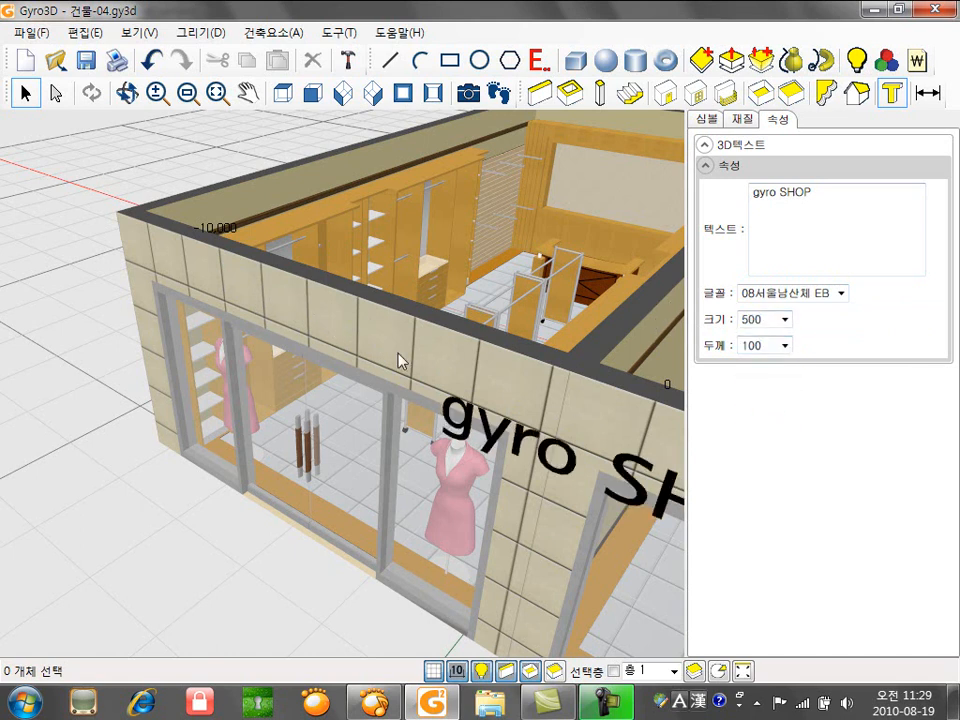
pyautogui.click(195, 245)
pyautogui.click(135, 518)
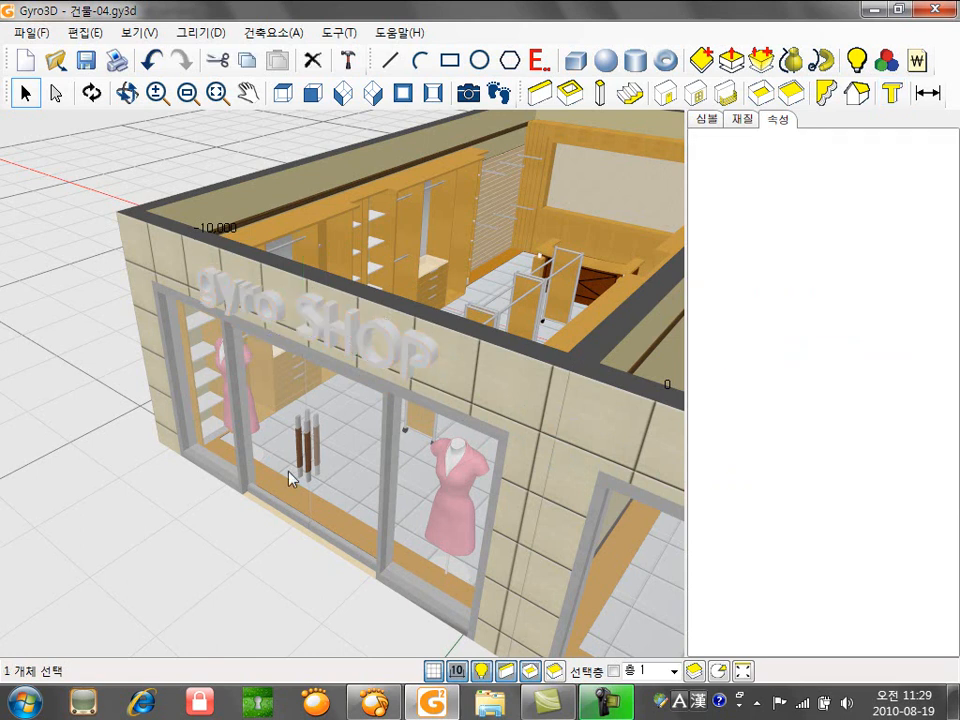
# - Shift the "gyro SHOP" sign slightly left and up above the entrance, to about X -3043 and Z 2768
pyautogui.moveTo(320, 461); pyautogui.dragTo(335, 457, button='middle')
pyautogui.scroll(2, 335, 457)
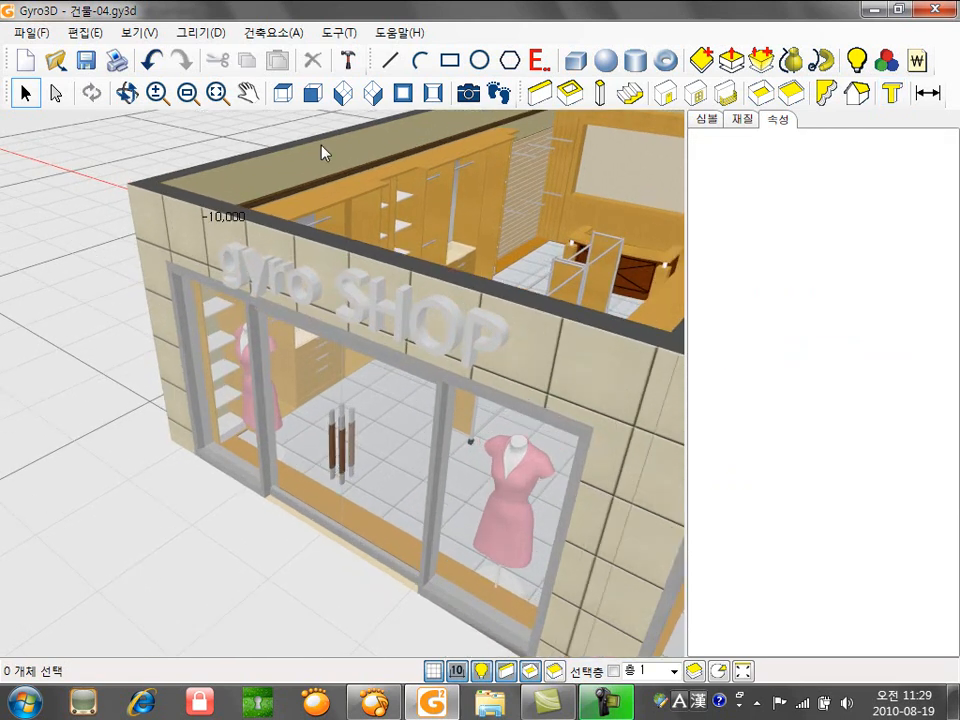
pyautogui.click(312, 93)
pyautogui.scroll(2, 340, 400)
pyautogui.click(330, 405)
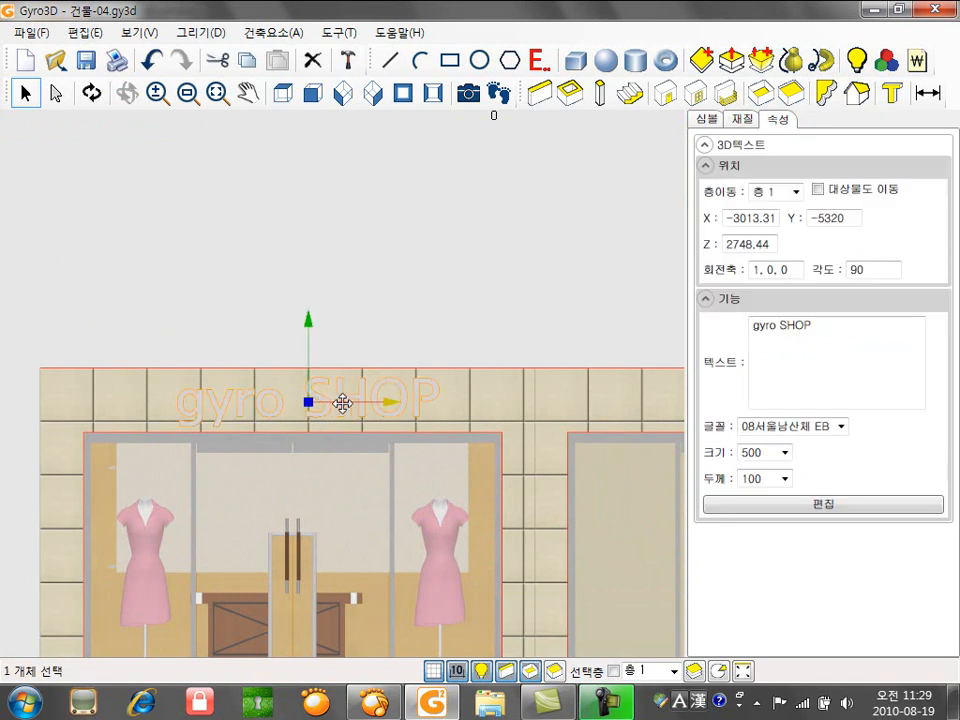
pyautogui.moveTo(309, 347); pyautogui.dragTo(309, 345)
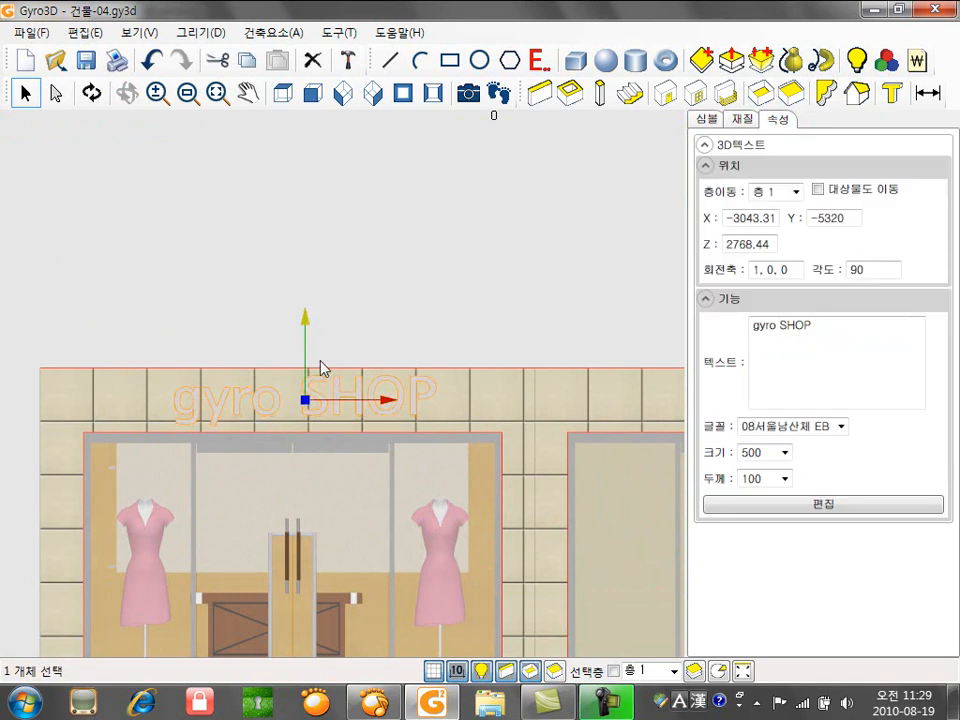
# - Apply the orange D18D2A paint to the whole "gyro SHOP" sign
pyautogui.click(373, 93)
pyautogui.scroll(6, 319, 452)
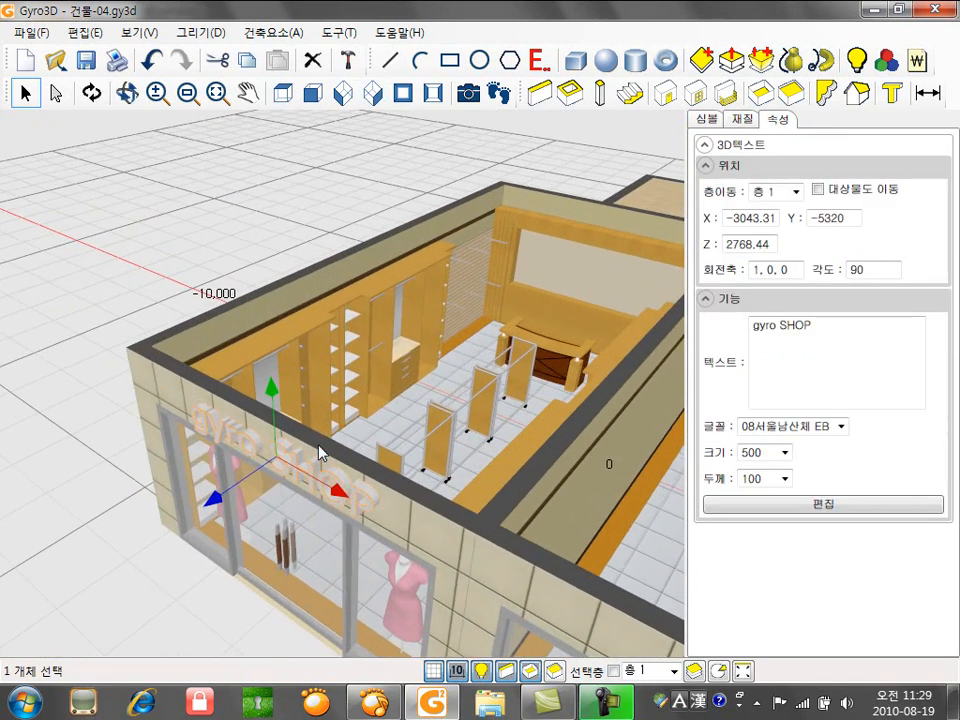
pyautogui.click(741, 119)
pyautogui.click(787, 194)
pyautogui.moveTo(940, 280); pyautogui.dragTo(937, 457)
pyautogui.click(895, 467)
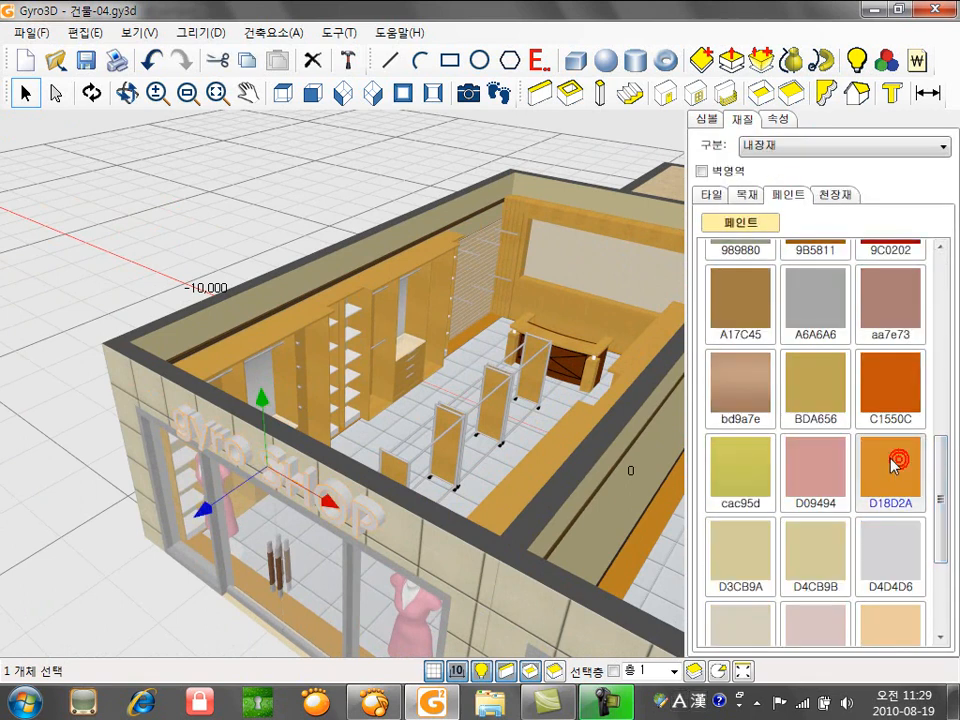
pyautogui.click(341, 487)
pyautogui.click(61, 381)
# - Apply the white FFFFFF paint to the front faces of the letters S, H, O and P
pyautogui.moveTo(80, 438); pyautogui.dragTo(109, 400, button='middle')
pyautogui.moveTo(245, 415); pyautogui.dragTo(261, 399, button='middle')
pyautogui.scroll(5, 264, 401)
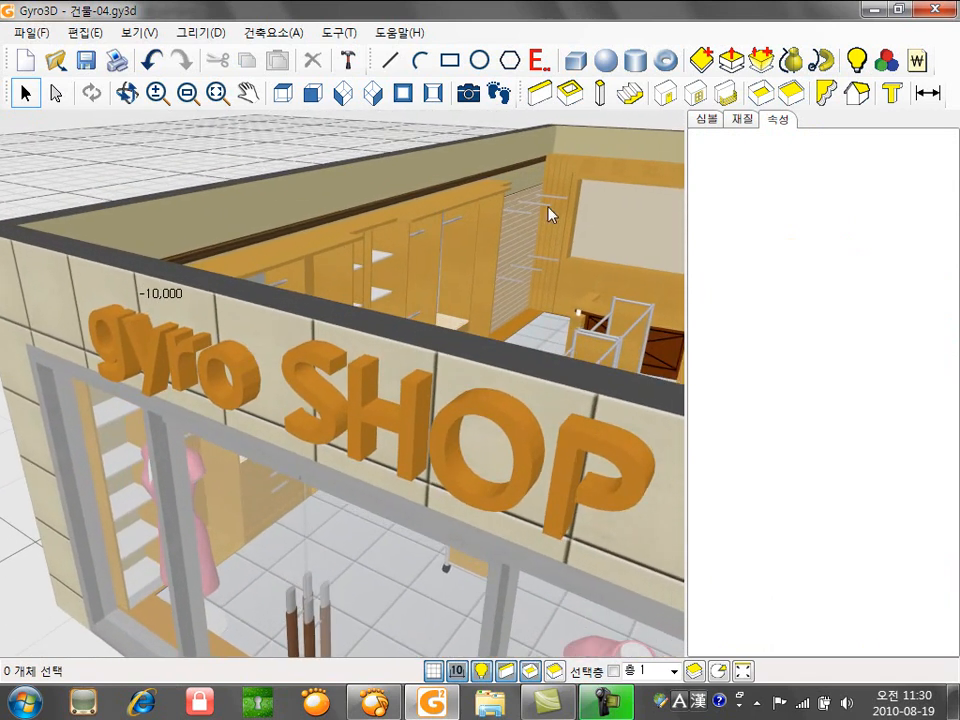
pyautogui.click(738, 121)
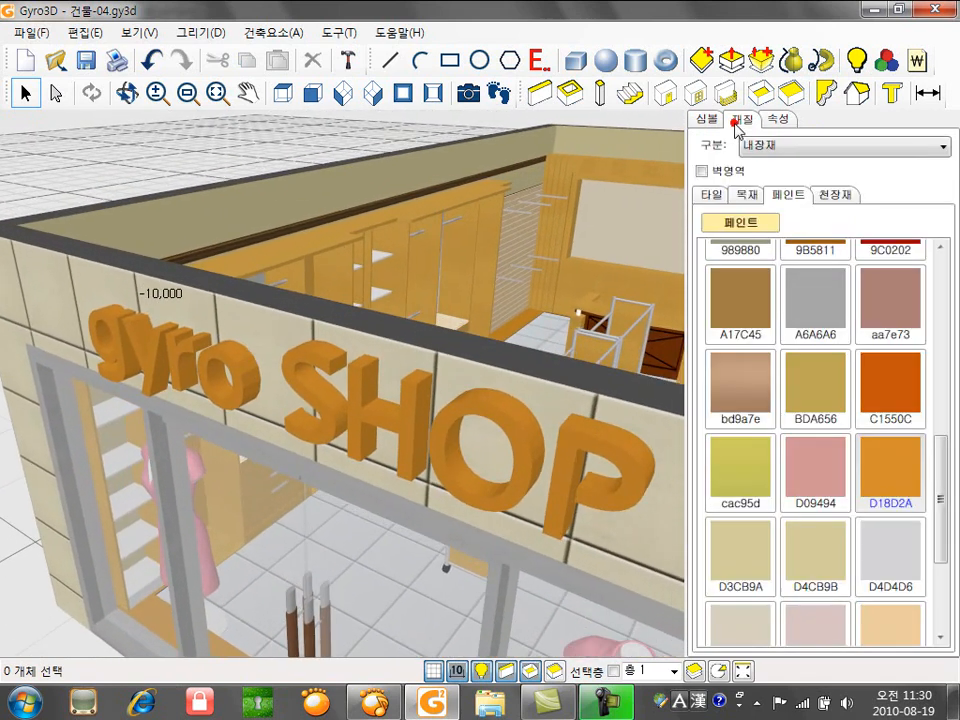
pyautogui.moveTo(942, 497); pyautogui.dragTo(942, 567)
pyautogui.click(815, 590)
pyautogui.click(566, 455)
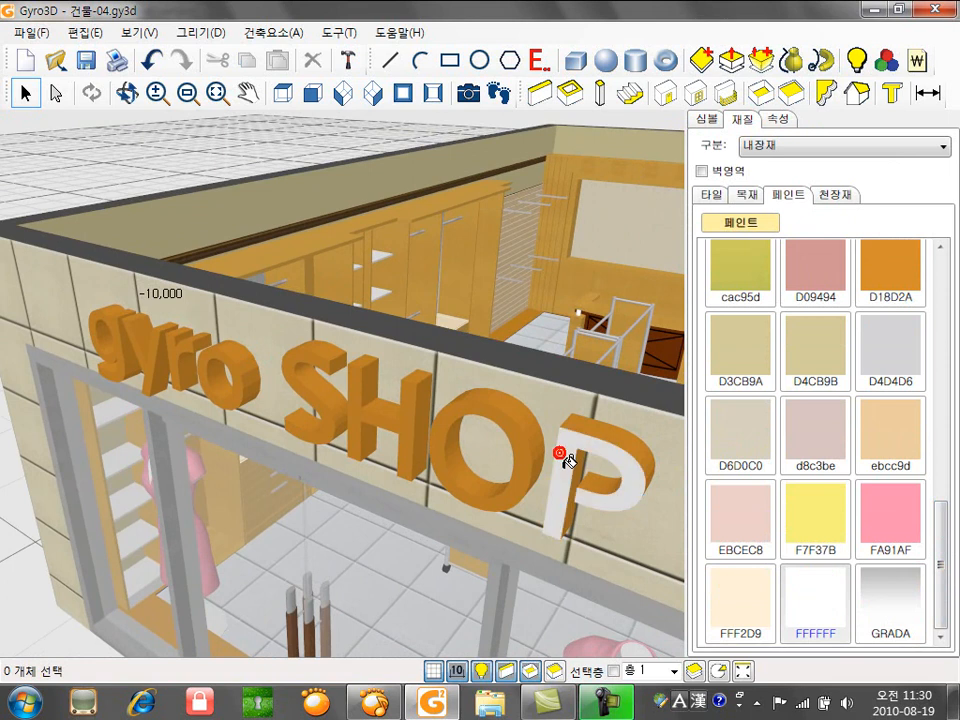
pyautogui.click(512, 422)
pyautogui.click(407, 413)
pyautogui.click(290, 360)
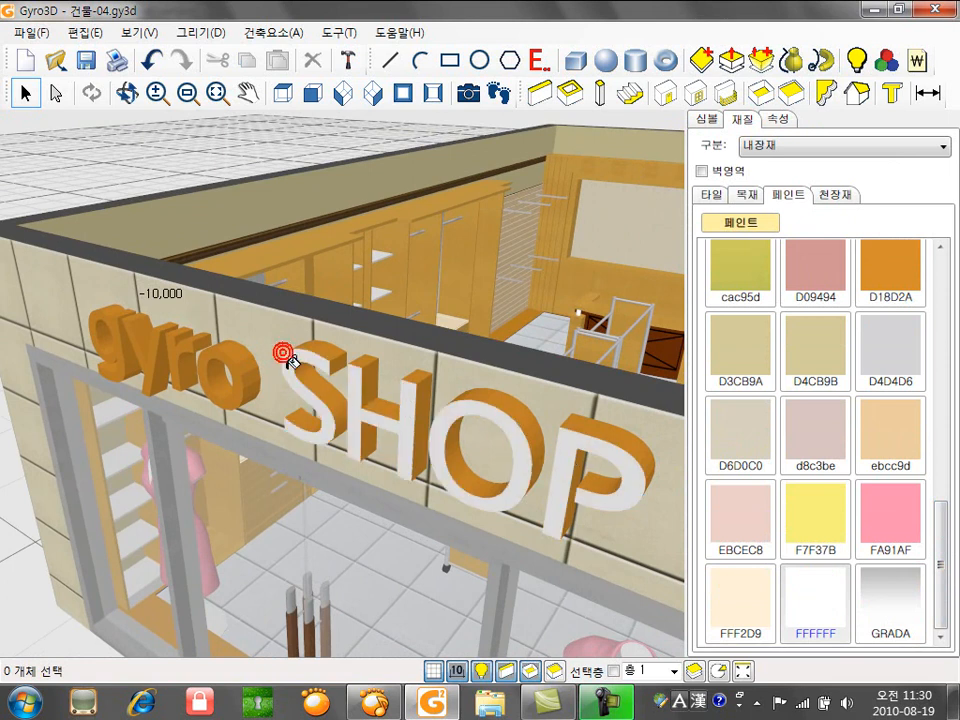
# - Apply the red 9C0202 paint to the front faces of the letters g, y, r and o
pyautogui.scroll(5, 923, 446)
pyautogui.click(888, 290)
pyautogui.click(99, 314)
pyautogui.click(125, 318)
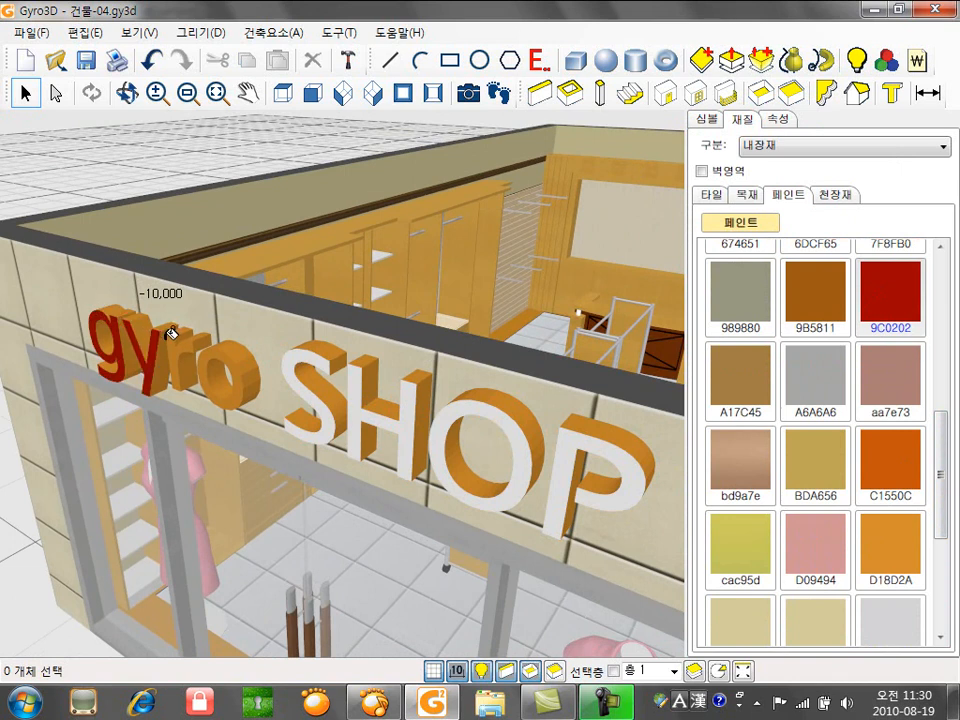
pyautogui.click(210, 348)
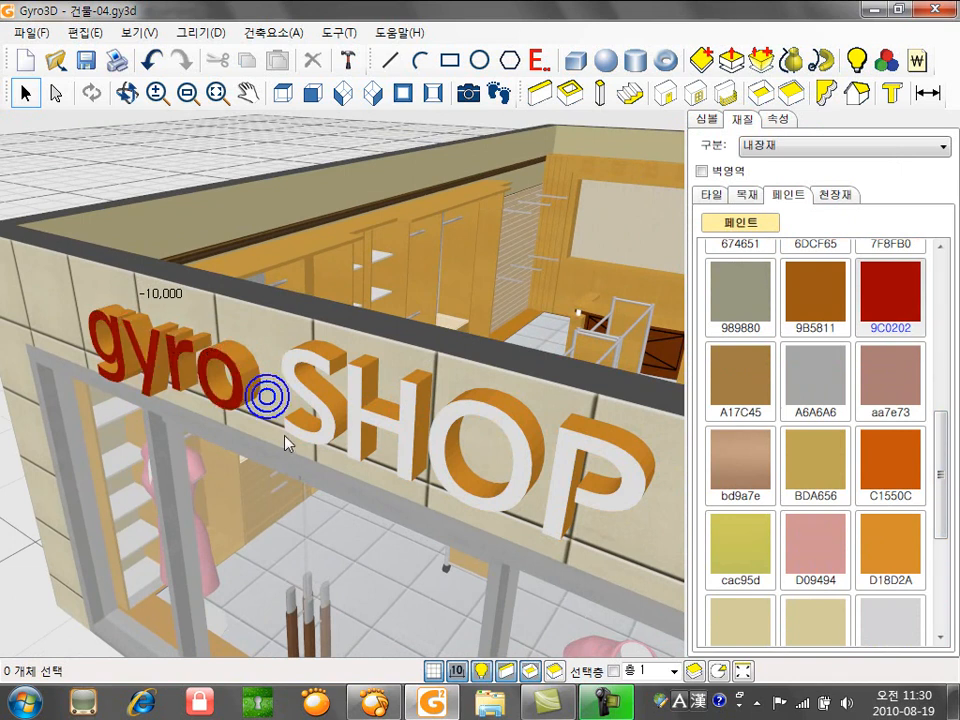
# - Place a wall-mounted 직사각01 3D shape, 3000 wide, 25 deep and 500 high, above the second shop's entrance as a signboard
pyautogui.scroll(-8, 284, 443)
pyautogui.scroll(4, 333, 420)
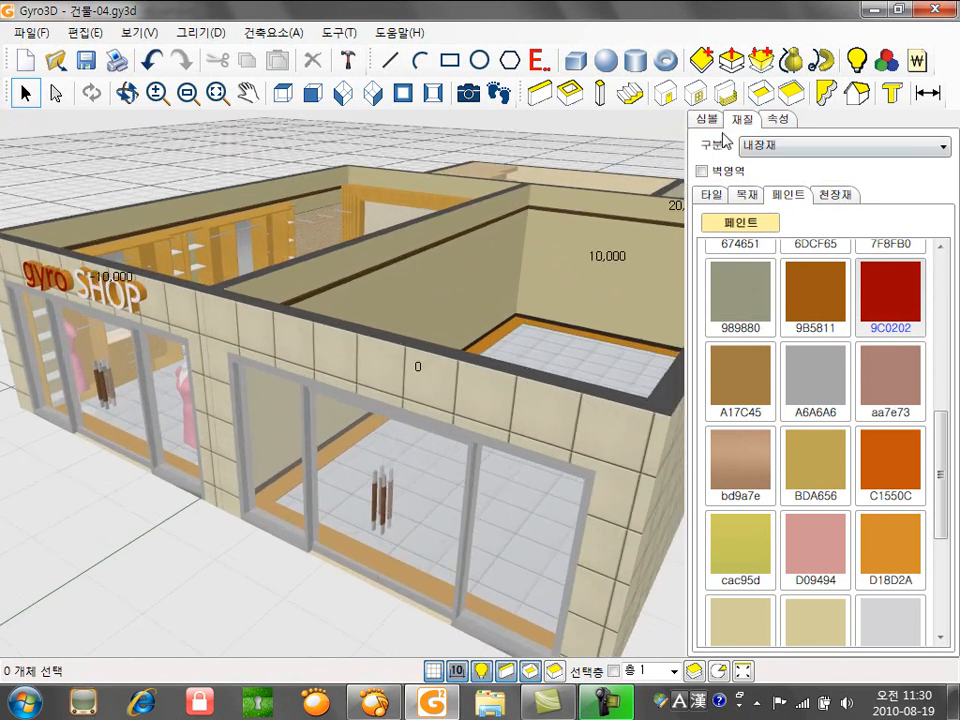
pyautogui.click(706, 119)
pyautogui.click(845, 147)
pyautogui.click(745, 228)
pyautogui.click(786, 170)
pyautogui.click(769, 360)
pyautogui.doubleClick(755, 591)
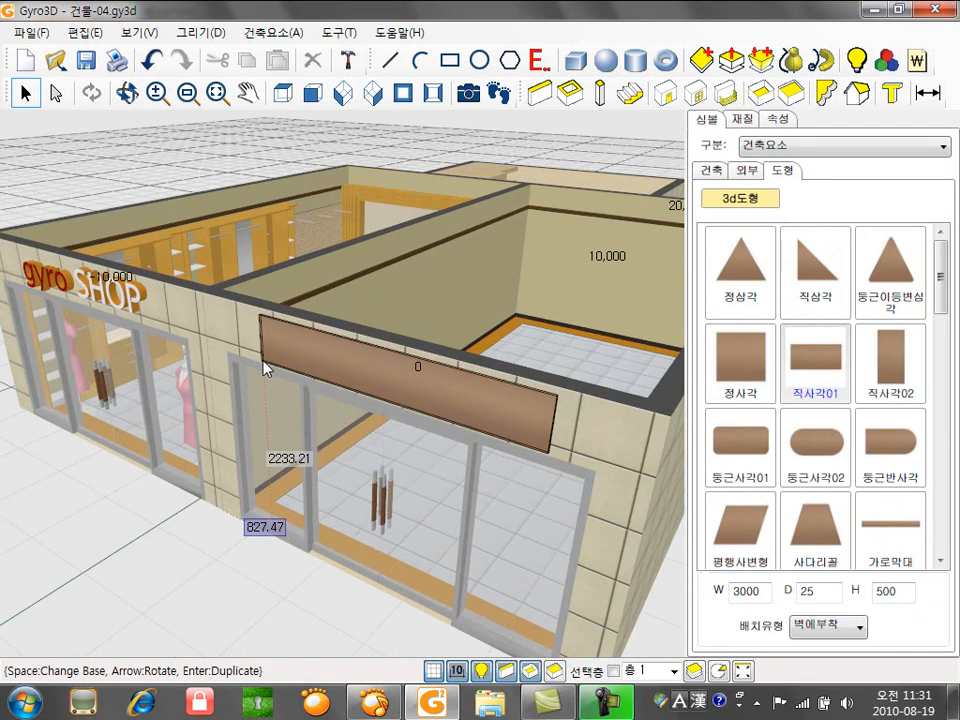
pyautogui.click(263, 360)
pyautogui.press('Escape')
# - Raise the rectangular signboard slightly so it sits between the second shop's door frame and the wall top
pyautogui.press('F3')
pyautogui.scroll(2, 363, 431)
pyautogui.scroll(2, 363, 434)
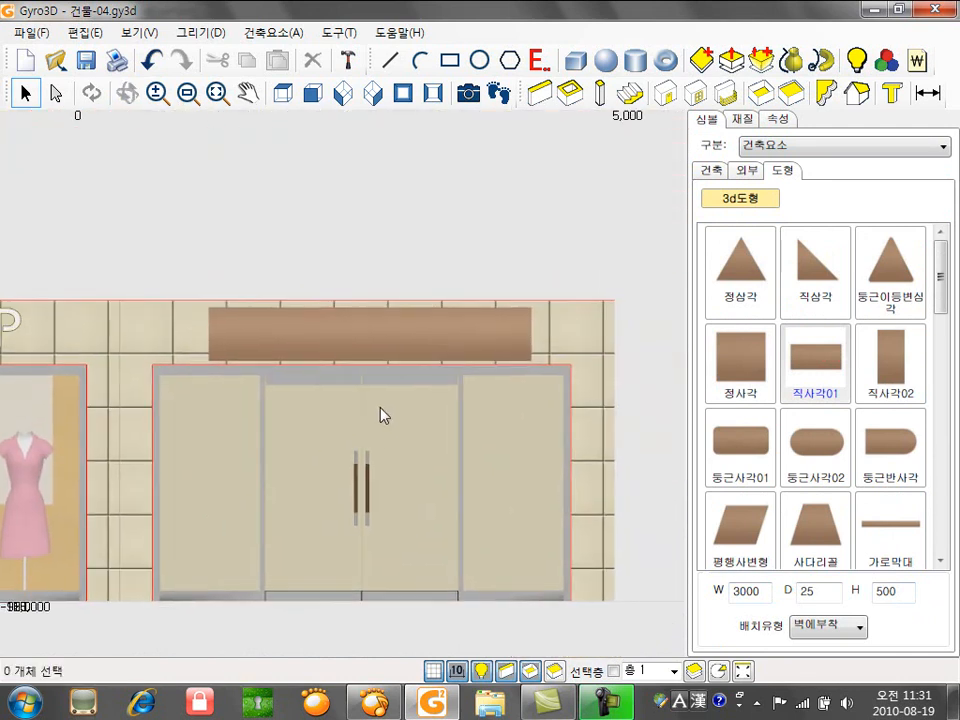
pyautogui.click(364, 336)
pyautogui.moveTo(370, 299); pyautogui.dragTo(370, 297)
pyautogui.click(444, 227)
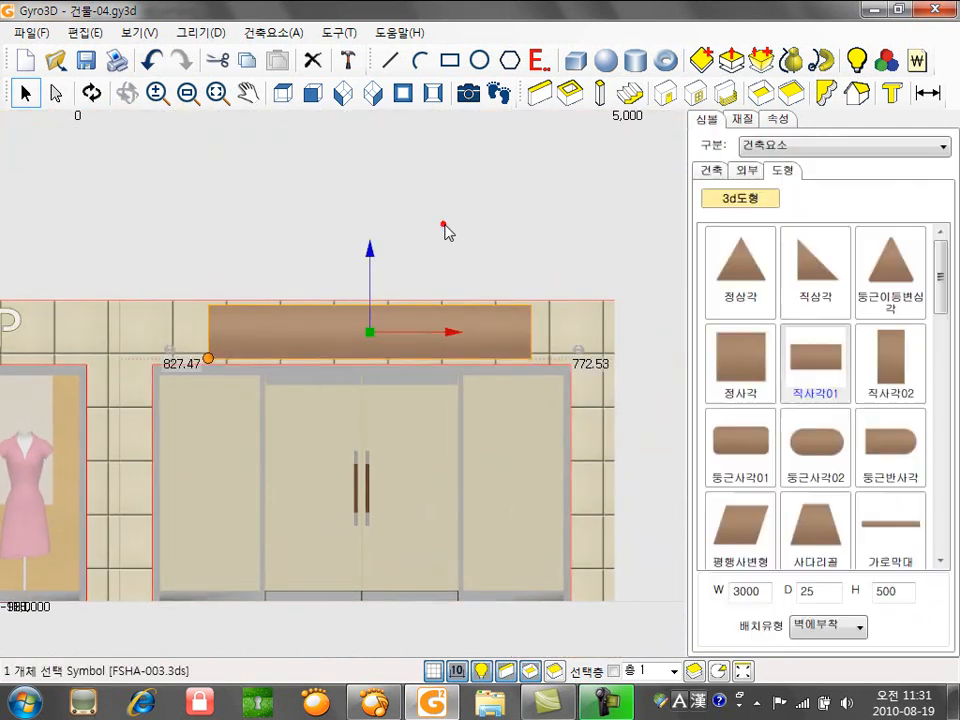
# - Apply the user material "si" to the second shop's signboard
pyautogui.click(374, 97)
pyautogui.scroll(2, 375, 367)
pyautogui.moveTo(376, 383); pyautogui.dragTo(476, 368, button='middle')
pyautogui.scroll(3, 476, 372)
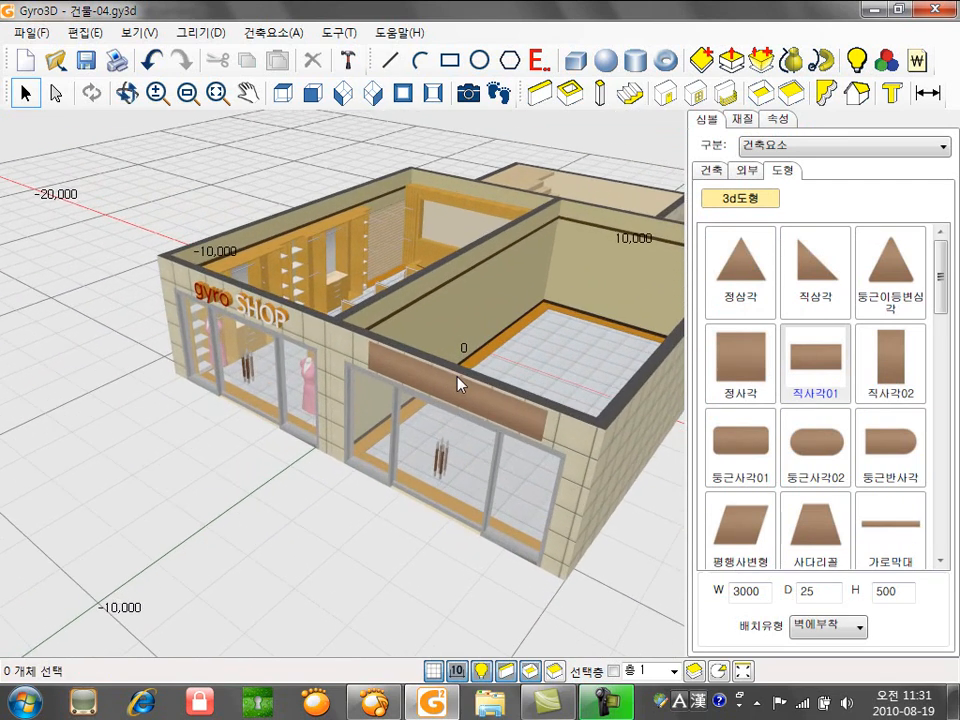
pyautogui.click(741, 119)
pyautogui.click(830, 146)
pyautogui.click(789, 243)
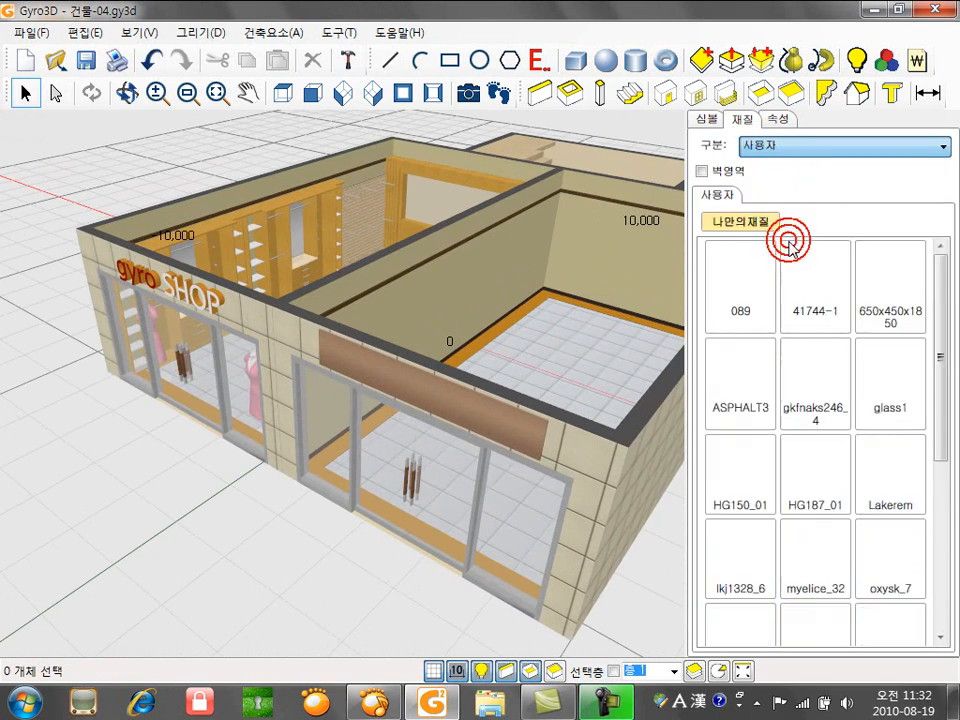
pyautogui.moveTo(936, 291); pyautogui.dragTo(937, 391)
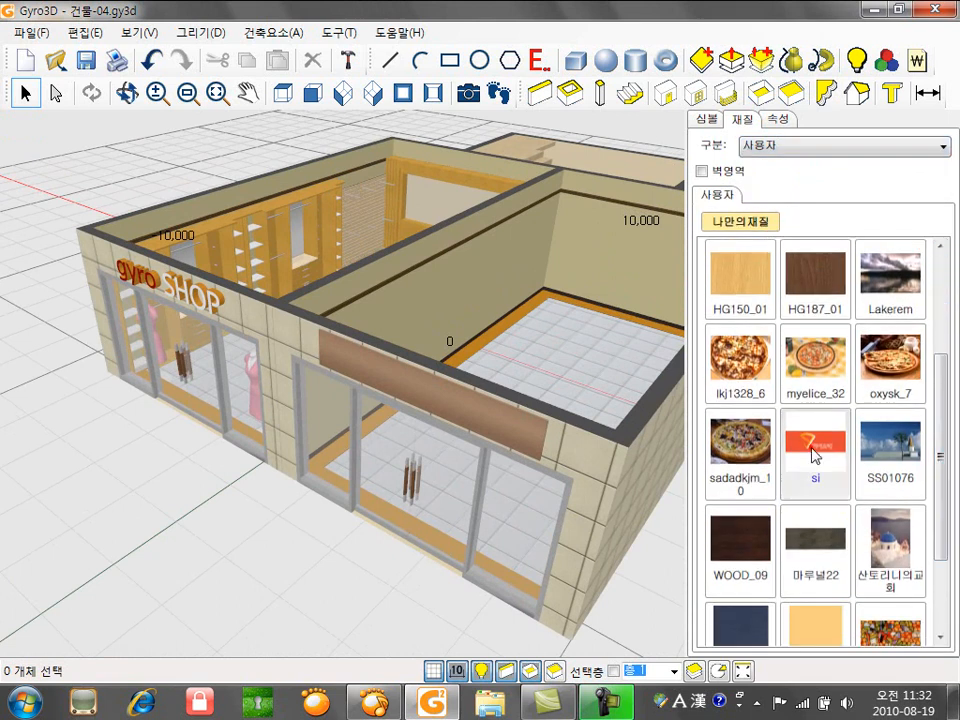
pyautogui.click(454, 403)
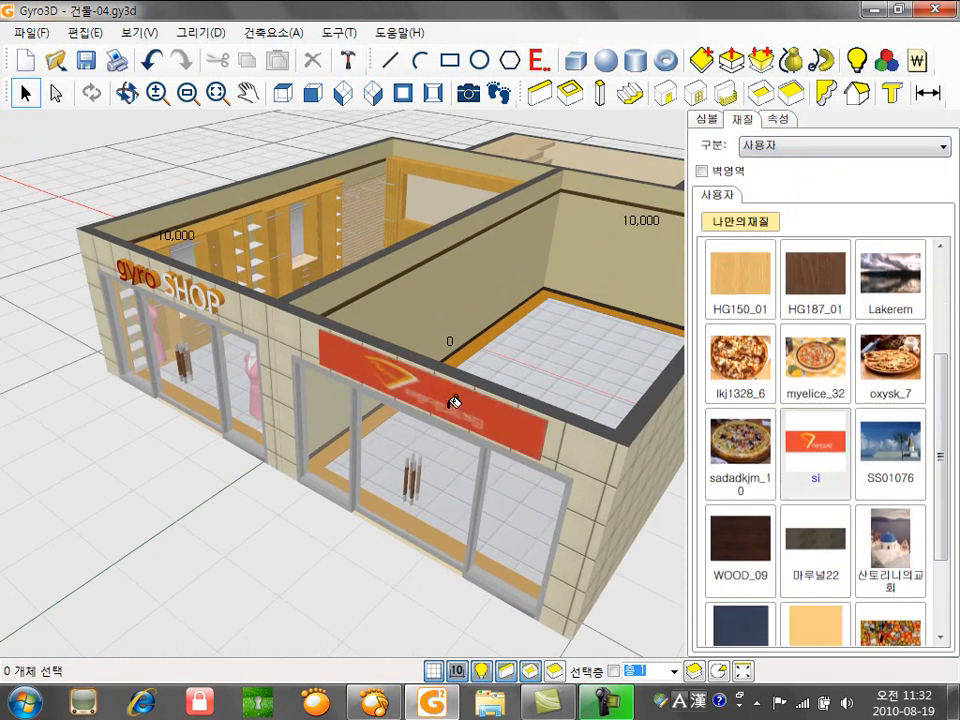
# - Apply the 간판-1 image from the 00-외부map folder in the file explorer to the second shop's signboard
pyautogui.click(896, 8)
pyautogui.doubleClick(54, 569)
pyautogui.moveTo(188, 146); pyautogui.dragTo(180, 210)
pyautogui.click(73, 376)
pyautogui.moveTo(62, 377); pyautogui.dragTo(513, 390)
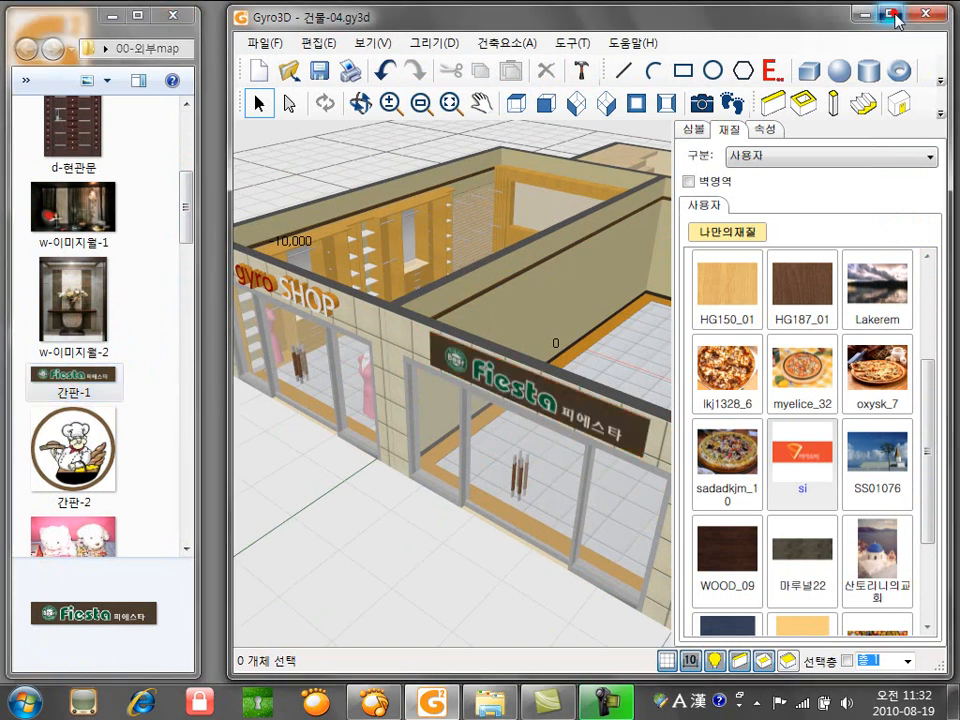
pyautogui.click(893, 16)
# - Set the floor height of 층 1 to 2800 and add a second floor, 층 2, as the current floor
pyautogui.moveTo(248, 509); pyautogui.dragTo(172, 515, button='middle')
pyautogui.scroll(-3, 222, 521)
pyautogui.click(127, 93)
pyautogui.moveTo(190, 388); pyautogui.dragTo(189, 422)
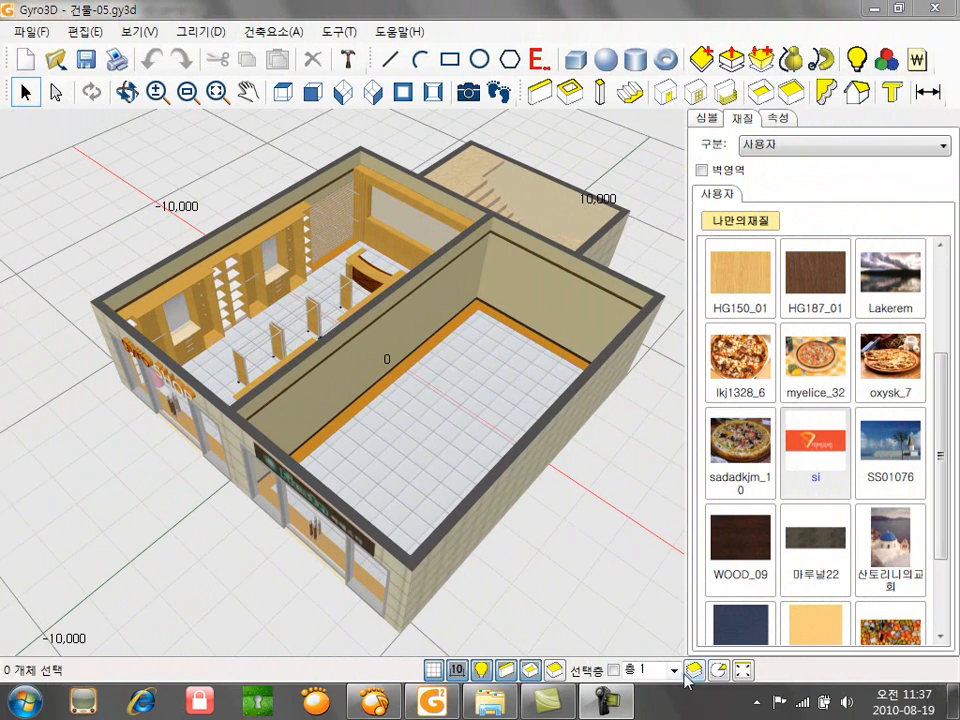
pyautogui.click(689, 675)
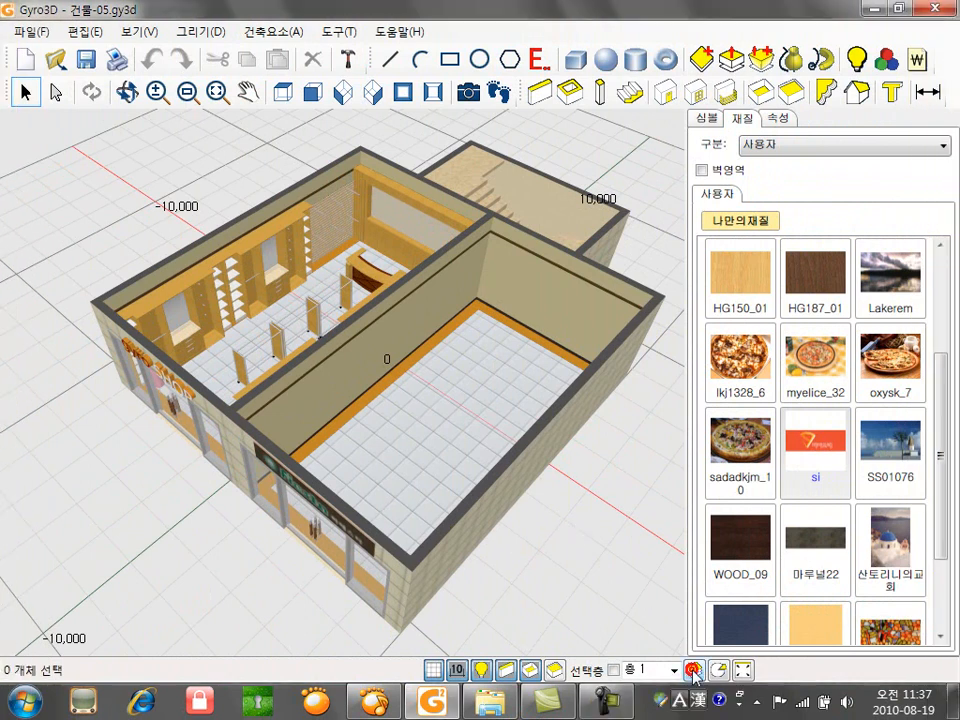
pyautogui.doubleClick(622, 232)
pyautogui.write('2800')
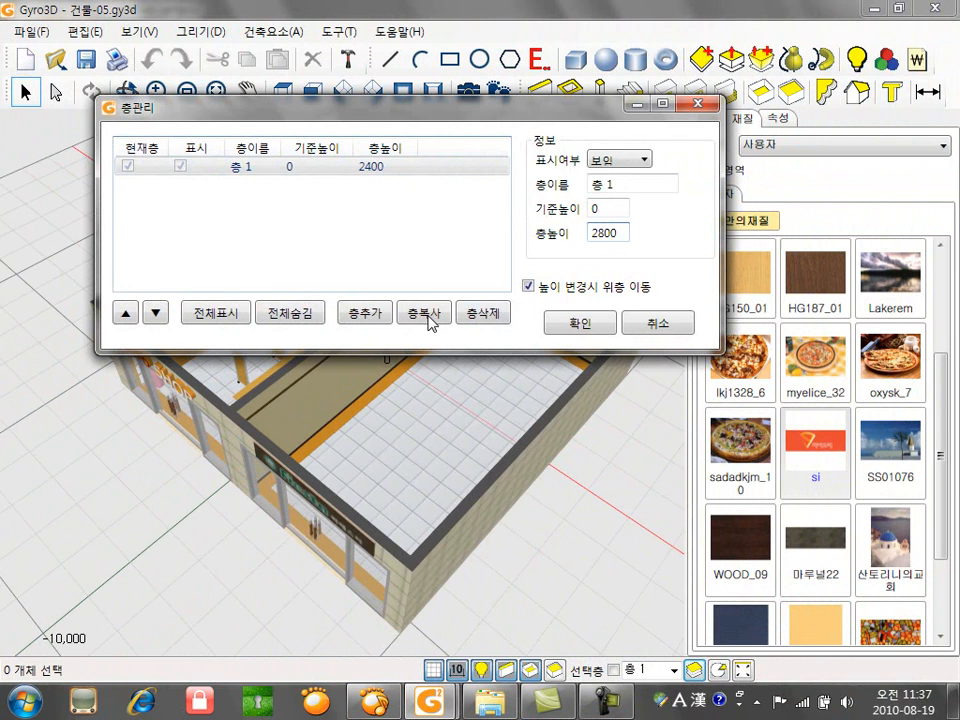
pyautogui.click(355, 316)
pyautogui.click(300, 188)
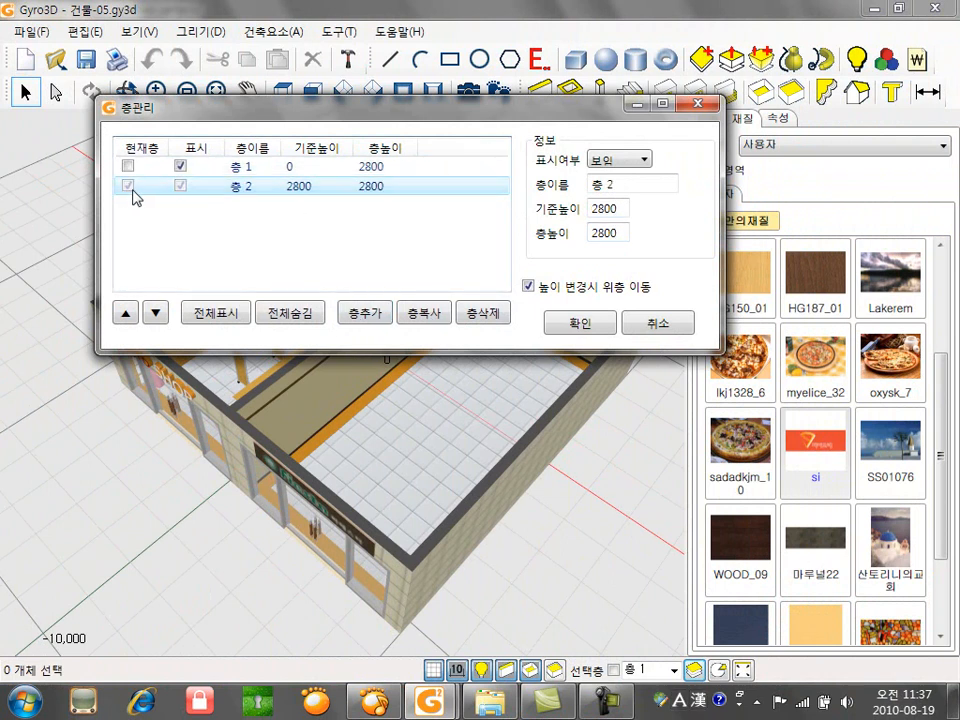
pyautogui.click(576, 325)
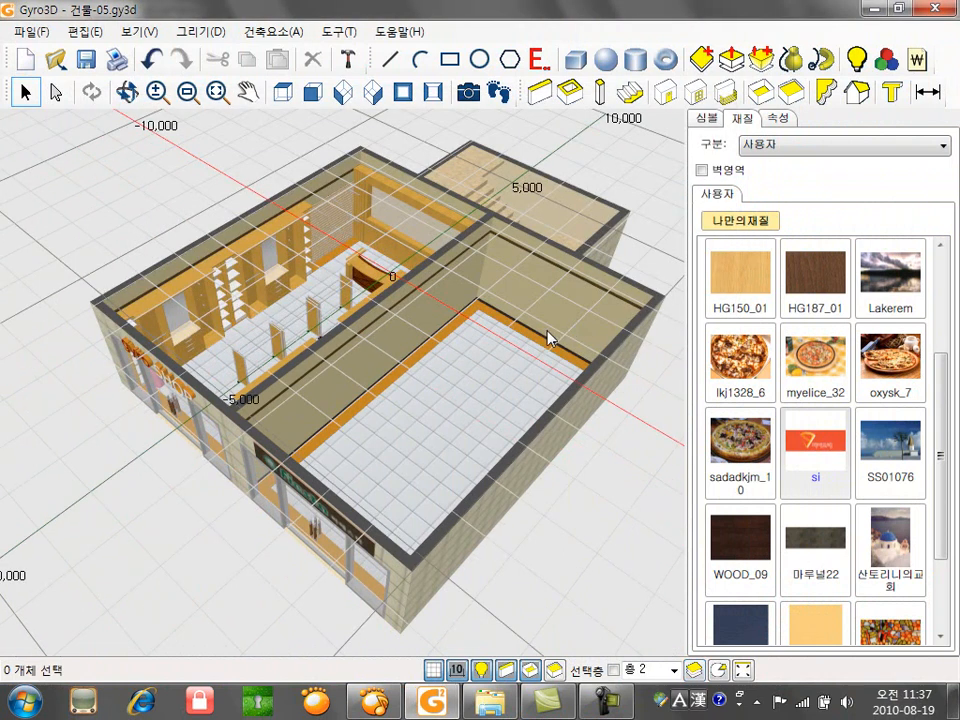
# - Switch the current floor to 층 1 and back to 층 2
pyautogui.click(671, 671)
pyautogui.click(641, 686)
pyautogui.click(674, 672)
pyautogui.click(648, 695)
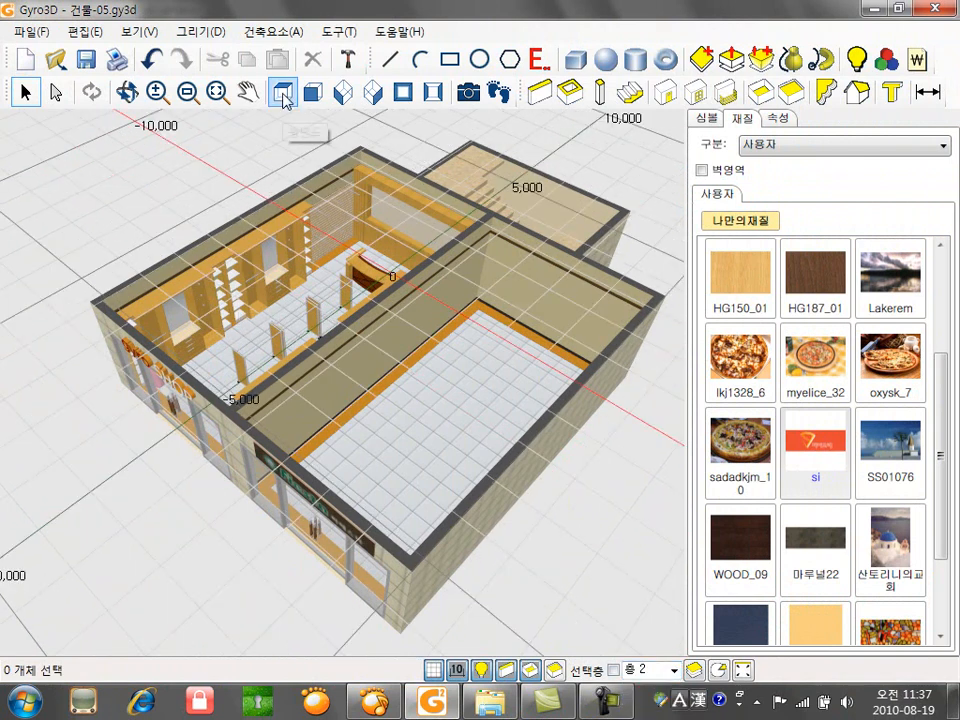
# - Draw a rectangular wall on 층 2 over the outline of the rear stairwell block
pyautogui.click(284, 93)
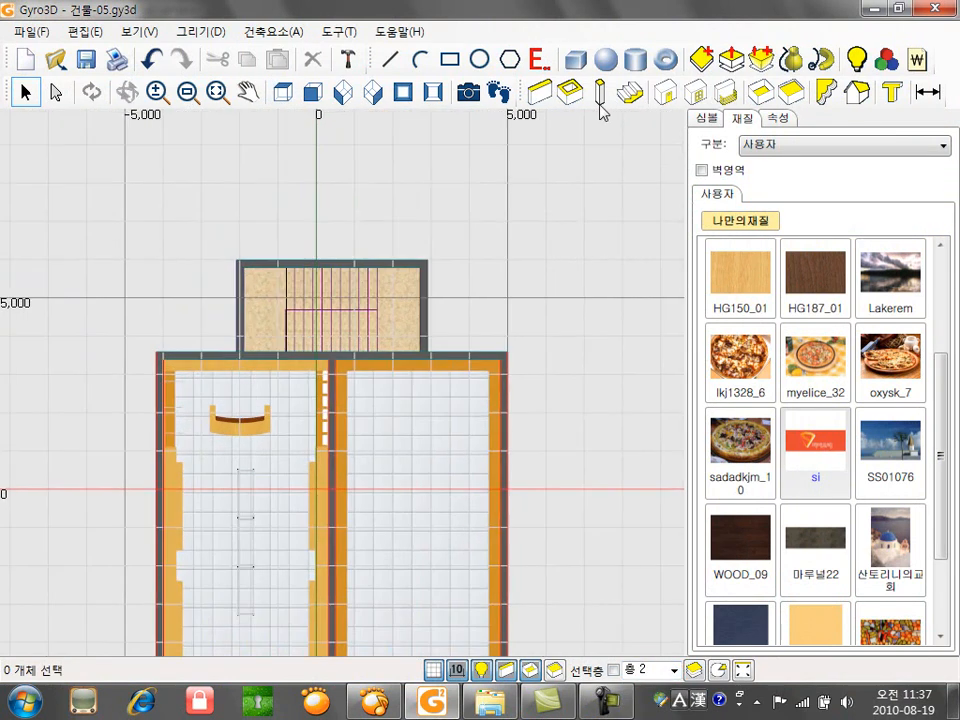
pyautogui.click(571, 90)
pyautogui.click(243, 264)
pyautogui.click(423, 353)
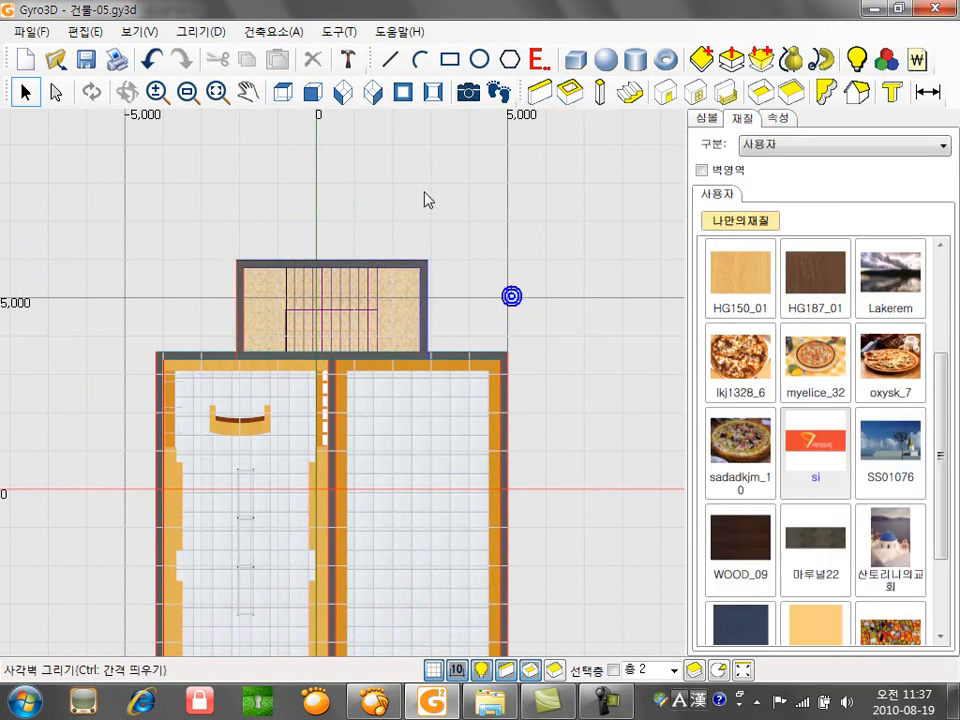
pyautogui.click(376, 91)
# - Draw a 3300 × 1200 rectangular wall from the left shop's rear outer corner and a 3300 × 6300 one directly in front of it
pyautogui.click(281, 92)
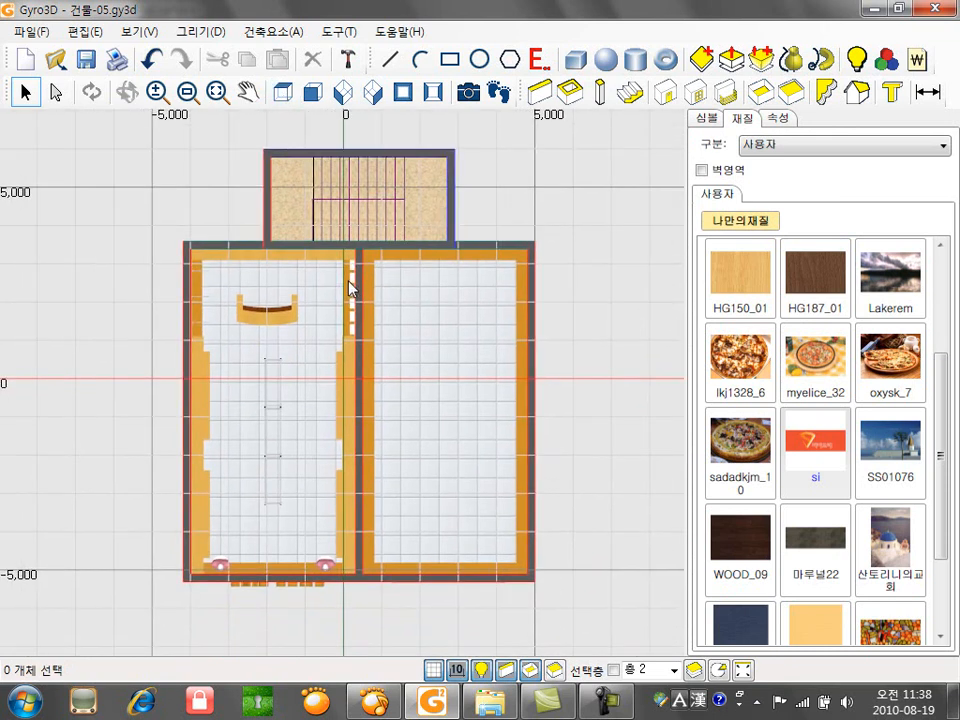
pyautogui.click(570, 91)
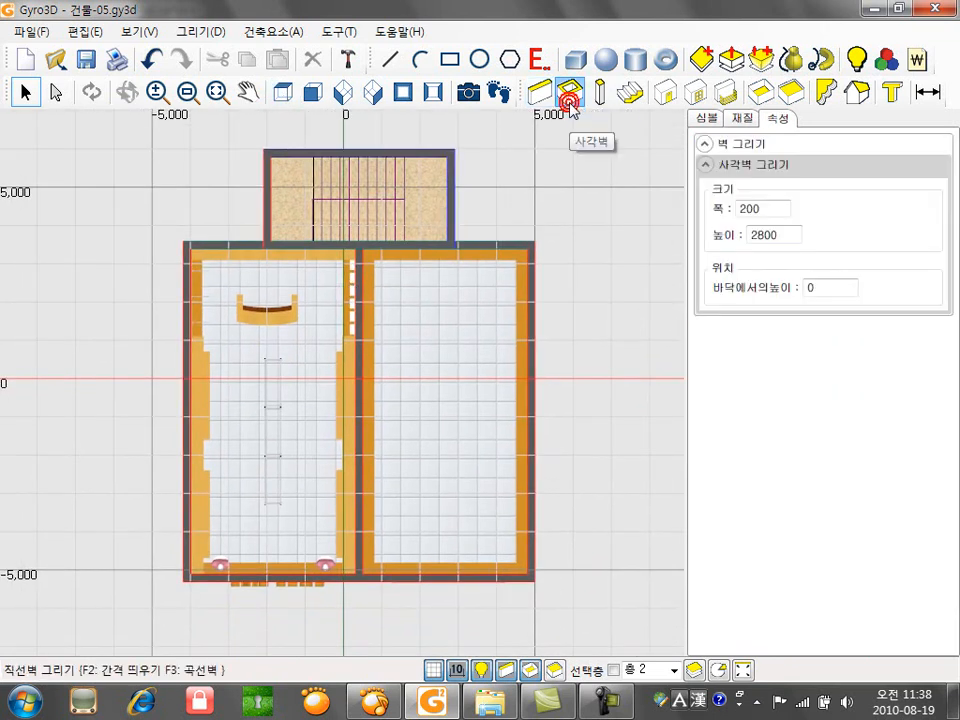
pyautogui.click(186, 243)
pyautogui.write('3300,')
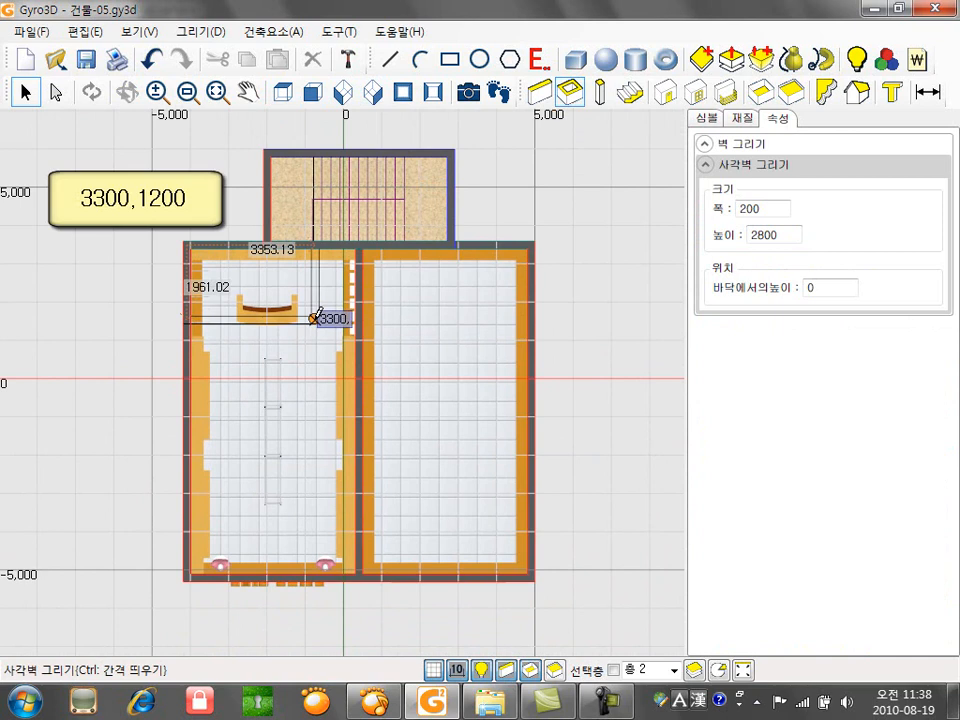
pyautogui.write('1200')
pyautogui.press('Return')
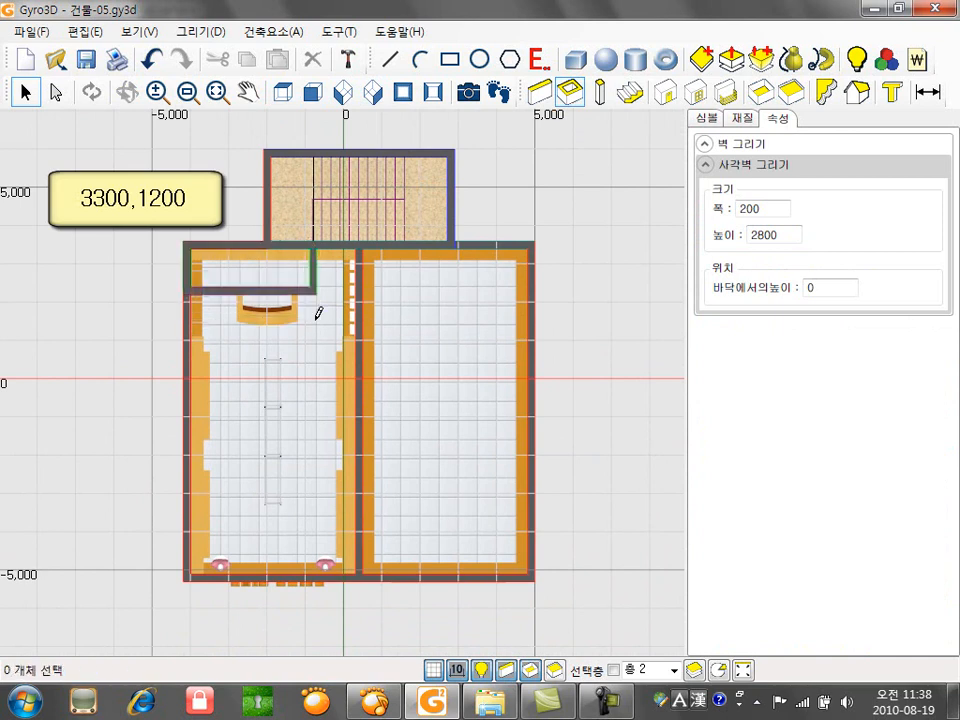
pyautogui.click(186, 290)
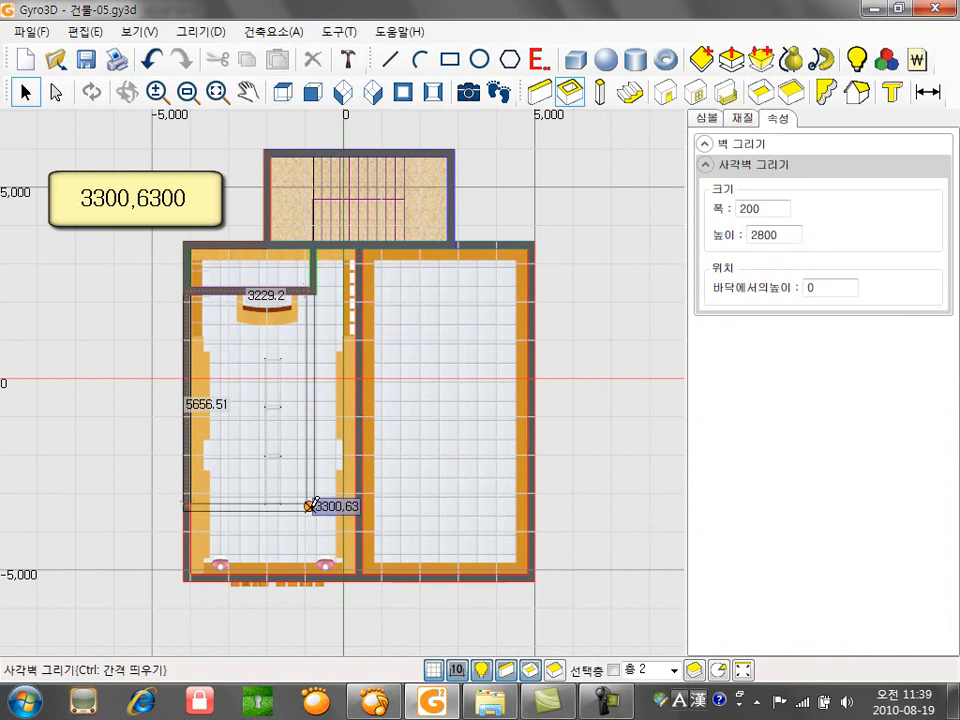
pyautogui.press('Return')
pyautogui.click(372, 93)
# - Draw matching 3300 × 1200 and 3300 × 6300 rectangular walls along the outer side of the right shop, starting at its rear corner
pyautogui.click(283, 93)
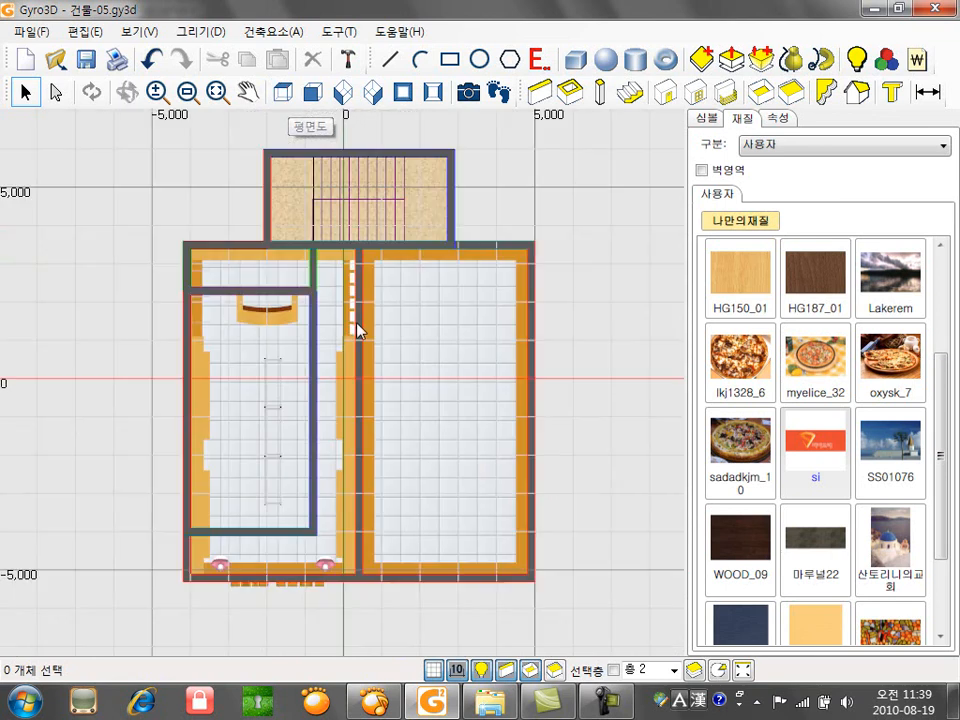
pyautogui.click(570, 92)
pyautogui.click(521, 271)
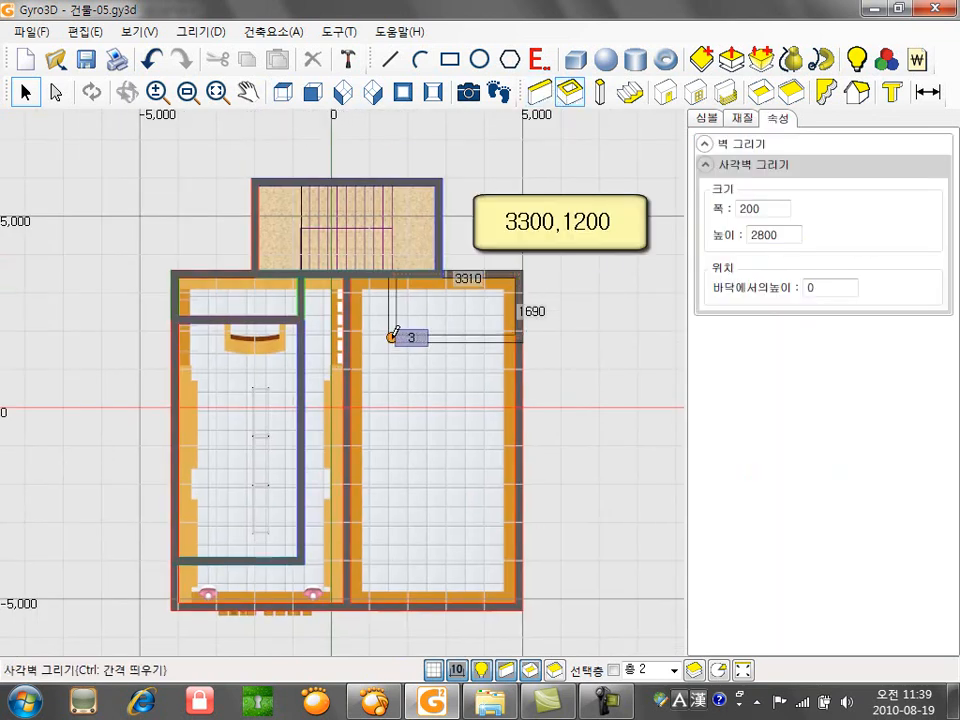
pyautogui.press('Escape')
pyautogui.click(521, 320)
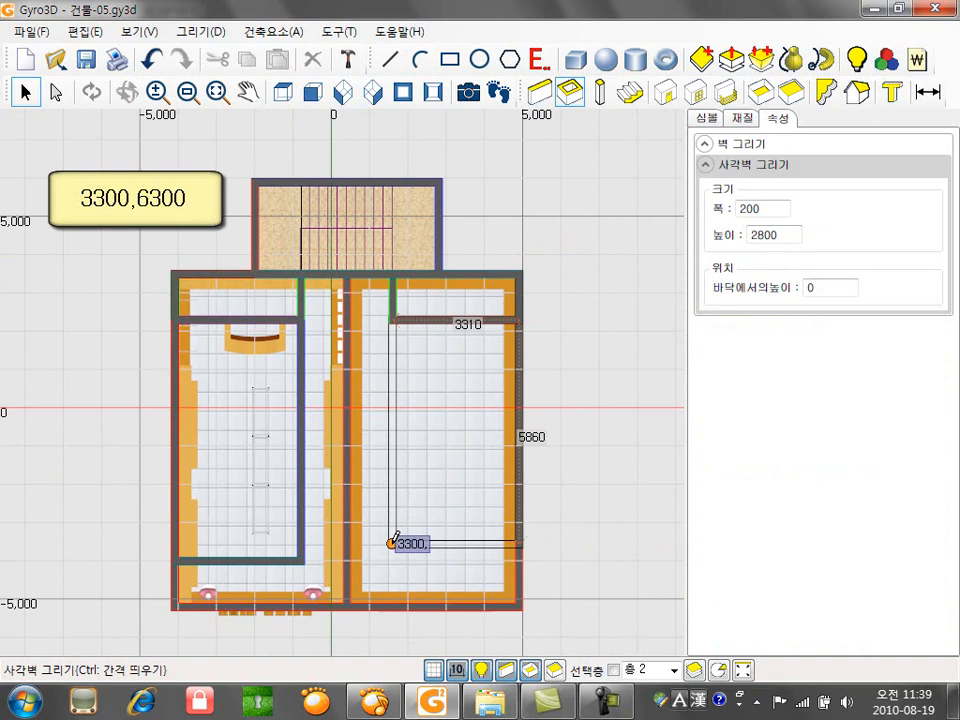
pyautogui.click(393, 540)
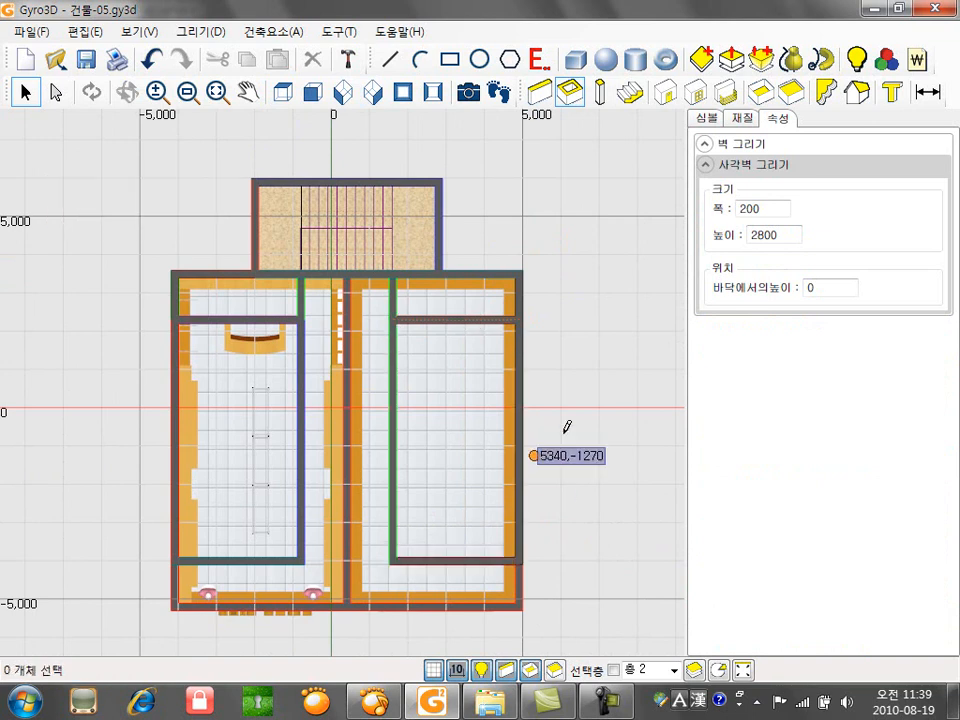
# - Delete the side and rear walls of both 3300 × 1200 rectangles, leaving the two large rooms enclosed
pyautogui.click(370, 98)
pyautogui.moveTo(388, 388); pyautogui.dragTo(275, 420)
pyautogui.moveTo(273, 413); pyautogui.dragTo(333, 428, button='middle')
pyautogui.click(333, 428)
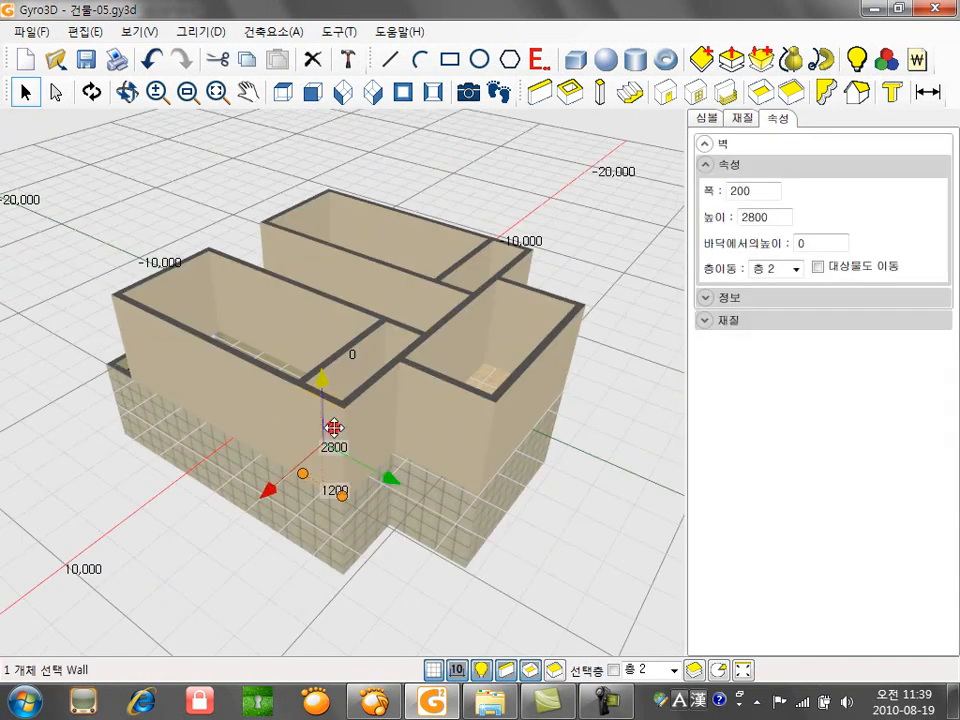
pyautogui.press('Delete')
pyautogui.click(363, 416)
pyautogui.press('Delete')
pyautogui.click(388, 355)
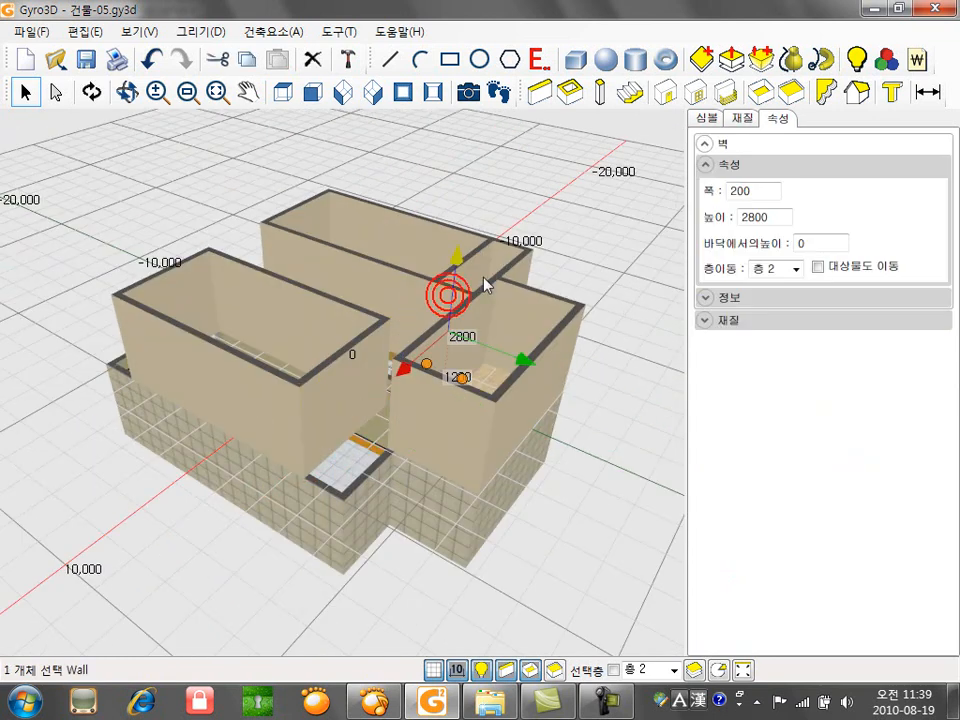
pyautogui.press('Delete')
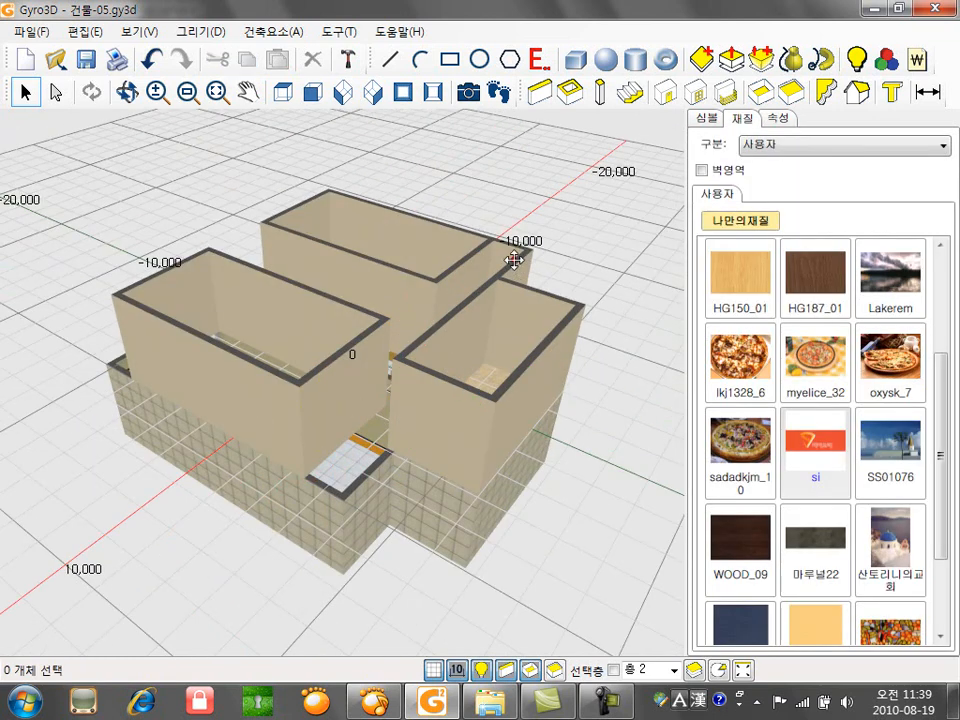
# - Draw straight walls 100 wide and 1200 high around the rear corridor and across the gap between the two large rooms
pyautogui.click(293, 95)
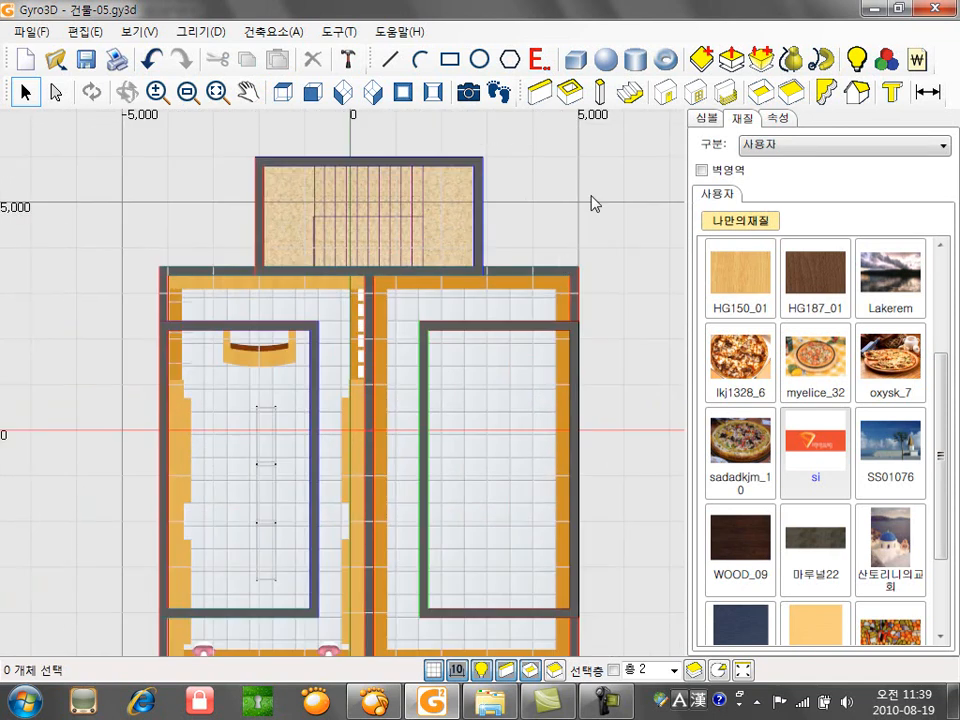
pyautogui.click(541, 91)
pyautogui.doubleClick(761, 209)
pyautogui.write('1200')
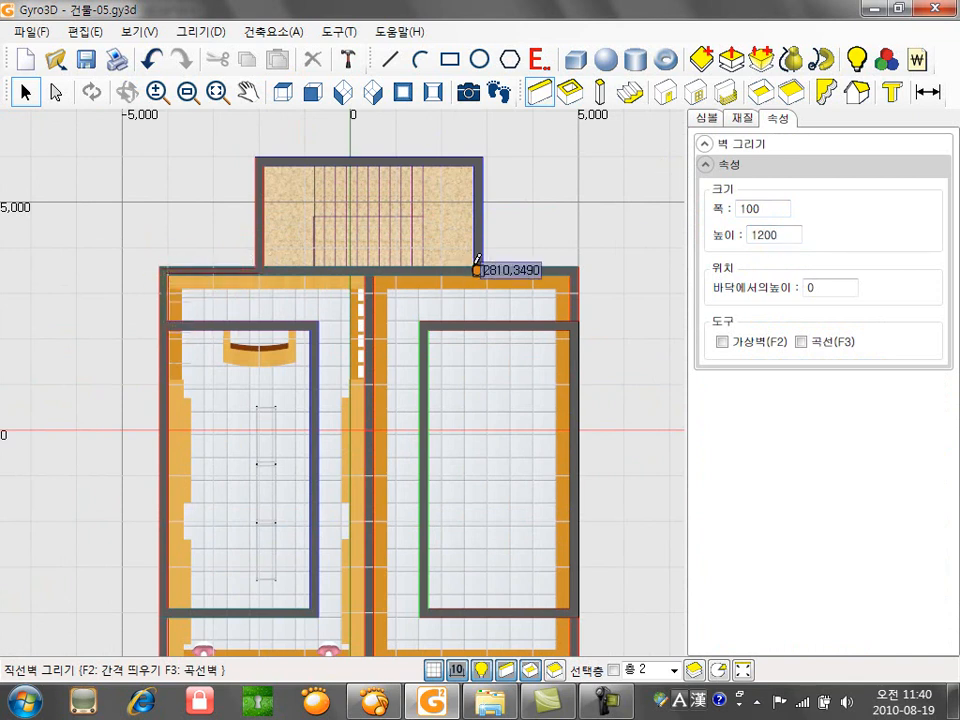
pyautogui.click(575, 271)
pyautogui.click(574, 325)
pyautogui.click(424, 327)
pyautogui.click(315, 328)
pyautogui.rightClick(353, 309)
# - Draw 1200-high balcony walls in front of the left unit, following the building's outer edge and returning to the room's inner front corner
pyautogui.moveTo(347, 463); pyautogui.dragTo(385, 280, button='middle')
pyautogui.click(202, 430)
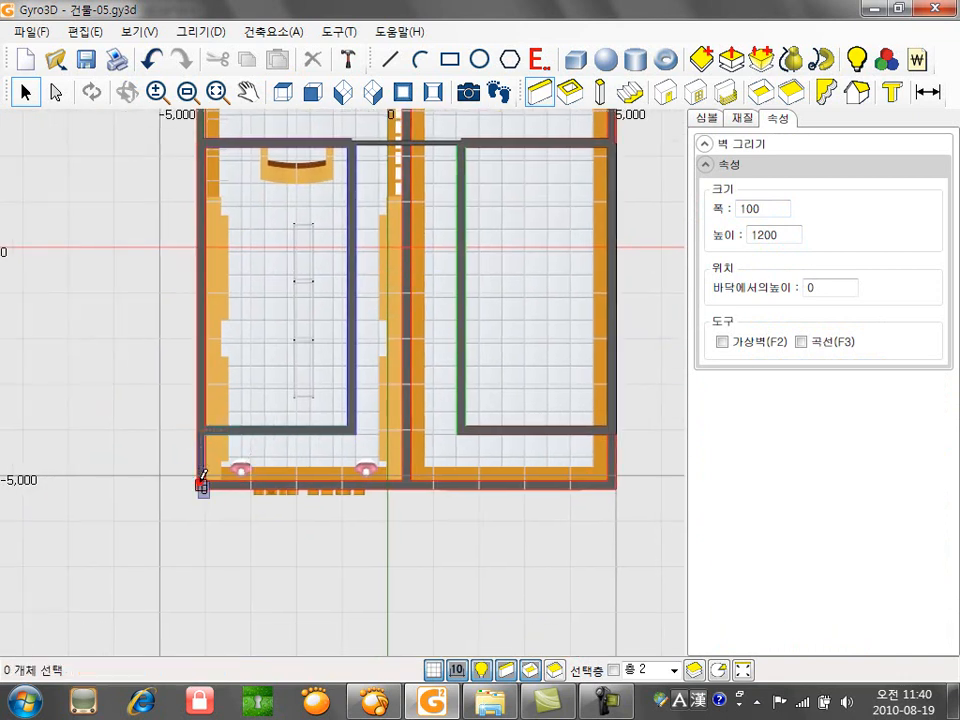
pyautogui.click(357, 484)
pyautogui.click(354, 431)
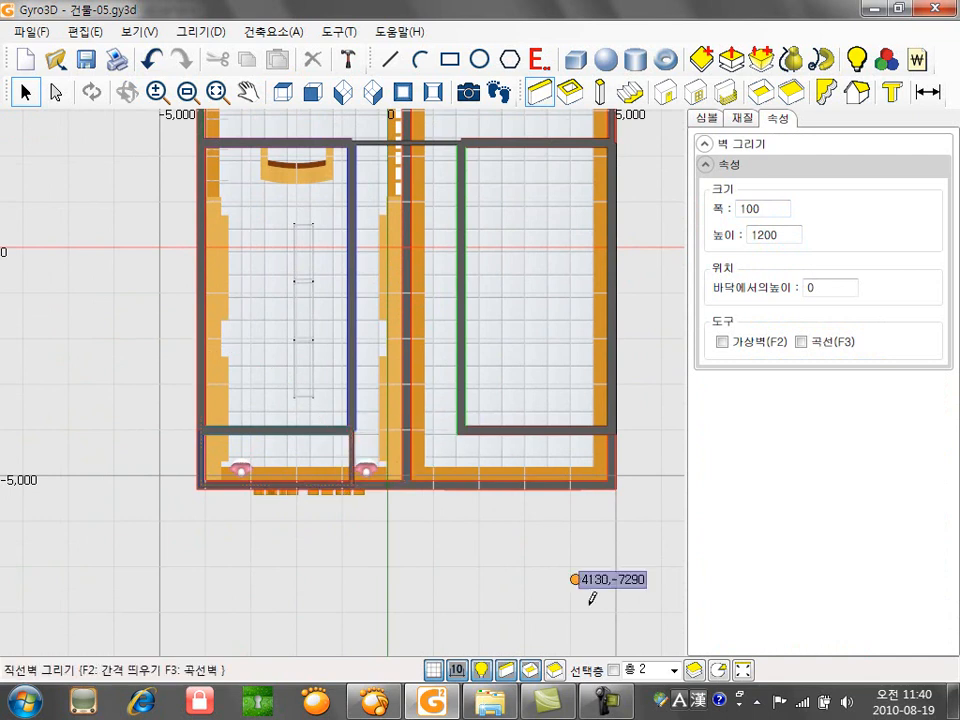
# - Display only 층 2 and draw matching 1200-high balcony walls in front of the right unit
pyautogui.click(614, 670)
pyautogui.click(467, 439)
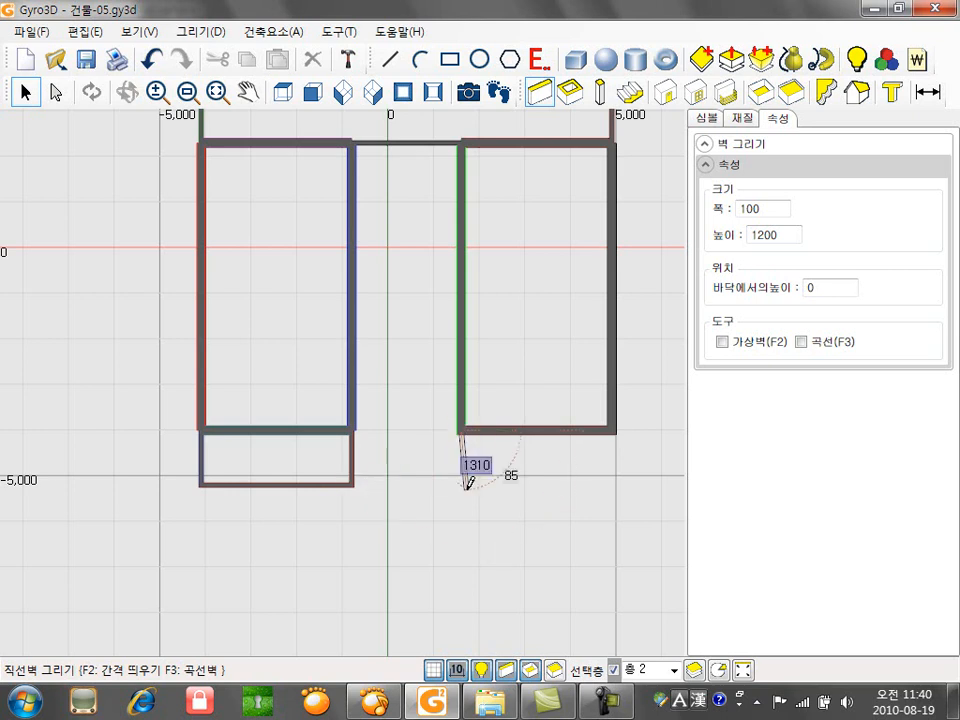
pyautogui.click(461, 484)
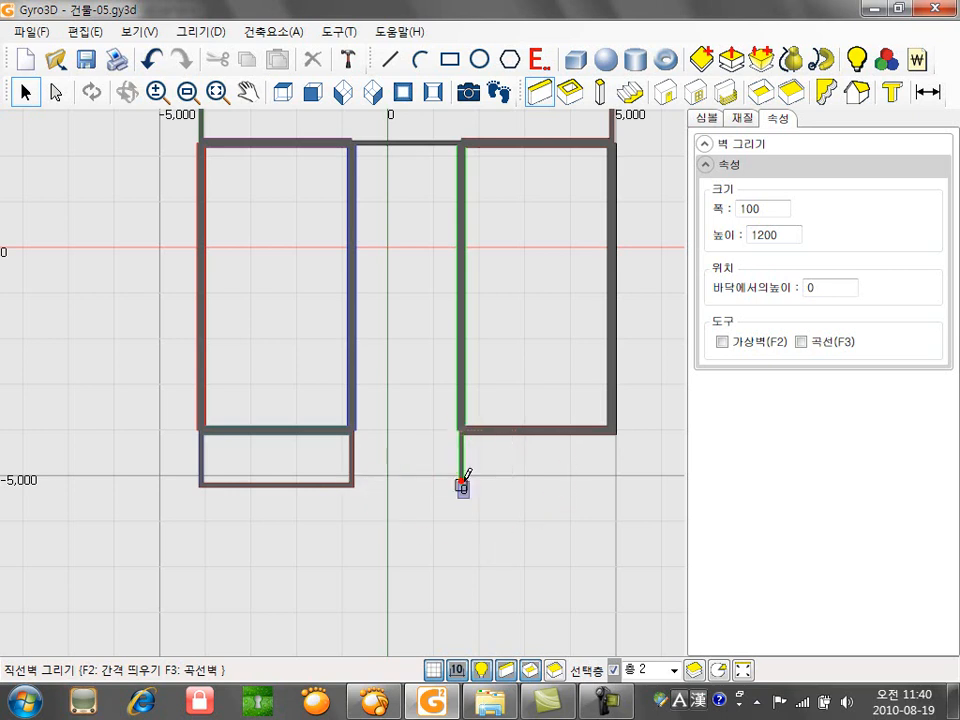
pyautogui.click(612, 484)
pyautogui.click(613, 432)
pyautogui.click(403, 92)
pyautogui.moveTo(358, 404); pyautogui.dragTo(395, 460, button='middle')
pyautogui.click(532, 409)
# - Draw a small rectangular room with walls 100 wide and 2800 high in the rear outer corner of each large unit
pyautogui.click(282, 92)
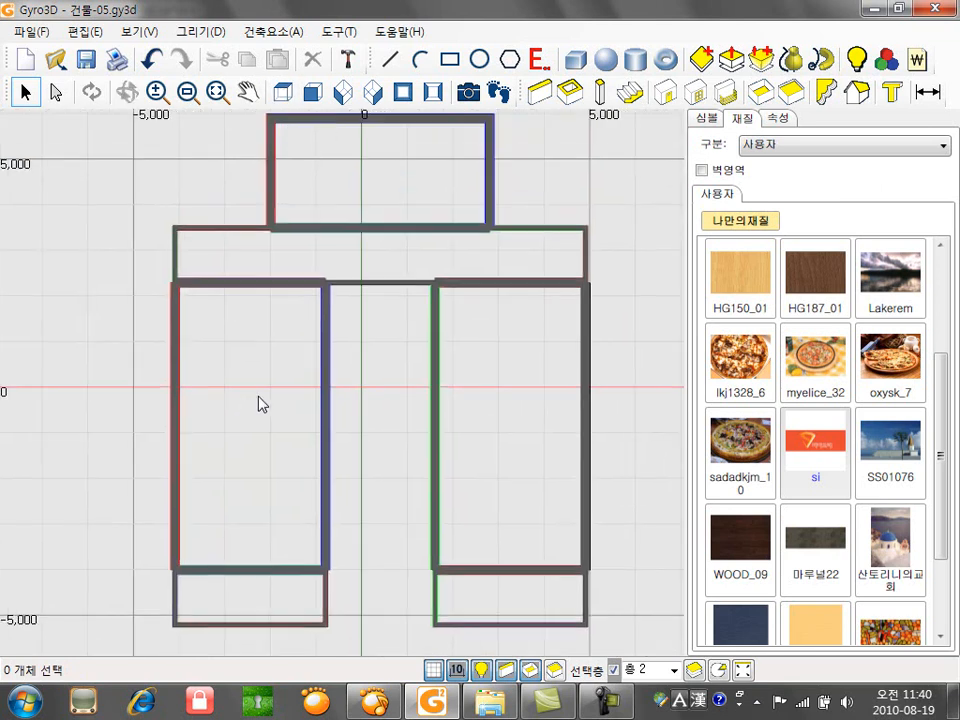
pyautogui.click(569, 92)
pyautogui.click(785, 233)
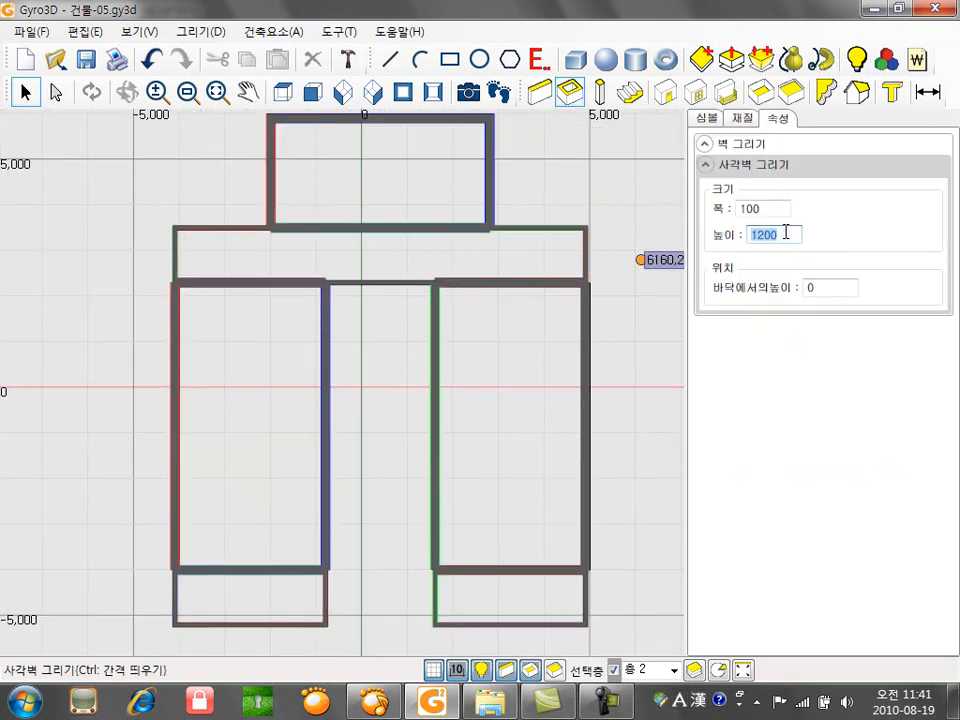
pyautogui.write('2800')
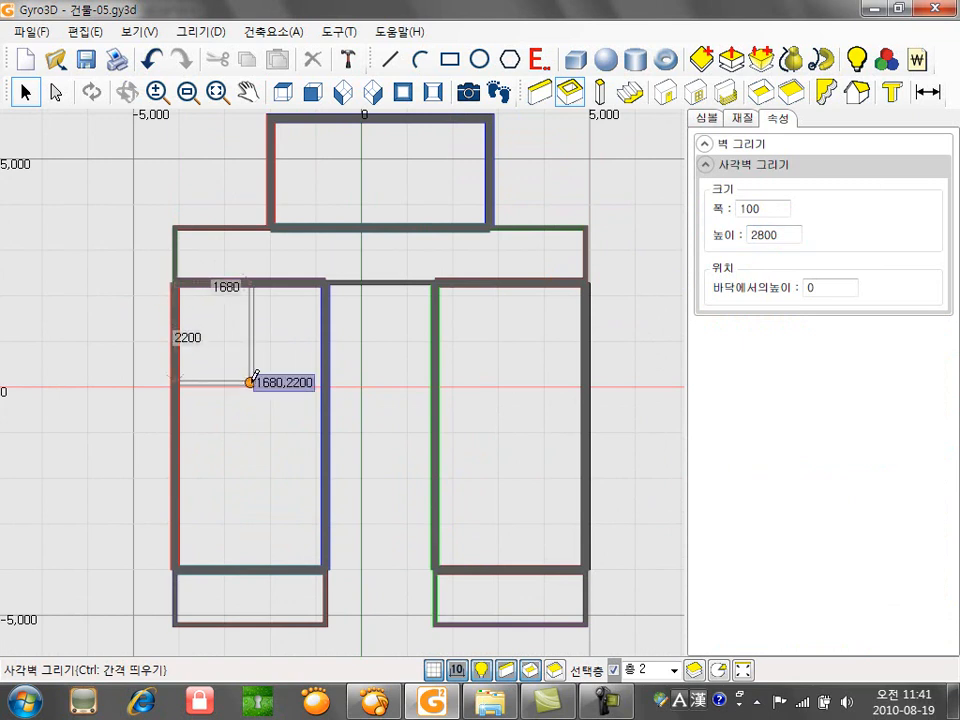
pyautogui.click(250, 382)
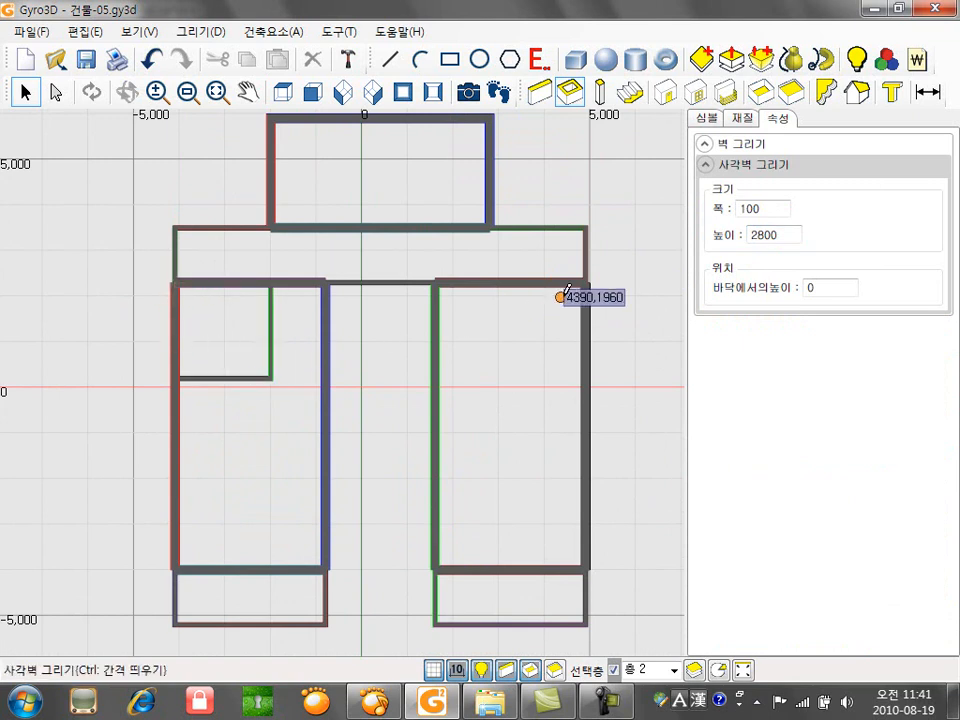
pyautogui.click(487, 377)
pyautogui.click(373, 92)
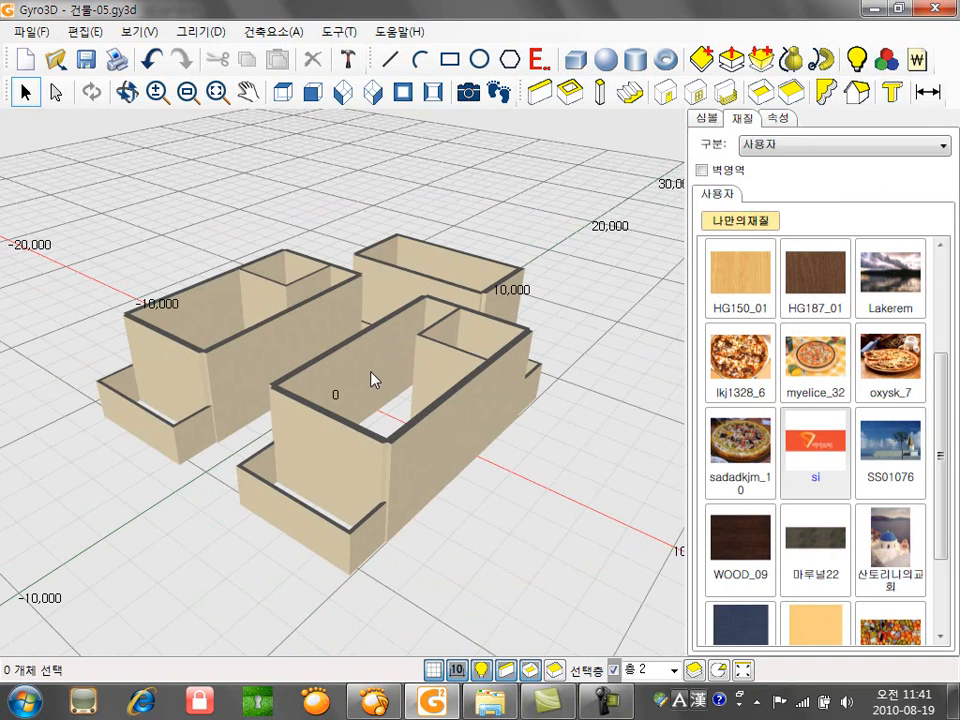
# - Create floors at height 0 in the rear corridor, both front balconies and all rooms of the two units, excluding the stairwell
pyautogui.moveTo(371, 371); pyautogui.dragTo(371, 453, button='middle')
pyautogui.click(760, 95)
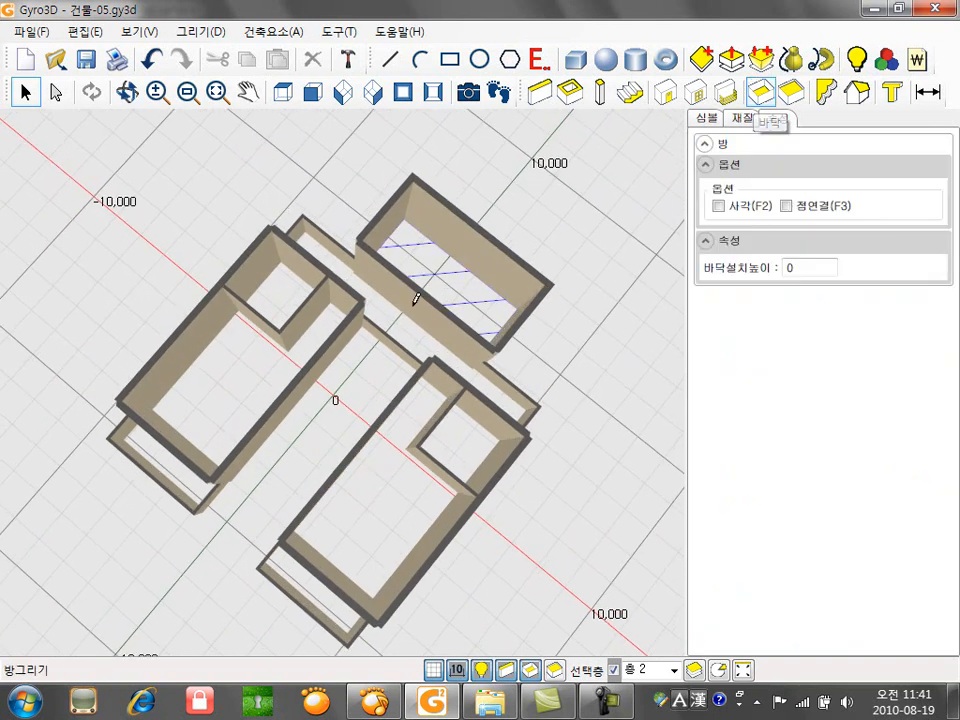
pyautogui.click(381, 315)
pyautogui.click(261, 289)
pyautogui.click(169, 467)
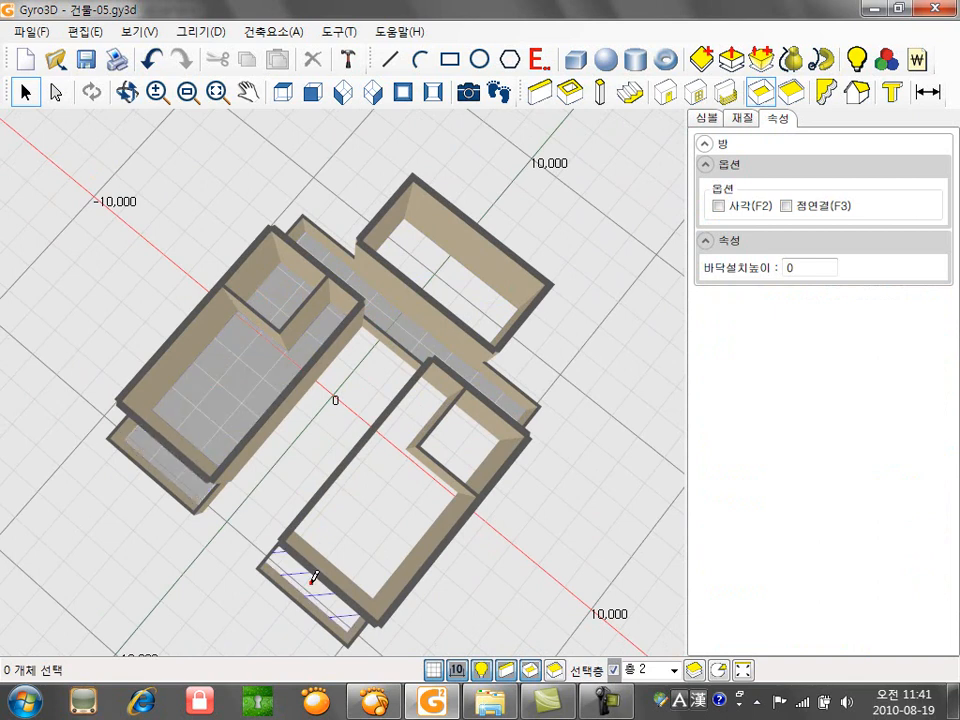
pyautogui.click(312, 576)
pyautogui.click(360, 541)
pyautogui.click(463, 462)
pyautogui.press('Escape')
# - Turn on the ceiling option and create ceilings at height 2400 in the two large rooms
pyautogui.moveTo(320, 439); pyautogui.dragTo(323, 474, button='middle')
pyautogui.click(793, 93)
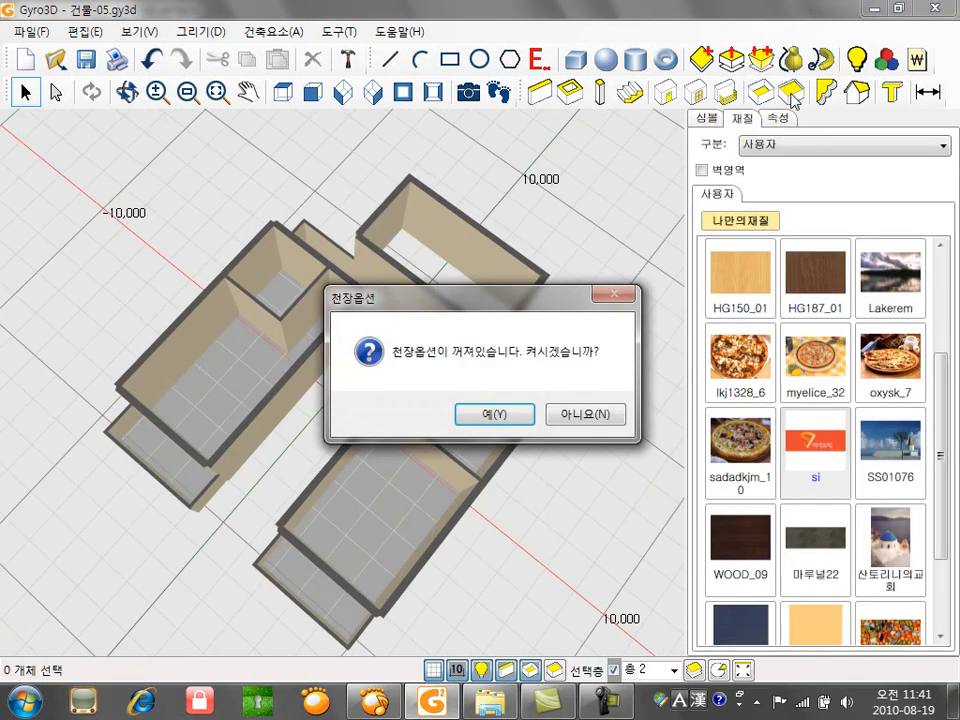
pyautogui.click(495, 414)
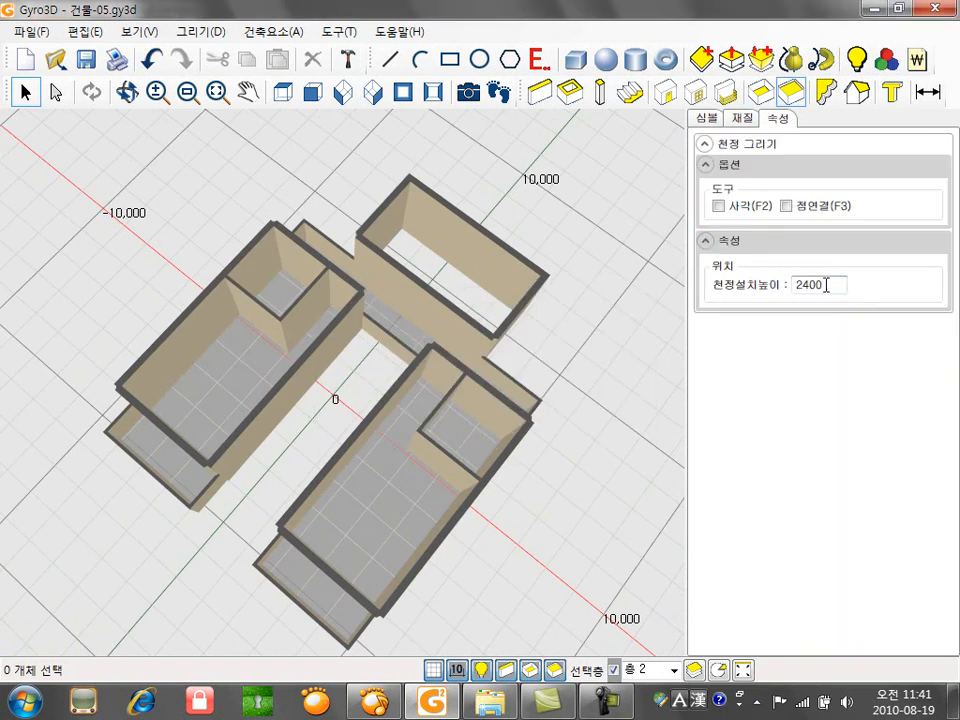
pyautogui.click(219, 362)
pyautogui.click(386, 486)
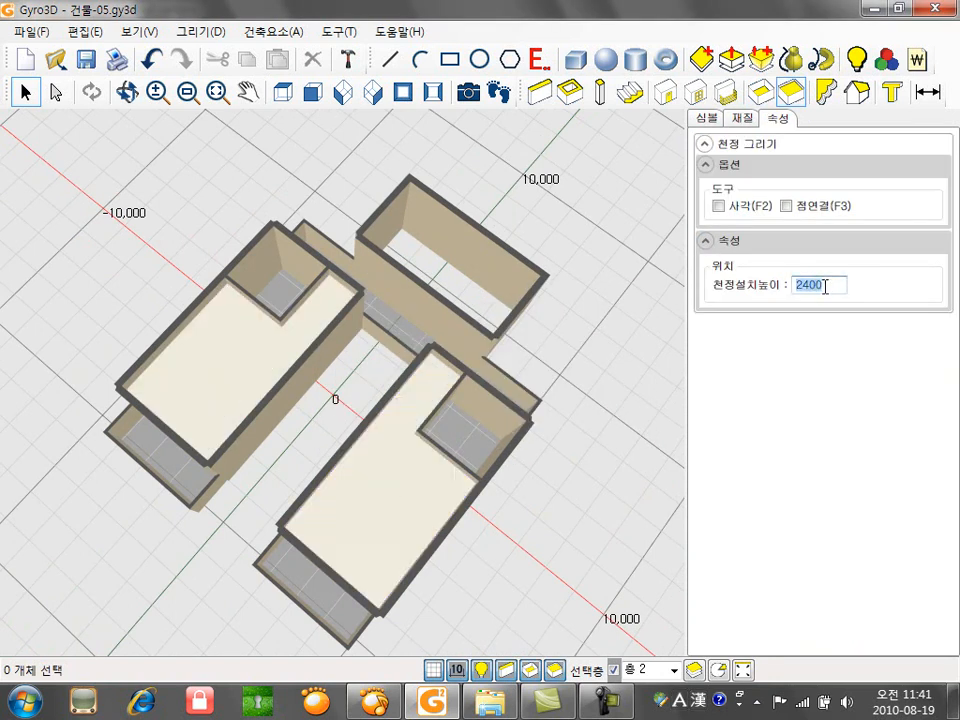
# - Create ceilings at height 2100 in the small corner rooms of both units
pyautogui.click(272, 276)
pyautogui.click(461, 418)
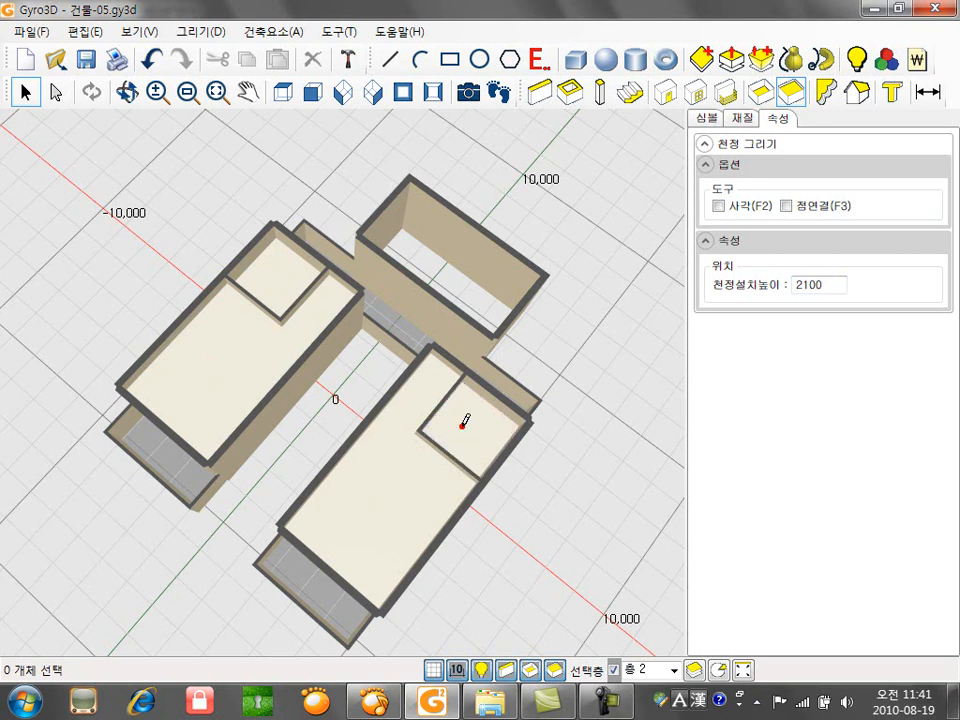
pyautogui.rightClick(580, 330)
# - Hide the ceilings and turn off the selected-floor-only display so both storeys are shown
pyautogui.moveTo(357, 381); pyautogui.dragTo(391, 322, button='middle')
pyautogui.click(550, 669)
pyautogui.moveTo(364, 415); pyautogui.dragTo(360, 450, button='middle')
pyautogui.click(614, 669)
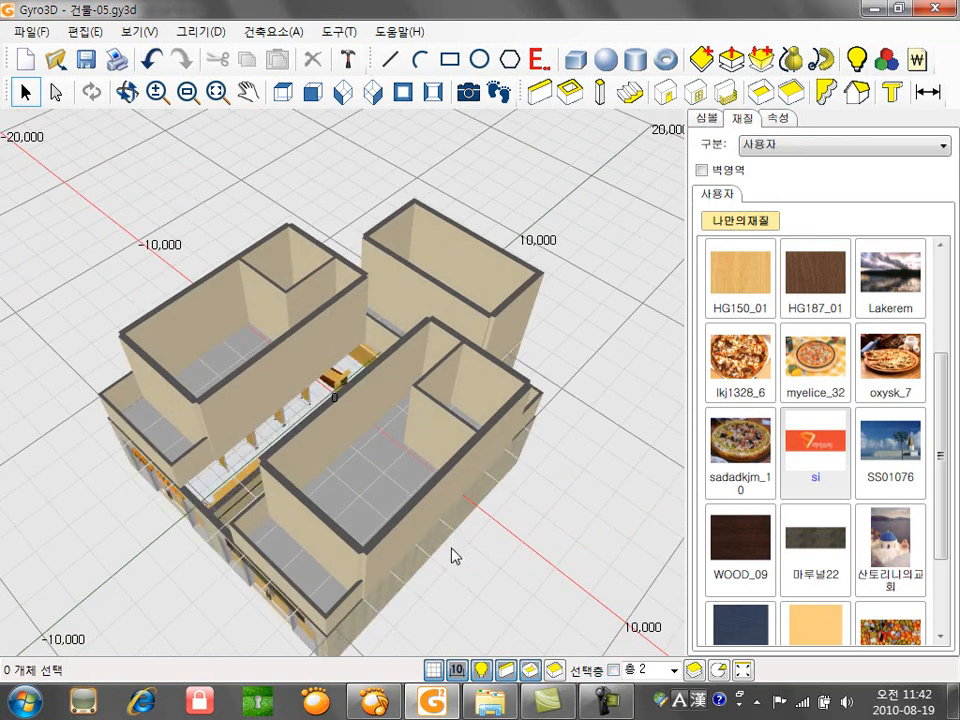
pyautogui.moveTo(367, 118); pyautogui.dragTo(381, 450, button='middle')
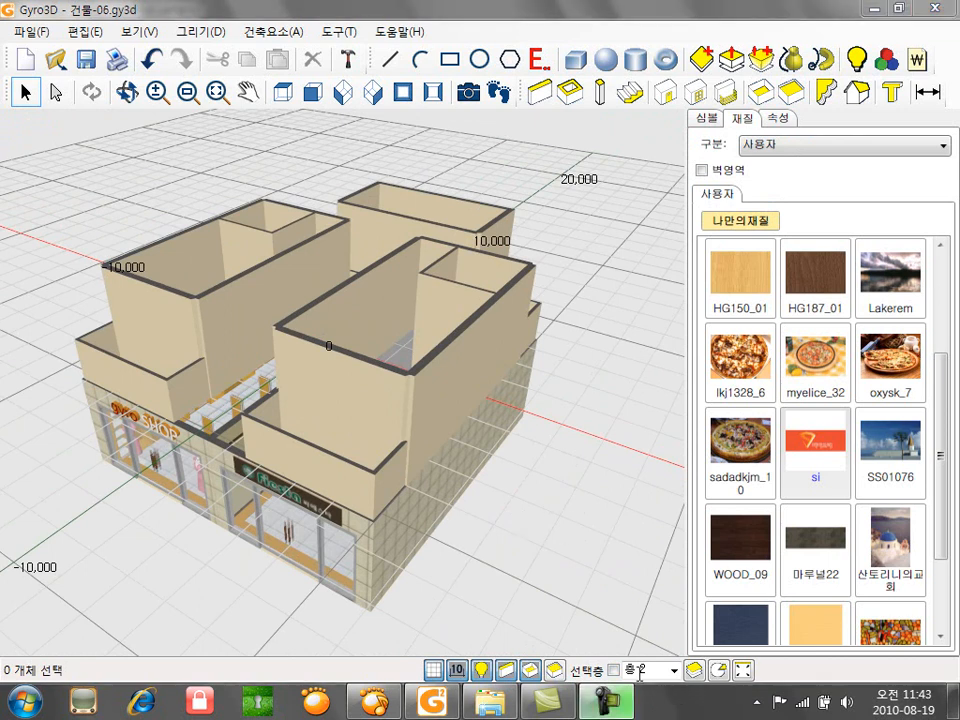
# - Switch the current floor to 층 1 and display only that floor
pyautogui.click(670, 670)
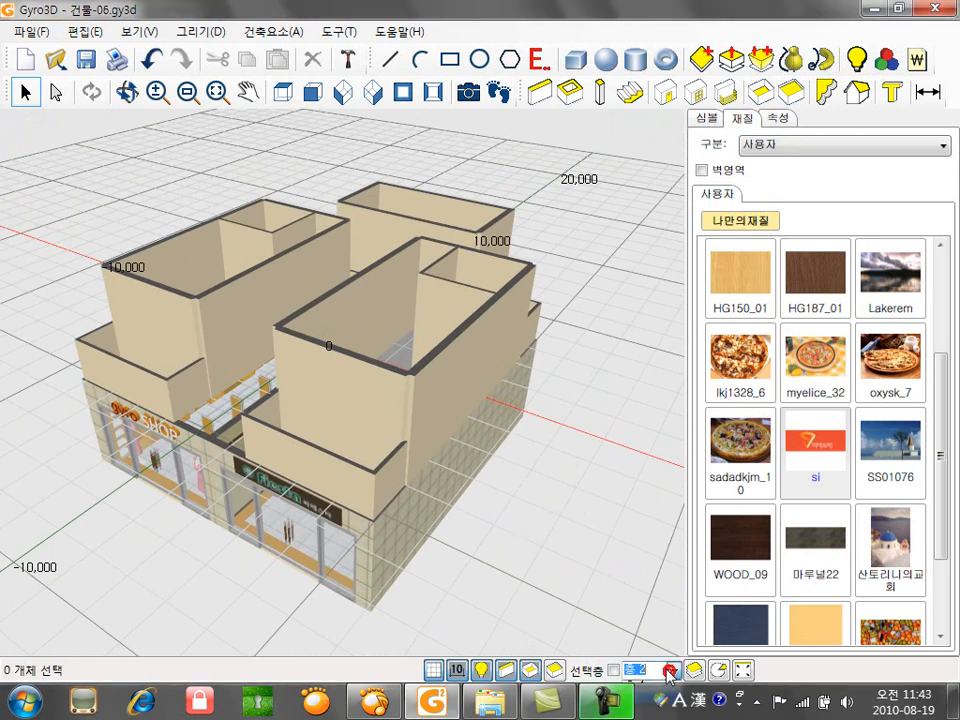
pyautogui.click(613, 670)
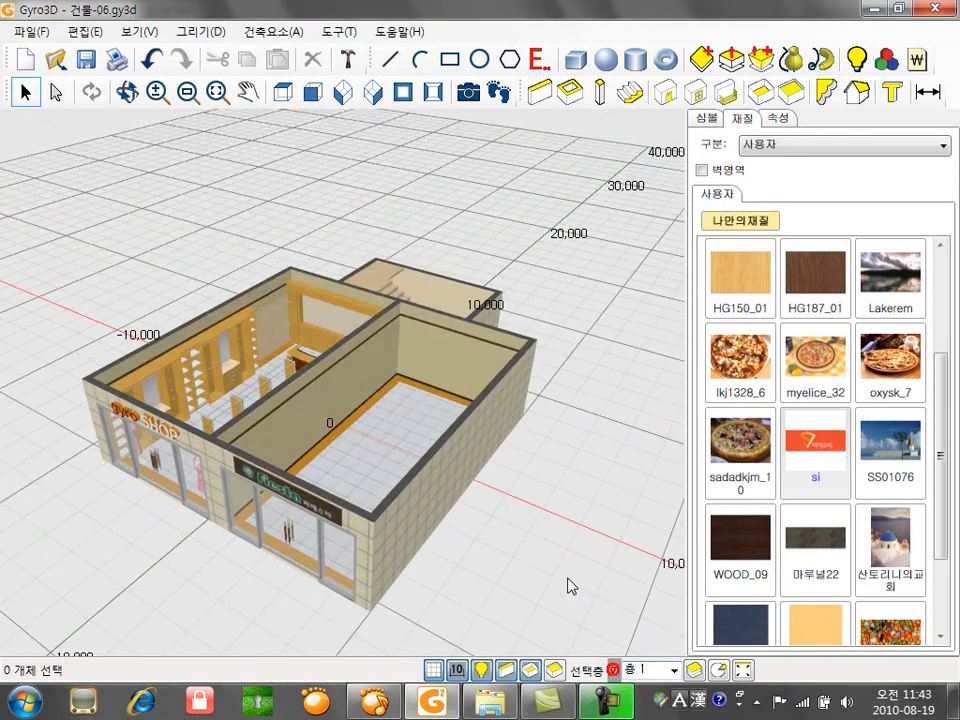
# - Copy the stairs and the landing box upward once at a spacing of 2800
pyautogui.moveTo(393, 382); pyautogui.dragTo(372, 470, button='middle')
pyautogui.scroll(2, 377, 377)
pyautogui.click(347, 346)
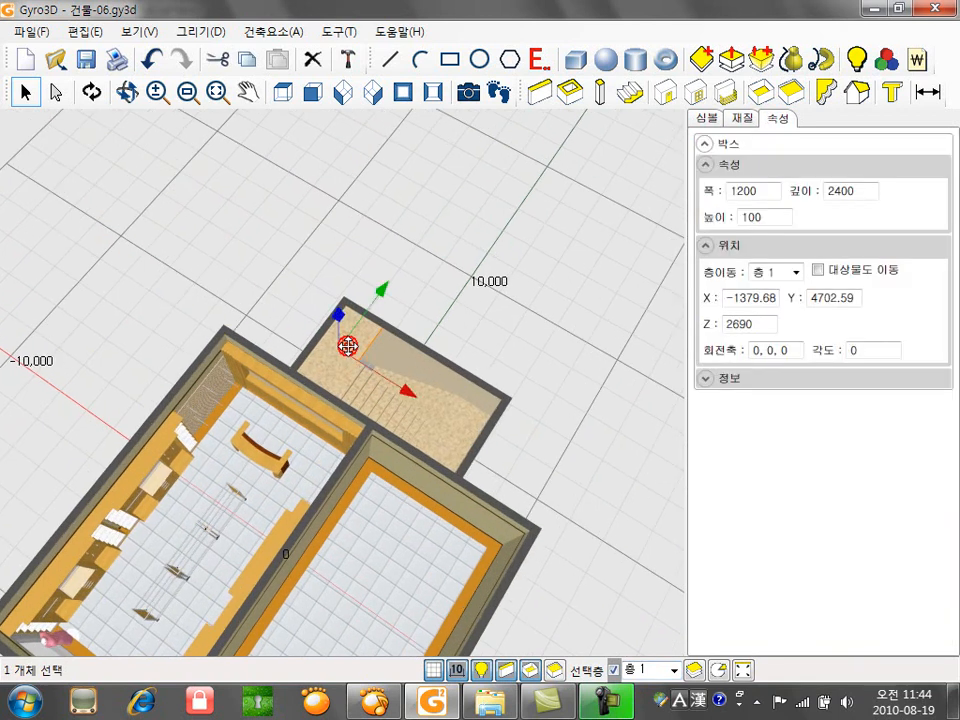
pyautogui.keyDown('ctrl'); pyautogui.click(449, 428); pyautogui.keyUp('ctrl')
pyautogui.moveTo(421, 410); pyautogui.dragTo(425, 372, button='middle')
pyautogui.moveTo(395, 324); pyautogui.dragTo(387, 188)
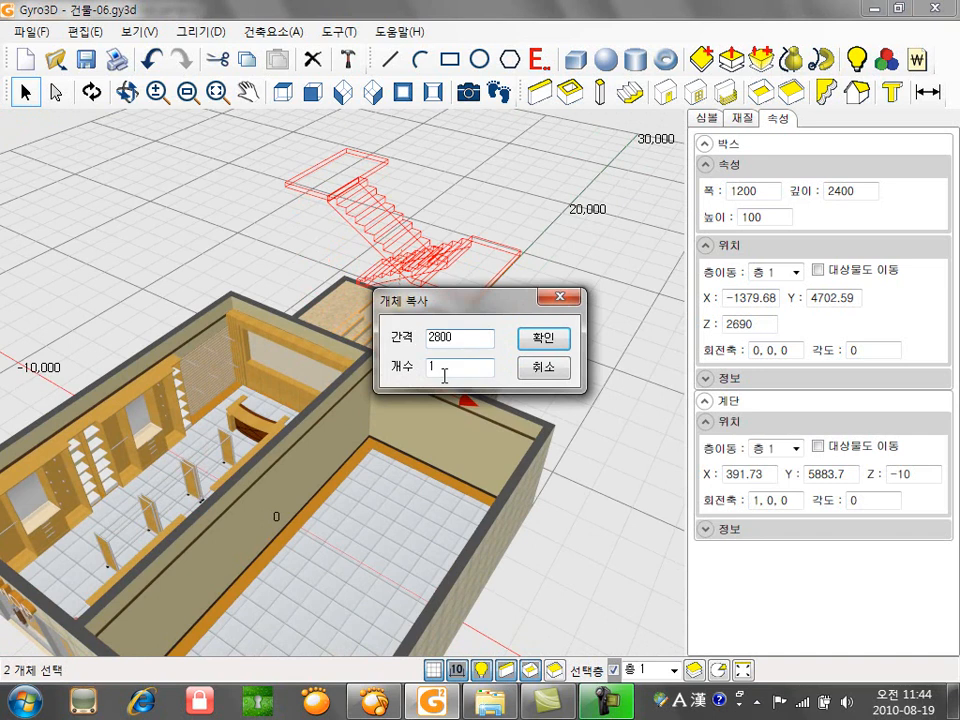
pyautogui.click(550, 344)
pyautogui.click(590, 372)
# - Reassign the copied landing and the copied stairs to floor 층 2
pyautogui.moveTo(593, 373); pyautogui.dragTo(537, 347, button='middle')
pyautogui.click(344, 198)
pyautogui.click(797, 272)
pyautogui.click(770, 300)
pyautogui.click(465, 257)
pyautogui.click(775, 190)
pyautogui.click(776, 228)
pyautogui.click(538, 250)
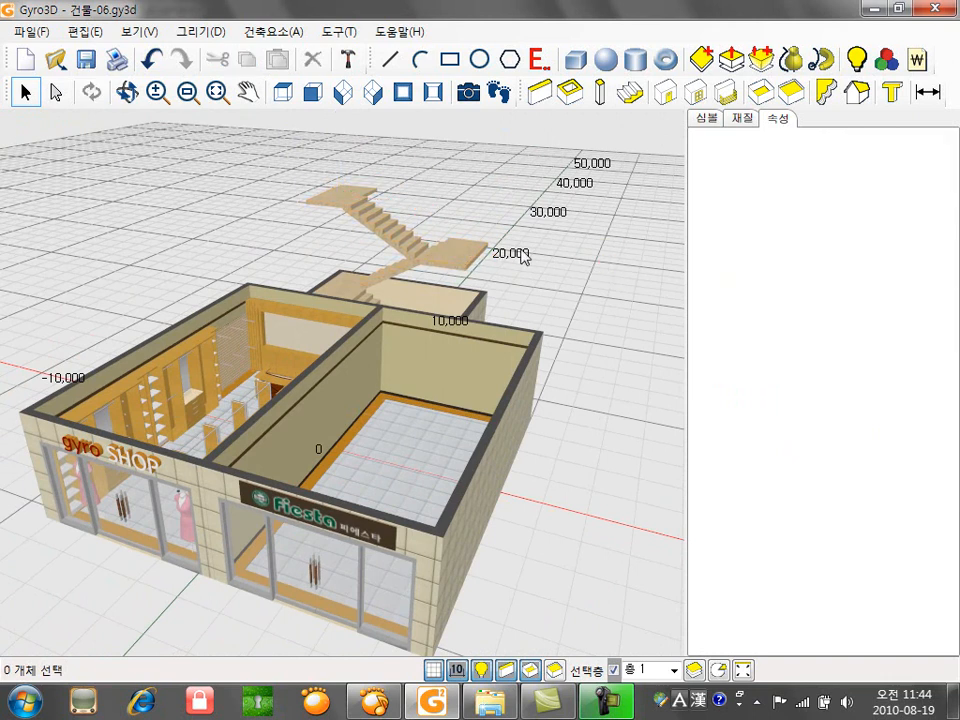
# - Switch the current floor to 층 2 and display only that floor to inspect its stairwell
pyautogui.click(614, 671)
pyautogui.click(675, 672)
pyautogui.click(655, 698)
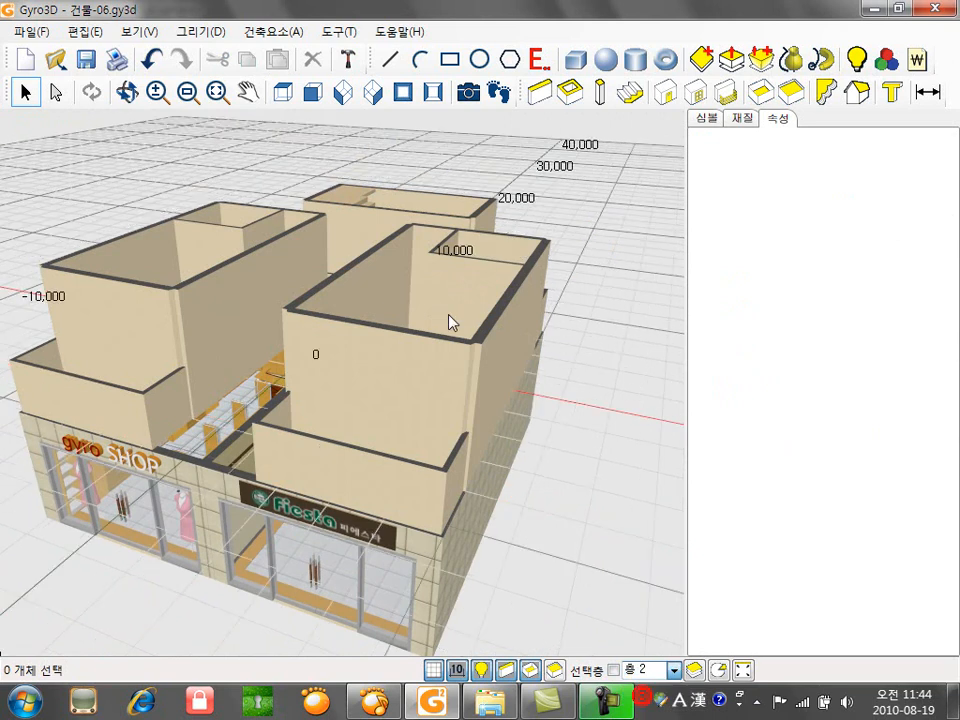
pyautogui.click(614, 670)
pyautogui.scroll(8, 339, 373)
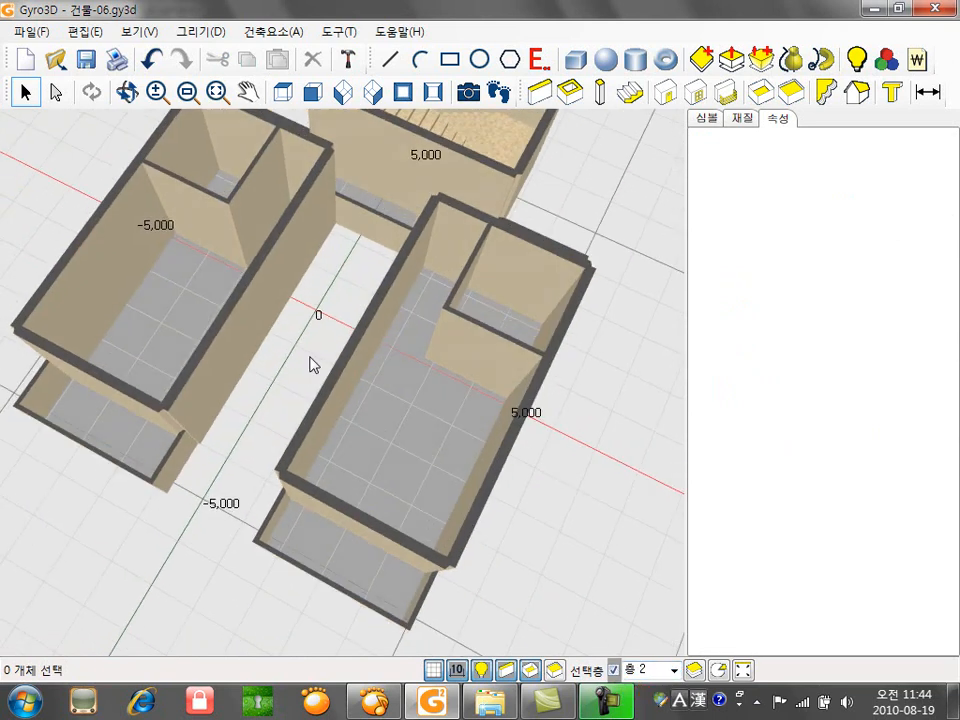
pyautogui.moveTo(297, 327); pyautogui.dragTo(362, 337, button='middle')
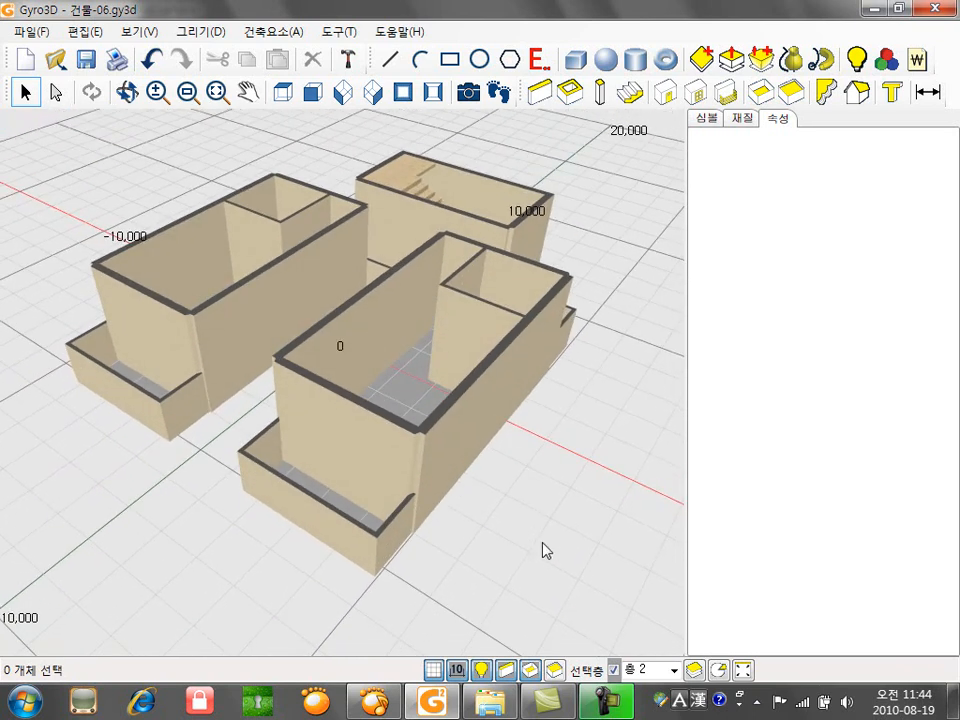
# - Show all floors and apply interior tile CER-002 with the wall-area option to the units' and balconies' front and side outer walls
pyautogui.click(614, 670)
pyautogui.moveTo(524, 493); pyautogui.dragTo(525, 456, button='middle')
pyautogui.click(744, 119)
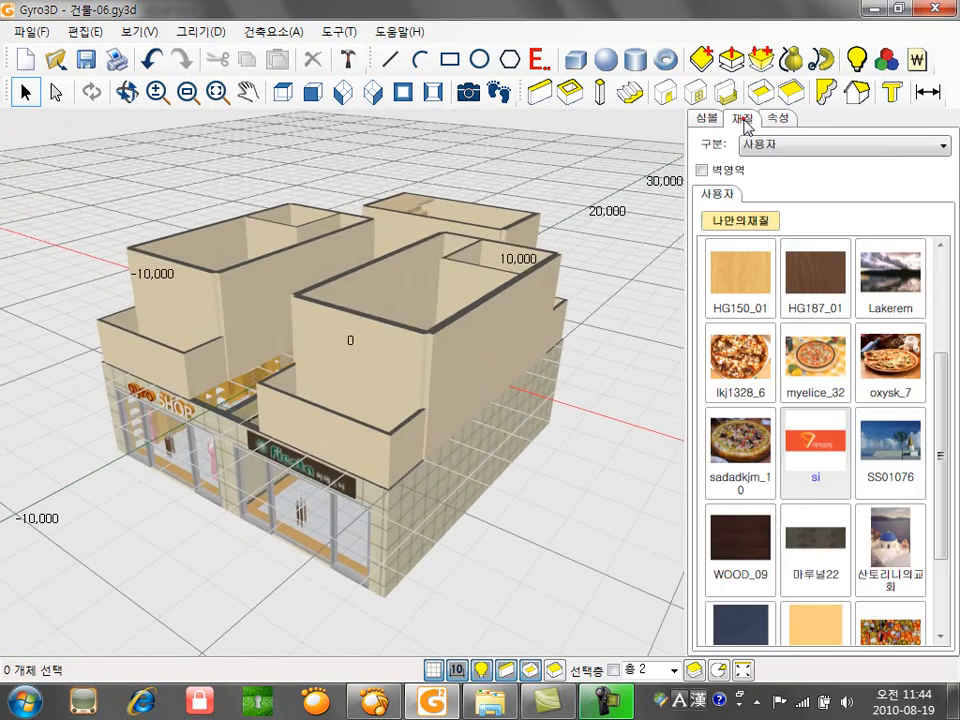
pyautogui.click(795, 147)
pyautogui.click(790, 190)
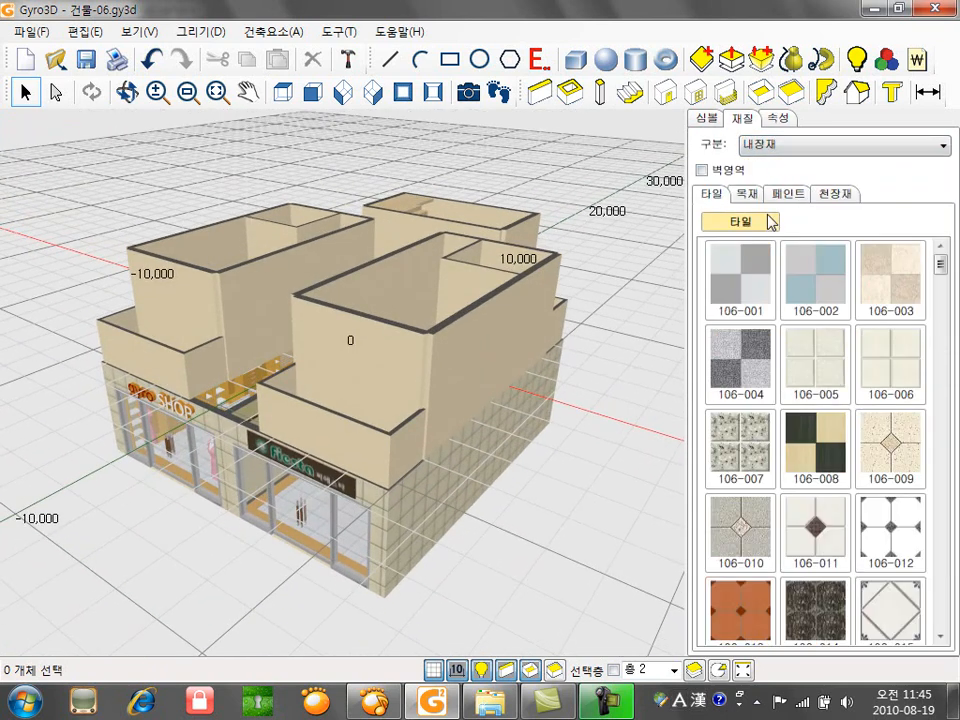
pyautogui.moveTo(944, 272); pyautogui.dragTo(951, 348)
pyautogui.click(741, 310)
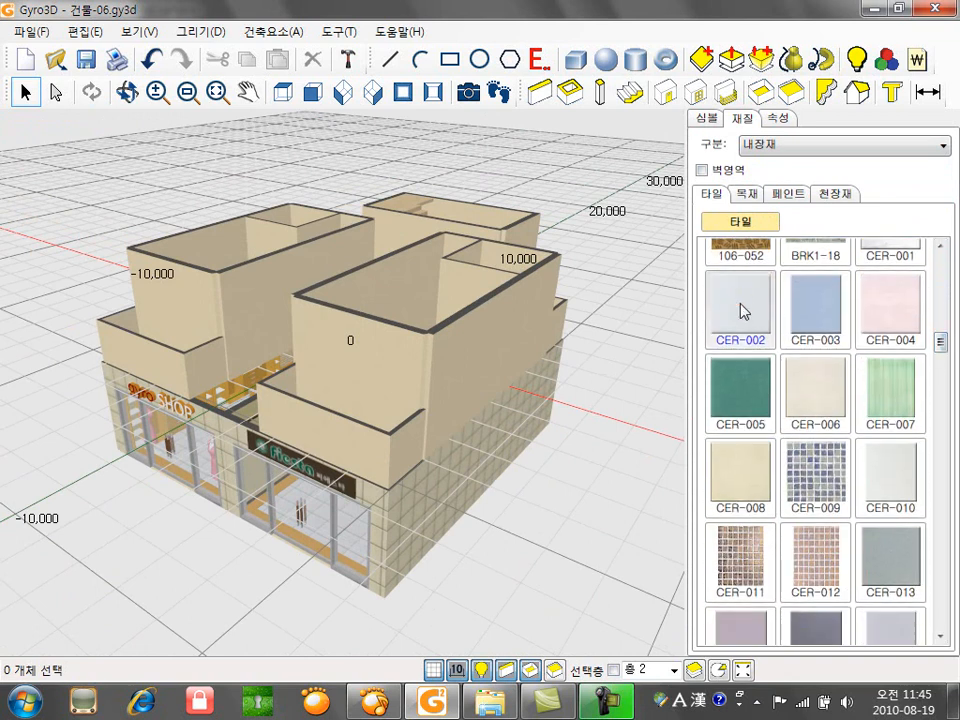
pyautogui.click(355, 430)
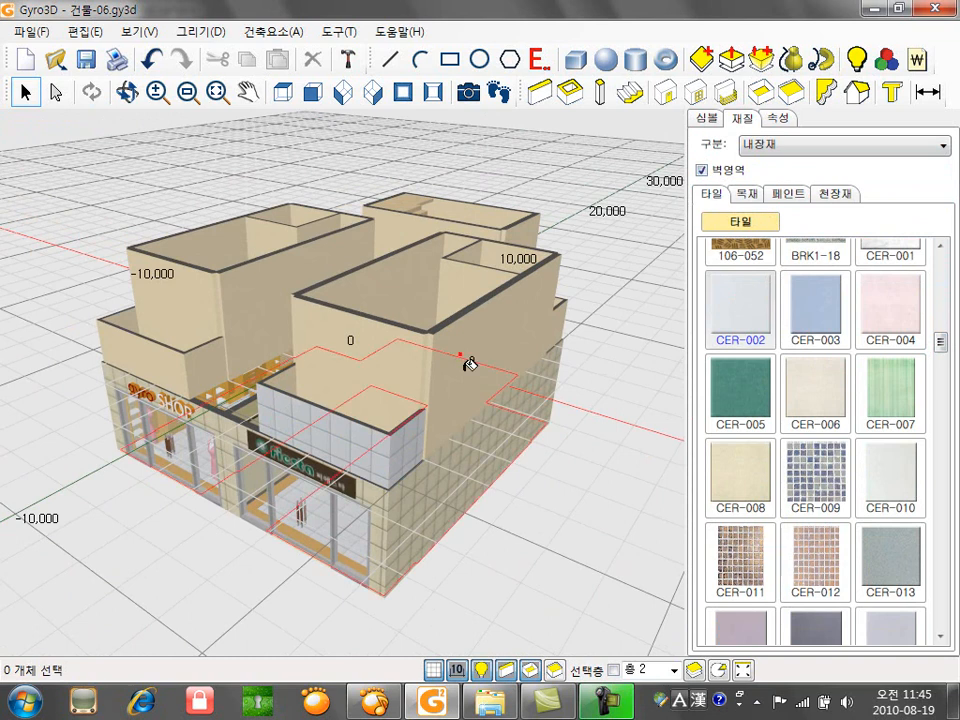
pyautogui.click(338, 368)
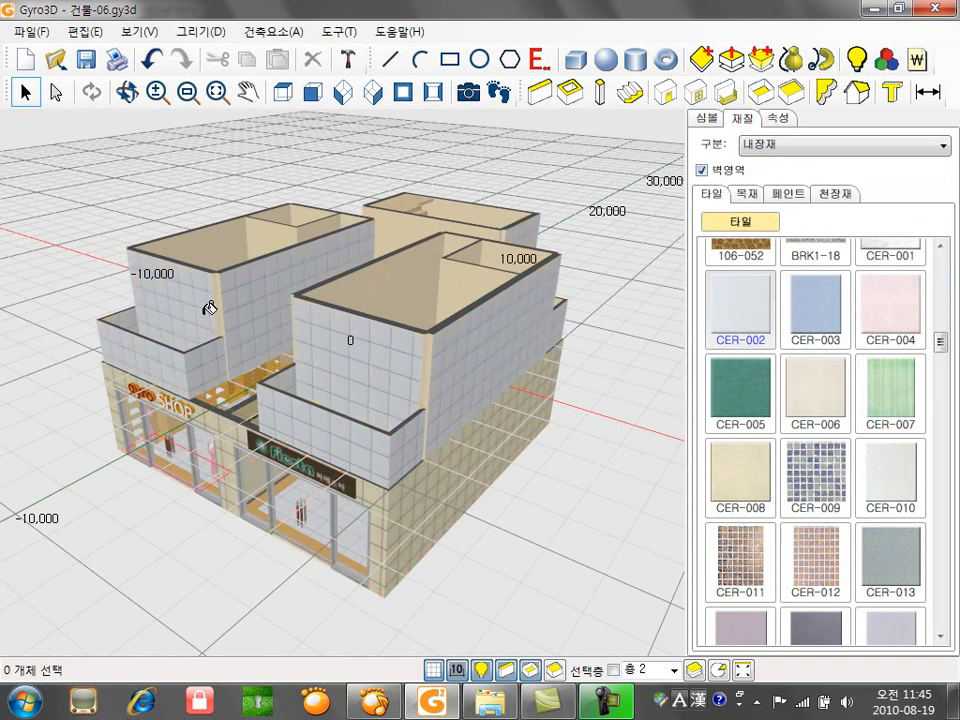
# - Apply tile CER-002 to the remaining rear outer walls and return to the perspective view
pyautogui.moveTo(453, 343)
pyautogui.mouseDown(button='middle')
pyautogui.moveTo(343, 354)
pyautogui.moveTo(341, 389)
pyautogui.mouseUp(button='middle')
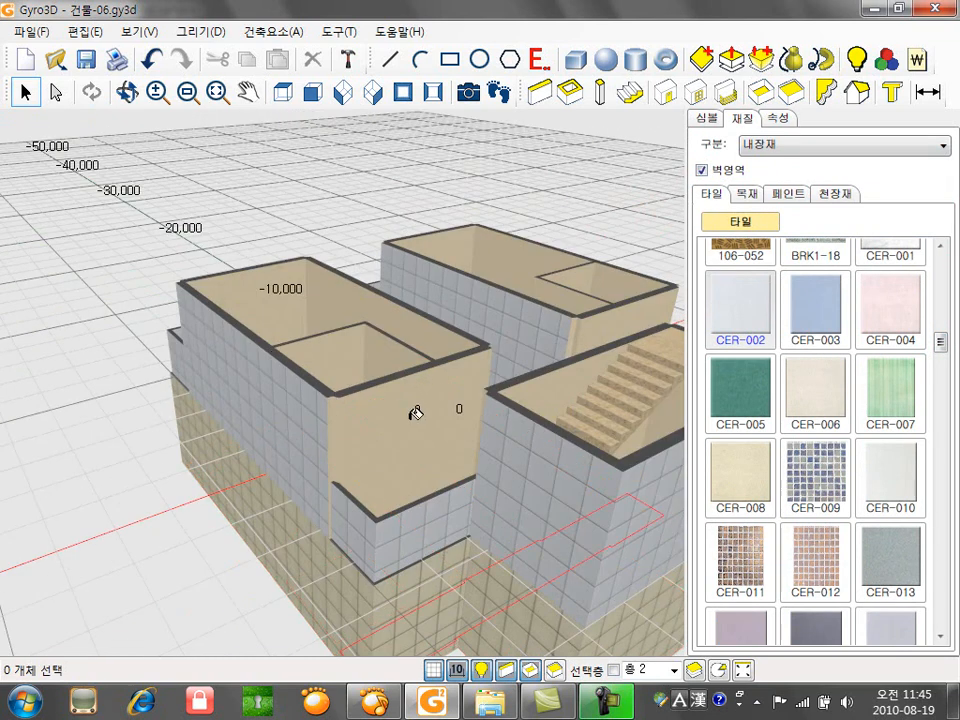
pyautogui.moveTo(416, 411); pyautogui.dragTo(358, 158, button='middle')
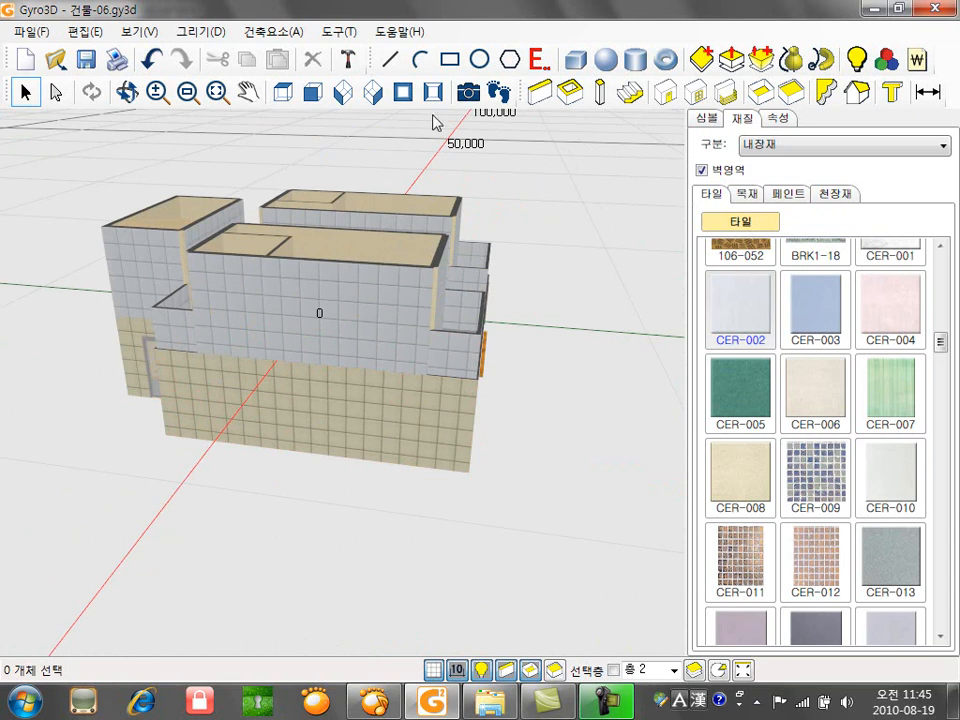
pyautogui.click(372, 92)
# - Add a 600-wide exterior molding in mosaic-03 around the upper outer walls of 층 1
pyautogui.click(825, 92)
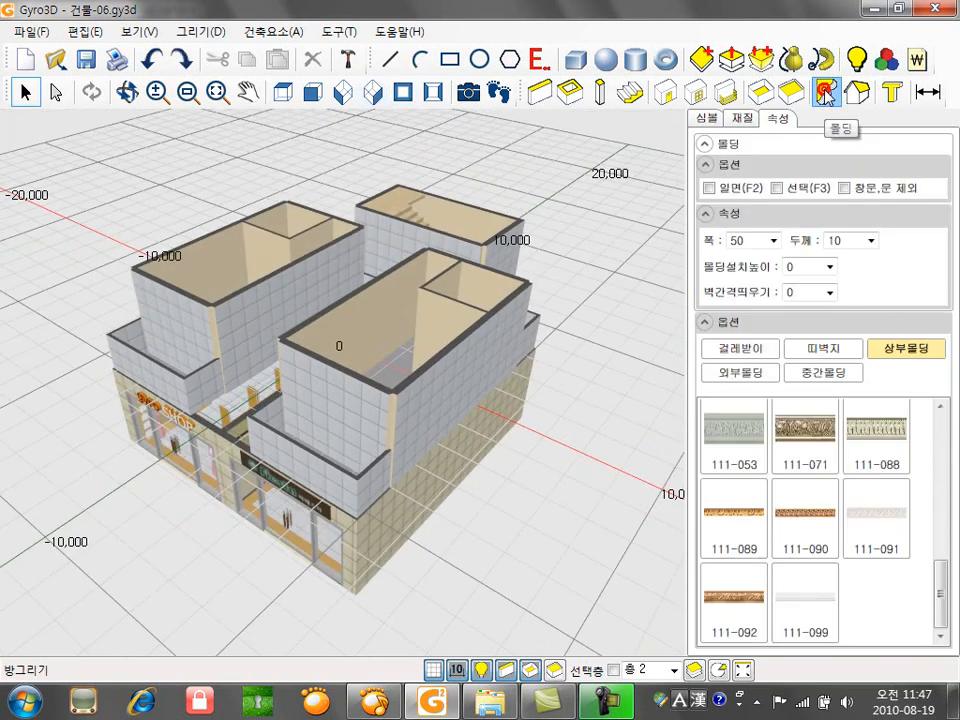
pyautogui.click(730, 372)
pyautogui.moveTo(936, 472)
pyautogui.mouseDown()
pyautogui.moveTo(937, 484)
pyautogui.moveTo(943, 468)
pyautogui.mouseUp()
pyautogui.click(733, 538)
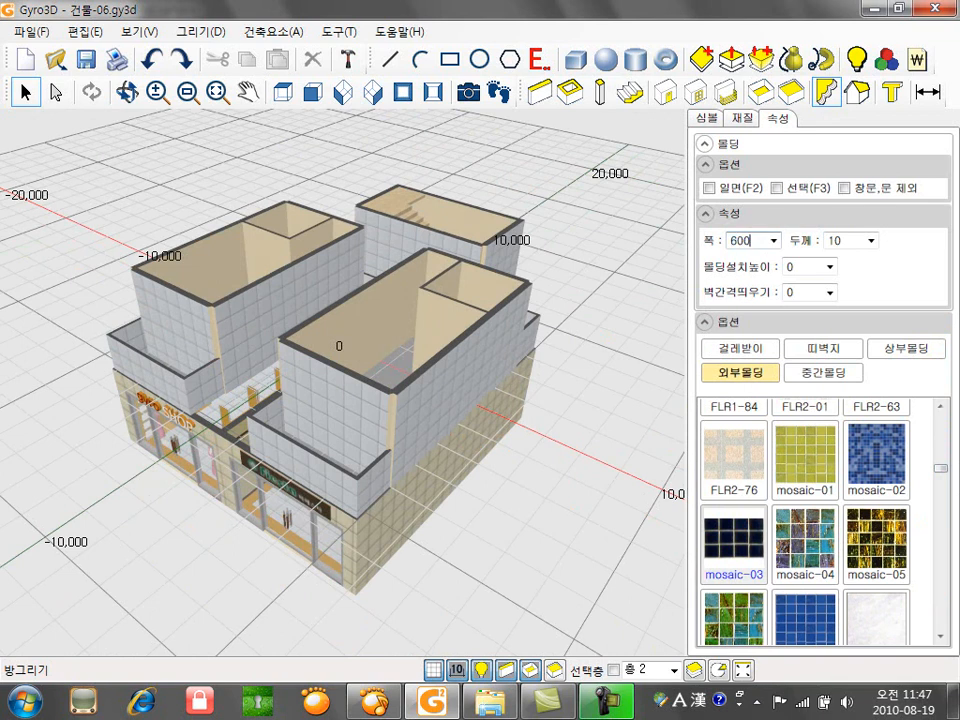
pyautogui.click(660, 669)
pyautogui.click(643, 683)
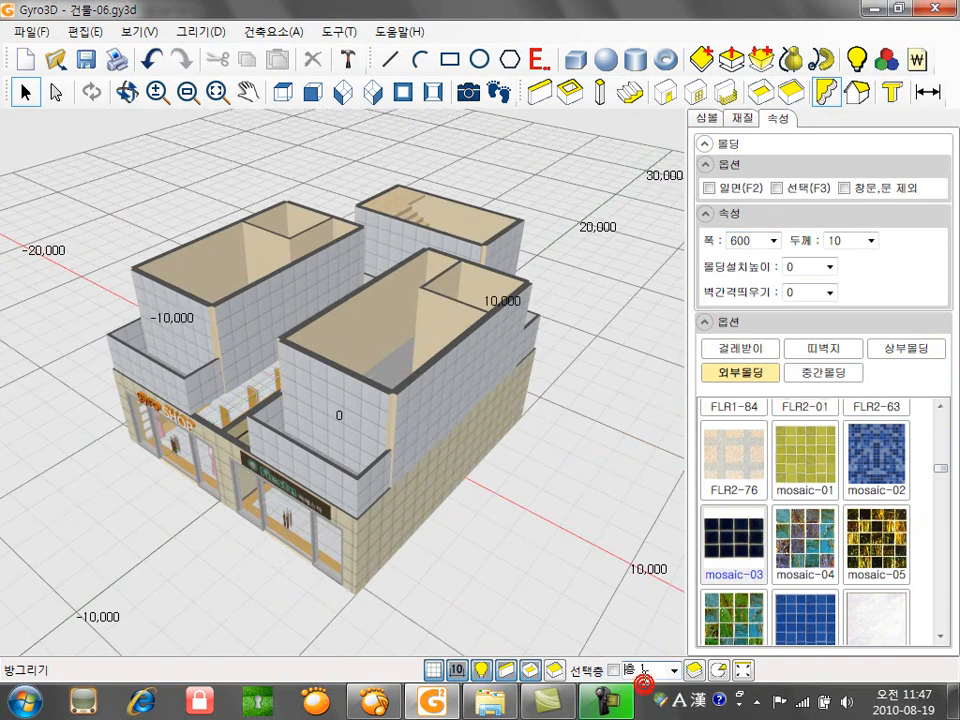
pyautogui.click(437, 487)
pyautogui.scroll(-2, 432, 451)
pyautogui.moveTo(430, 451); pyautogui.dragTo(443, 424, button='middle')
pyautogui.scroll(2, 440, 427)
pyautogui.scroll(1, 437, 427)
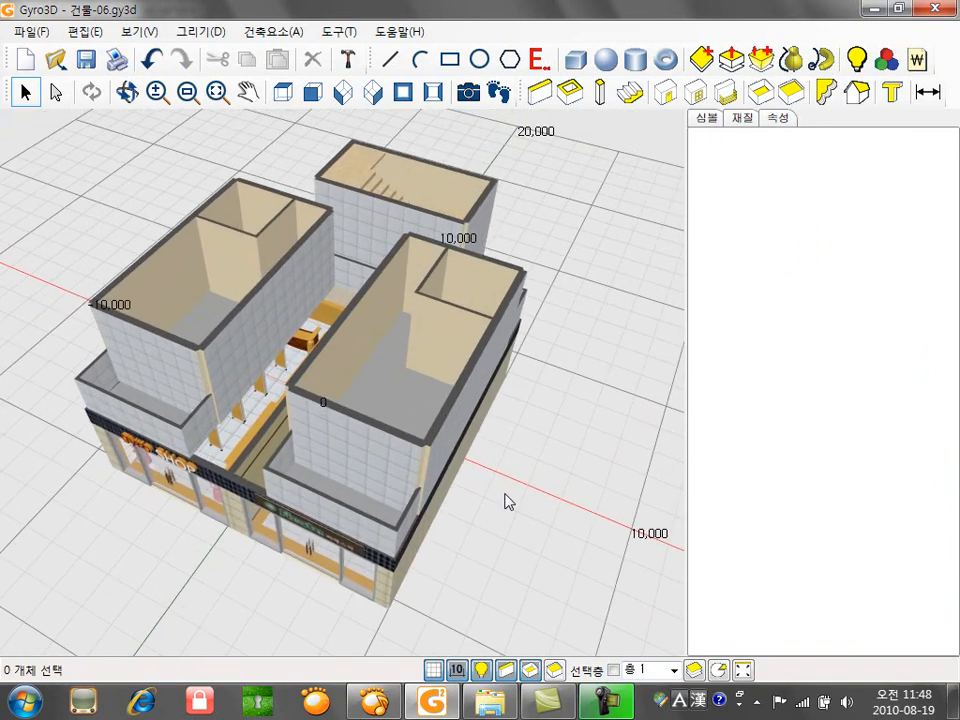
# - Make 층 2 the current floor again and hide the other floor
pyautogui.click(674, 671)
pyautogui.click(657, 700)
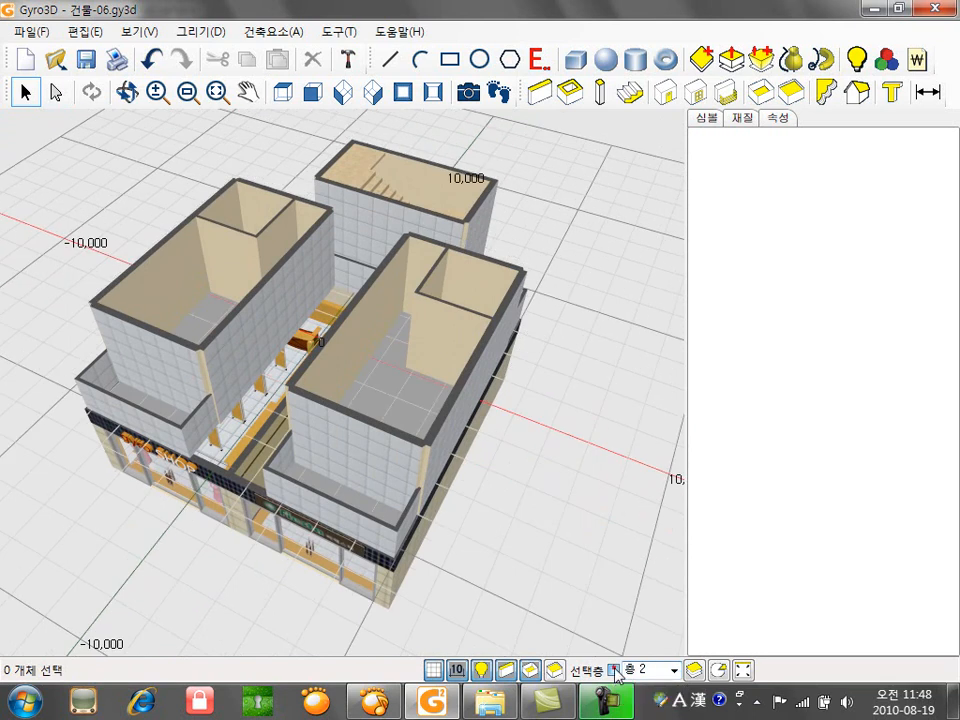
pyautogui.click(613, 671)
pyautogui.moveTo(289, 350); pyautogui.dragTo(290, 352, button='middle')
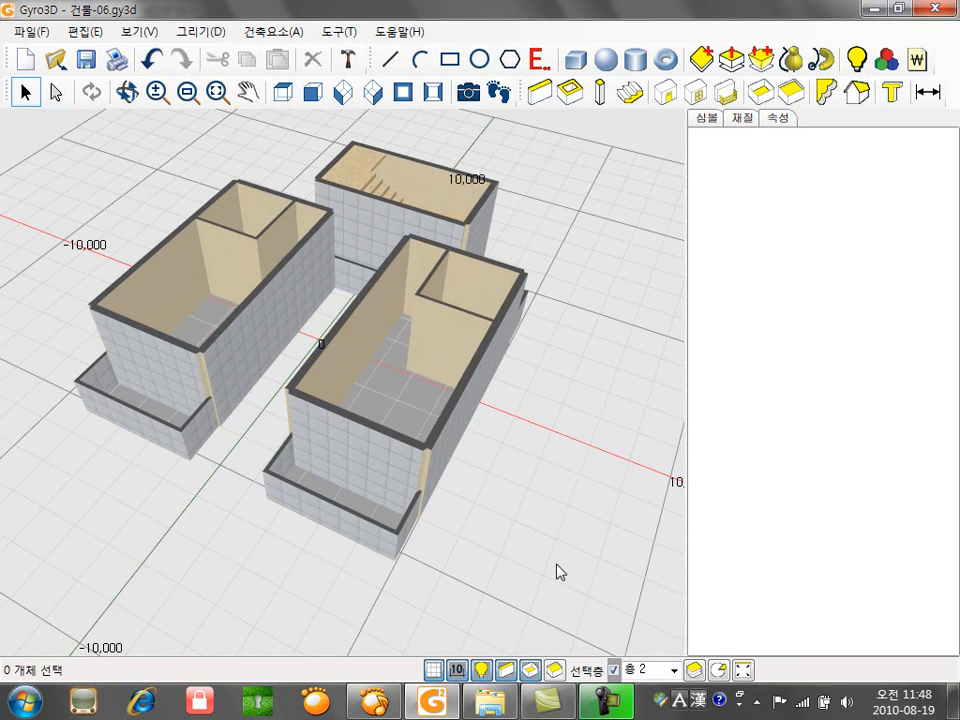
pyautogui.click(359, 100)
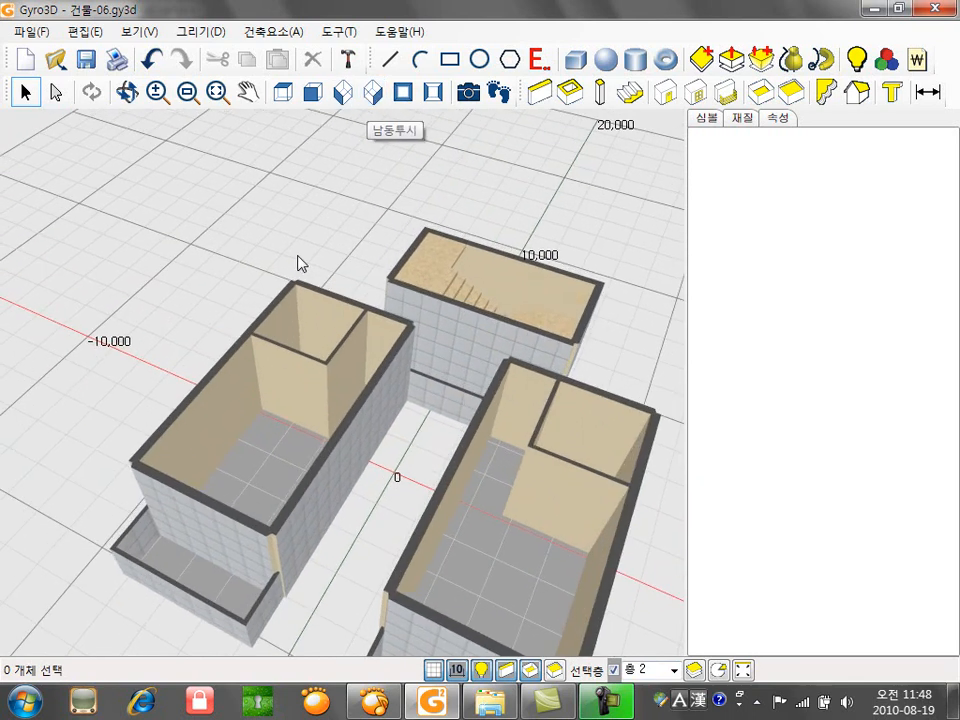
# - Apply wood flooring 103-028 to the main room and front balcony floors of both units
pyautogui.click(738, 121)
pyautogui.click(810, 142)
pyautogui.click(795, 181)
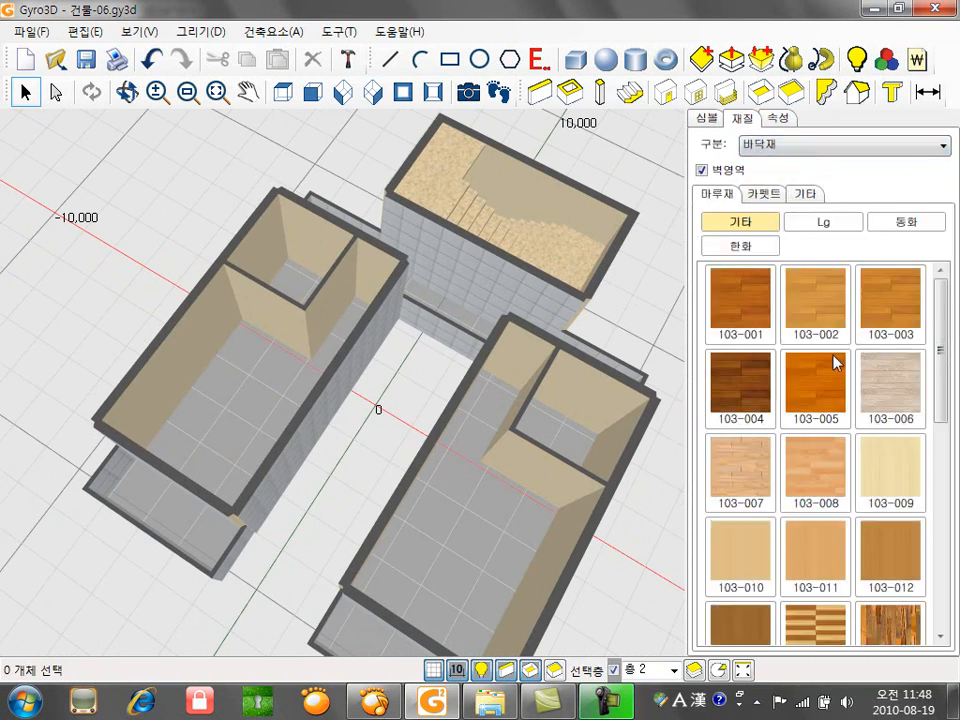
pyautogui.moveTo(942, 344); pyautogui.dragTo(942, 555)
pyautogui.click(881, 440)
pyautogui.click(263, 390)
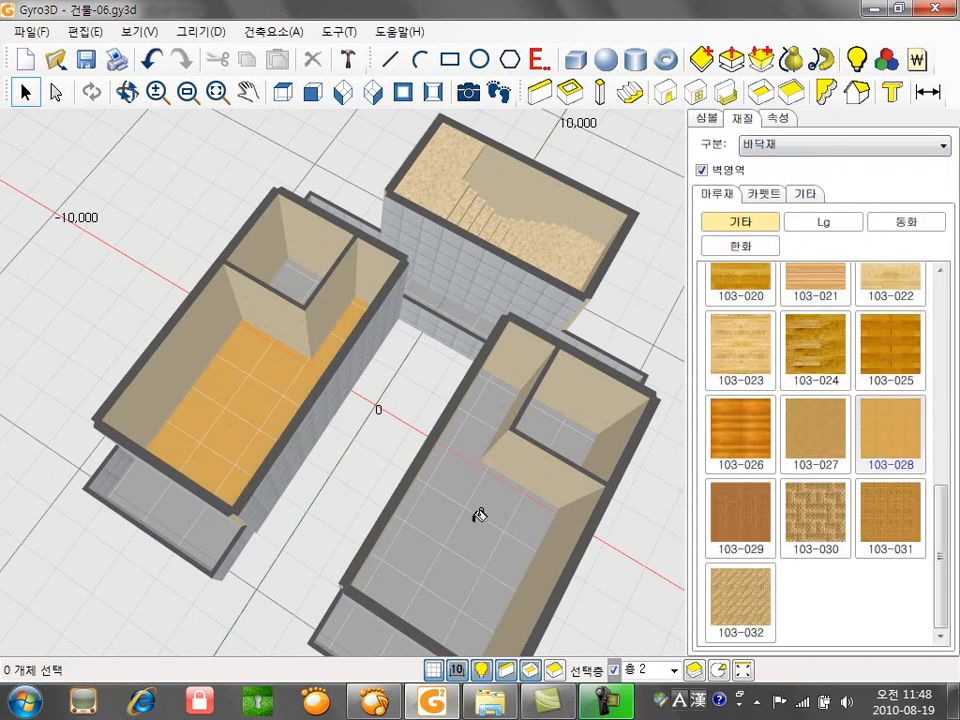
pyautogui.moveTo(240, 532); pyautogui.dragTo(228, 438, button='middle')
pyautogui.moveTo(218, 268); pyautogui.dragTo(226, 394, button='middle')
# - Apply blue mosaic tile 106-022 to the floors and walls of both small corner rooms
pyautogui.click(786, 146)
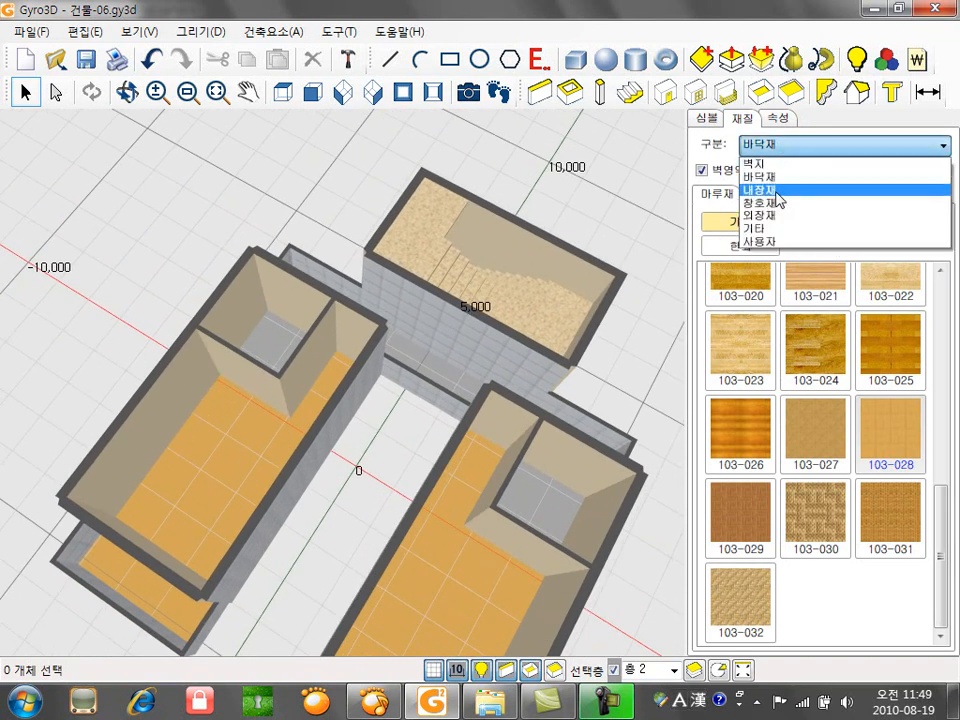
pyautogui.click(790, 185)
pyautogui.moveTo(940, 264); pyautogui.dragTo(946, 292)
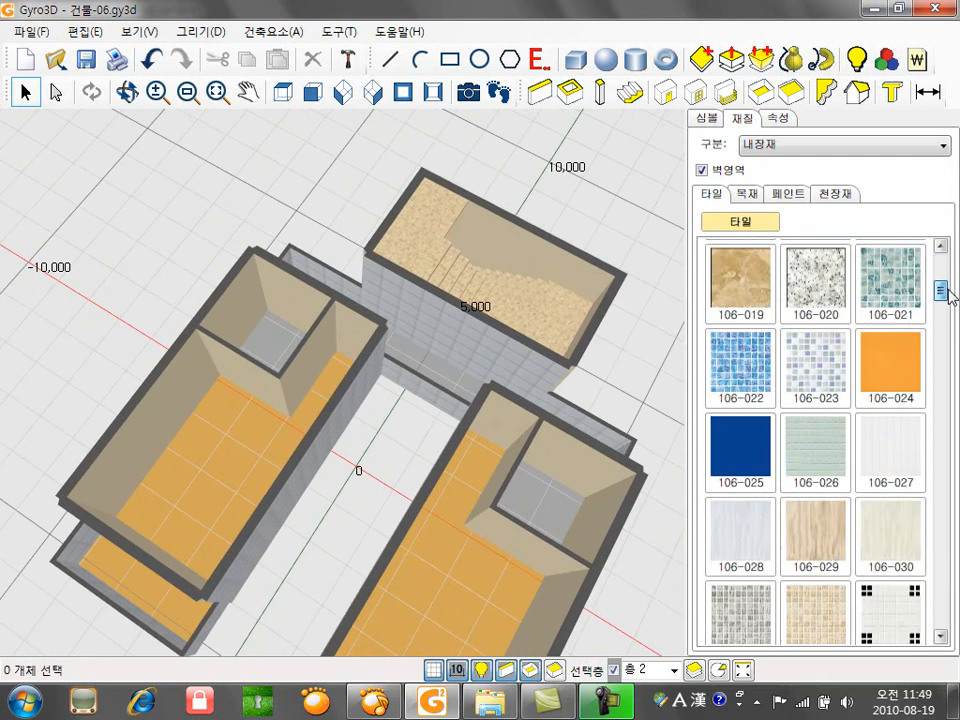
pyautogui.moveTo(740, 366); pyautogui.dragTo(277, 330)
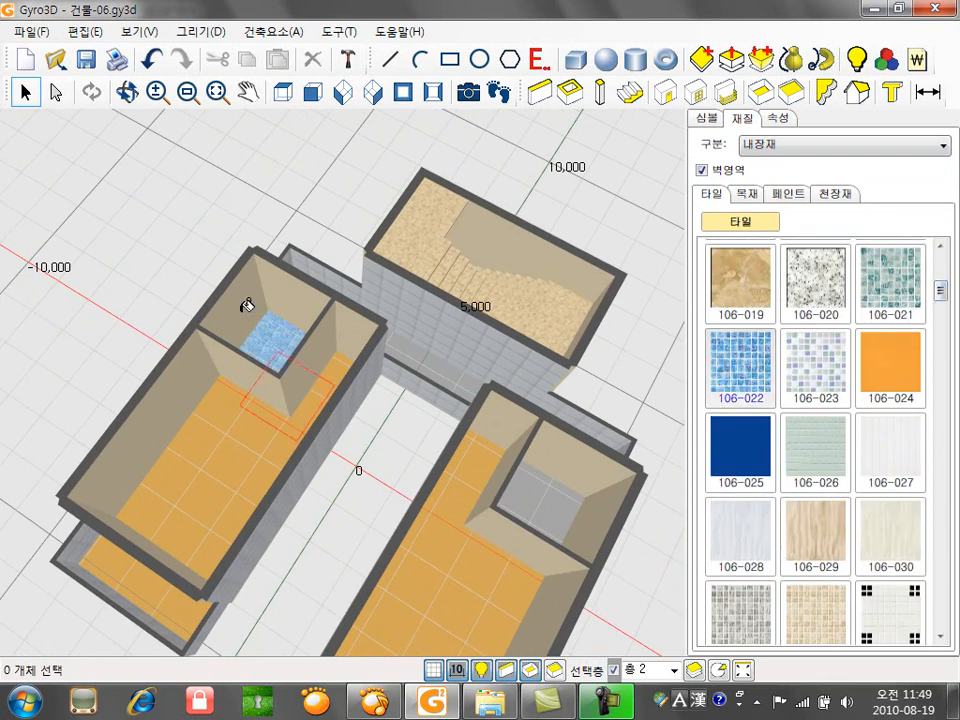
pyautogui.click(540, 491)
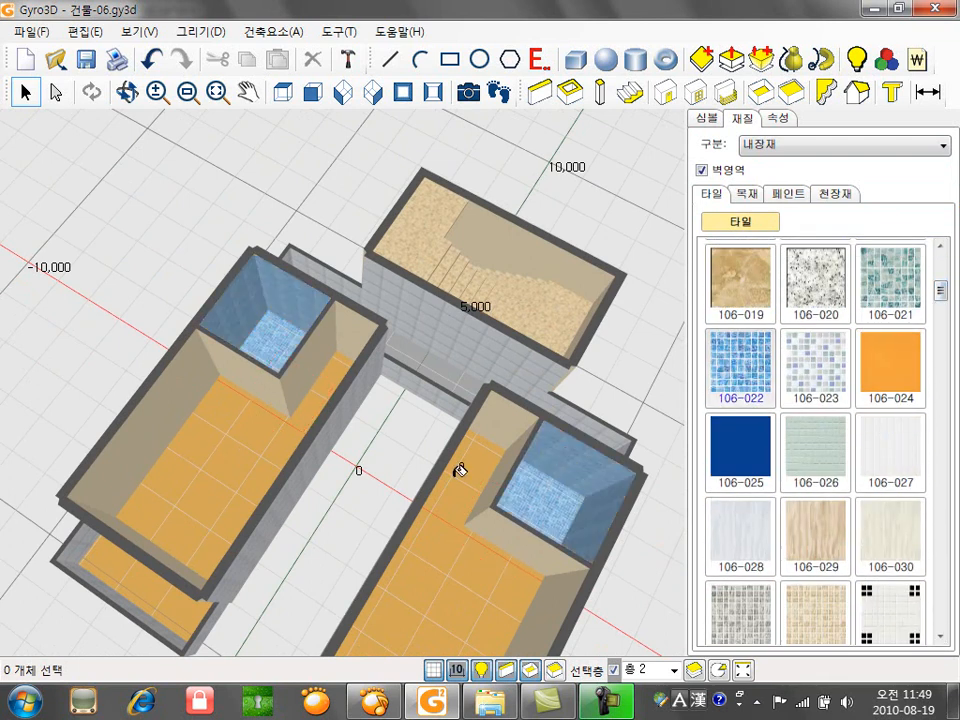
# - Apply LG wallpaper 82111-2 to the main room walls of the unit above gyro SHOP
pyautogui.click(792, 146)
pyautogui.click(752, 163)
pyautogui.scroll(-5, 880, 305)
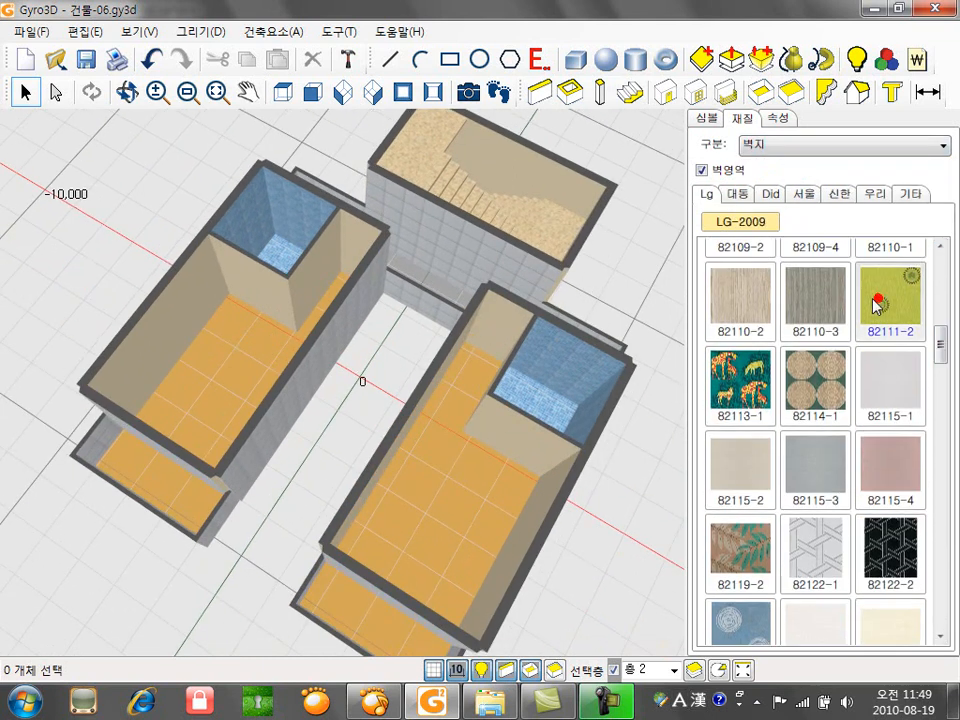
pyautogui.click(204, 294)
# - Apply LG wallpaper 82124-1 to the main room walls of the unit above the Fiesta shop
pyautogui.scroll(-1, 624, 520)
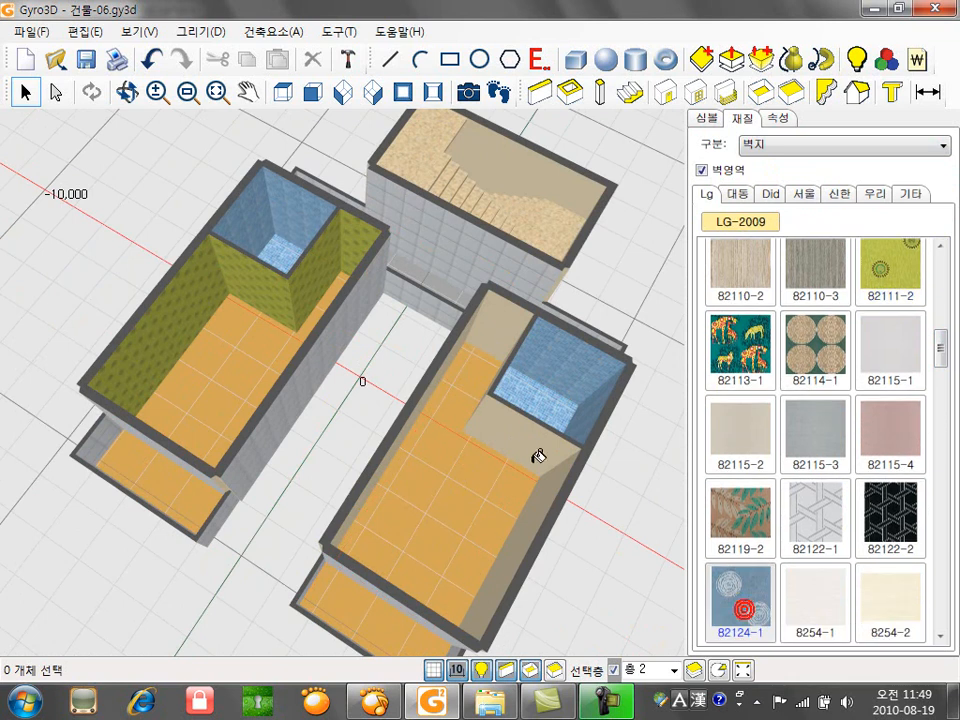
pyautogui.click(517, 437)
pyautogui.moveTo(444, 424); pyautogui.dragTo(556, 445, button='middle')
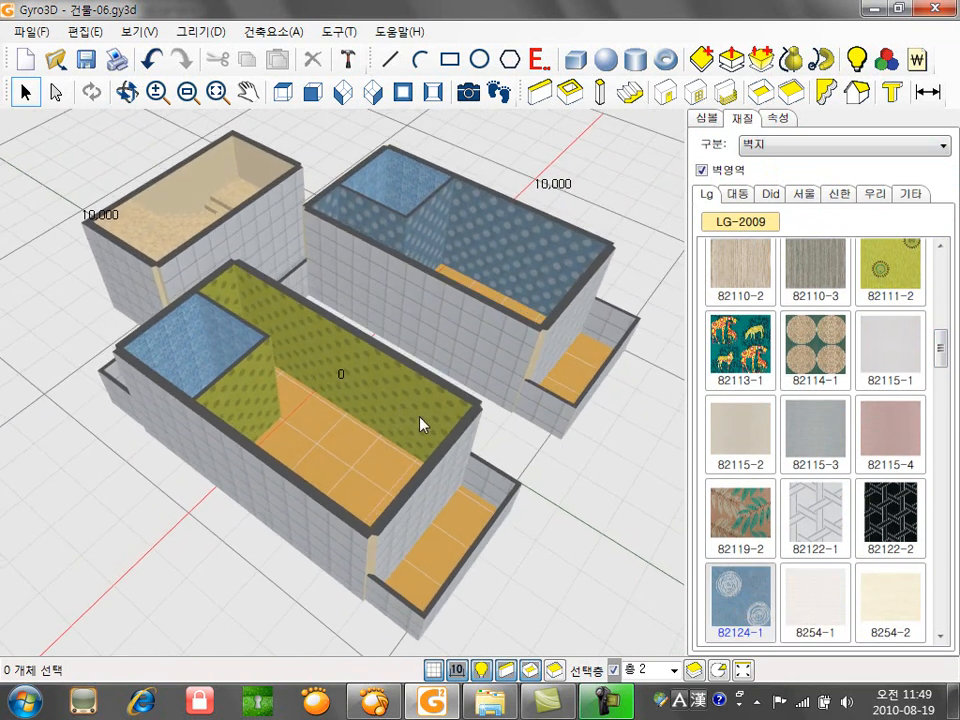
pyautogui.moveTo(398, 410); pyautogui.dragTo(456, 430, button='middle')
# - Open the desktop folder 00-외부map beside the model and apply image 디카사진-3 to the blue-wallpapered room's long inner wall
pyautogui.click(897, 11)
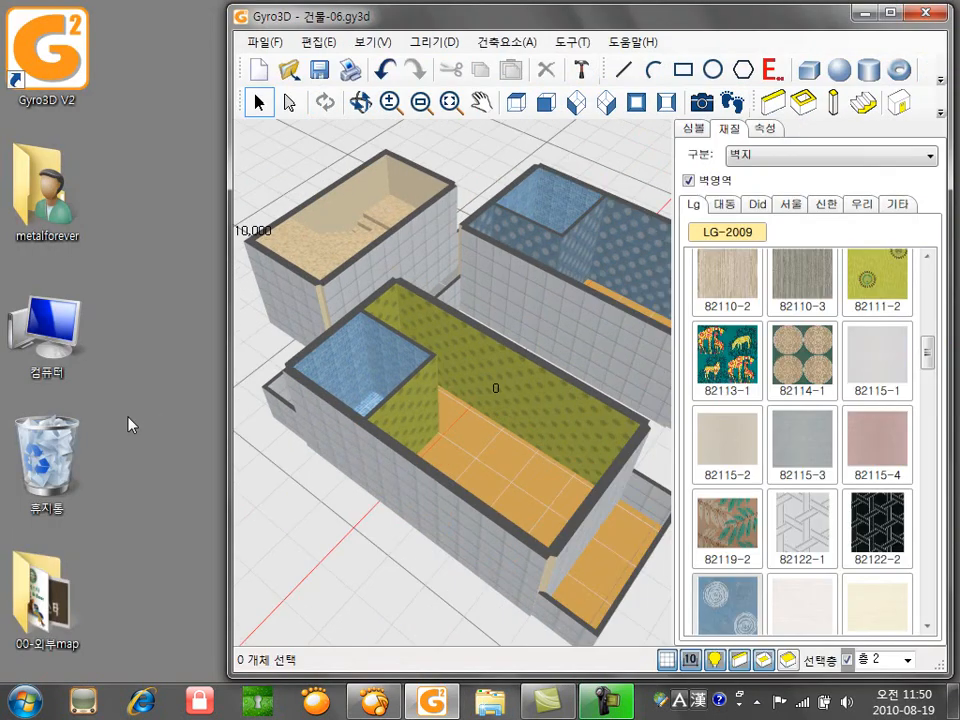
pyautogui.doubleClick(64, 553)
pyautogui.scroll(-5, 140, 170)
pyautogui.scroll(2, 140, 170)
pyautogui.moveTo(77, 279); pyautogui.dragTo(336, 328)
pyautogui.moveTo(512, 396); pyautogui.dragTo(313, 379, button='middle')
pyautogui.moveTo(186, 192); pyautogui.dragTo(199, 281)
pyautogui.moveTo(60, 350); pyautogui.dragTo(409, 428)
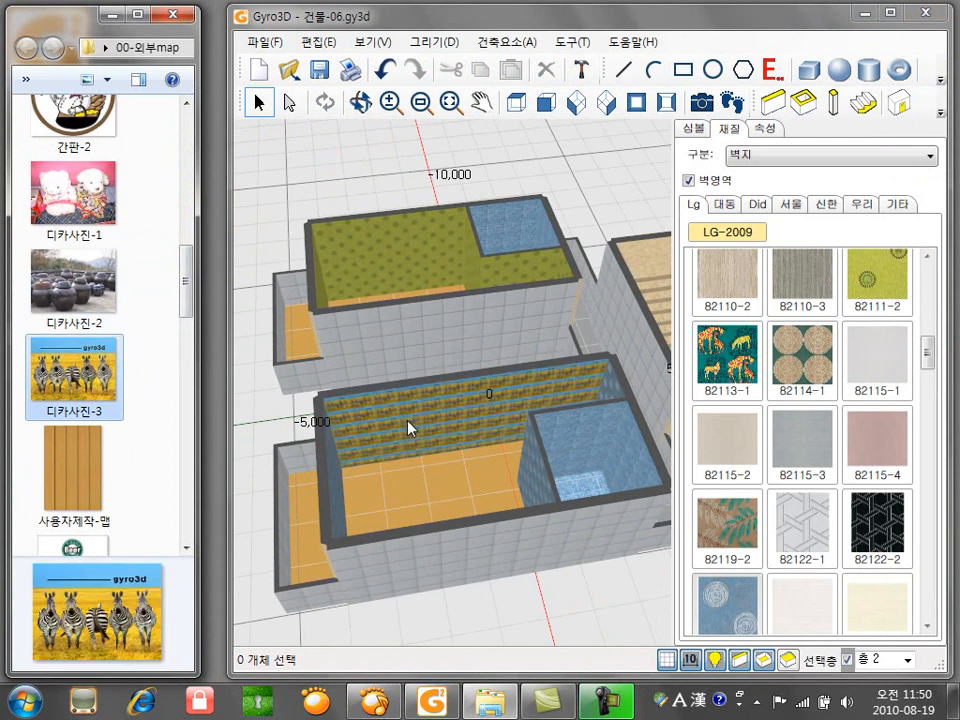
# - Maximize the model window and set the photo wall's texture size to U 6300 and V 2800
pyautogui.click(888, 12)
pyautogui.scroll(3, 291, 464)
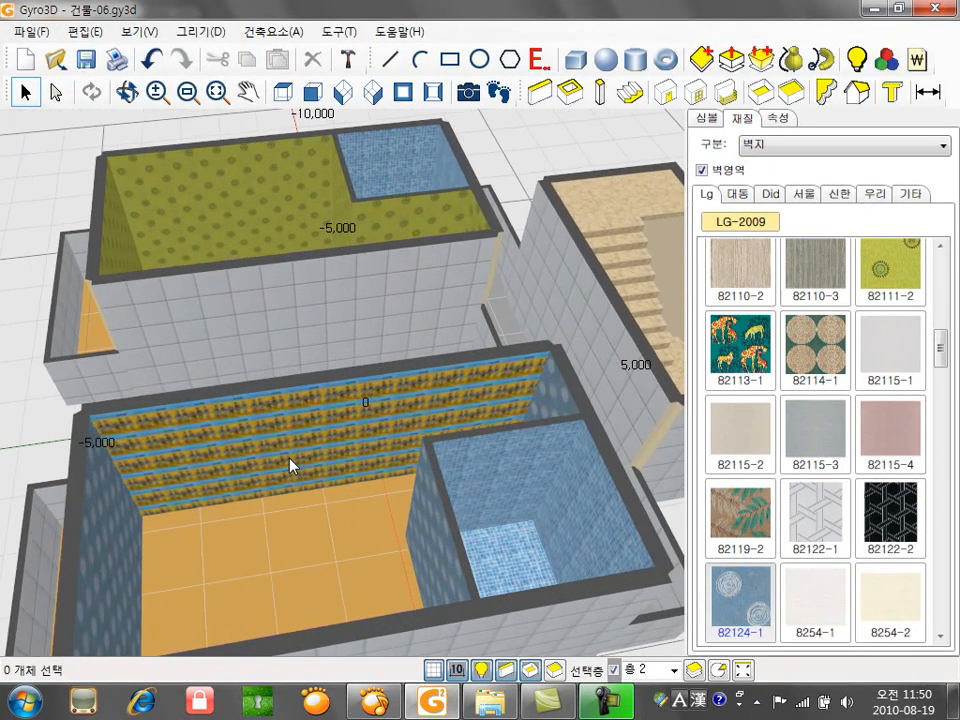
pyautogui.click(238, 478)
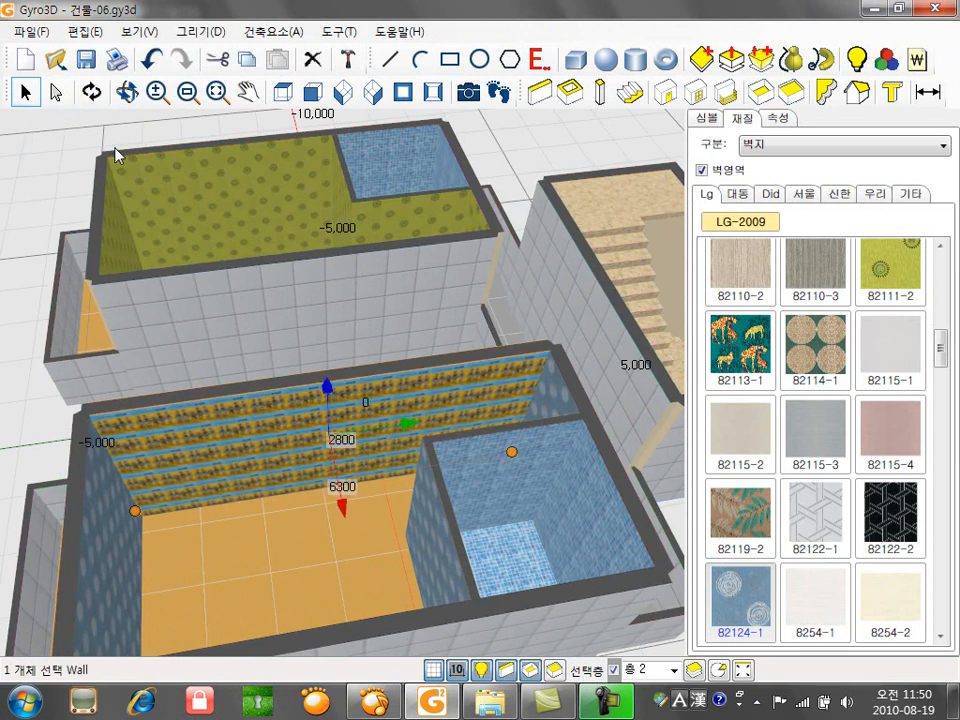
pyautogui.click(56, 93)
pyautogui.click(222, 474)
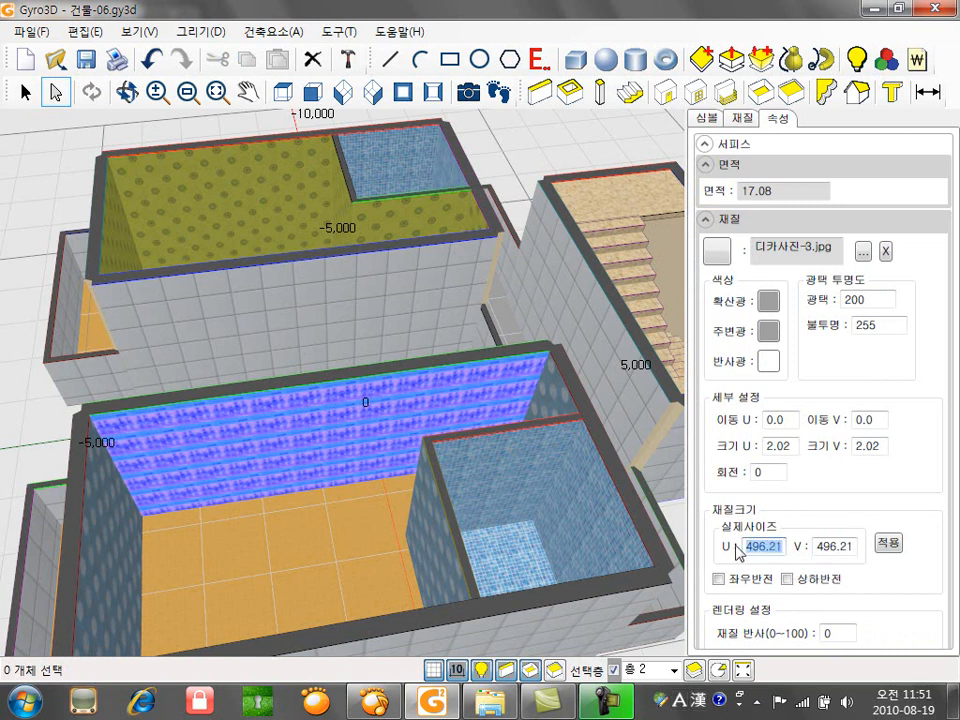
pyautogui.write('6300')
pyautogui.moveTo(843, 546); pyautogui.dragTo(810, 550)
pyautogui.click(885, 545)
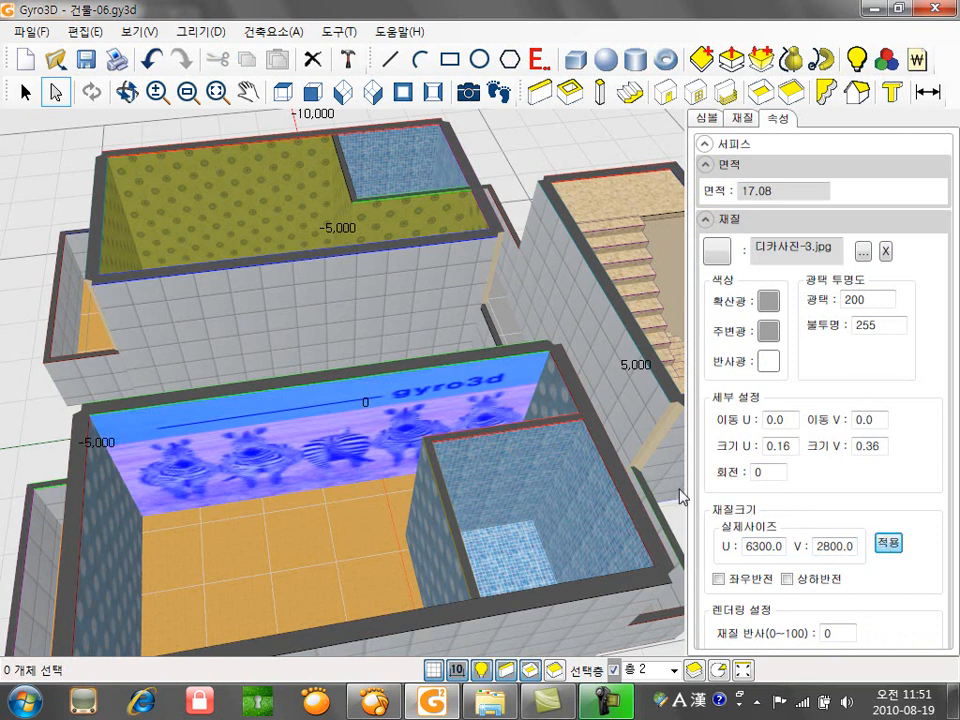
# - Try the left-right and up-down flips on the zebra photo wall's texture
pyautogui.click(718, 578)
pyautogui.click(718, 578)
pyautogui.click(788, 579)
pyautogui.click(788, 579)
pyautogui.click(760, 581)
pyautogui.click(760, 581)
# - Apply image w-이미지월-1 to the green-wallpapered room's long inner wall with a texture size of U 6300 and V 2800
pyautogui.click(48, 197)
pyautogui.moveTo(200, 372); pyautogui.dragTo(388, 403, button='middle')
pyautogui.click(360, 385)
pyautogui.click(776, 545)
pyautogui.moveTo(745, 545); pyautogui.dragTo(772, 545)
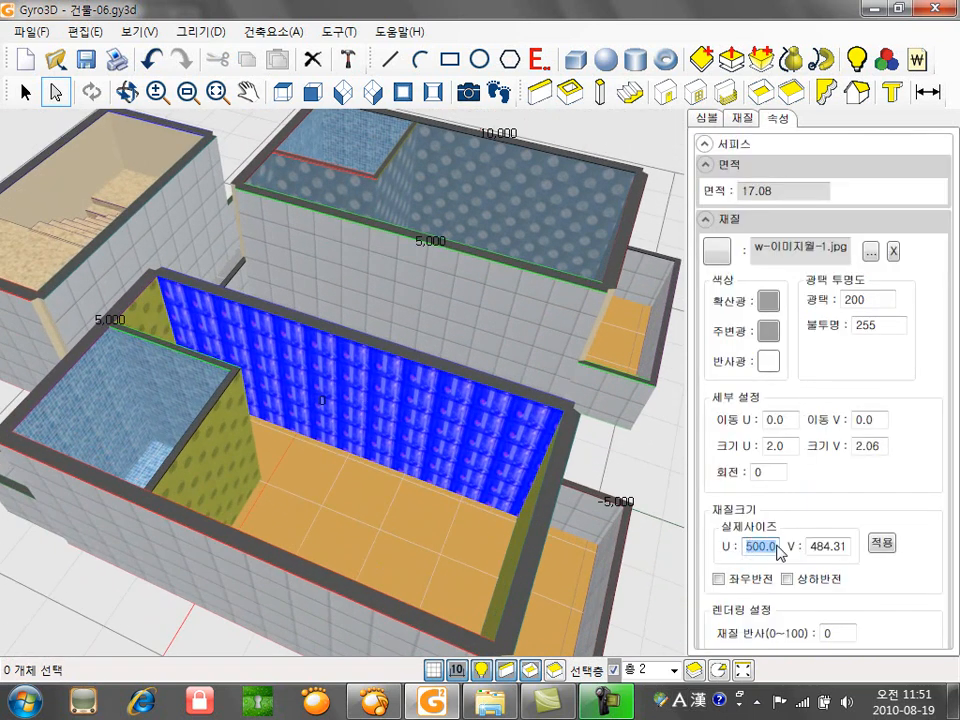
pyautogui.click(818, 547)
pyautogui.moveTo(852, 546); pyautogui.dragTo(813, 558)
pyautogui.click(880, 546)
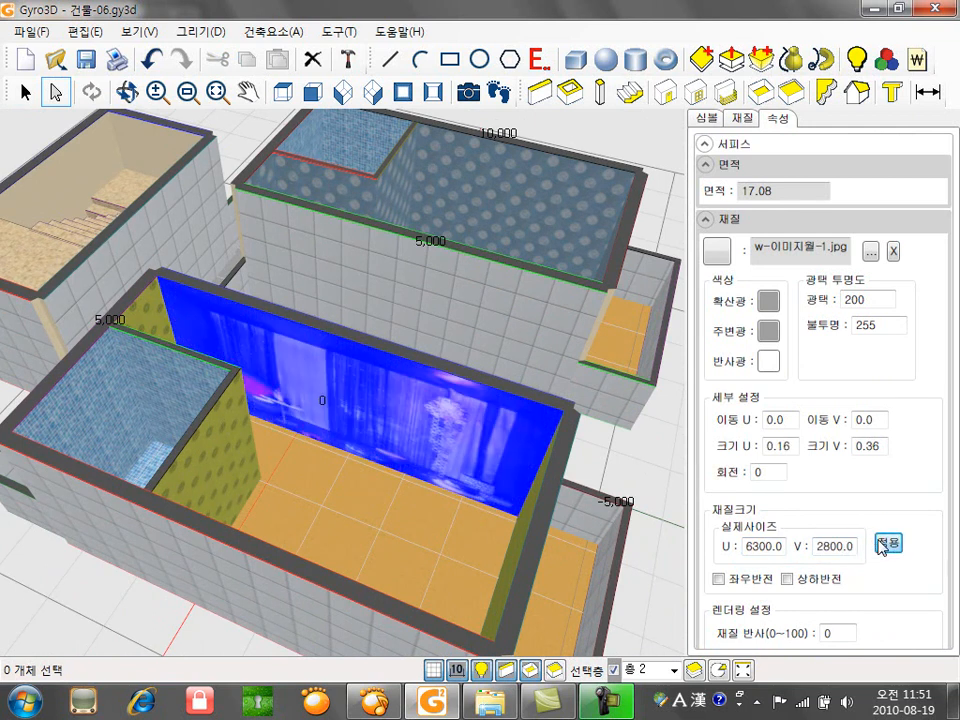
# - Examine the image wall of the green-wallpapered room up close with nothing selected
pyautogui.click(637, 475)
pyautogui.click(27, 94)
pyautogui.scroll(-1, 385, 417)
pyautogui.scroll(5, 385, 417)
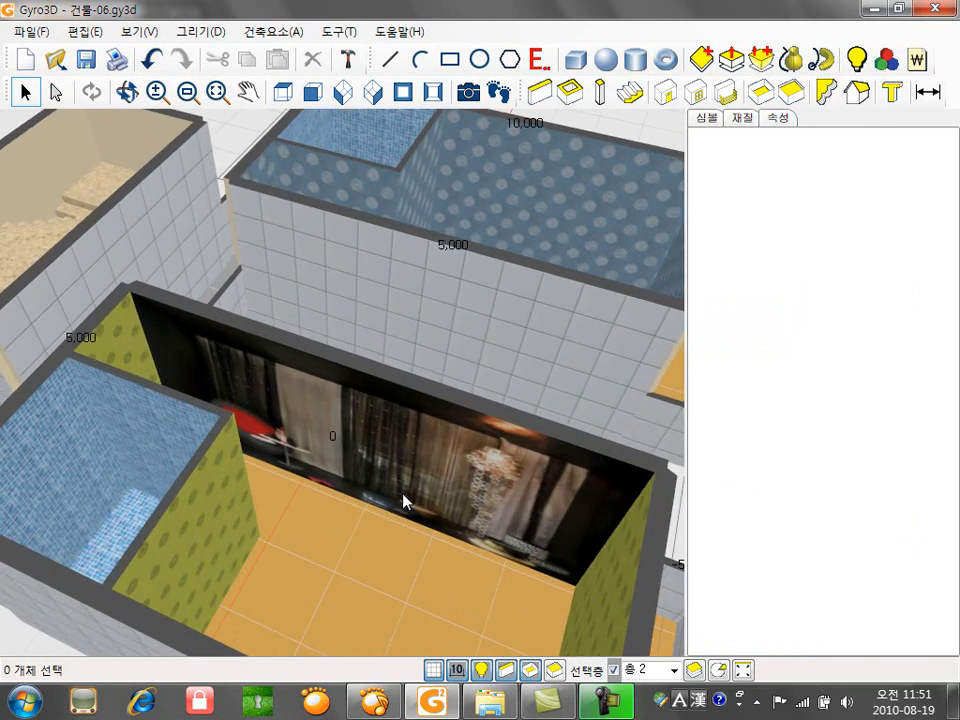
pyautogui.scroll(3, 380, 475)
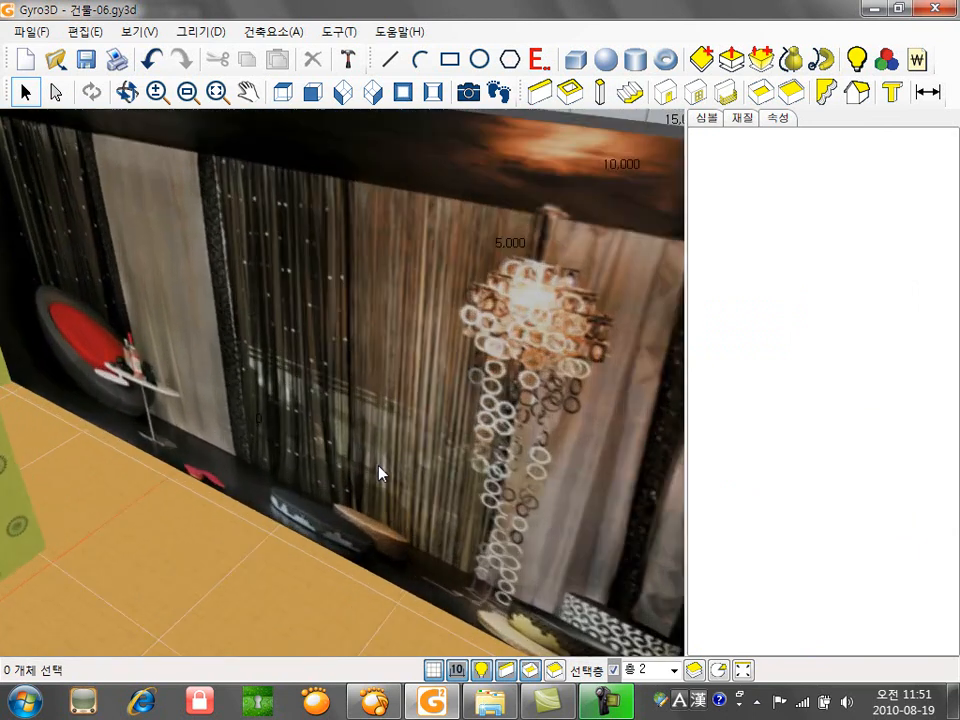
pyautogui.scroll(-1, 379, 469)
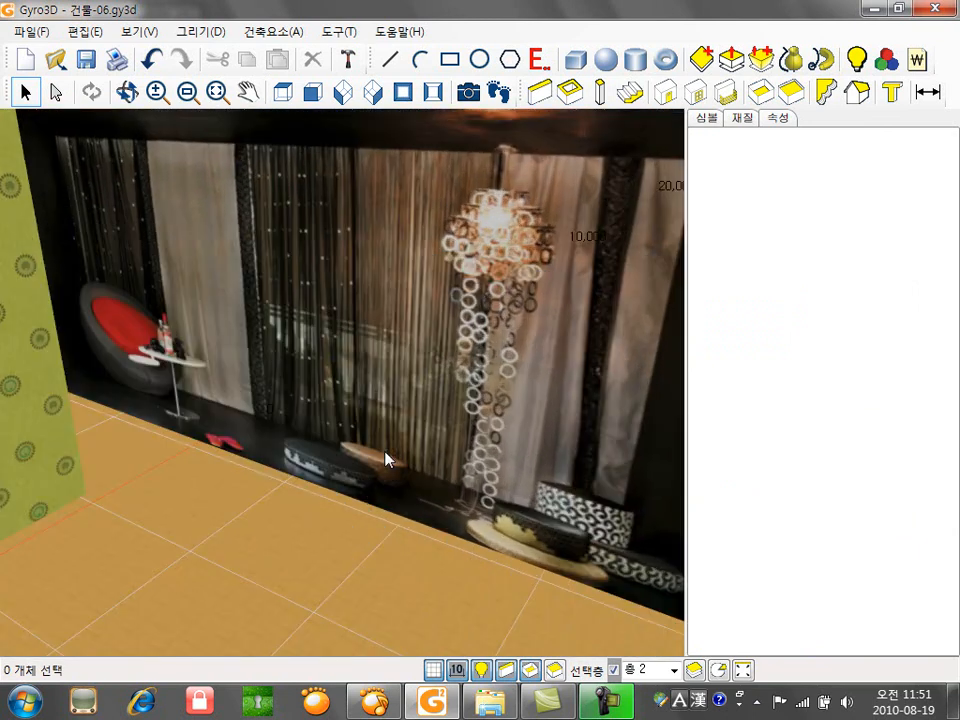
# - Place entrance door 현관문47, 900 wide and 2100 high, in the stairwell wall facing the two units
pyautogui.click(374, 94)
pyautogui.moveTo(390, 369); pyautogui.dragTo(409, 385, button='middle')
pyautogui.scroll(4, 409, 385)
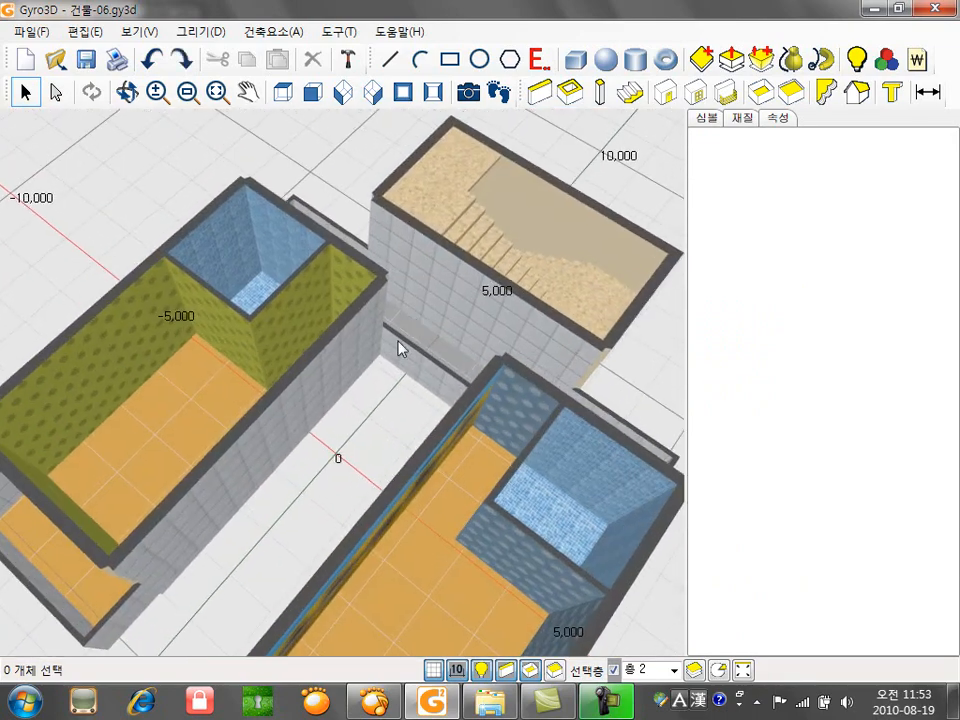
pyautogui.click(665, 93)
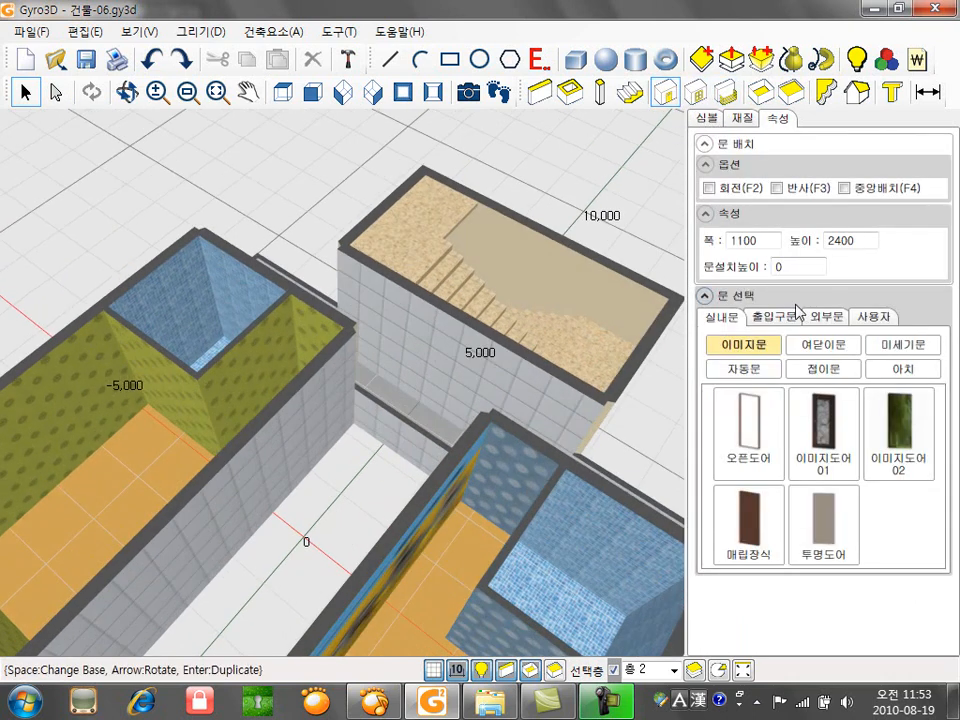
pyautogui.click(776, 316)
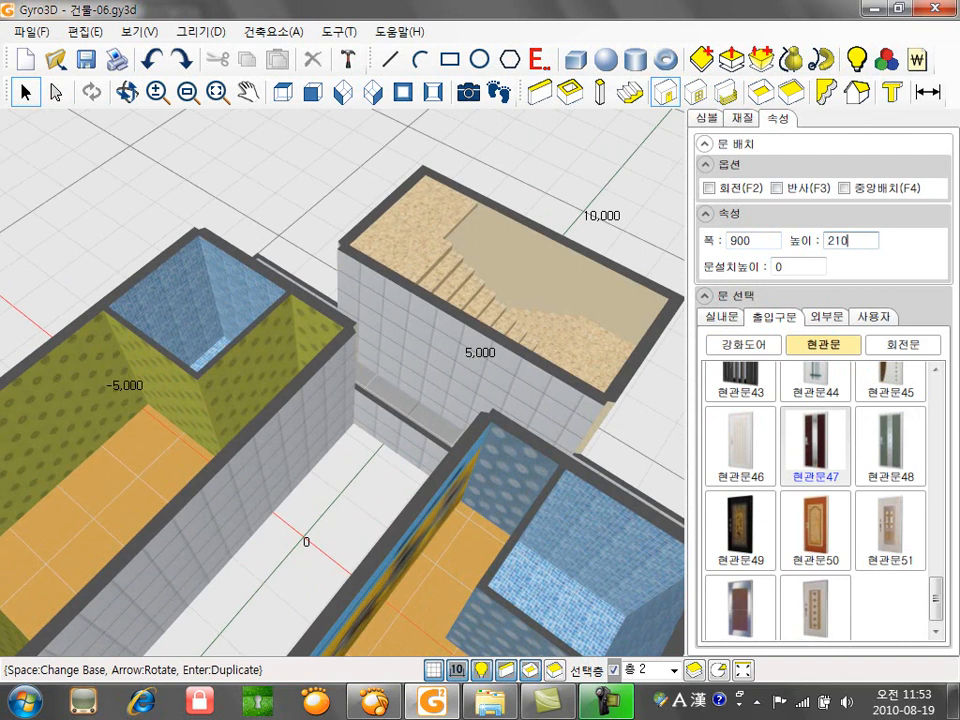
pyautogui.click(370, 302)
# - Place 900 × 2100 entrance doors 현관문47 in the walls beside the bathrooms of the blue and green units
pyautogui.moveTo(413, 383); pyautogui.dragTo(428, 341, button='middle')
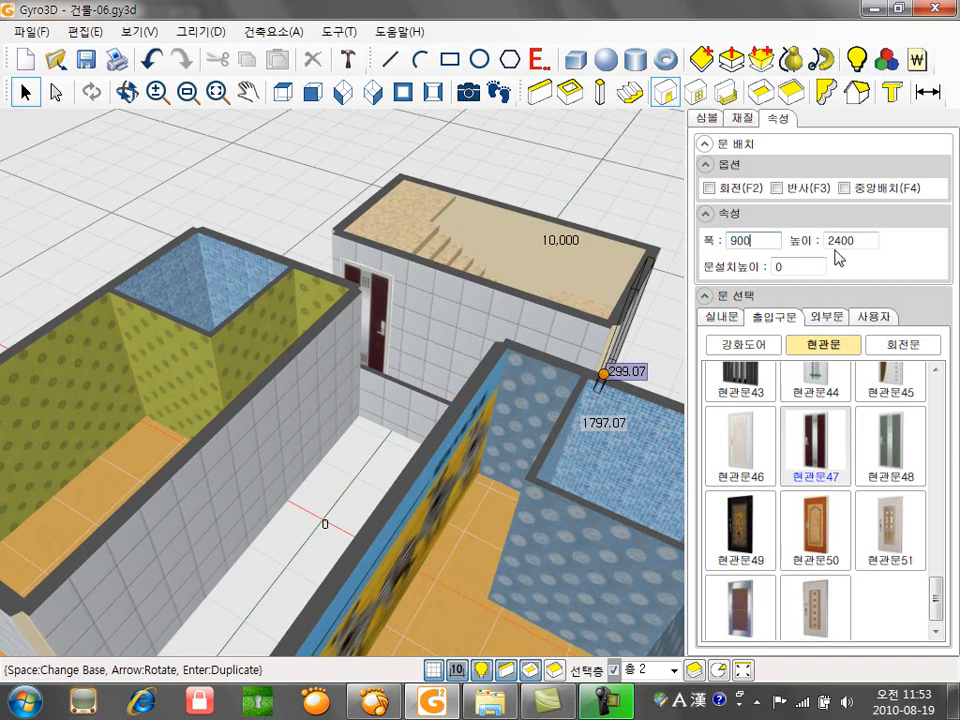
pyautogui.write('00')
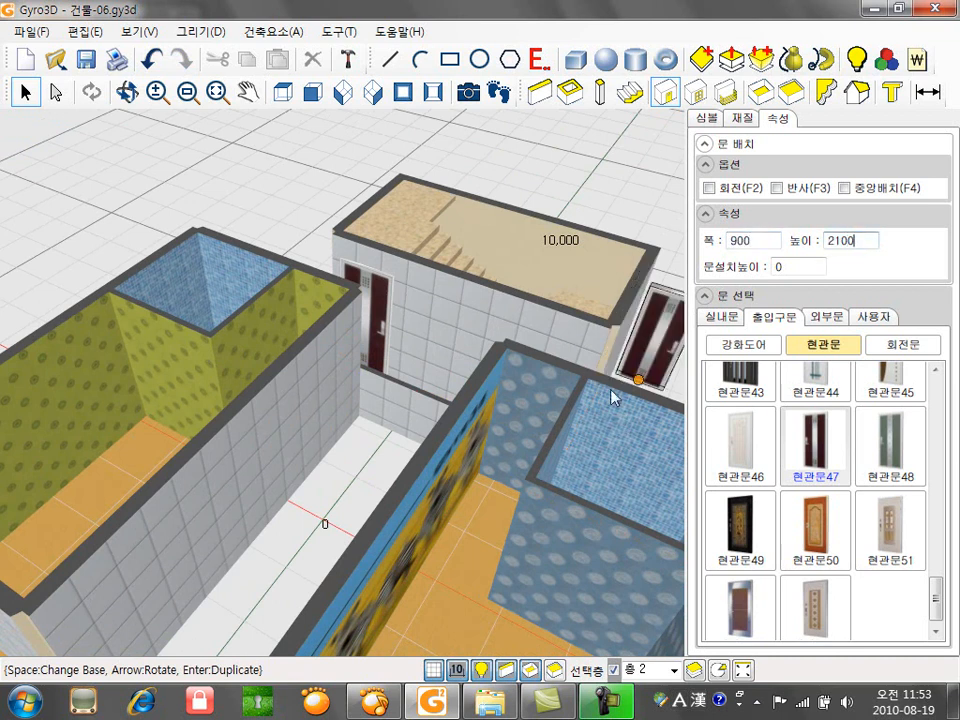
pyautogui.click(533, 392)
pyautogui.moveTo(297, 377); pyautogui.dragTo(344, 367, button='middle')
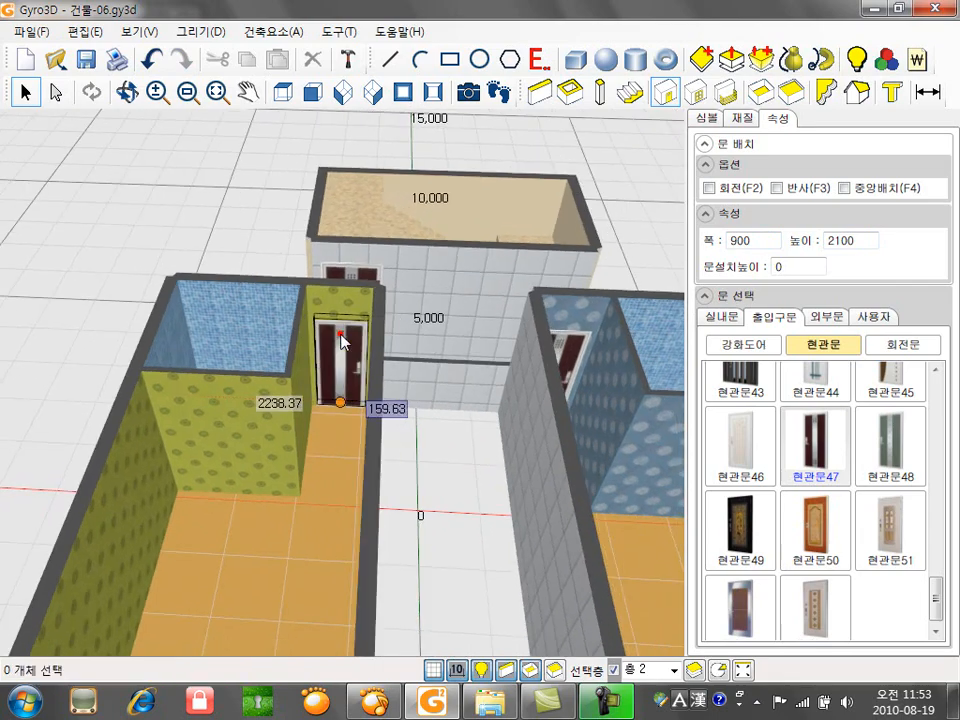
pyautogui.click(346, 342)
# - Turn on the rotation option for the stairwell's entrance door to reverse its facing
pyautogui.moveTo(403, 403); pyautogui.dragTo(416, 369, button='middle')
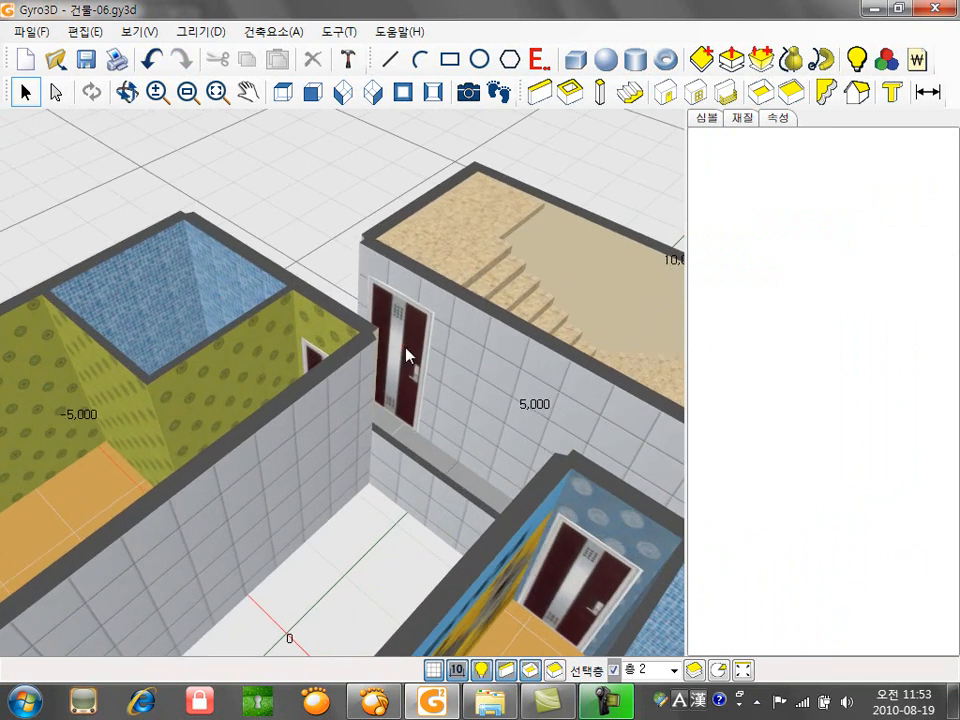
pyautogui.click(414, 365)
pyautogui.click(712, 187)
pyautogui.click(339, 187)
# - Place hinged door 외여닫이문07, 900 × 2100, in the green unit's bathroom wall facing the main room
pyautogui.moveTo(360, 215); pyautogui.dragTo(392, 365, button='middle')
pyautogui.scroll(5, 392, 365)
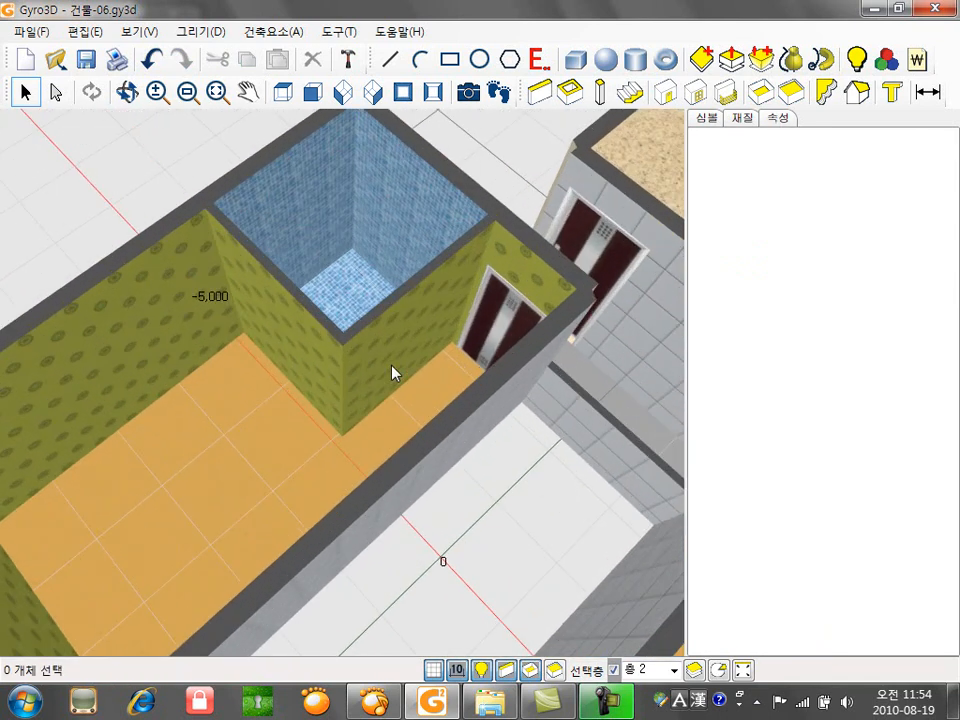
pyautogui.click(668, 94)
pyautogui.click(823, 344)
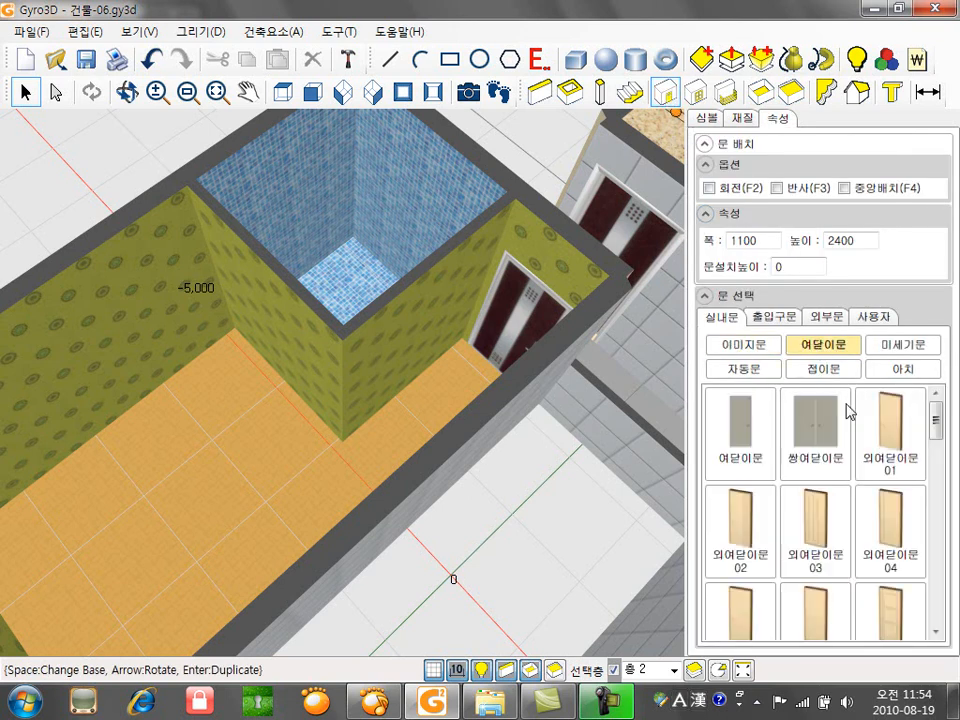
pyautogui.scroll(-3, 940, 444)
pyautogui.scroll(1, 900, 444)
pyautogui.click(883, 444)
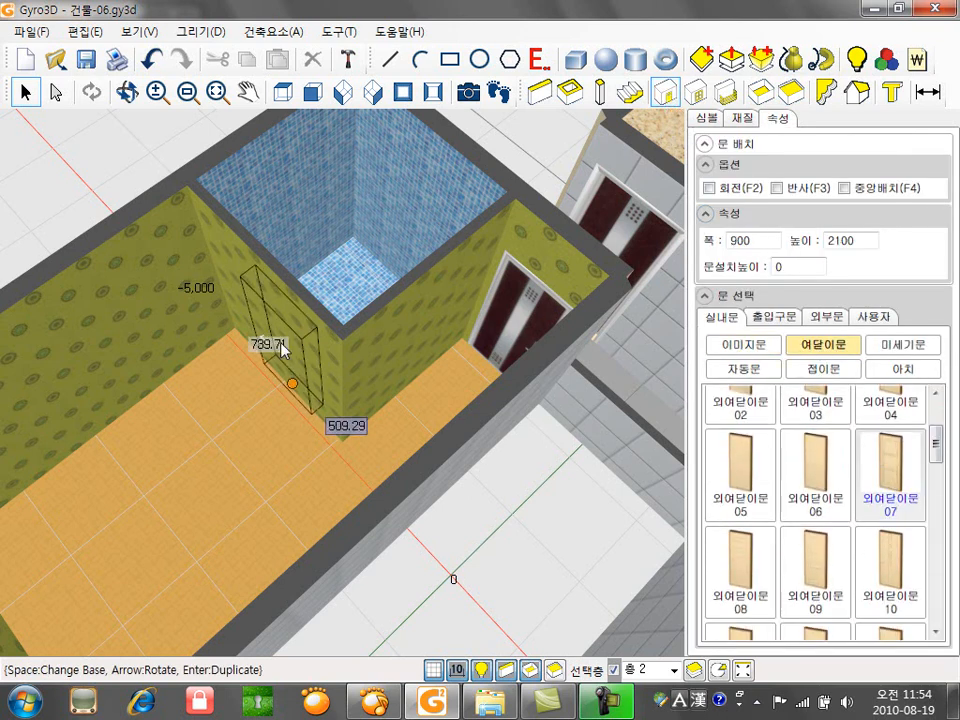
pyautogui.click(276, 331)
pyautogui.rightClick(272, 375)
# - Raise the bathroom door to an installation height of about 541 and set its distance from the wall's outer-side corner to 500
pyautogui.moveTo(295, 380); pyautogui.dragTo(361, 325, button='middle')
pyautogui.click(302, 343)
pyautogui.moveTo(348, 350)
pyautogui.mouseDown()
pyautogui.moveTo(322, 354)
pyautogui.moveTo(354, 360)
pyautogui.mouseUp()
pyautogui.moveTo(304, 318); pyautogui.dragTo(304, 286)
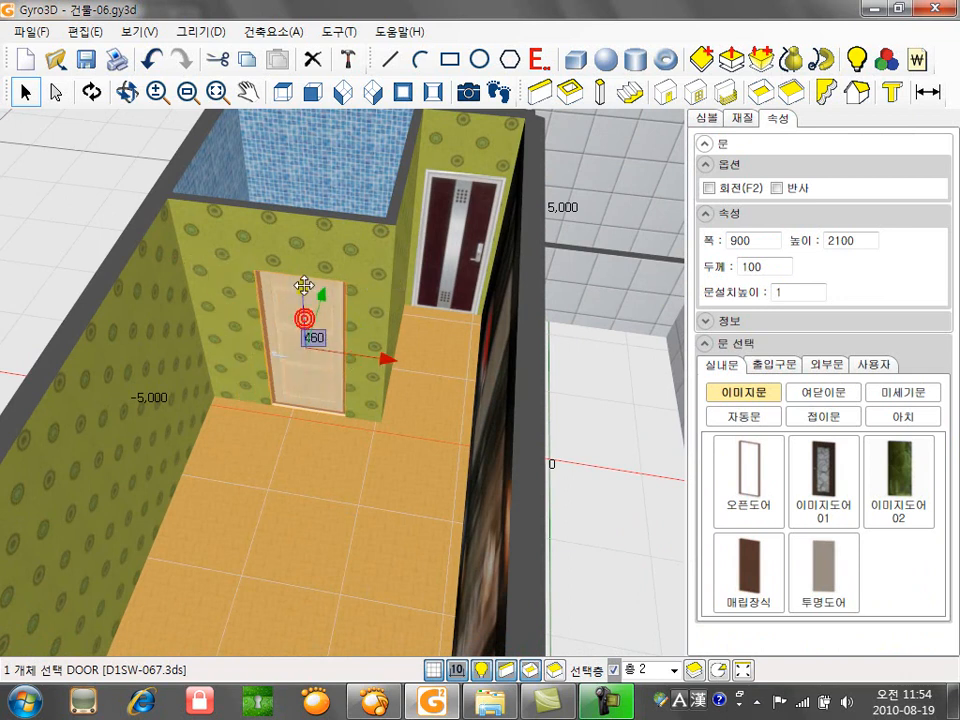
pyautogui.moveTo(354, 317); pyautogui.dragTo(315, 316)
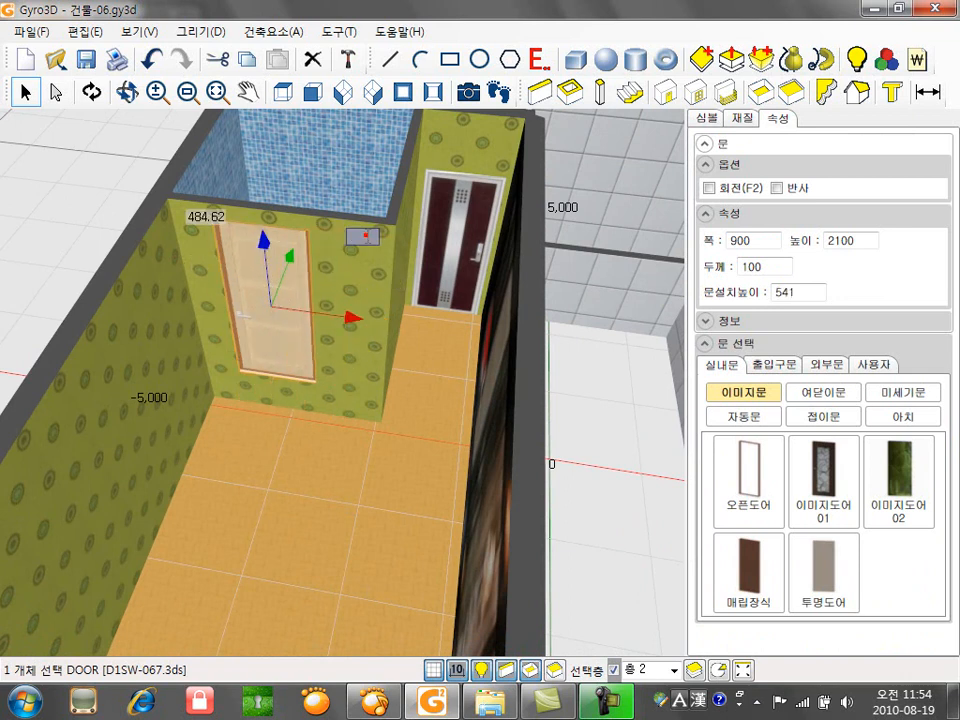
pyautogui.press('Return')
pyautogui.write('500')
pyautogui.press('Return')
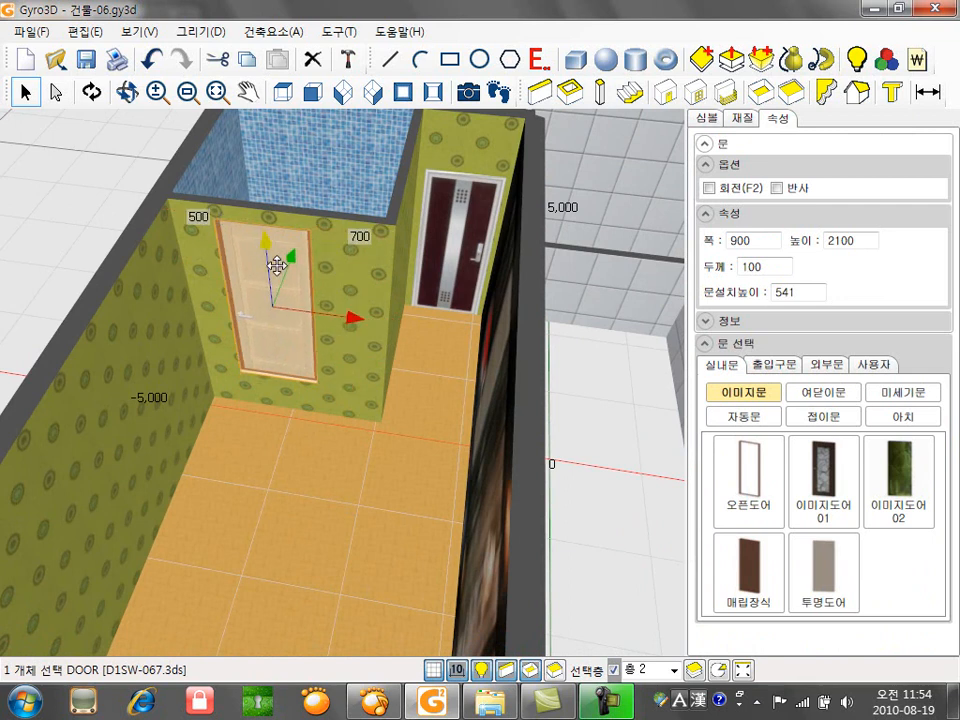
# - Replace the bathroom door with 이미지도어01 and try images from folder 00-외부map on it, ending with d-기성문
pyautogui.click(823, 470)
pyautogui.click(459, 408)
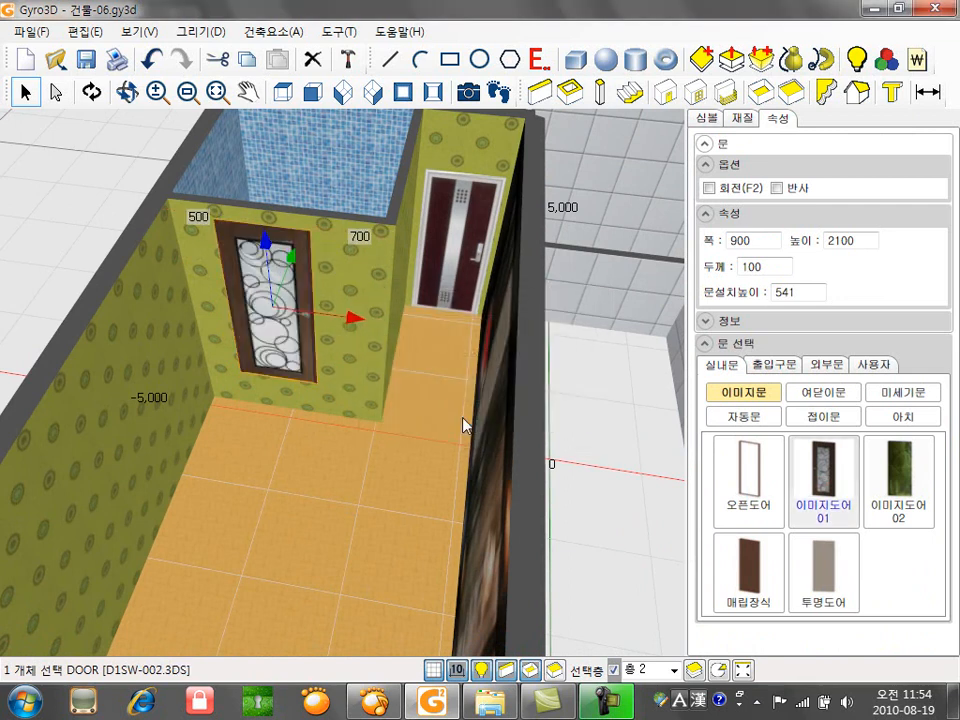
pyautogui.click(897, 8)
pyautogui.moveTo(189, 272); pyautogui.dragTo(189, 140)
pyautogui.moveTo(82, 357); pyautogui.dragTo(364, 306)
pyautogui.moveTo(111, 189); pyautogui.dragTo(360, 328)
pyautogui.moveTo(72, 257); pyautogui.dragTo(393, 351)
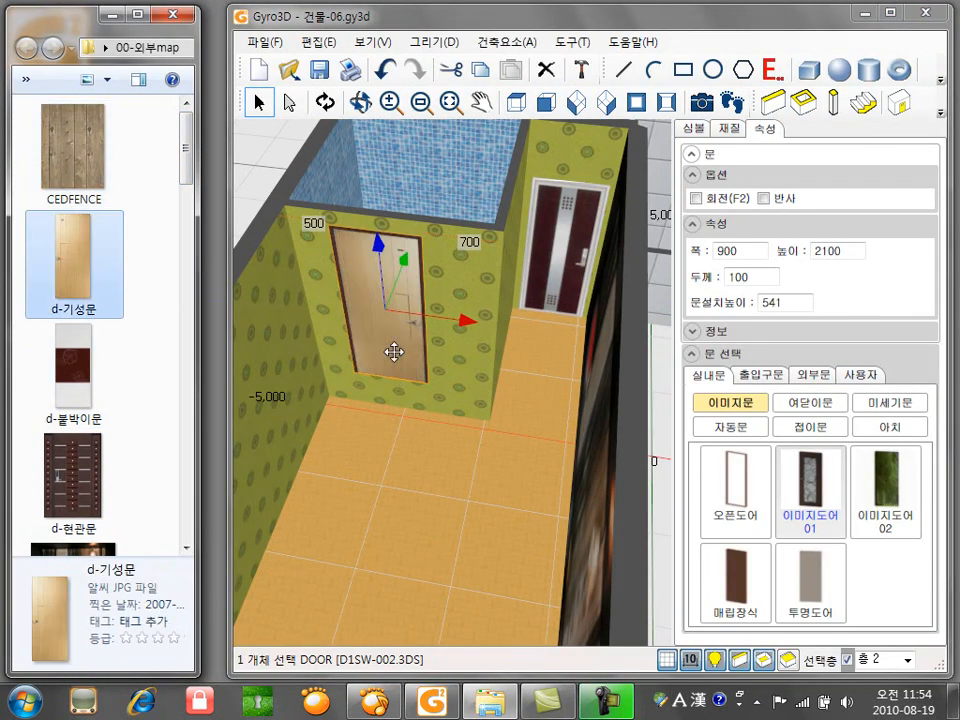
pyautogui.click(895, 13)
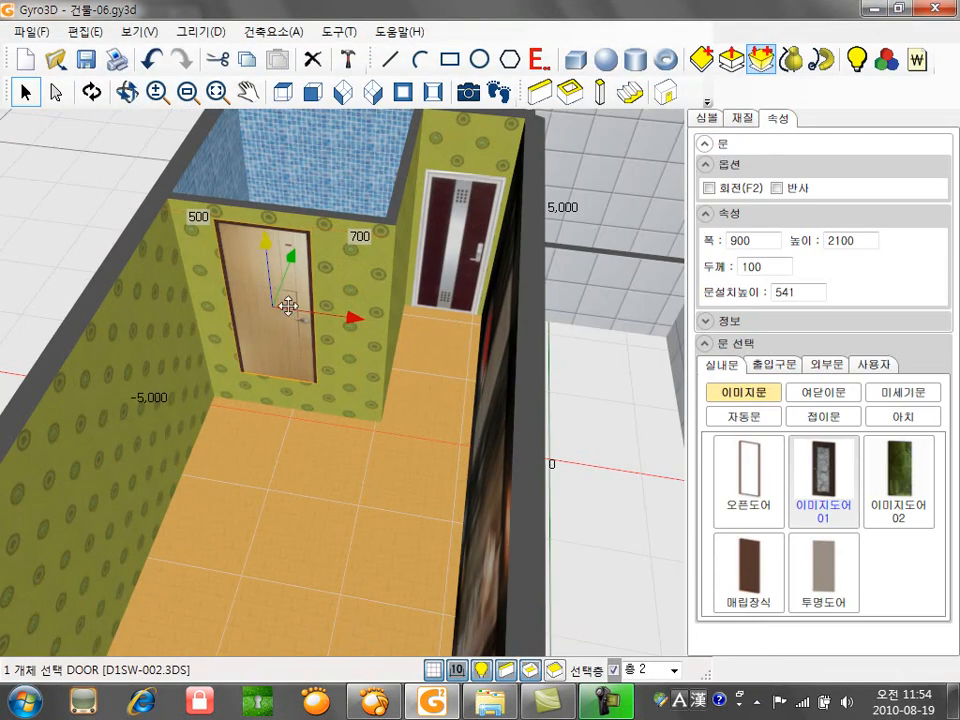
# - Try the rotation and mirror options on the green unit's image door, and delete the door
pyautogui.click(733, 188)
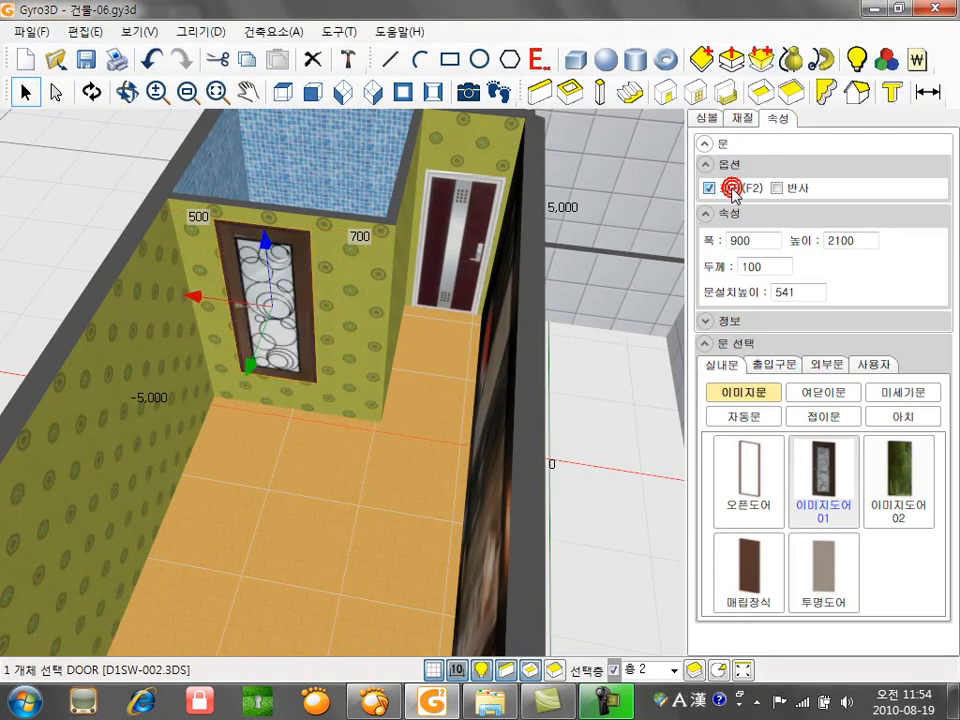
pyautogui.click(733, 188)
pyautogui.click(781, 188)
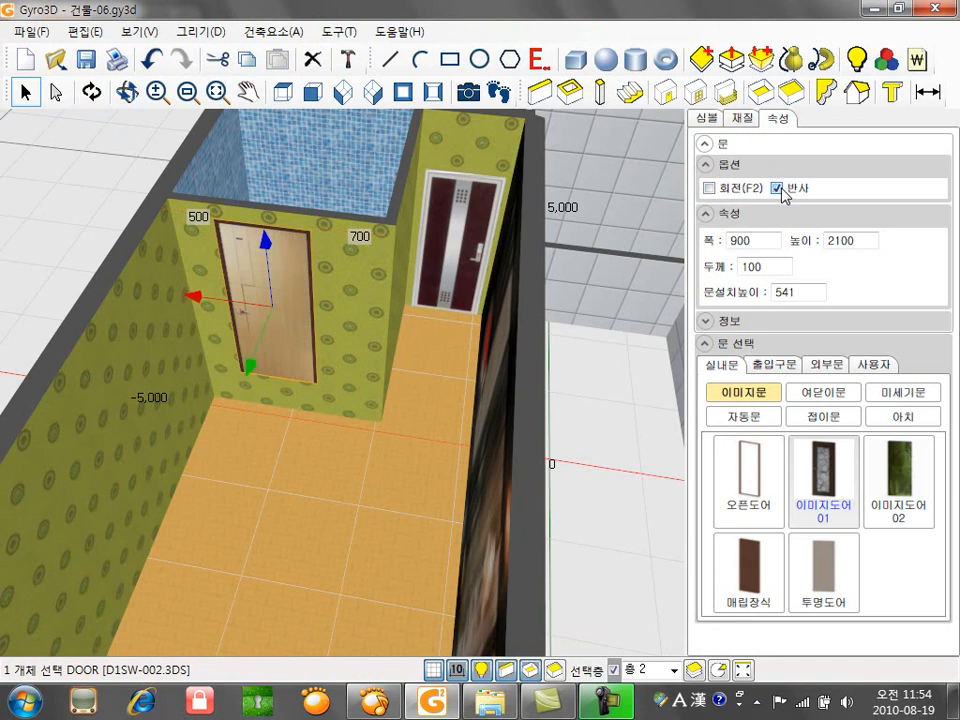
pyautogui.press('Delete')
# - Place a mirrored 900 × 2100 hinged door 외여닫이문17 in the green unit's bathroom wall along the entrance passage
pyautogui.moveTo(365, 396); pyautogui.dragTo(285, 424, button='middle')
pyautogui.click(665, 92)
pyautogui.moveTo(938, 447); pyautogui.dragTo(938, 503)
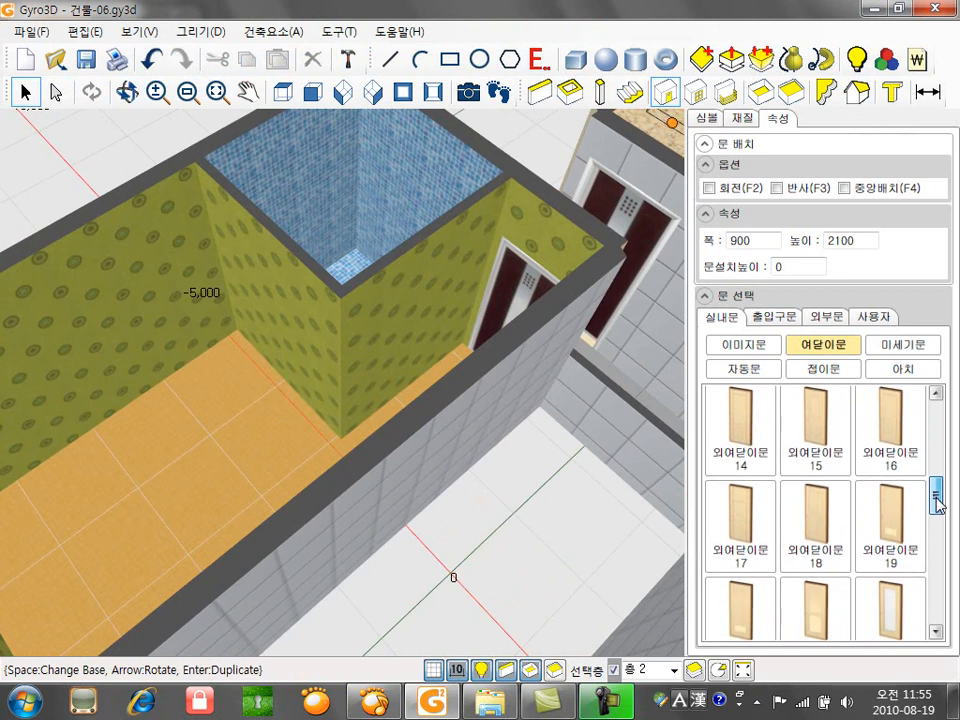
pyautogui.click(737, 519)
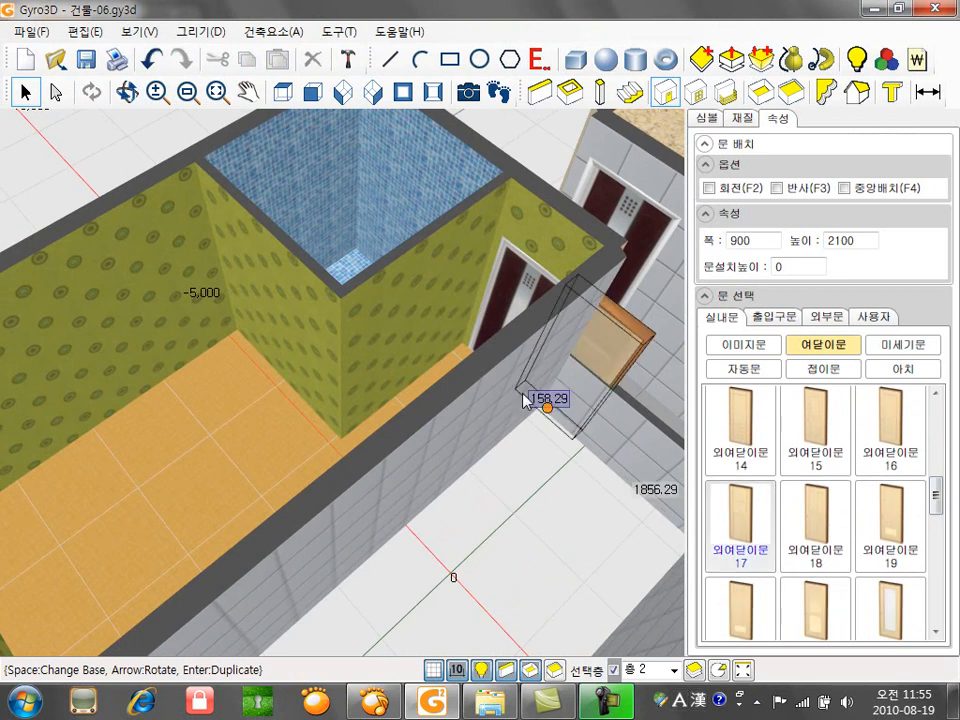
pyautogui.click(474, 354)
pyautogui.click(779, 188)
# - Place 900 × 2100 hinged door 외여닫이문17 in the blue unit's bathroom wall along the entrance passage, 150 from the main-room corner
pyautogui.moveTo(506, 435); pyautogui.dragTo(484, 430, button='middle')
pyautogui.scroll(3, 484, 430)
pyautogui.press('Escape')
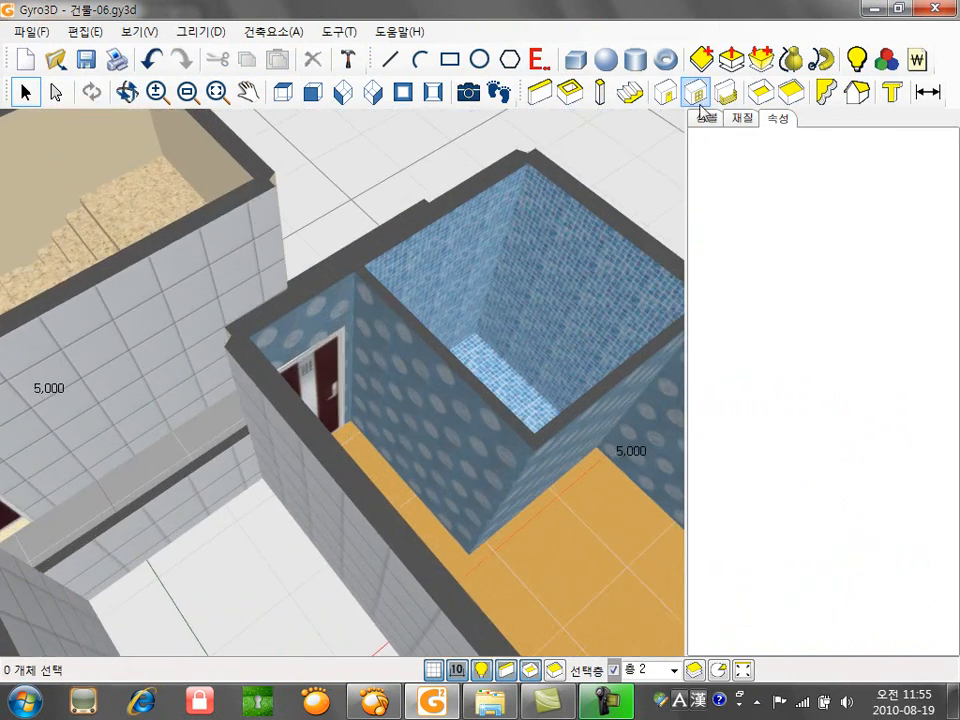
pyautogui.click(666, 94)
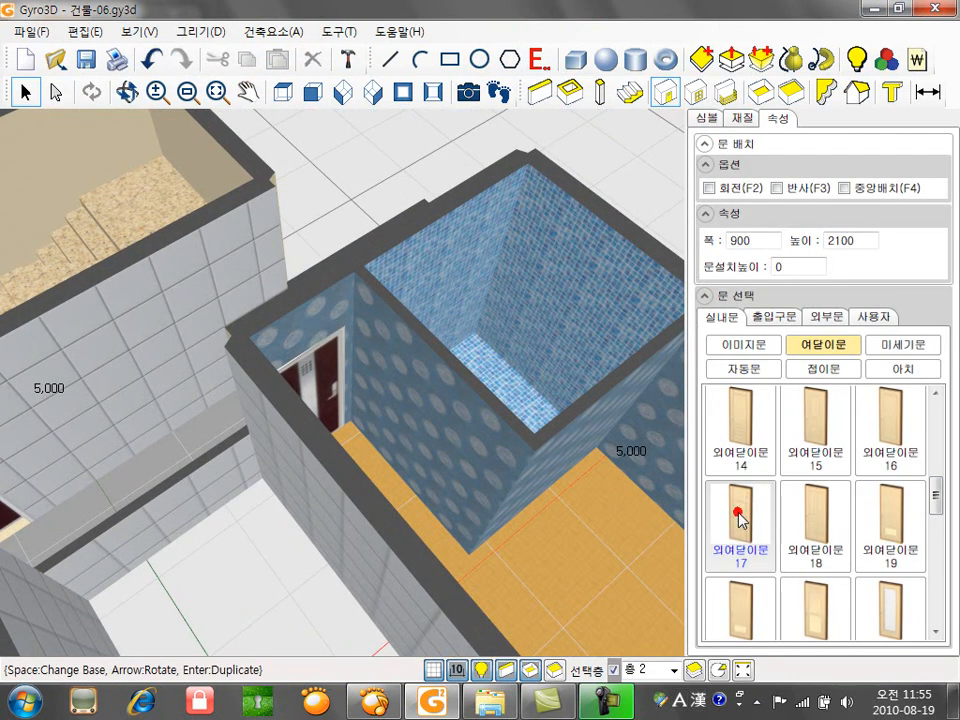
pyautogui.click(452, 444)
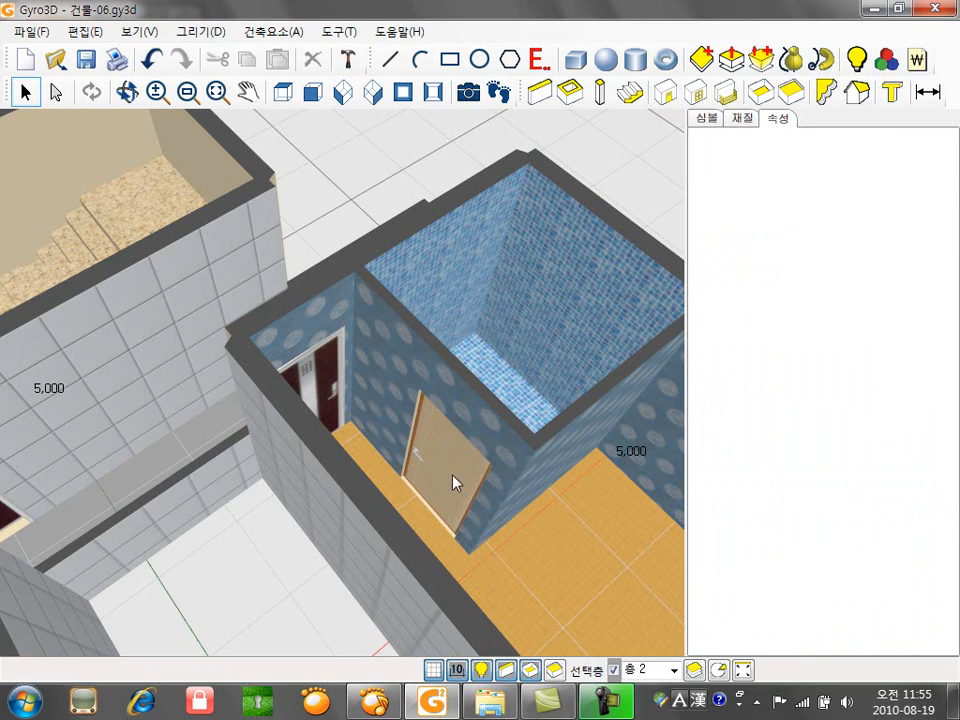
pyautogui.click(469, 464)
pyautogui.write('150')
pyautogui.press('Return')
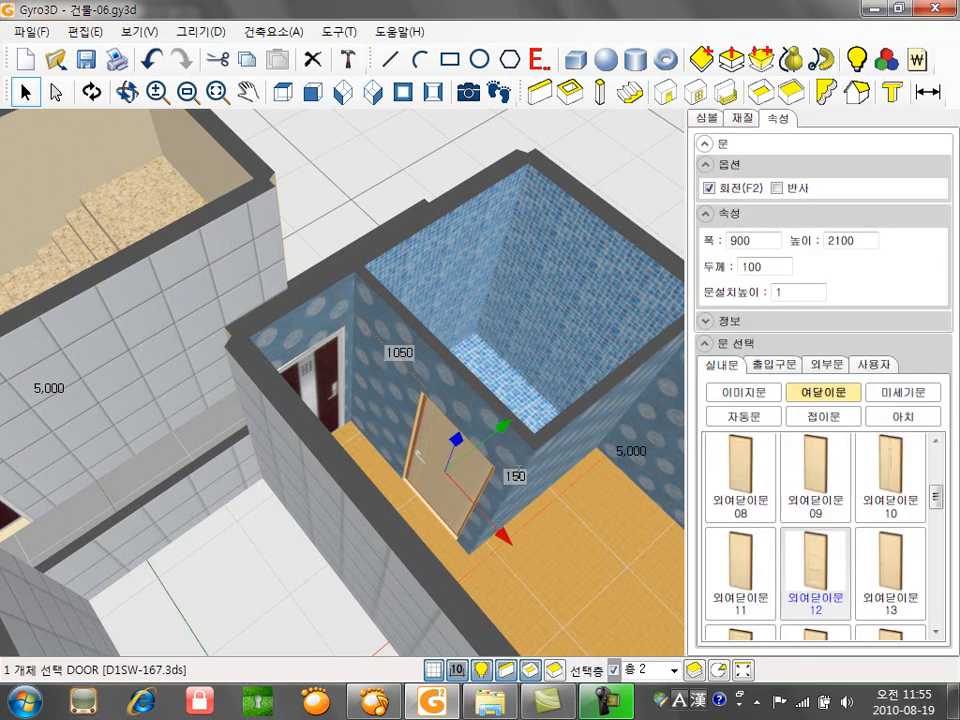
pyautogui.click(407, 158)
# - Place centred sliding windows 미닫이창28, 2700 wide, 2100 high and installed at height 100, in both units' balcony walls
pyautogui.scroll(-5, 441, 394)
pyautogui.moveTo(489, 392); pyautogui.dragTo(422, 422, button='middle')
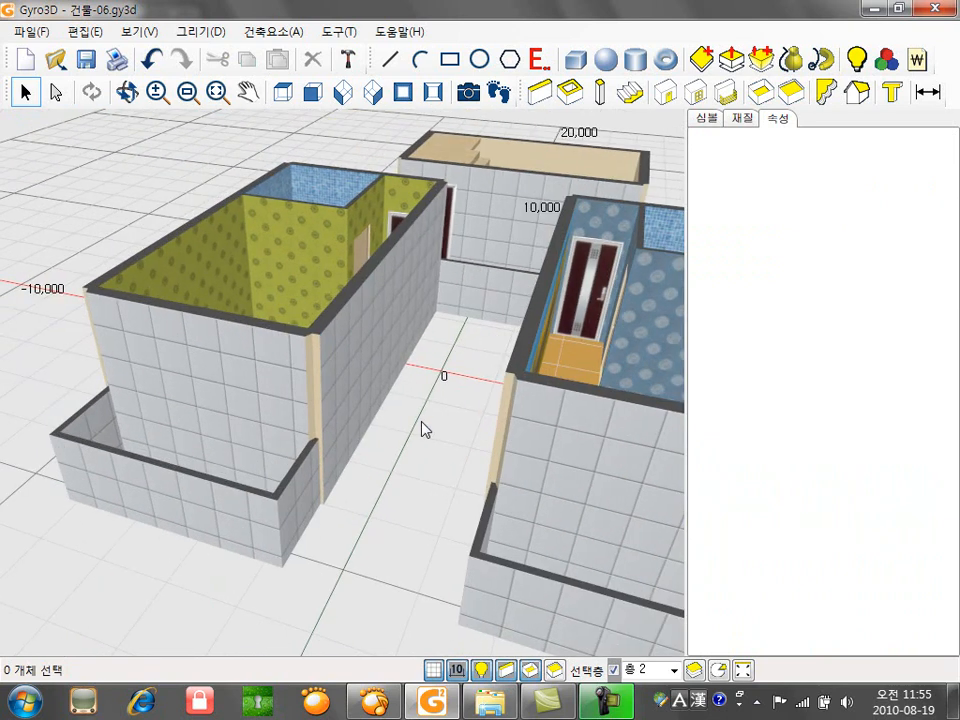
pyautogui.click(697, 104)
pyautogui.click(827, 347)
pyautogui.scroll(-7, 748, 600)
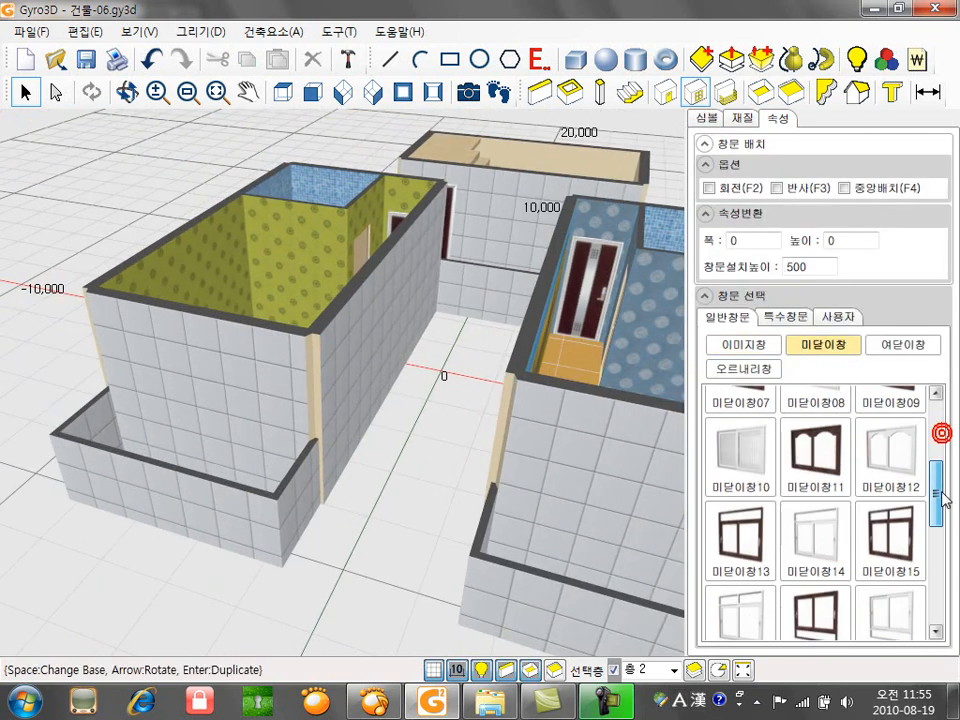
pyautogui.click(747, 604)
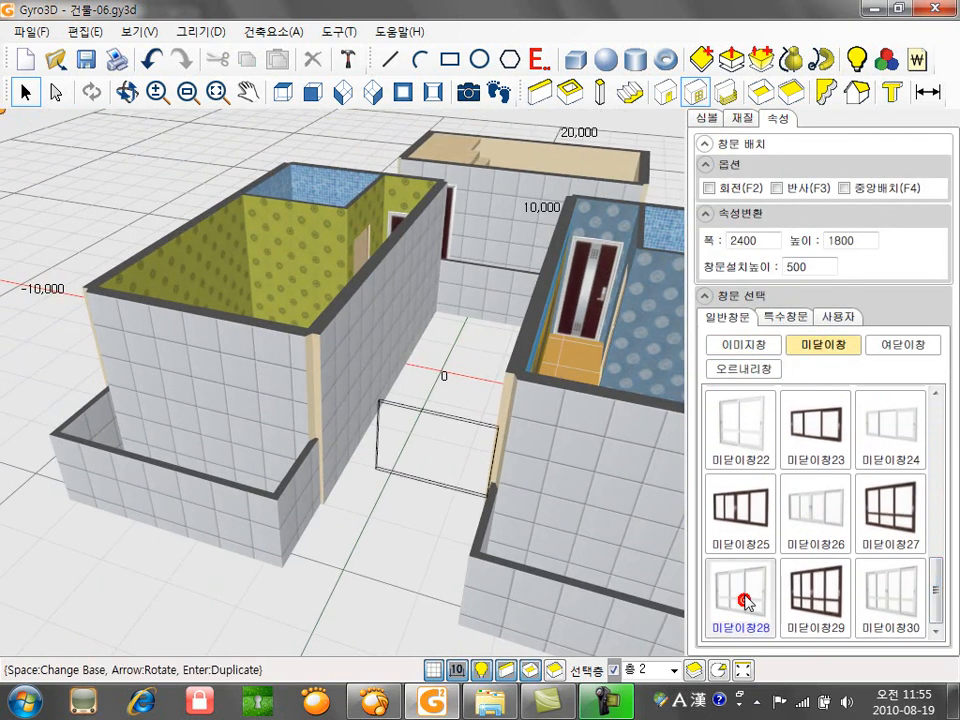
pyautogui.click(858, 189)
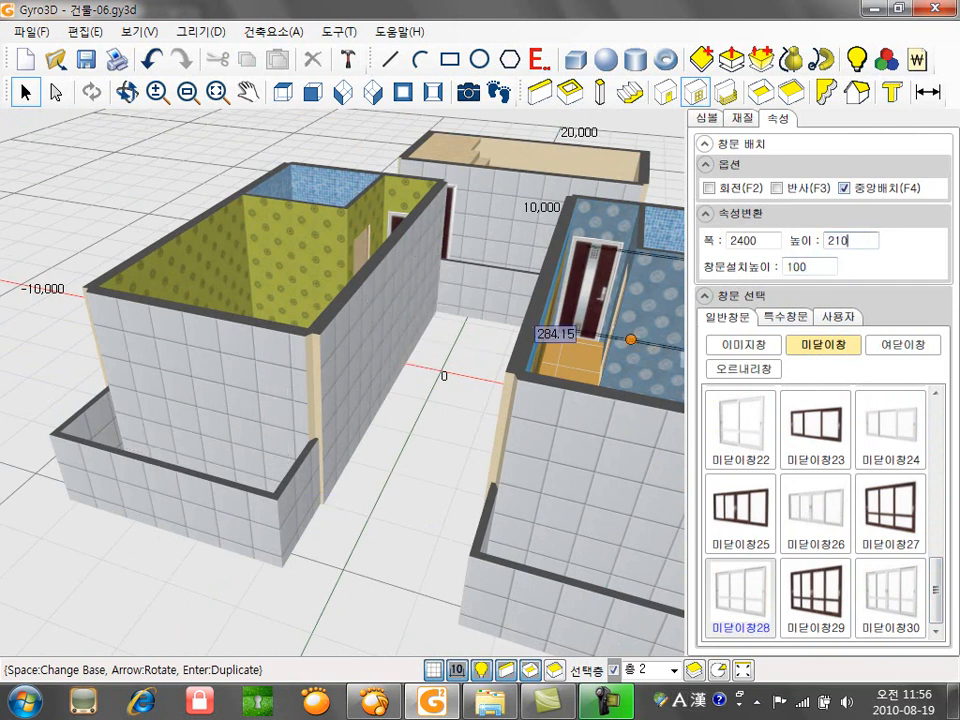
pyautogui.write('700')
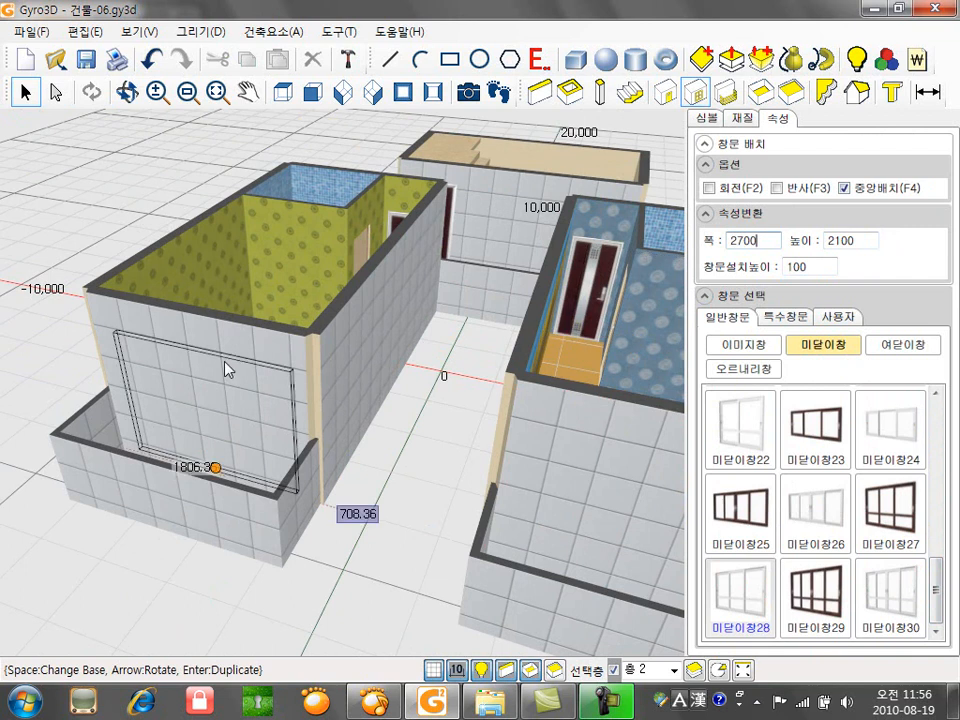
pyautogui.click(316, 440)
pyautogui.click(606, 508)
pyautogui.press('Escape')
# - Turn on the rotation option for the green unit's balcony window
pyautogui.moveTo(374, 461); pyautogui.dragTo(312, 459, button='middle')
pyautogui.click(188, 365)
pyautogui.click(709, 187)
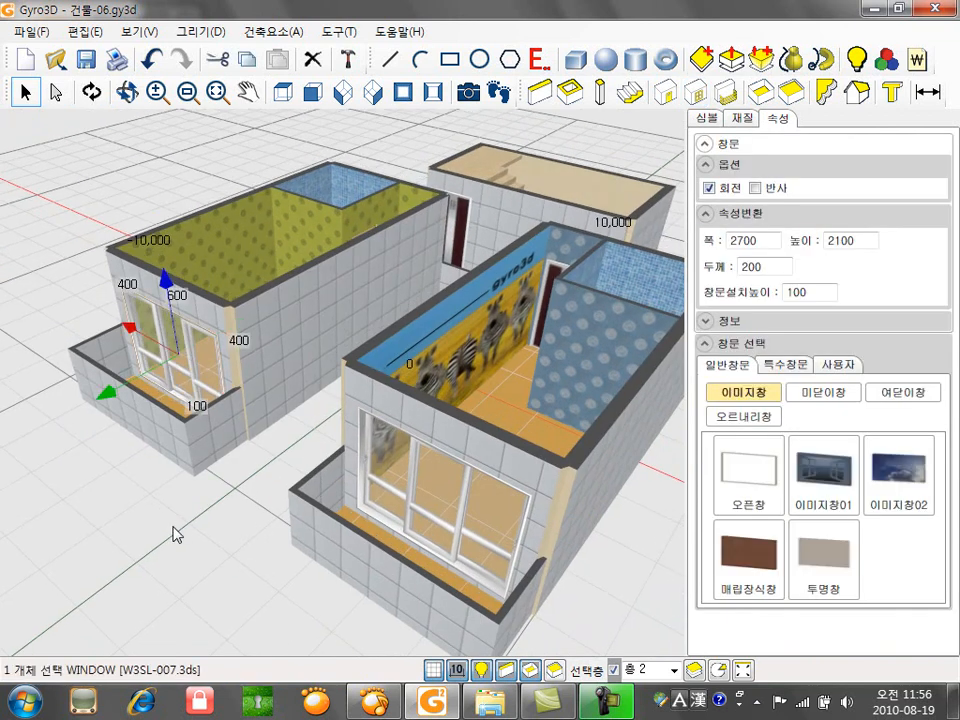
# - Toggle the rotation option for the blue unit's balcony window and clear the selection
pyautogui.click(182, 527)
pyautogui.scroll(5, 450, 450)
pyautogui.click(592, 465)
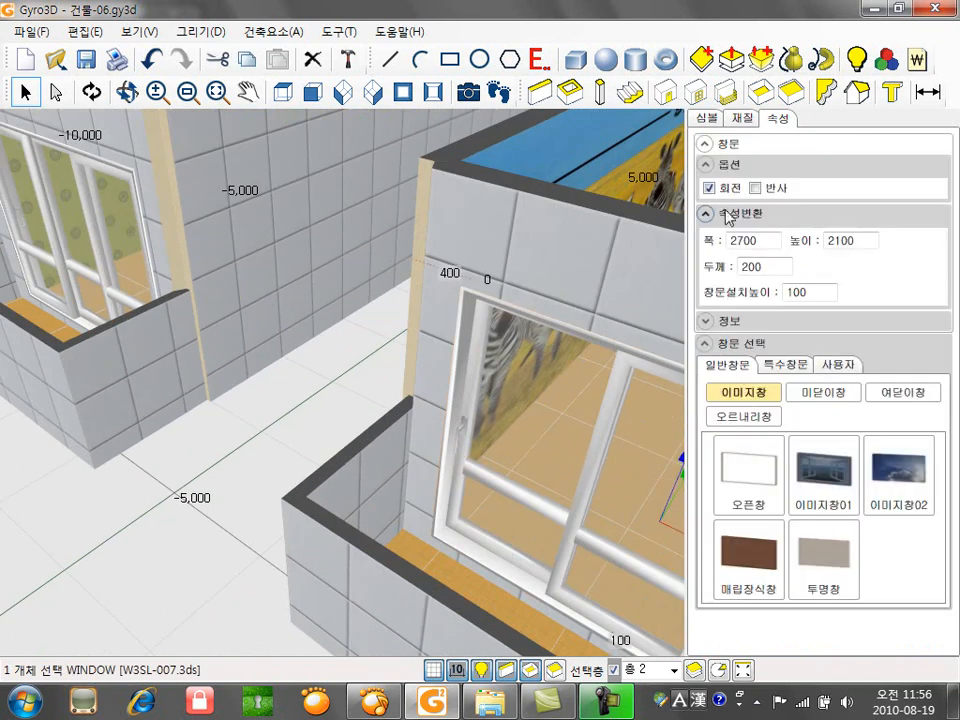
pyautogui.click(712, 187)
pyautogui.click(253, 437)
pyautogui.scroll(-5, 295, 372)
pyautogui.scroll(-2, 294, 377)
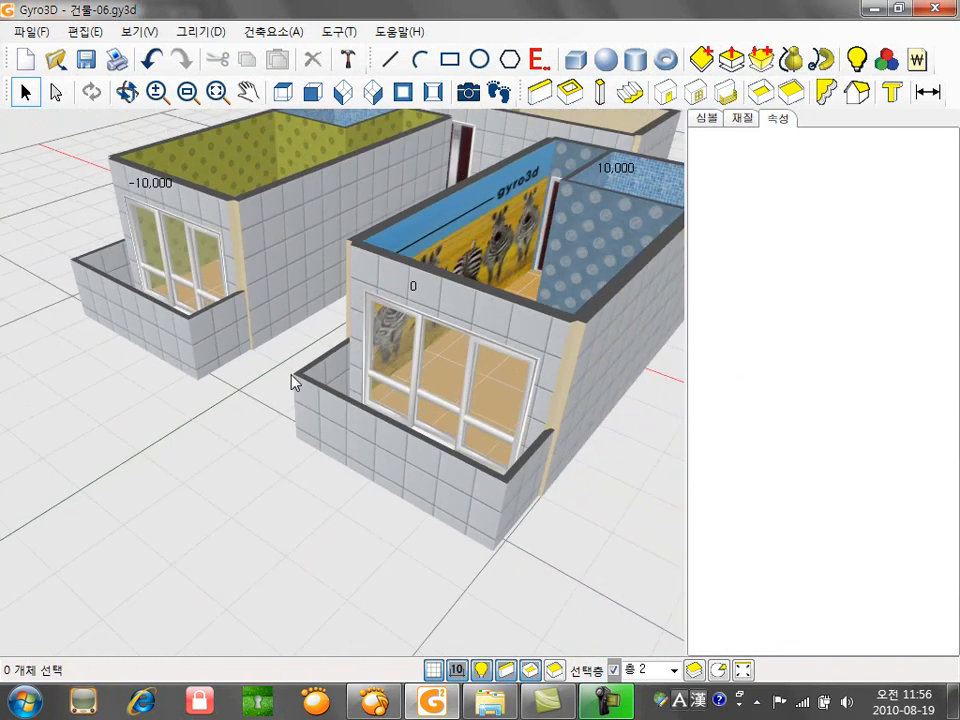
# - Place baseboard molding 111-022, 100 wide and 10 thick, around the main rooms of the green and blue units
pyautogui.moveTo(292, 375); pyautogui.dragTo(298, 415, button='middle')
pyautogui.click(379, 98)
pyautogui.moveTo(371, 294); pyautogui.dragTo(322, 332, button='middle')
pyautogui.scroll(1, 330, 349)
pyautogui.click(826, 96)
pyautogui.click(753, 355)
pyautogui.scroll(4, 818, 458)
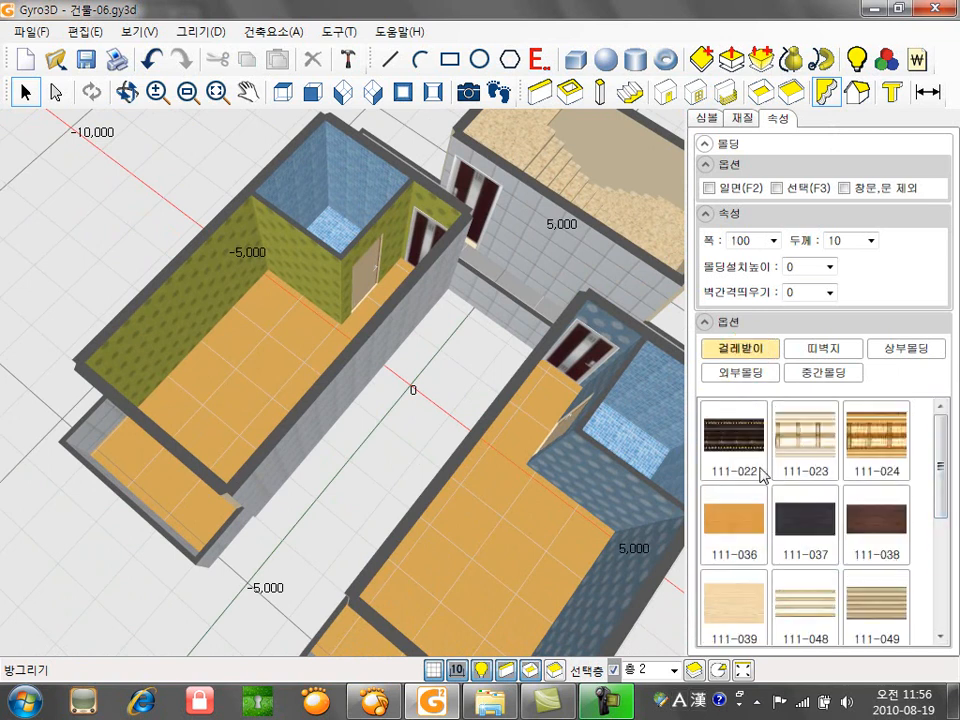
pyautogui.click(737, 445)
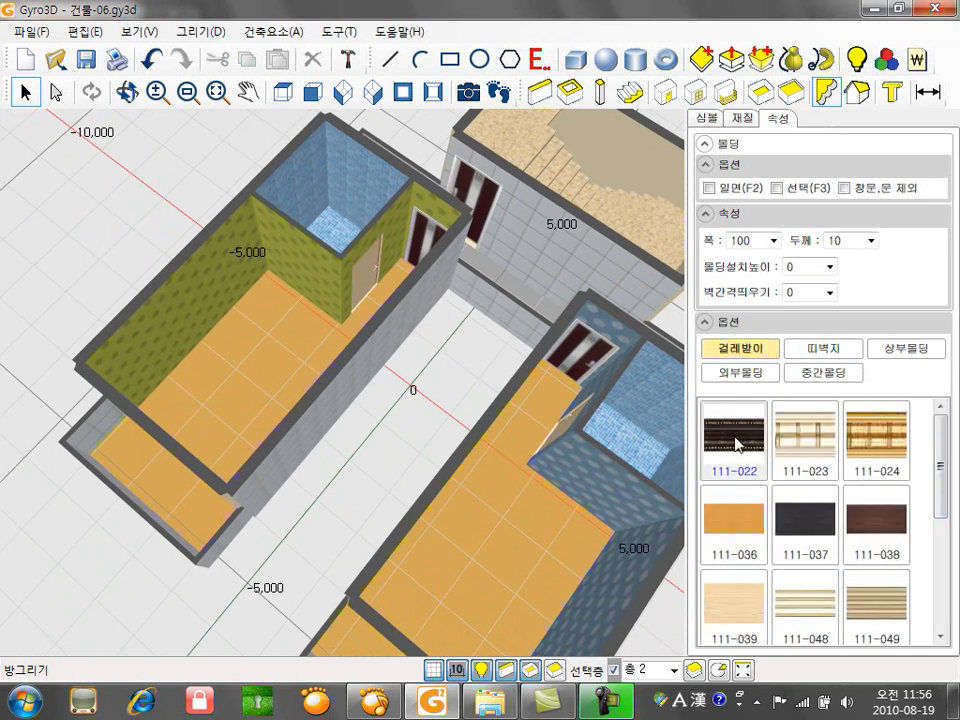
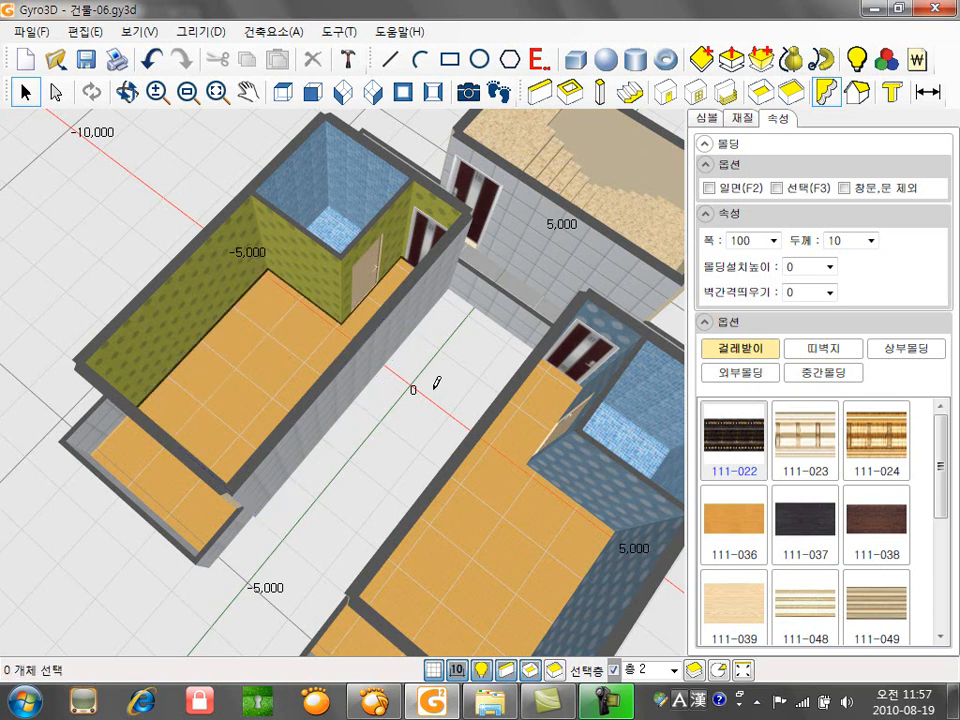
pyautogui.moveTo(436, 386); pyautogui.dragTo(290, 316, button='middle')
pyautogui.click(316, 353)
pyautogui.press('Escape')
# - Place middle molding 111-048, 900 wide at height 100, single-face only, on the green unit's long wall and bathroom wall
pyautogui.scroll(5, 364, 369)
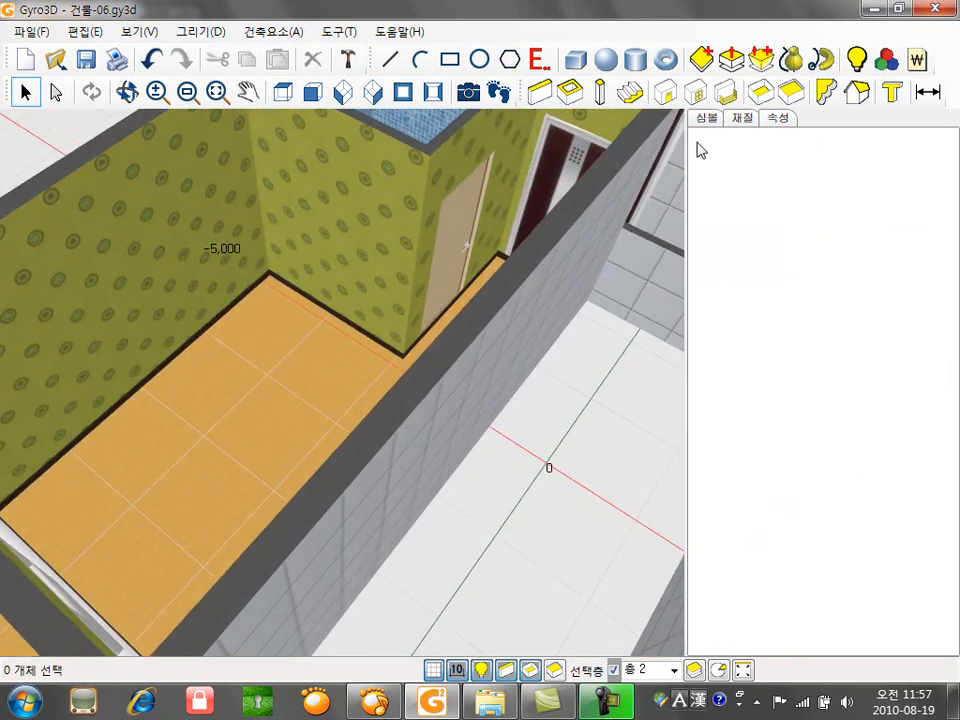
pyautogui.click(821, 93)
pyautogui.click(817, 372)
pyautogui.moveTo(940, 440); pyautogui.dragTo(940, 480)
pyautogui.click(746, 497)
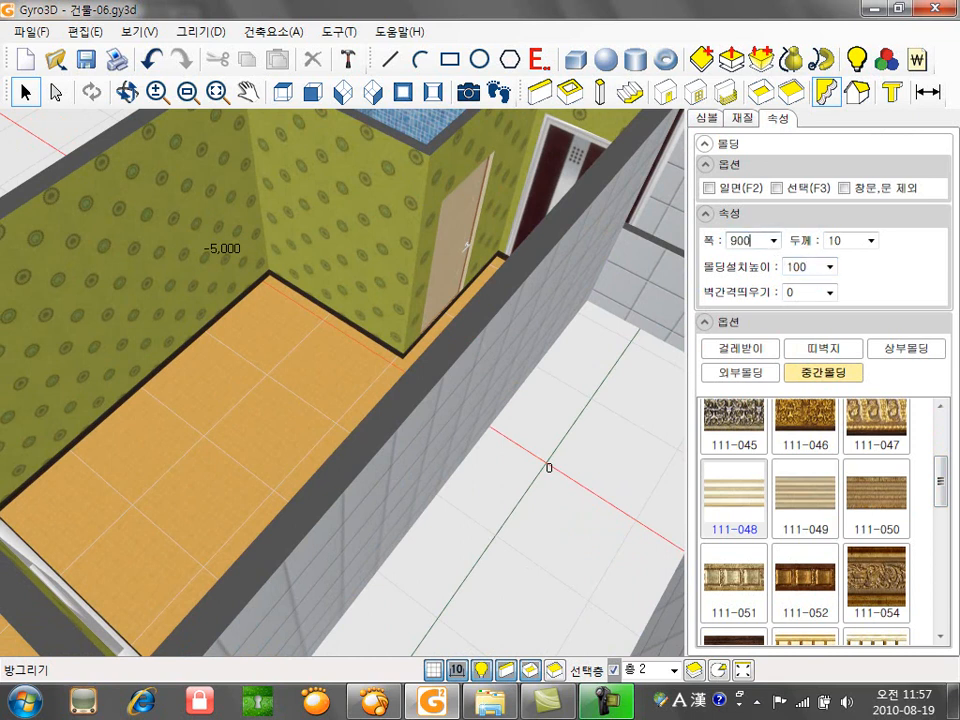
pyautogui.click(150, 299)
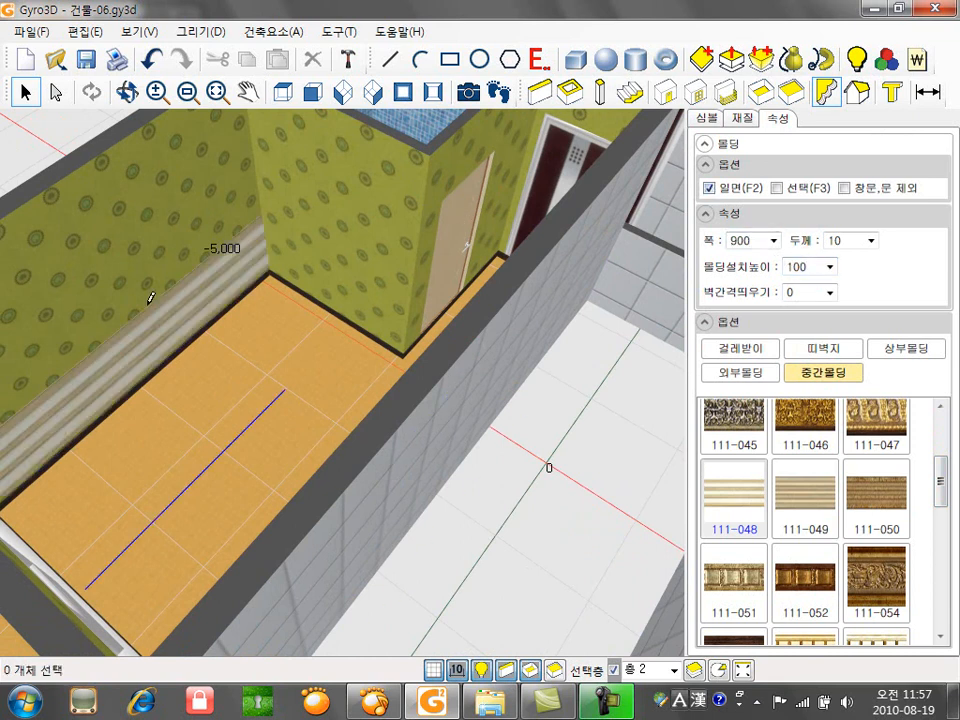
pyautogui.click(341, 268)
# - Place upper molding 111-002, 50 wide at height 400, excluding windows and doors, around both units' main rooms with single-face off
pyautogui.click(708, 187)
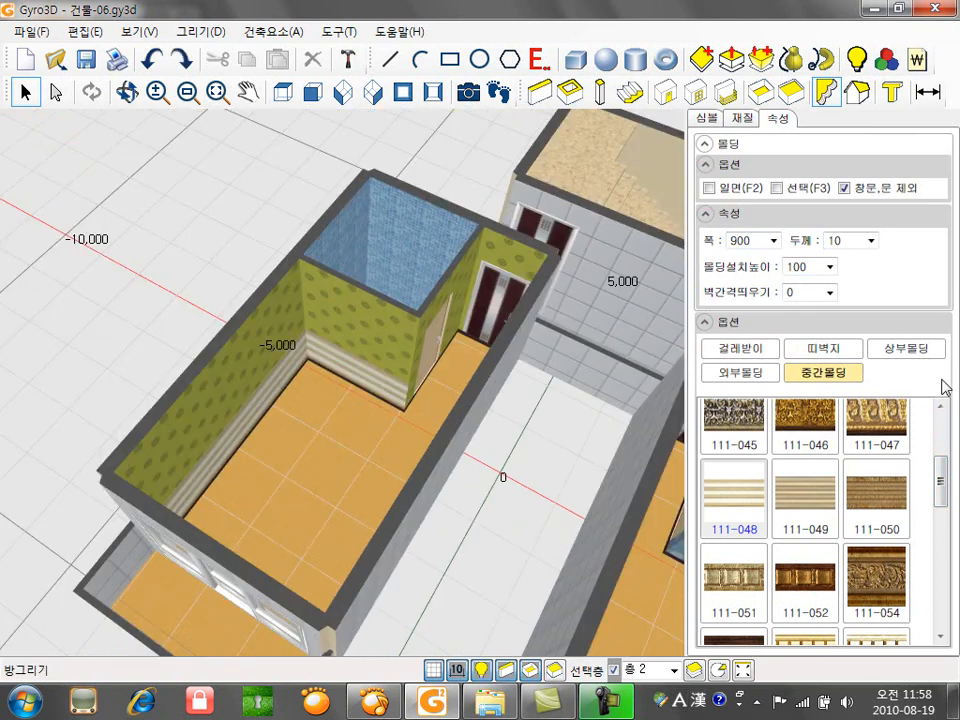
pyautogui.click(907, 348)
pyautogui.moveTo(940, 485); pyautogui.dragTo(945, 427)
pyautogui.click(806, 446)
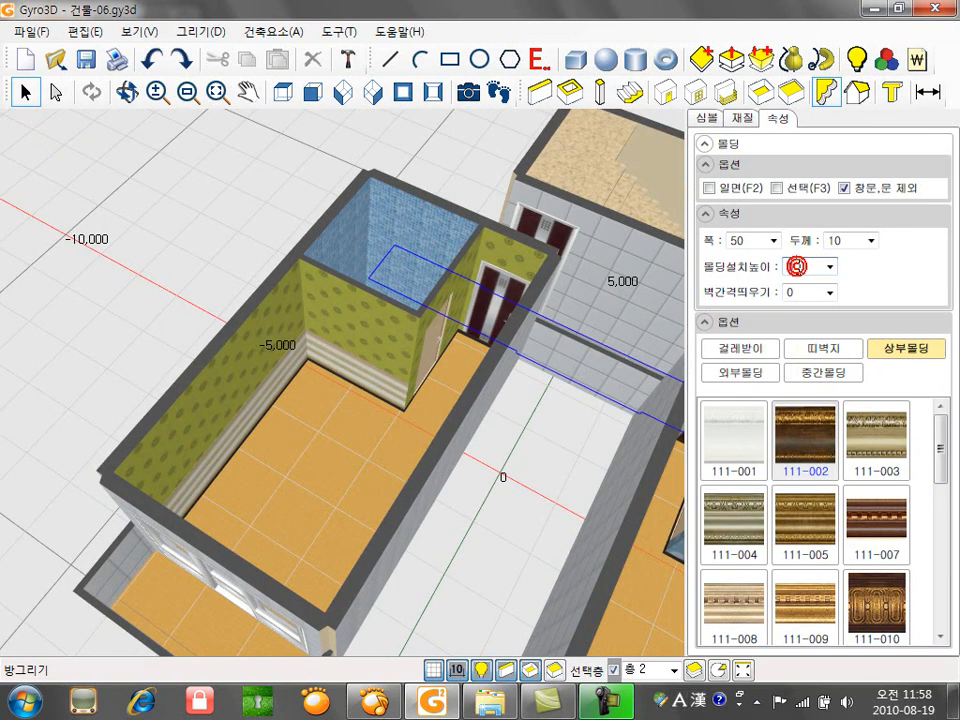
pyautogui.press('Return')
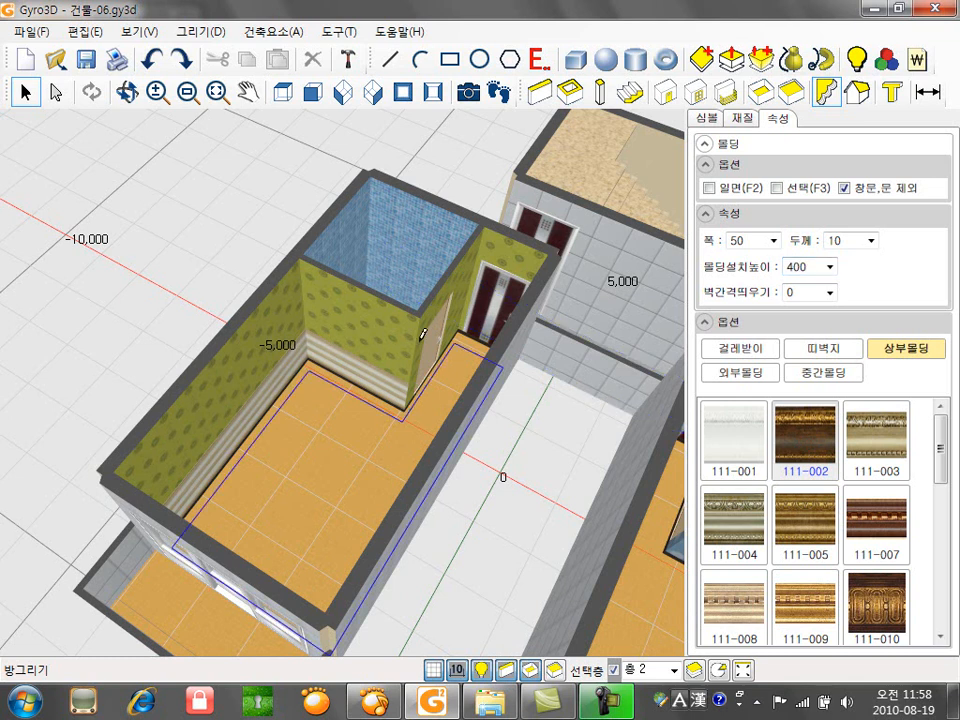
pyautogui.click(274, 308)
pyautogui.moveTo(300, 334); pyautogui.dragTo(122, 208, button='middle')
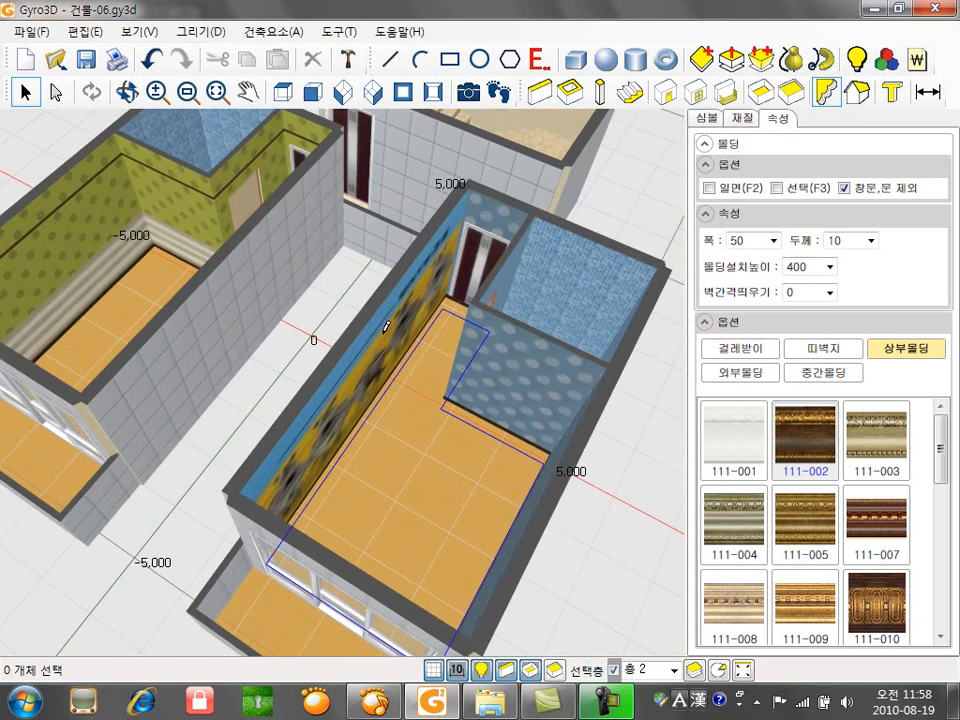
pyautogui.click(385, 331)
pyautogui.press('Escape')
pyautogui.moveTo(173, 327); pyautogui.dragTo(157, 309, button='middle')
pyautogui.click(378, 94)
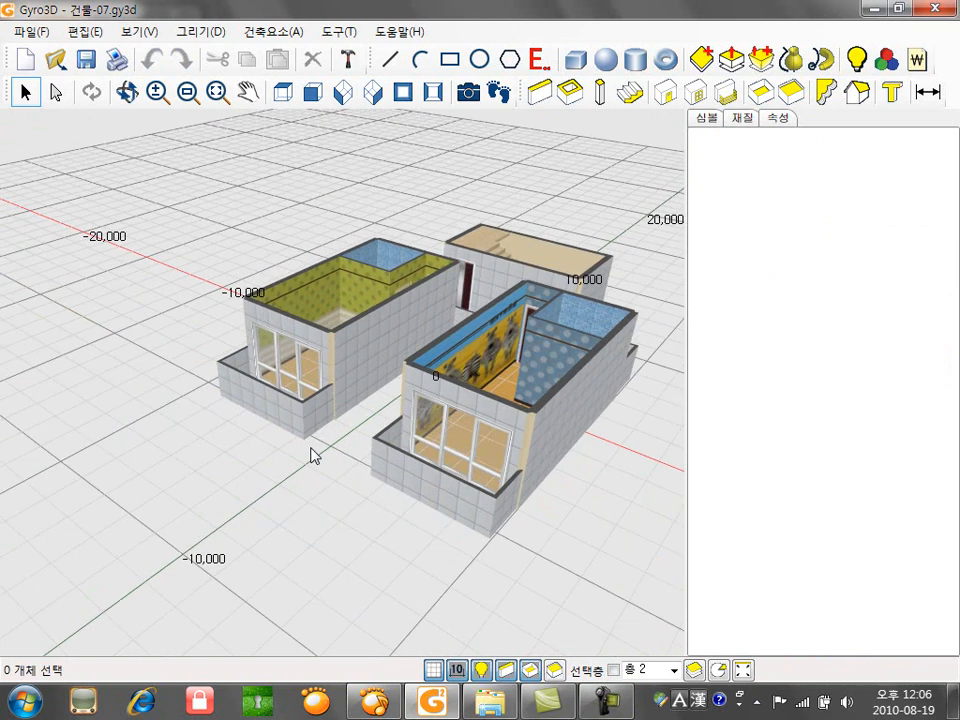
# - Try railing 발코니01 in the front wall of the green unit's balcony, and undo the placement
pyautogui.scroll(6, 322, 490)
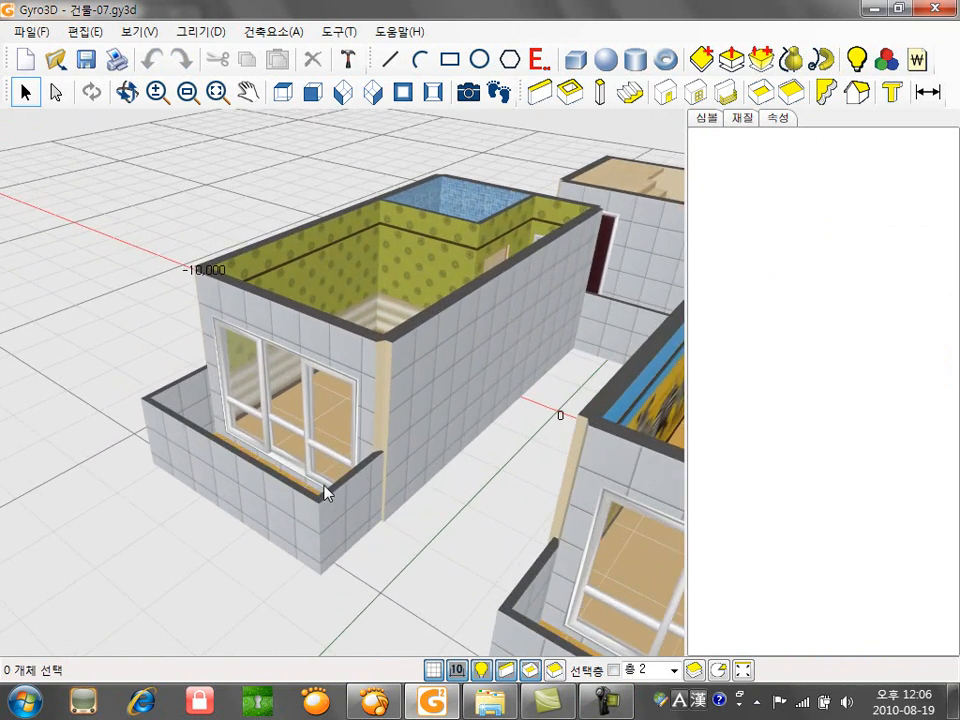
pyautogui.moveTo(293, 495); pyautogui.dragTo(600, 240, button='middle')
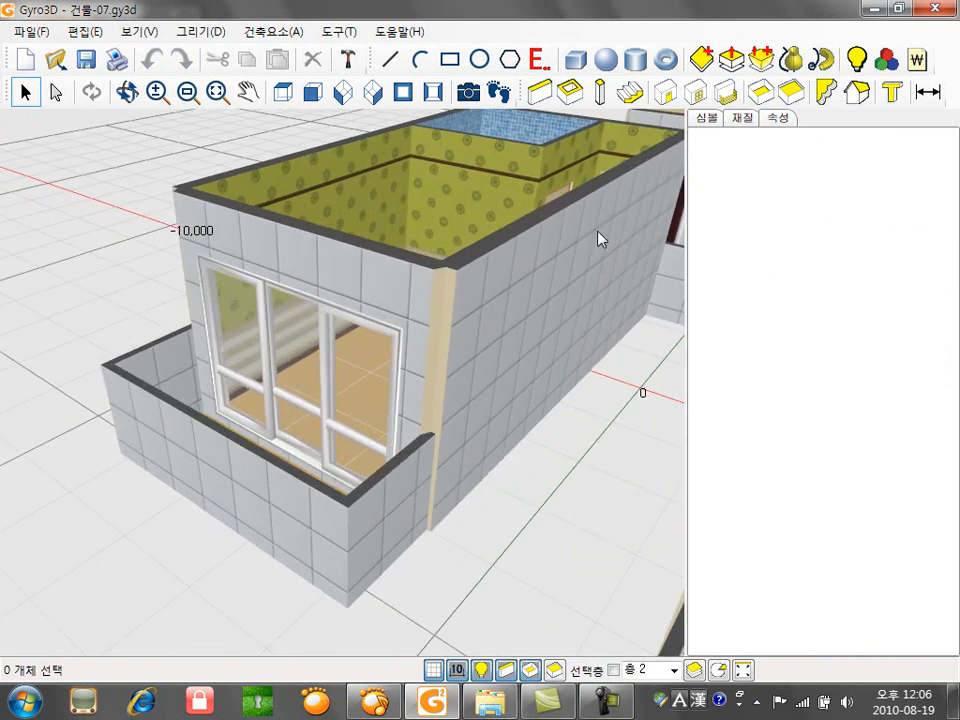
pyautogui.click(720, 94)
pyautogui.moveTo(939, 487); pyautogui.dragTo(935, 415)
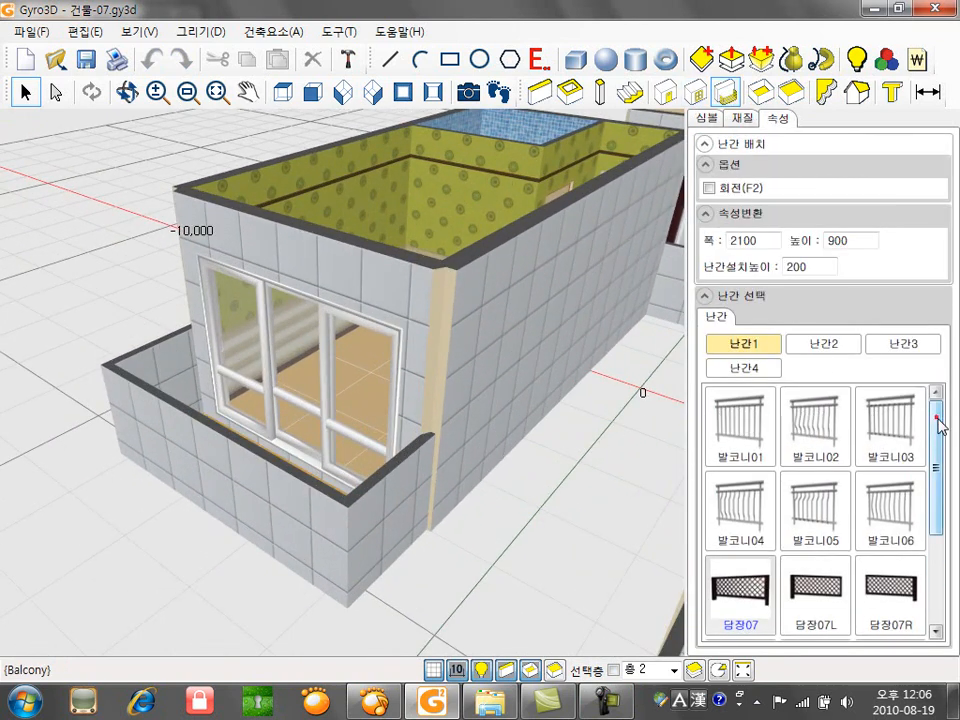
pyautogui.click(900, 343)
pyautogui.click(752, 370)
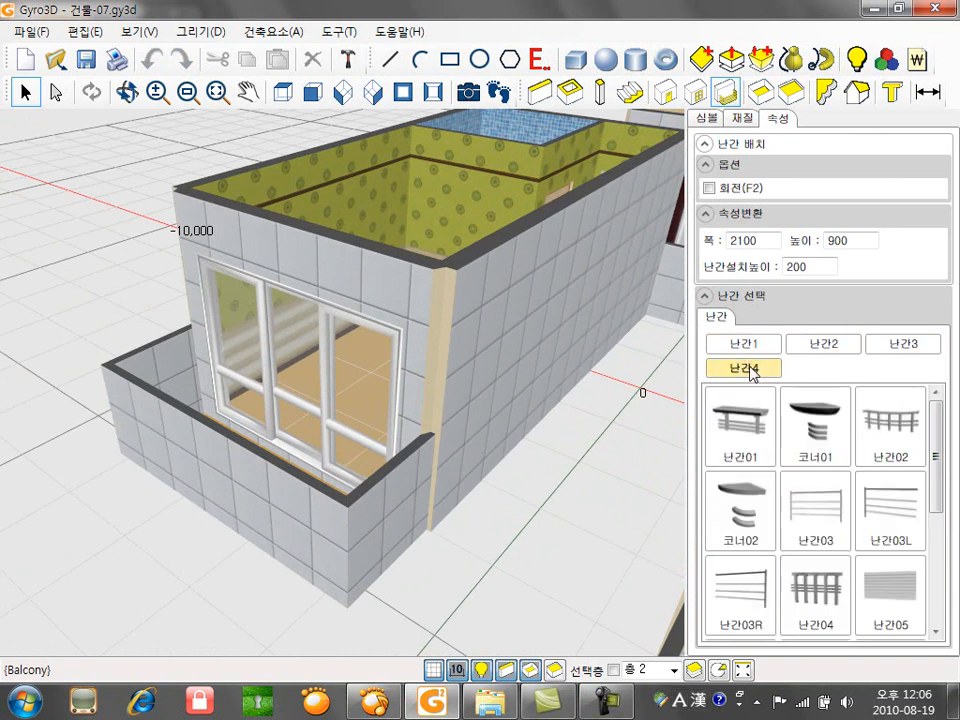
pyautogui.click(750, 345)
pyautogui.click(746, 420)
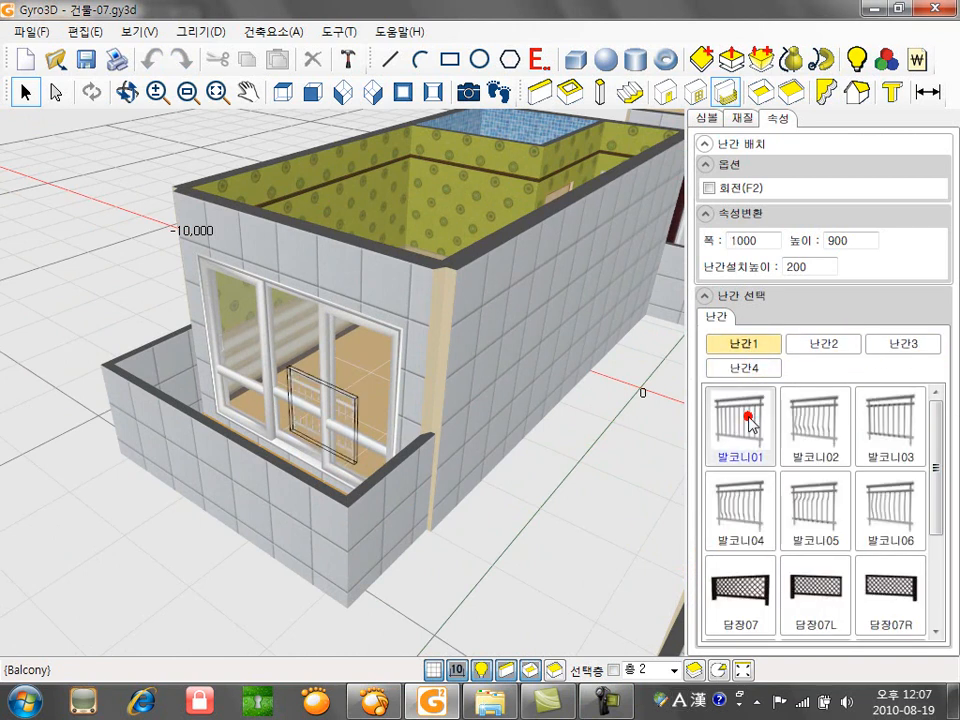
pyautogui.click(167, 397)
pyautogui.click(298, 472)
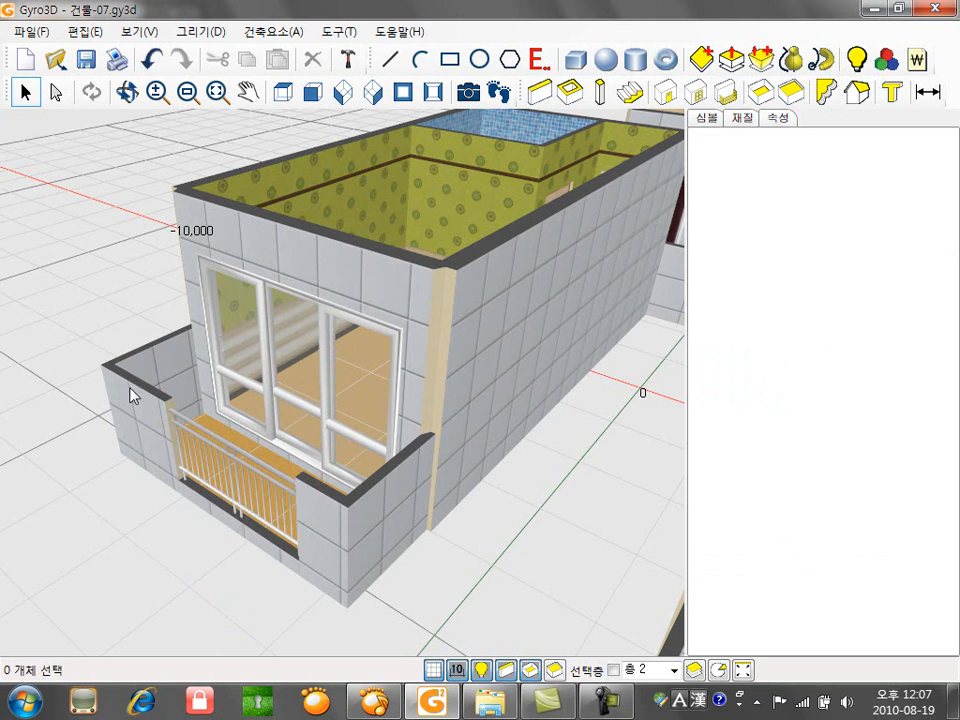
pyautogui.click(150, 59)
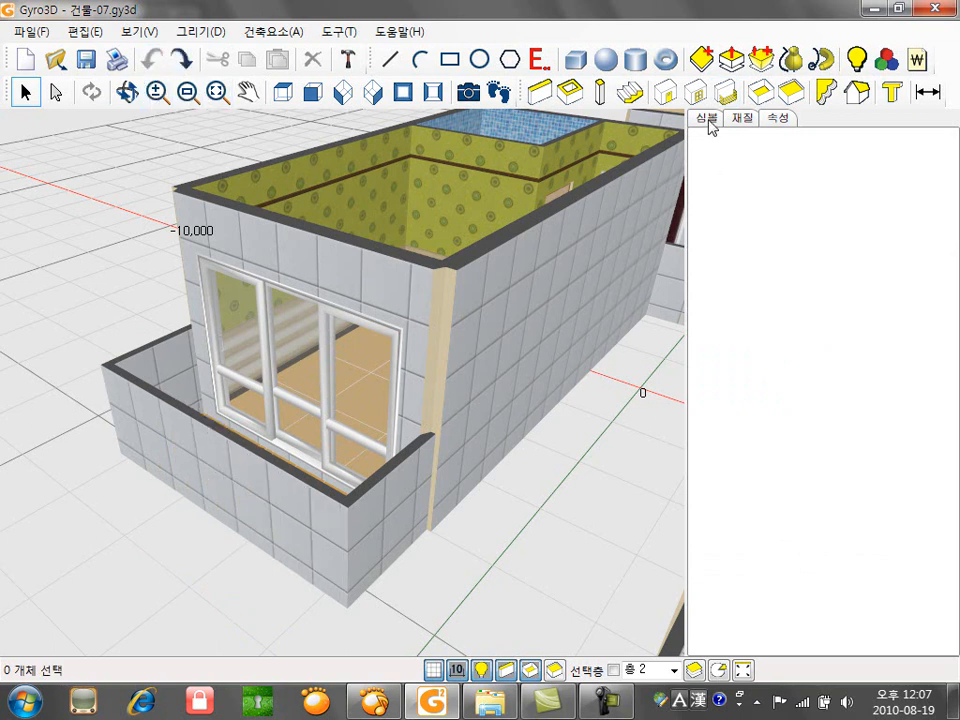
# - Place railing 발코니03 in the green unit's balcony front wall, 1800 wide and 600 from the corner
pyautogui.click(725, 92)
pyautogui.click(888, 420)
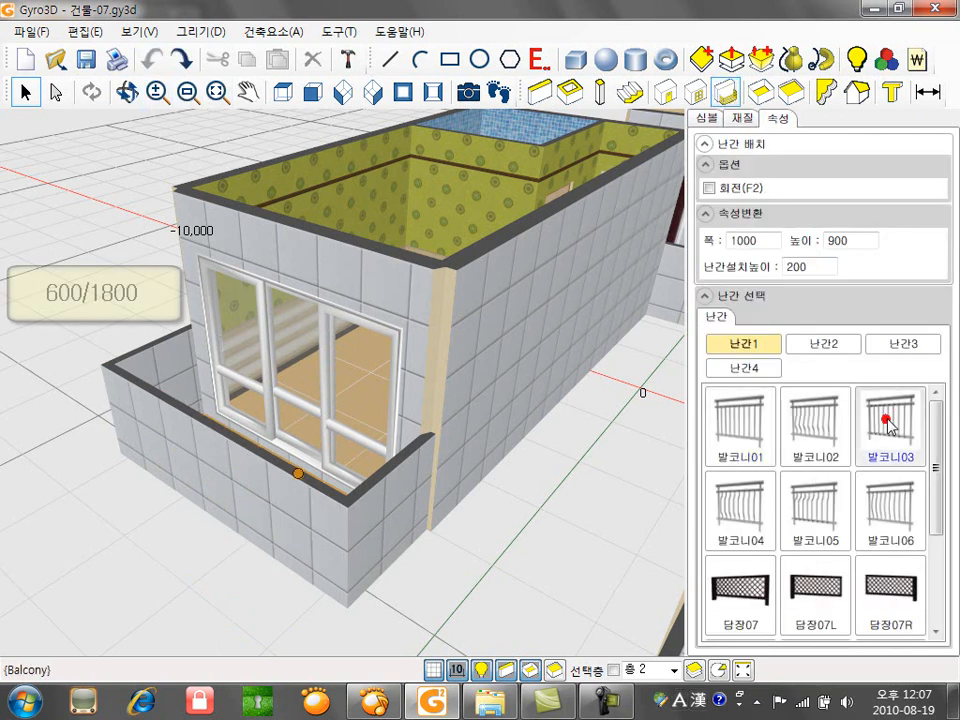
pyautogui.click(152, 394)
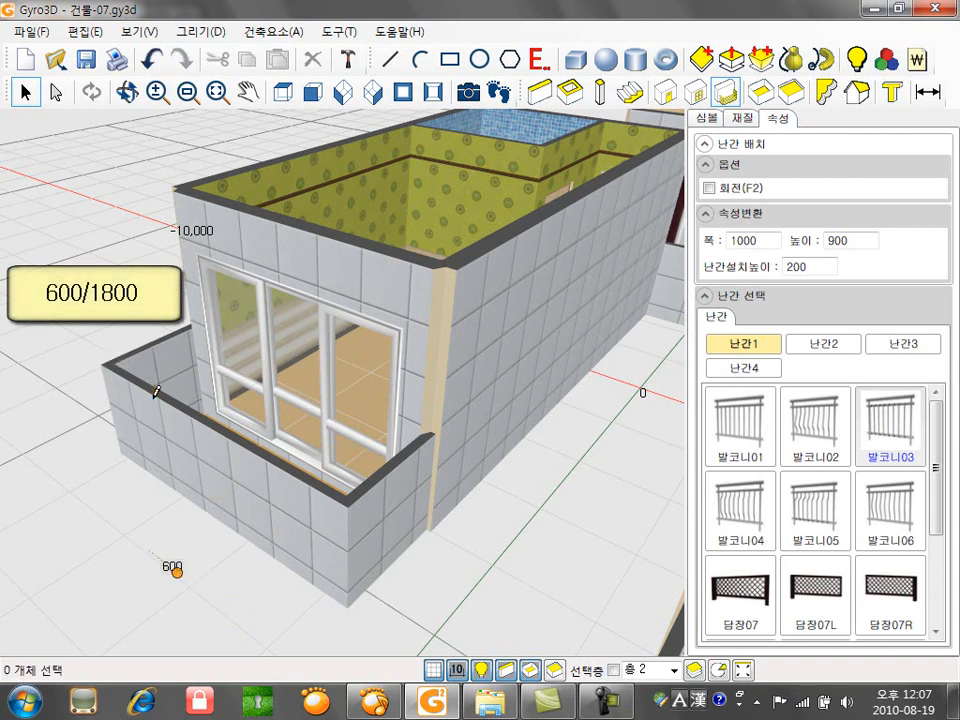
pyautogui.click(269, 459)
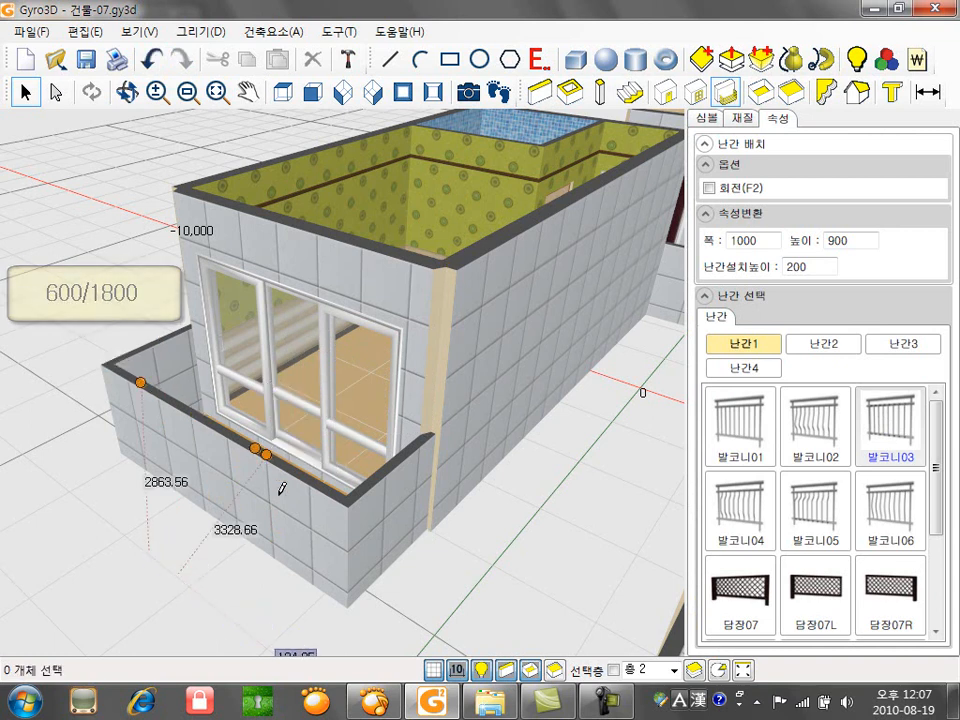
pyautogui.press('Return')
# - Place railing 발코니03 in the blue unit's balcony front wall, 1800 wide and 600 from the corner
pyautogui.moveTo(243, 524); pyautogui.dragTo(220, 449, button='middle')
pyautogui.scroll(-3, 220, 449)
pyautogui.moveTo(343, 471); pyautogui.dragTo(171, 438, button='middle')
pyautogui.click(726, 93)
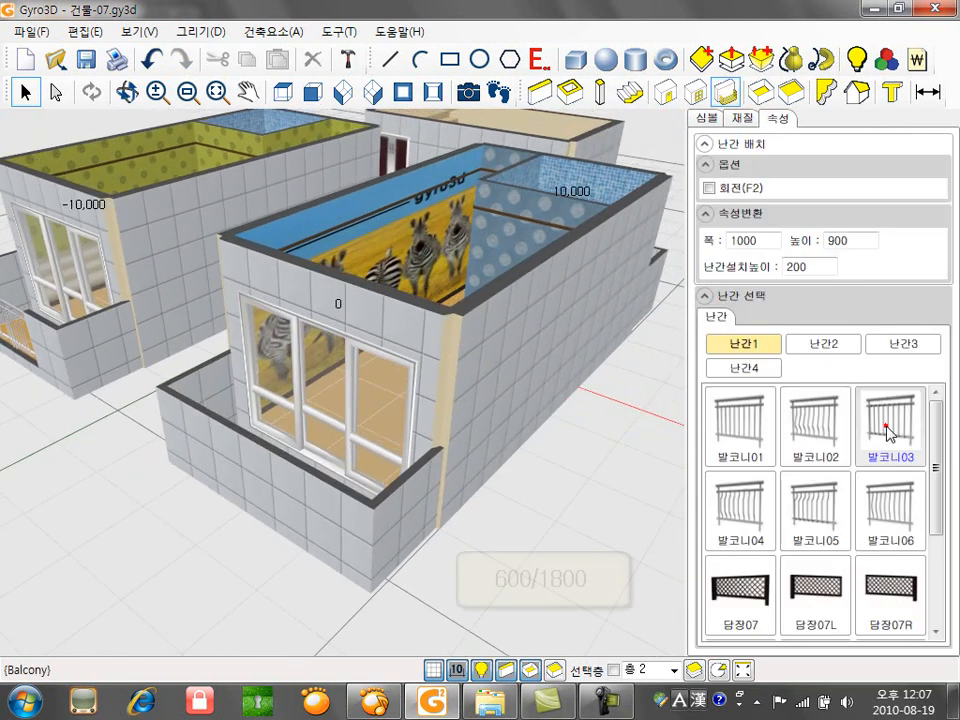
pyautogui.click(322, 475)
pyautogui.click(203, 430)
pyautogui.click(186, 475)
# - Color both balcony railings red with interior-finish paint 9C0202
pyautogui.moveTo(222, 488); pyautogui.dragTo(376, 491, button='middle')
pyautogui.click(753, 119)
pyautogui.click(845, 145)
pyautogui.click(786, 192)
pyautogui.click(802, 193)
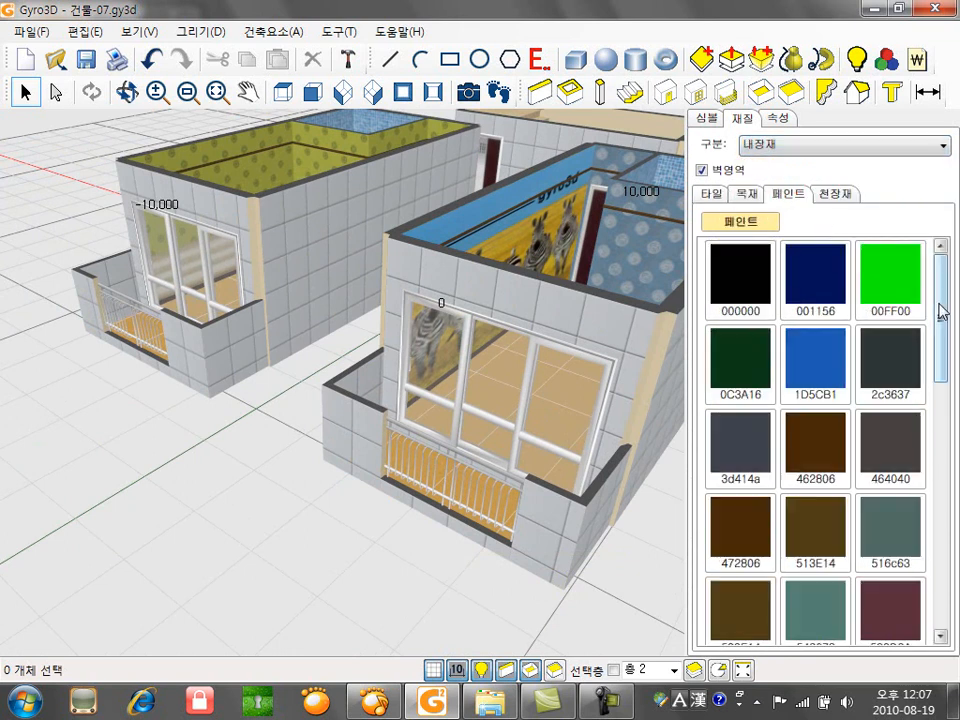
pyautogui.moveTo(941, 307); pyautogui.dragTo(945, 413)
pyautogui.click(910, 458)
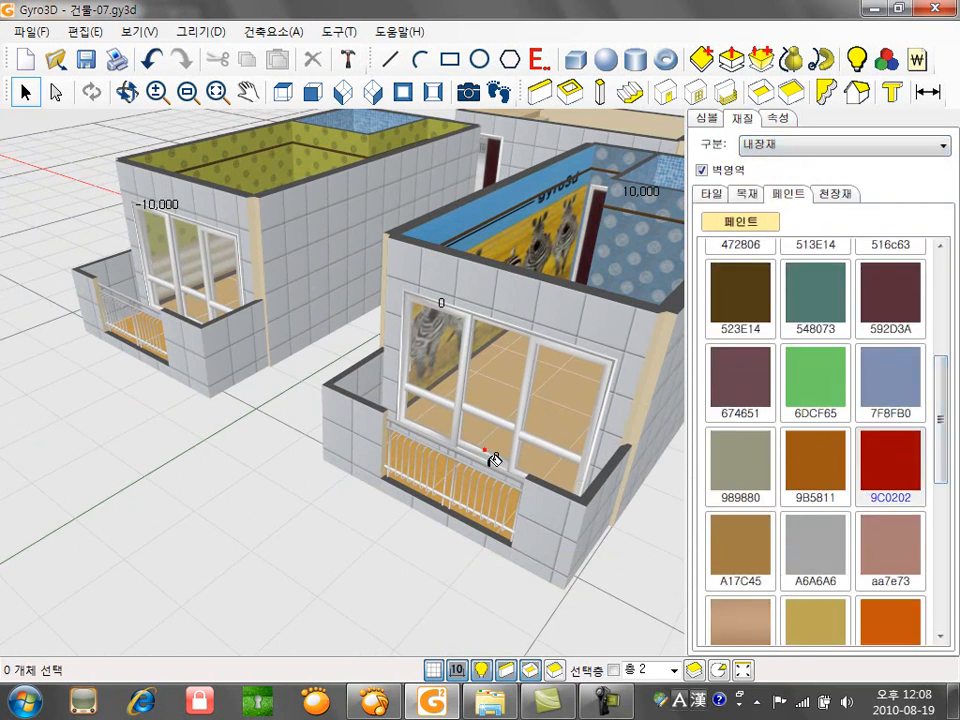
pyautogui.moveTo(147, 299); pyautogui.dragTo(249, 400, button='middle')
pyautogui.scroll(5, 249, 400)
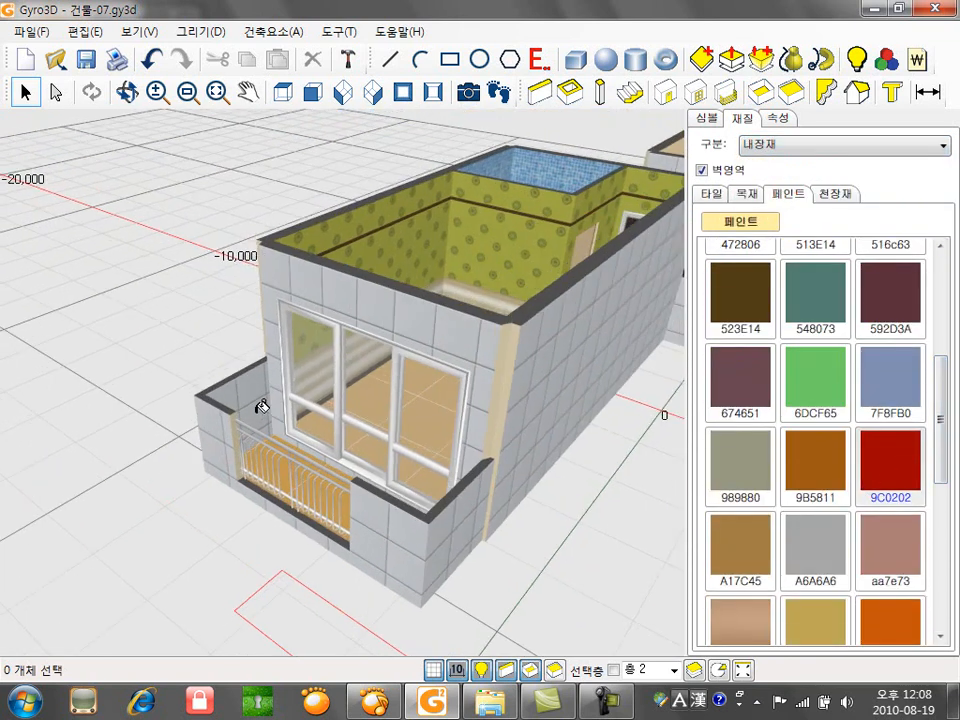
pyautogui.click(212, 452)
pyautogui.click(289, 497)
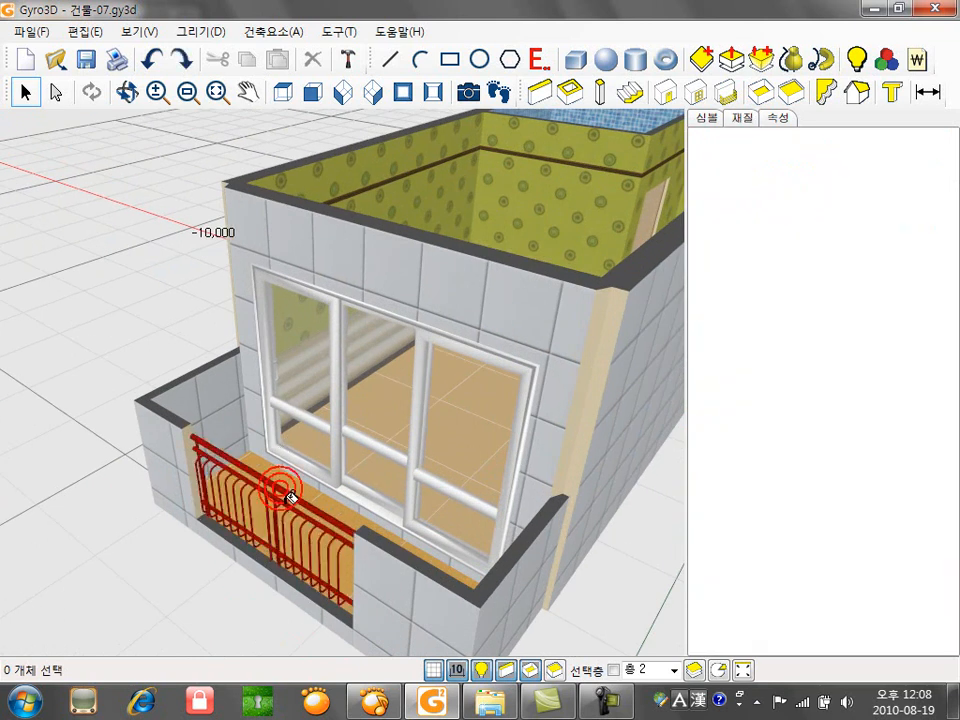
pyautogui.scroll(-6, 193, 412)
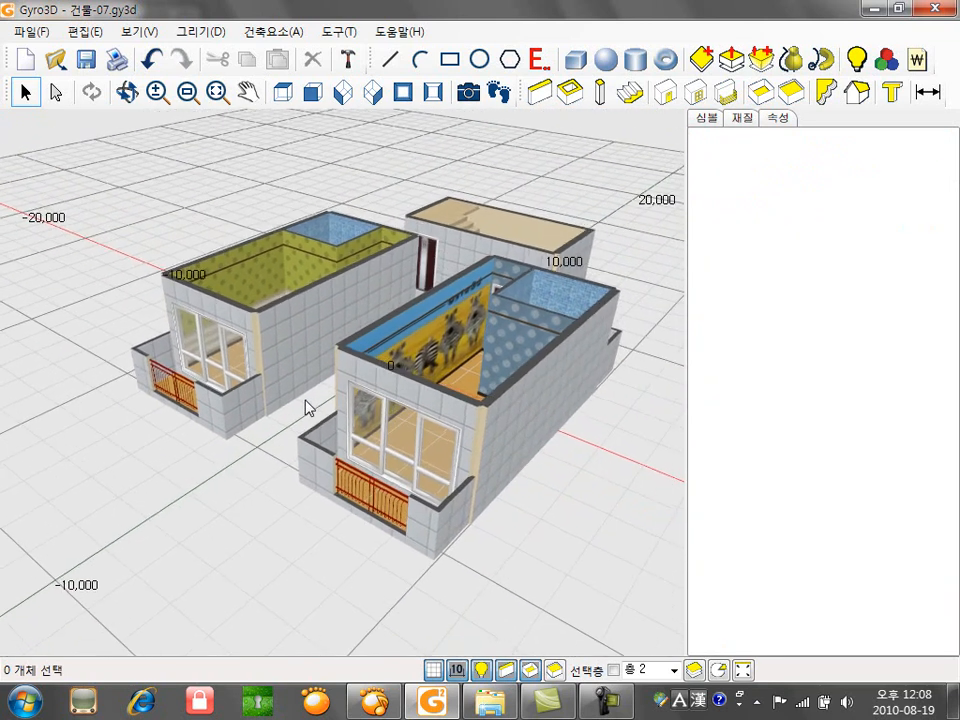
# - Place living-room sample cabinet 거실장03 from the household furniture against the green unit's long wall, rotated 90 degrees
pyautogui.click(127, 92)
pyautogui.moveTo(342, 322); pyautogui.dragTo(361, 350)
pyautogui.moveTo(324, 318); pyautogui.dragTo(362, 409, button='middle')
pyautogui.scroll(3, 362, 409)
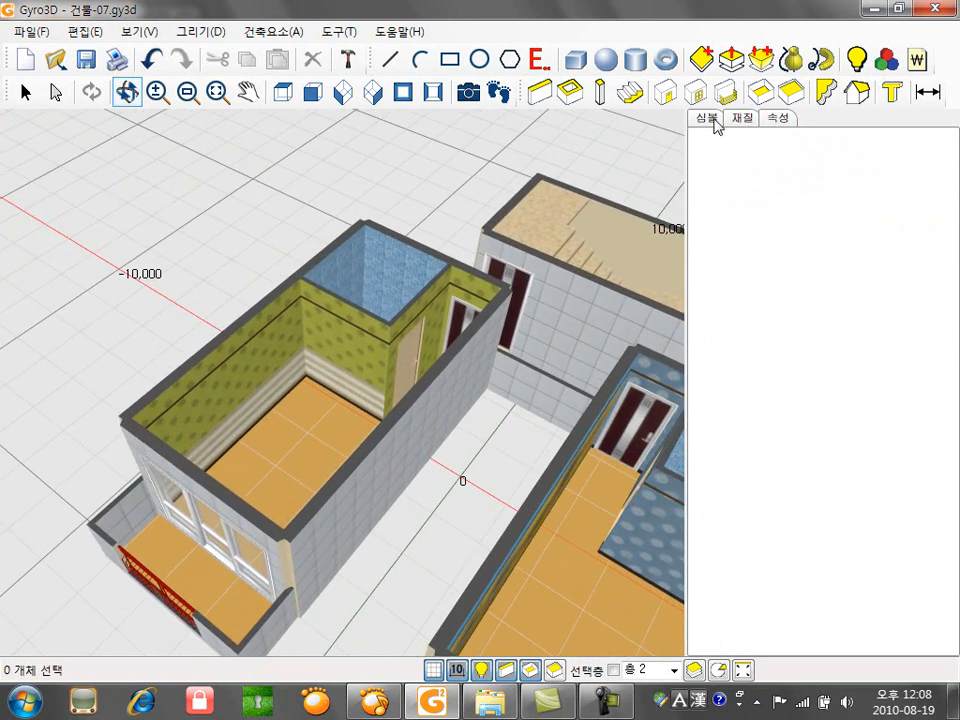
pyautogui.click(713, 121)
pyautogui.click(780, 145)
pyautogui.click(778, 161)
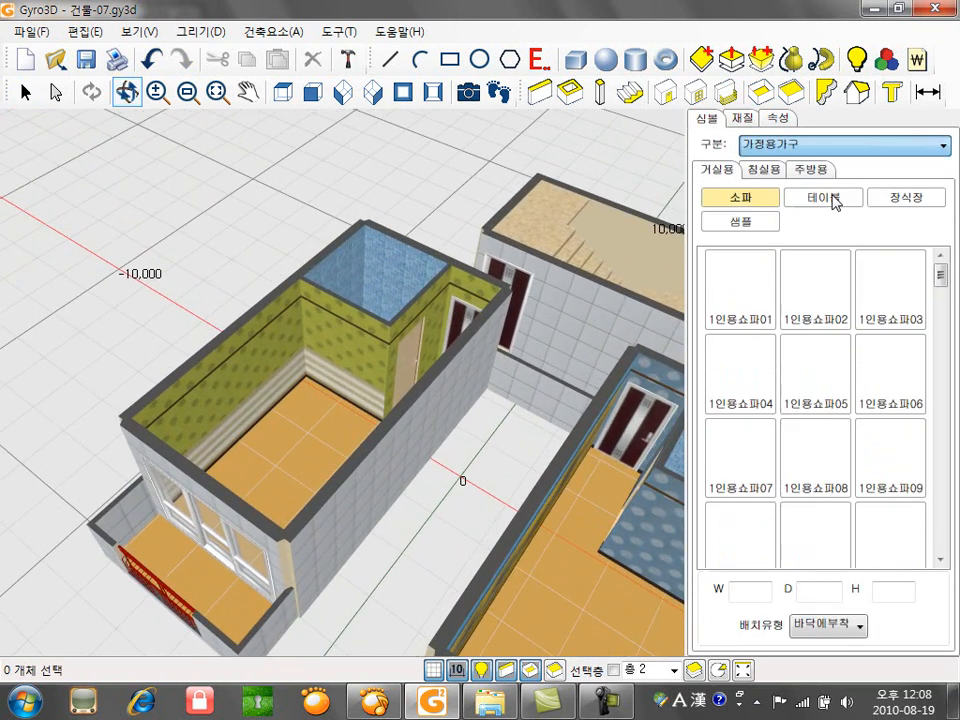
pyautogui.click(740, 221)
pyautogui.click(888, 285)
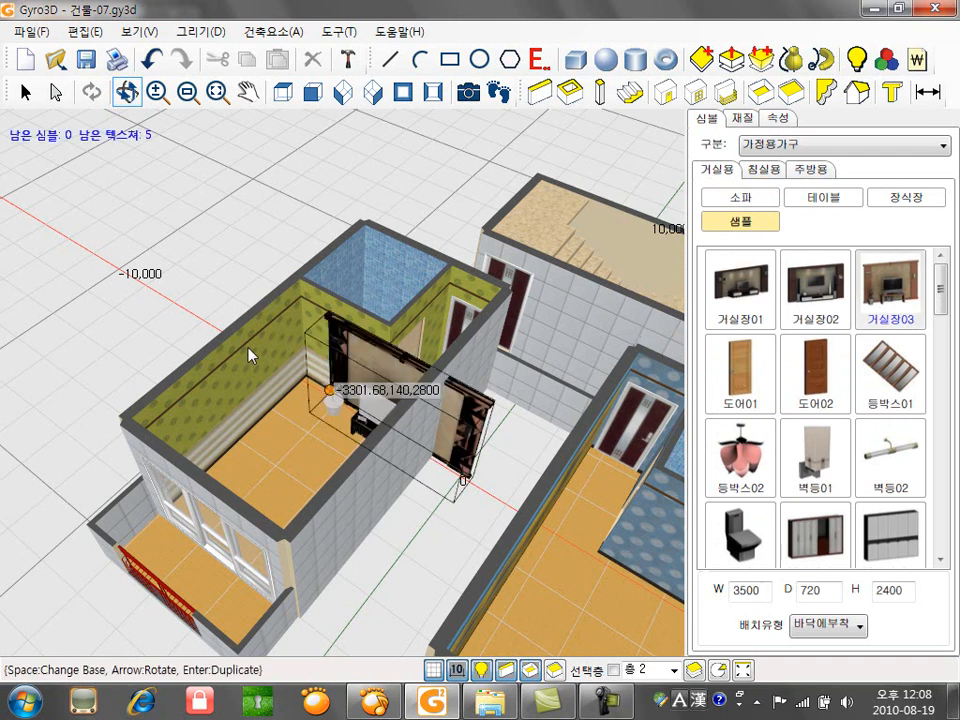
pyautogui.click(133, 356)
pyautogui.scroll(3, 229, 371)
pyautogui.click(270, 398)
# - Stretch the TV wall cabinet to span the green unit's wall between the bathroom wall and the balcony wall
pyautogui.click(361, 393)
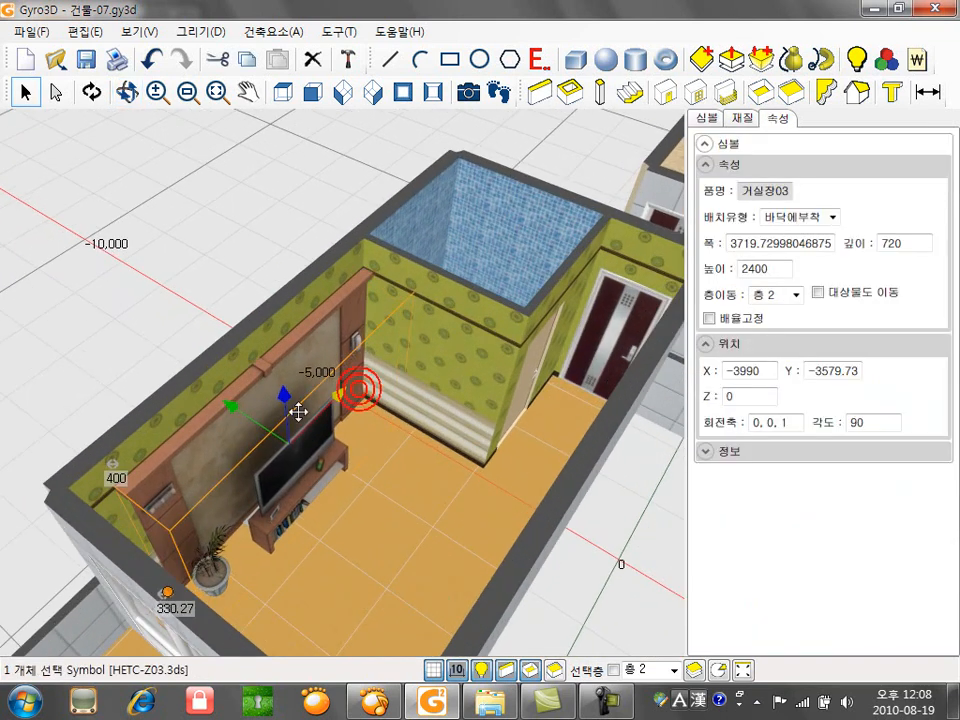
pyautogui.click(165, 595)
pyautogui.click(104, 290)
pyautogui.moveTo(334, 398); pyautogui.dragTo(350, 370, button='middle')
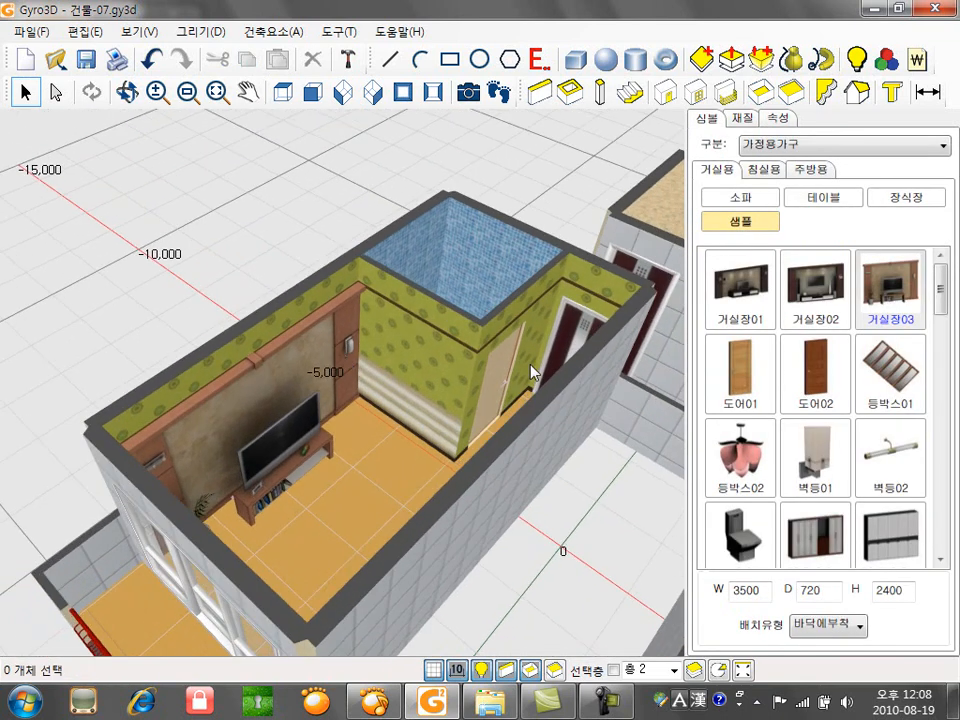
# - Enter the values 1500 and 2400 for the furniture symbol in the green unit and clear the selection
pyautogui.click(266, 378)
pyautogui.write('1500')
pyautogui.press('Return')
pyautogui.write('2400')
pyautogui.press('Return')
pyautogui.click(309, 215)
# - Place kitchen set SET일자형3 from the household kitchen furniture against the blue unit's long wall, beside the bathroom
pyautogui.moveTo(413, 293); pyautogui.dragTo(396, 392, button='middle')
pyautogui.click(820, 169)
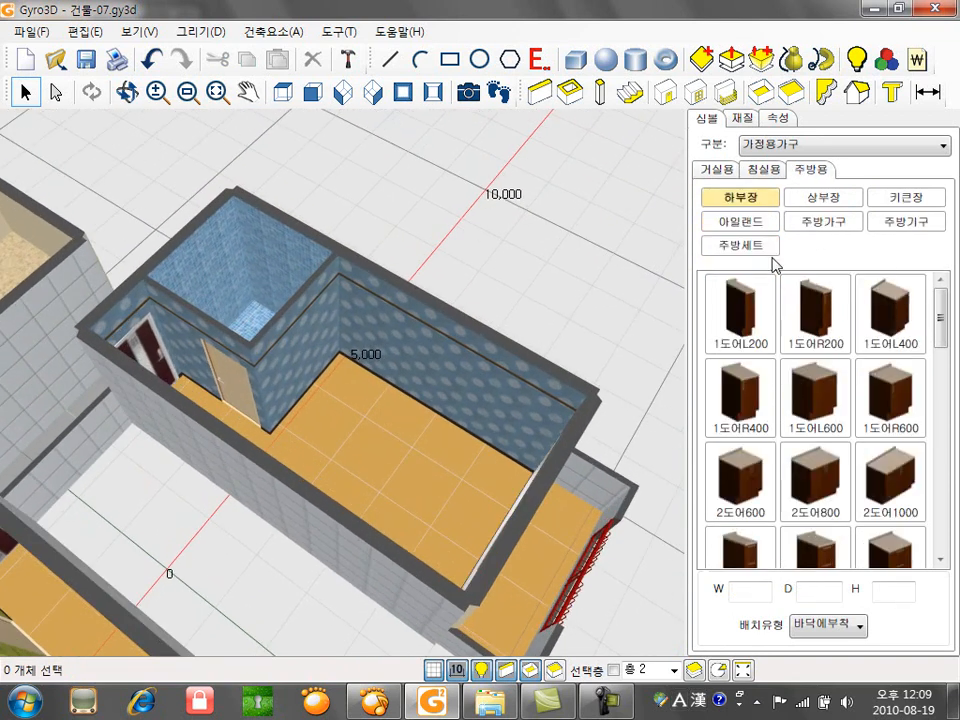
pyautogui.click(740, 245)
pyautogui.click(876, 318)
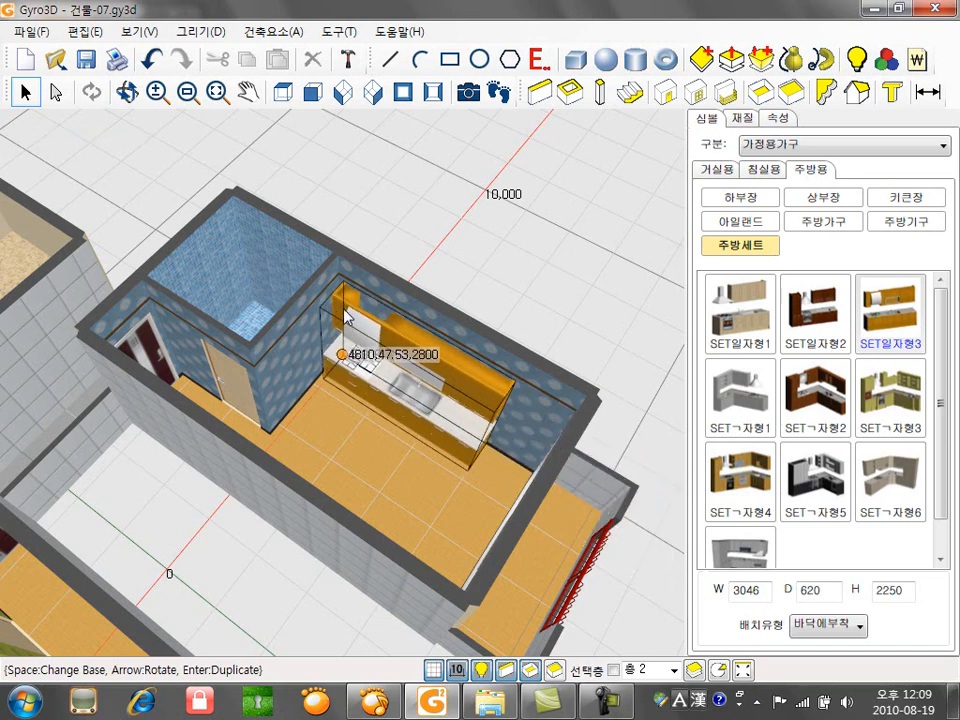
pyautogui.click(341, 311)
pyautogui.press('Escape')
# - Place toilet 변기04 from the 기기_소품 bathroom fixtures in the green unit's bathroom
pyautogui.moveTo(395, 438); pyautogui.dragTo(350, 375, button='middle')
pyautogui.scroll(-3, 349, 409)
pyautogui.scroll(5, 343, 446)
pyautogui.click(800, 145)
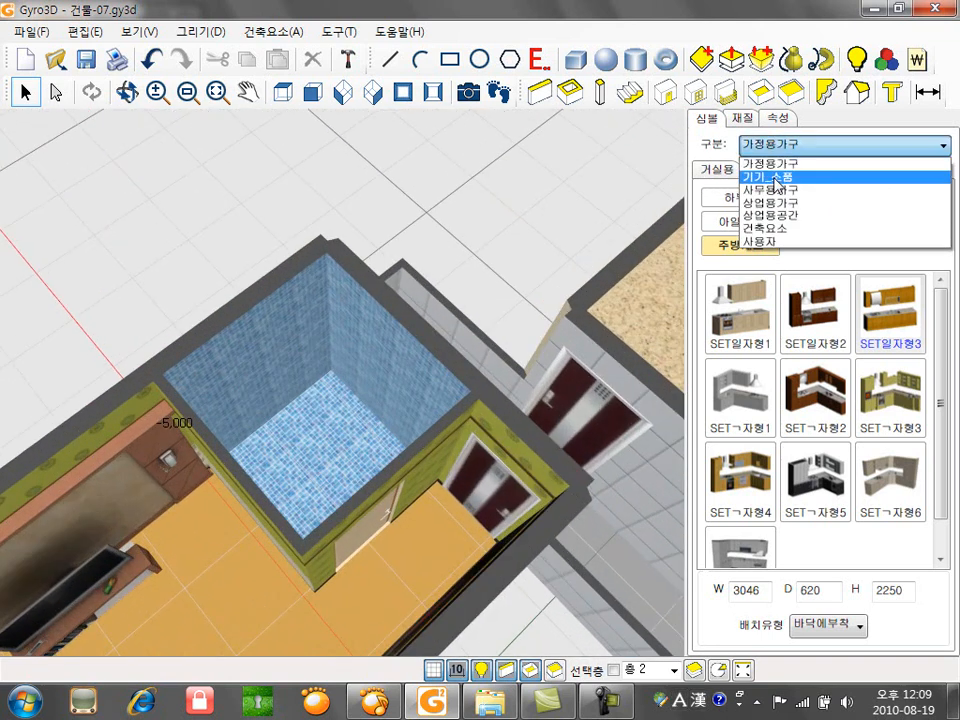
pyautogui.click(773, 201)
pyautogui.click(780, 170)
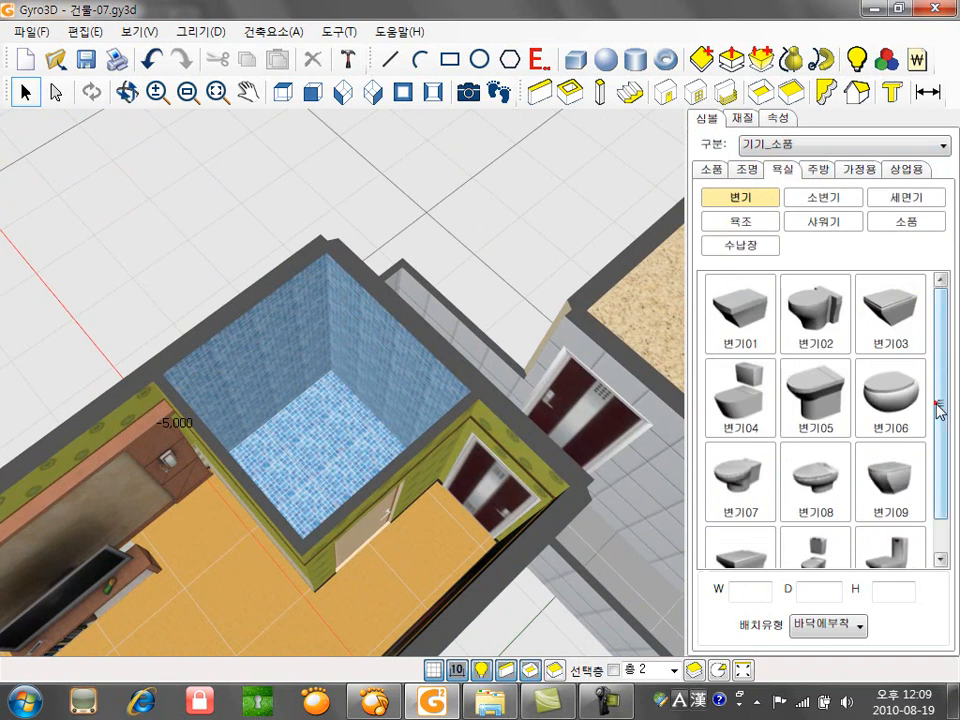
pyautogui.scroll(-2, 934, 437)
pyautogui.click(770, 393)
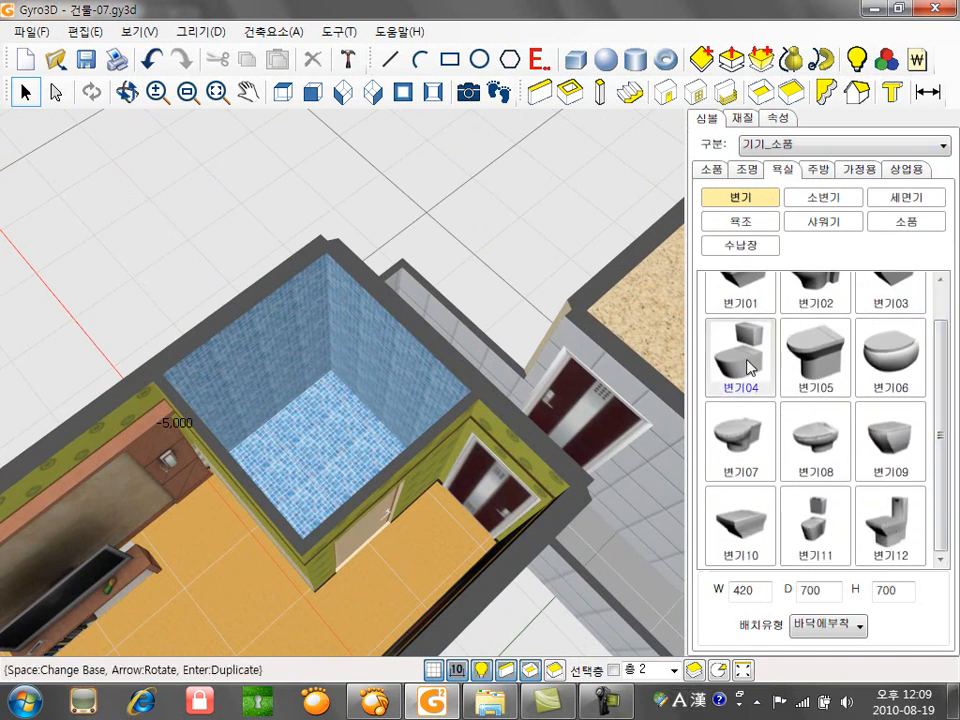
pyautogui.click(403, 350)
# - Place washbasin 세면대02 on the green unit's bathroom wall with placement type 벽에부착
pyautogui.click(901, 198)
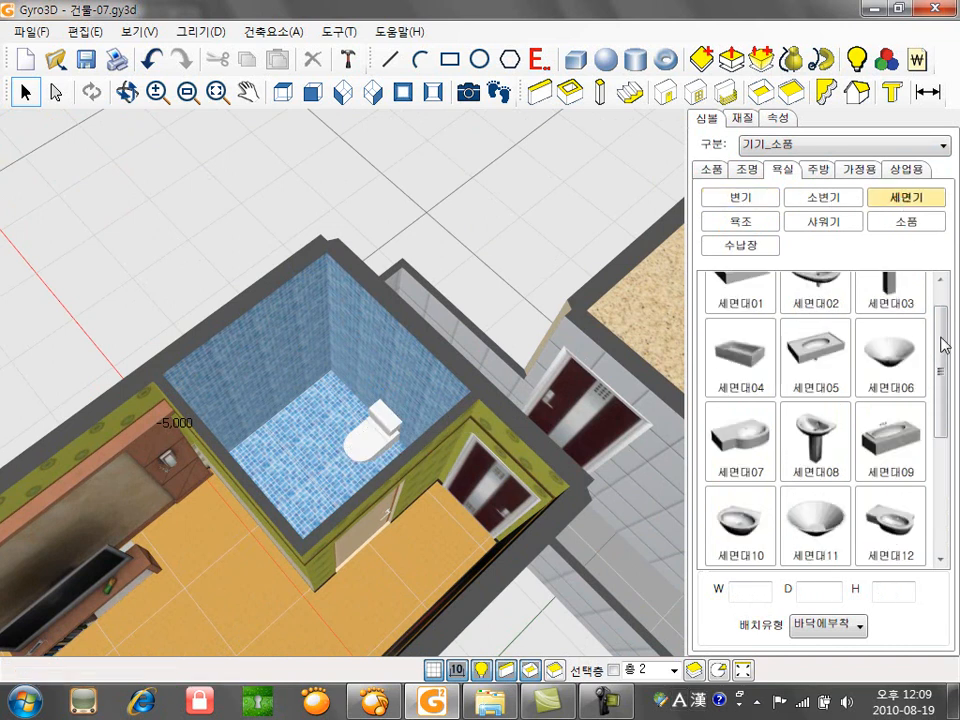
pyautogui.scroll(2, 881, 343)
pyautogui.click(815, 312)
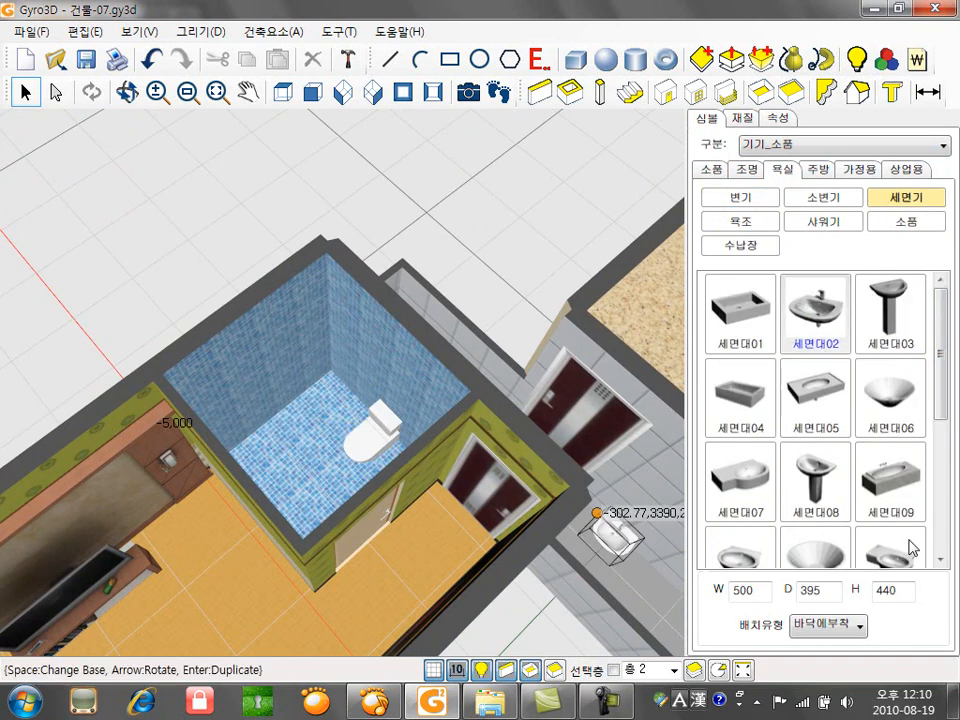
pyautogui.click(860, 628)
pyautogui.click(848, 674)
pyautogui.click(258, 388)
# - Set the wall-mounted washbasin's height above the bathroom floor to 720 and clear the selection
pyautogui.scroll(3, 296, 392)
pyautogui.click(237, 416)
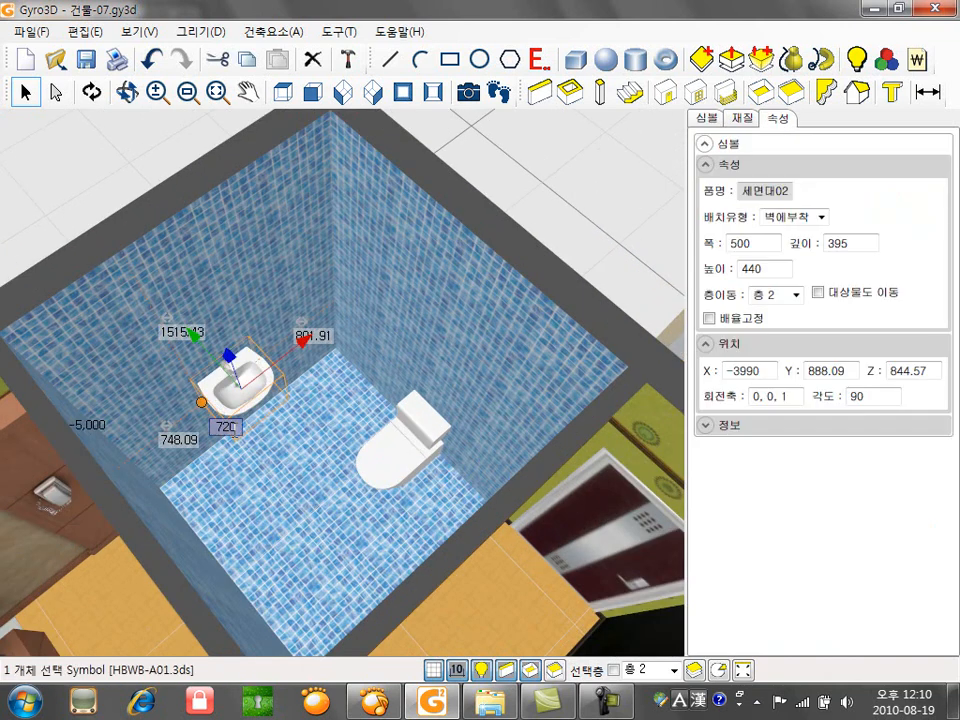
pyautogui.press('Return')
pyautogui.click(99, 190)
# - Place washbasin 세면대01 on the blue unit's bathroom wall and adjust its mounting height above the floor
pyautogui.scroll(-3, 283, 331)
pyautogui.moveTo(600, 630); pyautogui.dragTo(411, 413, button='middle')
pyautogui.moveTo(397, 420); pyautogui.dragTo(492, 295, button='right')
pyautogui.scroll(4, 456, 439)
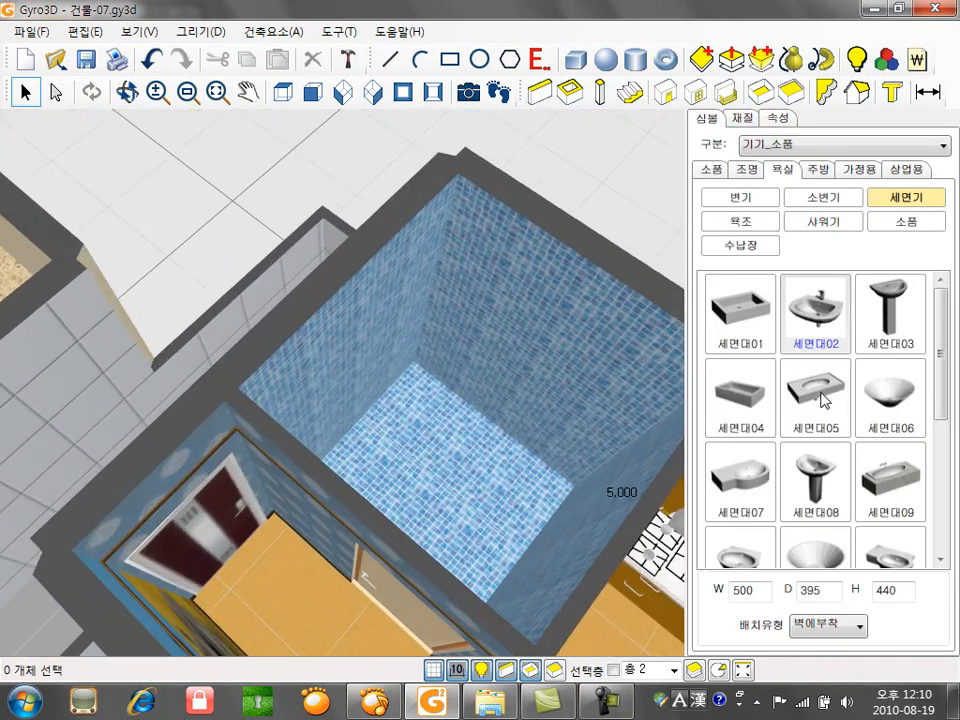
pyautogui.click(741, 318)
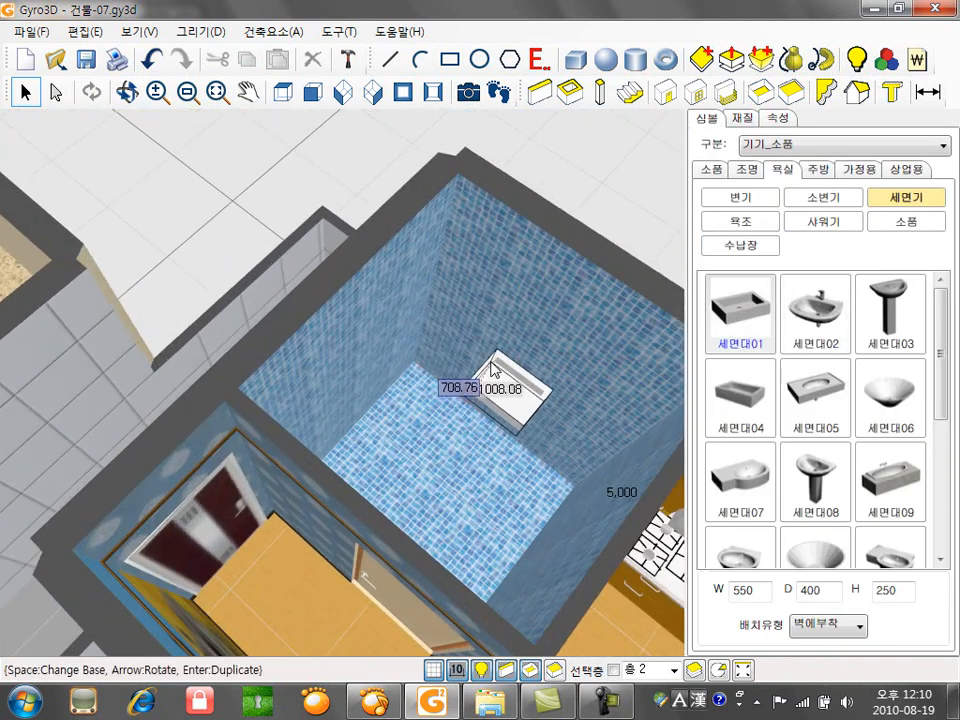
pyautogui.click(488, 362)
pyautogui.moveTo(491, 386); pyautogui.dragTo(493, 369, button='middle')
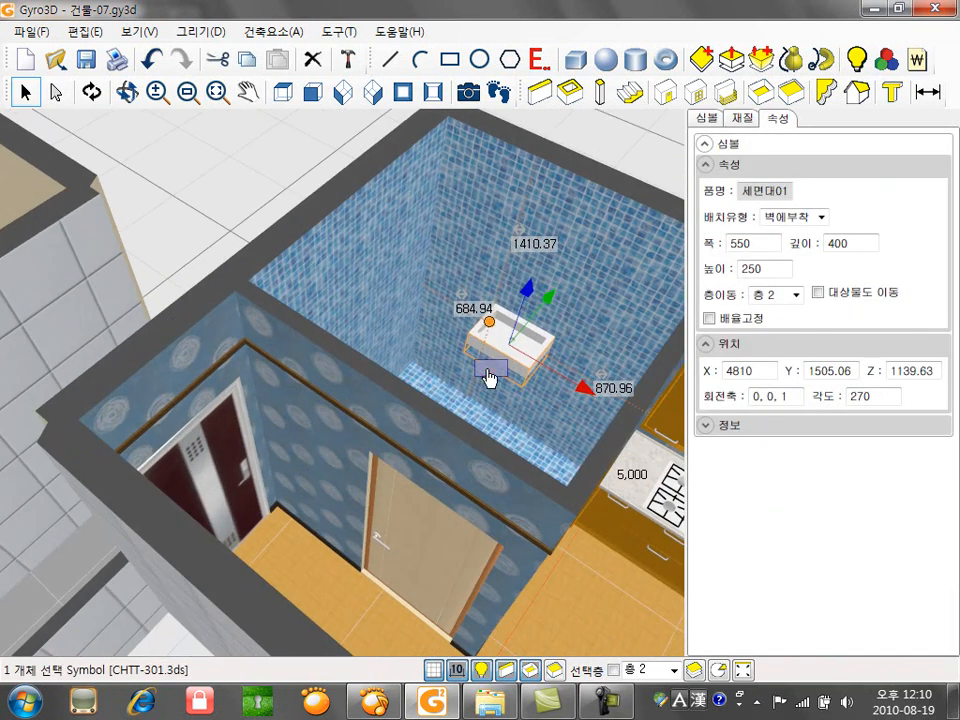
pyautogui.write('0')
pyautogui.press('Return')
# - Place toilet 변기04 in the blue unit's bathroom with placement type 바닥에부착
pyautogui.scroll(-3, 510, 390)
pyautogui.moveTo(478, 407); pyautogui.dragTo(562, 425, button='middle')
pyautogui.click(709, 121)
pyautogui.click(738, 198)
pyautogui.click(736, 392)
pyautogui.click(847, 628)
pyautogui.click(820, 651)
pyautogui.moveTo(436, 376); pyautogui.dragTo(328, 405, button='middle')
pyautogui.click(321, 406)
pyautogui.moveTo(387, 455); pyautogui.dragTo(484, 336, button='middle')
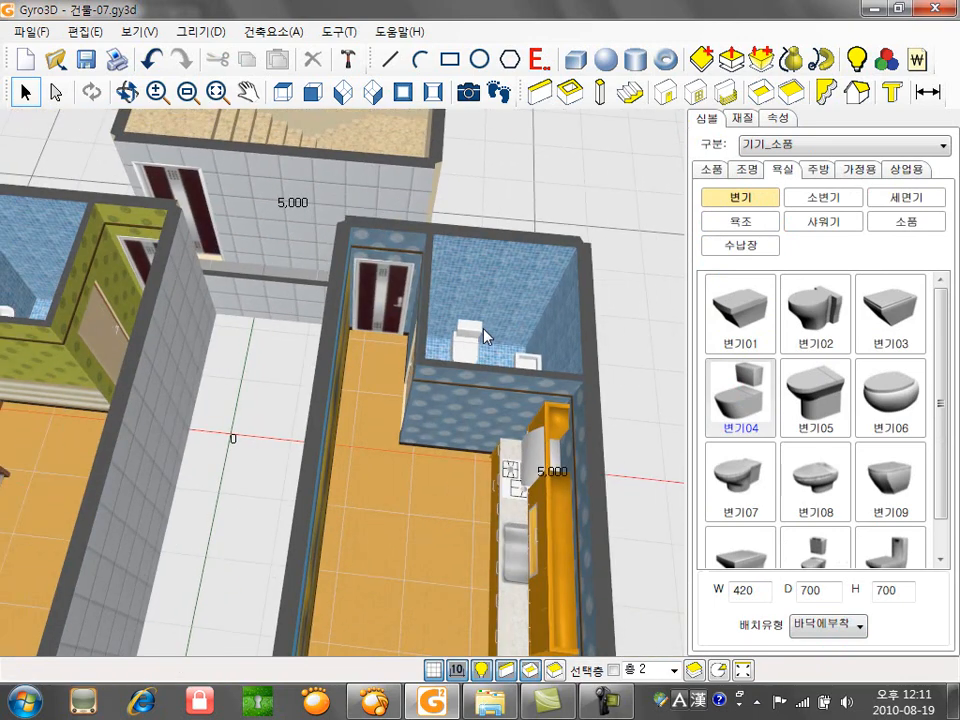
# - Duplicate floor 층 2 twice in the floor manager and apply the changes
pyautogui.click(372, 93)
pyautogui.moveTo(313, 358); pyautogui.dragTo(358, 201, button='middle')
pyautogui.click(372, 93)
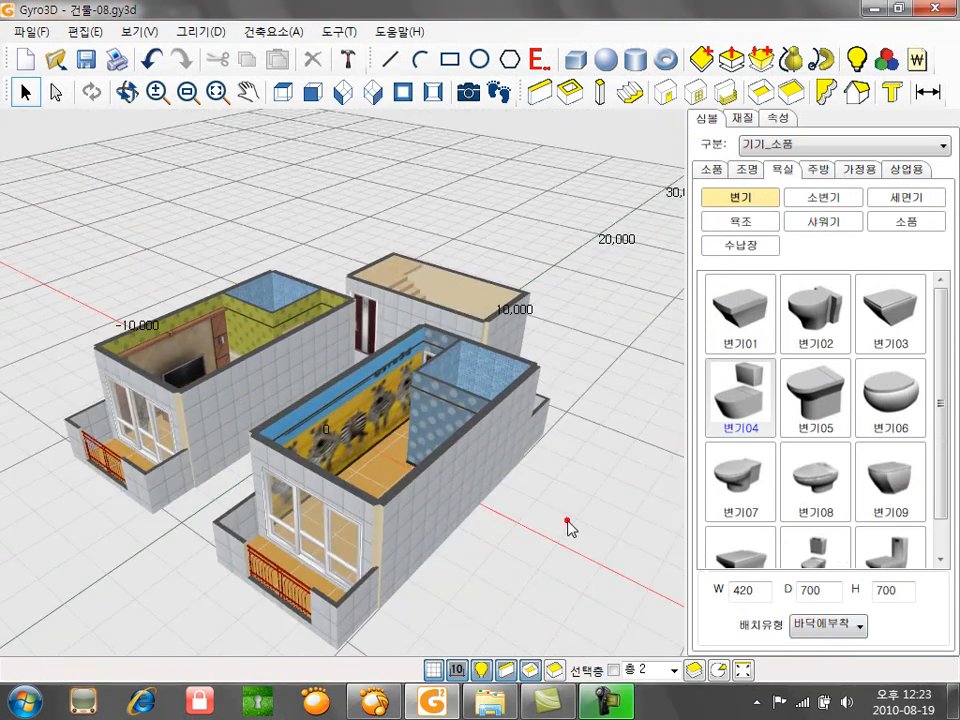
pyautogui.scroll(-3, 390, 438)
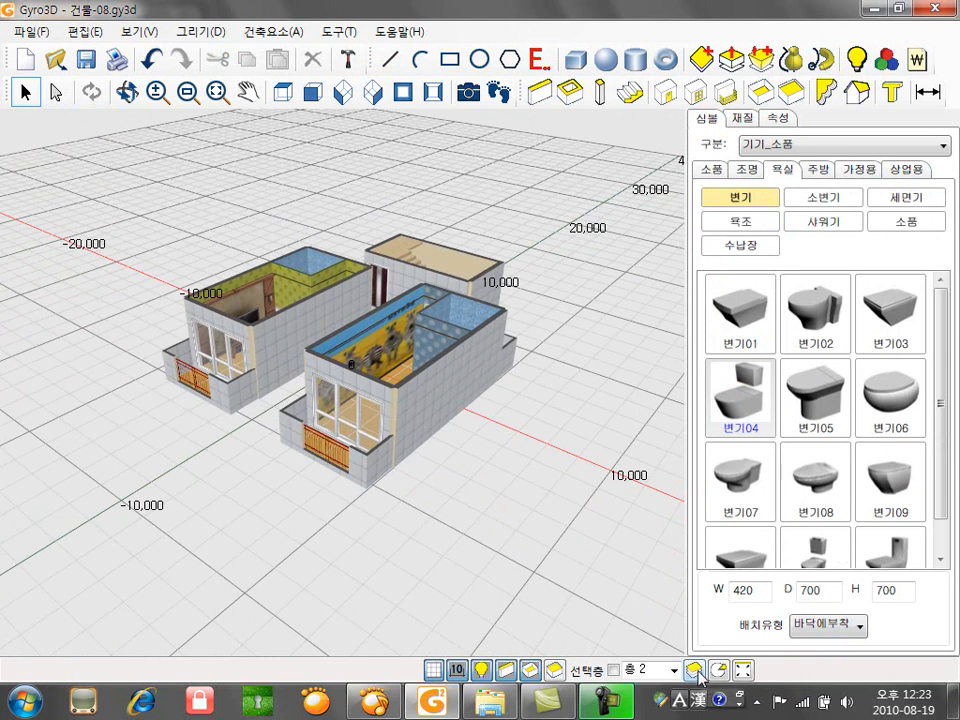
pyautogui.click(698, 672)
pyautogui.moveTo(503, 160); pyautogui.dragTo(509, 213)
pyautogui.click(399, 287)
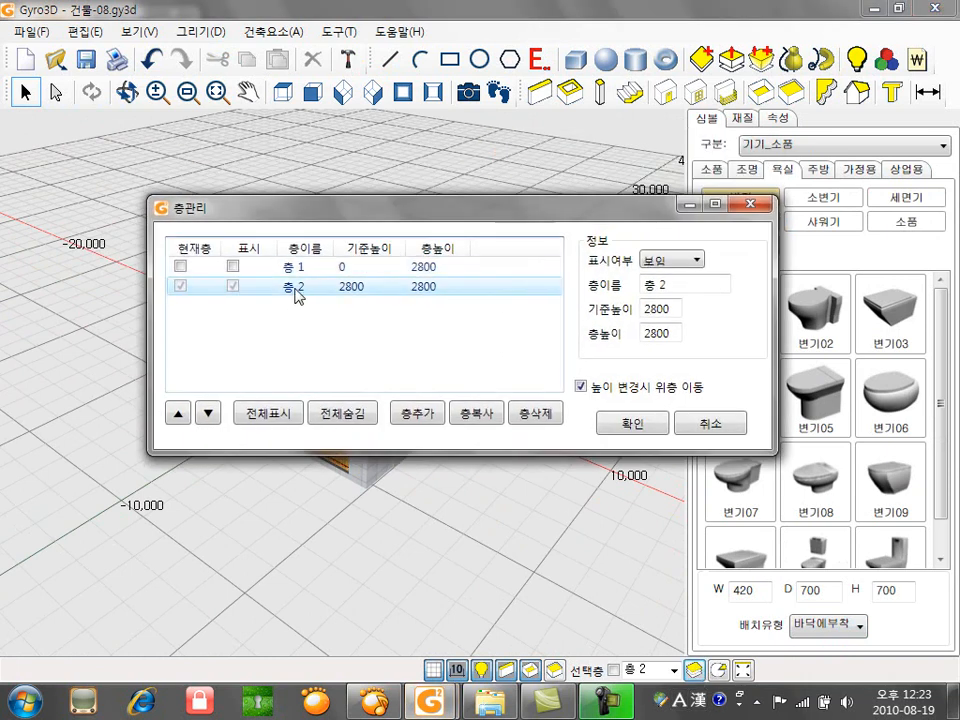
pyautogui.click(480, 418)
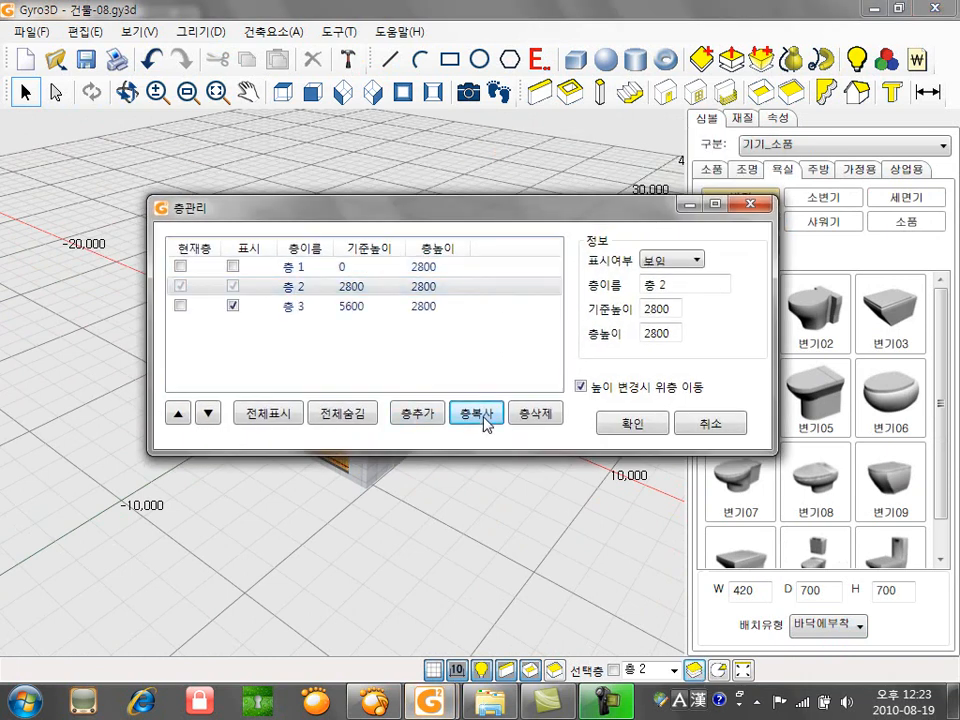
pyautogui.click(480, 418)
pyautogui.click(630, 422)
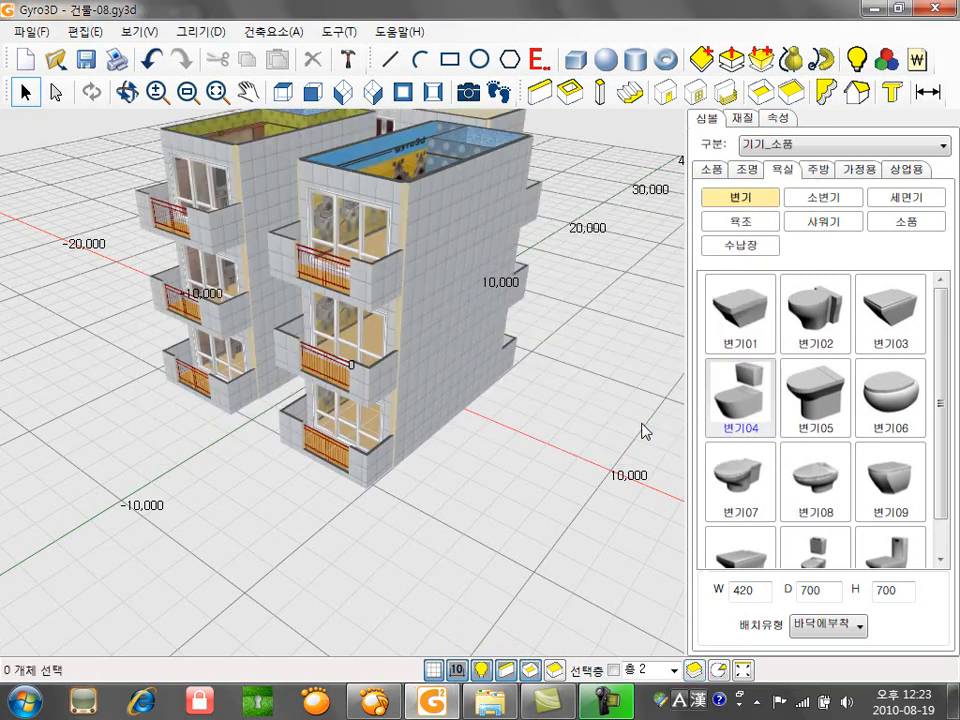
# - Make 층 1 the current floor to display the shops beneath the copied floors
pyautogui.scroll(-5, 548, 432)
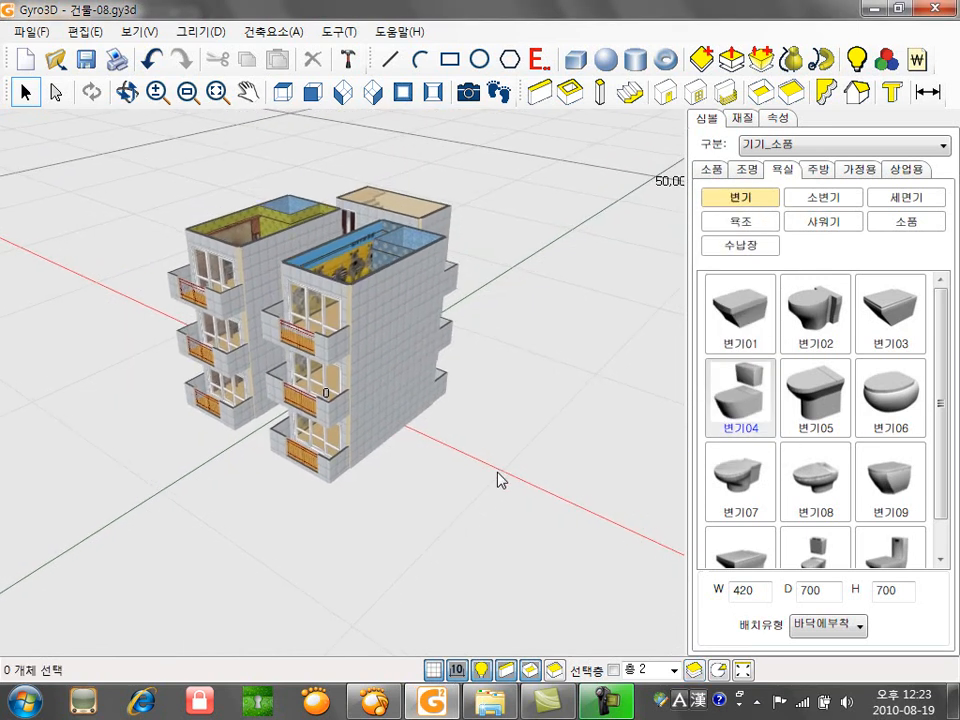
pyautogui.click(676, 671)
pyautogui.click(638, 617)
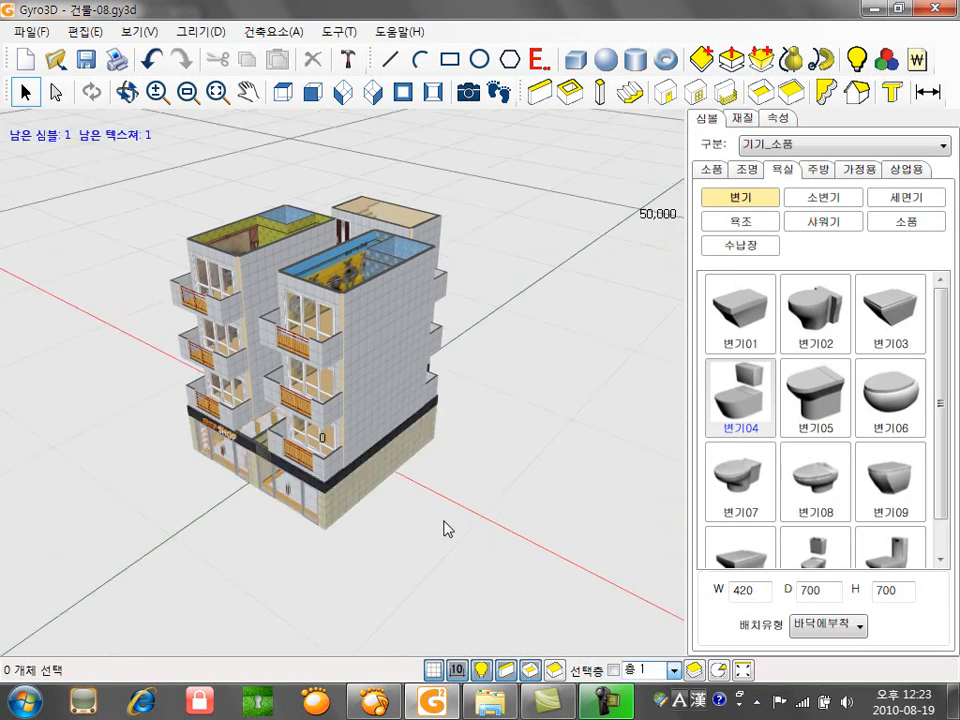
pyautogui.scroll(3, 461, 529)
pyautogui.click(126, 92)
pyautogui.moveTo(340, 344); pyautogui.dragTo(665, 642)
# - Make 층 2 the current floor and display only that selected floor
pyautogui.click(672, 670)
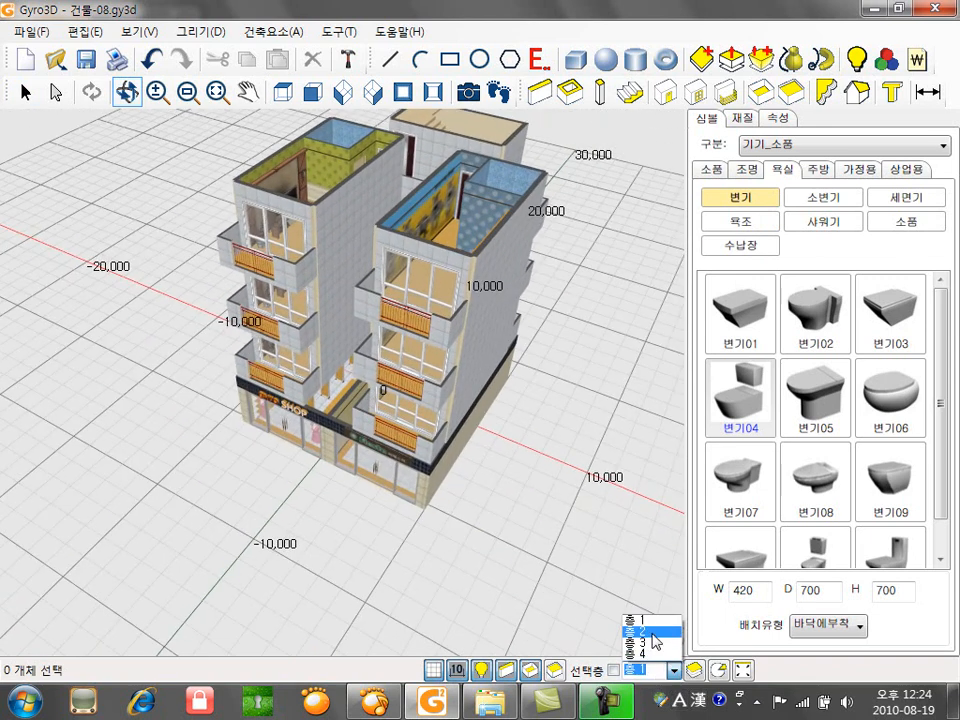
pyautogui.click(655, 692)
pyautogui.click(612, 671)
pyautogui.moveTo(423, 384); pyautogui.dragTo(386, 478, button='middle')
pyautogui.scroll(3, 371, 456)
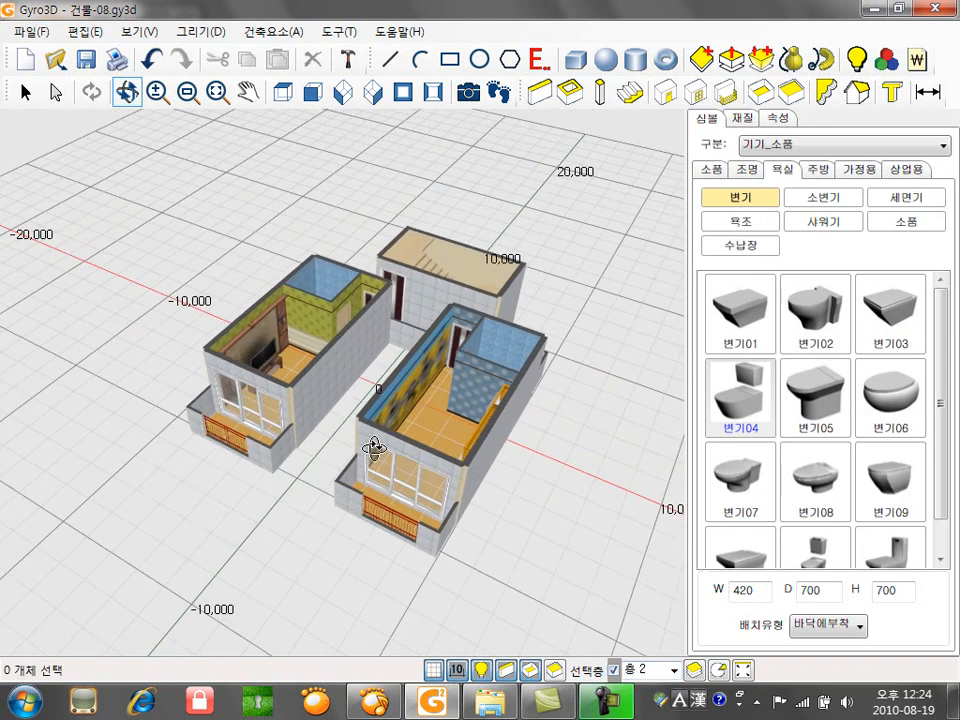
# - Draw a low straight wall joining the front corners of the two balconies, using a wall size value of 200
pyautogui.click(538, 93)
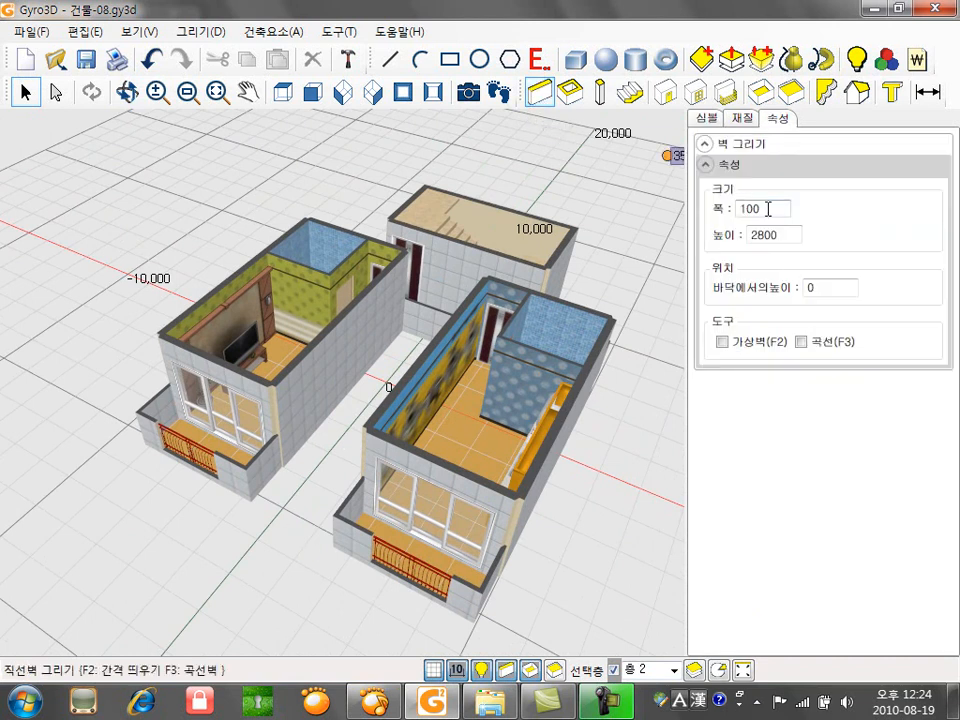
pyautogui.write('200')
pyautogui.click(251, 497)
pyautogui.click(338, 541)
pyautogui.press('Escape')
# - Copy the balcony wall's CER-002 tile material onto the low wall between the balconies
pyautogui.scroll(2, 322, 540)
pyautogui.moveTo(246, 538); pyautogui.dragTo(362, 482, button='middle')
pyautogui.scroll(2, 380, 461)
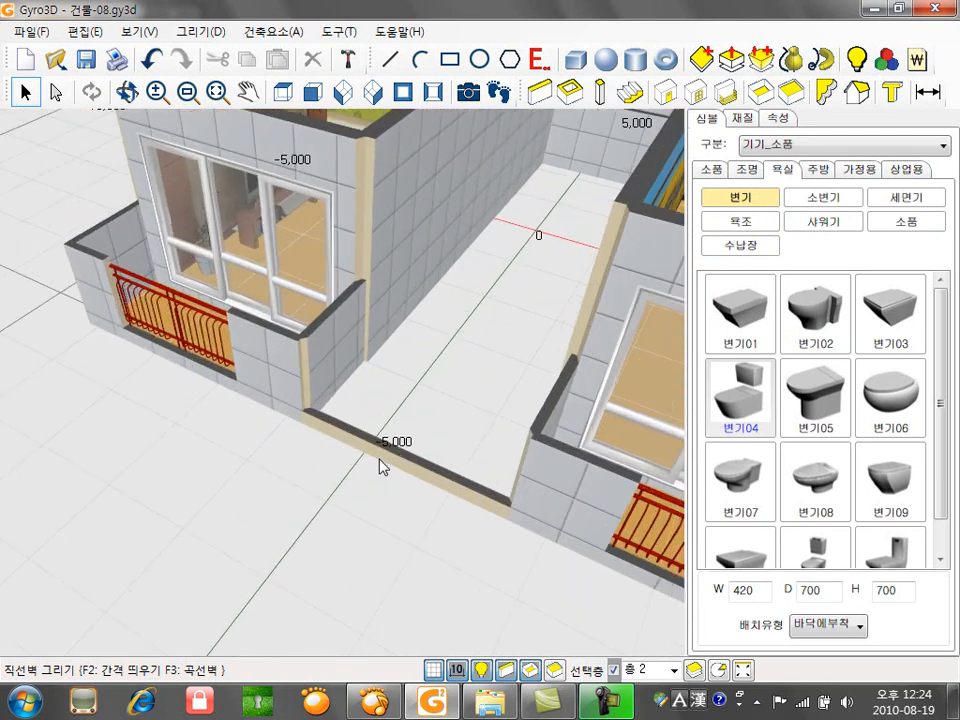
pyautogui.click(56, 93)
pyautogui.click(276, 369)
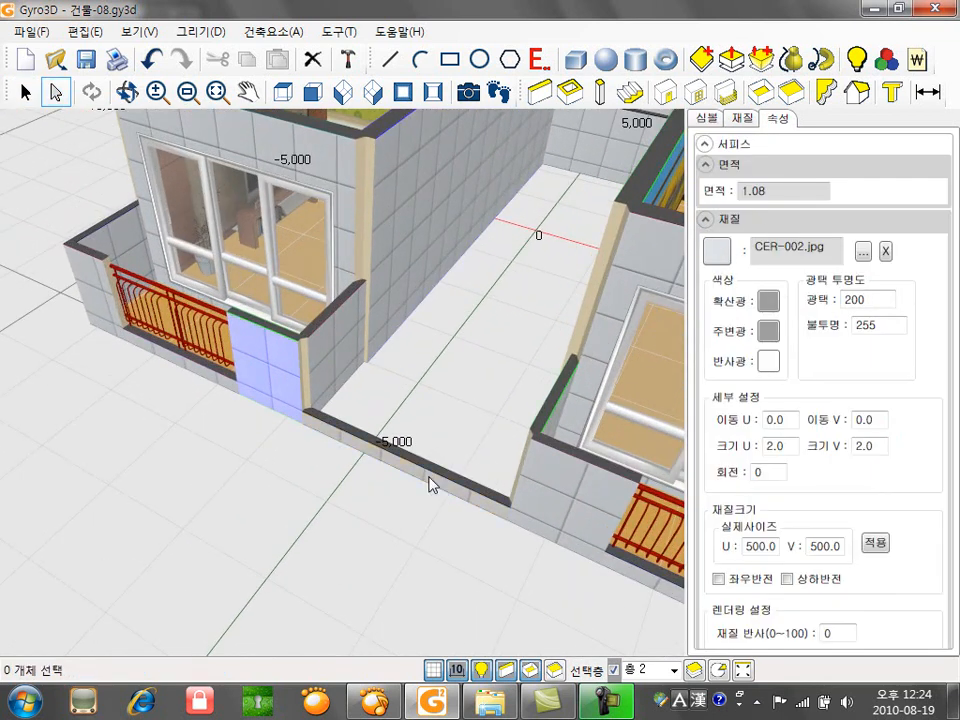
pyautogui.moveTo(460, 418); pyautogui.dragTo(514, 370, button='middle')
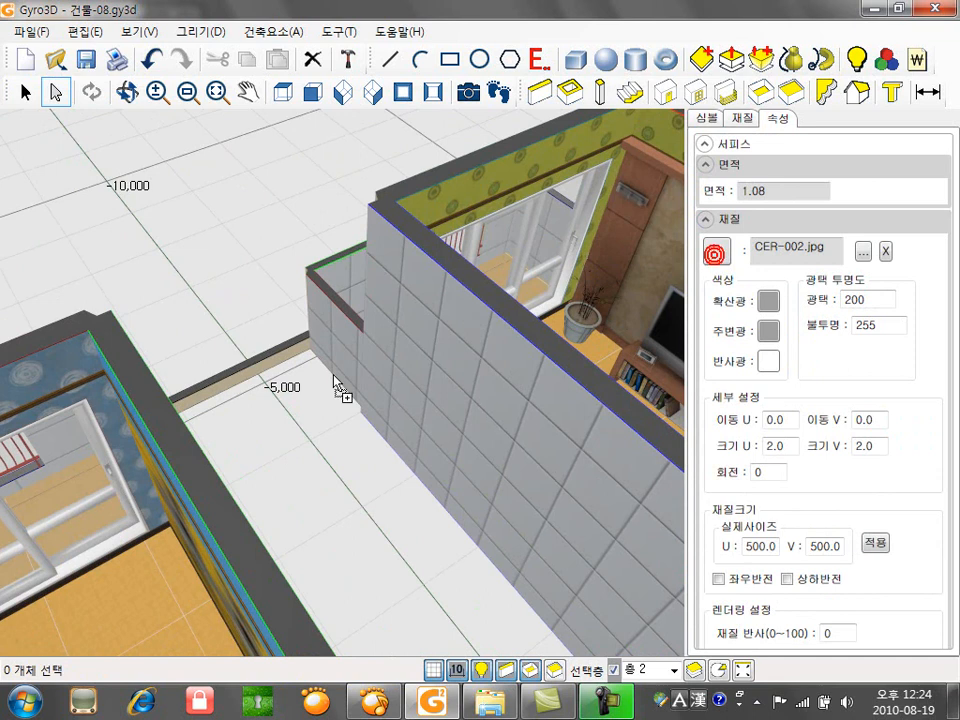
pyautogui.moveTo(124, 315); pyautogui.dragTo(308, 362, button='middle')
pyautogui.press('Escape')
# - Create a floor in the corridor between the two units and raise its face with 면올리기
pyautogui.scroll(-3, 120, 392)
pyautogui.moveTo(120, 392); pyautogui.dragTo(150, 470, button='middle')
pyautogui.click(762, 92)
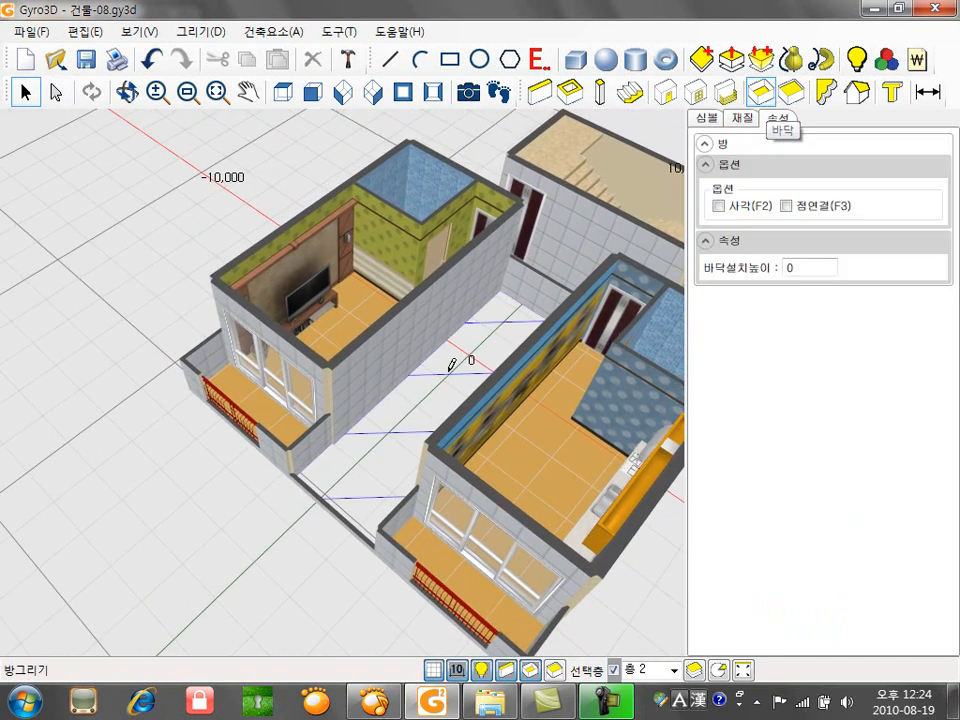
pyautogui.press('Escape')
pyautogui.click(733, 59)
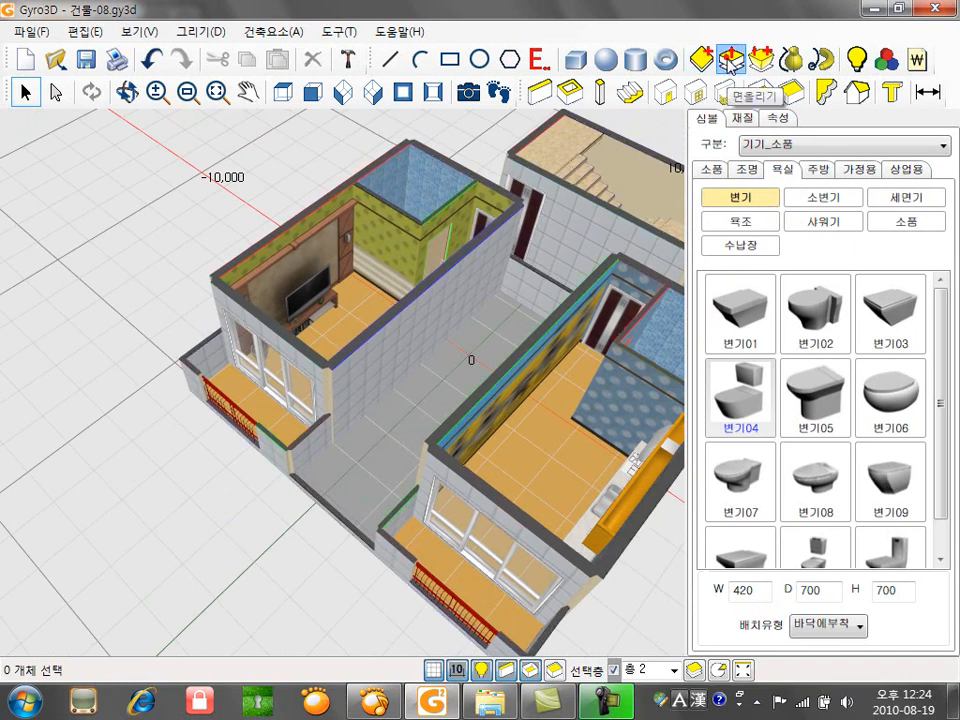
pyautogui.click(381, 421)
# - Apply interior-finish tile CER-008 to the corridor floor between the two units
pyautogui.click(745, 125)
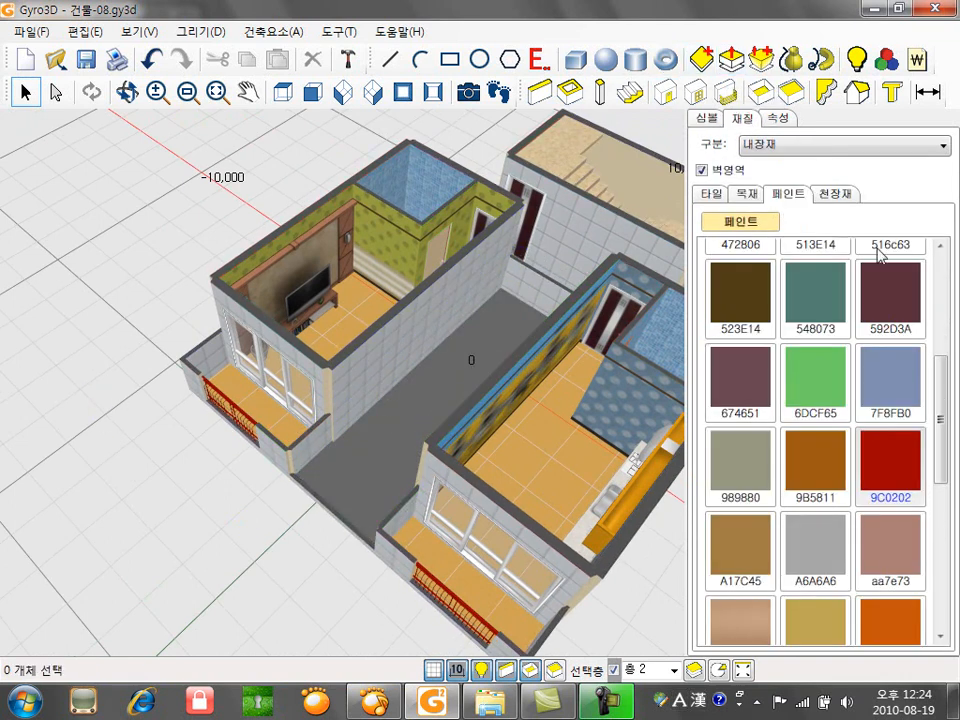
pyautogui.click(719, 194)
pyautogui.moveTo(943, 268); pyautogui.dragTo(947, 352)
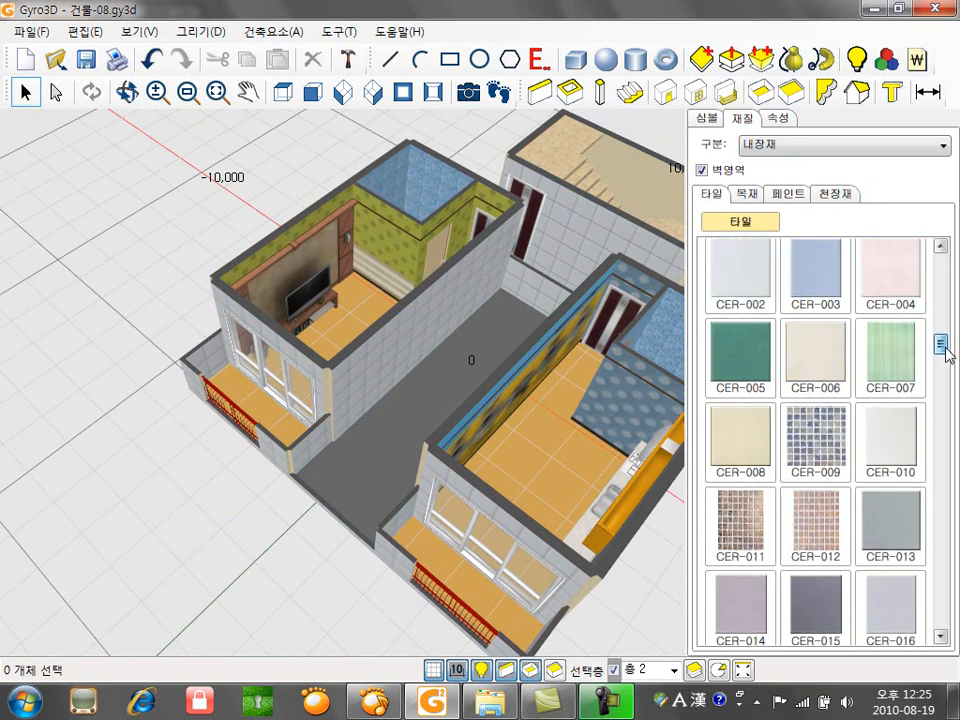
pyautogui.click(752, 432)
pyautogui.click(394, 424)
# - Set the corridor floor tile's real size to 900 by 900 and apply it
pyautogui.scroll(3, 214, 490)
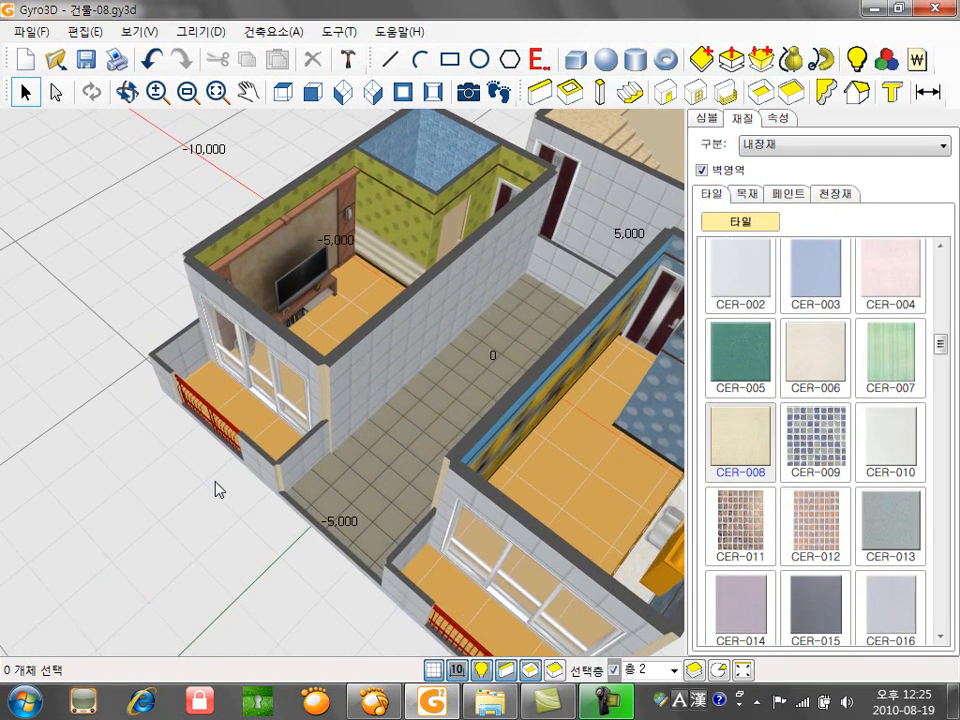
pyautogui.click(58, 97)
pyautogui.click(408, 437)
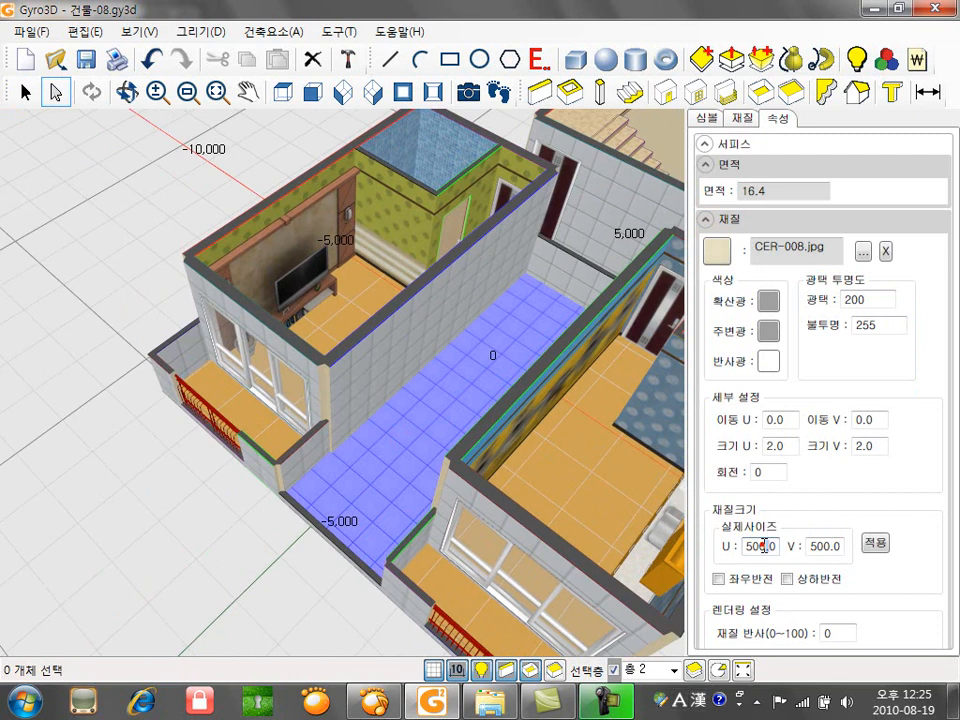
pyautogui.write('900')
pyautogui.click(873, 545)
pyautogui.click(150, 550)
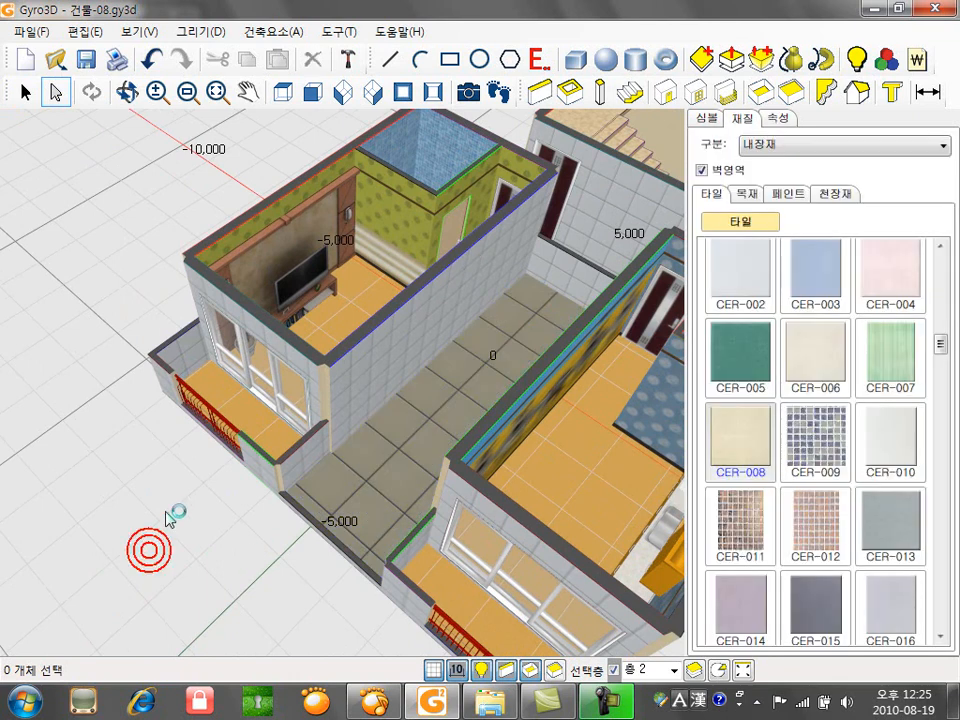
# - Change the corridor floor material's ambient light colour to light grey
pyautogui.scroll(-1, 138, 500)
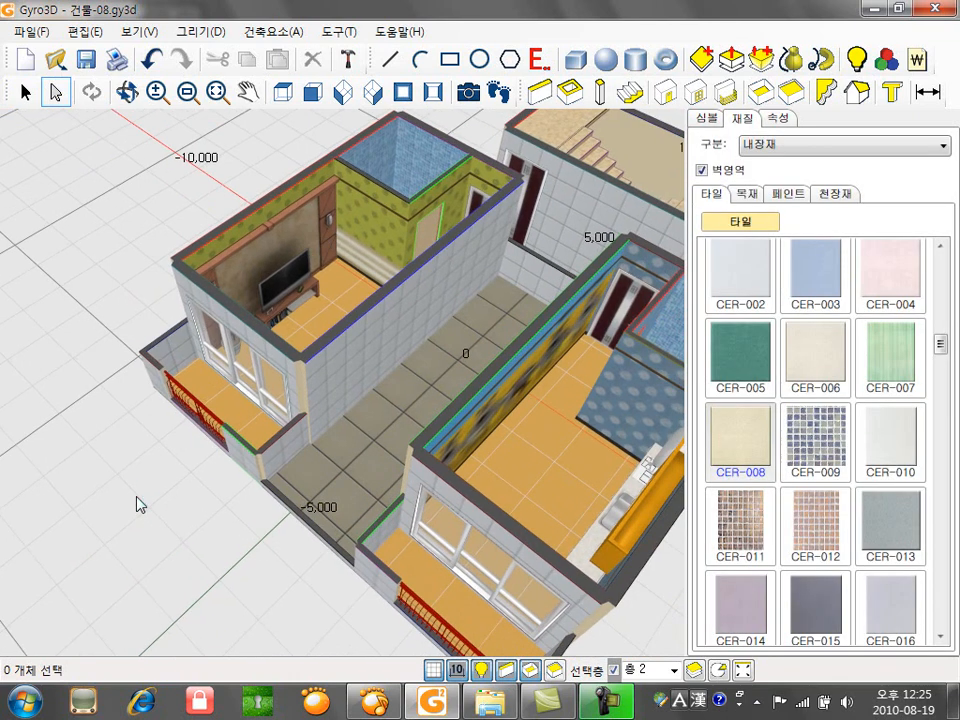
pyautogui.click(348, 489)
pyautogui.click(774, 332)
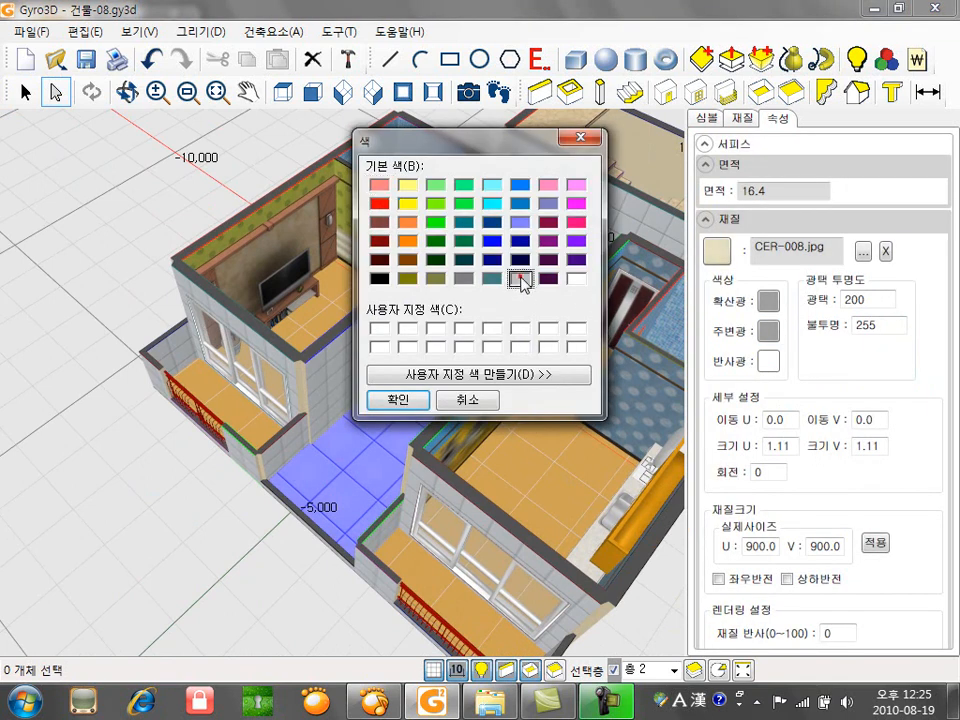
pyautogui.click(399, 400)
pyautogui.click(48, 347)
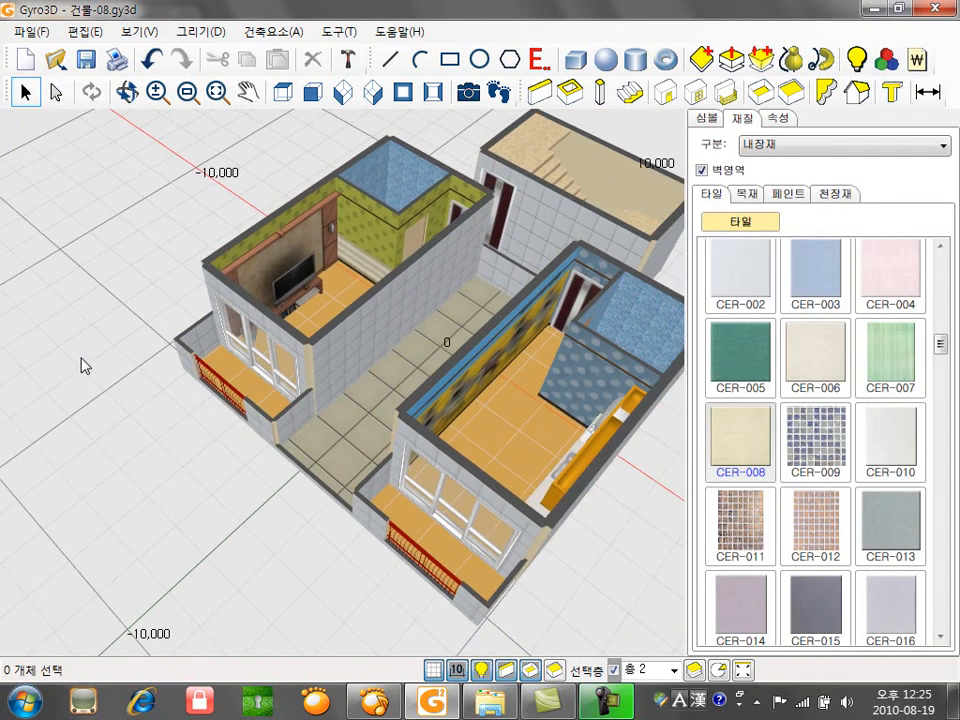
# - Show all floors of the building together in an isometric view and hide the grid
pyautogui.click(614, 670)
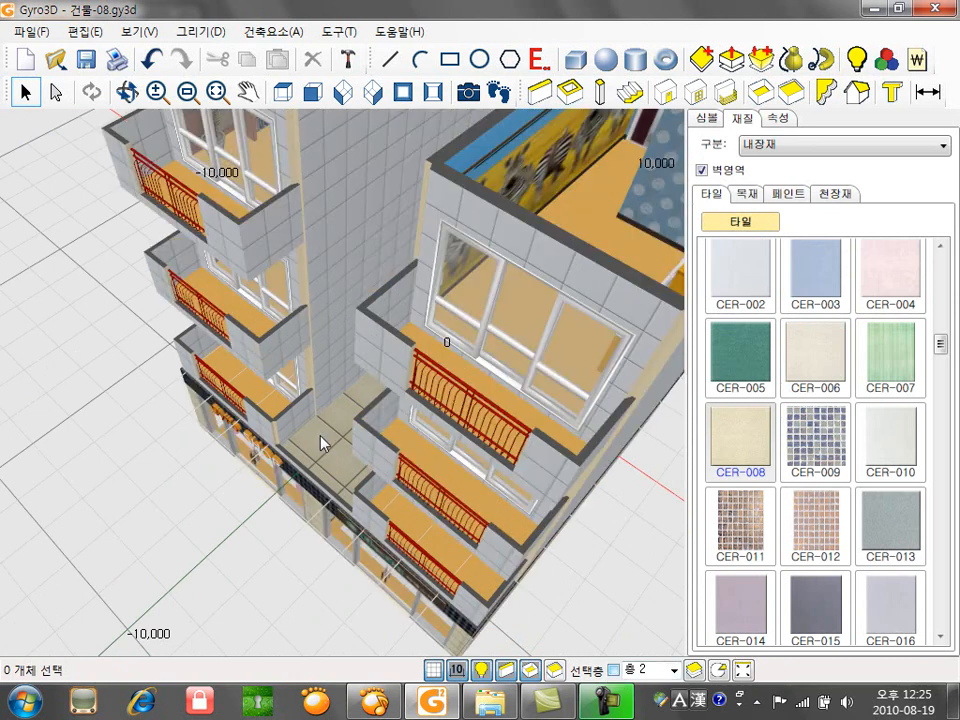
pyautogui.click(372, 92)
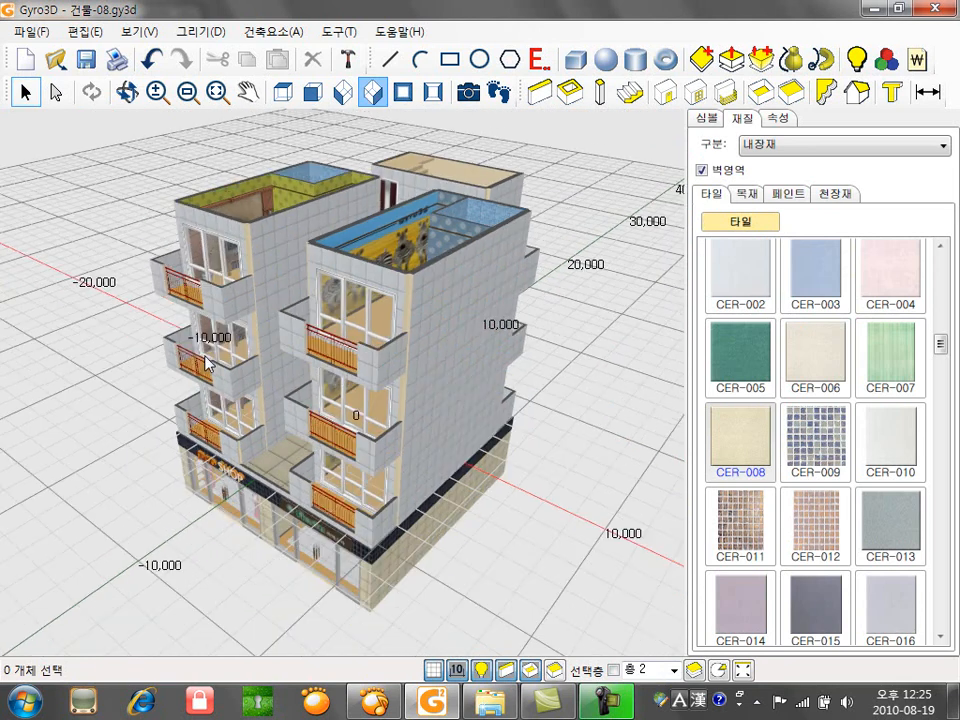
pyautogui.click(436, 669)
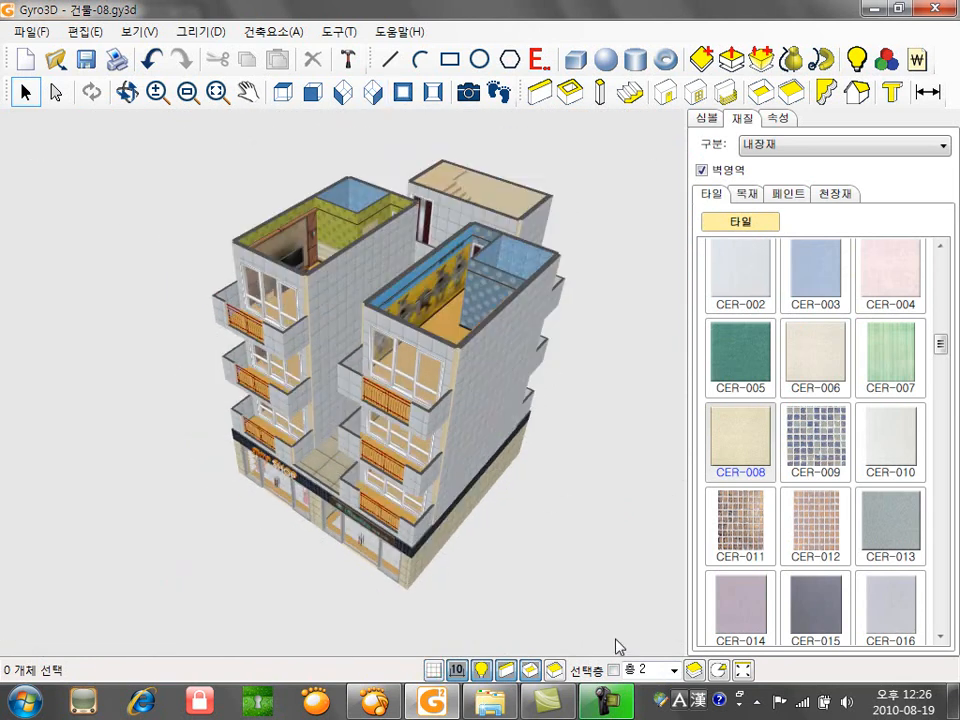
# - Add a new floor above 층 4, name it 지붕 and make it the current floor
pyautogui.click(692, 670)
pyautogui.click(318, 296)
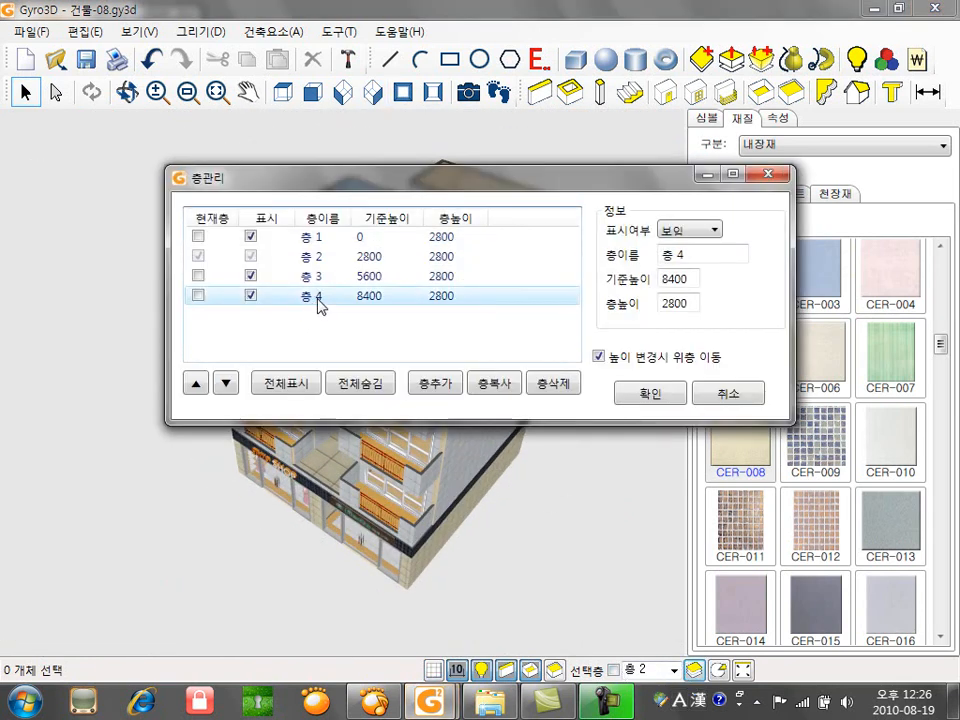
pyautogui.click(434, 383)
pyautogui.click(305, 315)
pyautogui.click(695, 257)
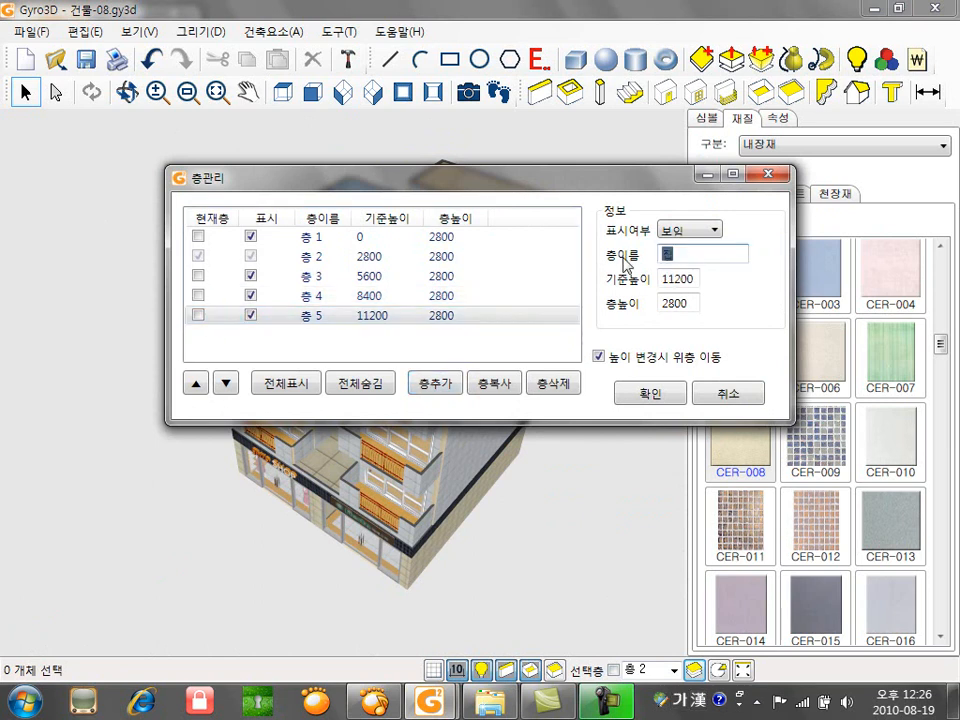
pyautogui.write('지붕')
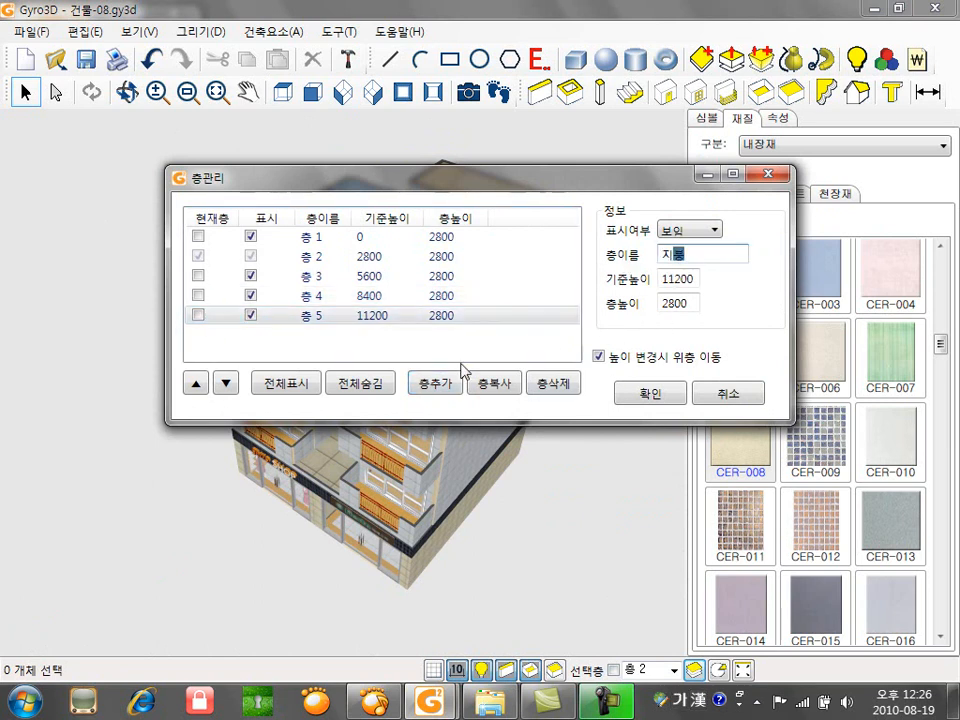
pyautogui.click(197, 316)
pyautogui.click(660, 394)
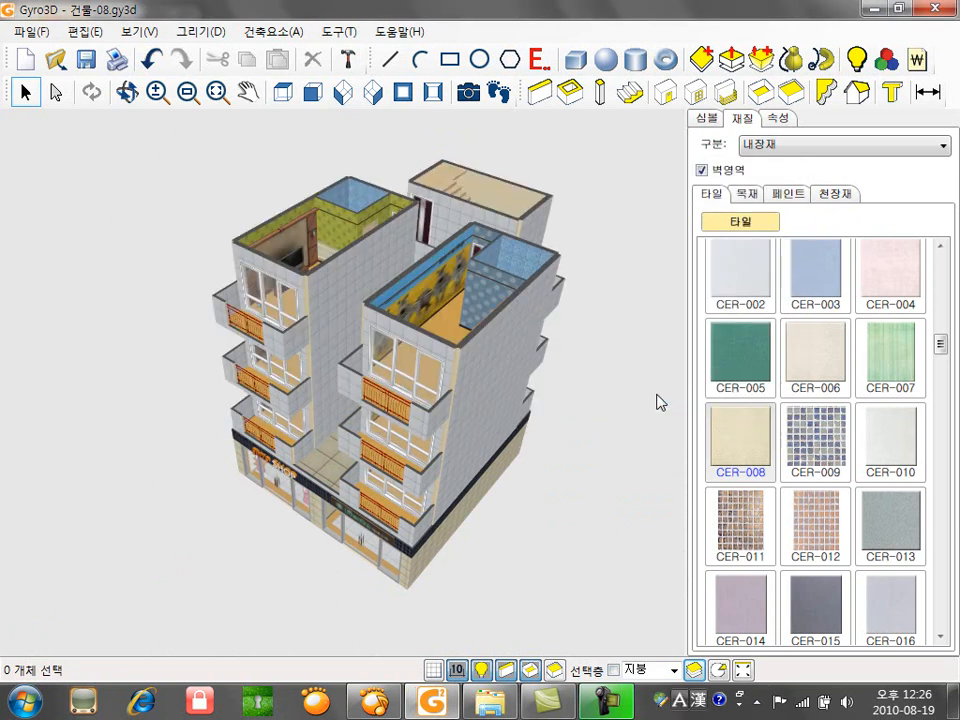
# - Draw rectangular walls 200 wide and 200 high along the outlines of both units on the 지붕 floor
pyautogui.click(281, 93)
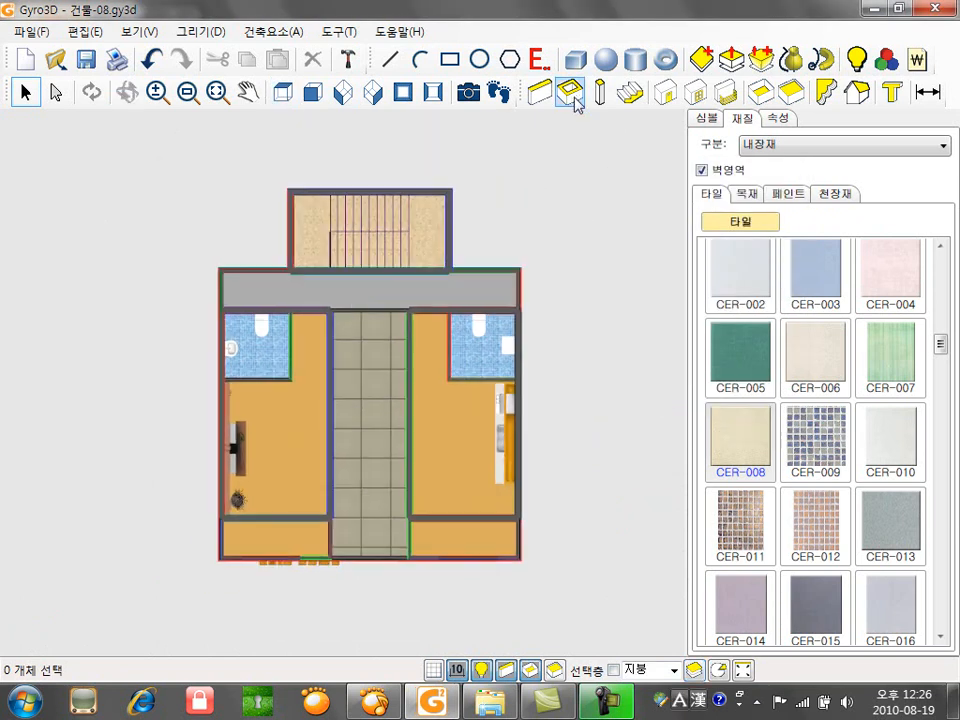
pyautogui.click(571, 93)
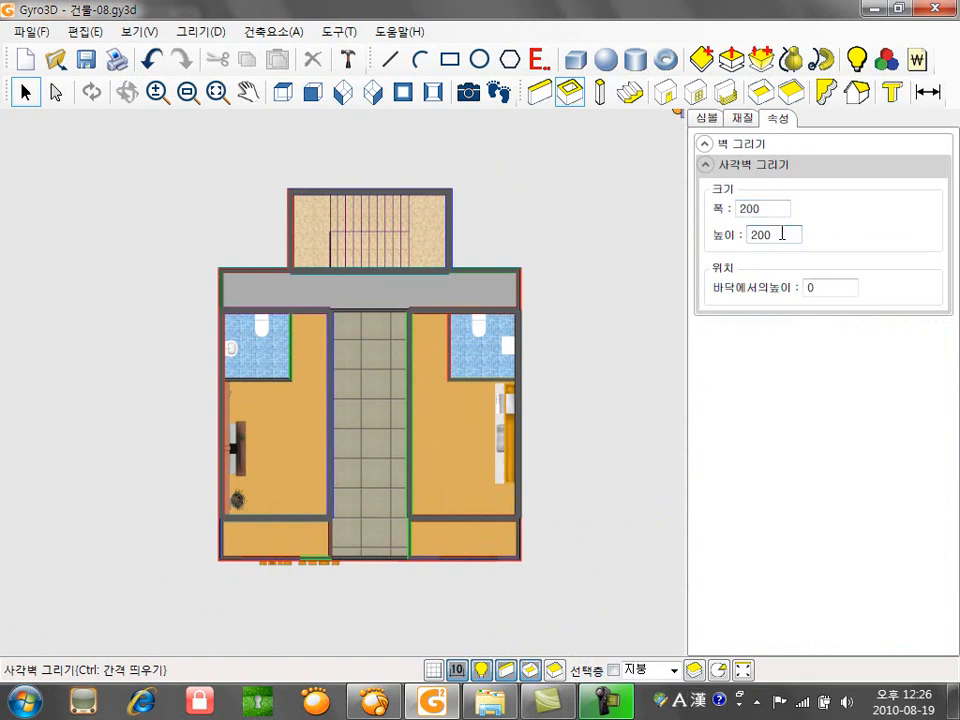
pyautogui.click(223, 309)
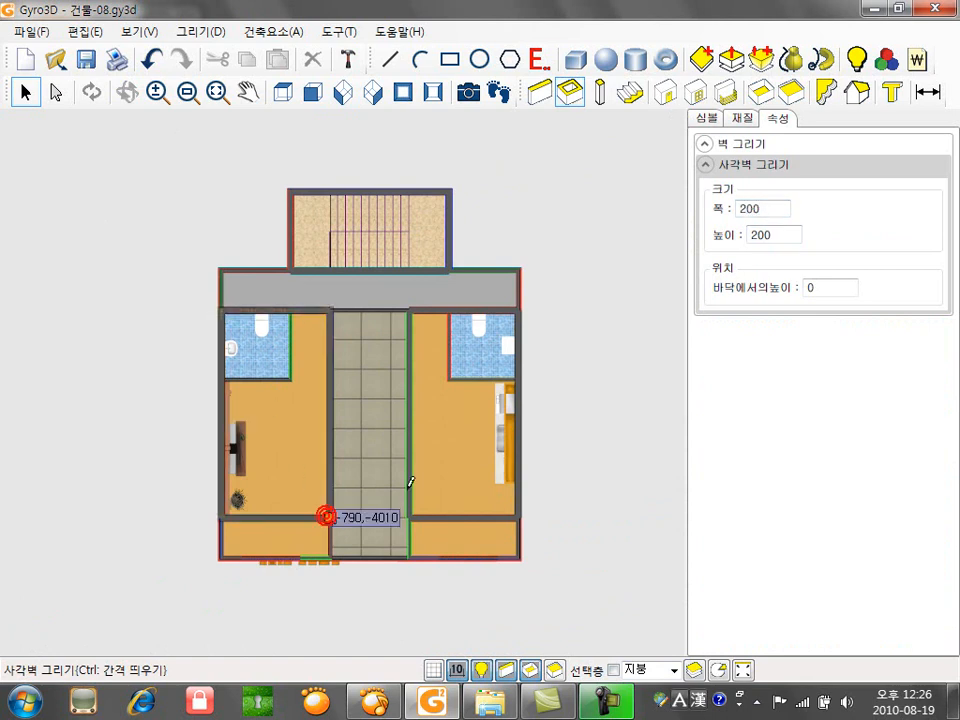
pyautogui.click(328, 516)
pyautogui.click(408, 310)
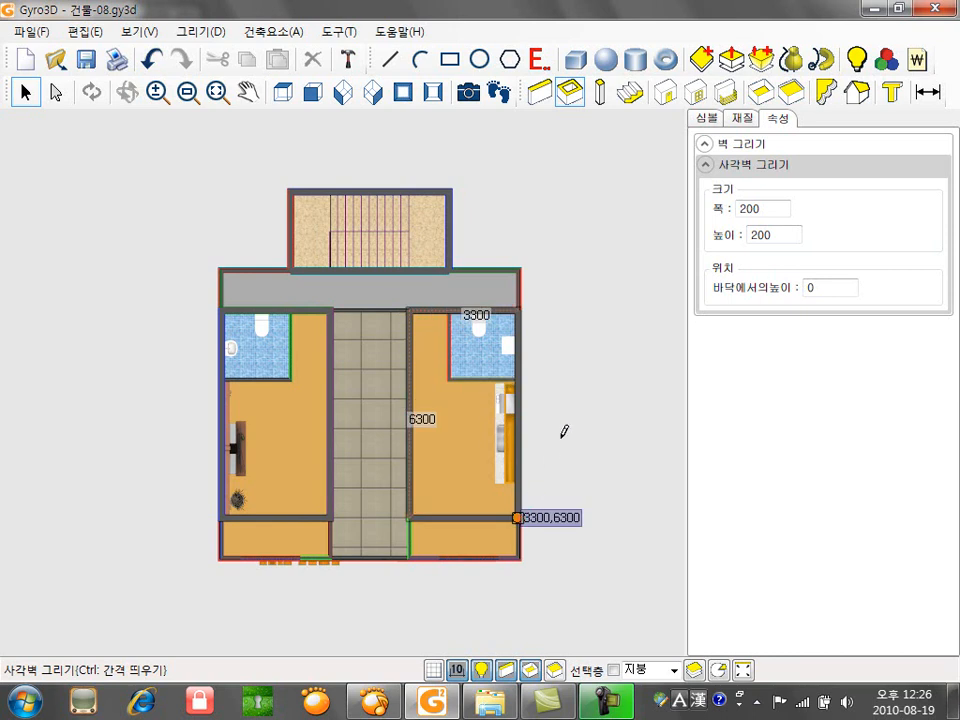
pyautogui.click(521, 518)
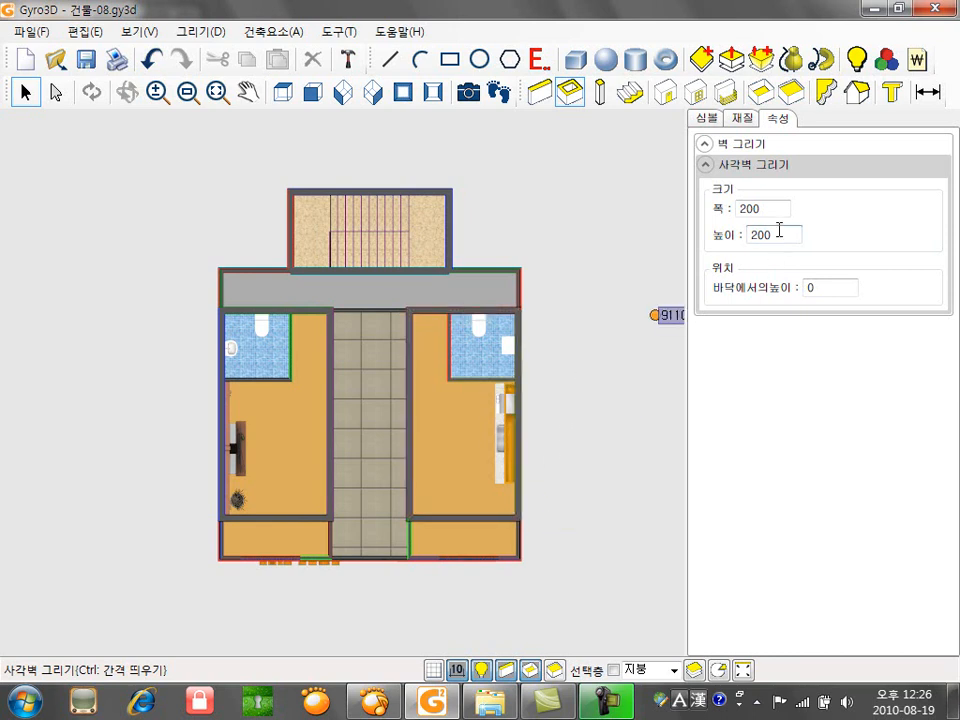
# - Draw a rectangular wall 200 wide and 900 high along the stairwell outline on the 지붕 floor
pyautogui.click(289, 190)
pyautogui.click(448, 270)
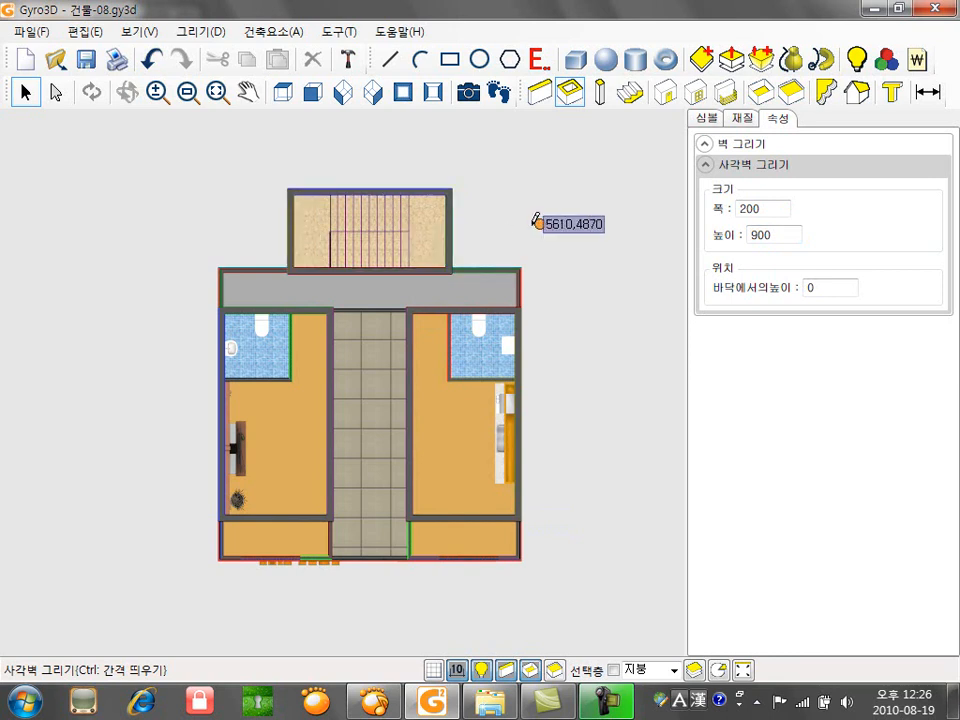
pyautogui.press('Escape')
# - Isolate the 지붕 floor and apply interior-finish tile CER-002 to the outer faces of its walls
pyautogui.click(373, 94)
pyautogui.moveTo(402, 300); pyautogui.dragTo(458, 400, button='middle')
pyautogui.scroll(2, 420, 389)
pyautogui.scroll(1, 457, 401)
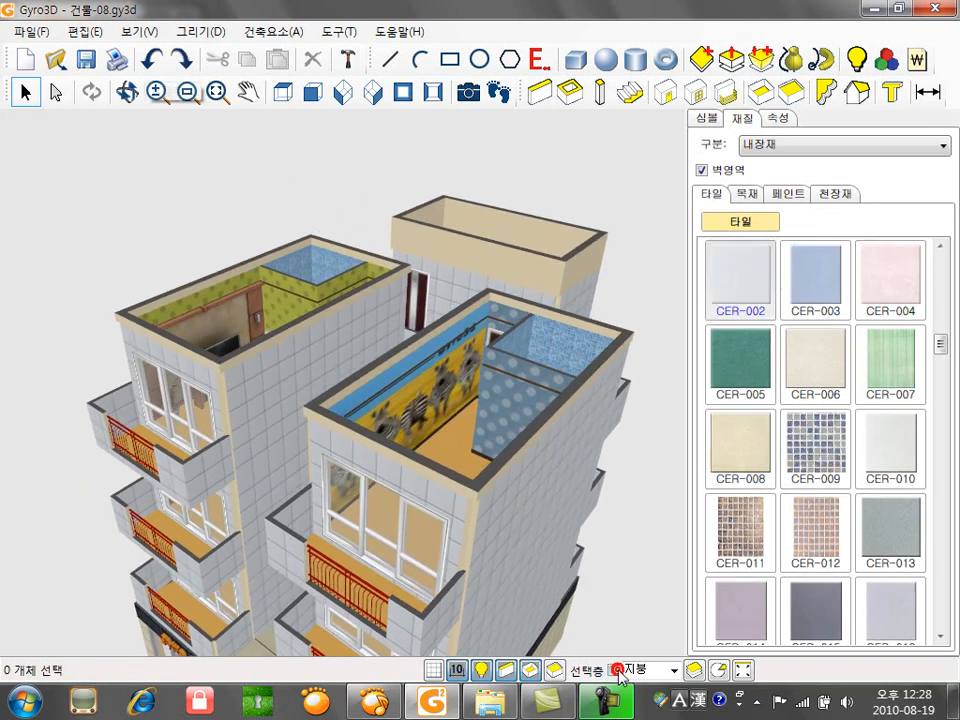
pyautogui.click(615, 670)
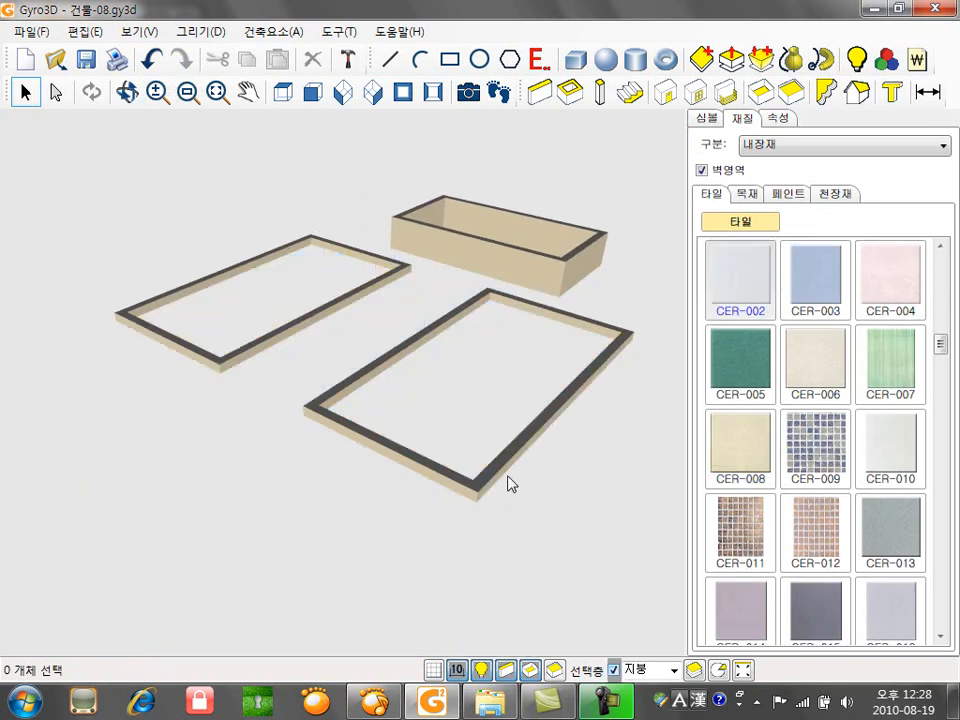
pyautogui.click(727, 283)
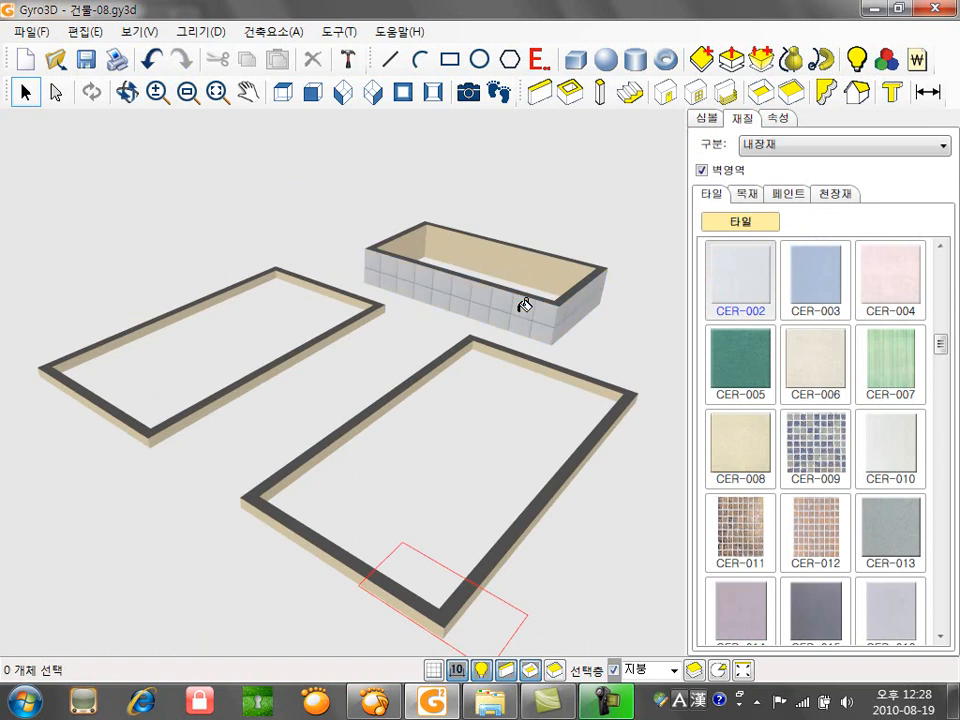
pyautogui.scroll(-1, 333, 484)
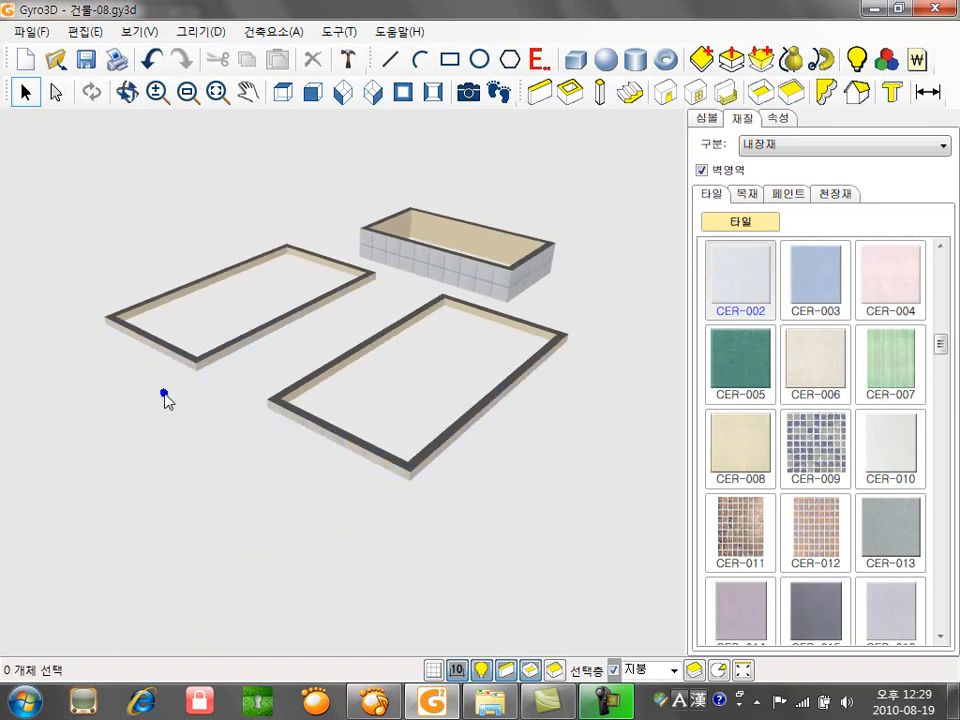
pyautogui.scroll(1, 203, 492)
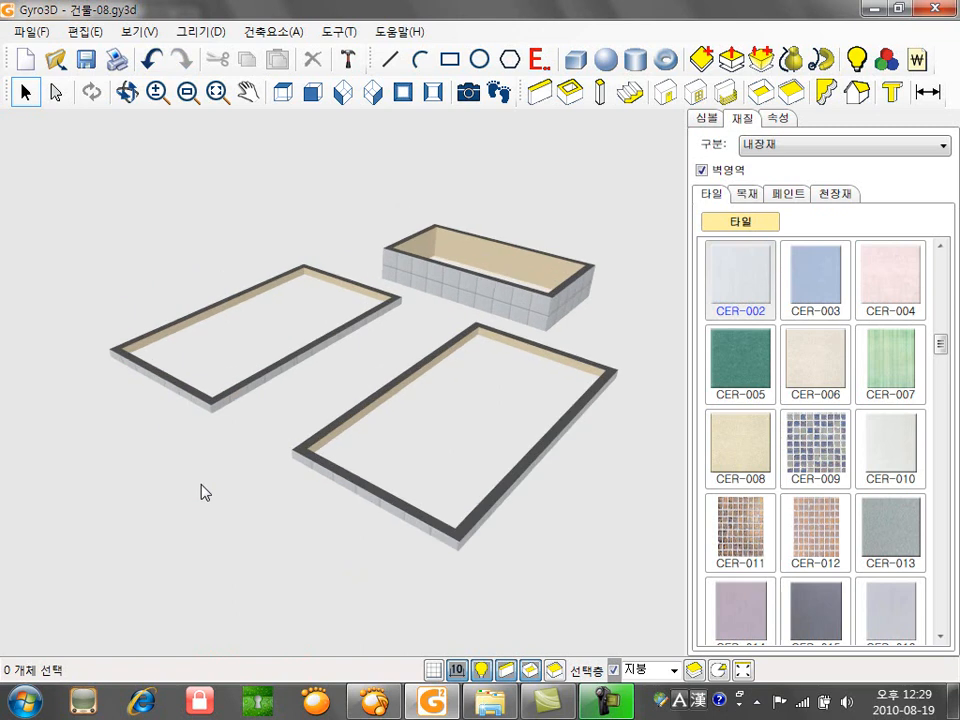
# - Draw rectangular outlines offset 300 outward from the walls of the stairwell and both units using 벽간격띄우기
pyautogui.click(285, 93)
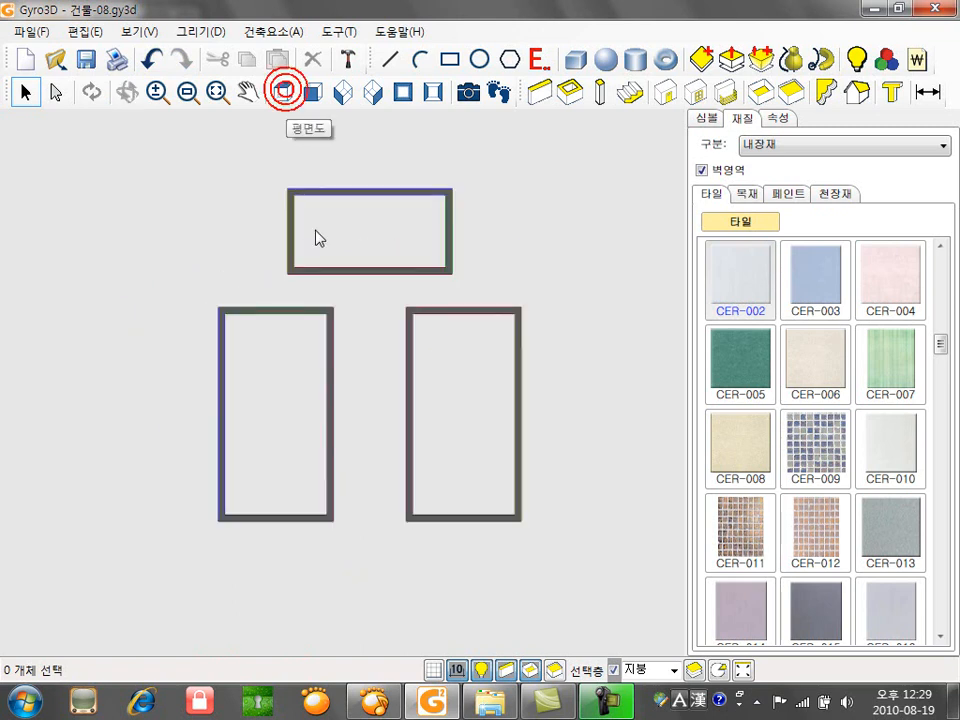
pyautogui.click(371, 93)
pyautogui.click(713, 186)
pyautogui.write('300')
pyautogui.press('Return')
pyautogui.click(550, 475)
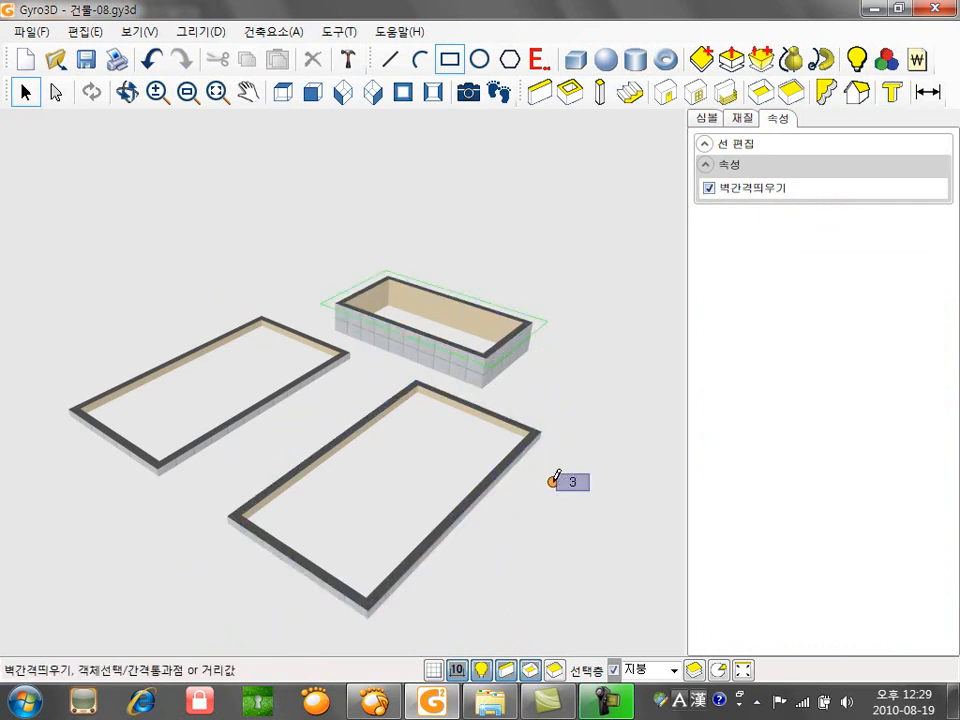
pyautogui.write('300')
pyautogui.press('Return')
pyautogui.press('Escape')
# - Raise the corridor-side edge of the left unit's roof outline by 1200
pyautogui.click(56, 92)
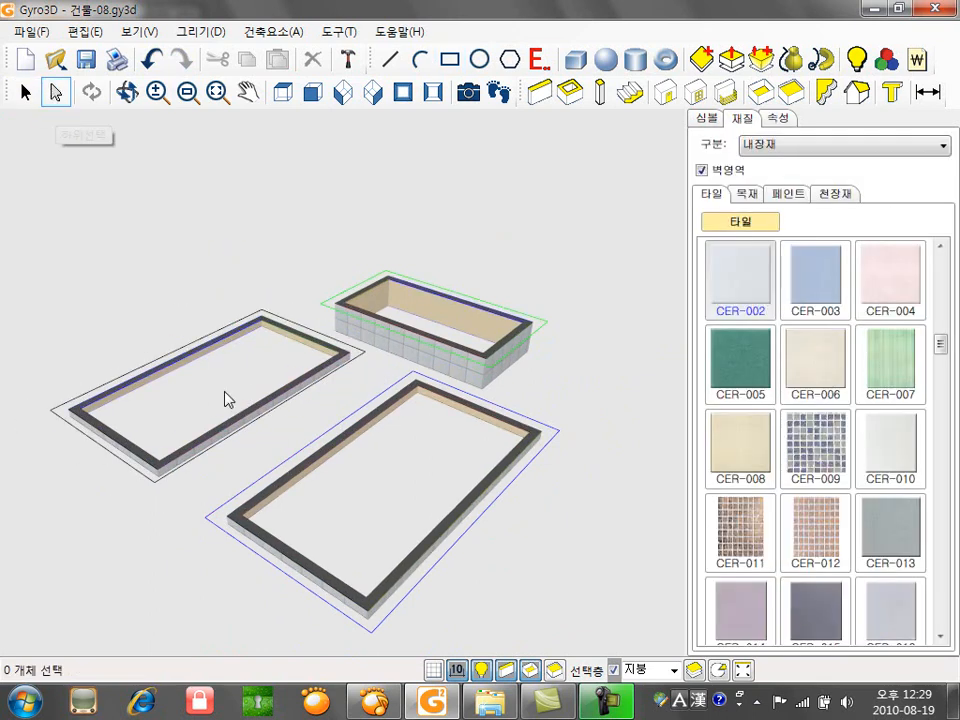
pyautogui.click(260, 412)
pyautogui.moveTo(274, 368); pyautogui.dragTo(267, 275)
pyautogui.write('12')
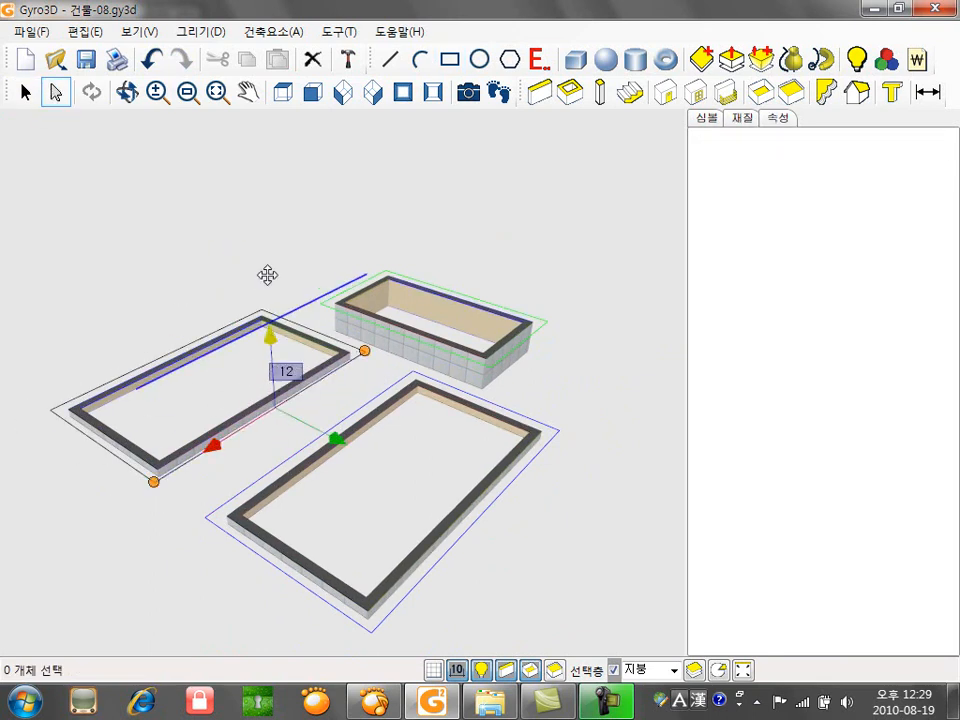
pyautogui.write('00')
pyautogui.press('Return')
# - Raise the corridor-side edge of the right unit's roof outline by 1200
pyautogui.click(189, 268)
pyautogui.click(306, 443)
pyautogui.moveTo(323, 402); pyautogui.dragTo(322, 319)
pyautogui.write('1200')
pyautogui.press('Return')
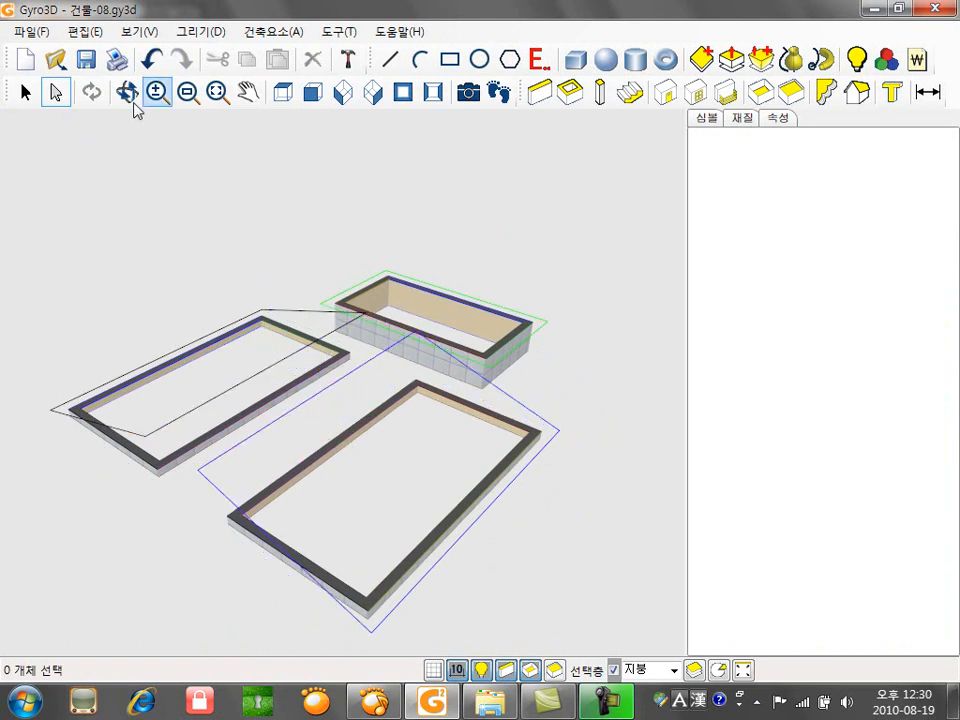
# - Draw a line lengthwise through the middle of the stairwell's roof outline and raise it to form a gable ridge
pyautogui.click(390, 60)
pyautogui.scroll(2, 358, 277)
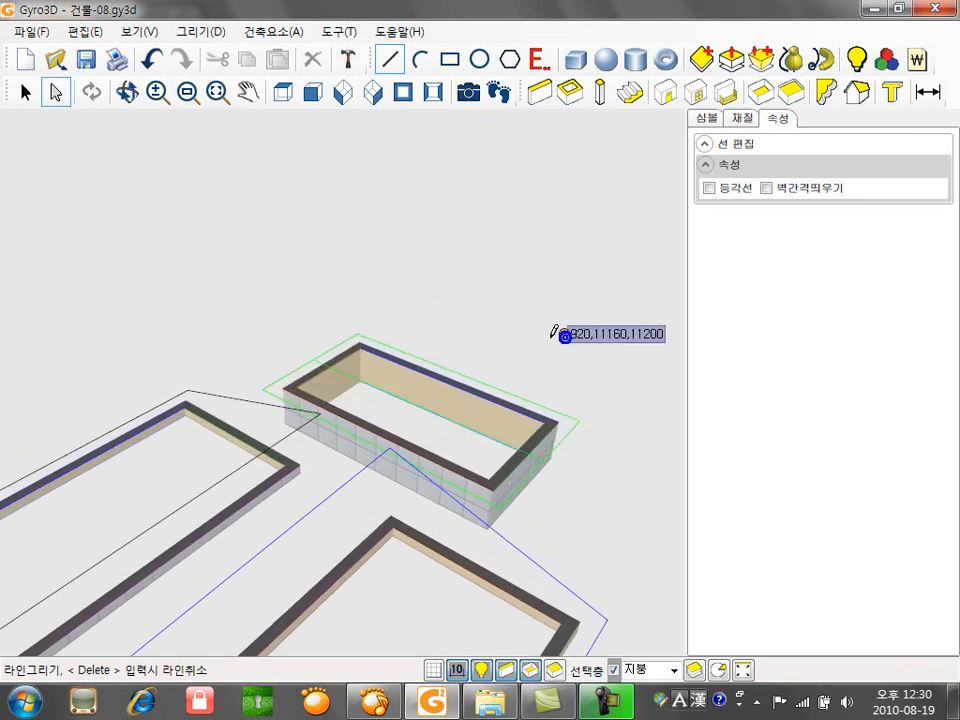
pyautogui.press('Escape')
pyautogui.moveTo(418, 373); pyautogui.dragTo(418, 281)
pyautogui.scroll(-4, 536, 279)
pyautogui.click(129, 98)
pyautogui.moveTo(262, 262); pyautogui.dragTo(300, 415)
# - Create a gable roof from the raised stairwell outline and set its thickness to 100
pyautogui.click(857, 92)
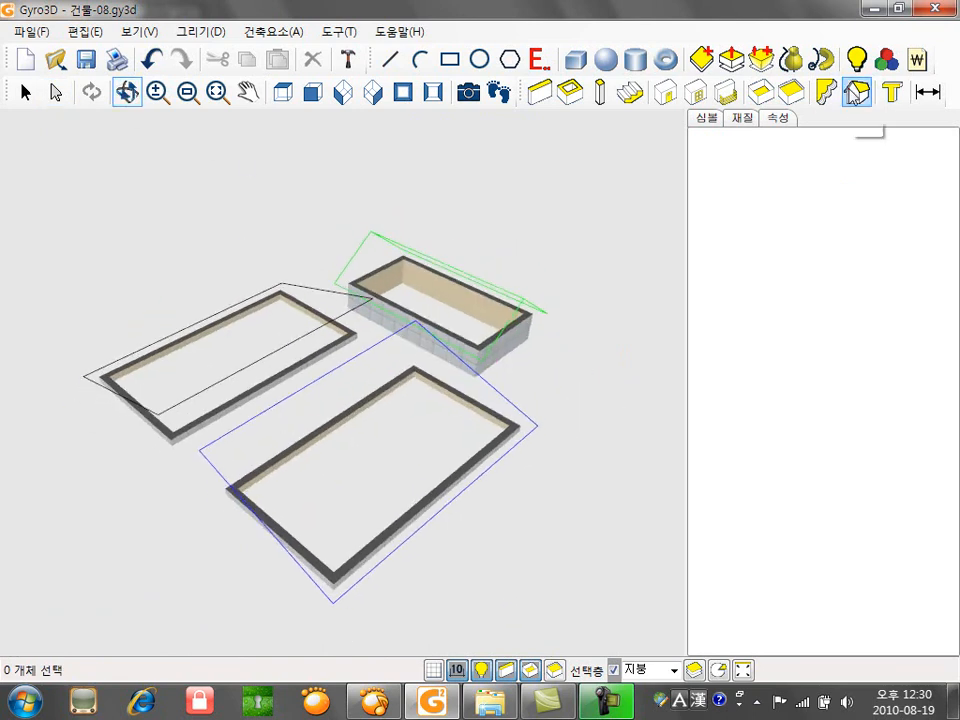
pyautogui.click(337, 242)
pyautogui.click(795, 235)
pyautogui.click(782, 268)
pyautogui.moveTo(566, 366); pyautogui.dragTo(290, 425, button='middle')
# - Create a sloped roof from the right unit's outline and set its thickness to 100
pyautogui.click(857, 92)
pyautogui.click(498, 356)
pyautogui.click(794, 235)
pyautogui.click(785, 266)
# - Set the left unit's roof thickness to 100, generate walls up to the roof and show all floors again
pyautogui.moveTo(396, 448); pyautogui.dragTo(326, 444, button='middle')
pyautogui.click(315, 392)
pyautogui.click(794, 235)
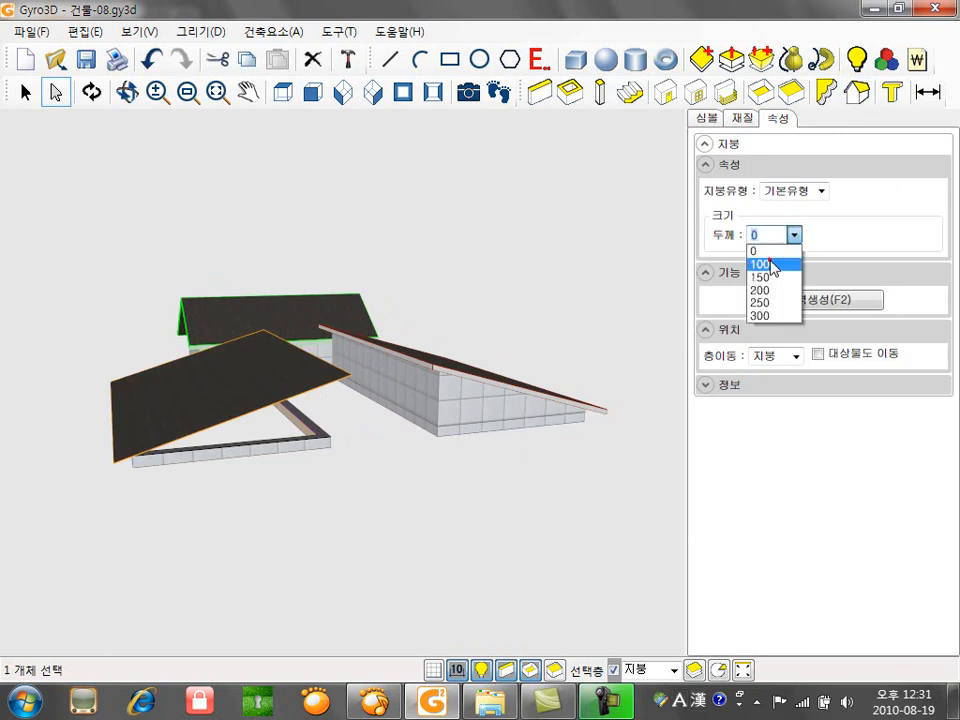
pyautogui.click(762, 265)
pyautogui.click(799, 302)
pyautogui.moveTo(355, 243); pyautogui.dragTo(392, 322, button='middle')
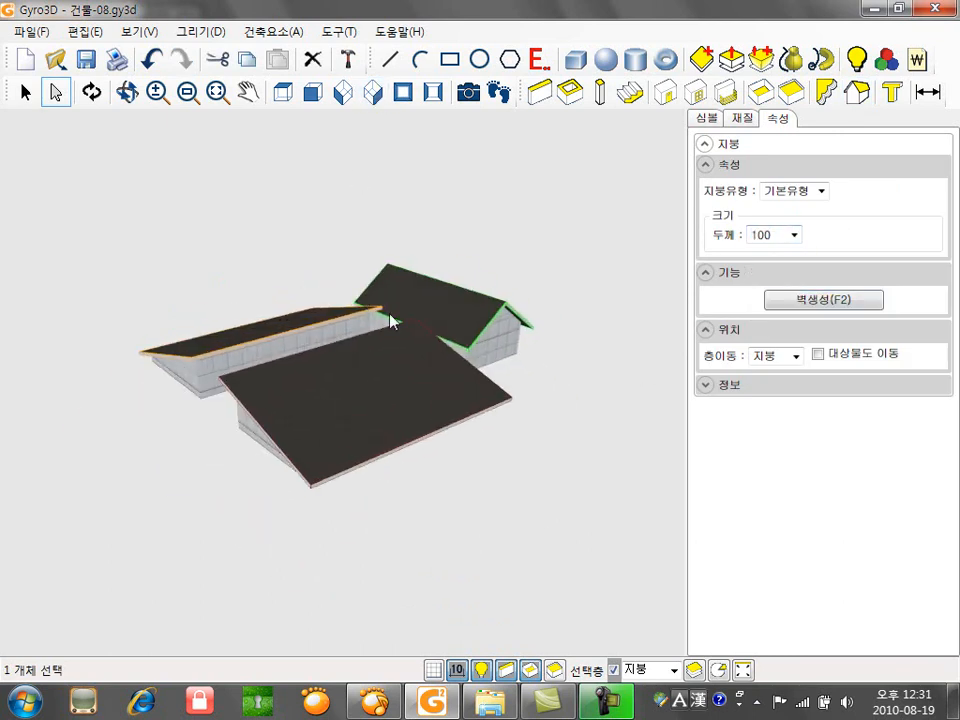
pyautogui.click(613, 670)
pyautogui.moveTo(427, 116); pyautogui.dragTo(386, 418, button='middle')
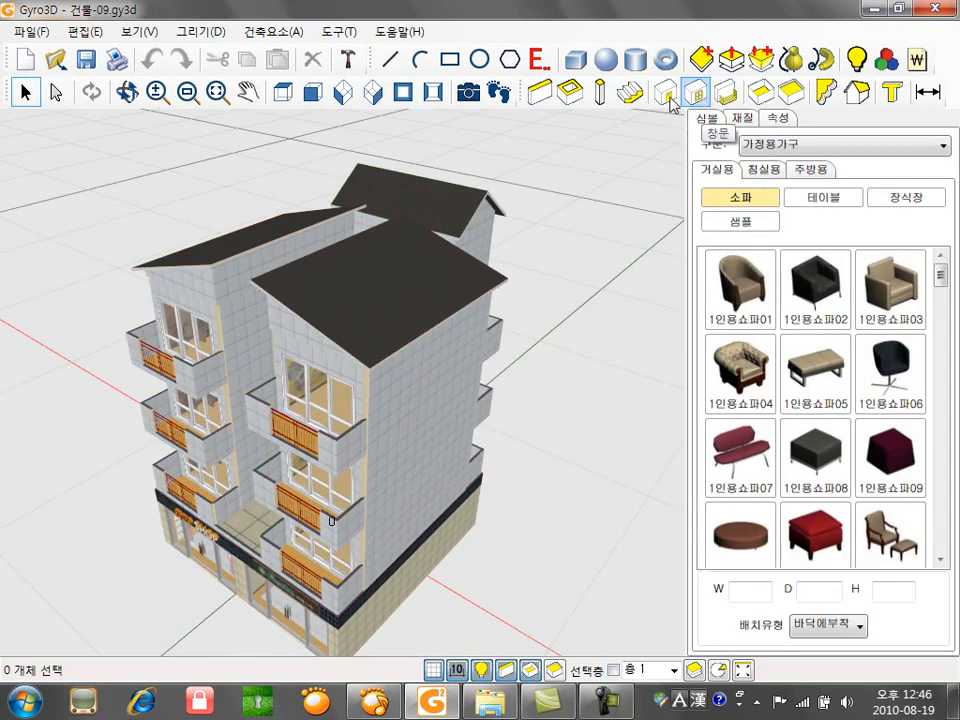
# - Place fixed window 고정창06, 1200 by 1200 at an installation height of 900, on each upper floor of one stairwell side wall
pyautogui.click(127, 92)
pyautogui.moveTo(450, 320); pyautogui.dragTo(489, 431)
pyautogui.scroll(1, 489, 431)
pyautogui.click(694, 92)
pyautogui.click(795, 318)
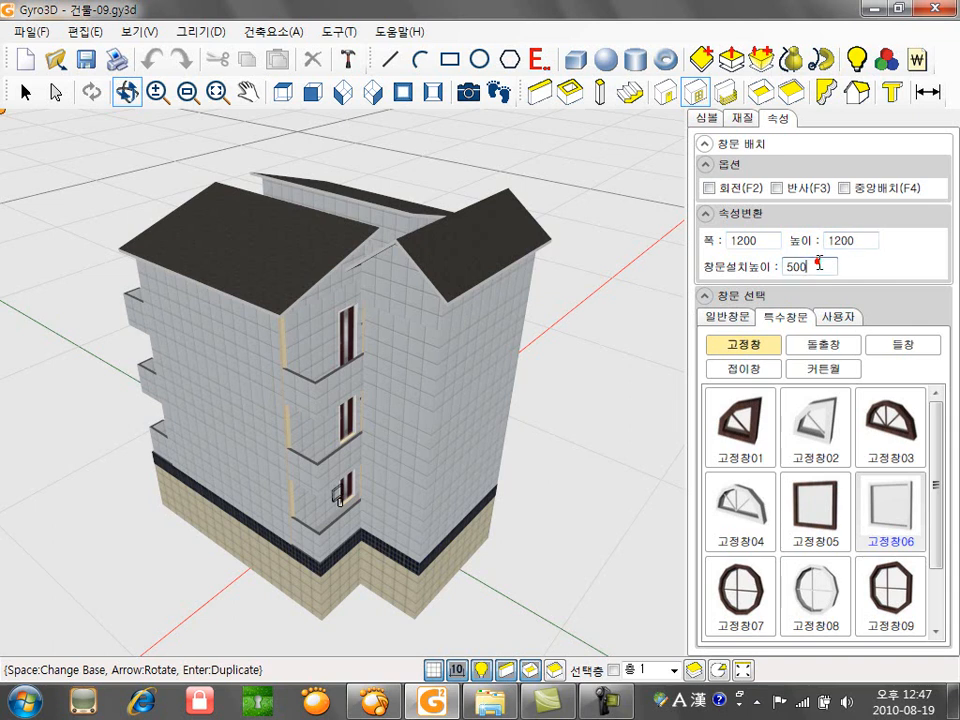
pyautogui.click(390, 358)
pyautogui.click(385, 443)
pyautogui.click(379, 509)
# - Place centred 고정창06 windows on each upper floor of the stairwell's rear wall and its opposite side wall
pyautogui.moveTo(403, 512); pyautogui.dragTo(379, 510, button='middle')
pyautogui.click(142, 461)
pyautogui.click(140, 394)
pyautogui.click(127, 315)
pyautogui.moveTo(248, 413); pyautogui.dragTo(240, 450, button='middle')
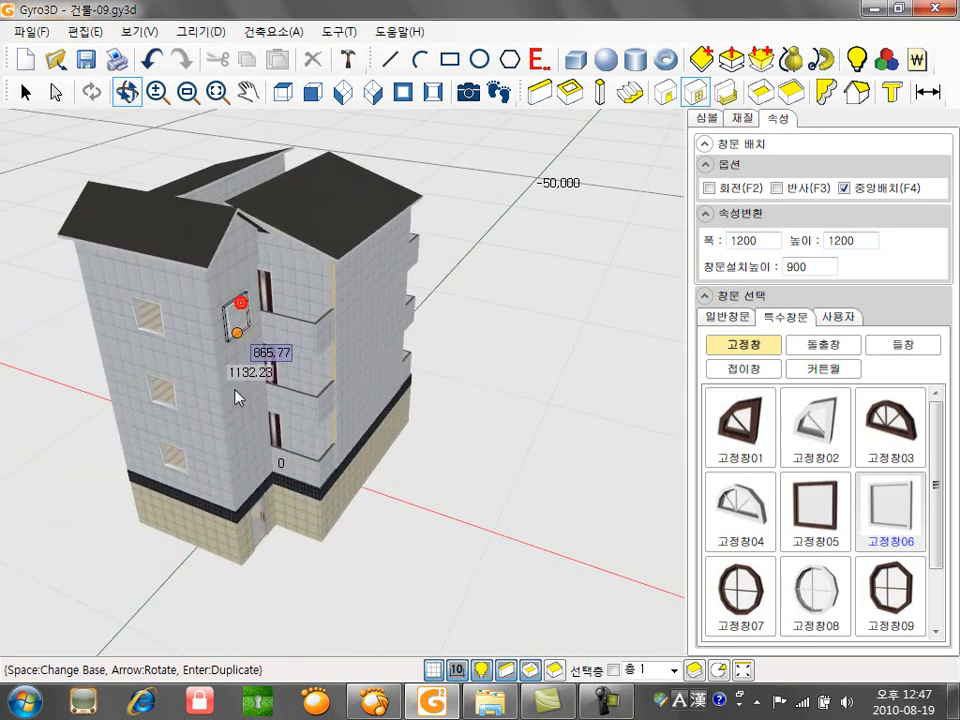
pyautogui.press('Escape')
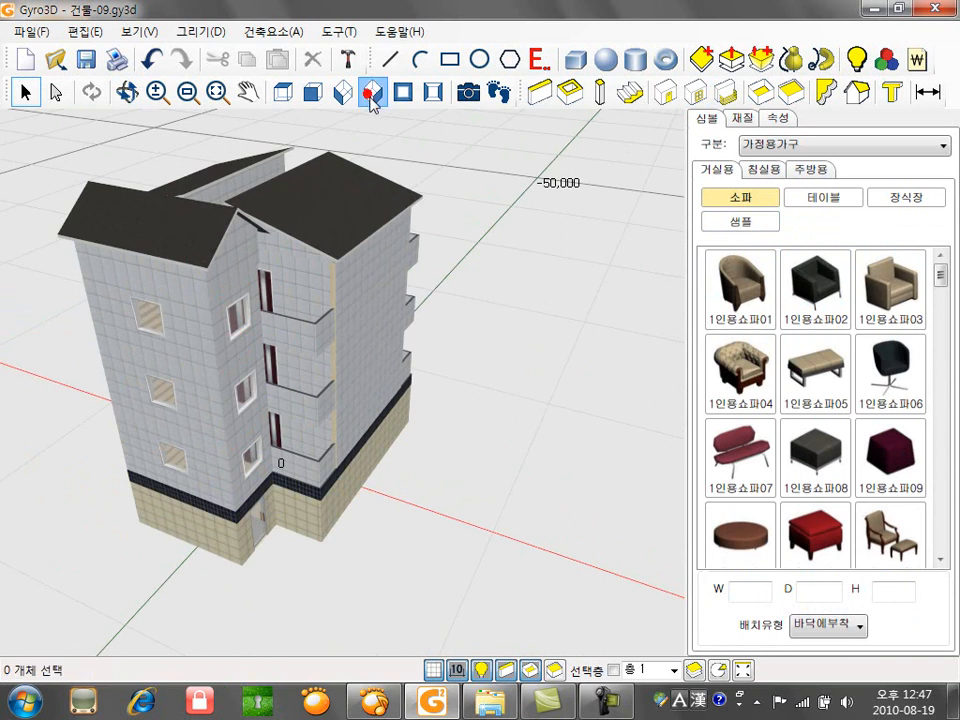
pyautogui.click(372, 95)
pyautogui.click(519, 455)
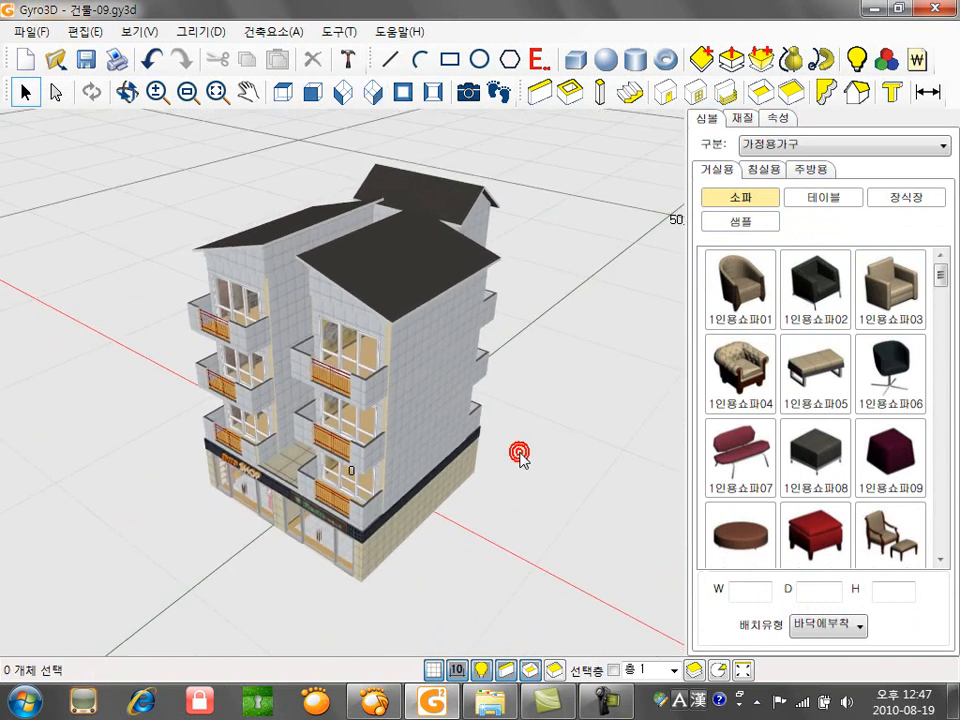